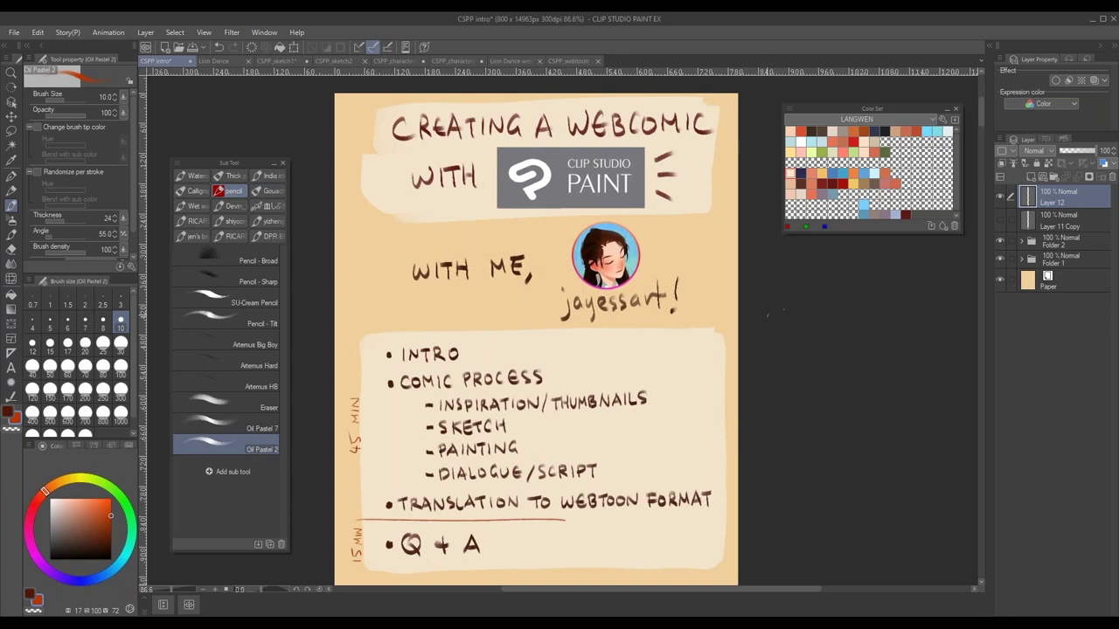
- Review the webcomic talk's title card and agenda, from the intro and comic process through webtoon format to Q + A
drag(686, 348, 660, 354)
click(660, 355)
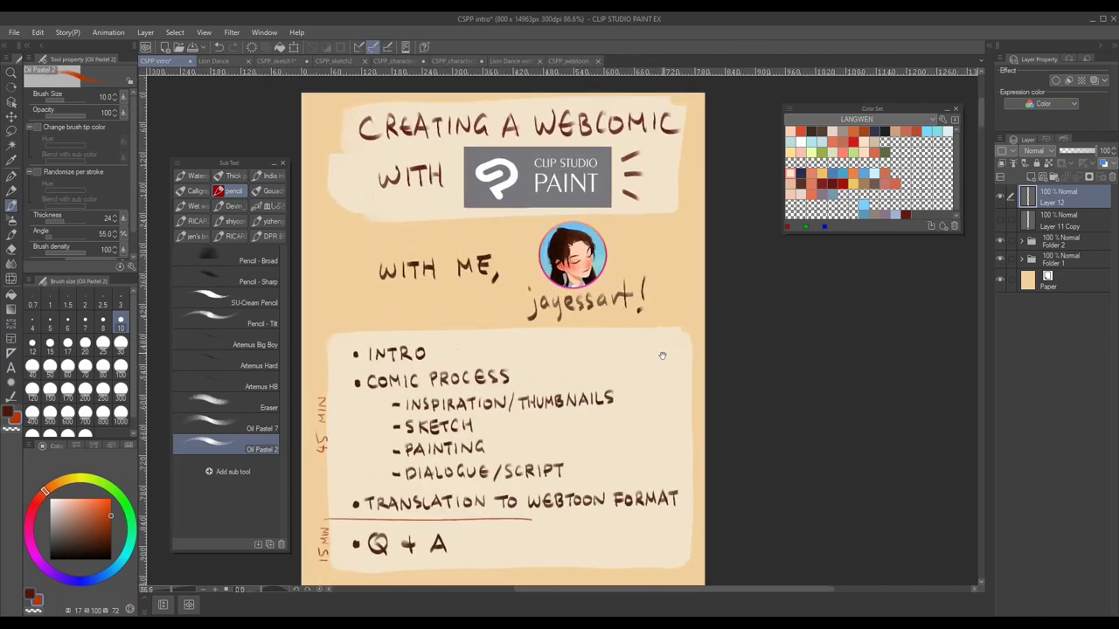
drag(657, 420, 667, 402)
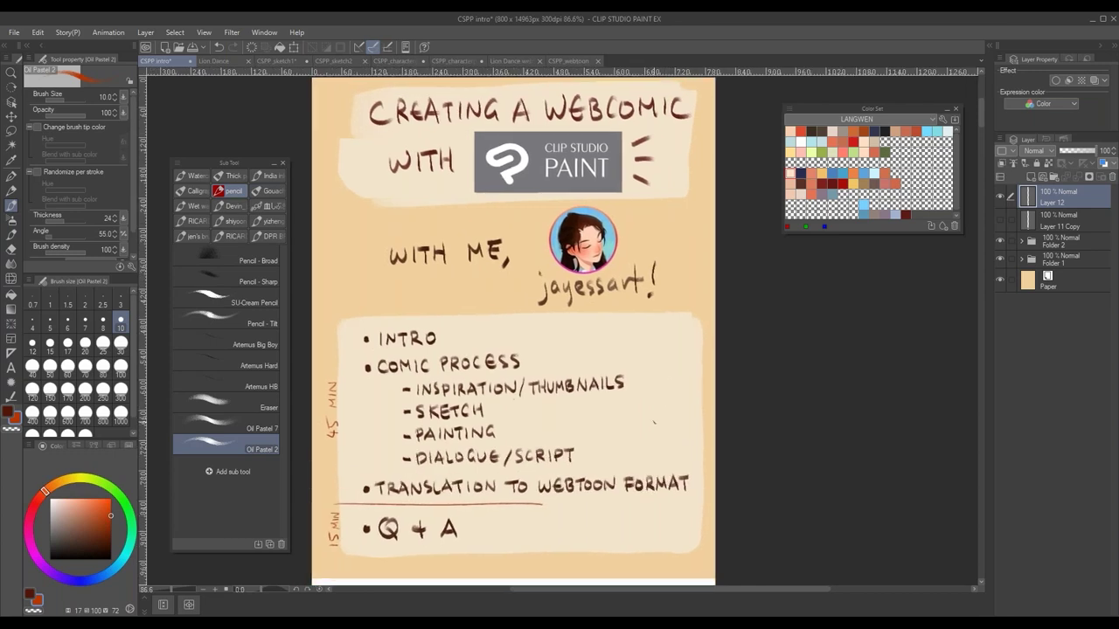
drag(651, 474, 655, 417)
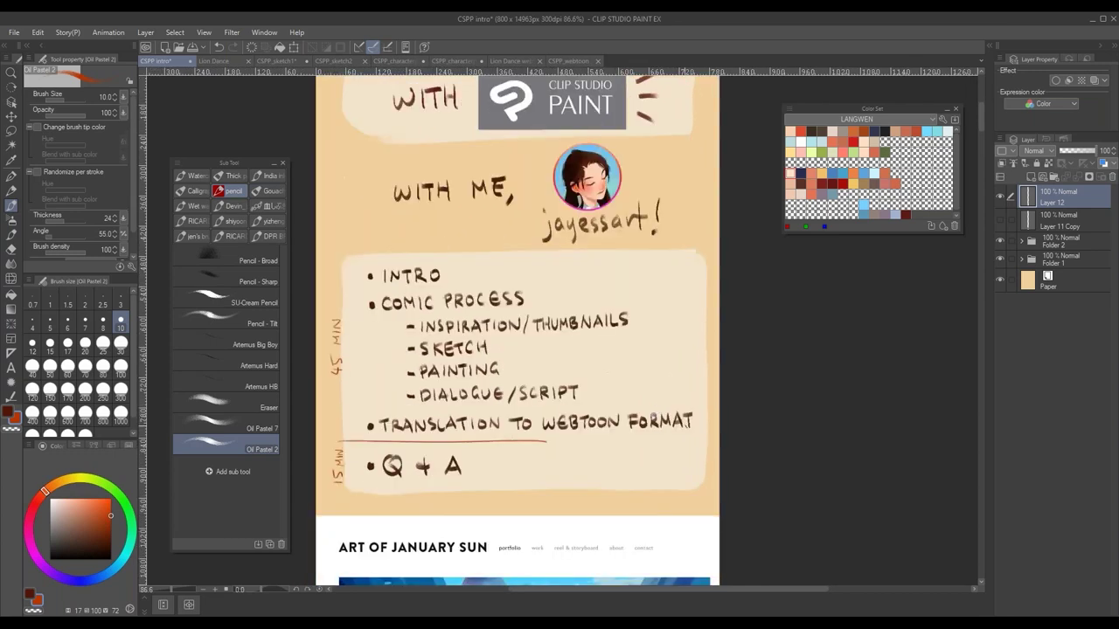
scroll(691, 472, down, 6)
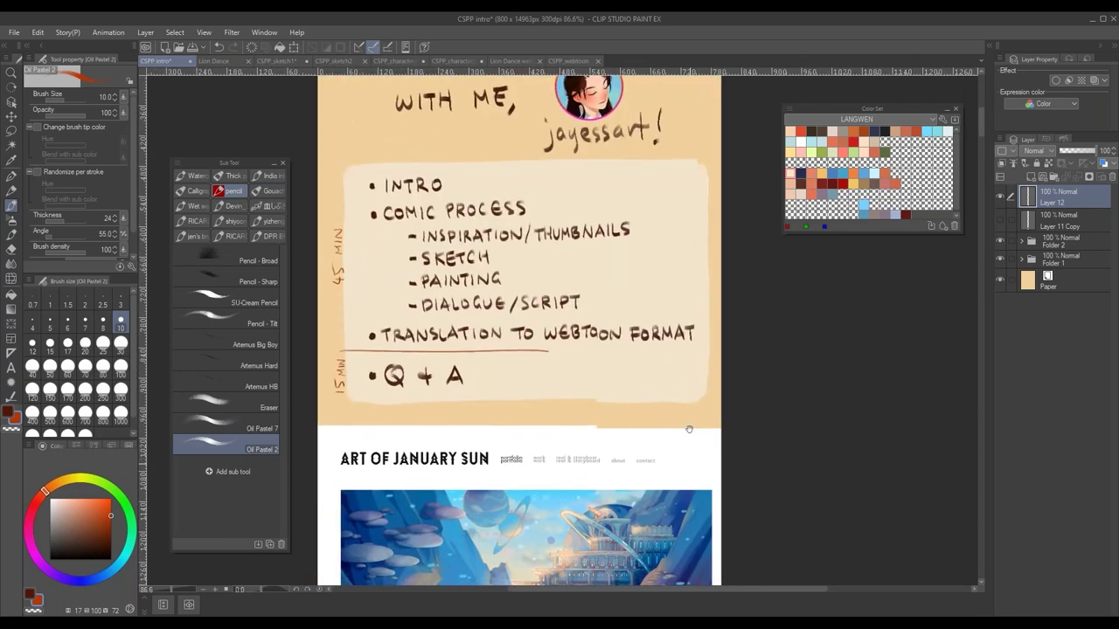
- Look through the portfolio section's artwork, from the fantasy landscape and Nick's House floor designs to the animation background designs
scroll(691, 477, down, 6)
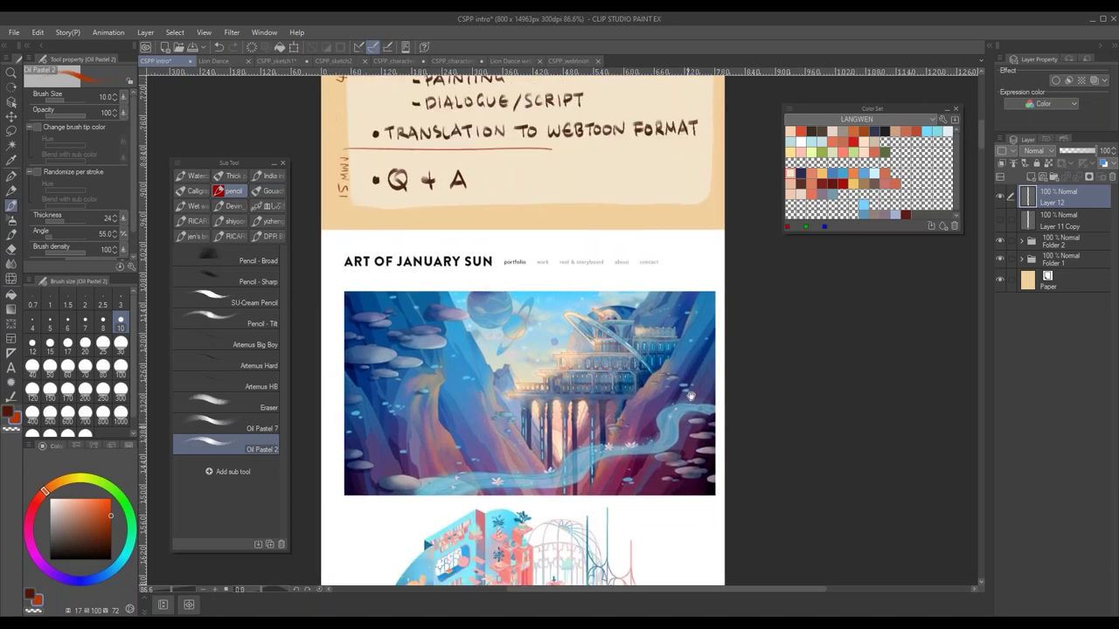
scroll(690, 479, down, 2)
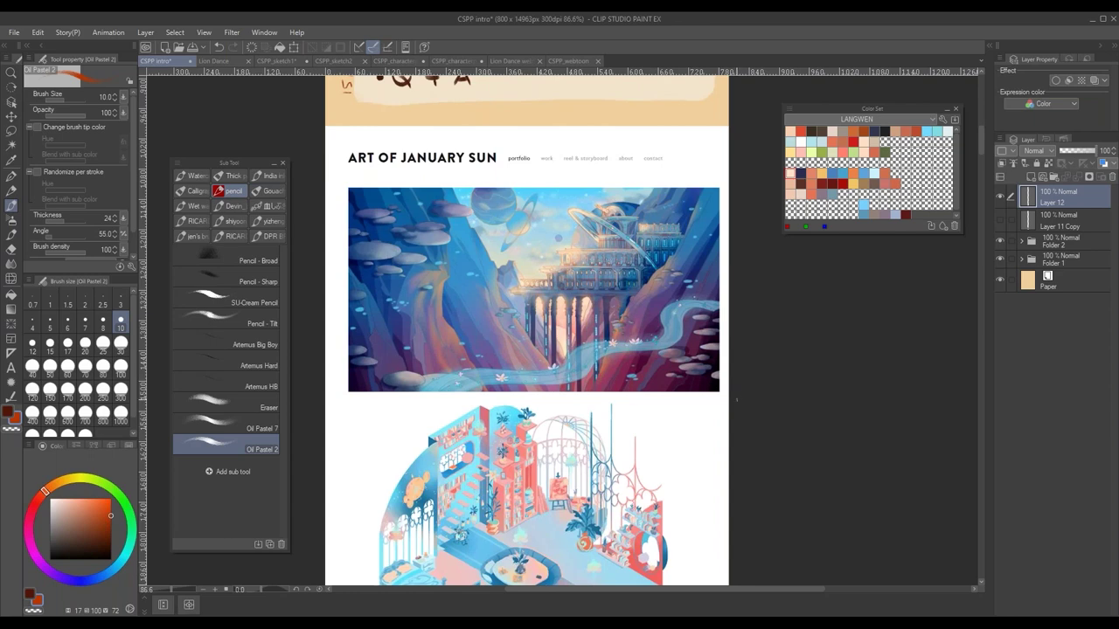
scroll(711, 431, down, 10)
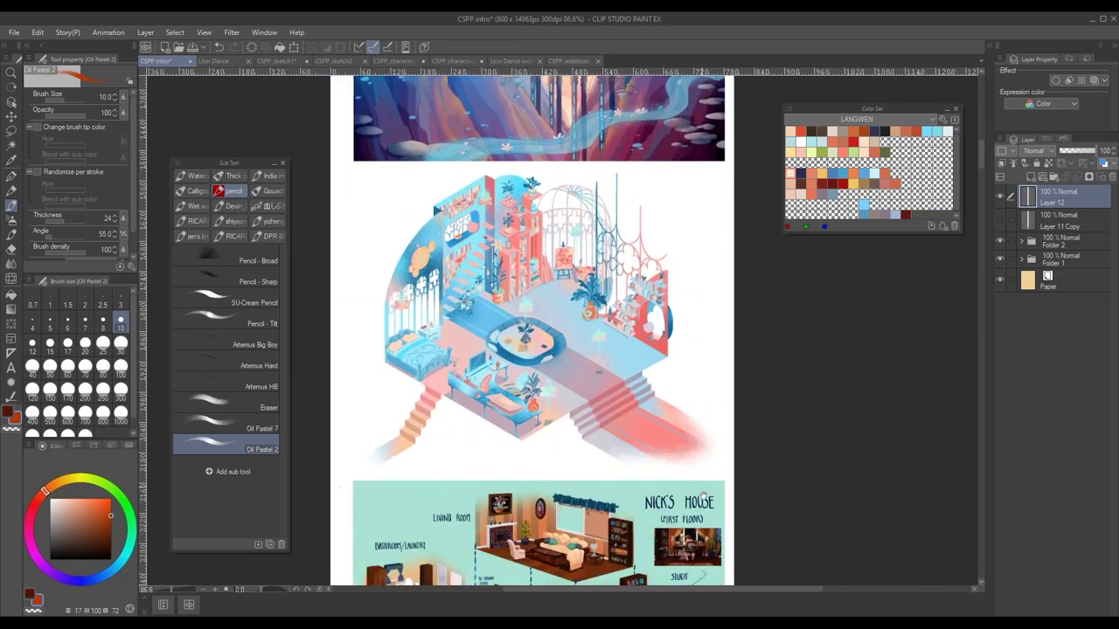
scroll(709, 446, down, 8)
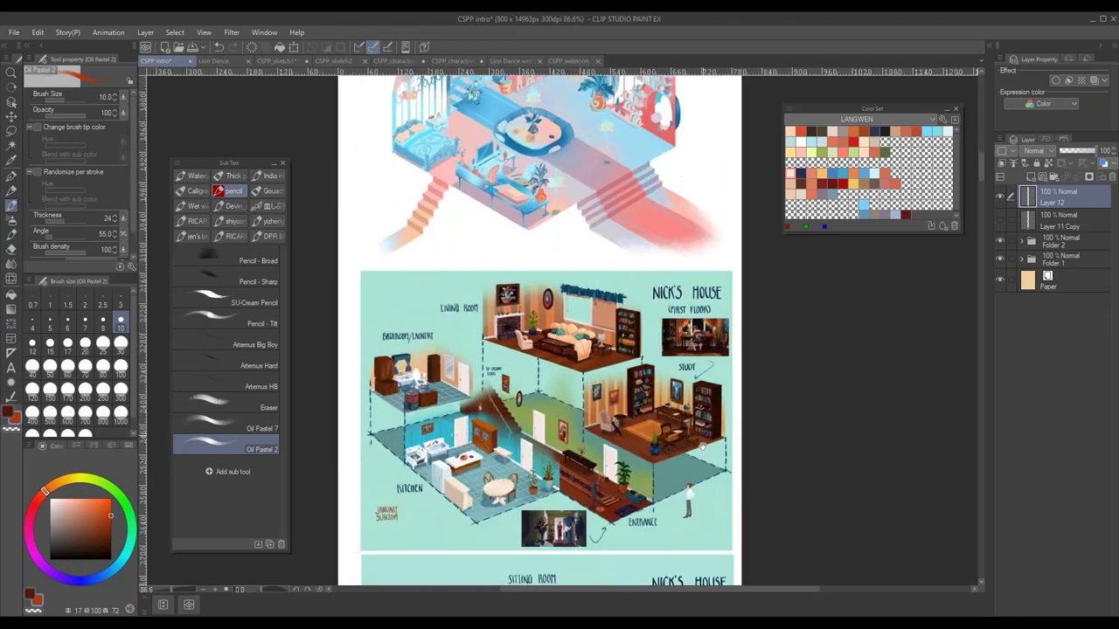
scroll(701, 419, down, 10)
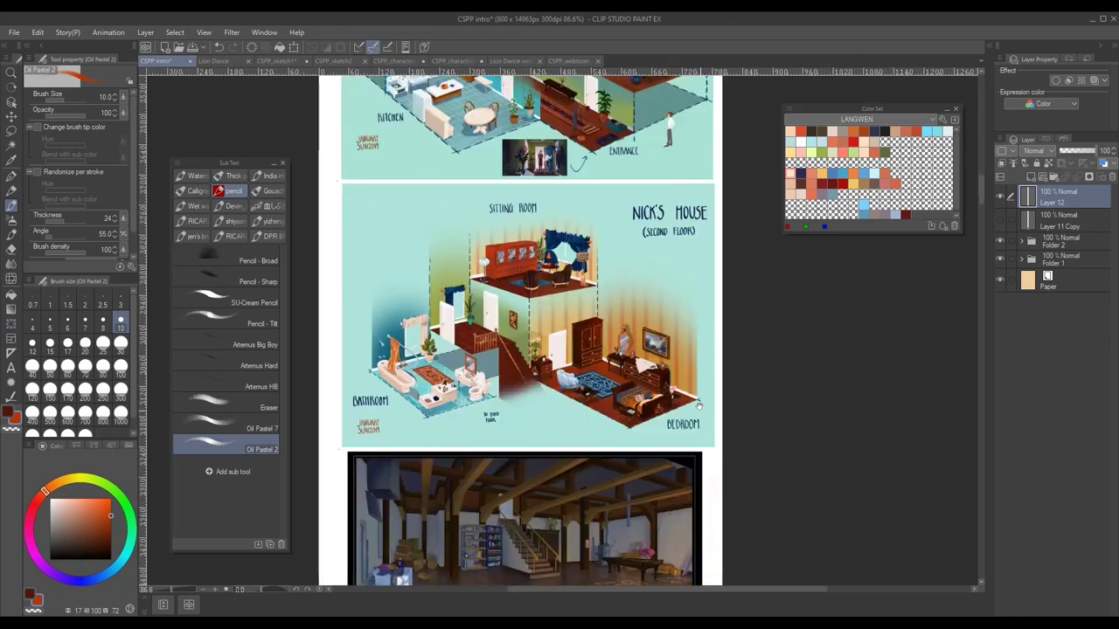
scroll(700, 514, down, 12)
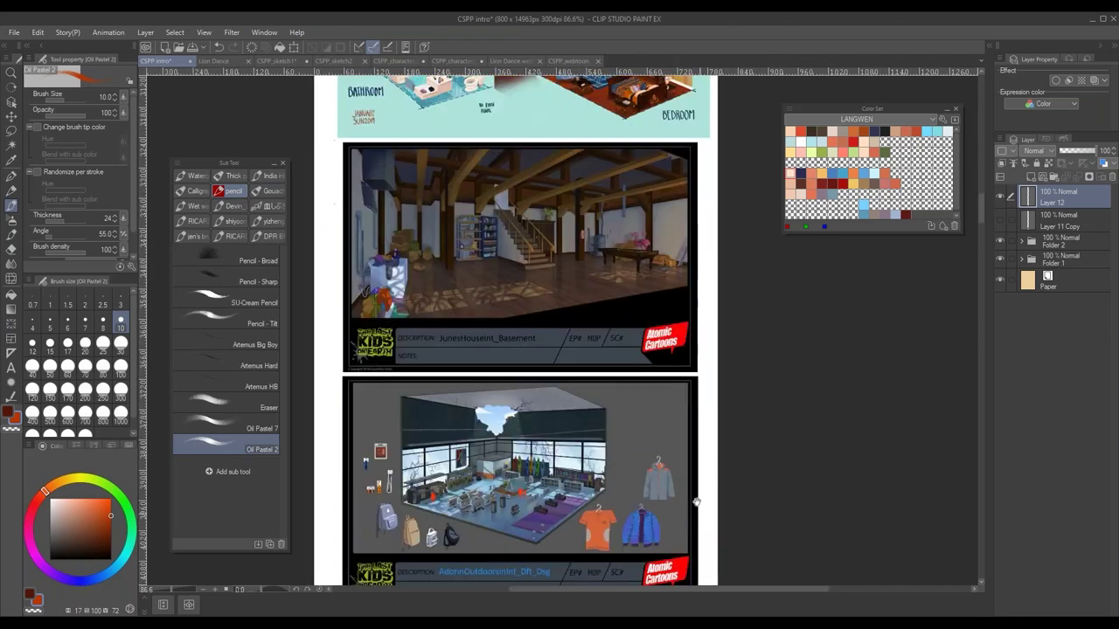
scroll(691, 444, down, 5)
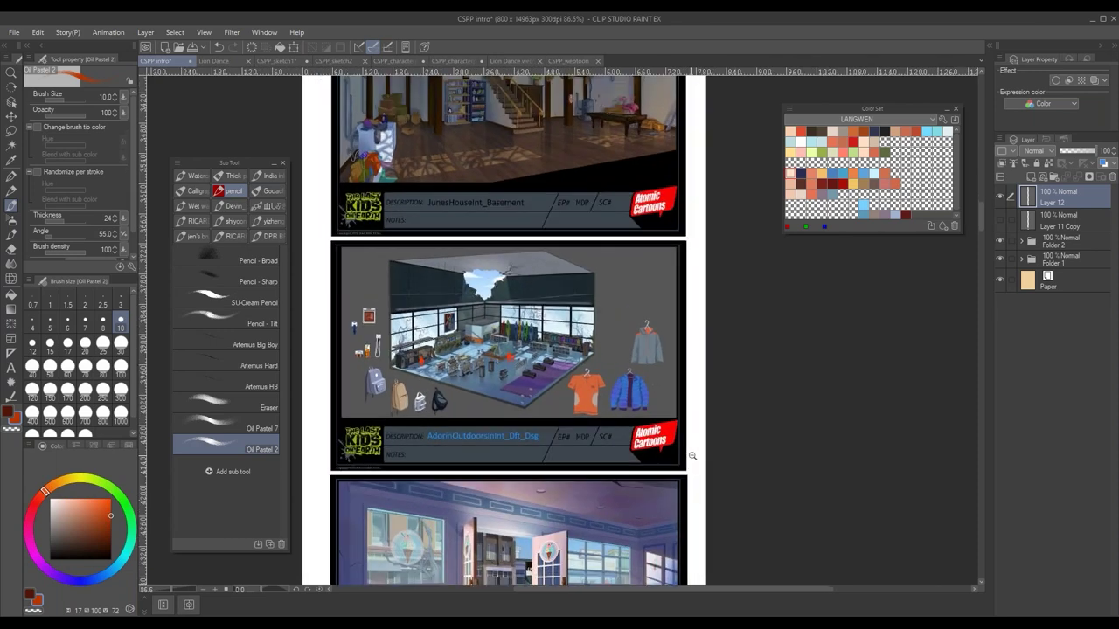
scroll(672, 429, down, 2)
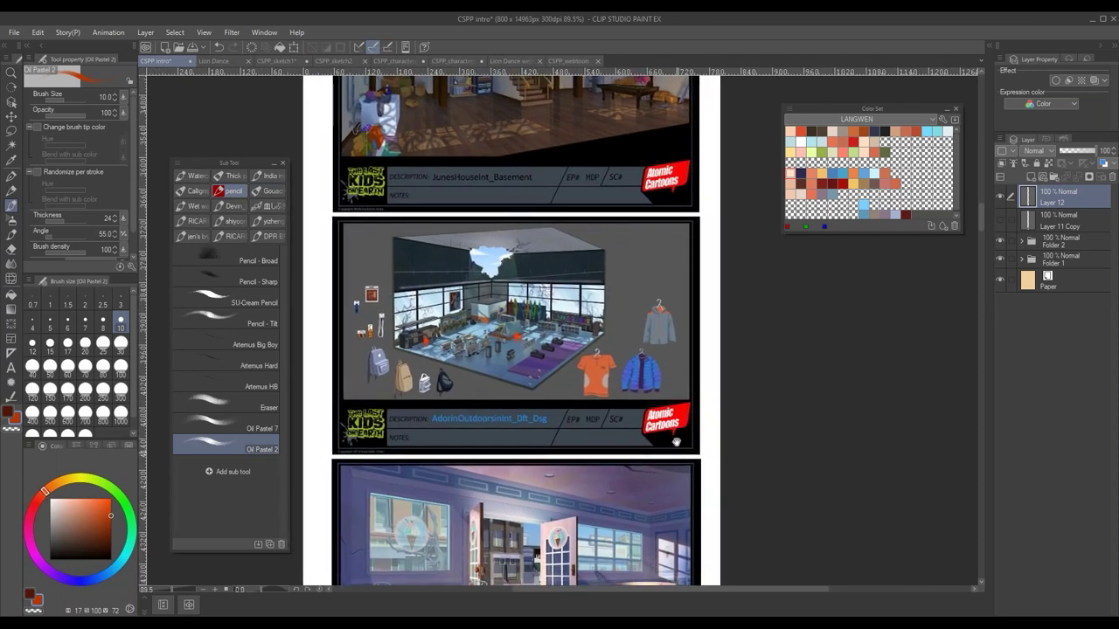
scroll(678, 475, down, 4)
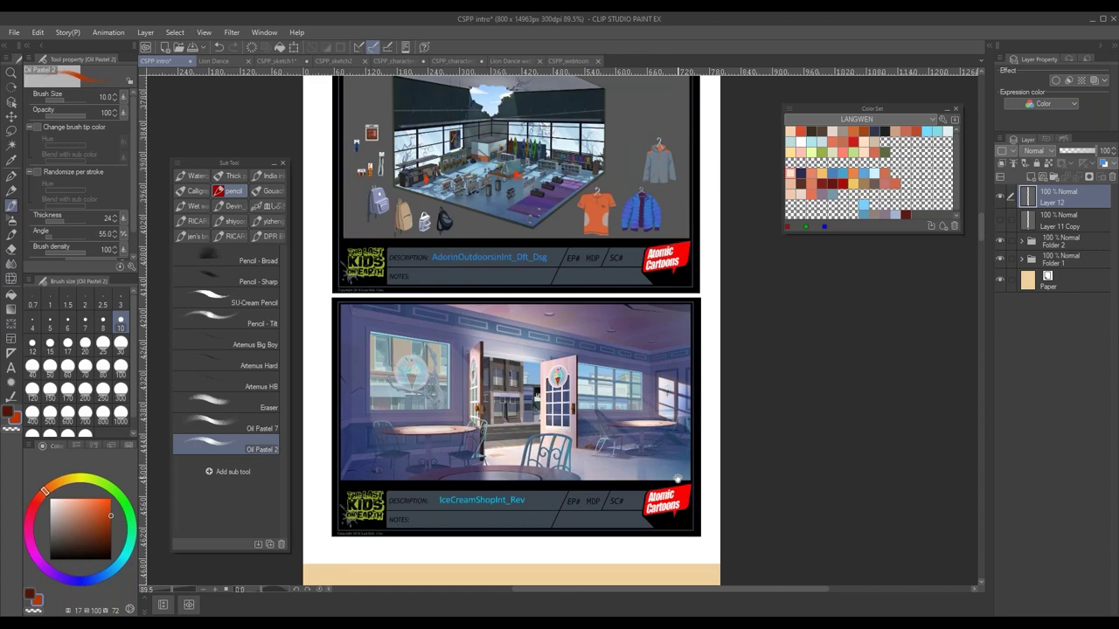
scroll(666, 480, down, 4)
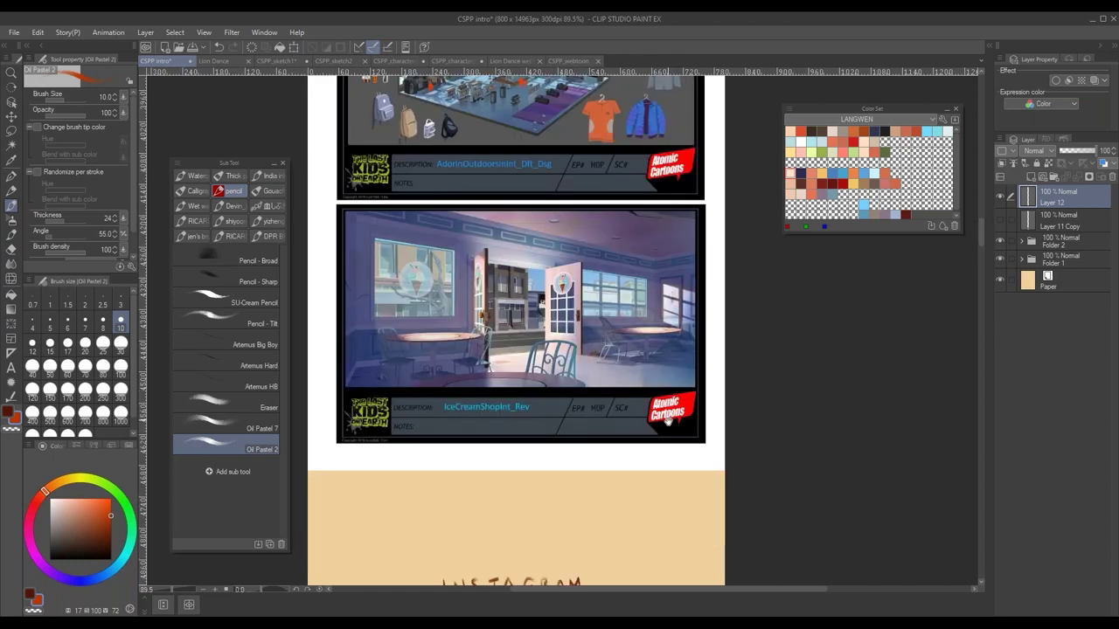
- Examine the Instagram section of the intro canvas, including the profile header and the grid of posted artwork
scroll(668, 420, down, 7)
scroll(674, 359, down, 12)
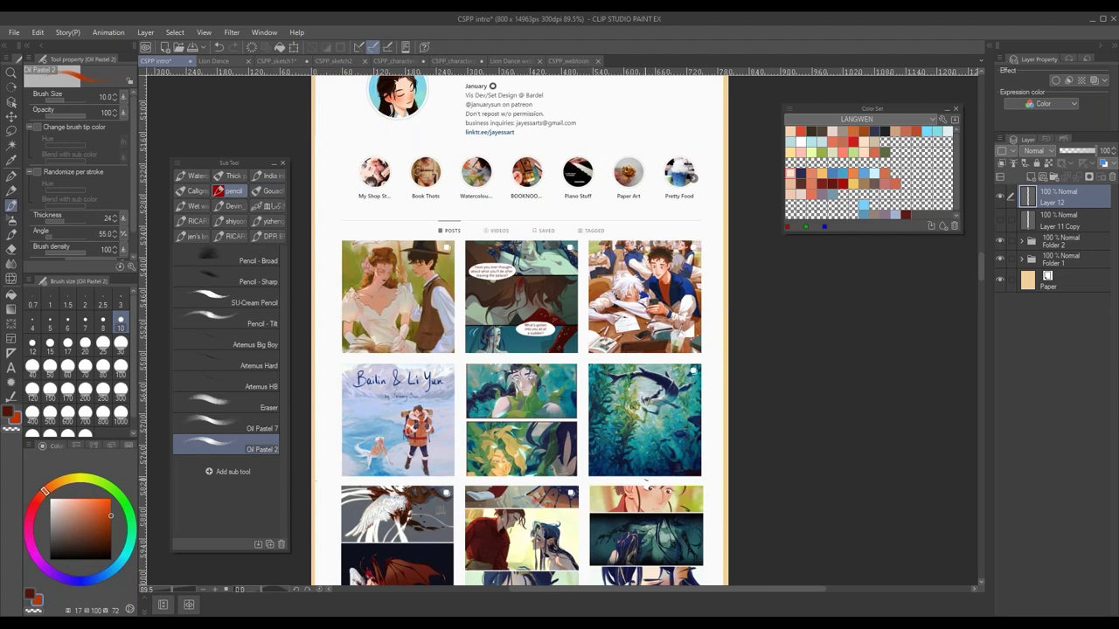
scroll(675, 496, down, 3)
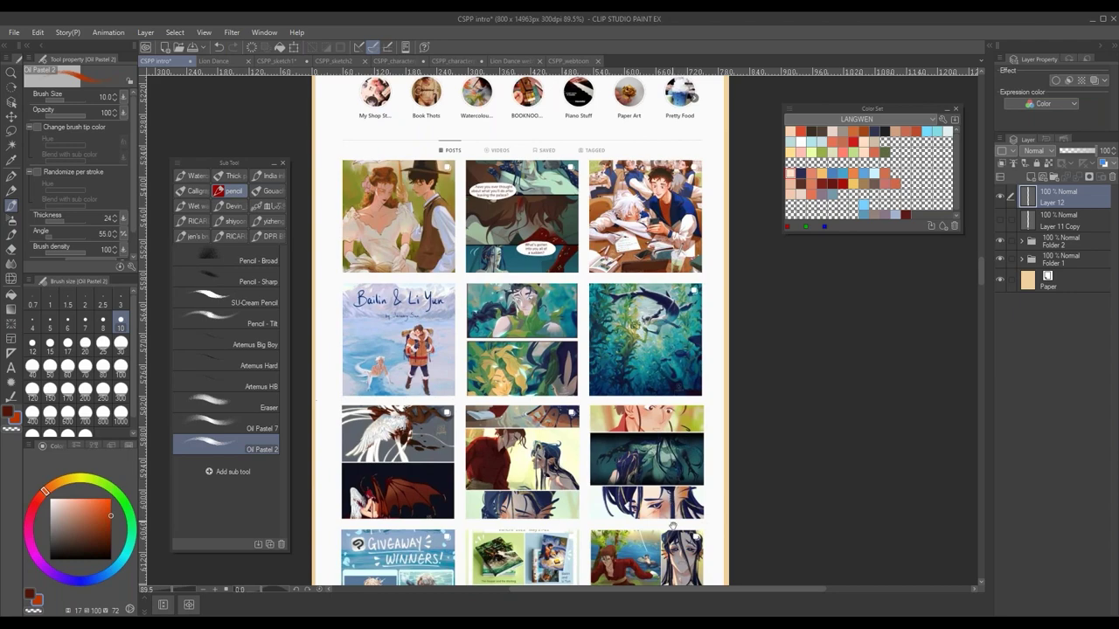
scroll(672, 501, down, 5)
scroll(672, 504, down, 3)
scroll(659, 361, down, 5)
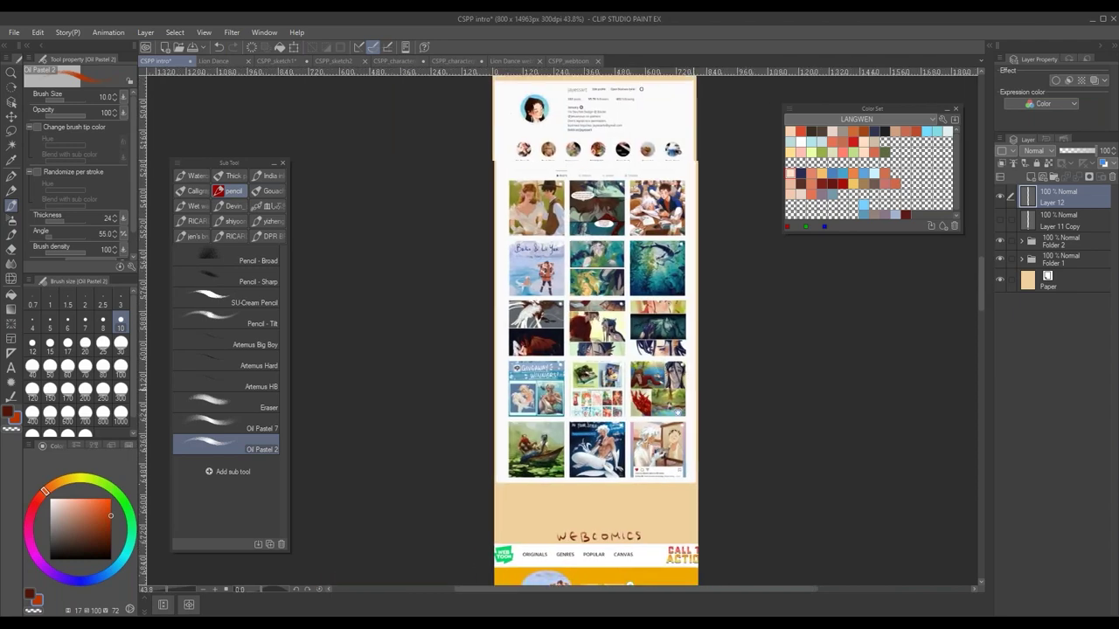
scroll(647, 405, up, 3)
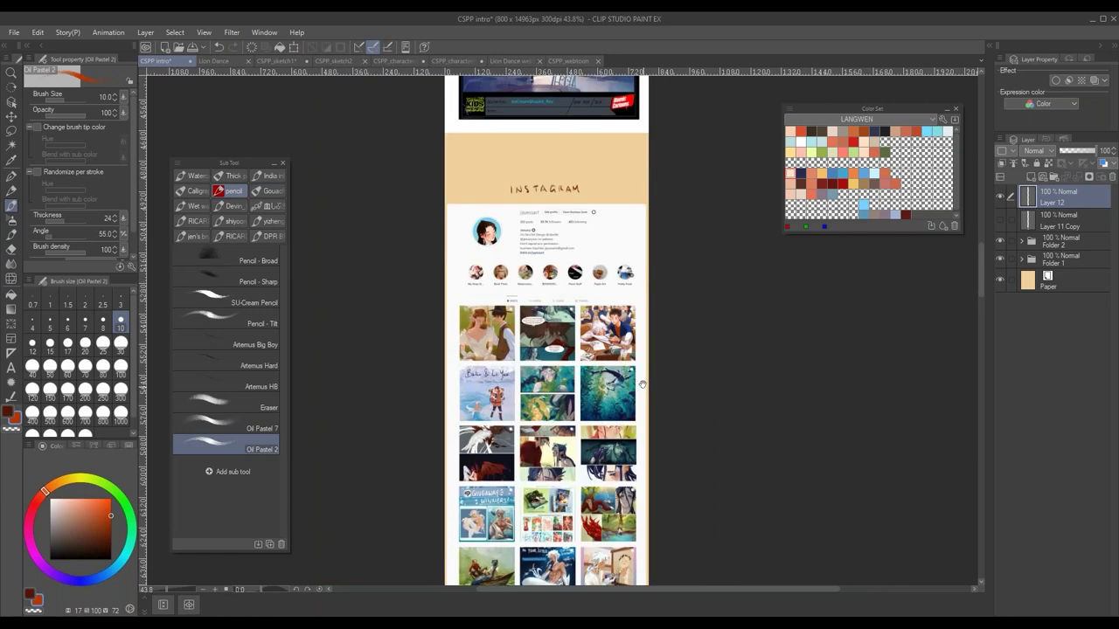
scroll(649, 415, up, 2)
scroll(648, 415, down, 2)
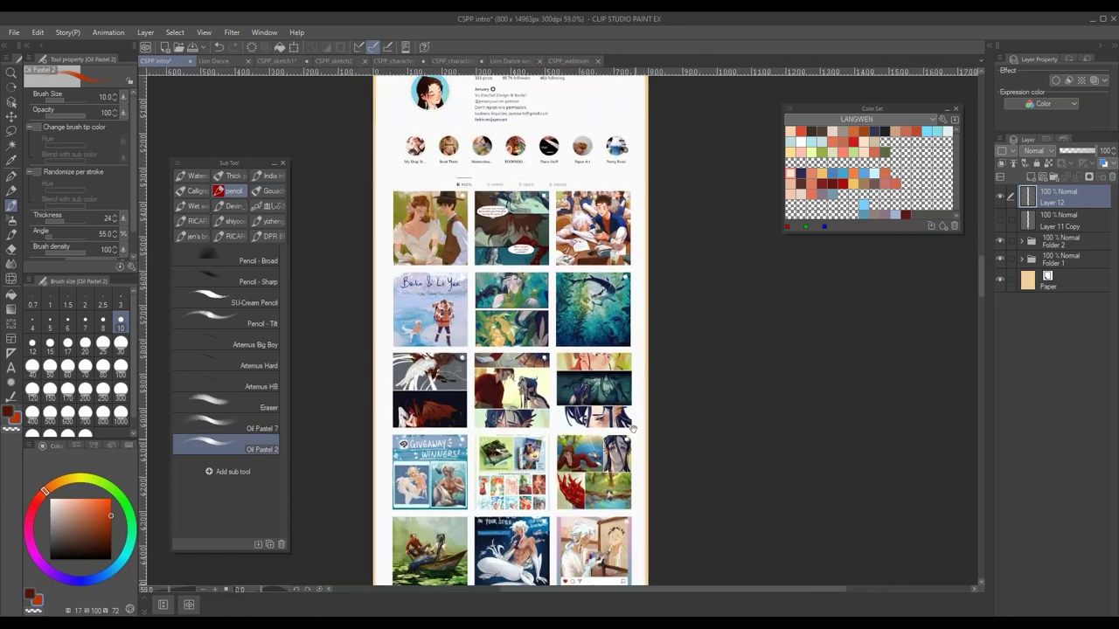
scroll(633, 428, up, 10)
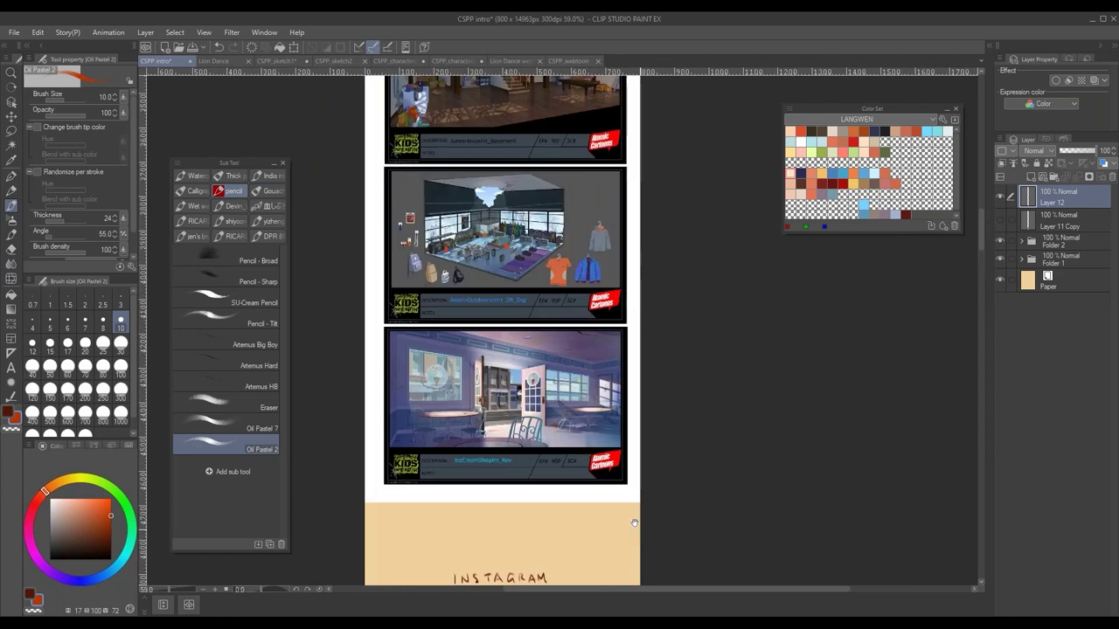
scroll(633, 522, up, 3)
scroll(634, 507, down, 12)
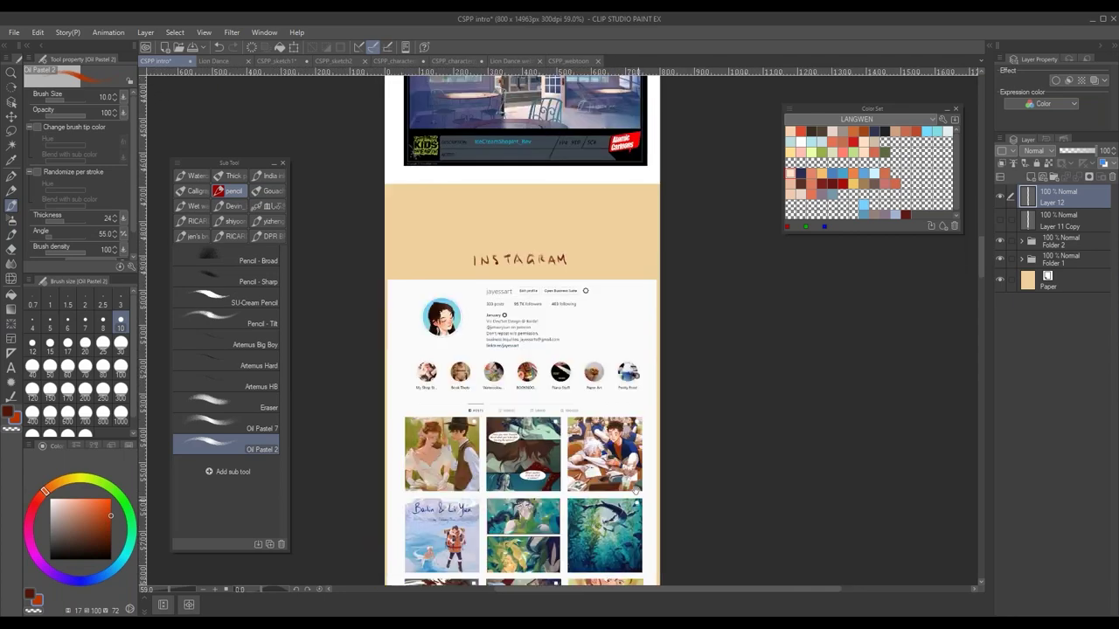
drag(636, 490, 630, 162)
drag(590, 416, 679, 429)
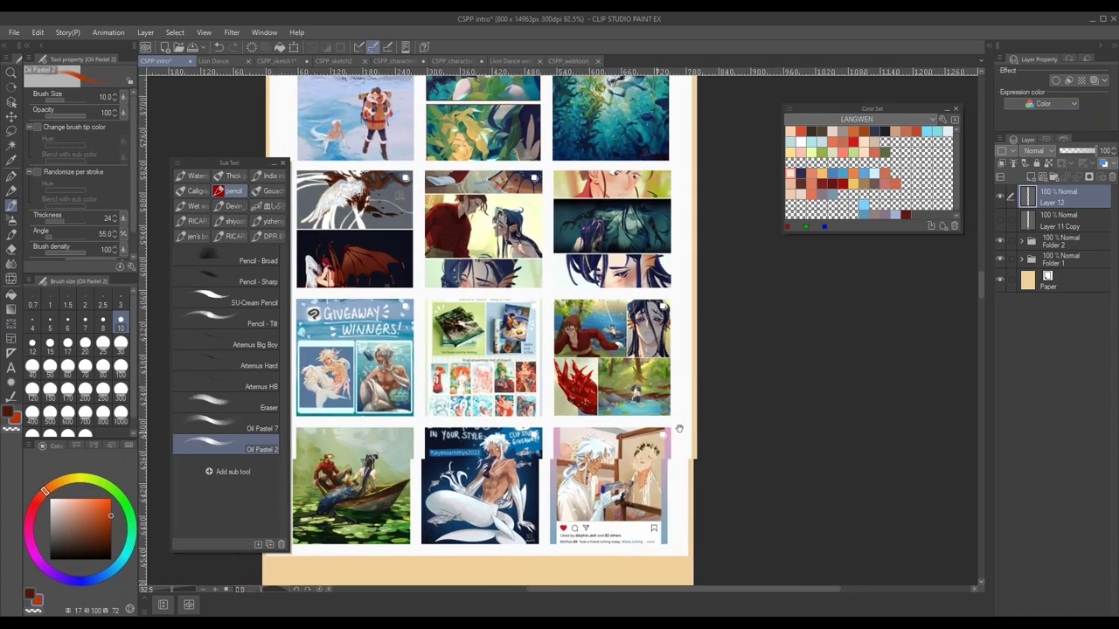
- Examine the Webcomics section with the Webtoon pages and episode lists of Bailin and Li Yun and Remember Me
scroll(679, 429, down, 8)
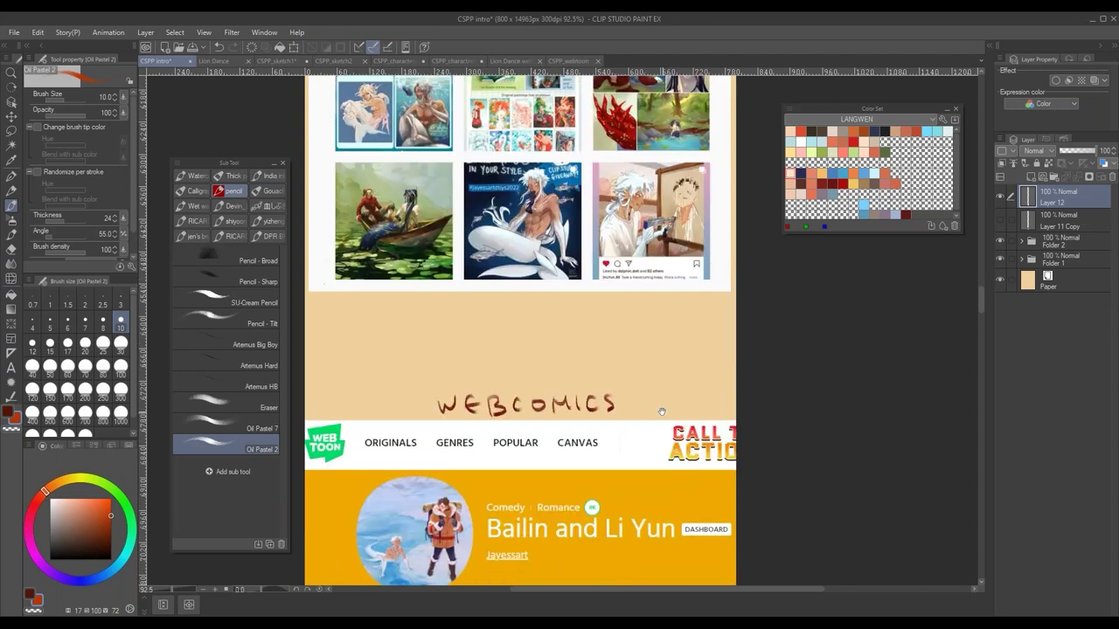
scroll(662, 419, down, 7)
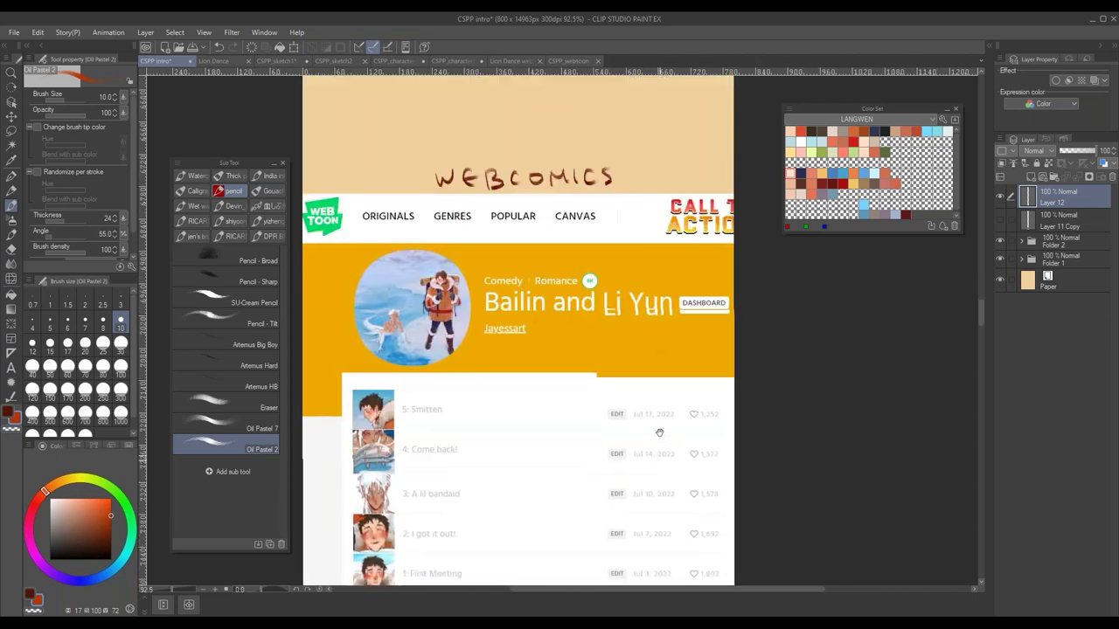
scroll(659, 432, down, 3)
scroll(658, 487, down, 2)
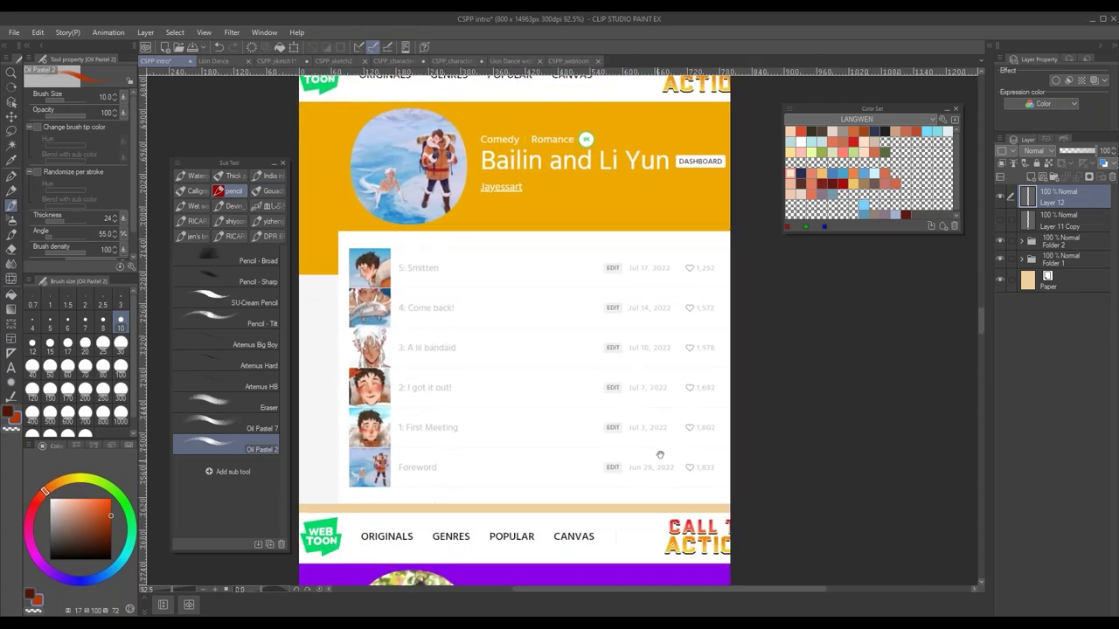
scroll(673, 463, down, 3)
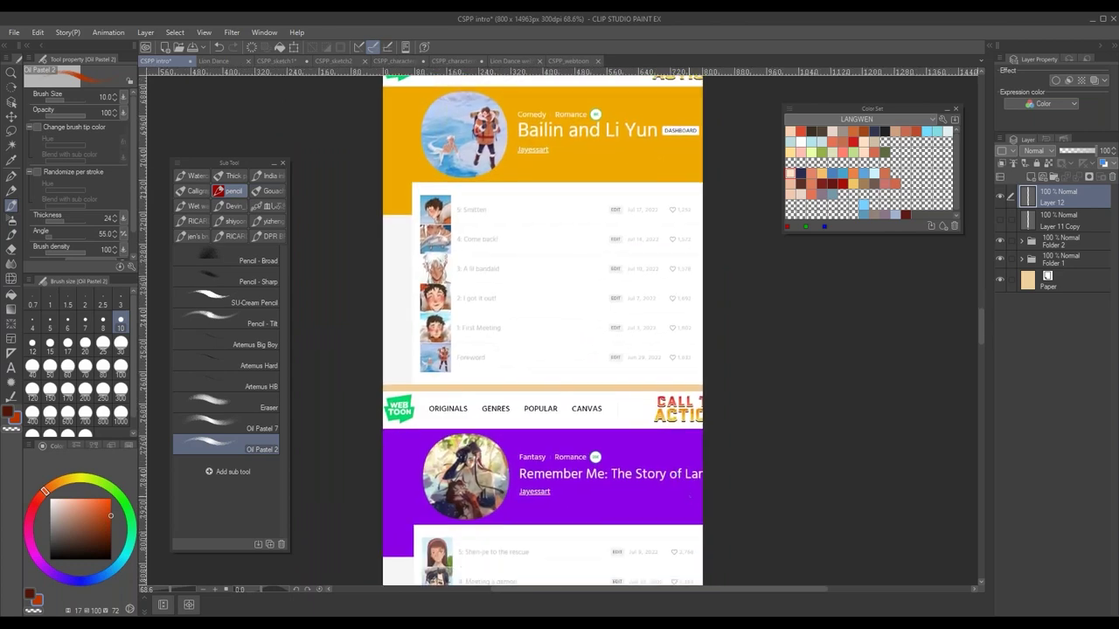
scroll(677, 474, down, 2)
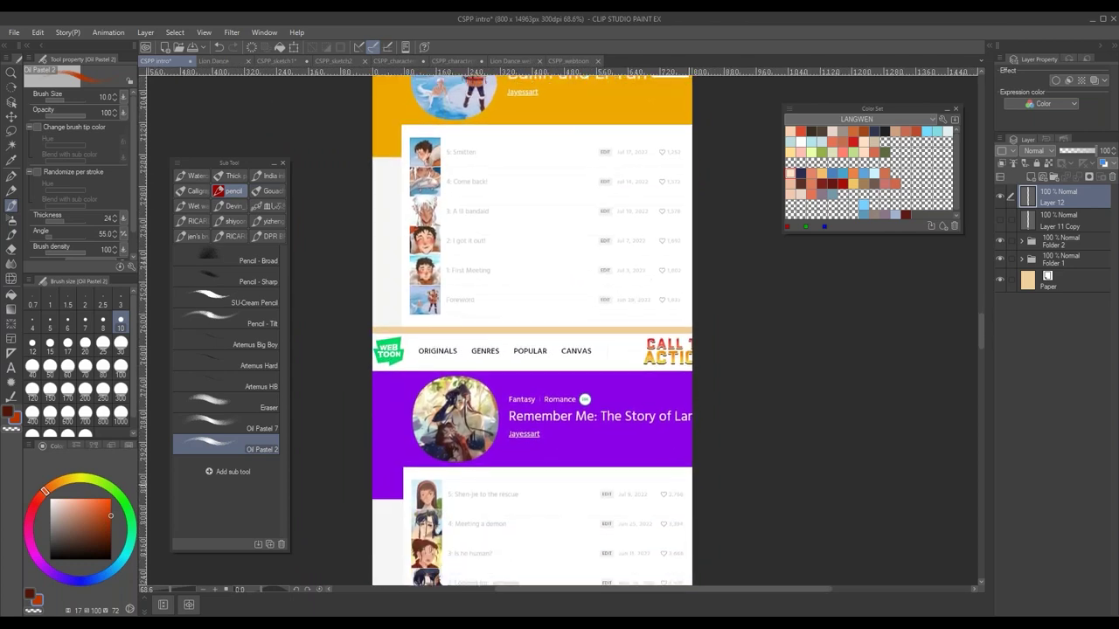
scroll(682, 456, up, 3)
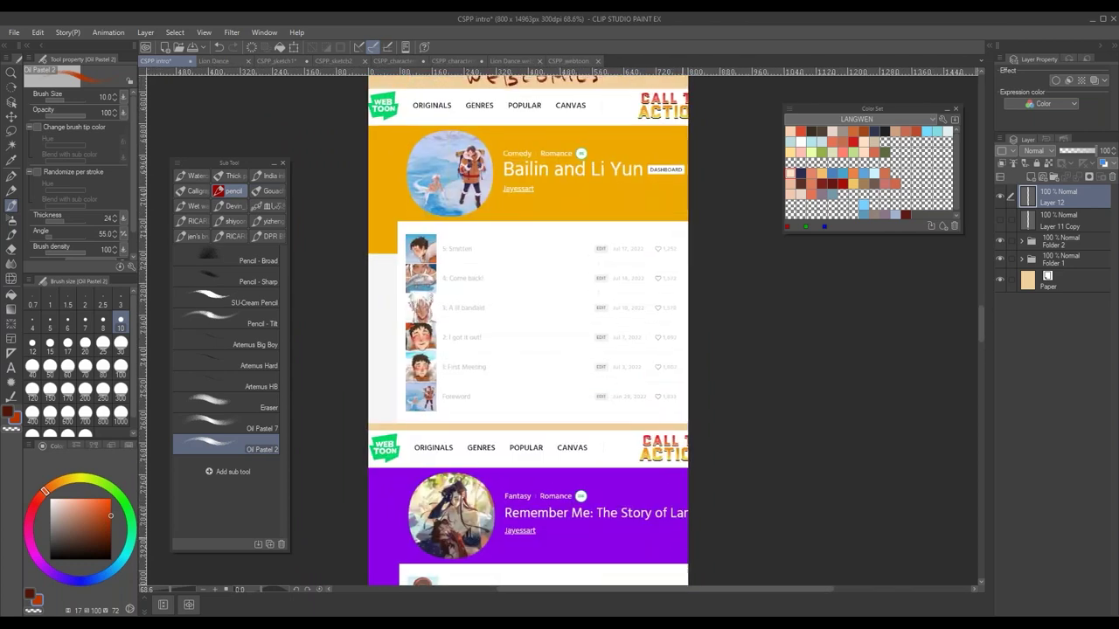
scroll(686, 555, down, 4)
- Examine the Process Overview section from thumbnails and sketch/paint through the finished page and printed book to the webtoon format
scroll(687, 556, down, 15)
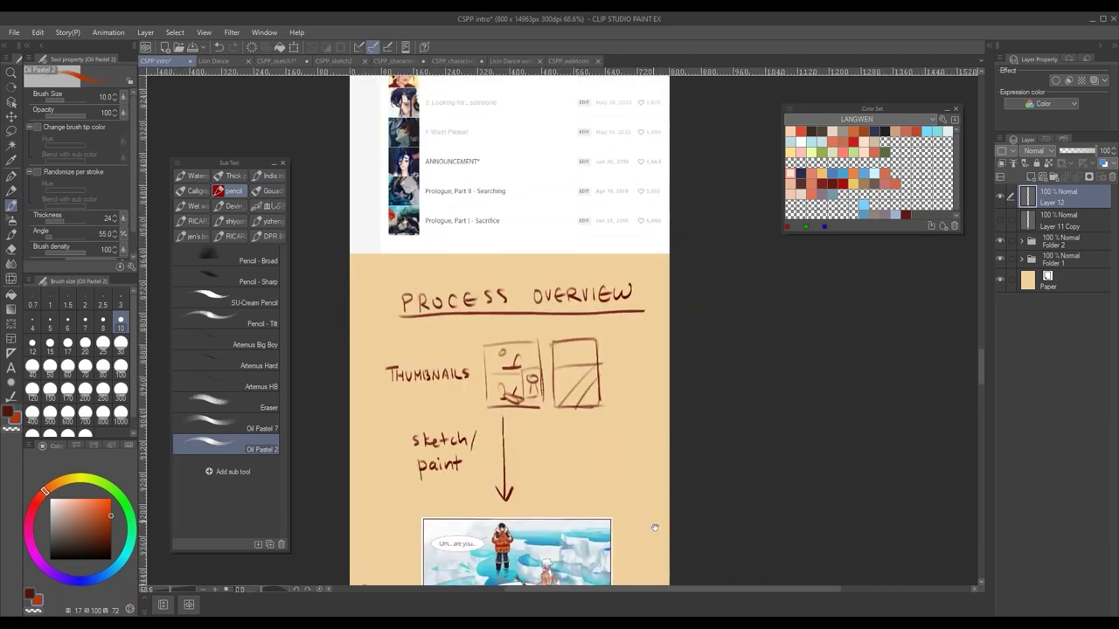
drag(655, 528, 658, 451)
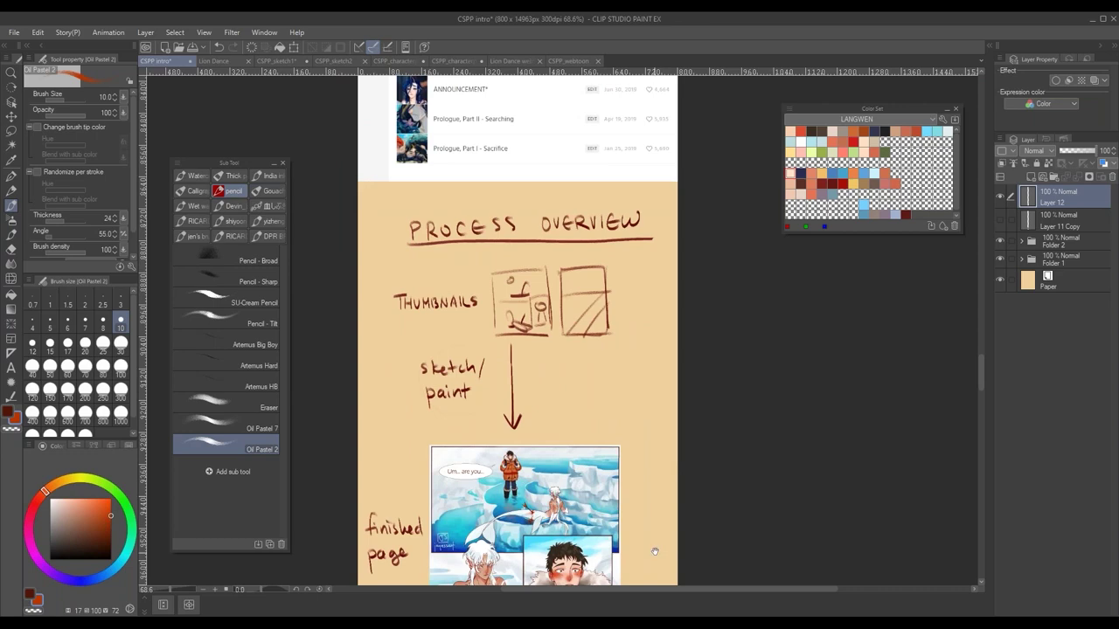
drag(655, 551, 660, 503)
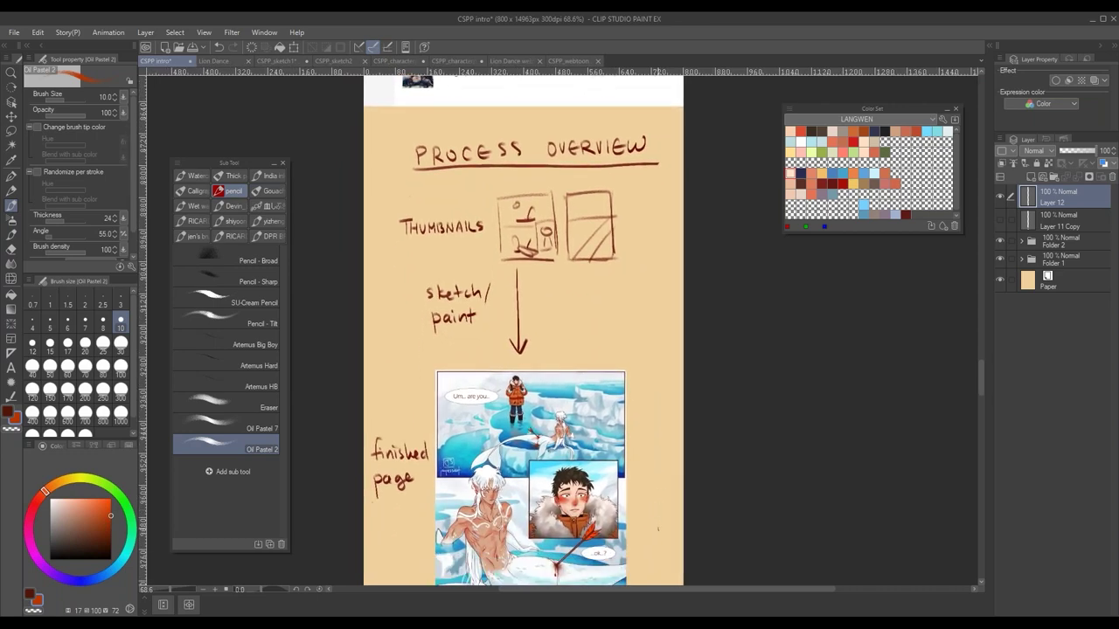
drag(585, 230, 684, 284)
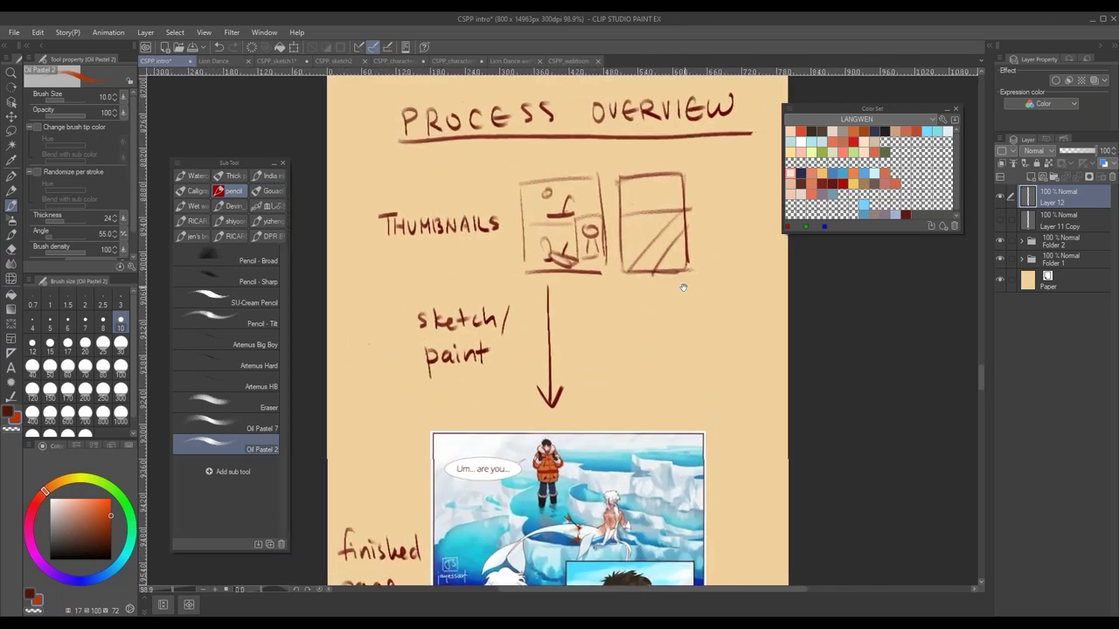
drag(662, 396, 660, 353)
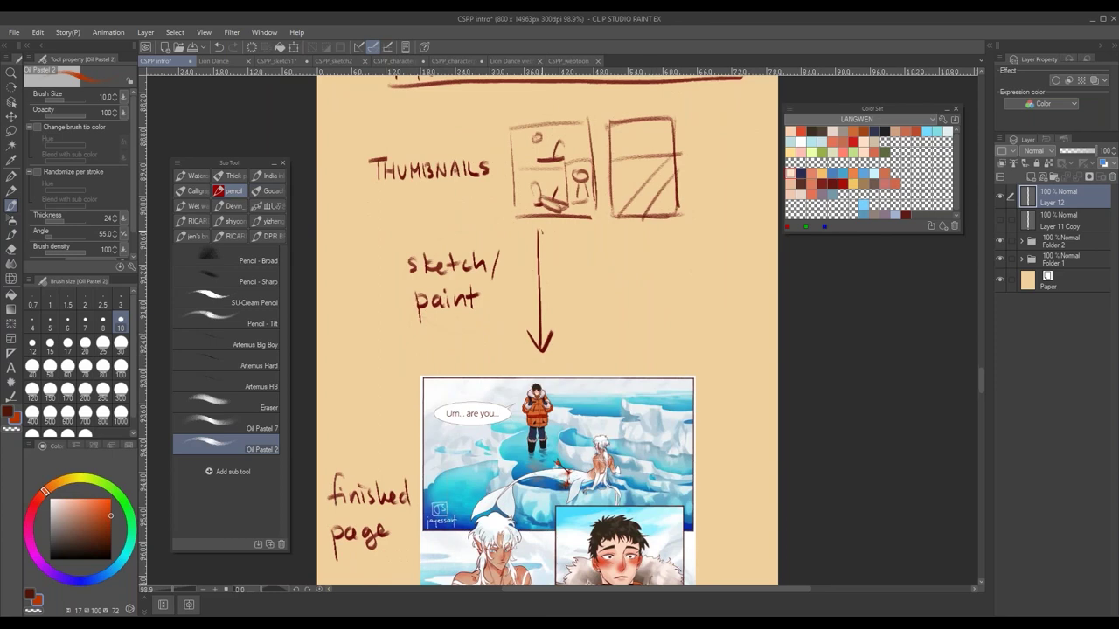
drag(689, 523, 685, 442)
drag(682, 577, 680, 504)
drag(684, 557, 711, 442)
scroll(718, 430, down, 3)
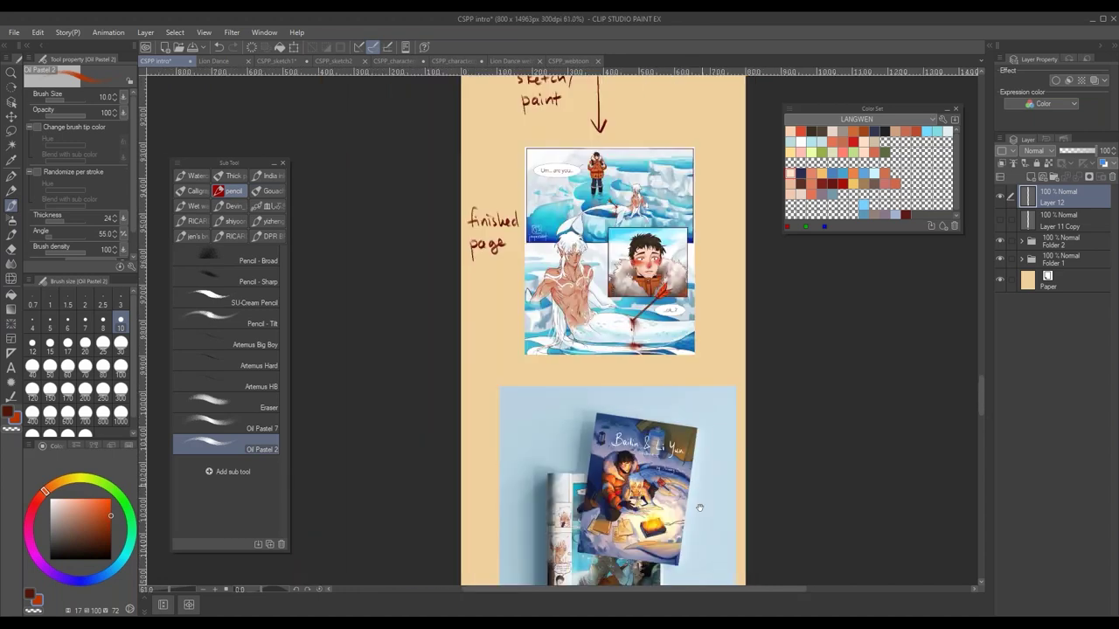
drag(697, 544, 626, 344)
drag(653, 564, 638, 306)
drag(639, 575, 634, 421)
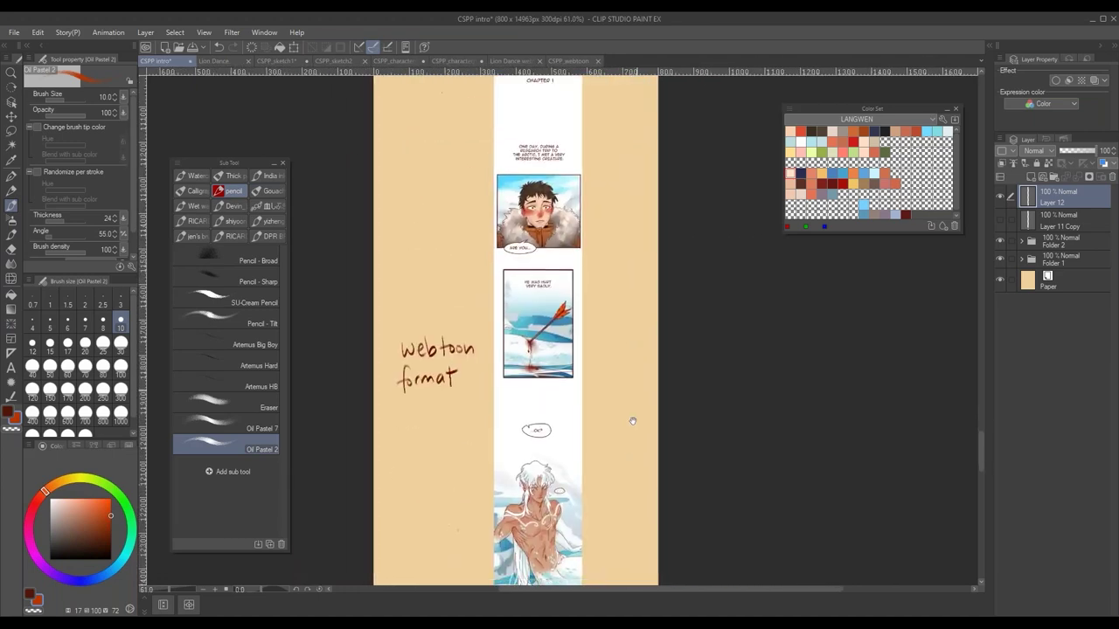
- Look through the webtoon format strip from the Chapter 1 heading to the "To be continued" ending
mouse_move(632, 531)
mouse_down()
mouse_move(629, 489)
mouse_move(630, 526)
mouse_up()
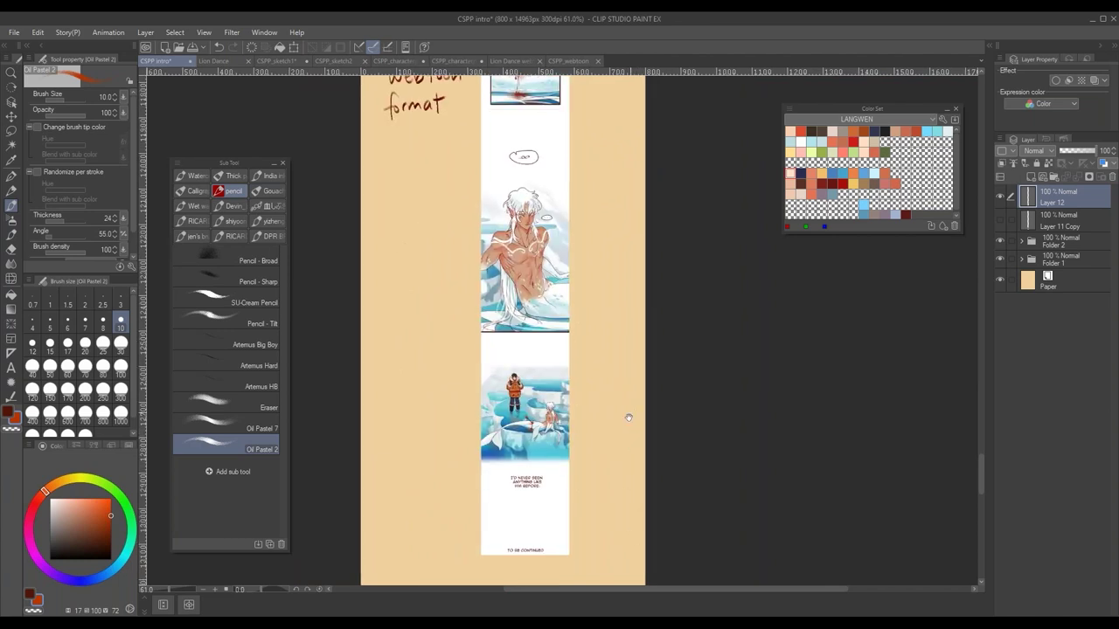
drag(624, 414, 626, 558)
drag(622, 435, 630, 565)
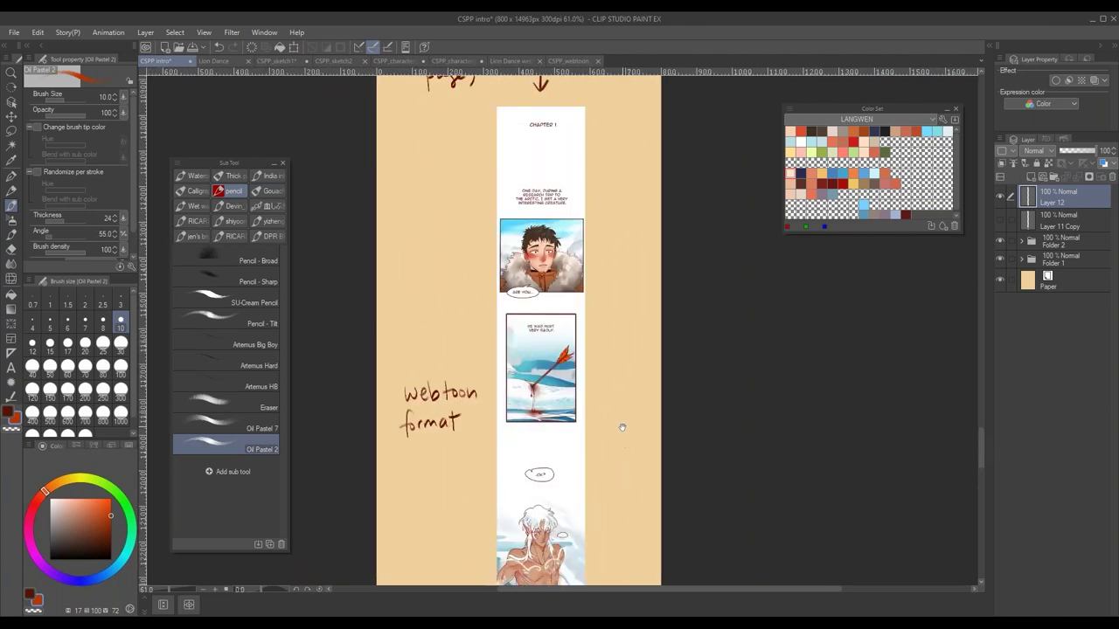
mouse_move(626, 413)
mouse_down()
mouse_move(617, 462)
mouse_move(626, 554)
mouse_move(621, 411)
mouse_up()
drag(631, 564, 625, 503)
drag(627, 553, 628, 431)
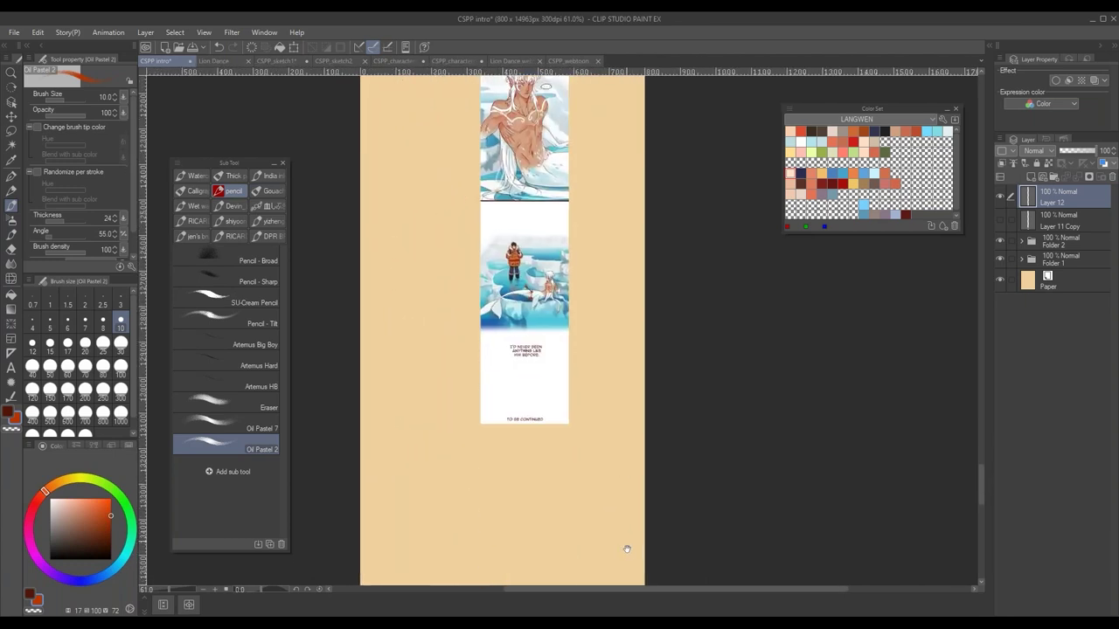
drag(625, 534, 631, 385)
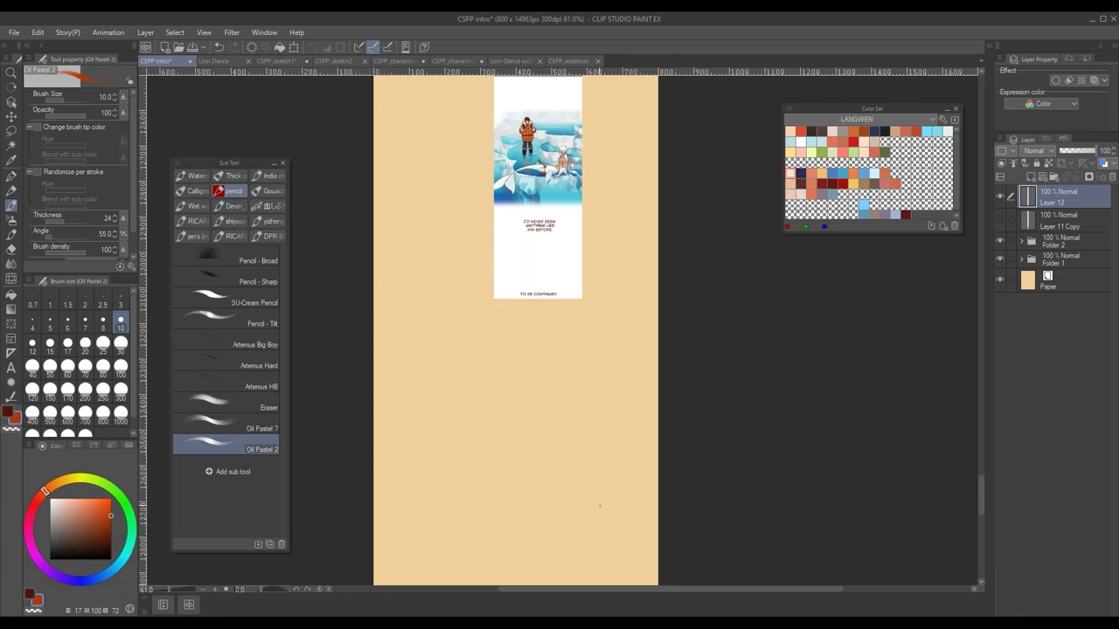
- Make Layer 11 Copy visible and circle the shirtless dancer in the lower middle lion dance photo
click(1000, 219)
drag(687, 518, 687, 319)
scroll(647, 506, up, 2)
drag(639, 515, 682, 485)
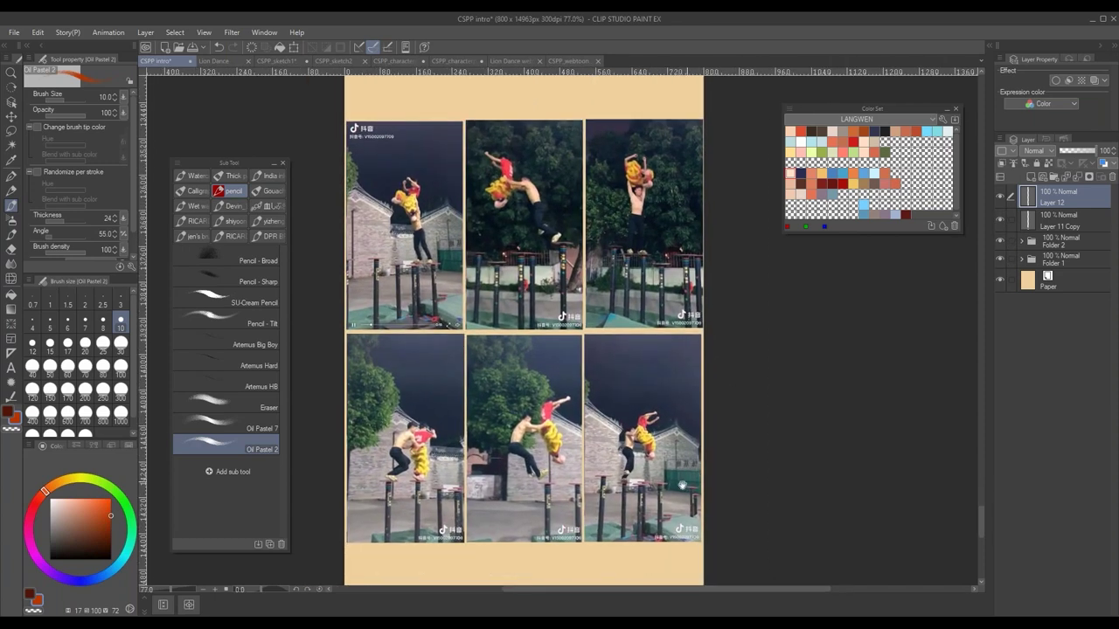
scroll(682, 485, up, 3)
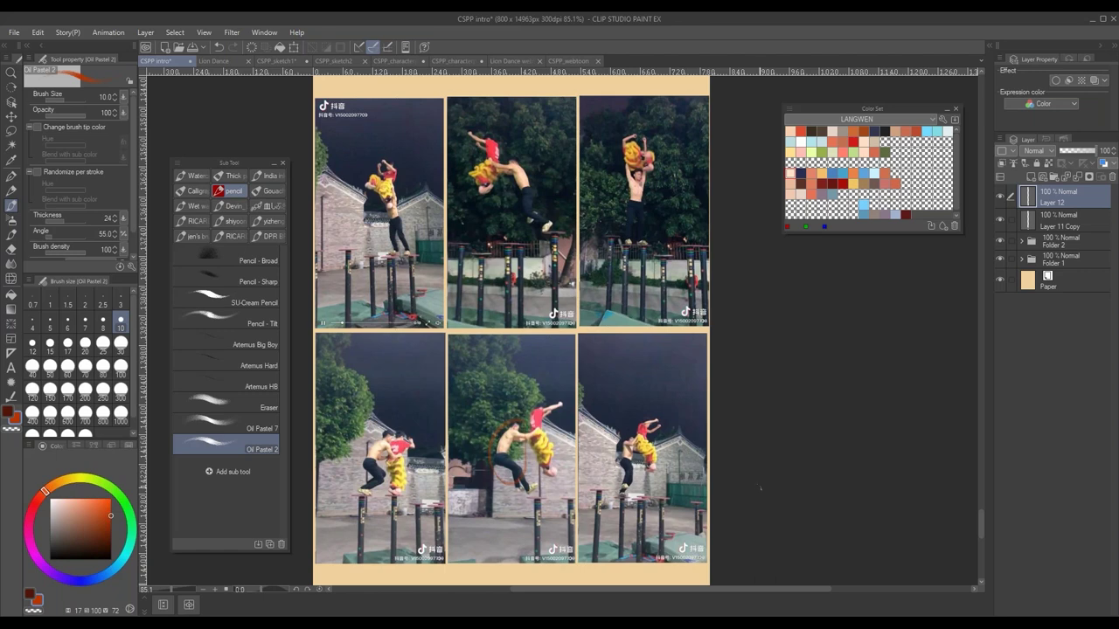
- Handwrite the note "- 2 lion dancers." in the blank area below the lion dance photos
scroll(749, 444, down, 3)
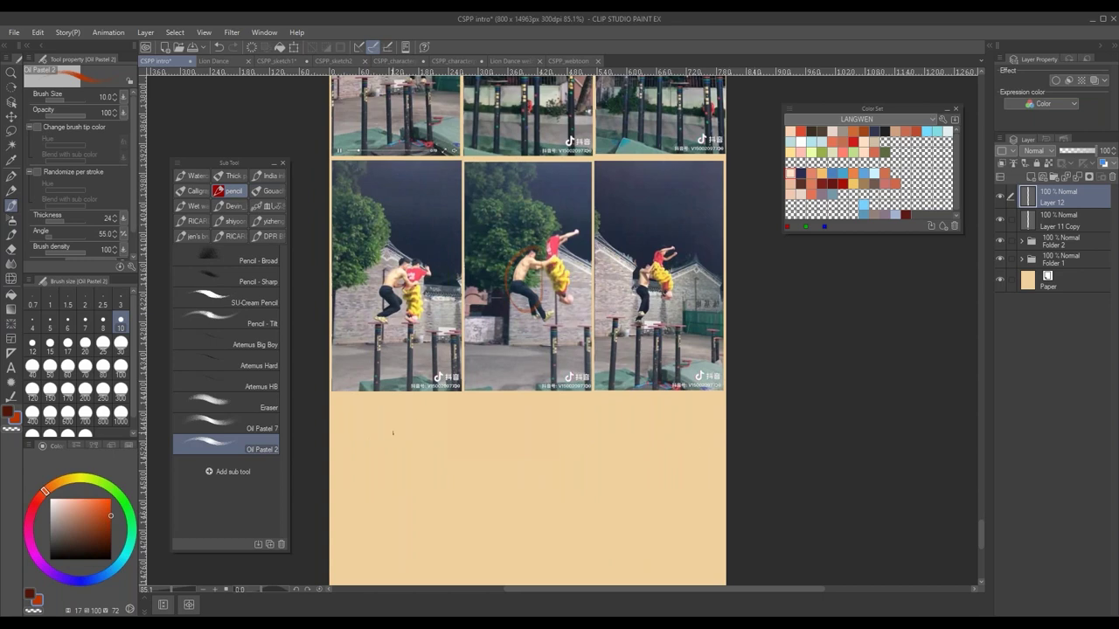
mouse_move(392, 435)
mouse_down()
mouse_move(427, 423)
mouse_move(438, 448)
mouse_move(462, 427)
mouse_move(469, 439)
mouse_move(550, 444)
mouse_up()
drag(562, 435, 565, 445)
drag(574, 442, 589, 437)
drag(593, 436, 592, 444)
click(598, 443)
- Add the handwritten word "-funny" after the lion dancers note and circle it
scroll(689, 482, down, 3)
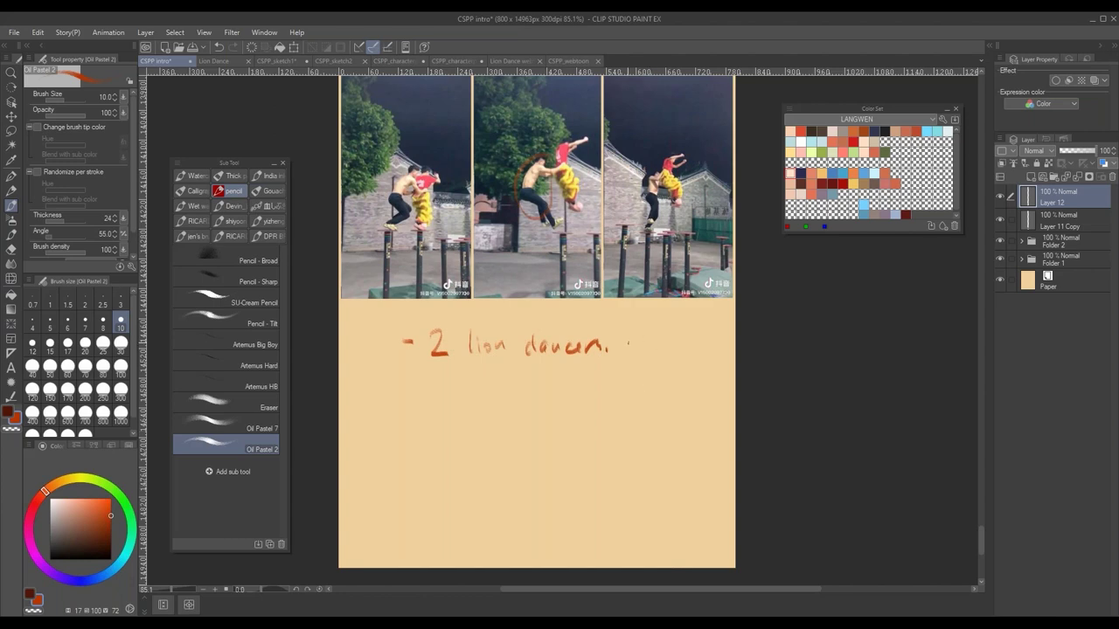
drag(623, 346, 642, 353)
drag(637, 345, 671, 351)
mouse_move(674, 342)
mouse_down()
mouse_move(709, 352)
mouse_move(631, 328)
mouse_move(643, 360)
mouse_up()
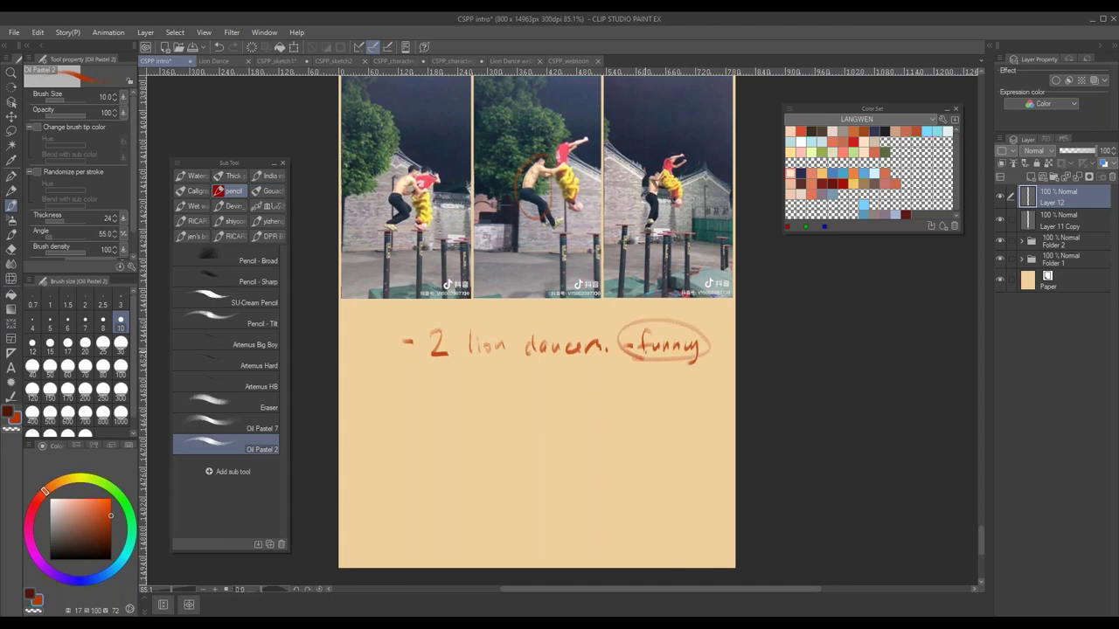
- In the lower middle photo, circle the front dancer and label the front dancer A and the rear dancer B
drag(742, 204, 723, 402)
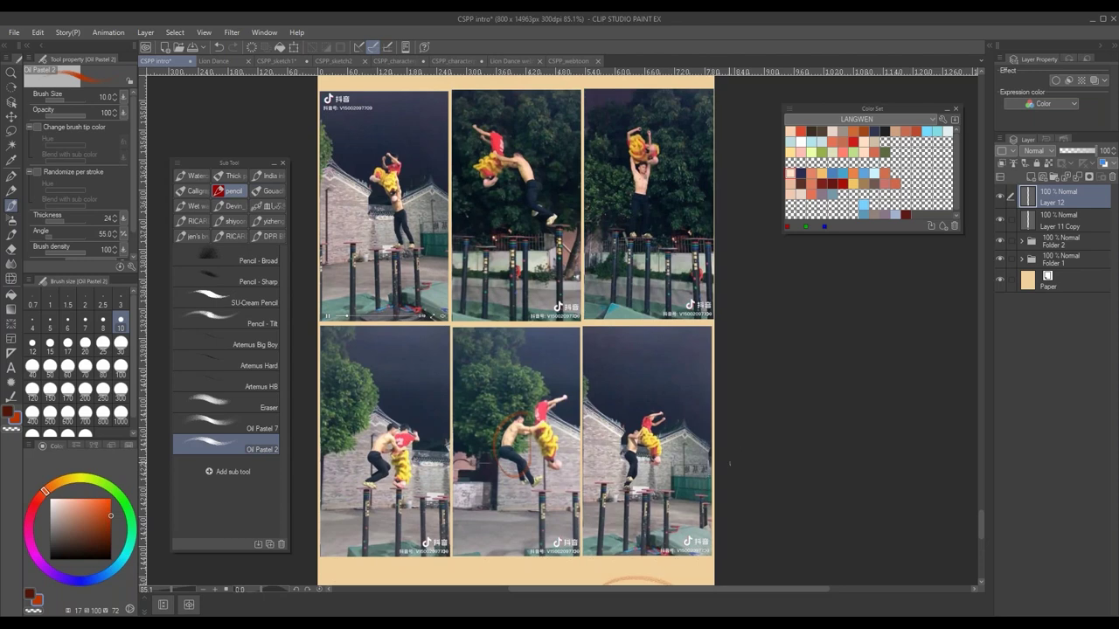
drag(719, 498, 732, 412)
mouse_move(720, 459)
mouse_down()
mouse_move(713, 494)
mouse_move(715, 475)
mouse_up()
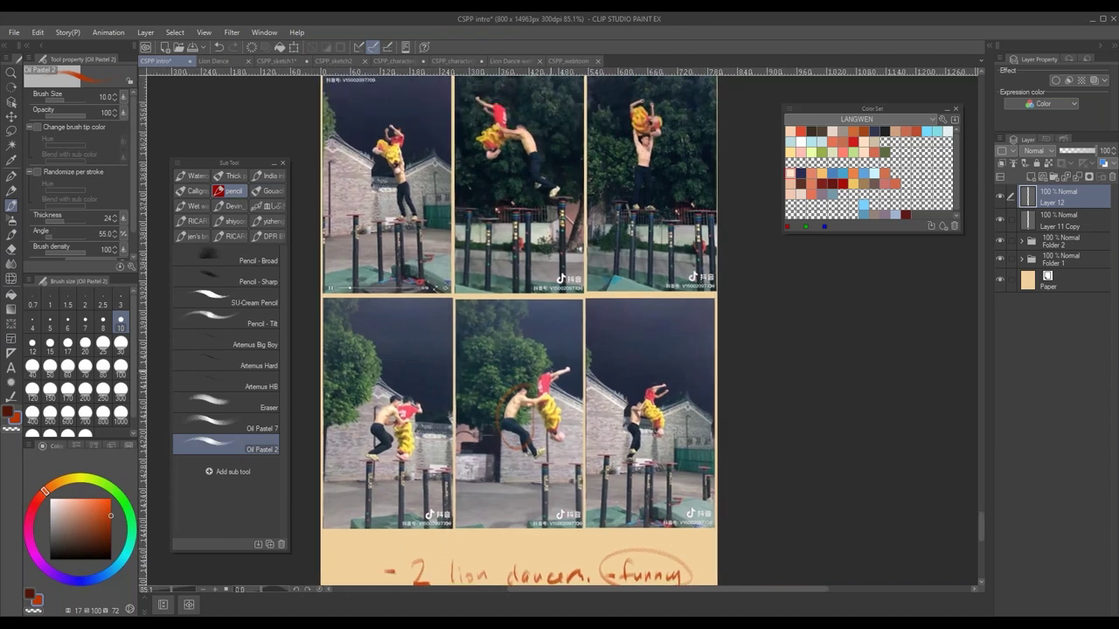
mouse_move(535, 409)
mouse_down()
mouse_move(584, 367)
mouse_move(566, 354)
mouse_up()
drag(552, 342, 561, 340)
mouse_move(518, 345)
mouse_down()
mouse_move(541, 170)
mouse_move(524, 204)
mouse_up()
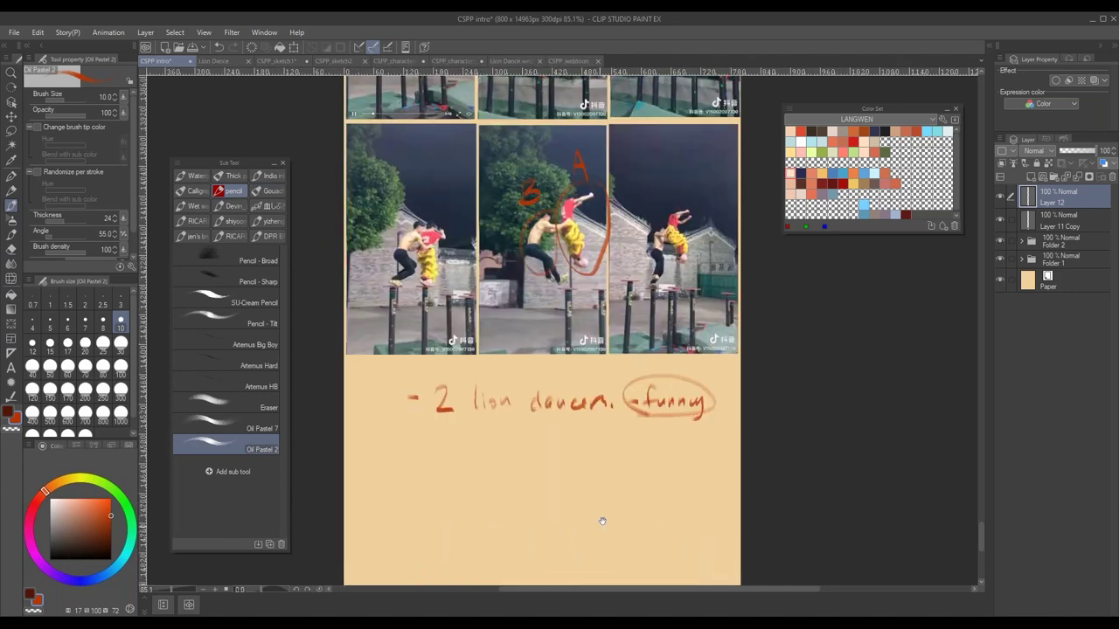
- Handwrite an arrow and "A - ticklish" beneath the lion dancers note
drag(602, 519, 616, 454)
mouse_move(469, 364)
mouse_down()
mouse_move(490, 363)
mouse_move(484, 371)
mouse_move(515, 349)
mouse_move(522, 372)
mouse_up()
drag(511, 364, 631, 367)
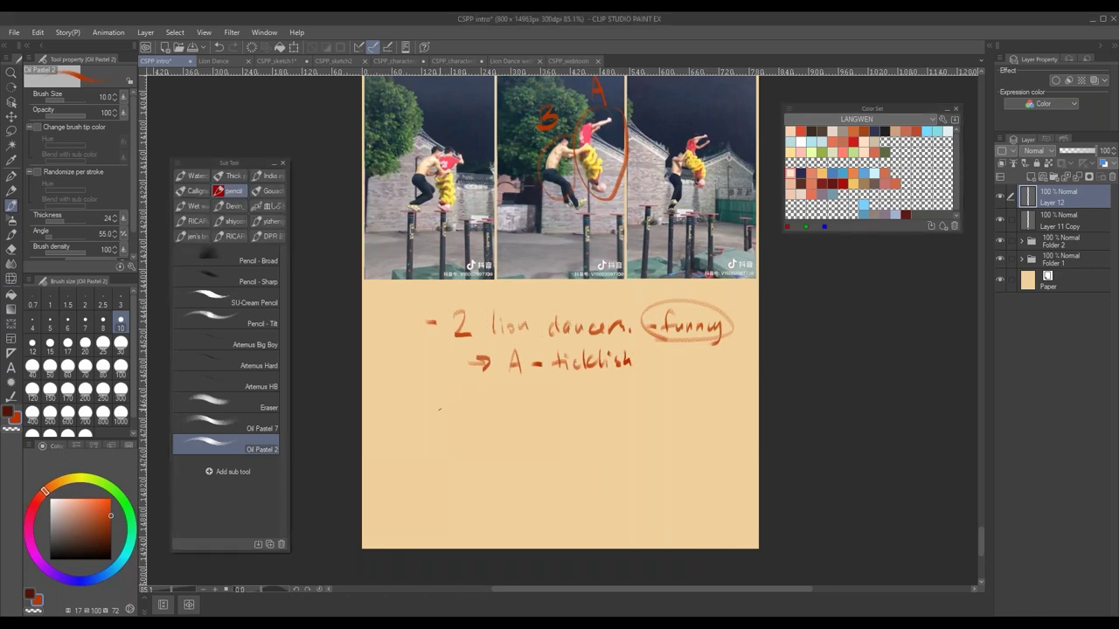
- Sketch a page thumbnail below the notes, with stick-figure dancers along its upper edge and an empty inset panel in its lower right corner
mouse_move(437, 399)
mouse_down()
mouse_move(491, 397)
mouse_move(434, 463)
mouse_move(494, 481)
mouse_move(502, 396)
mouse_move(503, 479)
mouse_up()
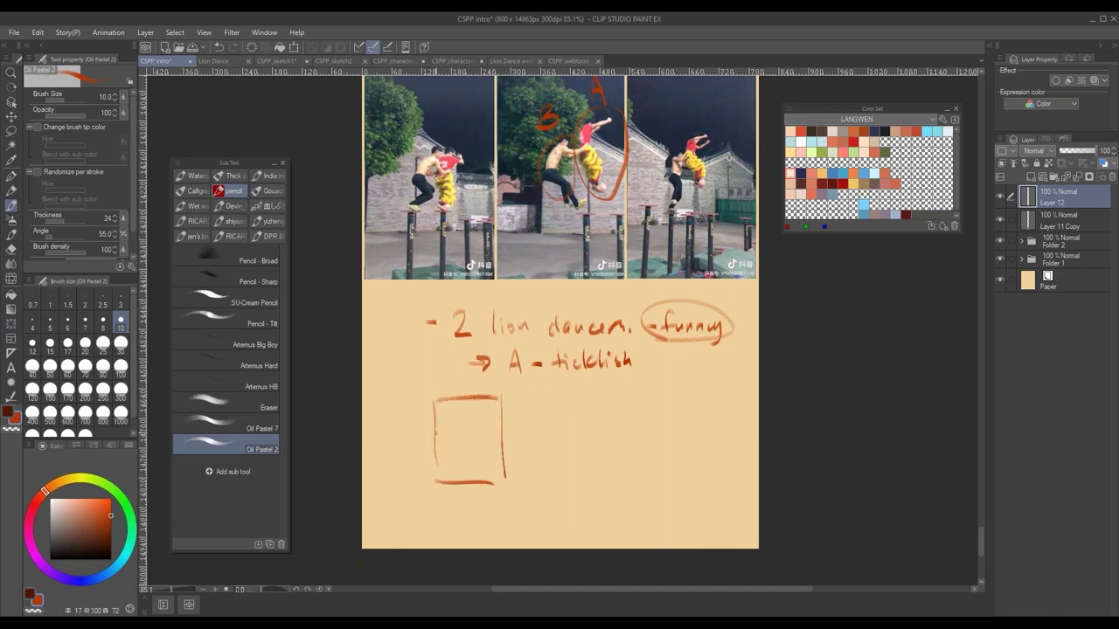
drag(437, 428, 493, 486)
drag(504, 473, 505, 487)
scroll(481, 483, up, 3)
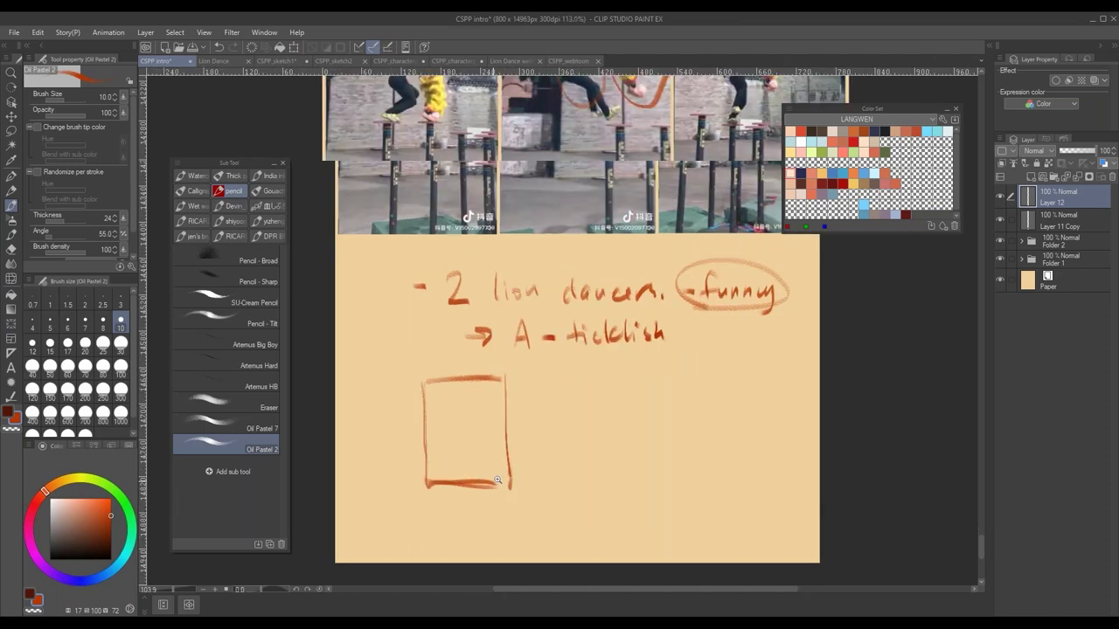
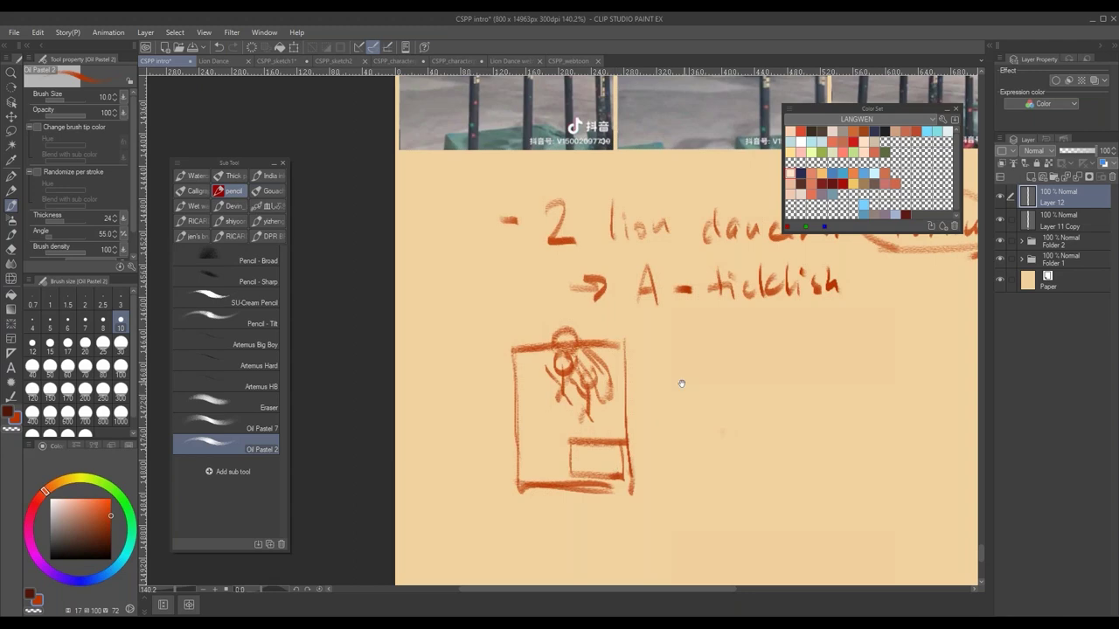
- Sketch two tiny figures inside the lower right inset panel of the page thumbnail
mouse_move(682, 381)
mouse_down()
mouse_move(589, 507)
mouse_move(659, 454)
mouse_move(629, 459)
mouse_up()
scroll(621, 452, down, 3)
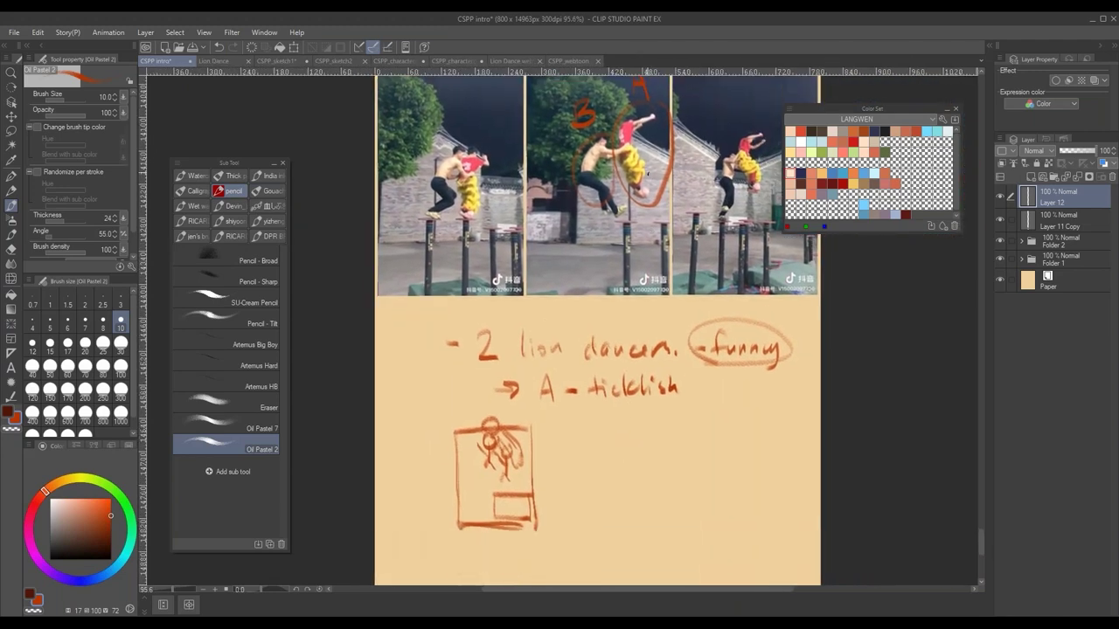
scroll(528, 520, up, 5)
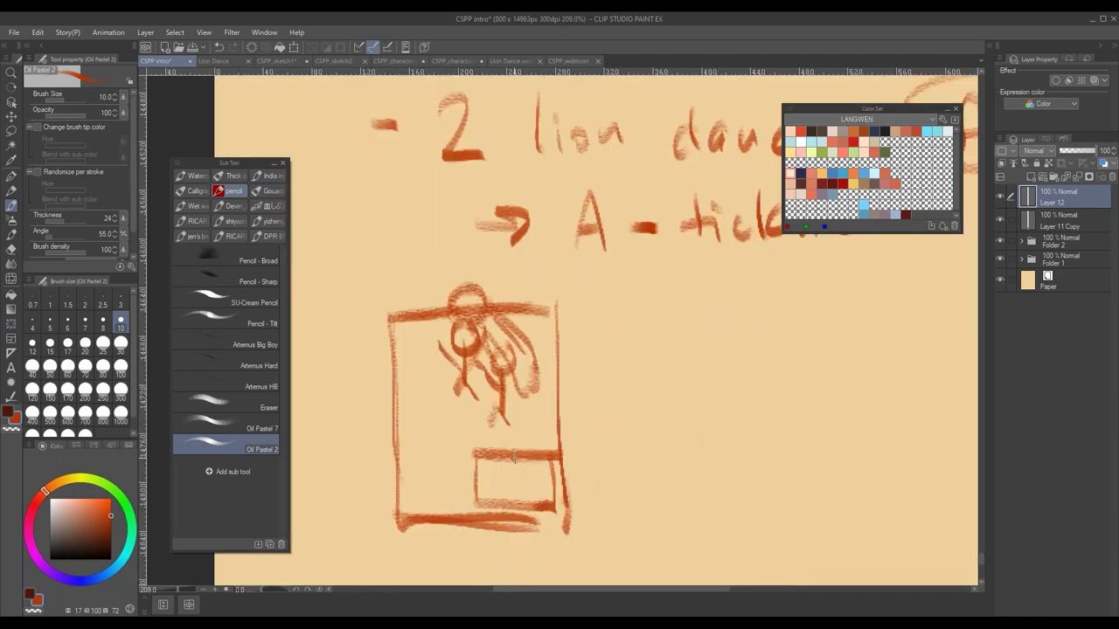
mouse_move(500, 475)
mouse_down()
mouse_move(512, 486)
mouse_move(533, 476)
mouse_move(530, 500)
mouse_move(527, 465)
mouse_up()
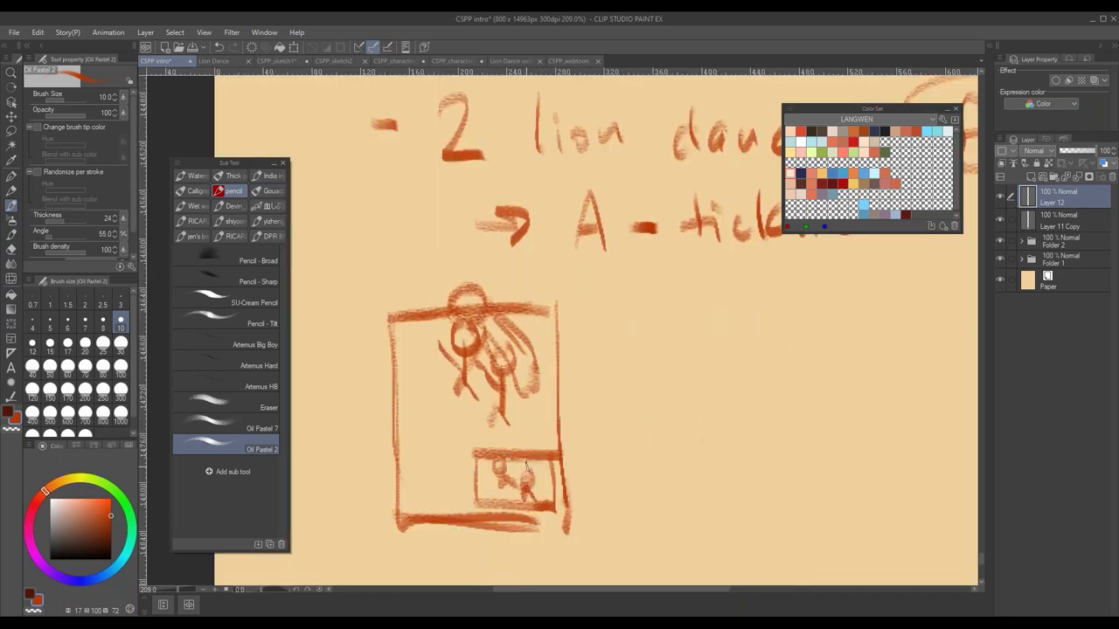
- Draw two overlapping small panels across the left and middle of the page thumbnail and rough in their contents
mouse_move(401, 394)
mouse_down()
mouse_move(462, 393)
mouse_move(402, 433)
mouse_up()
drag(402, 432, 459, 432)
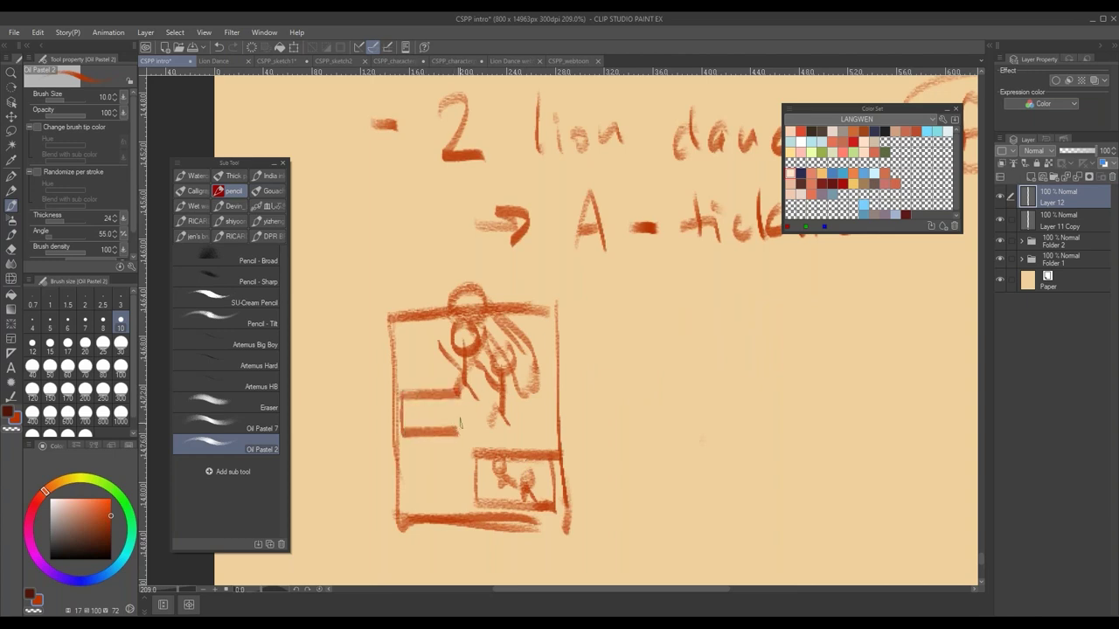
drag(463, 391, 463, 432)
drag(502, 418, 504, 428)
mouse_move(441, 414)
mouse_down()
mouse_move(440, 456)
mouse_move(509, 449)
mouse_move(508, 460)
mouse_move(506, 422)
mouse_up()
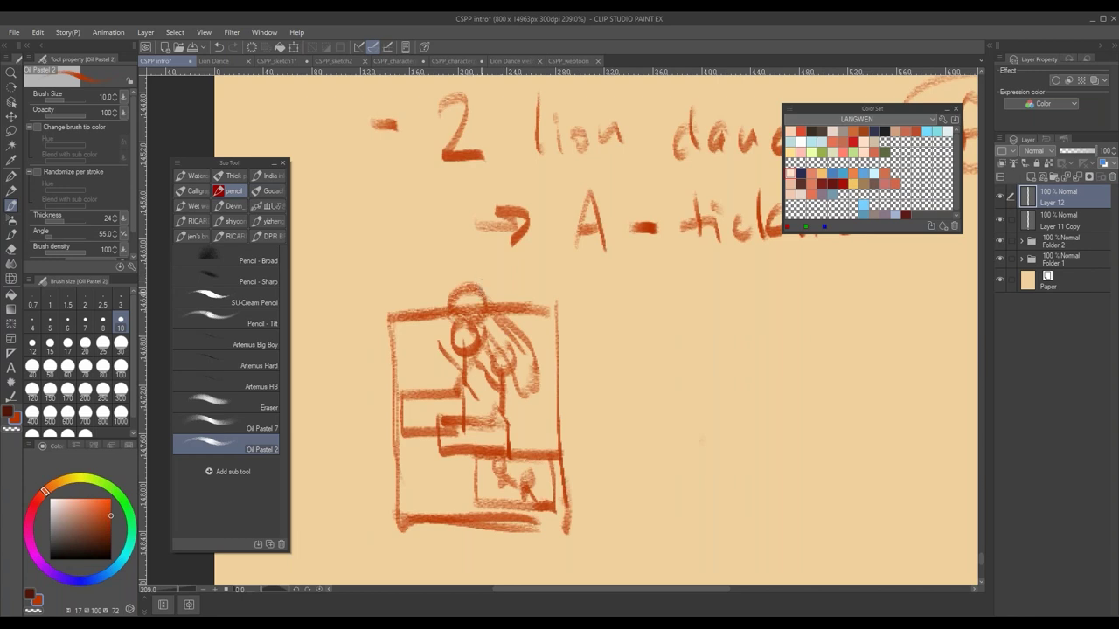
mouse_move(409, 418)
mouse_down()
mouse_move(426, 389)
mouse_move(436, 427)
mouse_move(442, 418)
mouse_up()
mouse_move(454, 457)
mouse_down()
mouse_move(495, 412)
mouse_move(480, 440)
mouse_up()
drag(524, 405, 503, 441)
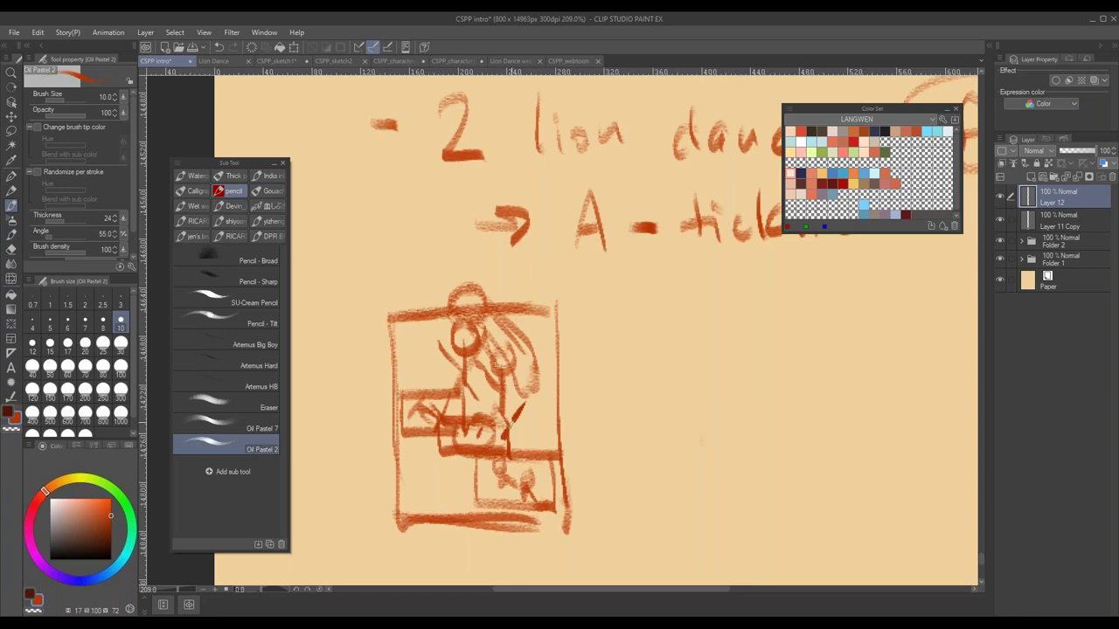
- Draw oval speech bubbles beside the figures and the small panels of the page thumbnail
drag(448, 330, 441, 360)
mouse_move(505, 378)
mouse_down()
mouse_move(535, 364)
mouse_move(532, 378)
mouse_up()
mouse_move(426, 444)
mouse_down()
mouse_move(454, 446)
mouse_move(437, 499)
mouse_move(476, 479)
mouse_up()
key(ctrl+minus)
key(ctrl+minus)
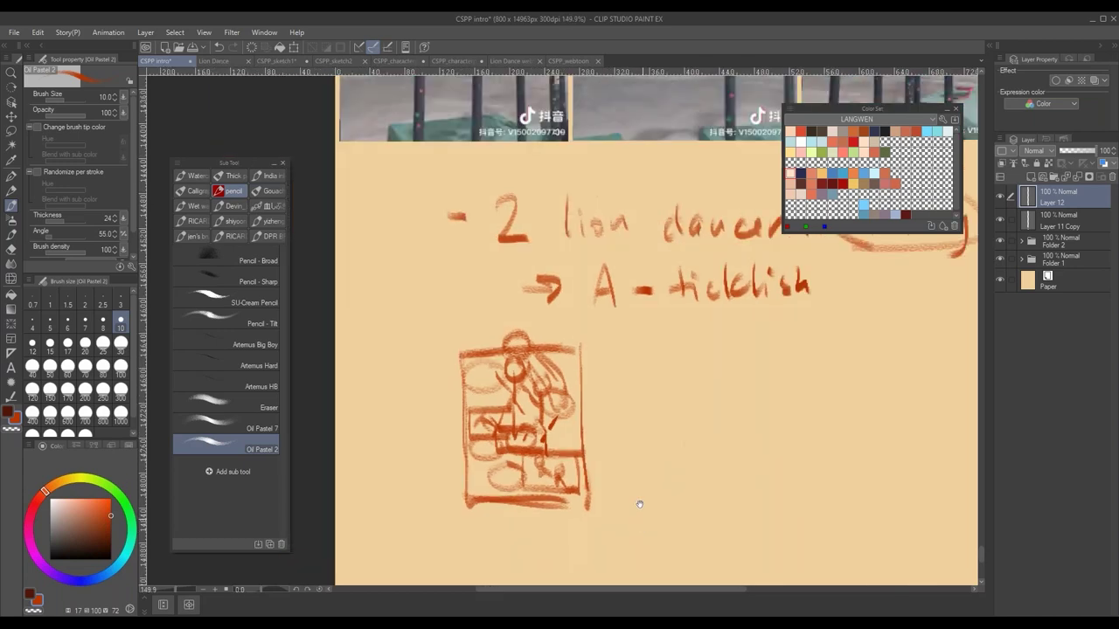
- Handwrite "script" to the left of the page thumbnail and underline it twice
mouse_move(322, 332)
mouse_down()
mouse_move(312, 353)
mouse_move(340, 352)
mouse_up()
mouse_move(348, 337)
mouse_down()
mouse_move(350, 354)
mouse_move(361, 338)
mouse_move(372, 370)
mouse_up()
mouse_move(370, 337)
mouse_down()
mouse_move(372, 368)
mouse_move(395, 352)
mouse_up()
mouse_move(382, 339)
mouse_down()
mouse_move(394, 363)
mouse_move(414, 330)
mouse_up()
drag(311, 361, 415, 360)
drag(319, 372, 402, 371)
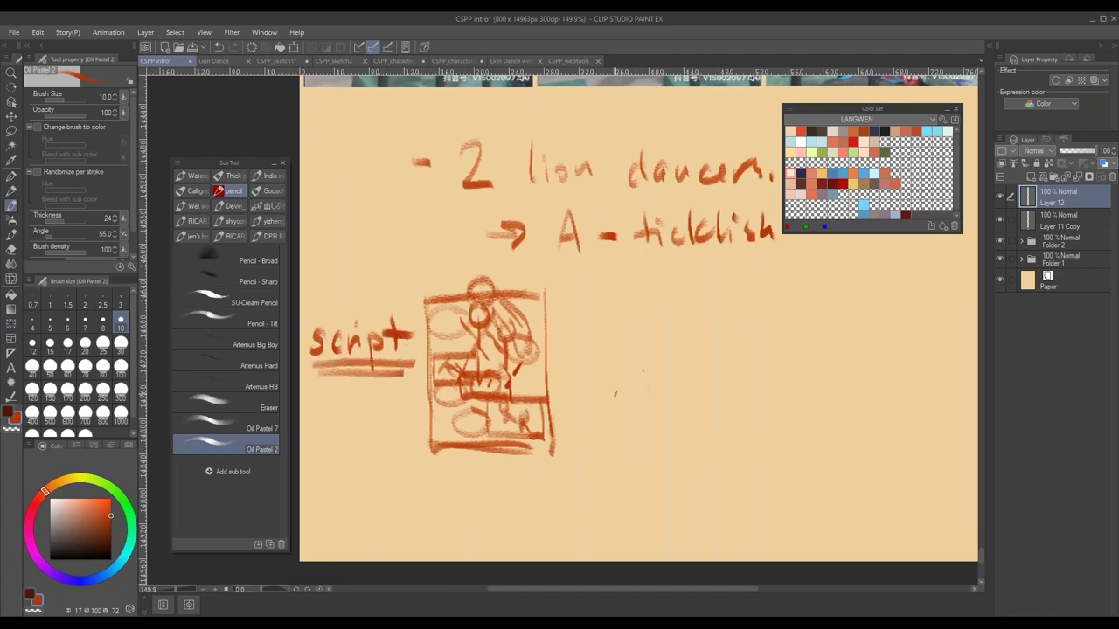
- Extend the page thumbnail's bottom edge to its lower right corner and undo the stray stroke beside it
drag(632, 487, 596, 464)
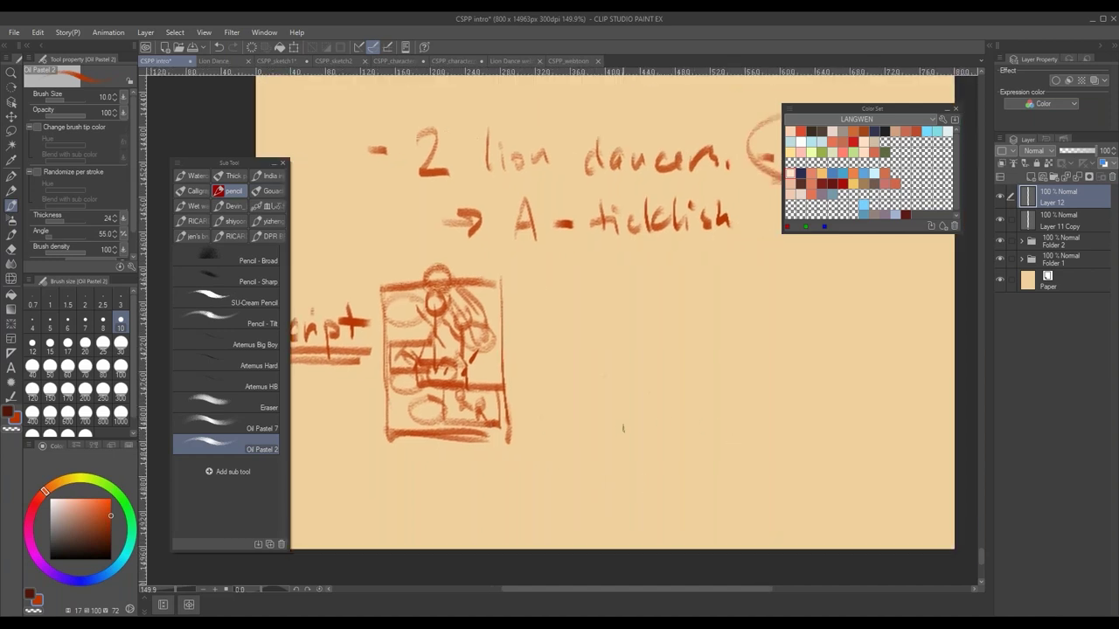
drag(468, 435, 510, 437)
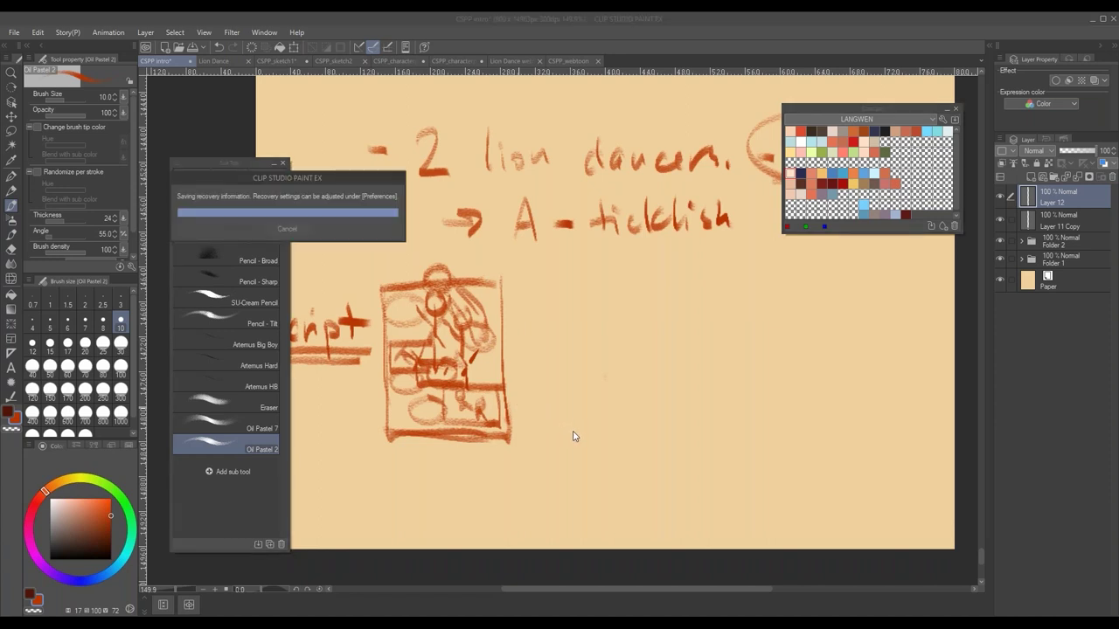
drag(572, 431, 557, 453)
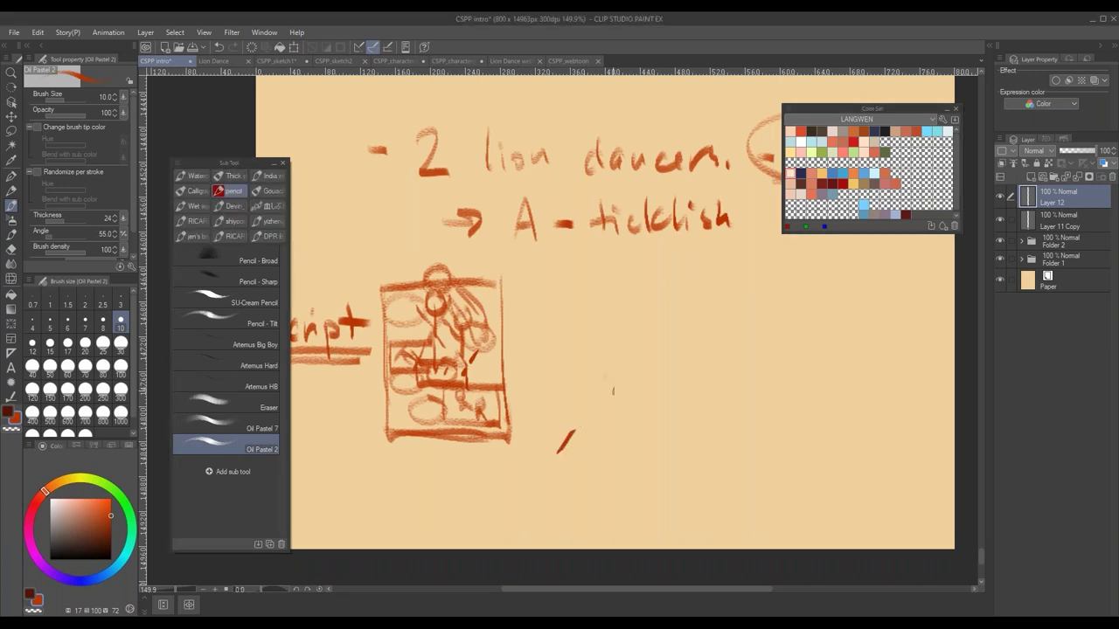
key(ctrl+z)
- Draw a second, larger rectangular page frame to the right of the first thumbnail
drag(550, 281, 556, 442)
mouse_move(543, 278)
mouse_down()
mouse_move(673, 281)
mouse_move(686, 426)
mouse_up()
mouse_move(554, 433)
mouse_down()
mouse_move(556, 447)
mouse_move(697, 449)
mouse_move(686, 452)
mouse_up()
scroll(631, 324, up, 3)
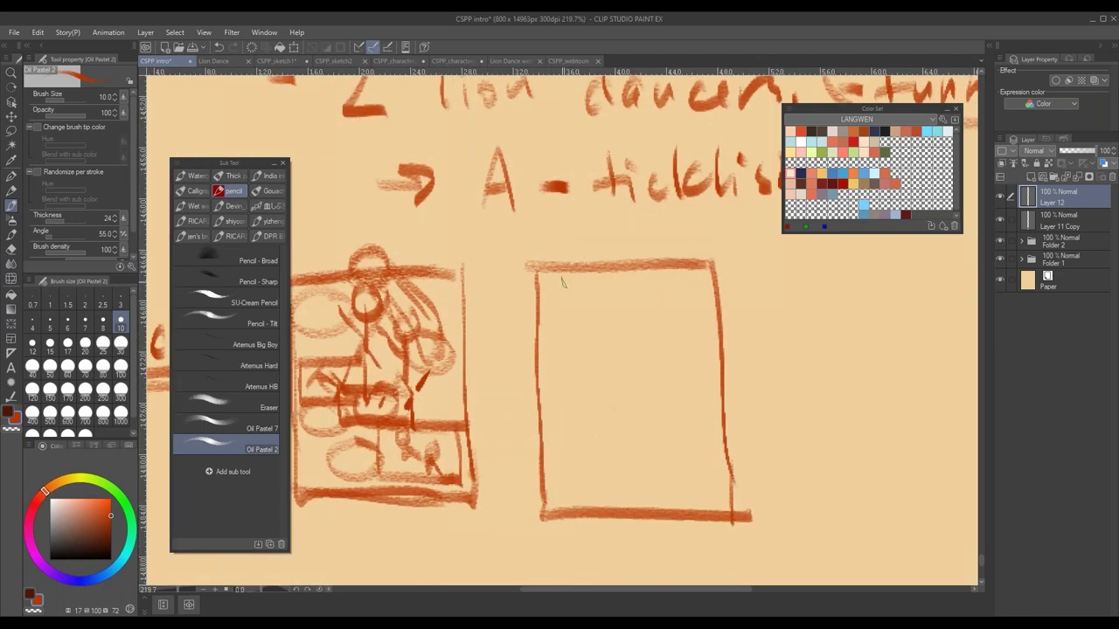
- Set the brush size to 5 and sketch two small panels with a leaping figure in the upper part of the second page frame
mouse_move(547, 287)
mouse_down()
mouse_move(550, 339)
mouse_move(584, 285)
mouse_move(586, 344)
mouse_up()
mouse_move(562, 295)
mouse_down()
mouse_move(560, 322)
mouse_move(586, 299)
mouse_move(603, 360)
mouse_up()
click(50, 322)
drag(602, 301, 638, 355)
drag(632, 284, 582, 351)
mouse_move(621, 289)
mouse_down()
mouse_move(636, 281)
mouse_move(640, 292)
mouse_up()
drag(655, 278, 671, 281)
mouse_move(661, 278)
mouse_down()
mouse_move(640, 299)
mouse_move(641, 283)
mouse_up()
- Add two more upright panels to the right end of the row in the second page thumbnail
mouse_move(642, 285)
mouse_down()
mouse_move(637, 318)
mouse_move(652, 369)
mouse_up()
mouse_move(653, 311)
mouse_down()
mouse_move(677, 366)
mouse_move(664, 373)
mouse_move(682, 309)
mouse_up()
drag(680, 311, 677, 374)
drag(674, 376, 653, 372)
drag(687, 293, 689, 348)
drag(687, 292, 713, 295)
drag(713, 295, 709, 350)
- Sketch feet on poles inside the upper panels, a curve beneath the middle ones and a tiny figure in the rightmost panel
drag(615, 350, 623, 361)
mouse_move(628, 345)
mouse_down()
mouse_move(657, 349)
mouse_move(657, 361)
mouse_move(613, 340)
mouse_move(618, 362)
mouse_move(687, 351)
mouse_move(662, 372)
mouse_up()
drag(669, 360, 670, 374)
drag(700, 339, 701, 352)
drag(707, 337, 708, 350)
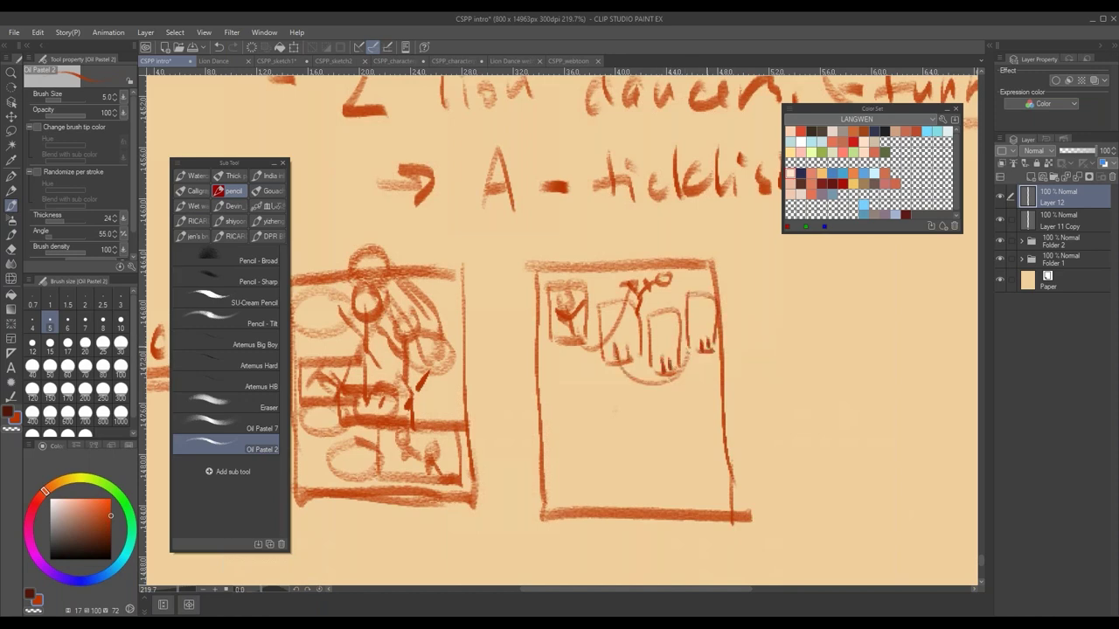
drag(607, 340, 676, 360)
drag(704, 311, 702, 312)
drag(706, 323, 706, 341)
- Sketch two stick figures in the middle of the second page, one holding the other
drag(629, 387, 633, 454)
mouse_move(617, 428)
mouse_down()
mouse_move(631, 432)
mouse_move(623, 441)
mouse_up()
mouse_move(631, 453)
mouse_down()
mouse_move(626, 472)
mouse_move(644, 471)
mouse_up()
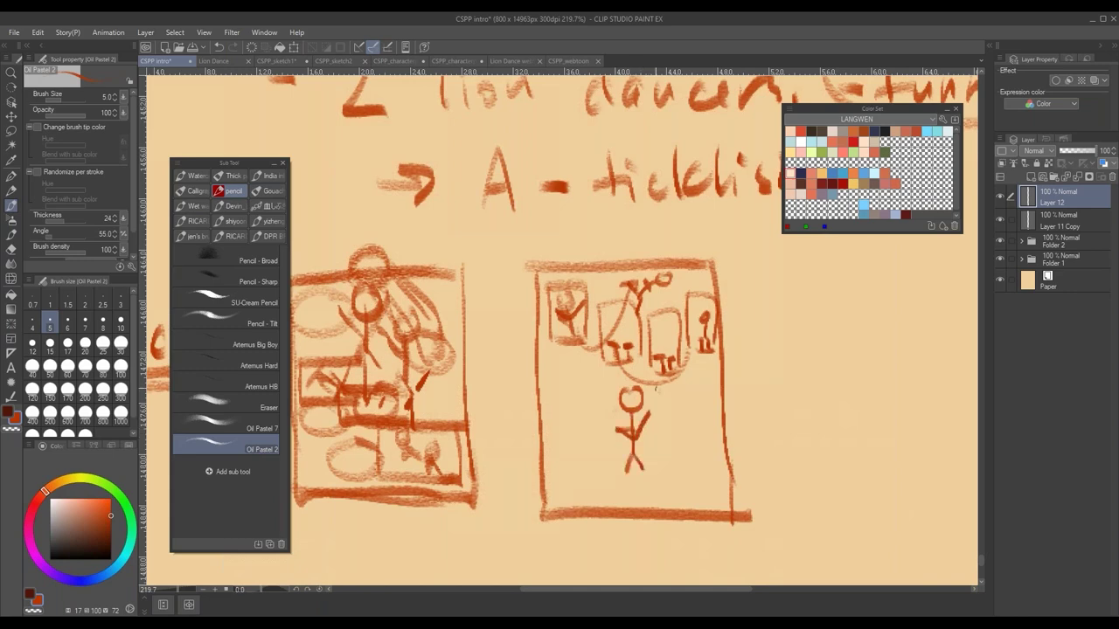
mouse_move(657, 384)
mouse_down()
mouse_move(634, 438)
mouse_move(595, 446)
mouse_move(661, 400)
mouse_up()
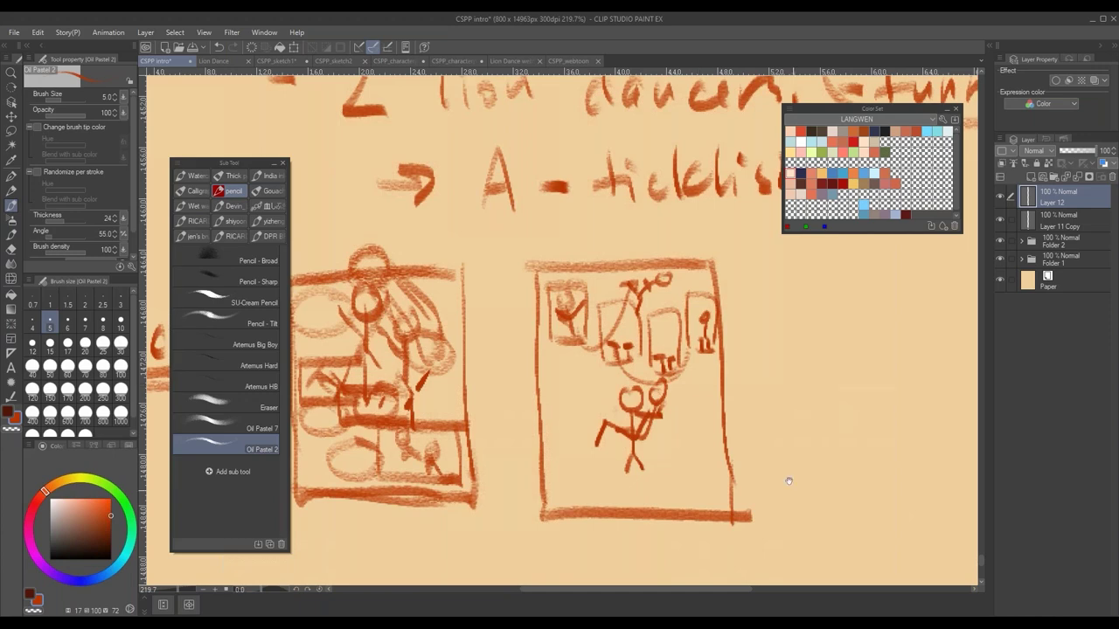
- Handwrite "- romance" to the right of the second page thumbnail and circle its central pair of figures
mouse_move(789, 481)
mouse_down()
mouse_move(682, 429)
mouse_move(675, 416)
mouse_move(767, 419)
mouse_move(795, 408)
mouse_move(812, 424)
mouse_up()
drag(818, 420, 835, 423)
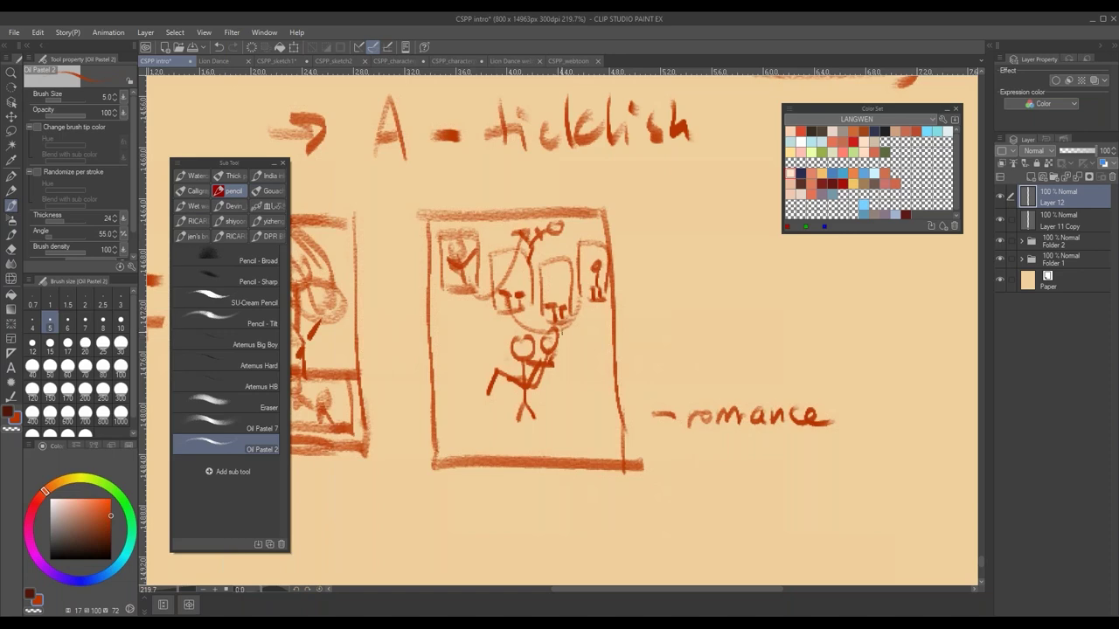
mouse_move(562, 330)
mouse_down()
mouse_move(485, 406)
mouse_move(577, 336)
mouse_move(570, 323)
mouse_up()
drag(483, 411, 569, 347)
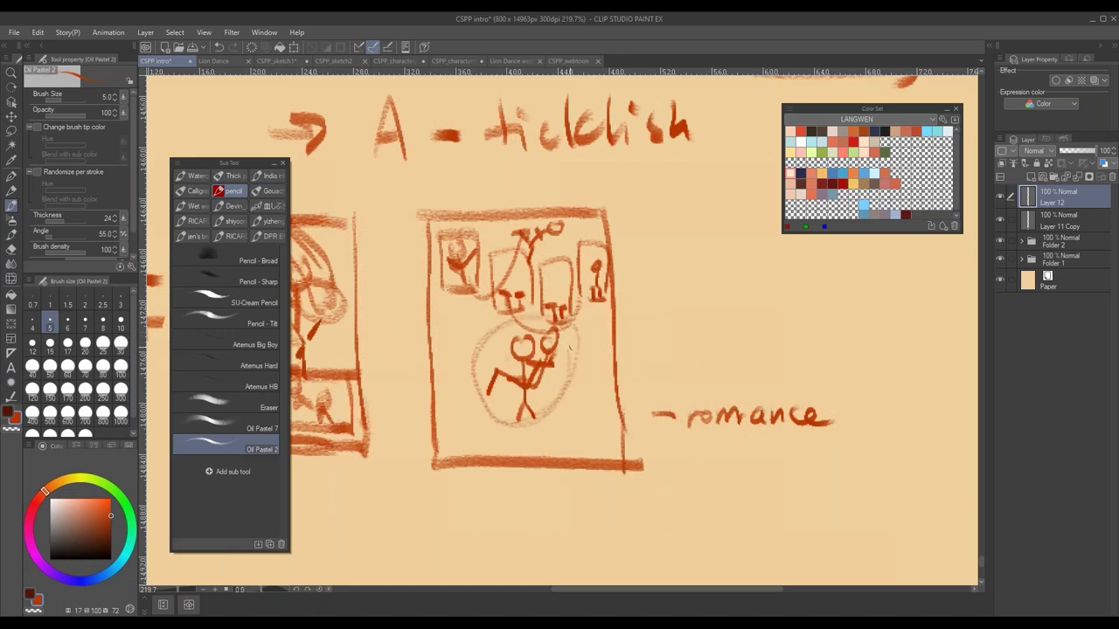
- Add small inset panels at the middle left and lower right of the second page and sketch a character in each
drag(480, 313, 485, 362)
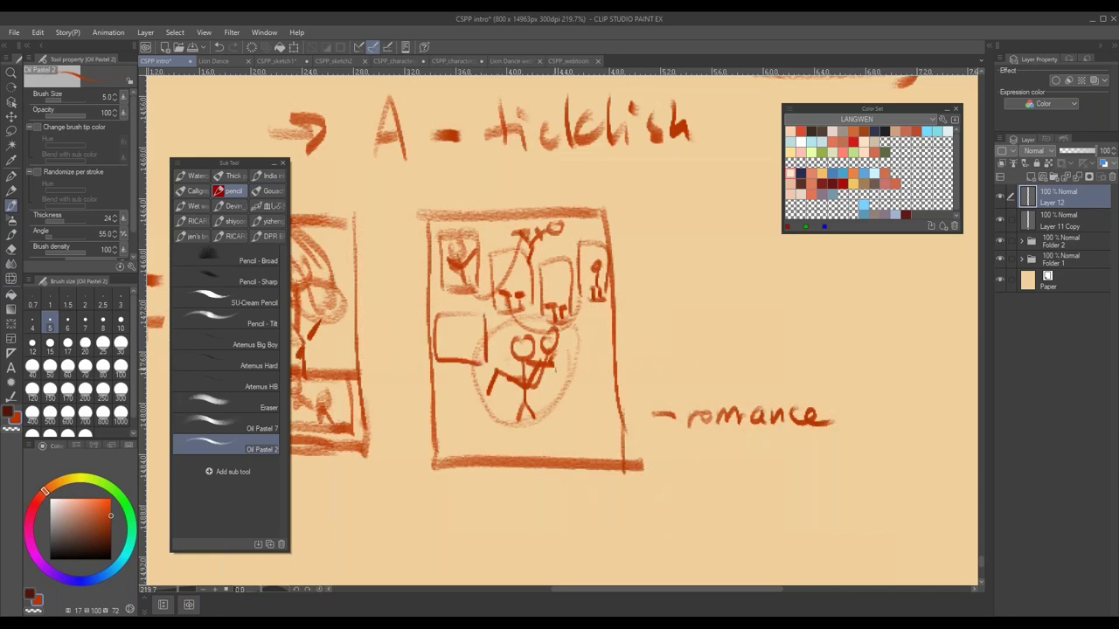
mouse_move(584, 398)
mouse_down()
mouse_move(590, 453)
mouse_move(612, 393)
mouse_move(615, 448)
mouse_up()
drag(570, 452, 612, 450)
mouse_move(472, 320)
mouse_down()
mouse_move(468, 339)
mouse_move(460, 327)
mouse_up()
mouse_move(456, 336)
mouse_down()
mouse_move(451, 358)
mouse_move(465, 339)
mouse_up()
mouse_move(582, 405)
mouse_down()
mouse_move(575, 418)
mouse_move(586, 407)
mouse_up()
mouse_move(581, 421)
mouse_down()
mouse_move(572, 444)
mouse_move(593, 430)
mouse_up()
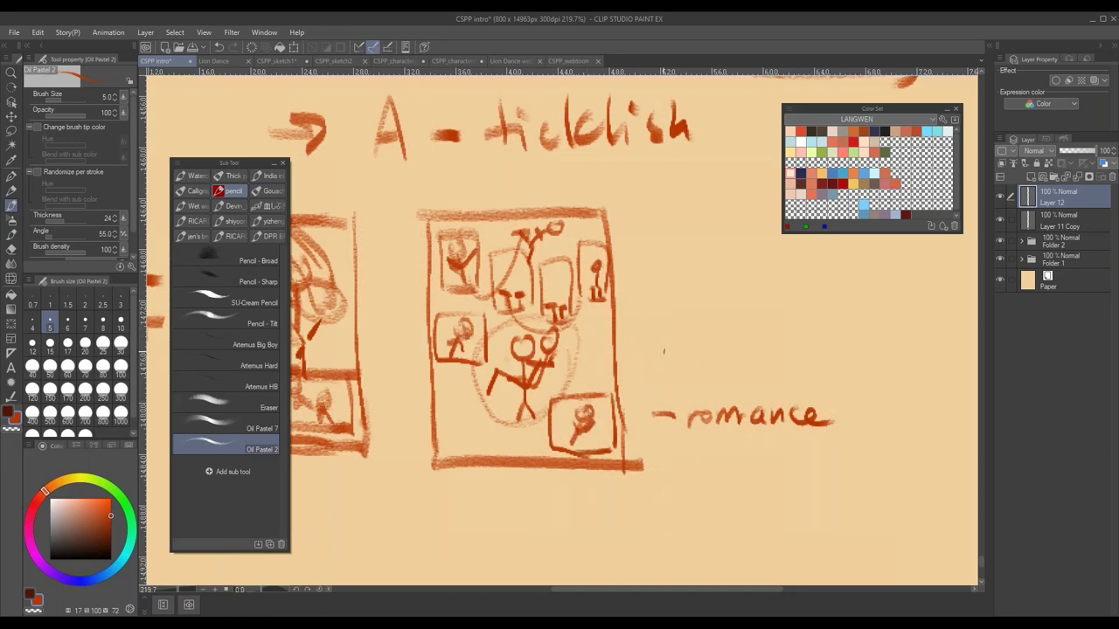
- Circle the lower part of the second page thumbnail with an outward arrow, and handwrite "traditional" below it with an arrow pointing up
mouse_move(644, 328)
mouse_down()
mouse_move(488, 496)
mouse_move(655, 354)
mouse_move(699, 337)
mouse_up()
drag(684, 331, 690, 350)
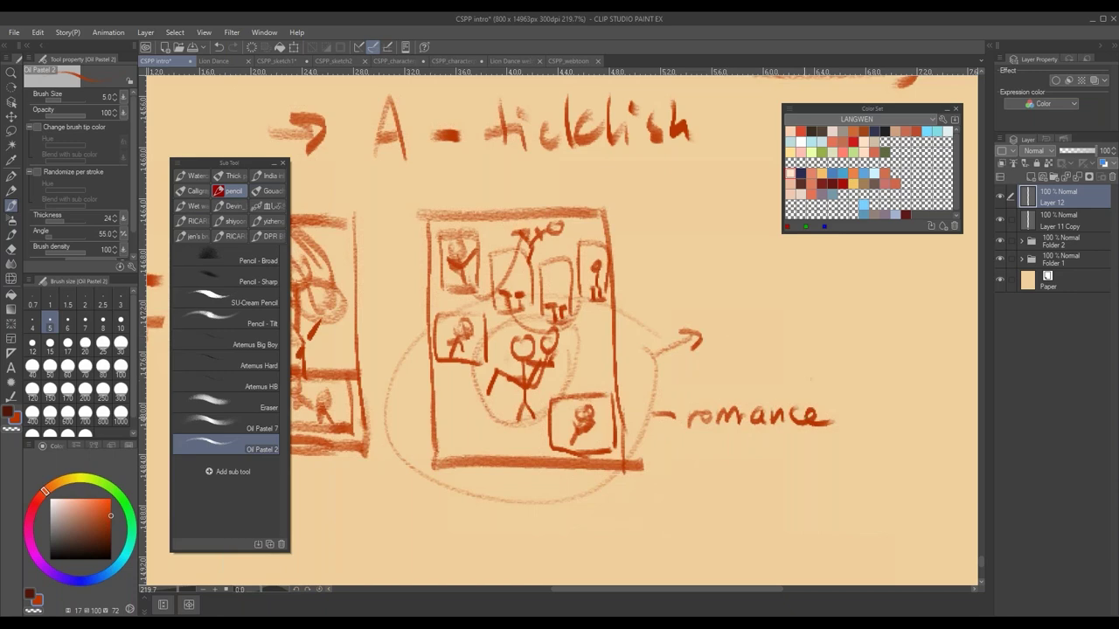
scroll(786, 440, down, 3)
scroll(770, 450, down, 1)
drag(730, 472, 617, 496)
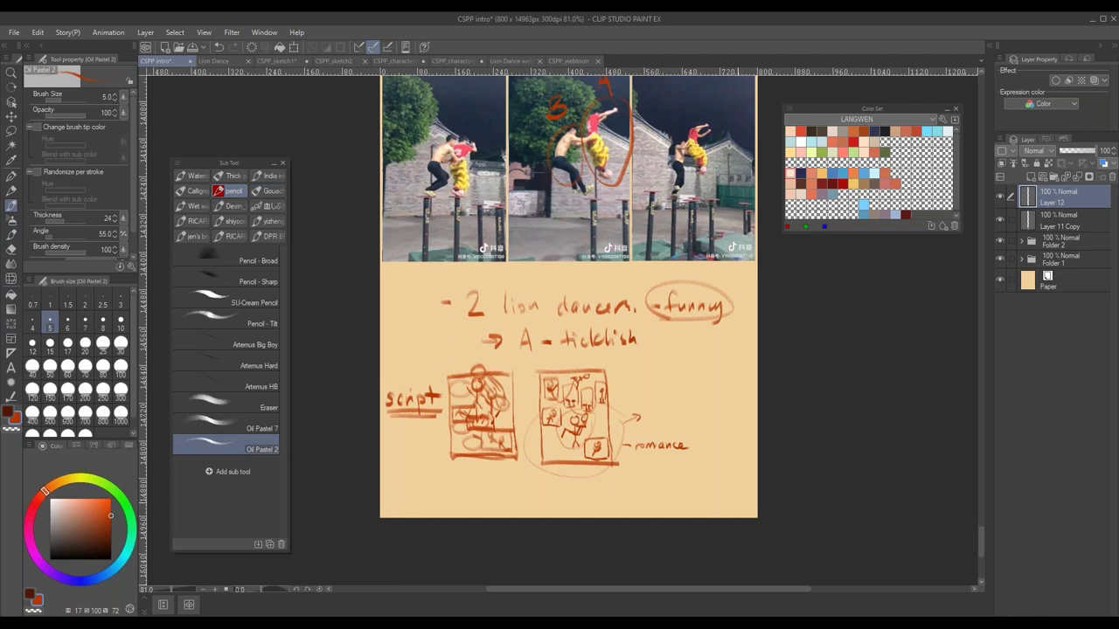
scroll(579, 479, up, 2)
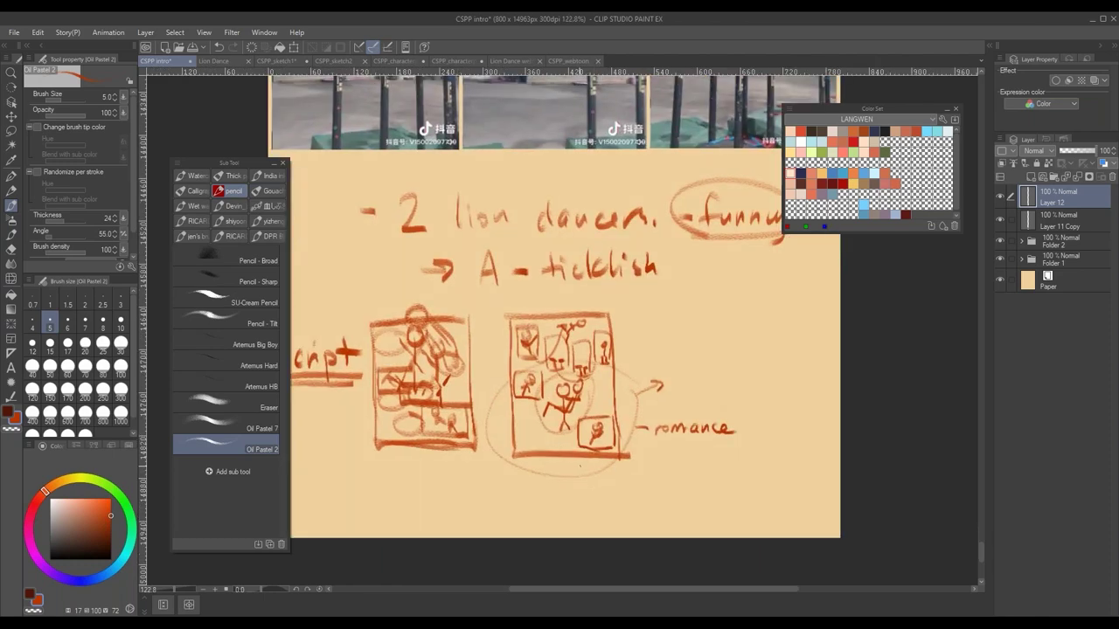
mouse_move(586, 505)
mouse_down()
mouse_move(580, 466)
mouse_move(602, 515)
mouse_move(615, 508)
mouse_up()
click(625, 514)
drag(621, 508, 640, 495)
mouse_move(640, 495)
mouse_down()
mouse_move(644, 518)
mouse_move(661, 505)
mouse_up()
drag(662, 508, 699, 517)
click(694, 515)
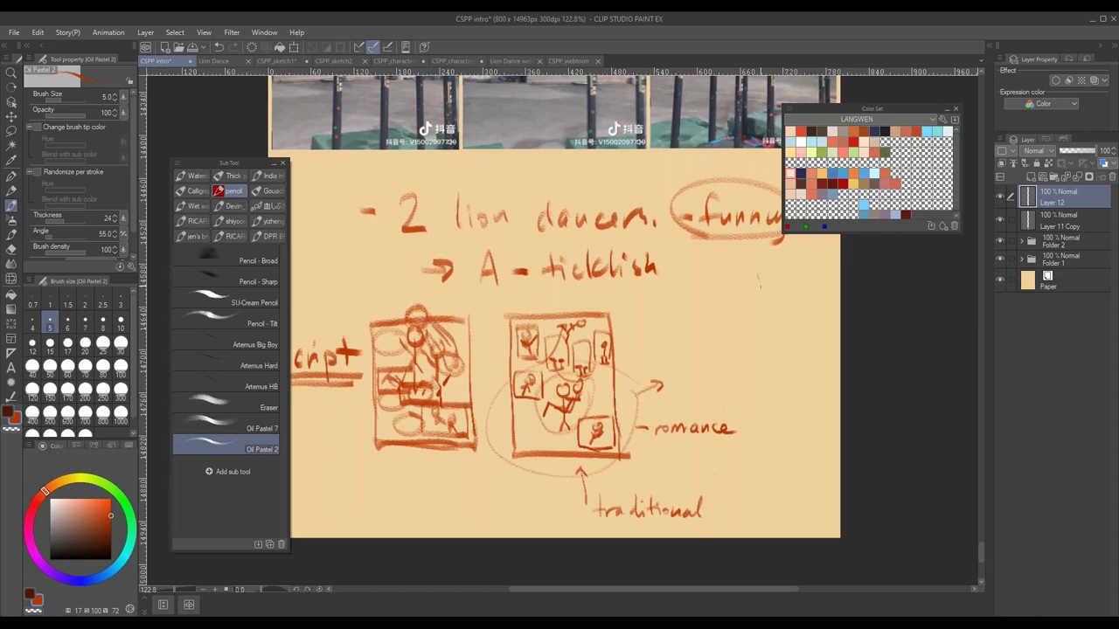
- Sketch a tall, narrow vertical strip beside the "romance" note and divide its upper part with horizontal lines
mouse_move(760, 279)
mouse_down()
mouse_move(769, 465)
mouse_move(801, 395)
mouse_move(806, 485)
mouse_up()
mouse_move(771, 488)
mouse_down()
mouse_move(812, 485)
mouse_move(771, 484)
mouse_up()
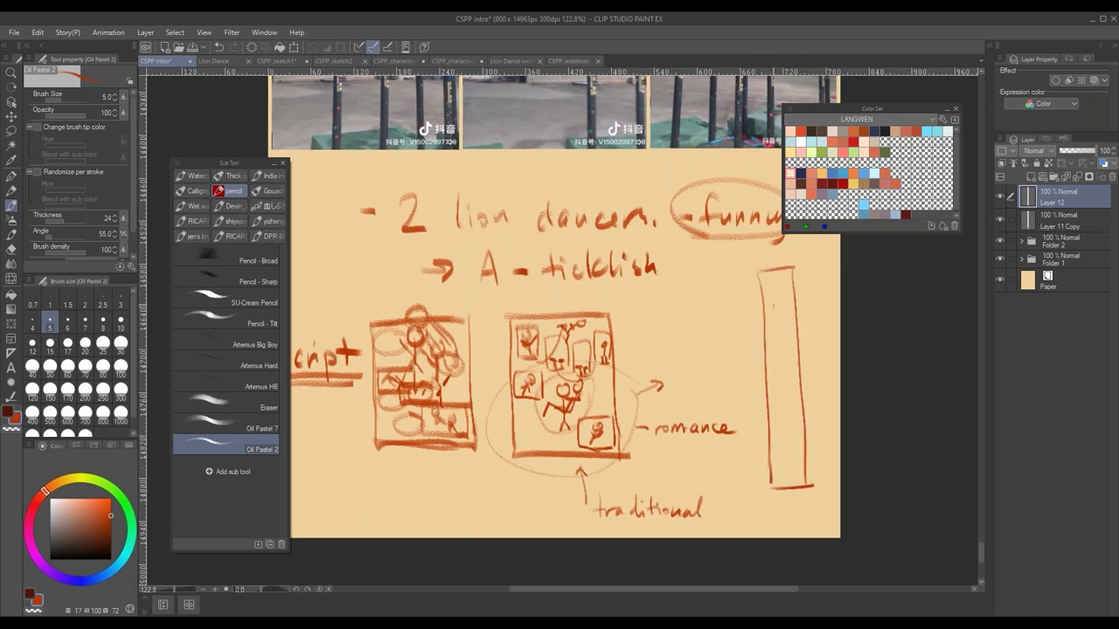
mouse_move(770, 294)
mouse_down()
mouse_move(795, 292)
mouse_move(793, 322)
mouse_up()
- Draw a bold arrow from the second page thumbnail to the tall strip, and a crossed-out arrow leading back
drag(632, 353, 754, 323)
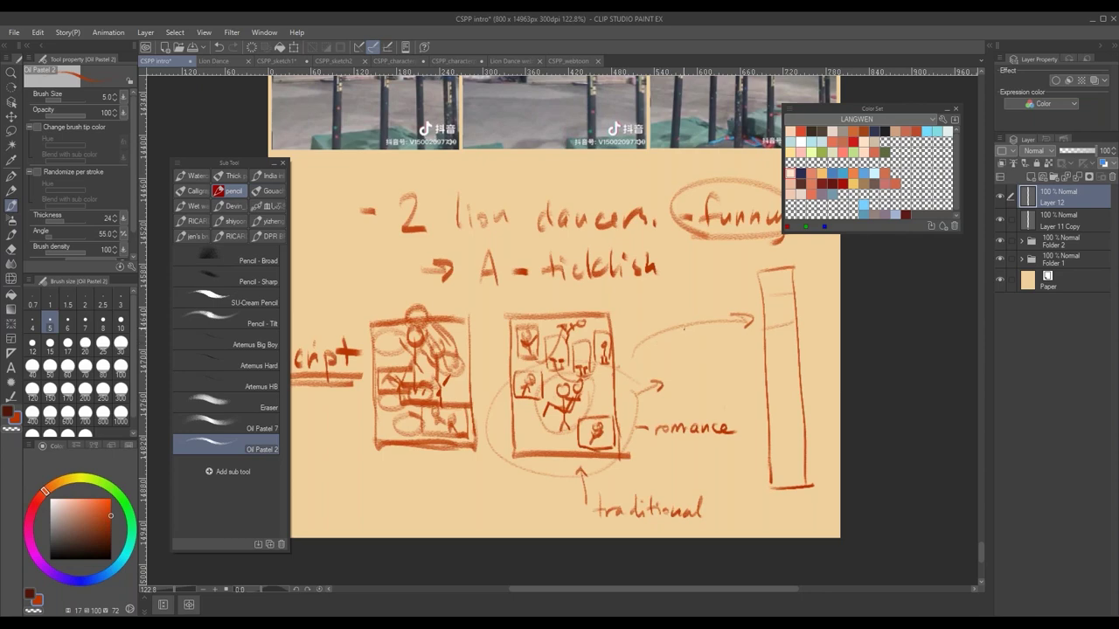
mouse_move(637, 346)
mouse_down()
mouse_move(741, 322)
mouse_move(743, 332)
mouse_up()
mouse_move(739, 282)
mouse_down()
mouse_move(631, 306)
mouse_move(656, 312)
mouse_up()
mouse_move(676, 276)
mouse_down()
mouse_move(696, 291)
mouse_move(675, 305)
mouse_up()
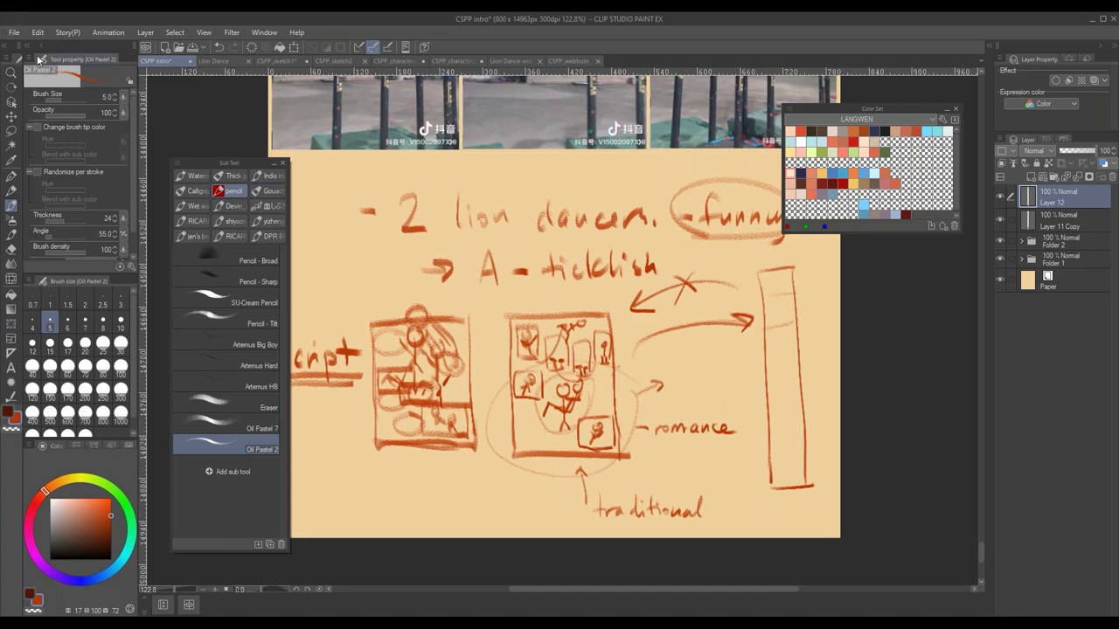
- Start a new comic project and name the file Lion Dance
click(16, 35)
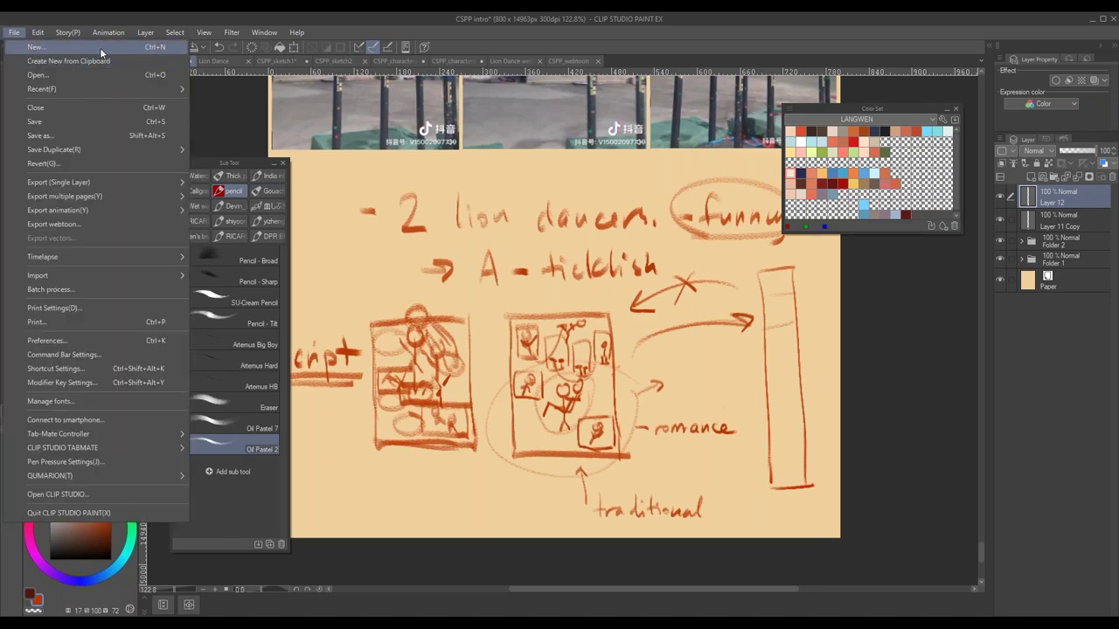
click(49, 46)
drag(635, 123, 596, 186)
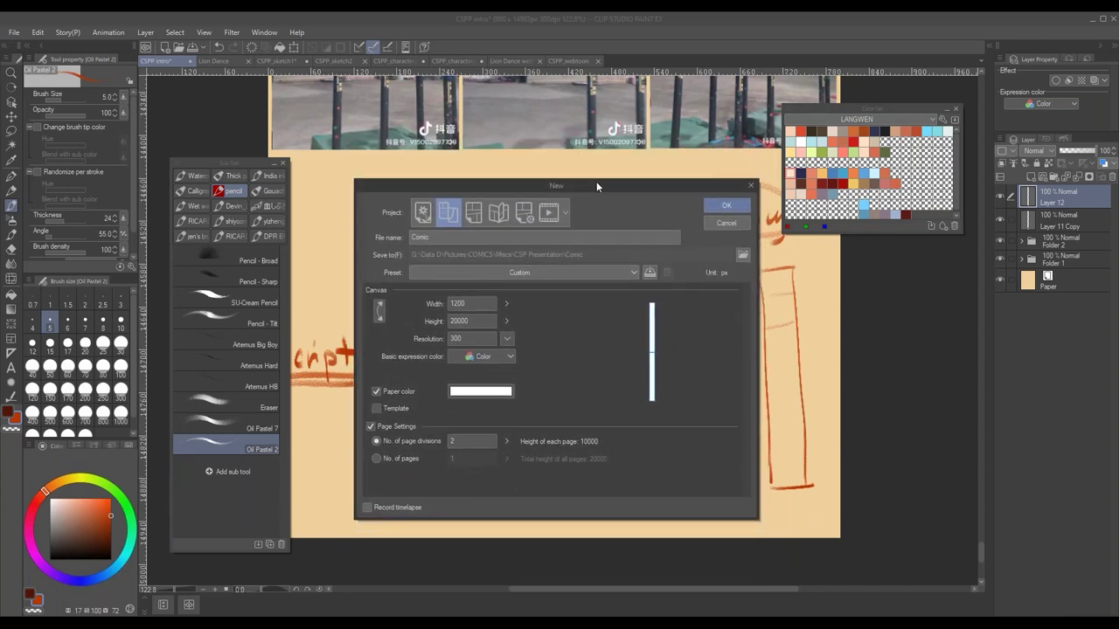
click(476, 214)
click(500, 237)
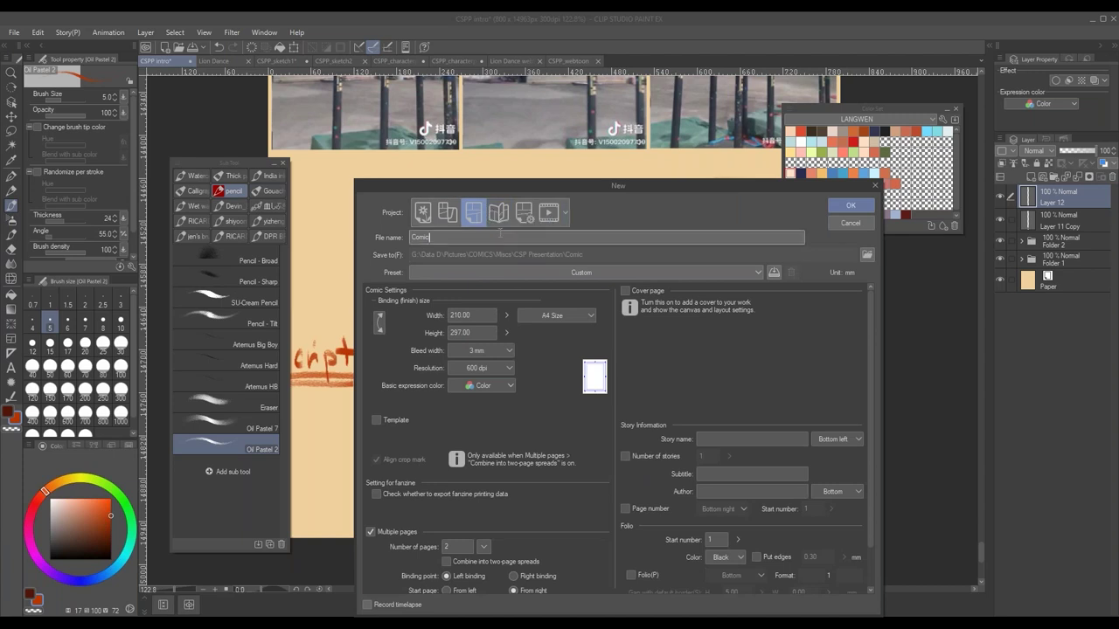
text(Lion Dance)
drag(756, 188, 708, 114)
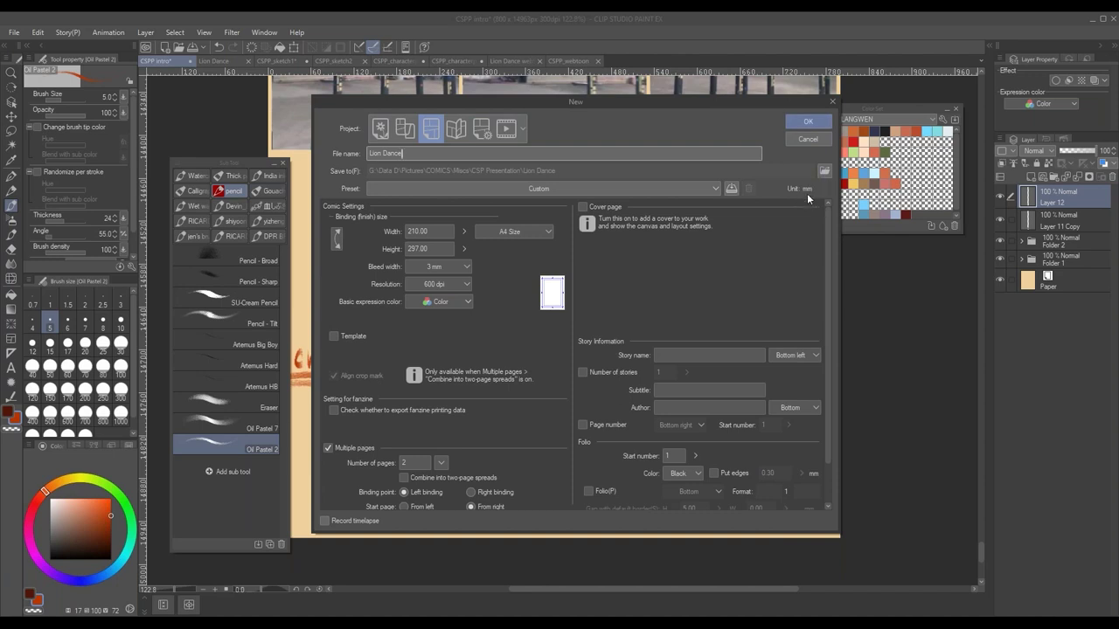
- Compare the illustration, webtoon and comic project settings, keep the A4 binding size and dismiss the new document
click(380, 129)
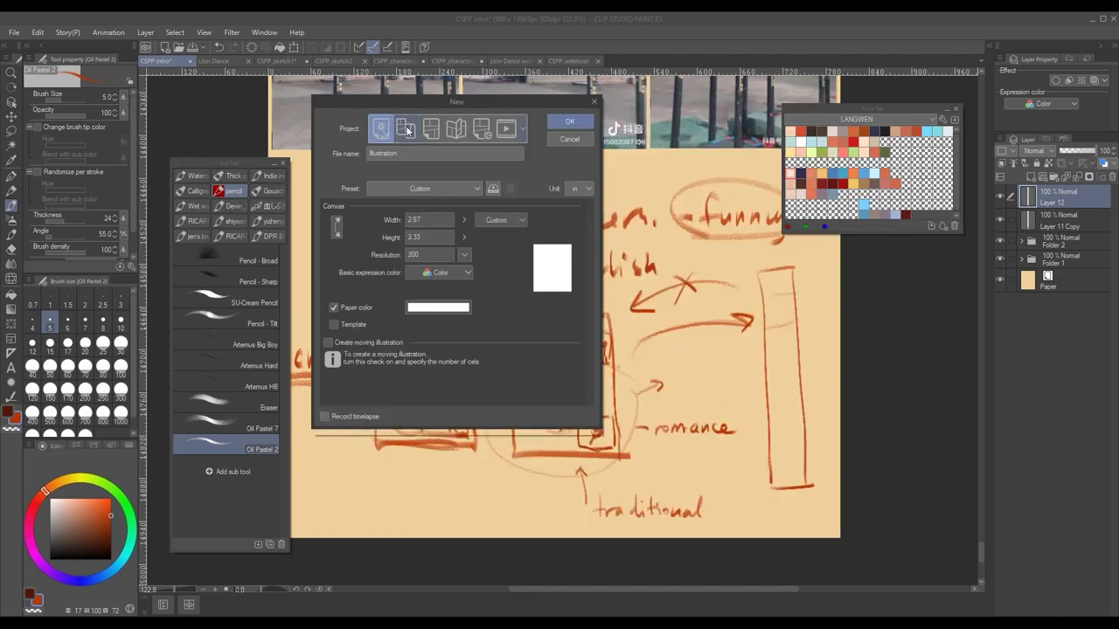
click(406, 128)
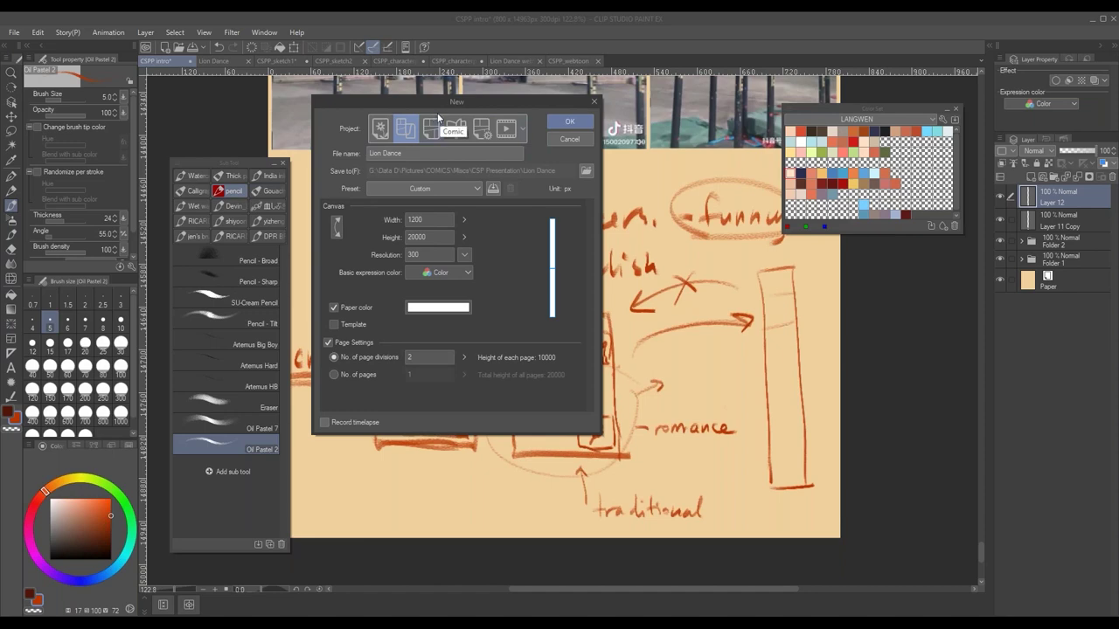
click(434, 128)
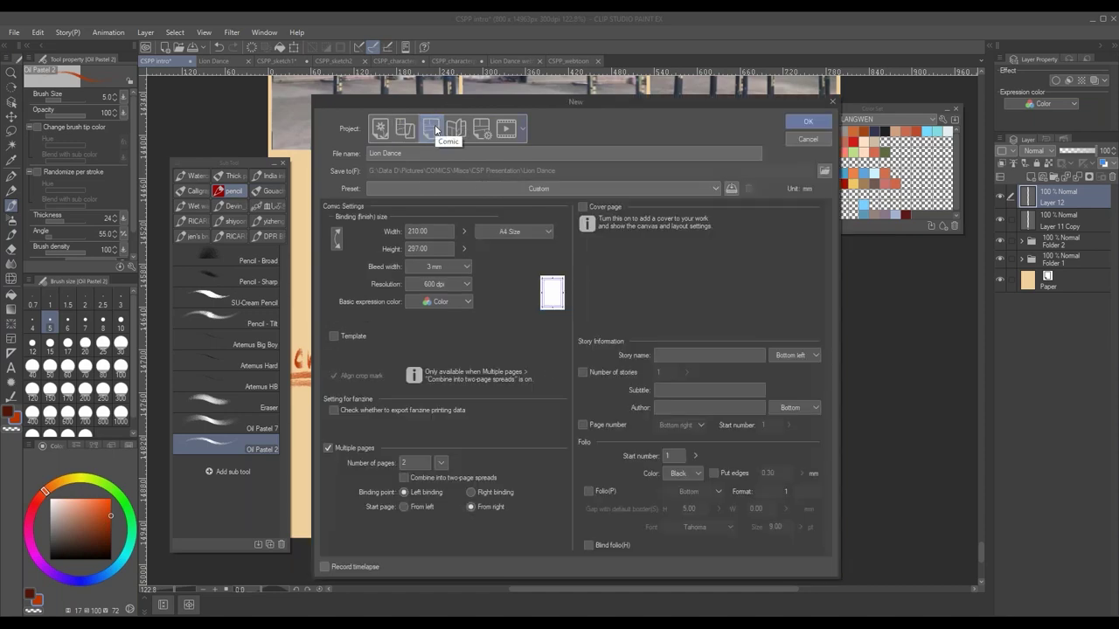
click(534, 232)
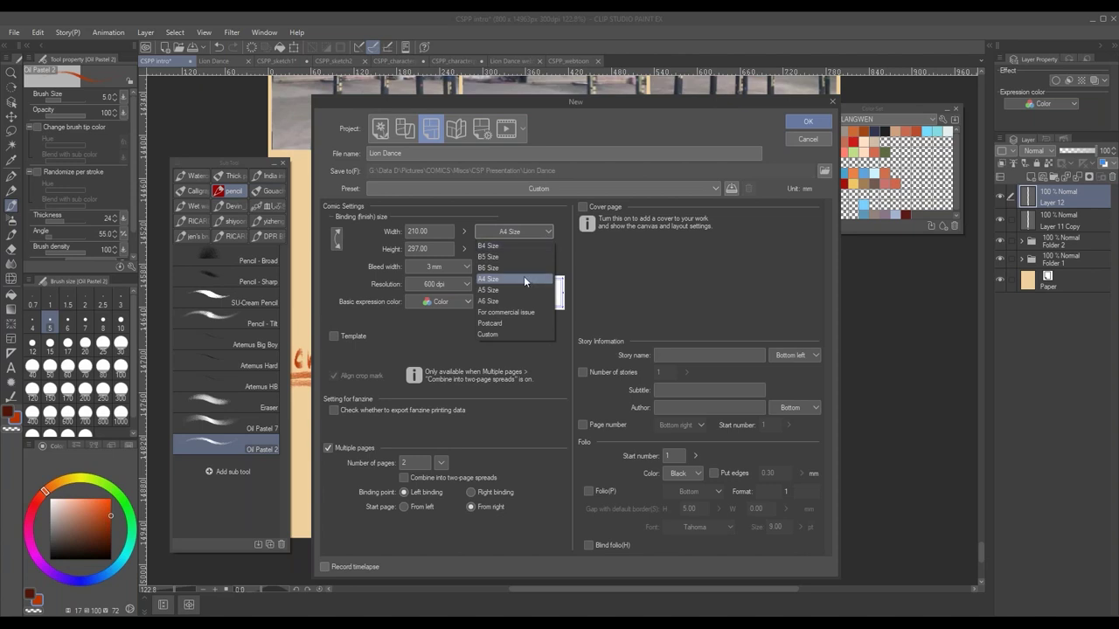
click(525, 279)
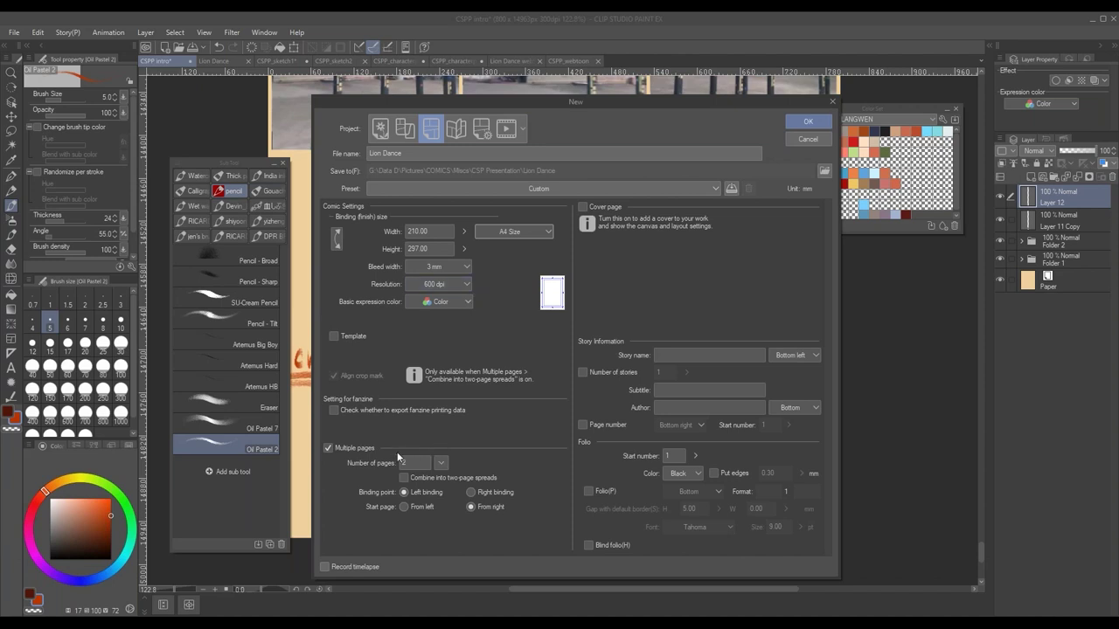
click(425, 467)
click(831, 103)
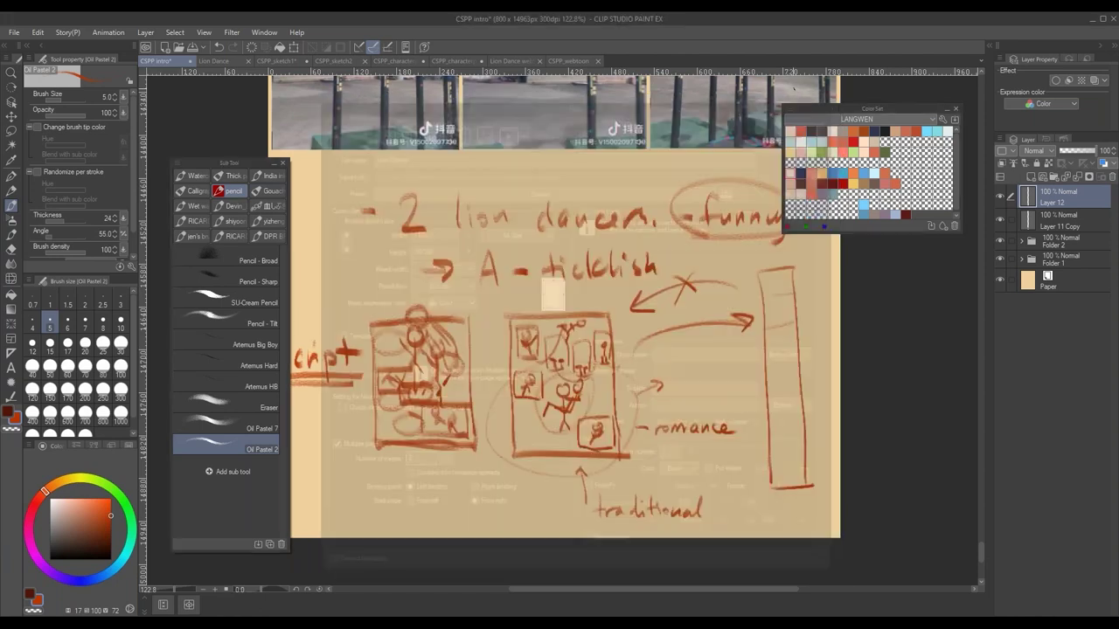
- Open page 1 of the existing Lion Dance comic and shift the sub tool palette away from its thumbnail
click(221, 59)
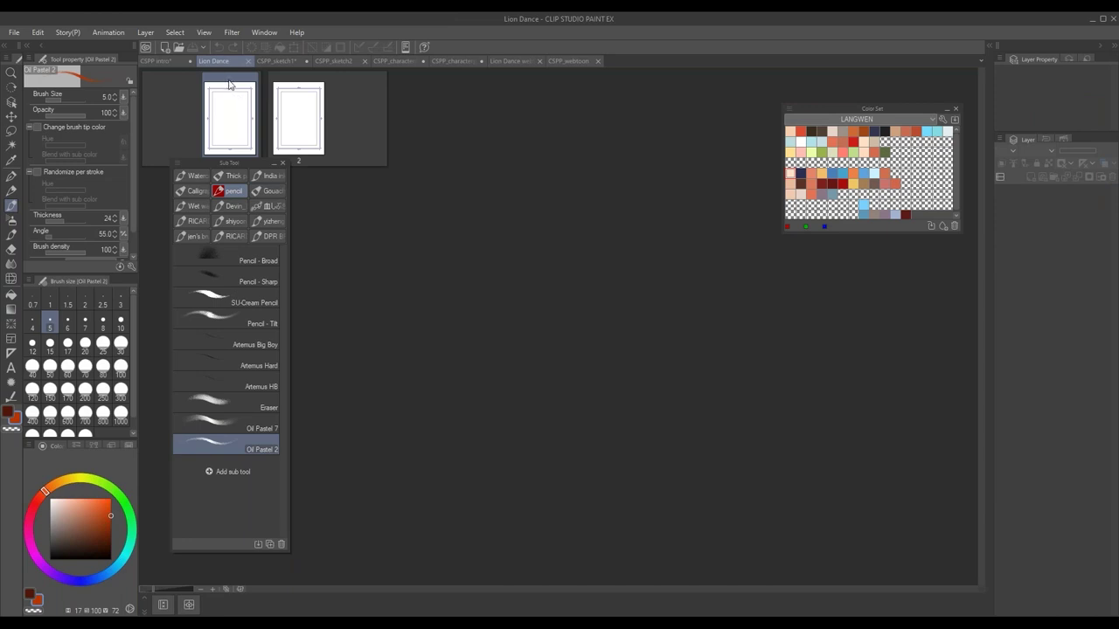
double_click(230, 84)
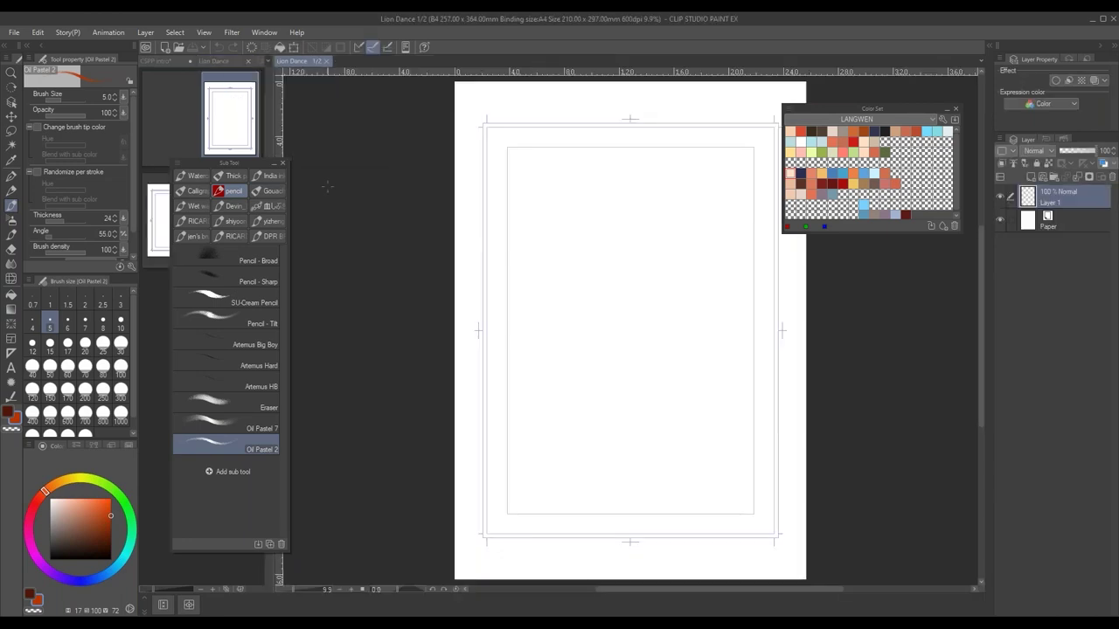
drag(242, 163, 242, 183)
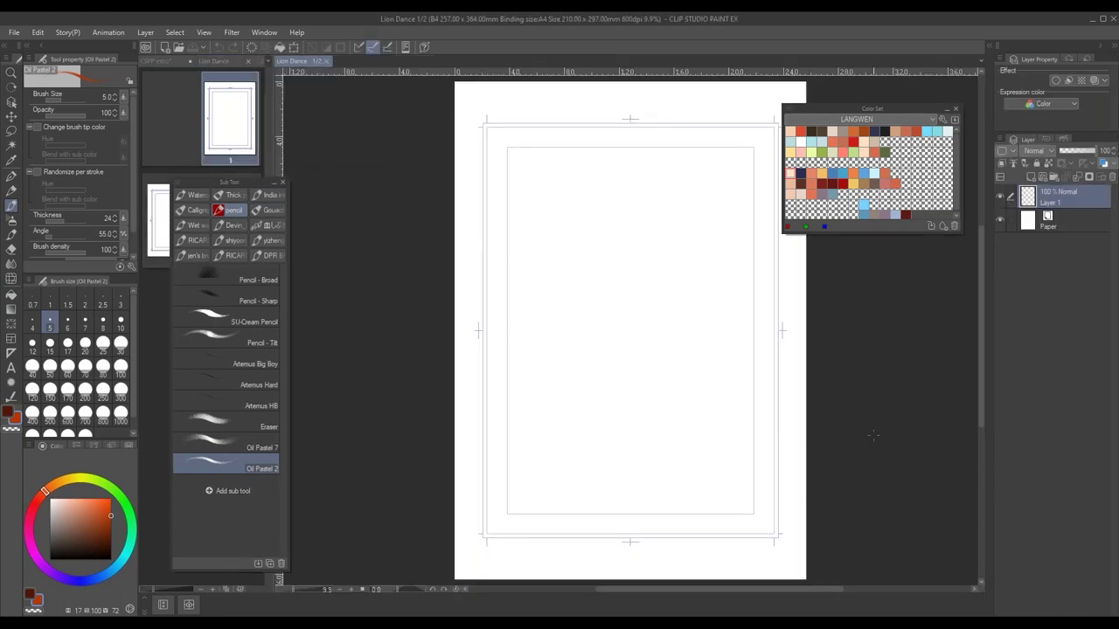
- Trace the outer bleed line around the upper right corner of the page in red
drag(766, 414, 700, 488)
scroll(661, 416, up, 1)
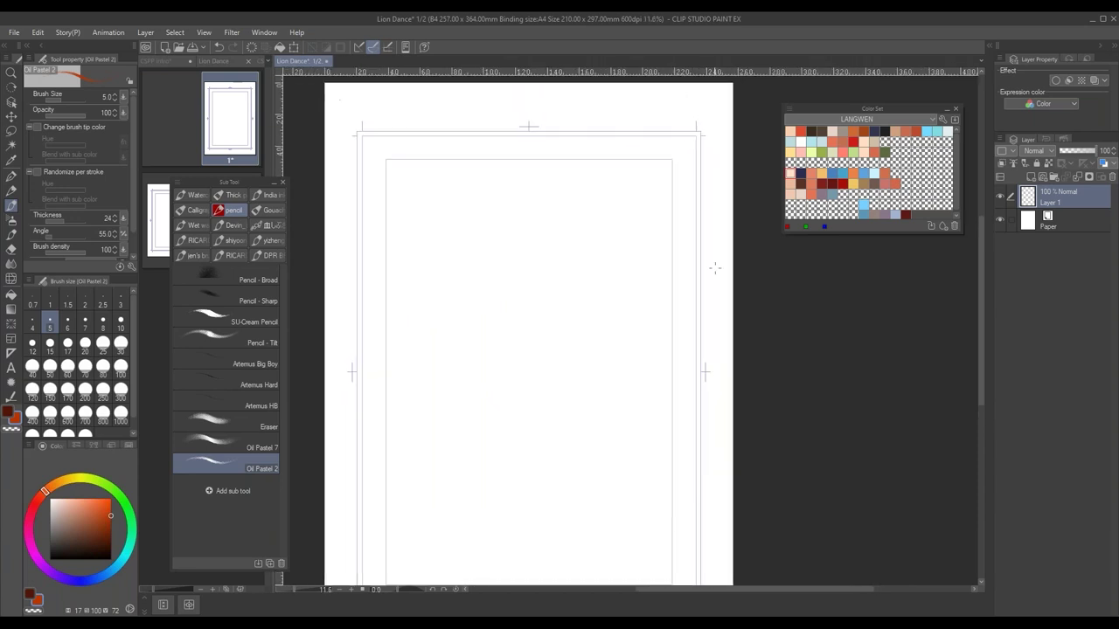
scroll(734, 105, up, 5)
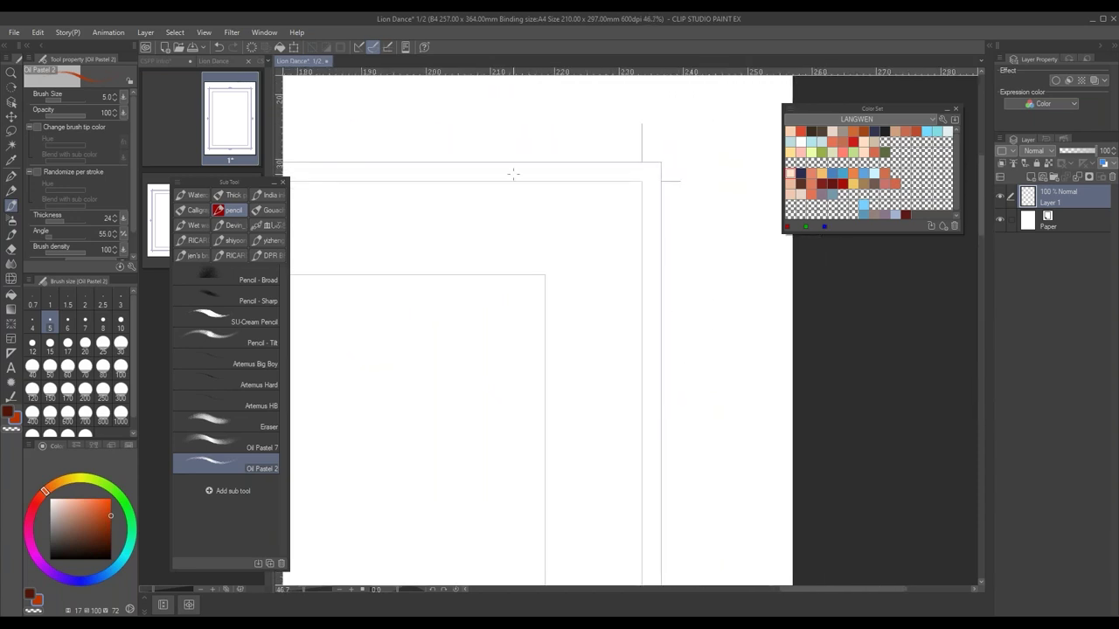
drag(455, 161, 654, 156)
key(ctrl+z)
drag(479, 162, 687, 160)
key(ctrl+z)
mouse_move(523, 165)
mouse_down()
mouse_move(677, 162)
mouse_move(662, 420)
mouse_up()
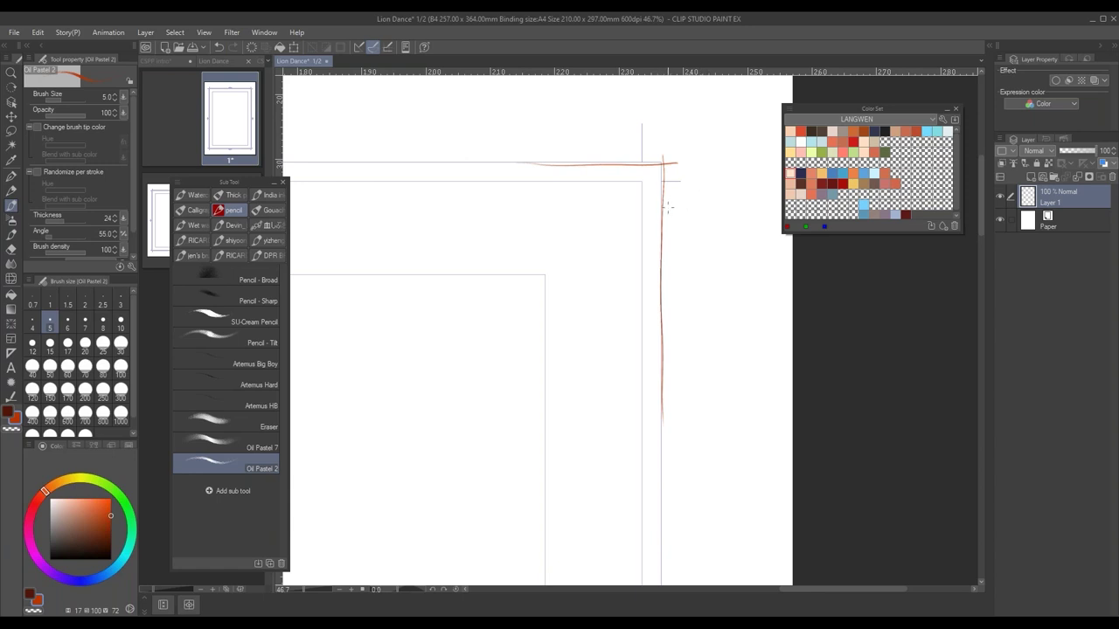
- Trace the trim line just inside the bleed along the top and right edges of the page corner
mouse_move(642, 158)
mouse_down()
mouse_move(669, 162)
mouse_move(661, 263)
mouse_move(664, 202)
mouse_move(657, 243)
mouse_up()
drag(640, 131, 637, 340)
drag(461, 177, 743, 180)
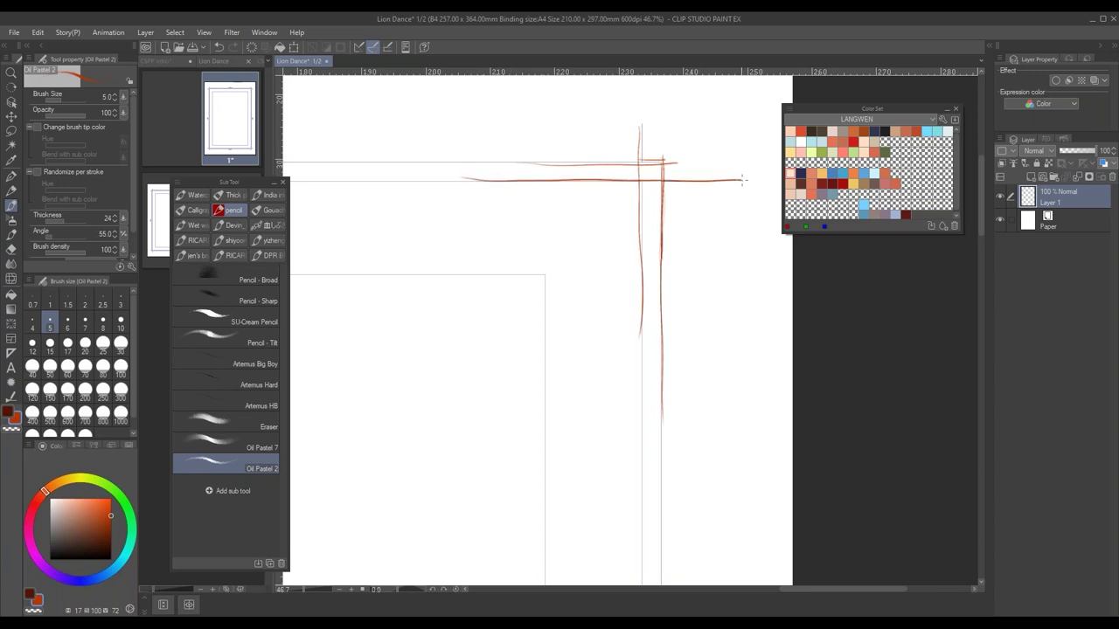
drag(639, 184, 639, 489)
mouse_move(640, 392)
mouse_down()
mouse_move(640, 547)
mouse_move(640, 522)
mouse_up()
mouse_move(634, 367)
mouse_down()
mouse_move(632, 213)
mouse_move(500, 178)
mouse_move(396, 180)
mouse_up()
mouse_move(401, 182)
mouse_down()
mouse_move(617, 179)
mouse_move(640, 198)
mouse_up()
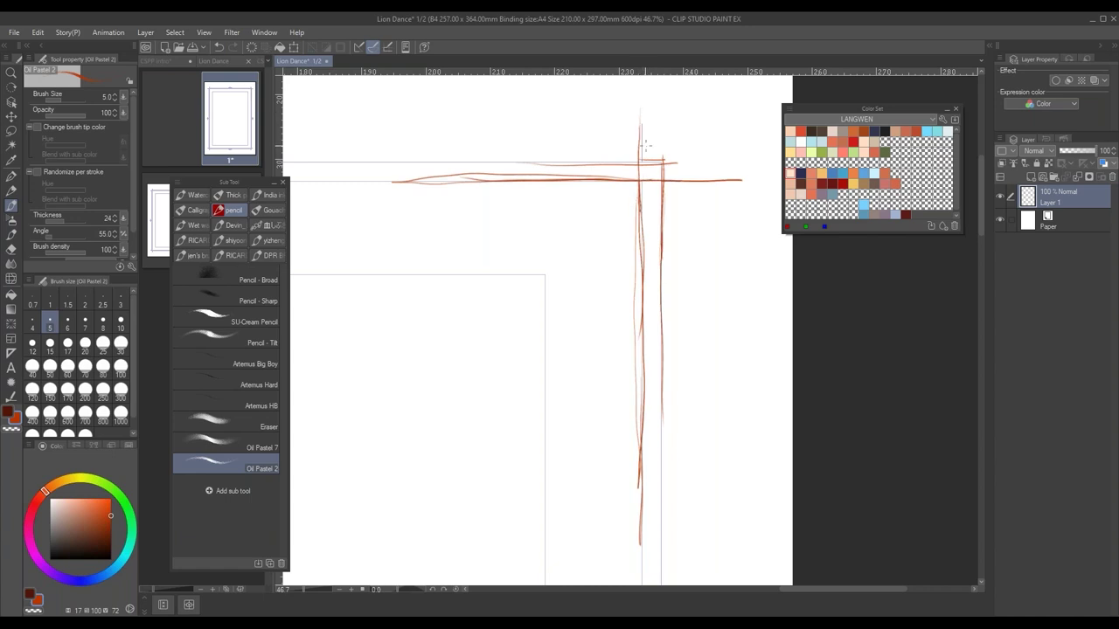
- Hatch the narrow bleed area between the two traced lines at the page's upper right corner
drag(639, 110, 642, 210)
mouse_move(645, 166)
mouse_down()
mouse_move(644, 223)
mouse_move(653, 249)
mouse_move(640, 323)
mouse_move(654, 354)
mouse_up()
drag(564, 179, 641, 164)
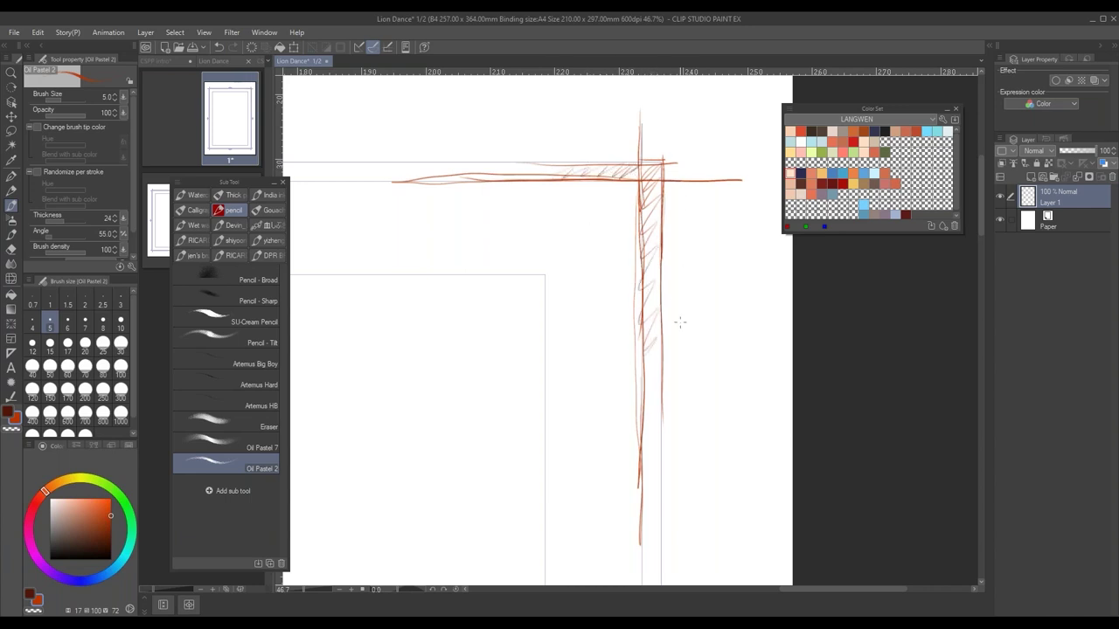
drag(663, 349, 612, 358)
drag(672, 432, 753, 344)
- Clear all the sketch marks from the page's drawing layer and remove the selection
scroll(752, 345, down, 3)
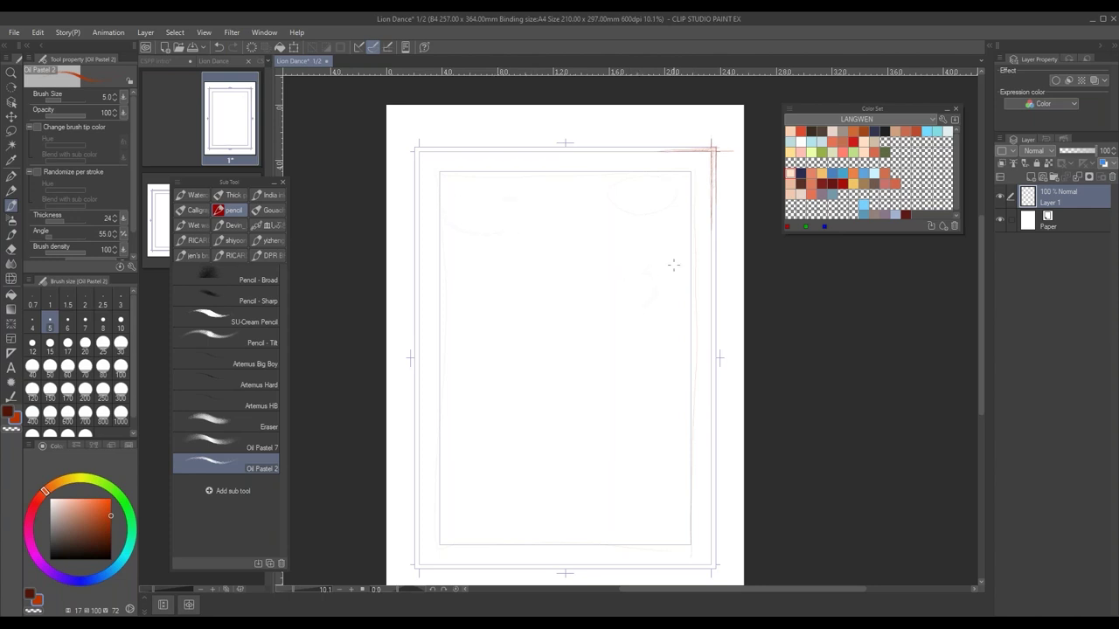
key(ctrl+a)
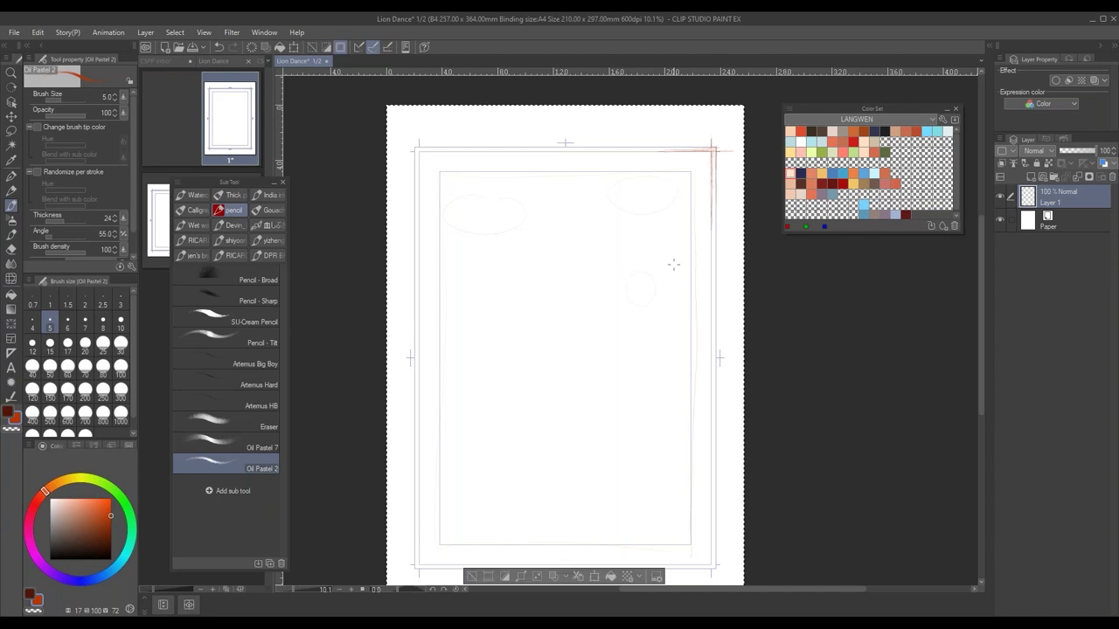
key(Delete)
key(ctrl+d)
- Sketch two stick figures in the upper part of page 1 and three staggered rectangular panels descending below them
drag(641, 394, 611, 364)
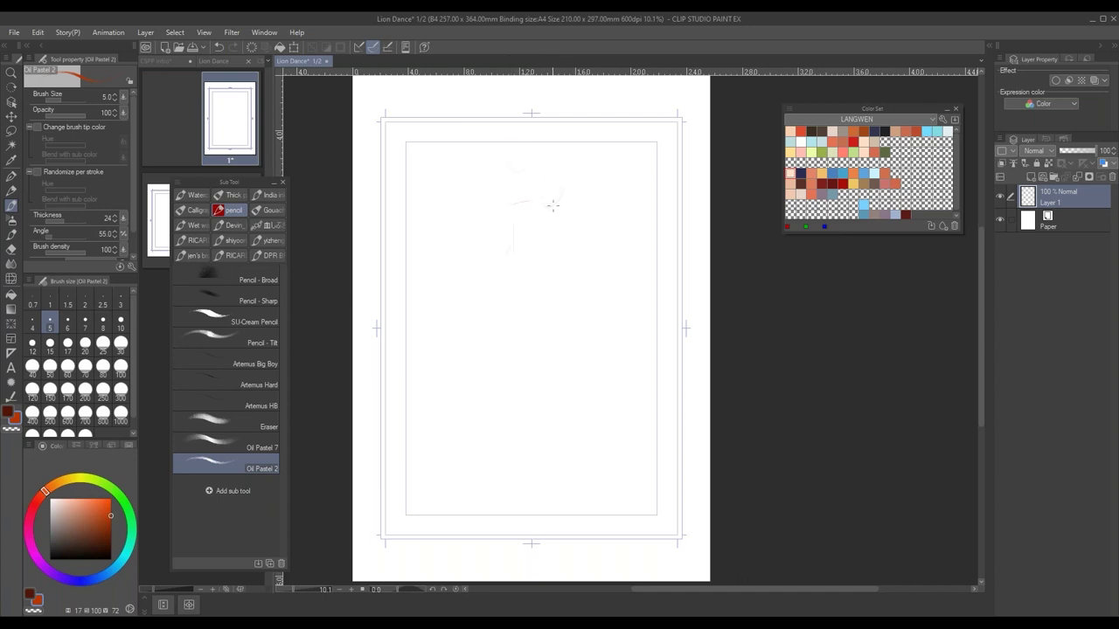
drag(571, 221, 557, 241)
drag(412, 299, 491, 295)
drag(440, 373, 513, 374)
mouse_move(548, 449)
mouse_down()
mouse_move(568, 514)
mouse_move(658, 463)
mouse_move(651, 514)
mouse_up()
- Switch to the Rectangle frame tool, reposition its palette and choose the dark red swatch as the drawing colour
key(u)
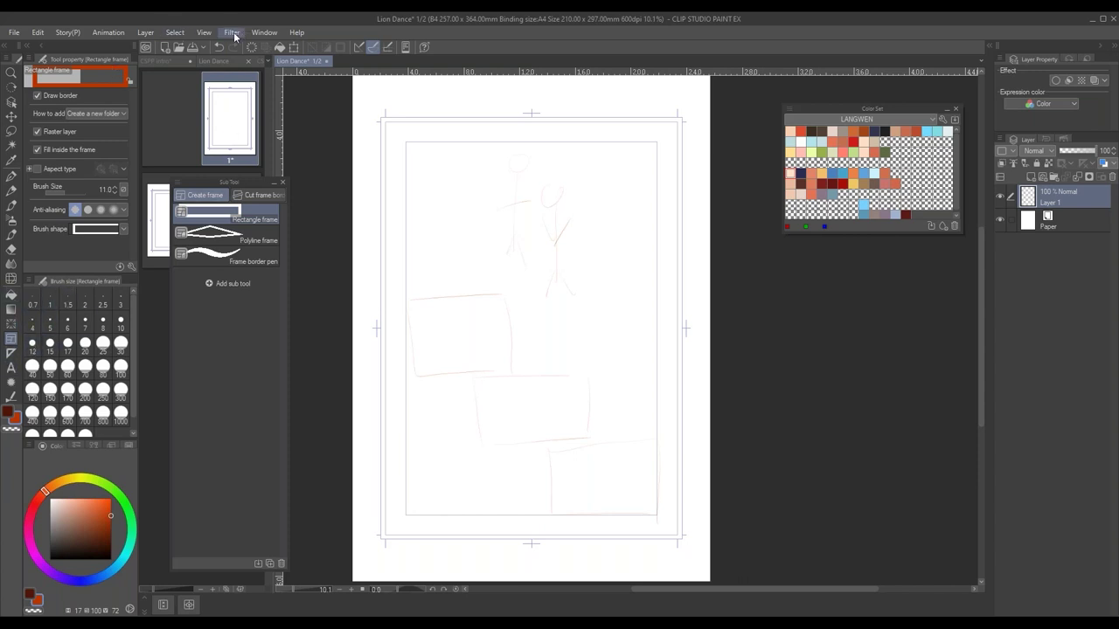
drag(218, 180, 256, 161)
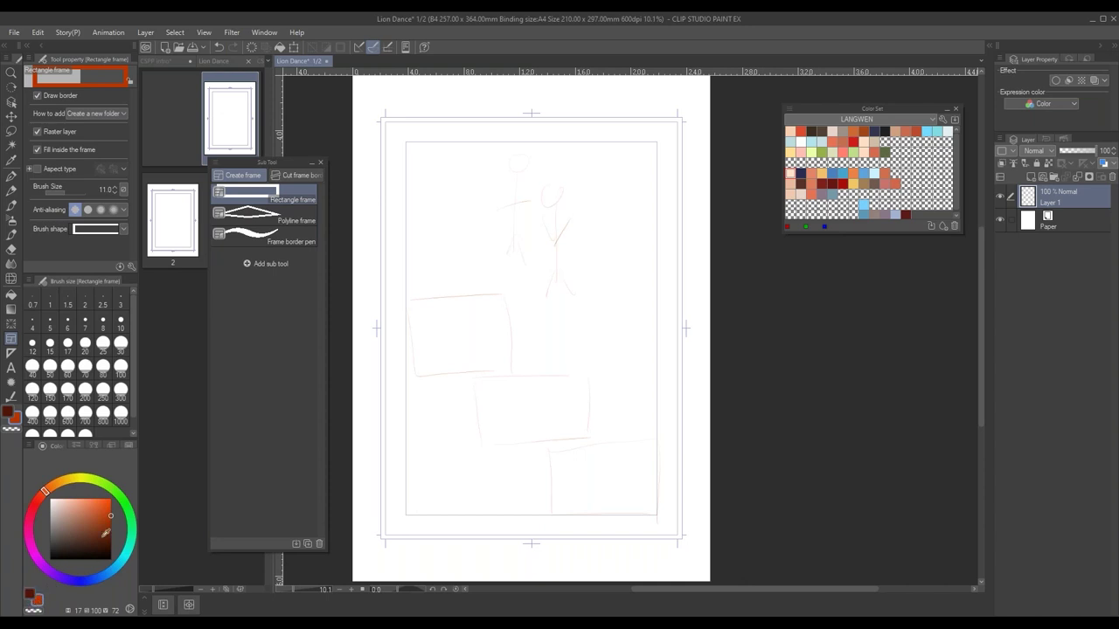
click(905, 214)
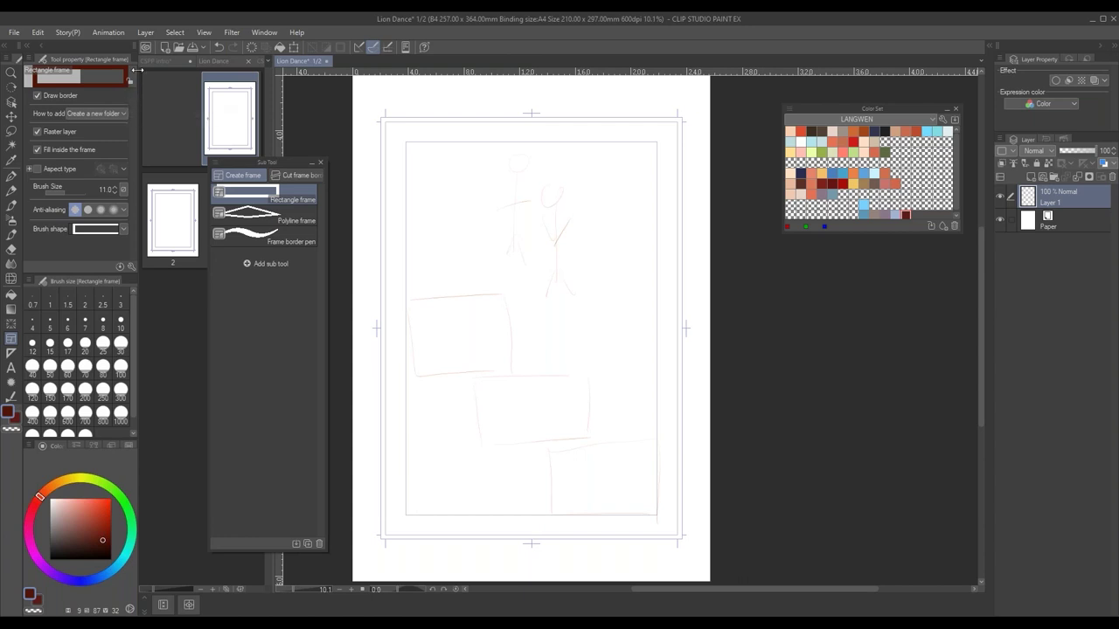
- Try a borderless rectangle frame over the first sketched panel, undo it and restore the border drawing option
click(37, 95)
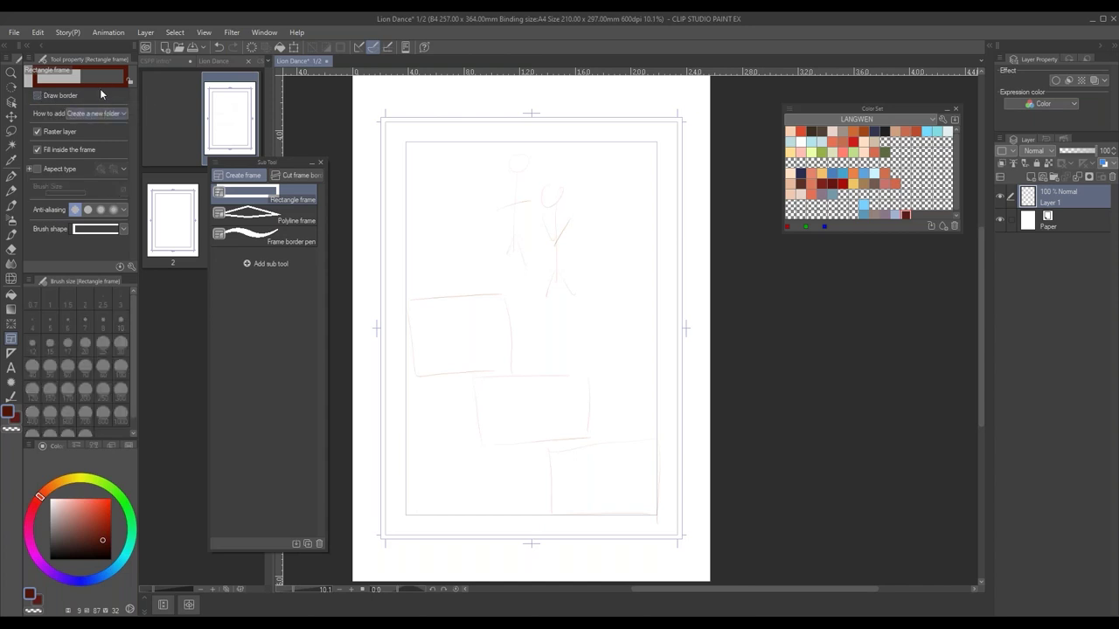
drag(403, 270, 569, 392)
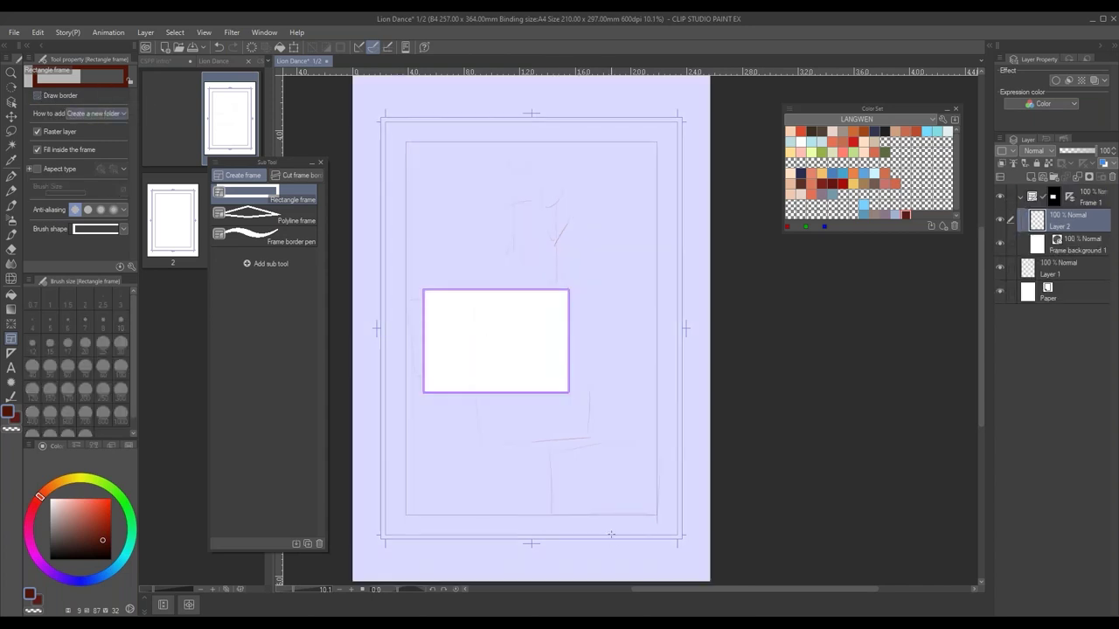
key(ctrl+z)
click(54, 94)
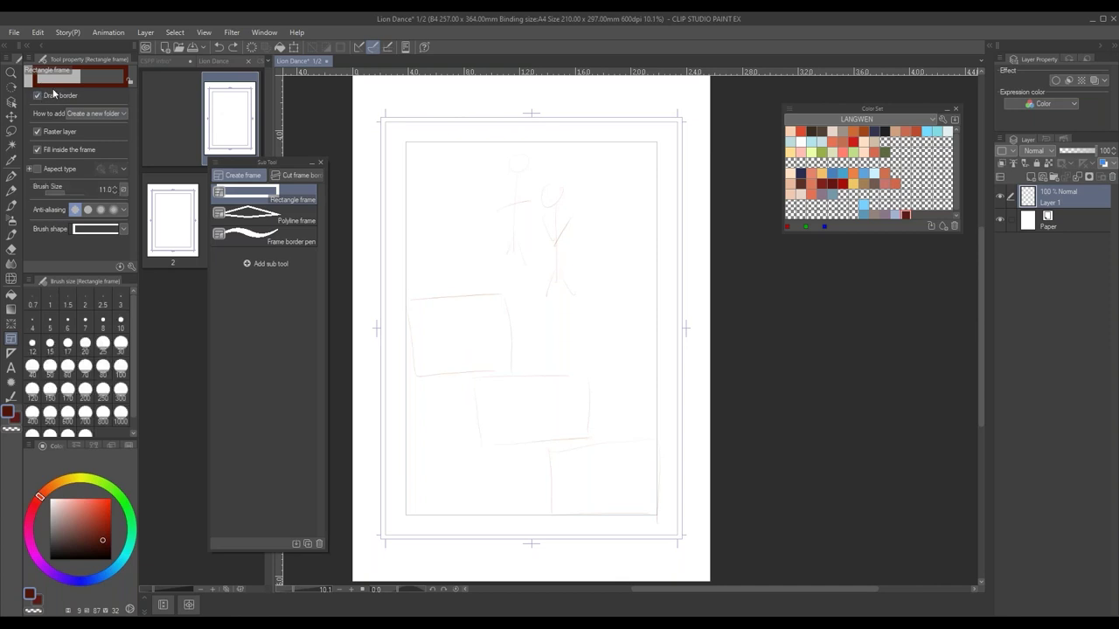
- Draw bordered rectangle frames over the three sketched panels, following their staggered layout, and switch back to the Oil Pastel 2 brush
drag(405, 310, 598, 446)
mouse_move(546, 450)
mouse_down()
mouse_move(656, 514)
mouse_move(662, 468)
mouse_move(682, 461)
mouse_up()
key(b)
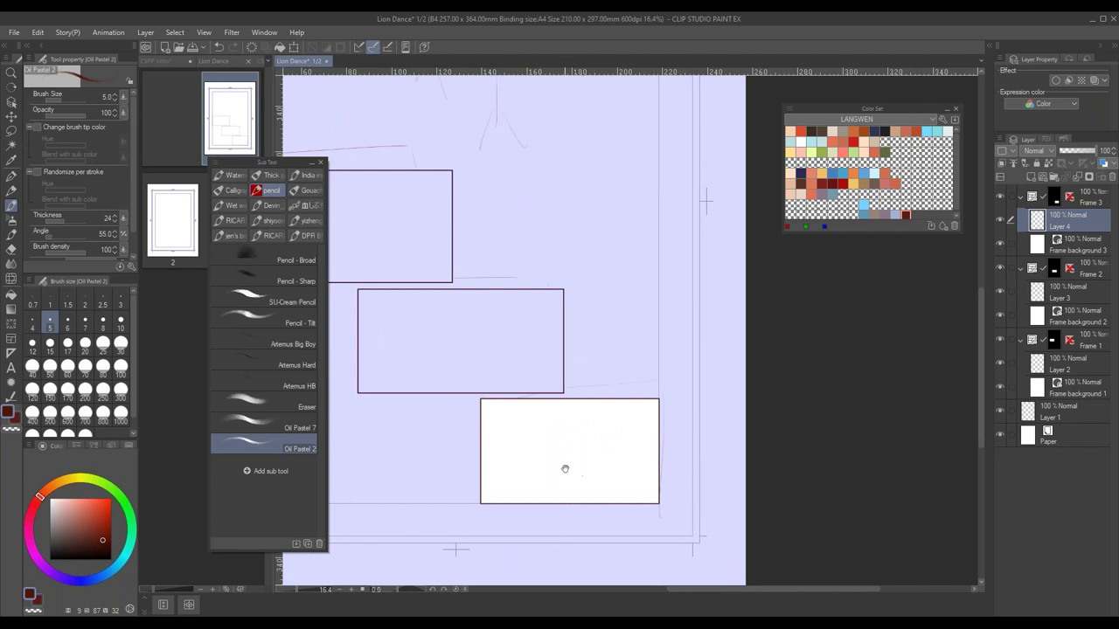
- Narrow the lowest panel frame slightly by moving its left edge inward, and make Layer 4 inside it active
drag(565, 470, 612, 499)
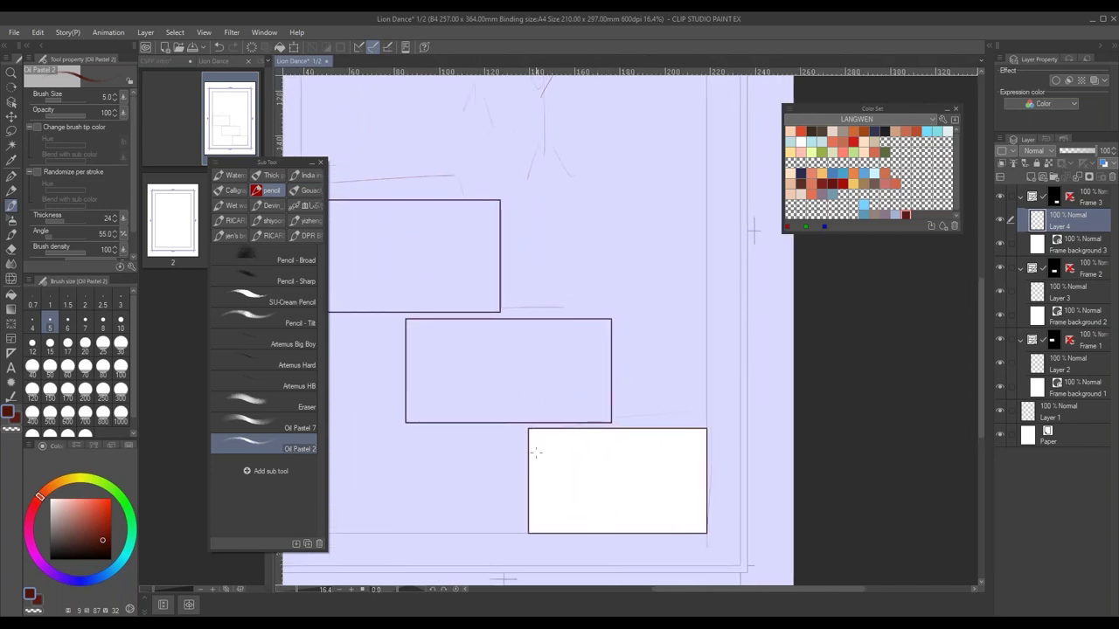
ctrl+click(557, 505)
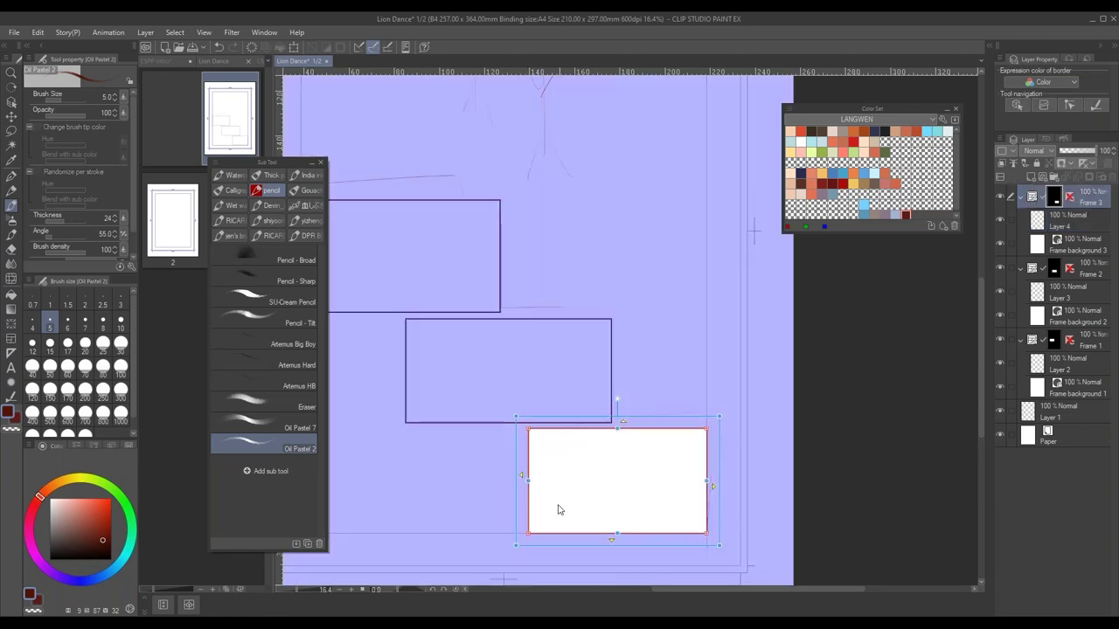
mouse_move(528, 480)
mouse_down()
mouse_move(518, 480)
mouse_move(534, 483)
mouse_up()
click(1068, 220)
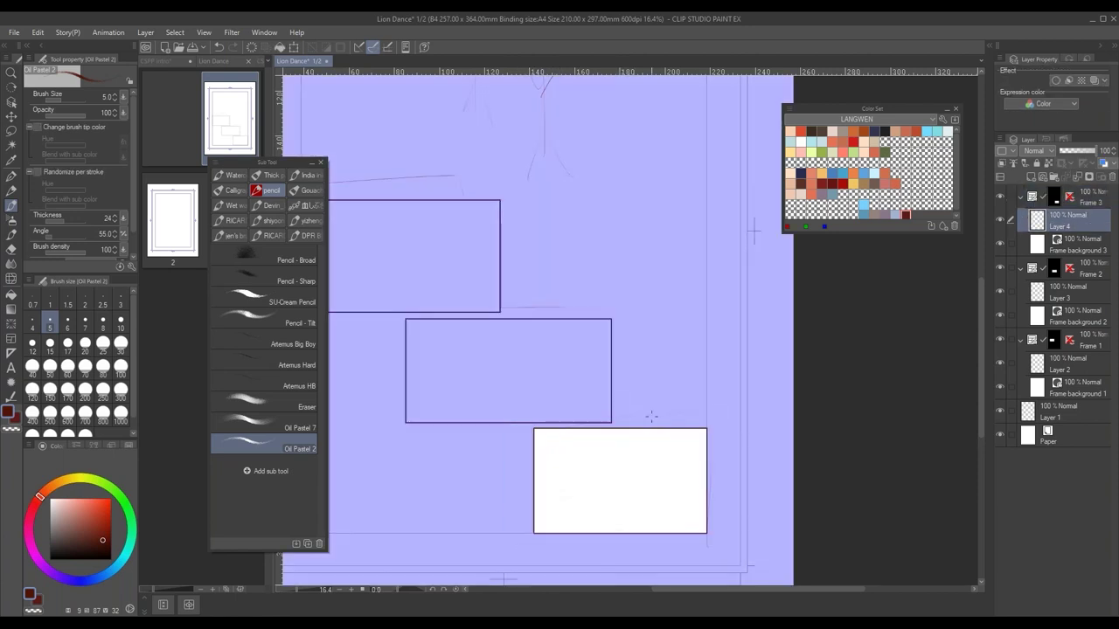
drag(634, 465, 661, 523)
ctrl+click(639, 381)
drag(640, 428, 634, 429)
drag(693, 493, 633, 512)
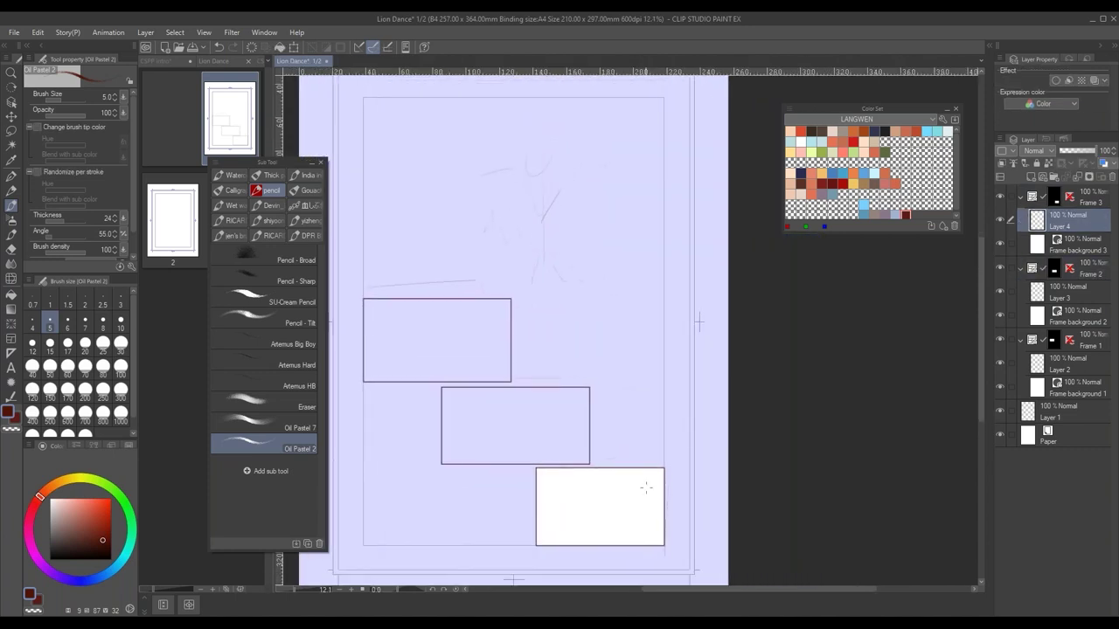
- Move Layer 1 above all the frame folders and set the brush size to 10
click(1070, 416)
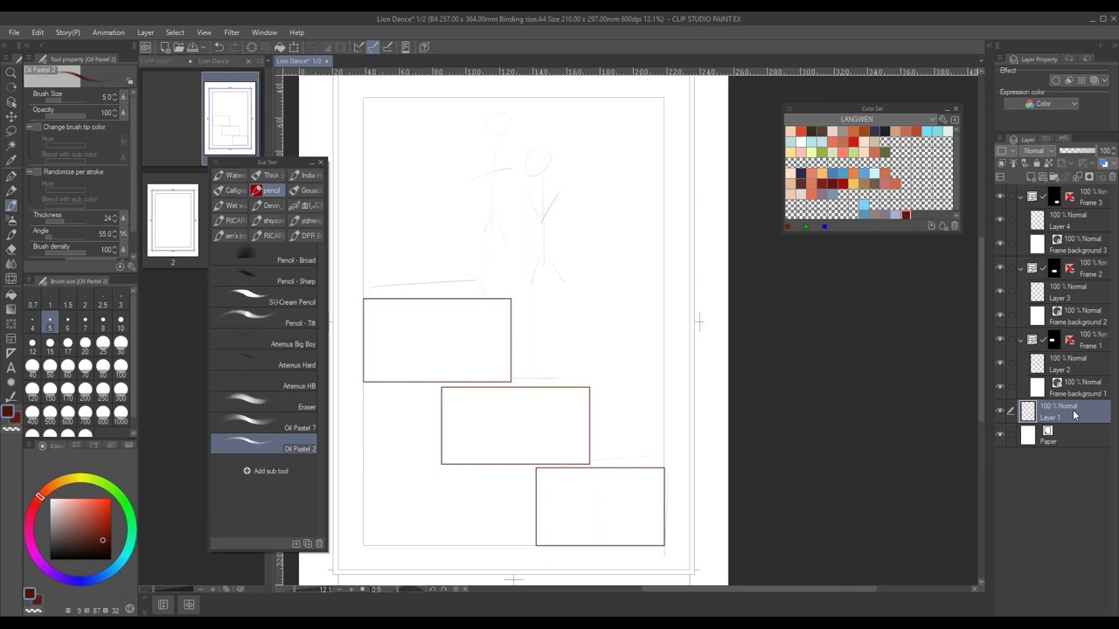
drag(1074, 416, 1064, 192)
drag(612, 312, 606, 392)
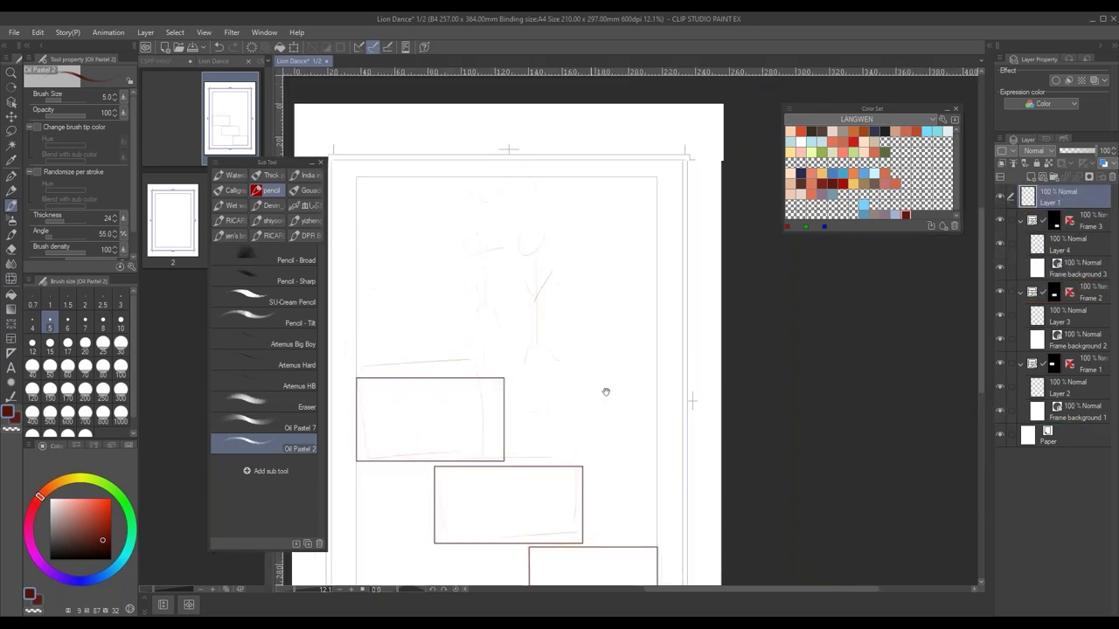
scroll(494, 261, up, 5)
click(121, 321)
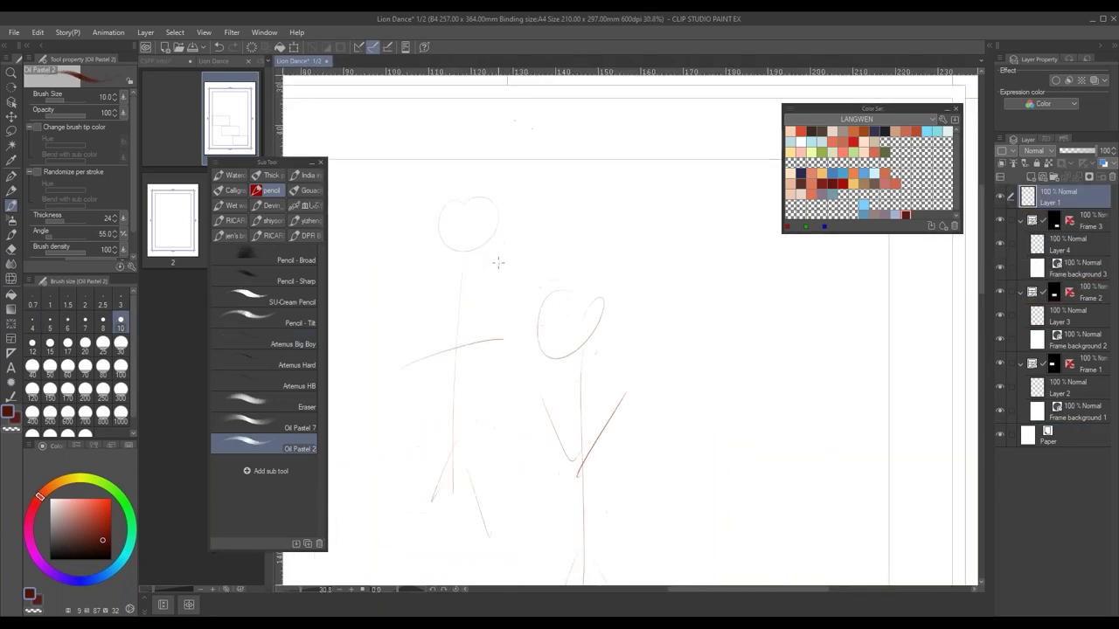
- Sketch the head, face guides, neck and torso over the left stick figure, undoing the last stray stroke
mouse_move(481, 242)
mouse_down()
mouse_move(484, 278)
mouse_move(482, 237)
mouse_move(467, 313)
mouse_up()
drag(451, 267, 554, 247)
mouse_move(487, 225)
mouse_down()
mouse_move(494, 283)
mouse_move(492, 229)
mouse_move(498, 278)
mouse_move(517, 274)
mouse_move(507, 279)
mouse_move(533, 260)
mouse_up()
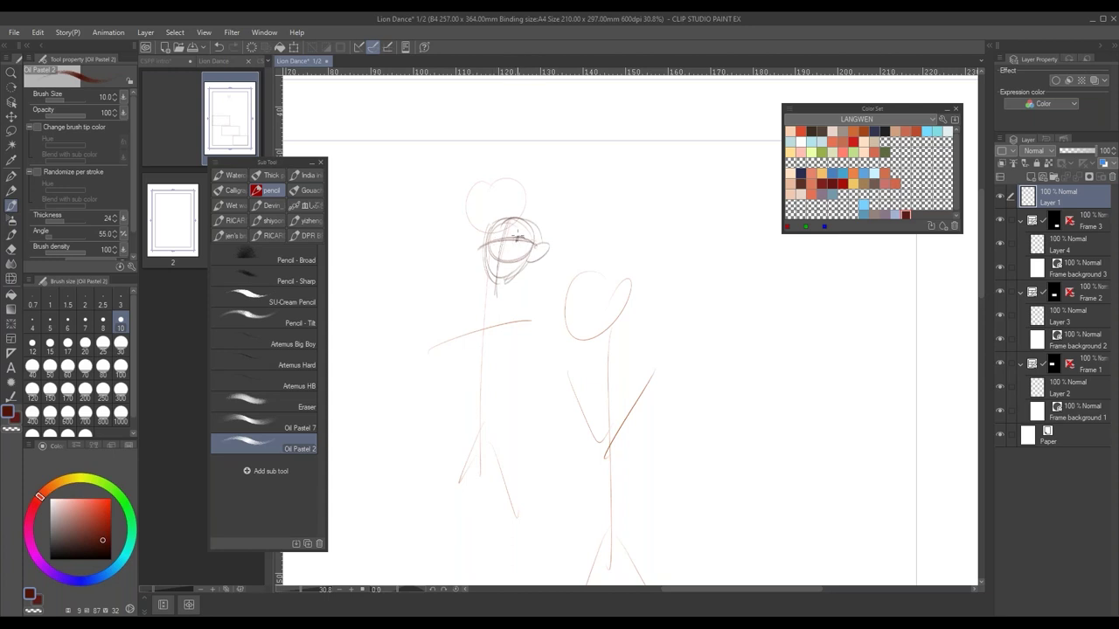
drag(536, 299, 528, 247)
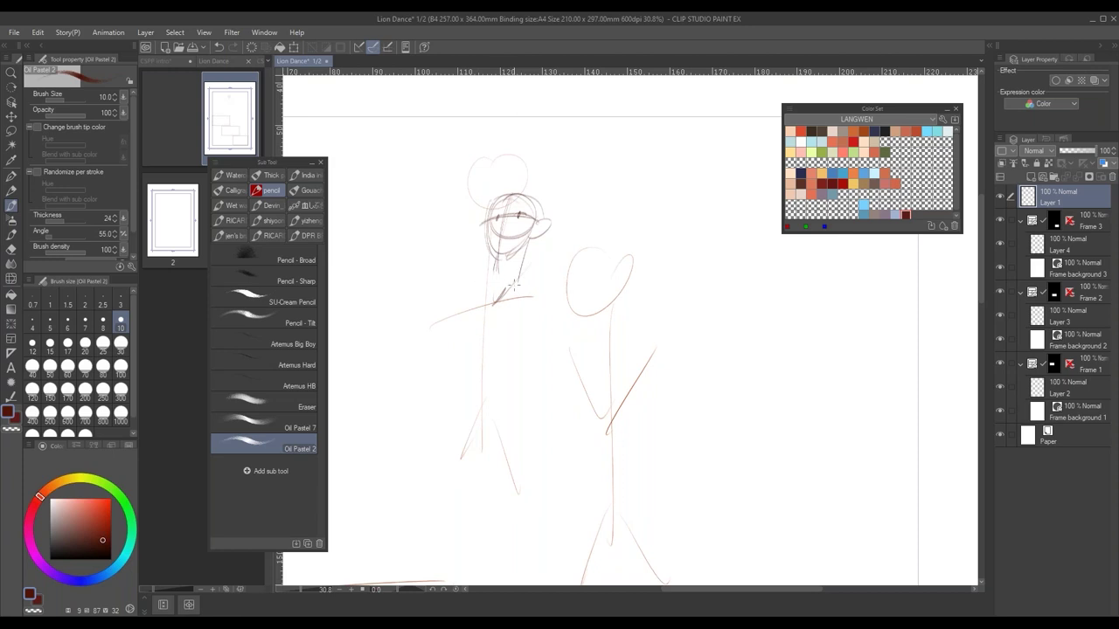
drag(514, 352, 549, 317)
drag(529, 270, 557, 241)
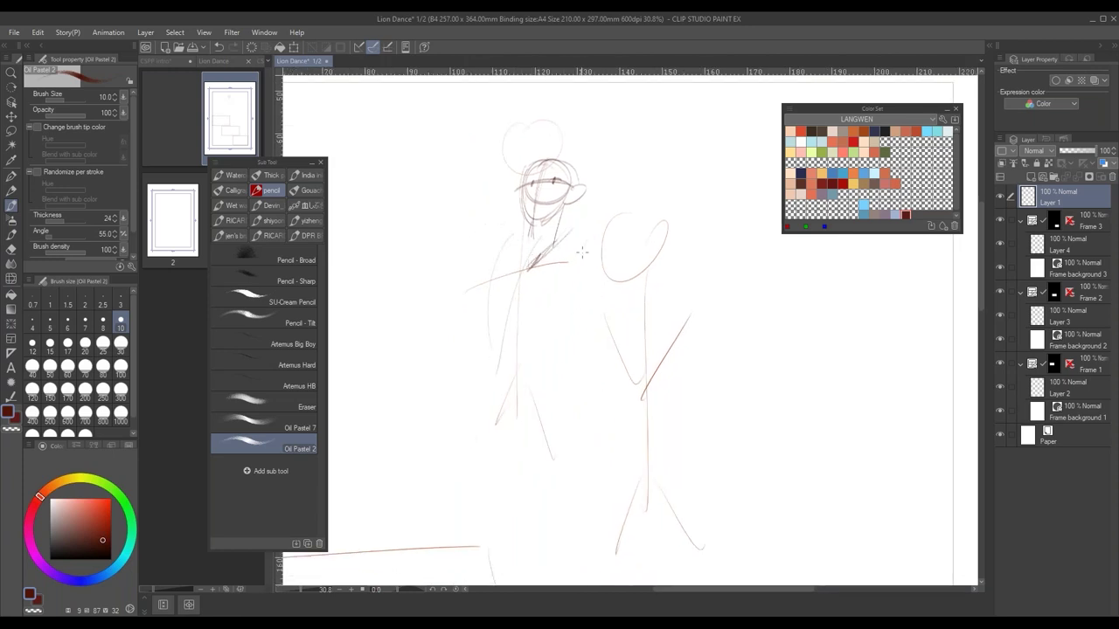
mouse_move(582, 252)
mouse_down()
mouse_move(515, 363)
mouse_move(646, 382)
mouse_move(737, 414)
mouse_up()
key(ctrl+z)
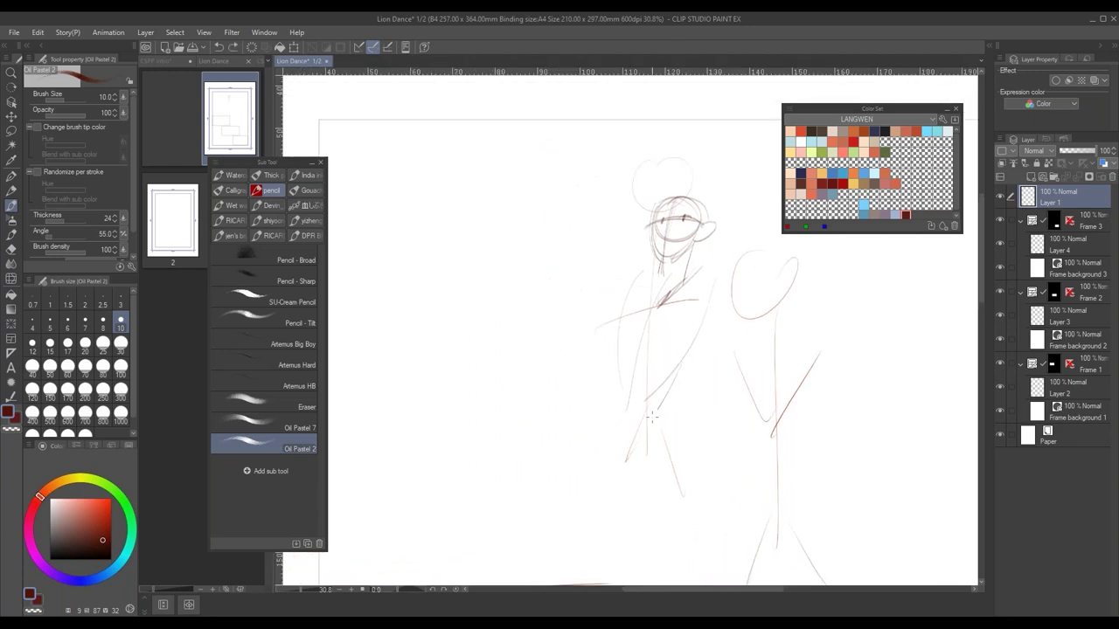
- Sketch the left figure's hips, hand and bent raised leg below the torso
mouse_move(613, 371)
mouse_down()
mouse_move(588, 398)
mouse_move(636, 433)
mouse_move(661, 389)
mouse_up()
drag(648, 428, 609, 465)
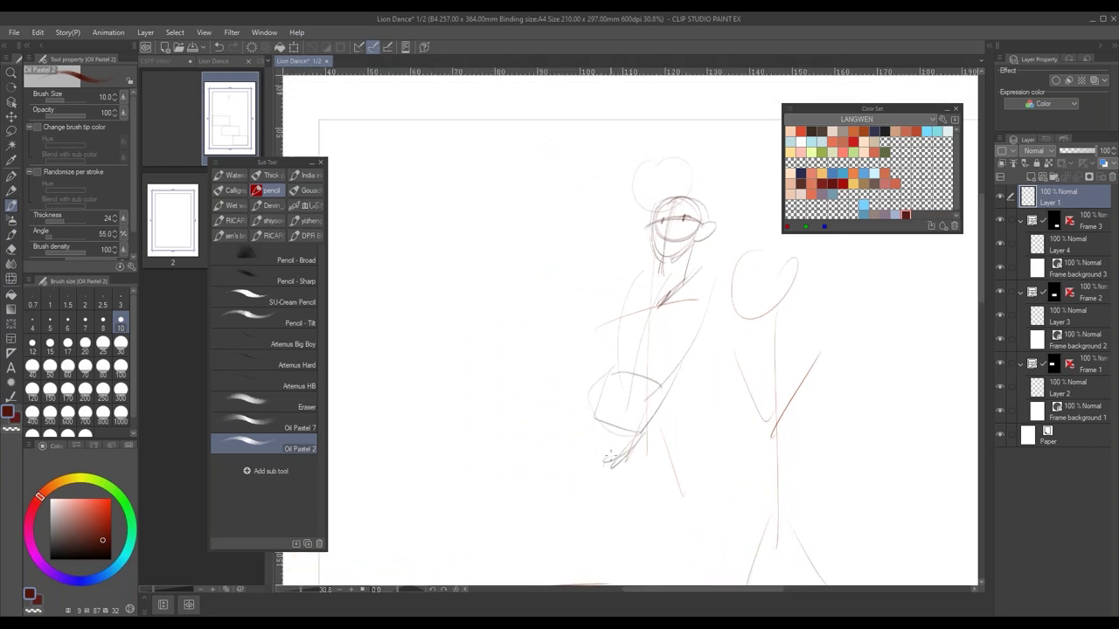
scroll(533, 352, down, 2)
drag(491, 291, 607, 459)
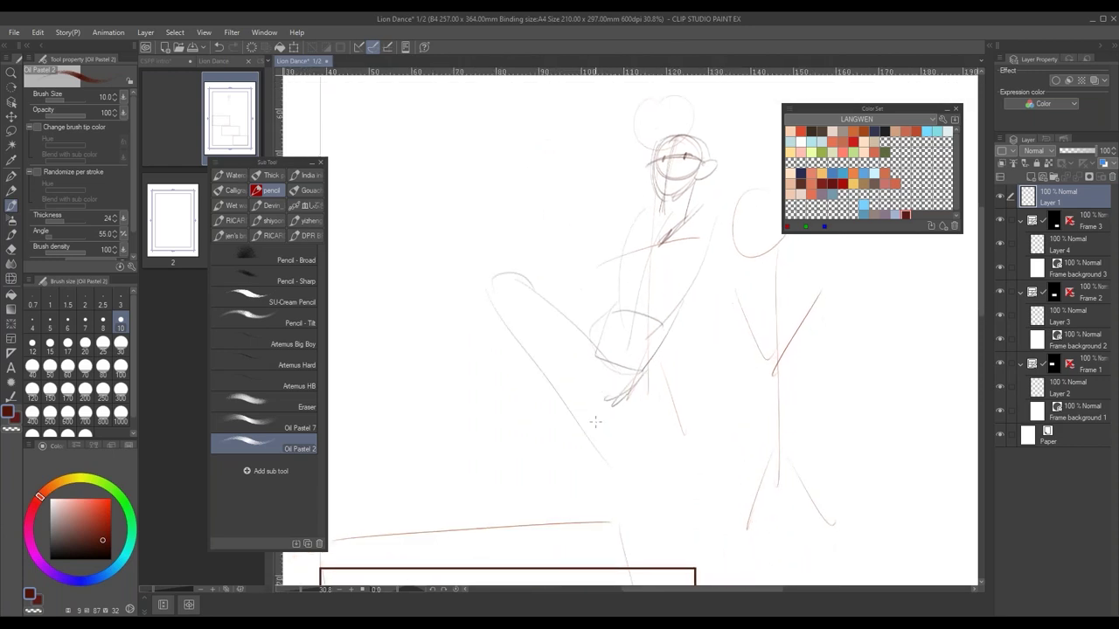
scroll(554, 440, down, 2)
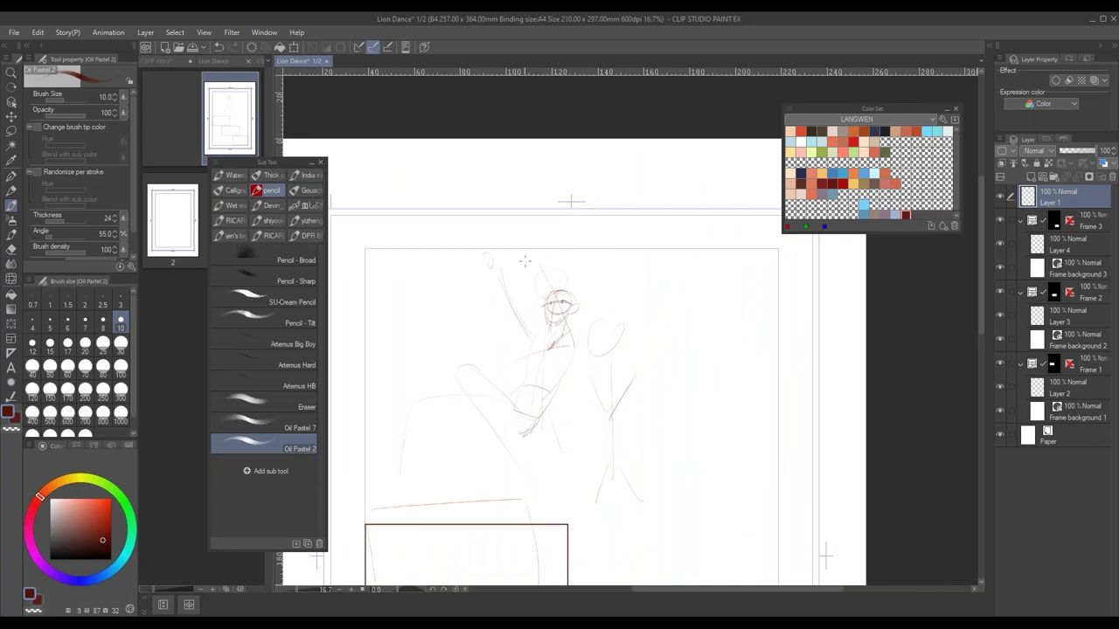
- Sketch the left figure's raised arm and hand, and the curved lion head outline held above the figure
drag(507, 294, 508, 305)
mouse_move(557, 224)
mouse_down()
mouse_move(460, 278)
mouse_move(572, 224)
mouse_up()
drag(568, 229, 460, 222)
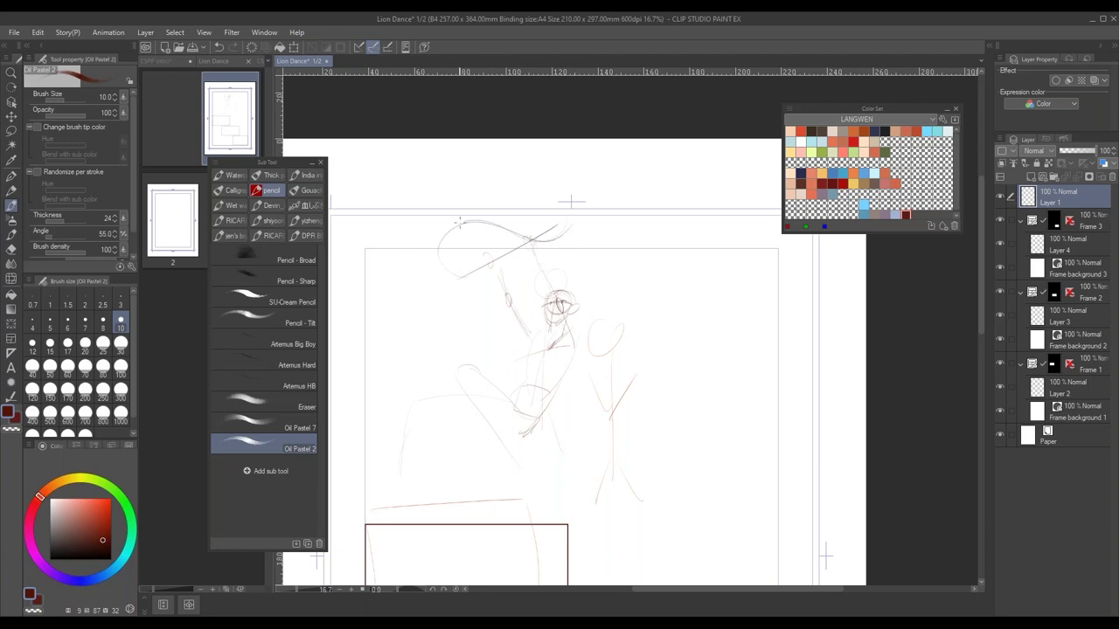
drag(461, 271, 571, 211)
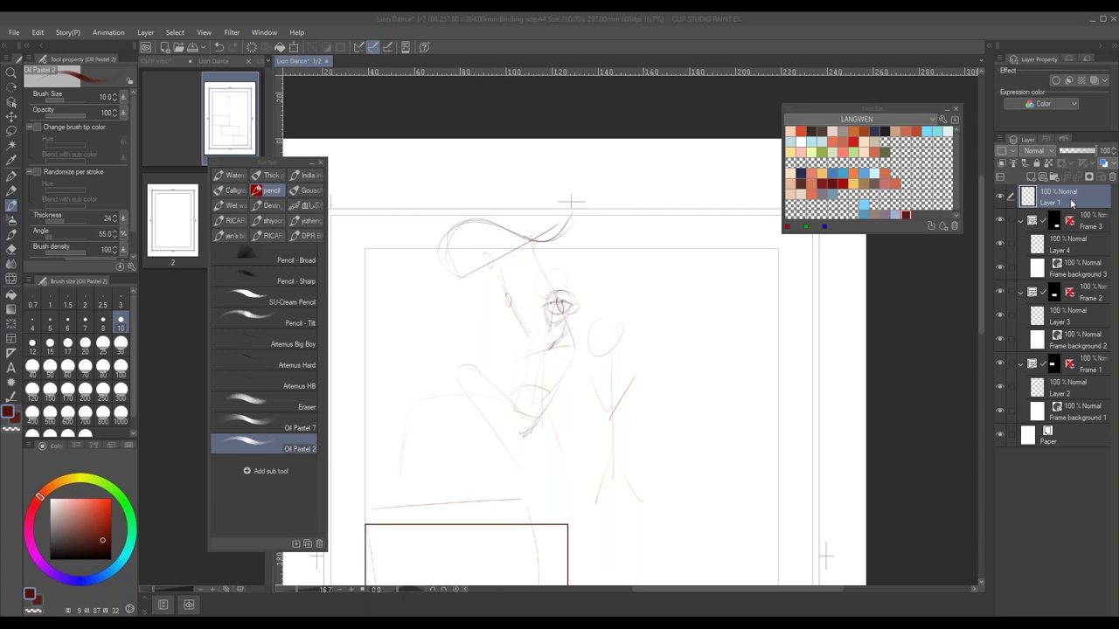
- Paste the yellow lion dance reference photo above Layer 1, shrink it and place it to the left of the figures
click(1070, 202)
key(ctrl+v)
drag(587, 352, 700, 358)
key(ctrl+t)
drag(439, 221, 537, 327)
drag(484, 253, 549, 353)
key(Return)
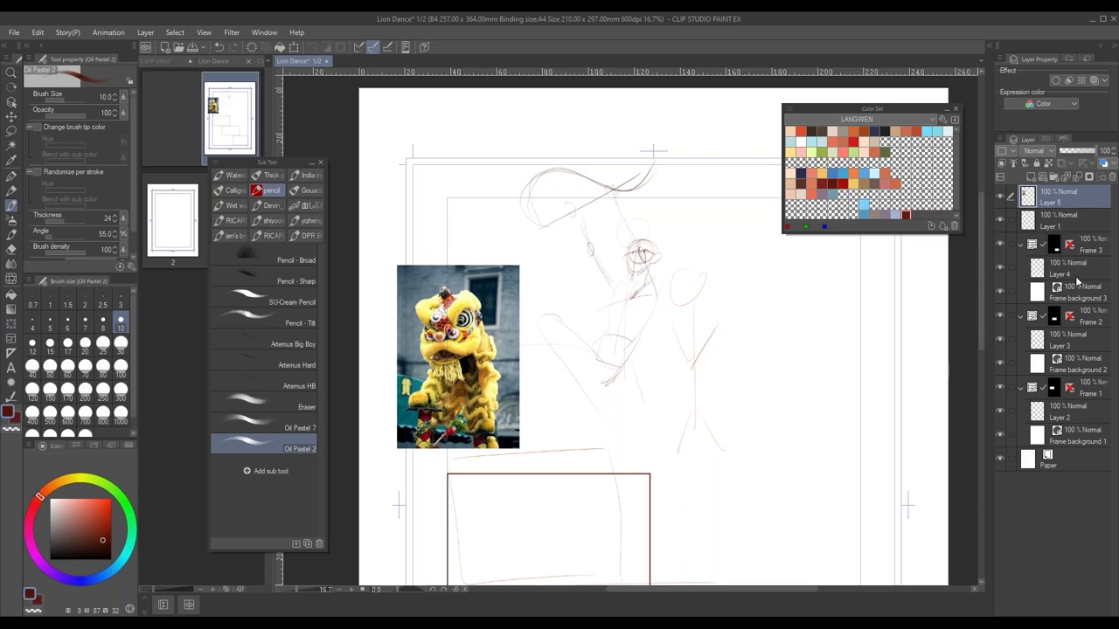
- Sketch the lion head's eyes, nose and curved mouth in brighter red at brush size 30, and switch to the Lasso tool
click(106, 520)
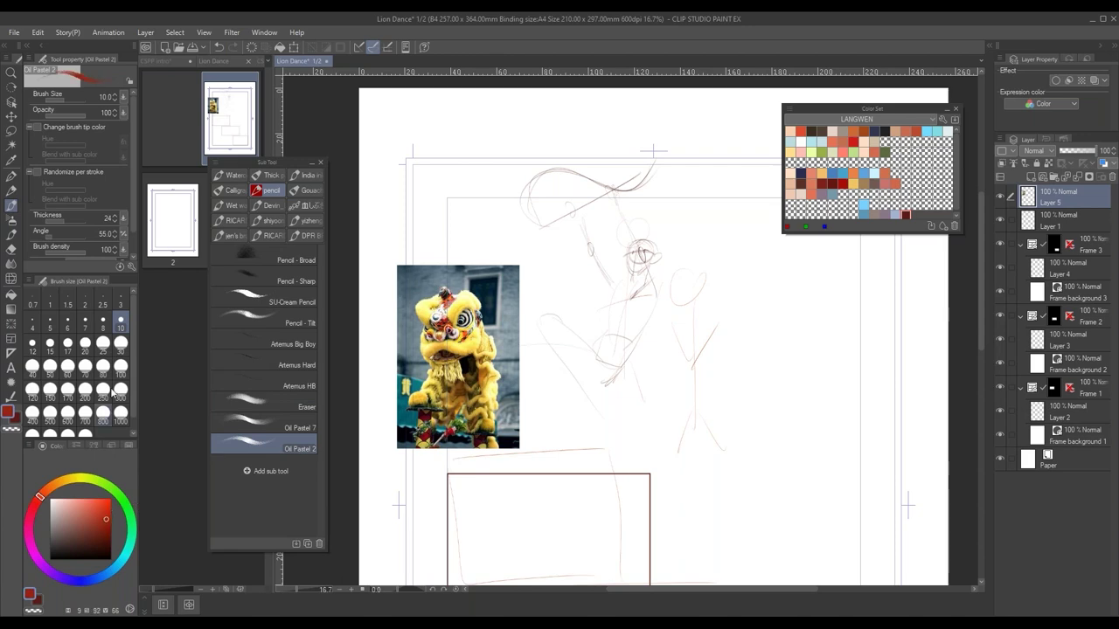
click(120, 345)
scroll(645, 223, up, 2)
mouse_move(636, 225)
mouse_down()
mouse_move(561, 227)
mouse_move(461, 280)
mouse_move(670, 216)
mouse_up()
mouse_move(615, 152)
mouse_down()
mouse_move(656, 187)
mouse_move(685, 159)
mouse_up()
mouse_move(534, 152)
mouse_down()
mouse_move(513, 203)
mouse_move(581, 168)
mouse_move(590, 108)
mouse_move(624, 118)
mouse_up()
drag(564, 104, 589, 100)
scroll(658, 359, down, 2)
mouse_move(658, 359)
mouse_down()
mouse_move(618, 256)
mouse_move(598, 247)
mouse_move(656, 360)
mouse_up()
key(m)
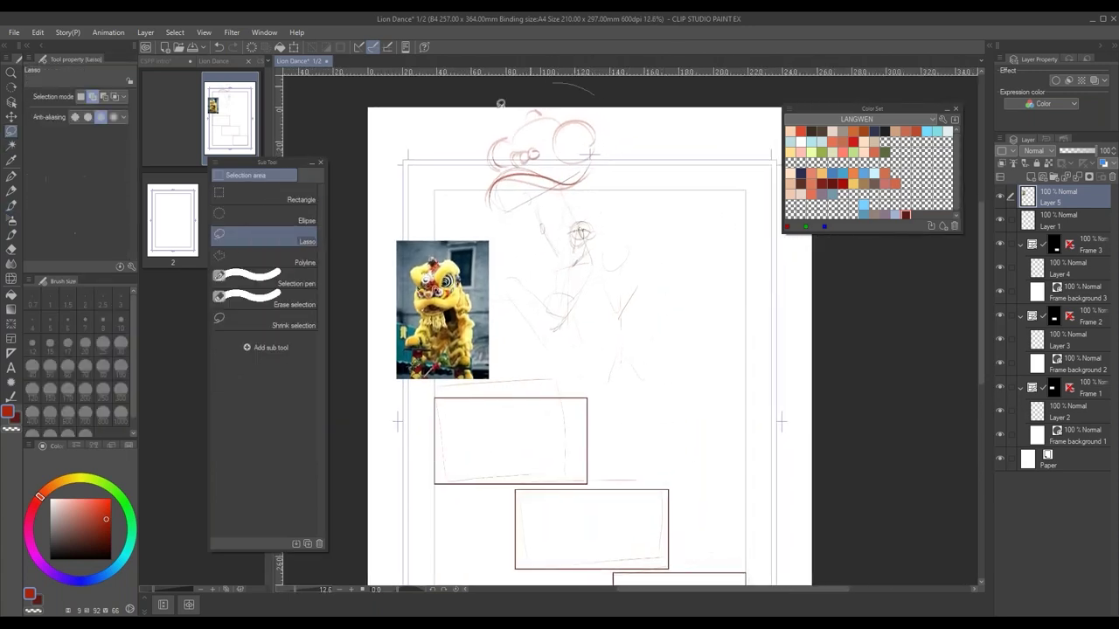
mouse_move(547, 88)
mouse_down()
mouse_move(702, 312)
mouse_move(617, 98)
mouse_up()
key(ctrl+t)
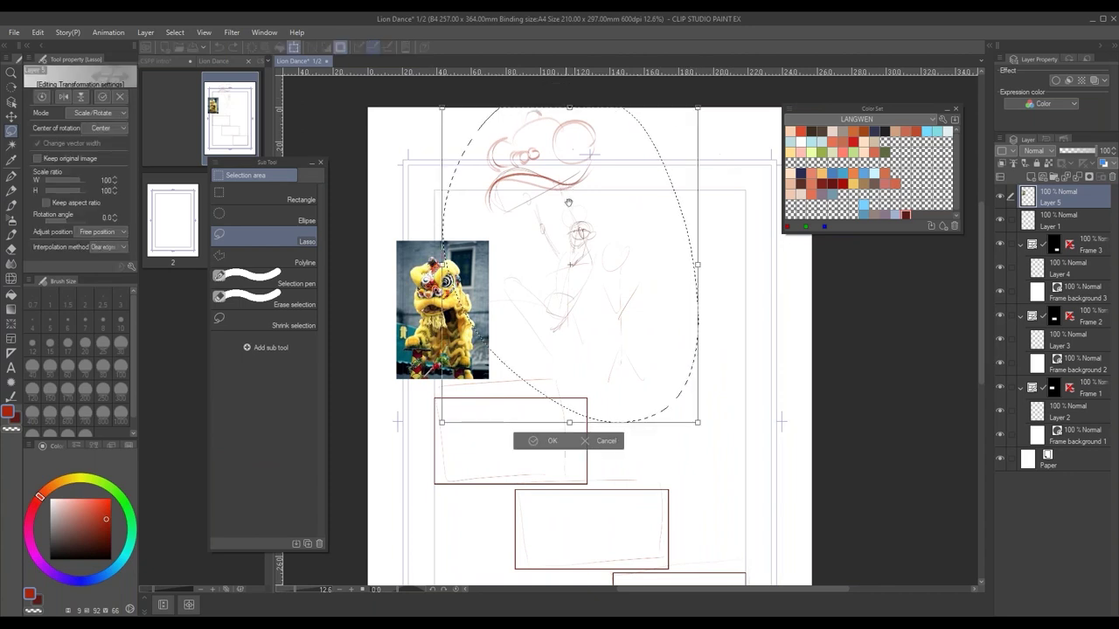
drag(449, 137, 494, 195)
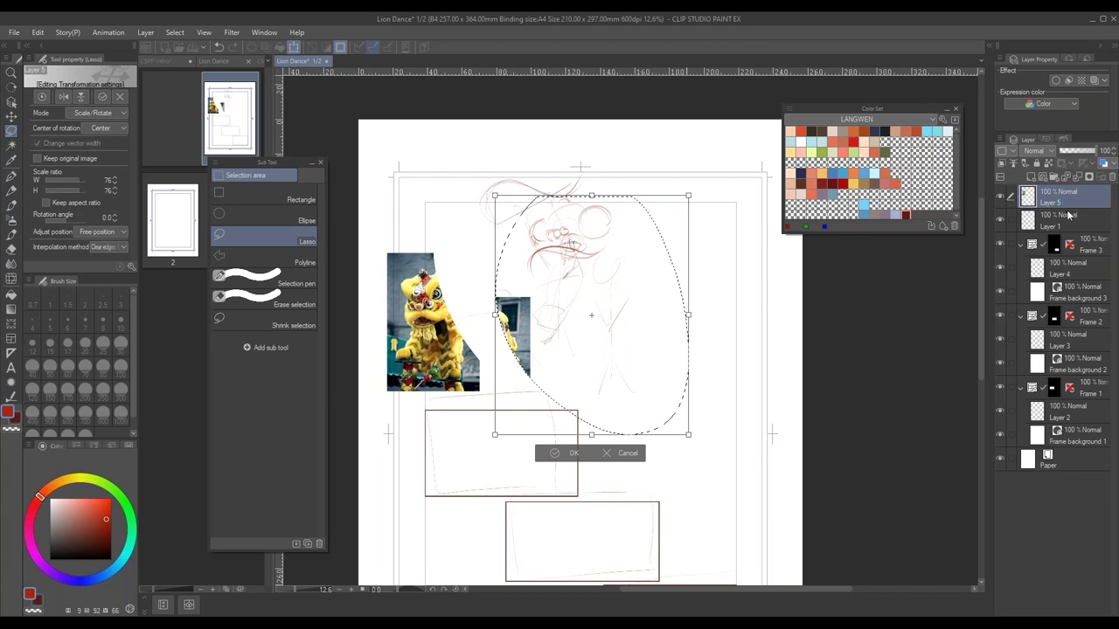
key(Escape)
key(ctrl+d)
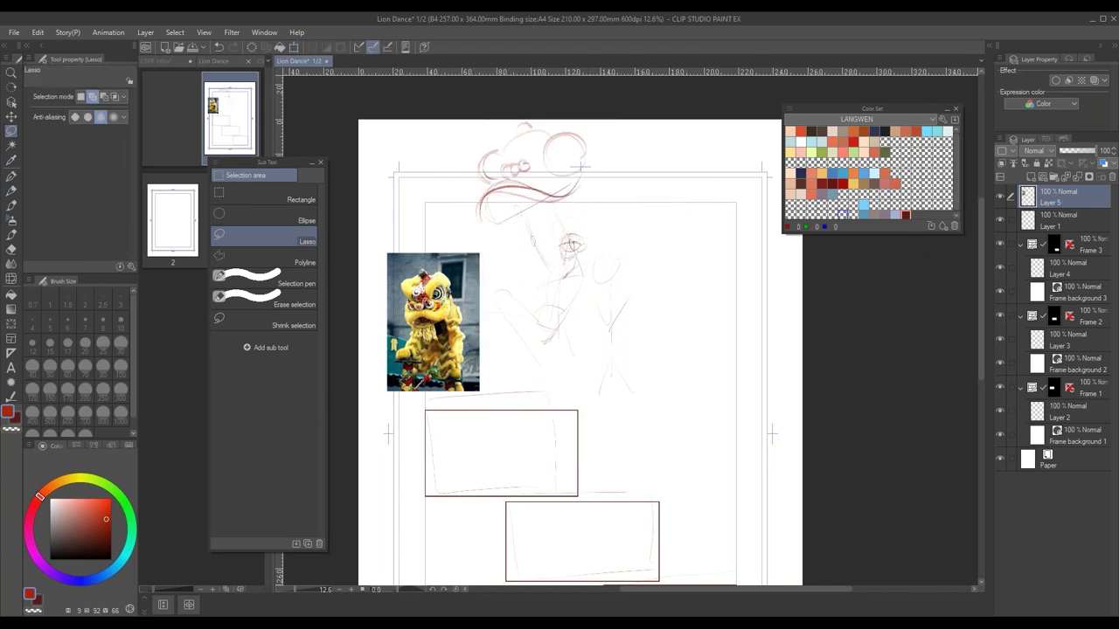
- Lasso the figures and lion head on both Layer 5 and Layer 1, scale them to 76%, deselect and return to the brush
ctrl+click(1060, 225)
mouse_move(656, 365)
mouse_down()
mouse_move(494, 282)
mouse_move(456, 184)
mouse_move(664, 227)
mouse_up()
key(ctrl+t)
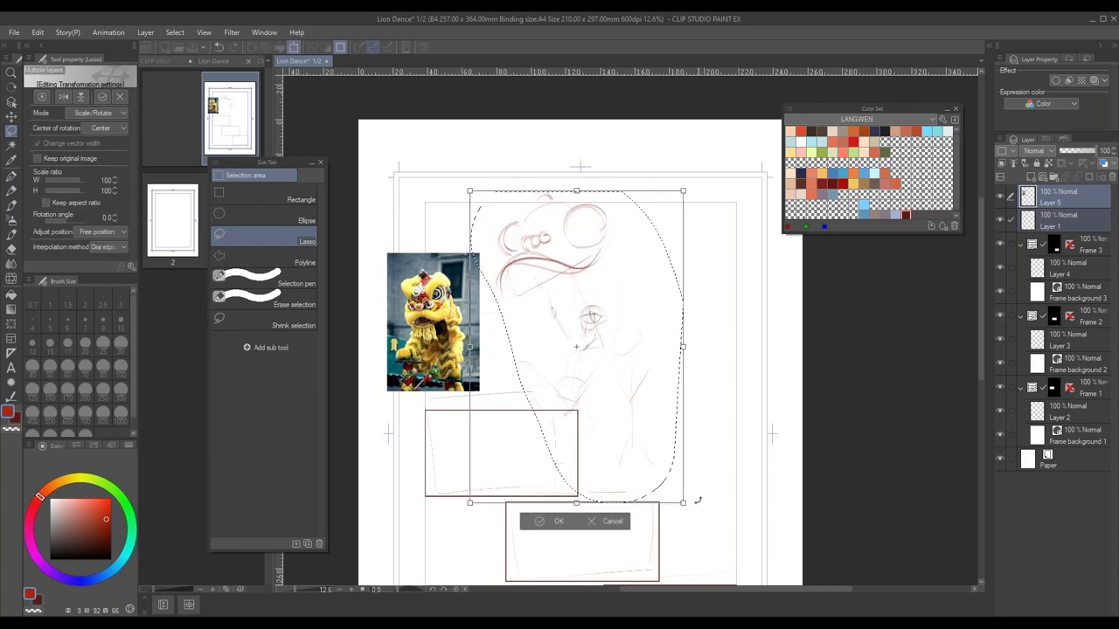
drag(697, 500, 610, 391)
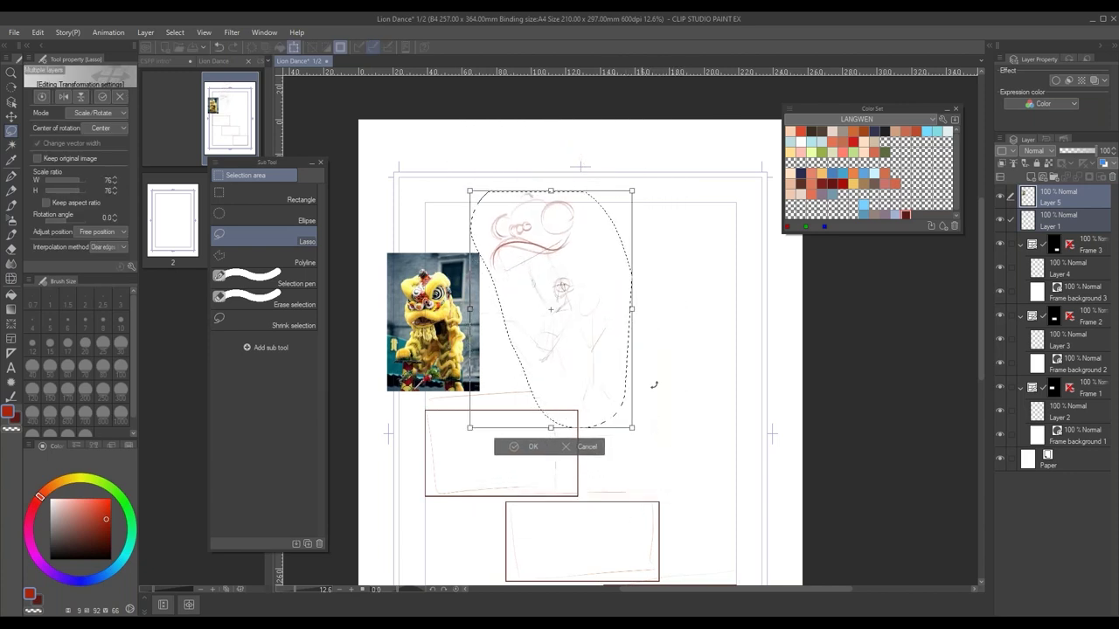
key(Return)
drag(672, 399, 655, 356)
key(ctrl+d)
key(p)
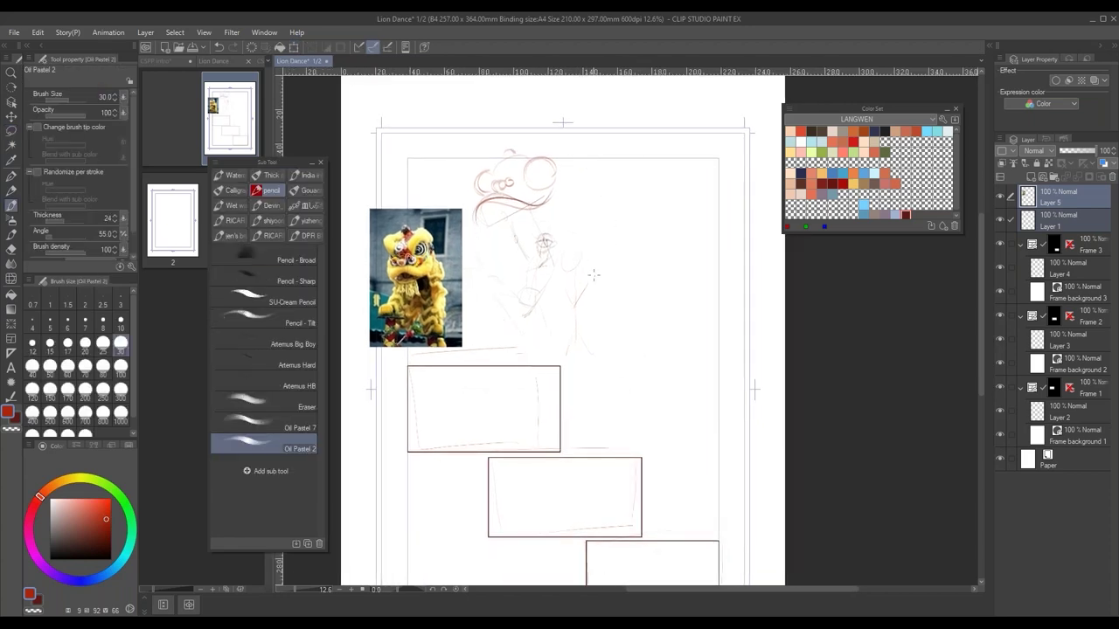
- Examine the fuller page sketches in the CSPP_sketch1 and CSPP_sketch2 files, moving the Sub Tool palette off the artwork
scroll(578, 263, up, 2)
drag(625, 283, 667, 301)
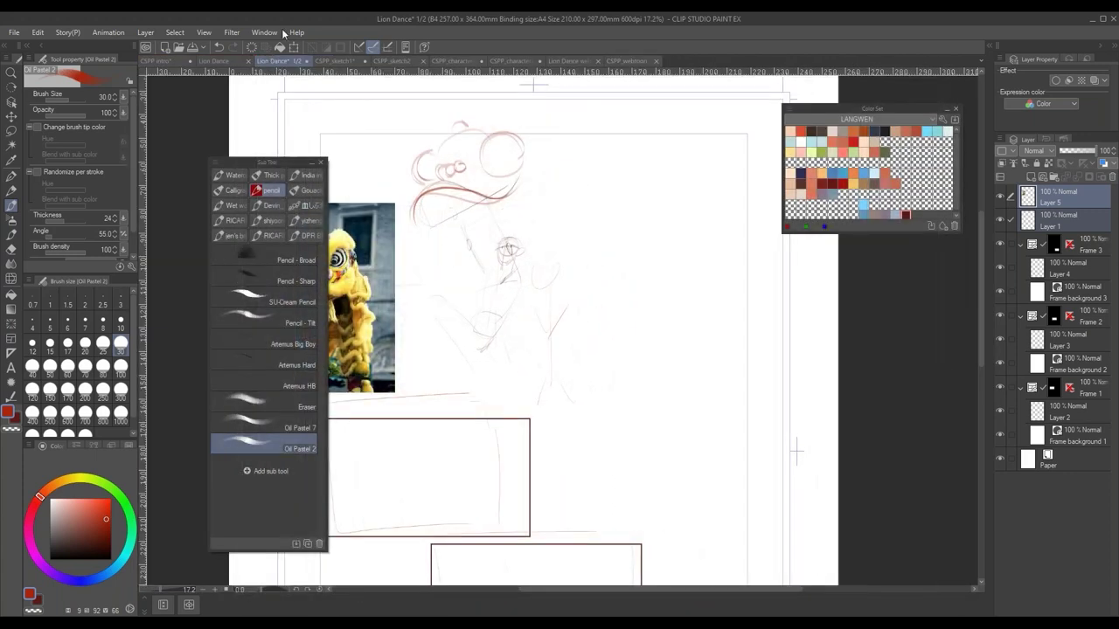
click(335, 61)
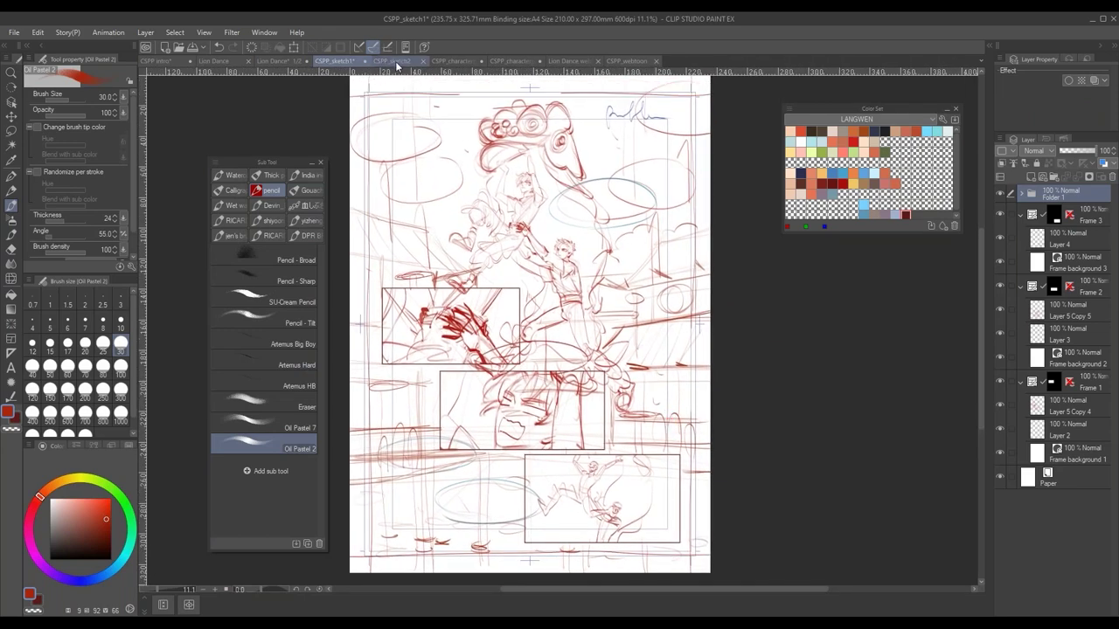
click(396, 63)
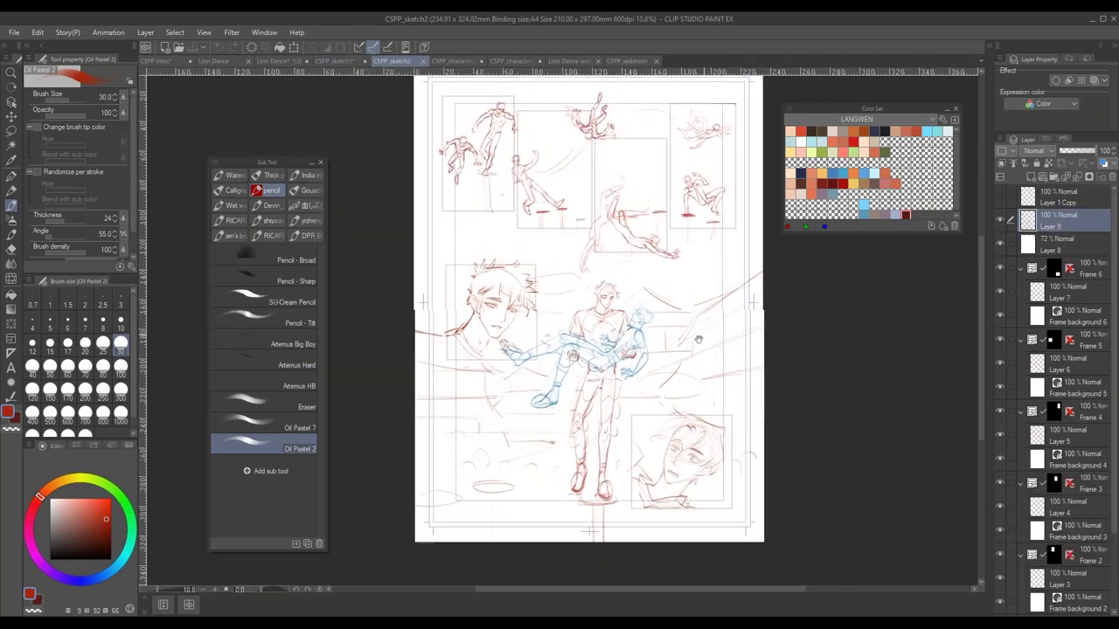
drag(699, 339, 663, 367)
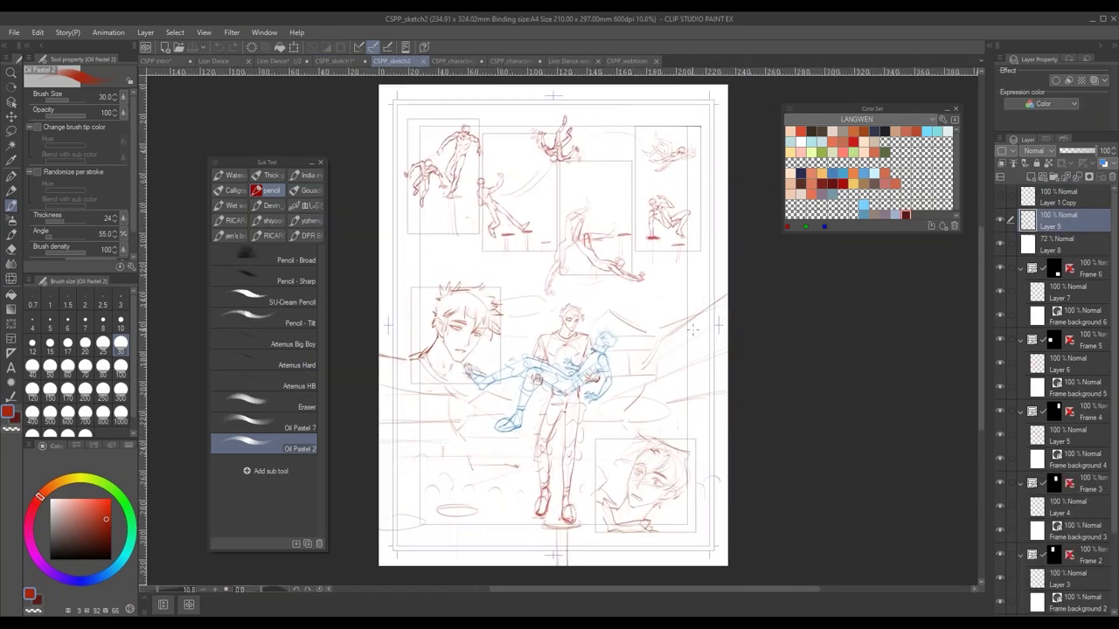
drag(624, 240, 740, 268)
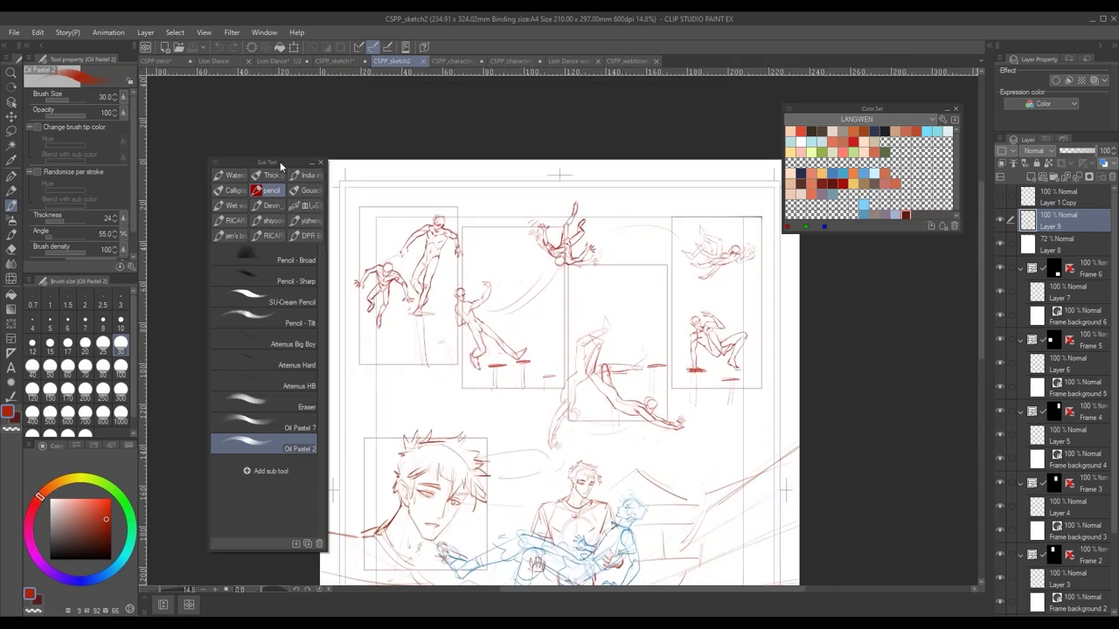
drag(279, 166, 234, 166)
drag(621, 263, 593, 301)
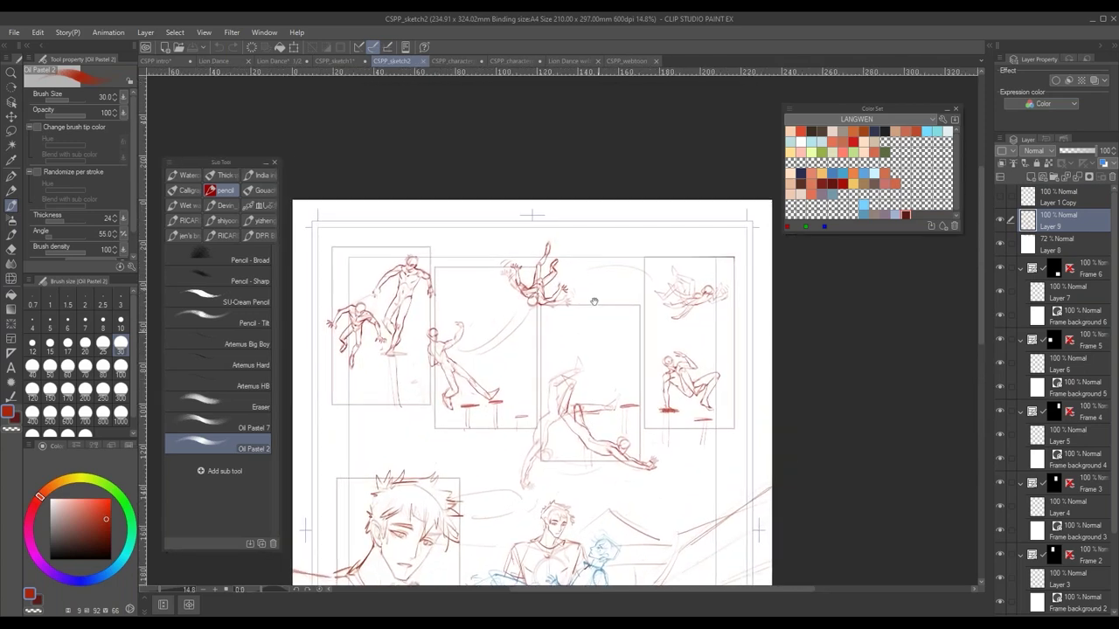
scroll(594, 301, down, 3)
- In CSPP_sketch1, lower Folder 1's opacity to 44% and add a new raster layer above it
click(336, 61)
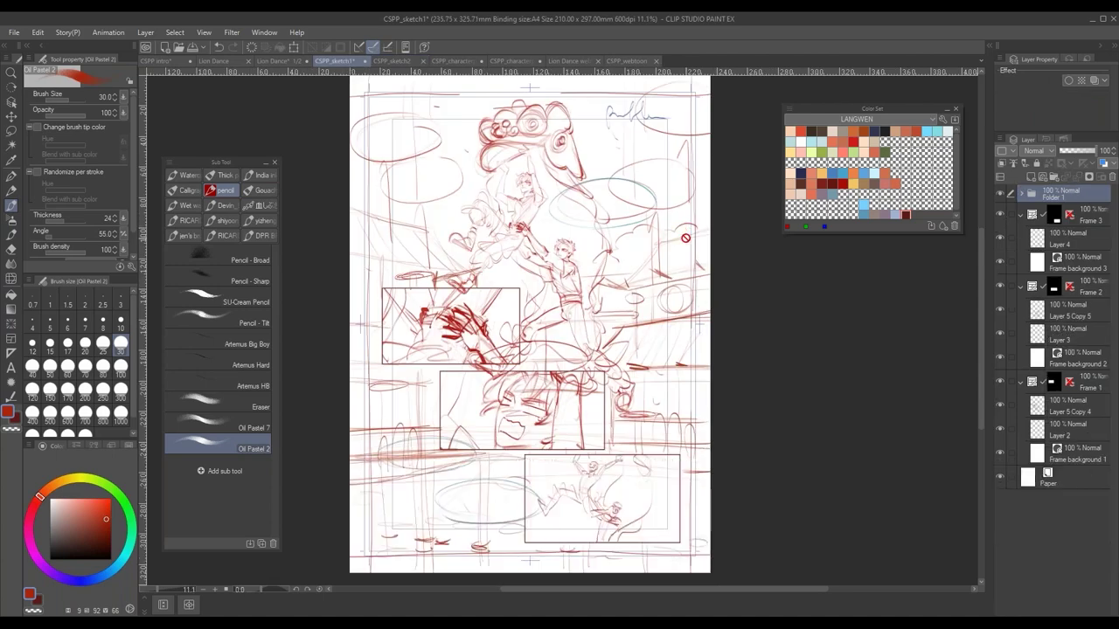
click(1070, 156)
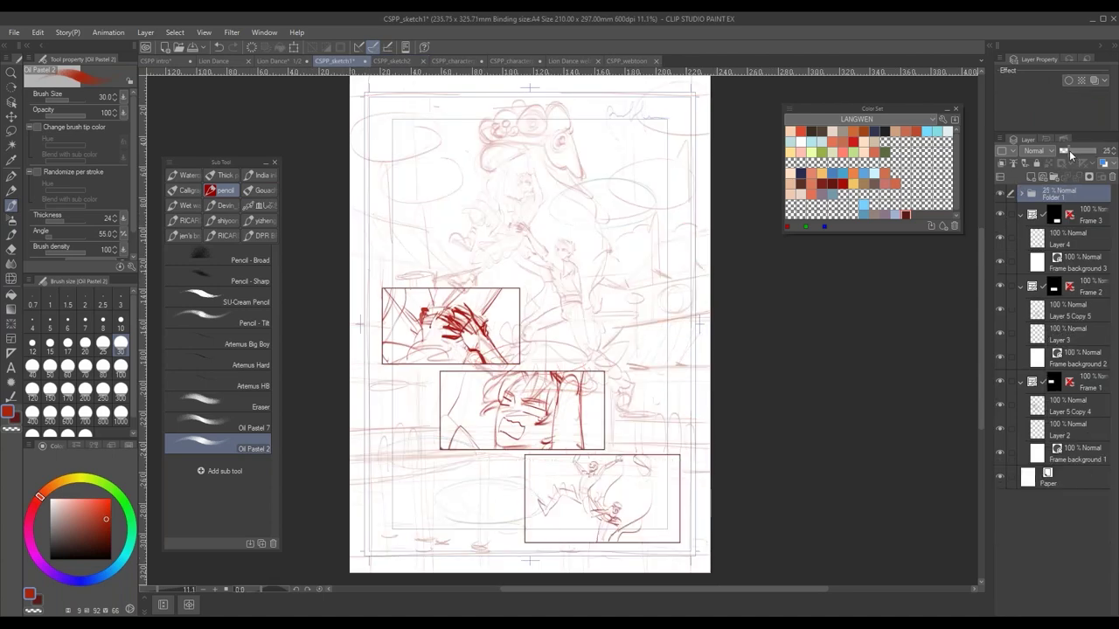
click(1075, 154)
drag(731, 306, 743, 338)
click(1031, 176)
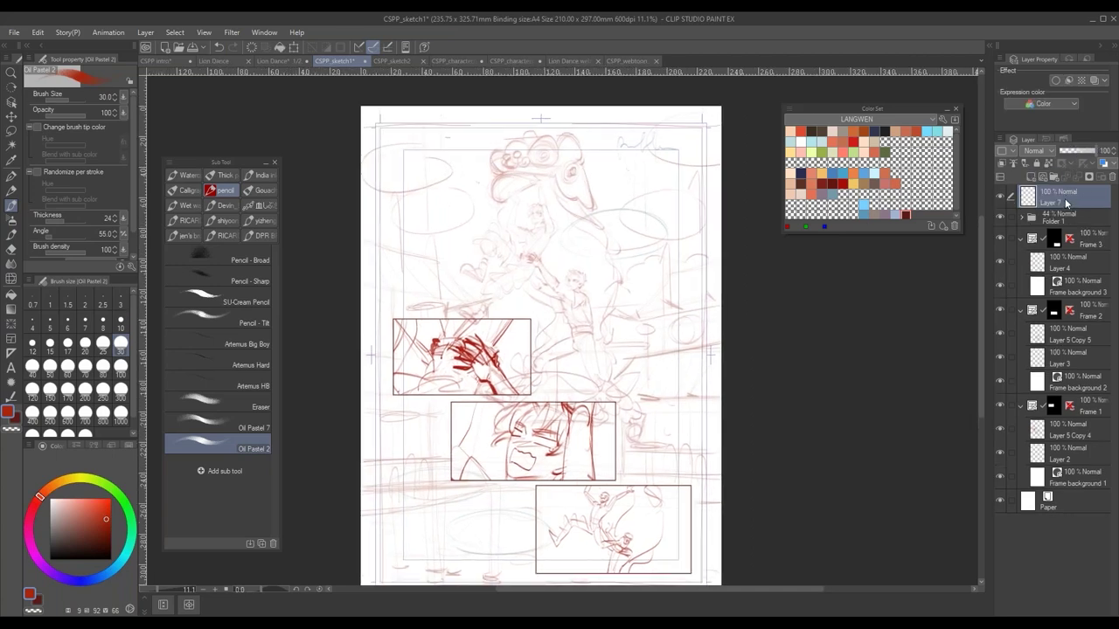
- Move Layer 7 beneath Folder 1, choose the light peach swatch and set the Oil Pastel 2 brush size to 25
drag(1065, 203, 1067, 236)
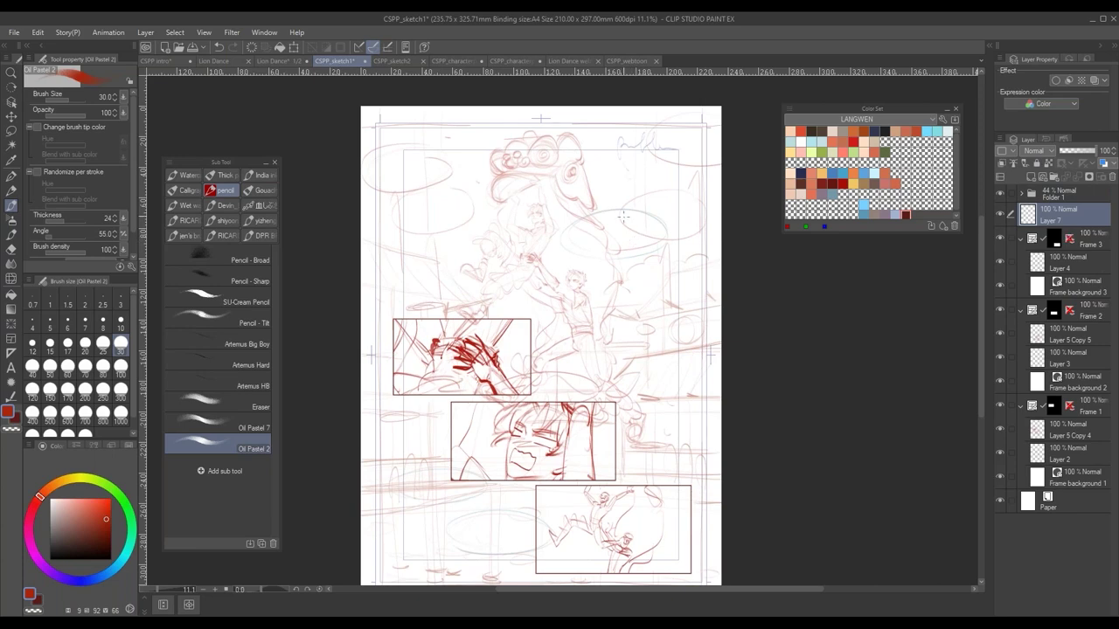
drag(566, 180, 612, 179)
drag(521, 284, 625, 297)
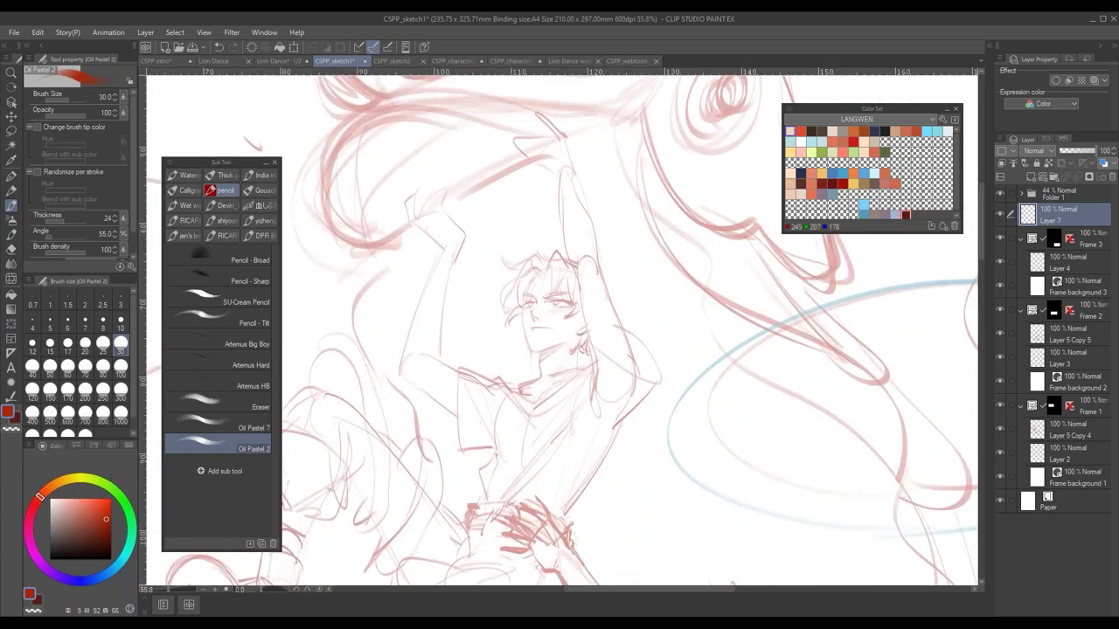
click(790, 131)
drag(622, 326, 640, 308)
drag(585, 328, 603, 423)
drag(571, 248, 579, 265)
click(104, 346)
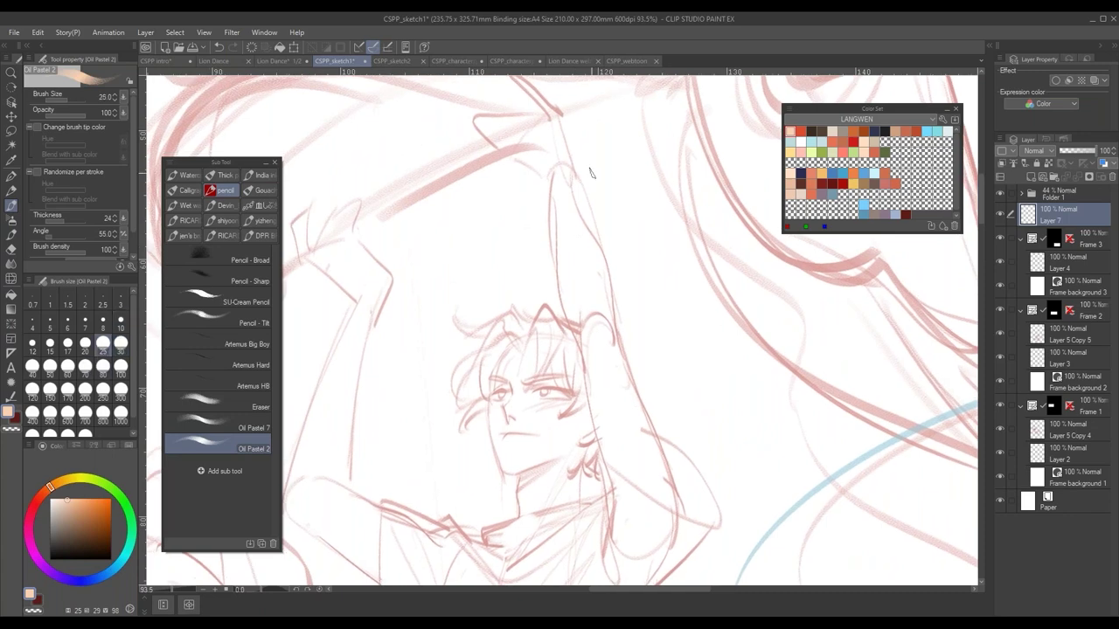
- Block in the upper figure's raised arm beside the face in flat peach, from the wrist down to the sleeve
mouse_move(554, 175)
mouse_down()
mouse_move(571, 316)
mouse_move(554, 226)
mouse_move(580, 335)
mouse_move(557, 175)
mouse_move(594, 261)
mouse_move(601, 339)
mouse_move(567, 244)
mouse_move(571, 220)
mouse_move(600, 325)
mouse_up()
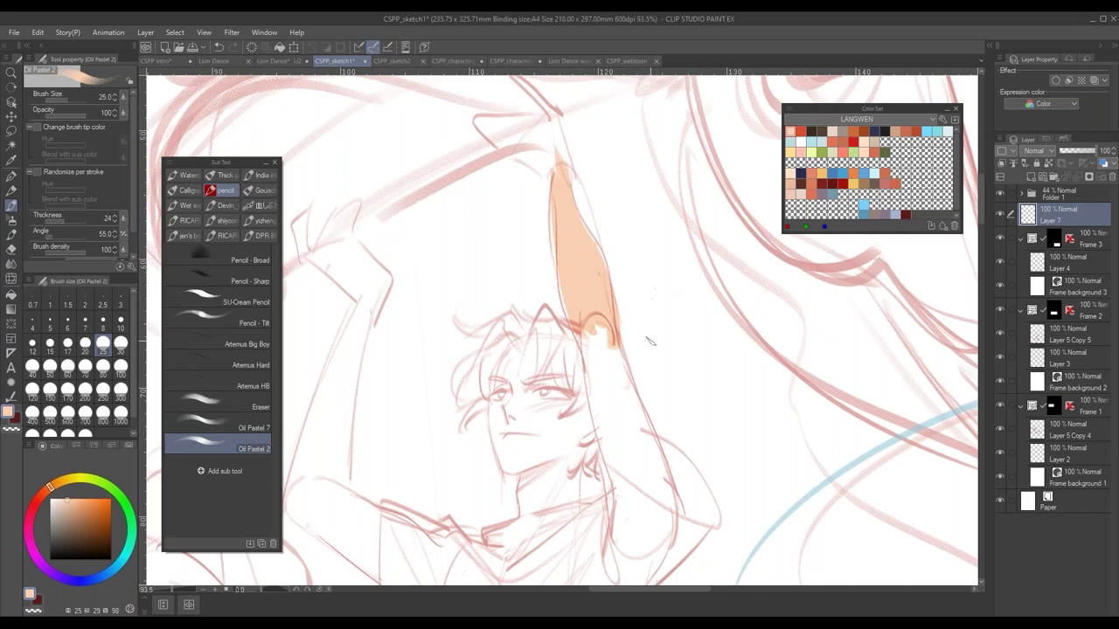
drag(655, 354, 639, 268)
drag(577, 250, 594, 273)
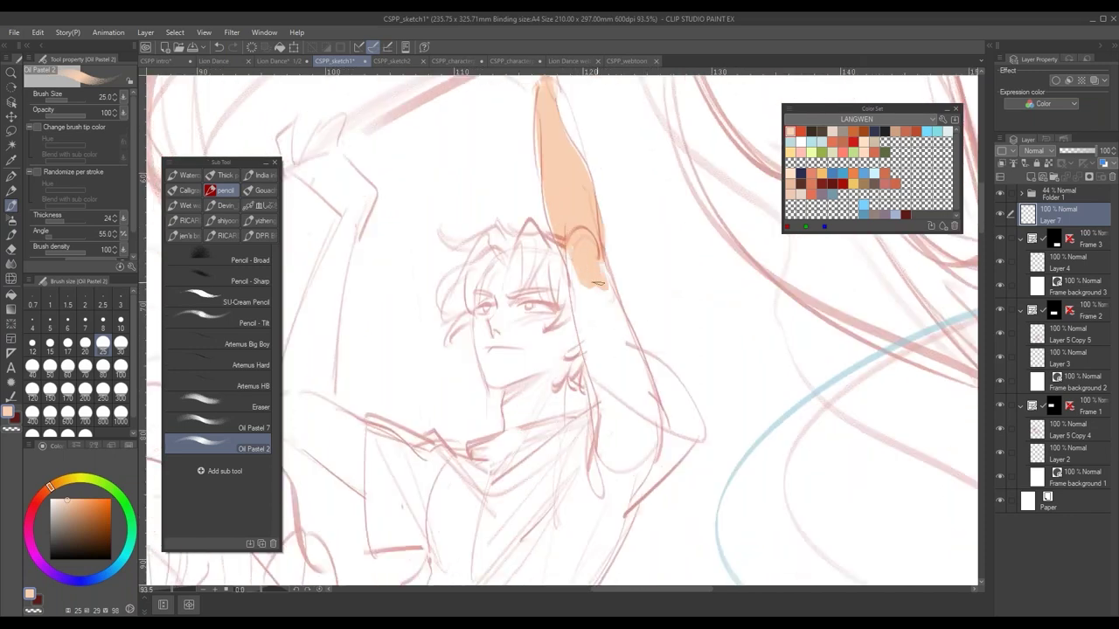
drag(610, 333, 580, 298)
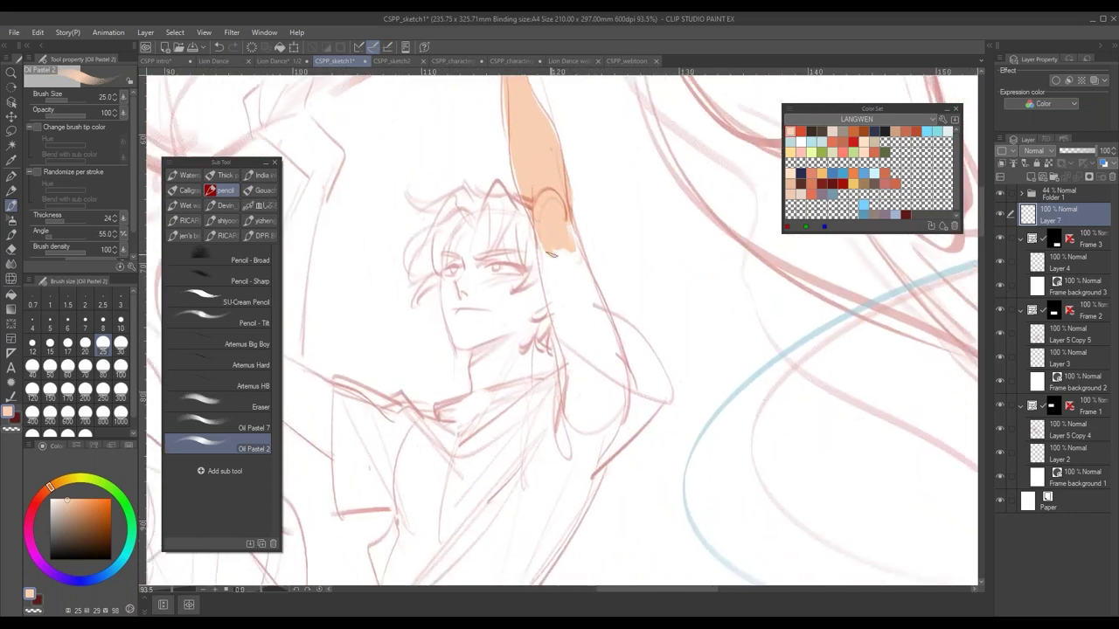
mouse_move(564, 210)
mouse_down()
mouse_move(618, 394)
mouse_move(547, 240)
mouse_move(565, 354)
mouse_move(542, 254)
mouse_move(556, 271)
mouse_move(554, 229)
mouse_move(577, 324)
mouse_move(599, 341)
mouse_move(587, 262)
mouse_move(612, 375)
mouse_move(560, 343)
mouse_move(616, 389)
mouse_up()
key(e)
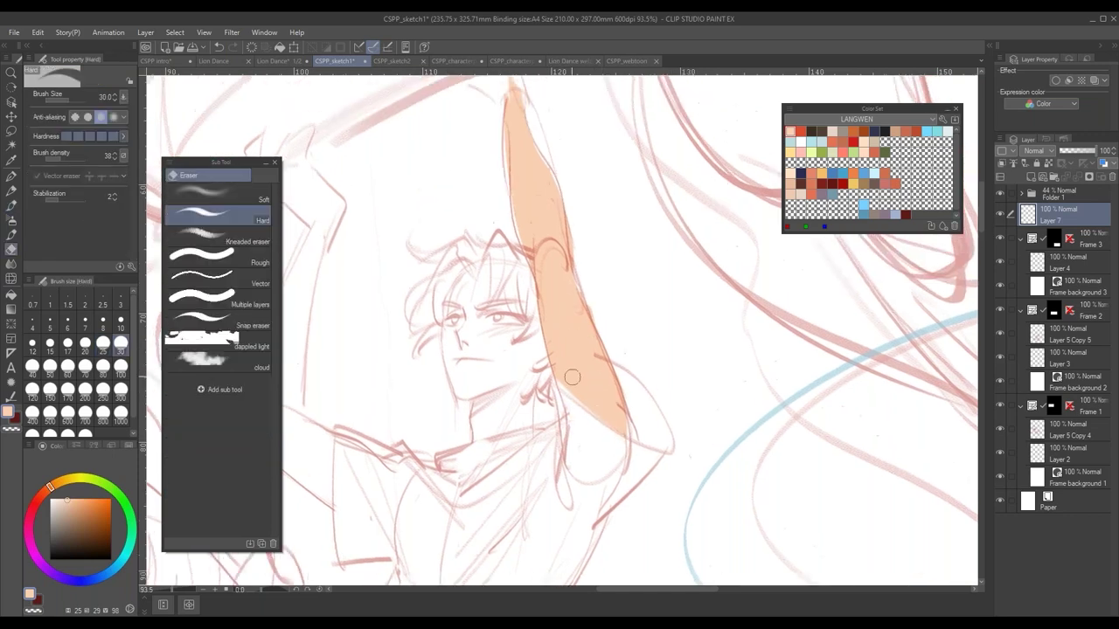
key(p)
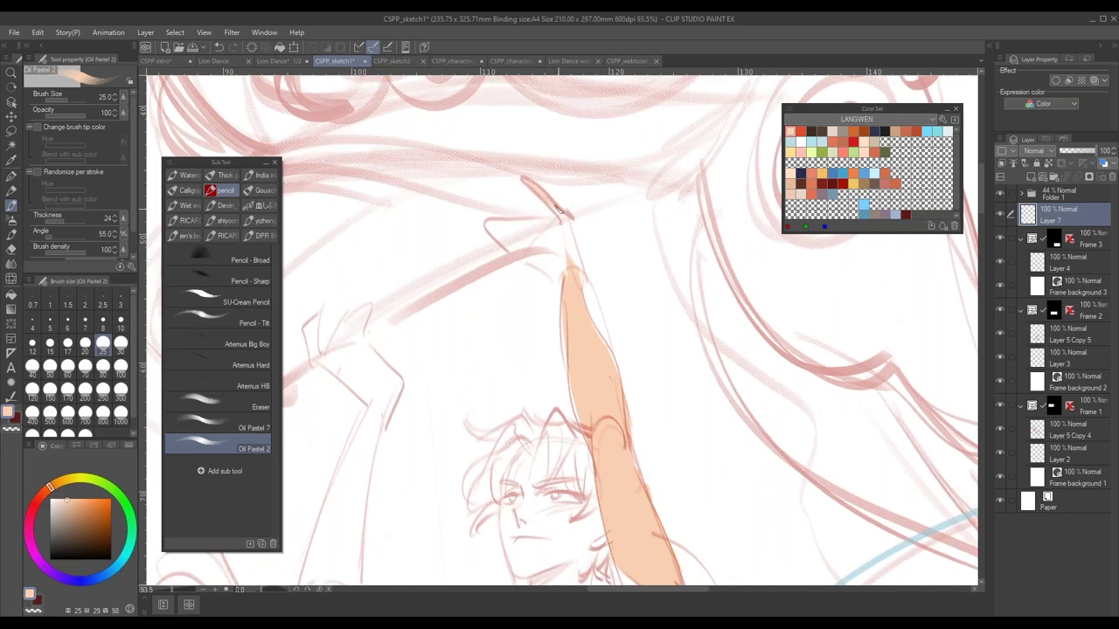
- Paint the hand and fingers of that raised arm in peach, checking the silhouette with Folder 1 temporarily hidden
mouse_move(535, 188)
mouse_down()
mouse_move(570, 235)
mouse_move(576, 276)
mouse_up()
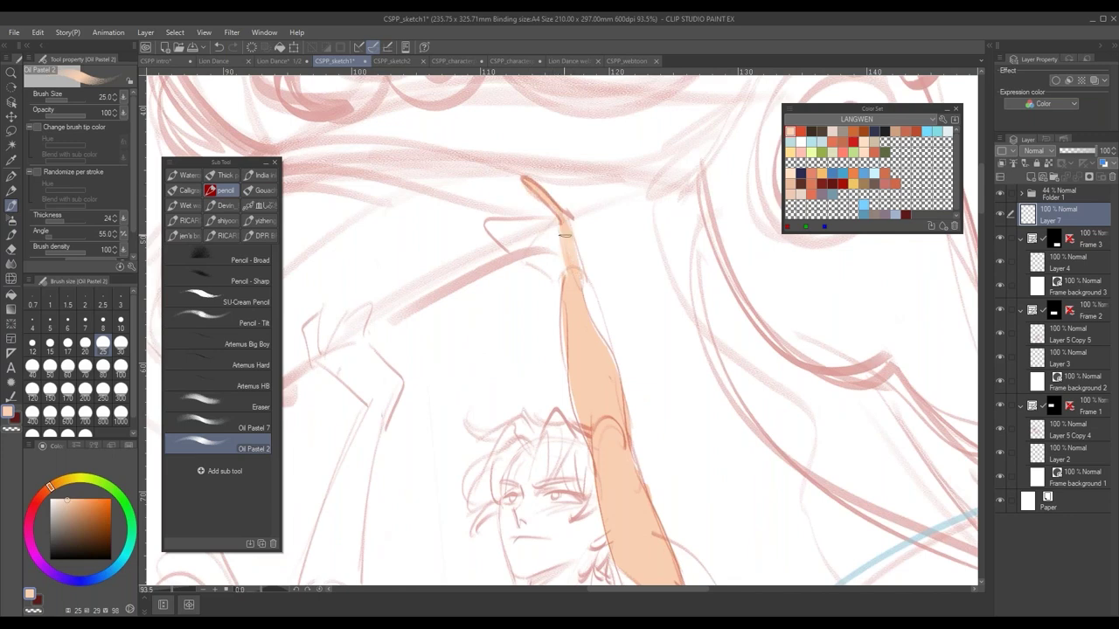
mouse_move(559, 223)
mouse_down()
mouse_move(524, 261)
mouse_move(554, 274)
mouse_move(559, 247)
mouse_move(540, 245)
mouse_move(573, 283)
mouse_up()
mouse_move(518, 212)
mouse_down()
mouse_move(561, 255)
mouse_move(544, 265)
mouse_move(514, 246)
mouse_move(547, 281)
mouse_up()
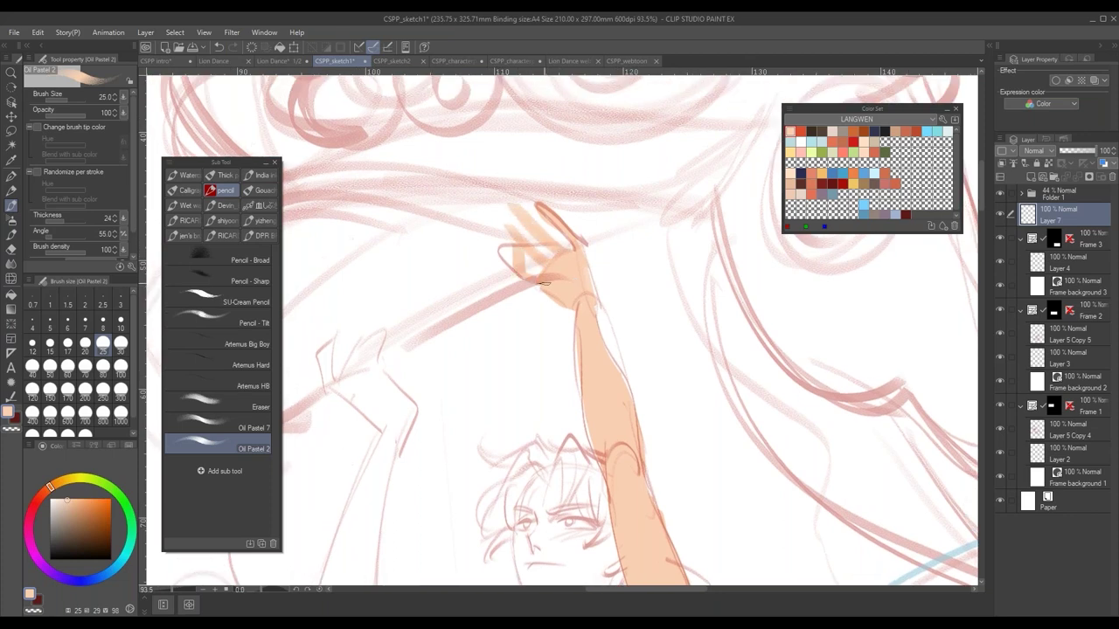
mouse_move(509, 244)
mouse_down()
mouse_move(548, 286)
mouse_move(596, 303)
mouse_move(575, 337)
mouse_move(587, 293)
mouse_move(661, 293)
mouse_up()
mouse_move(657, 247)
mouse_down()
mouse_move(617, 267)
mouse_move(574, 322)
mouse_up()
click(1000, 194)
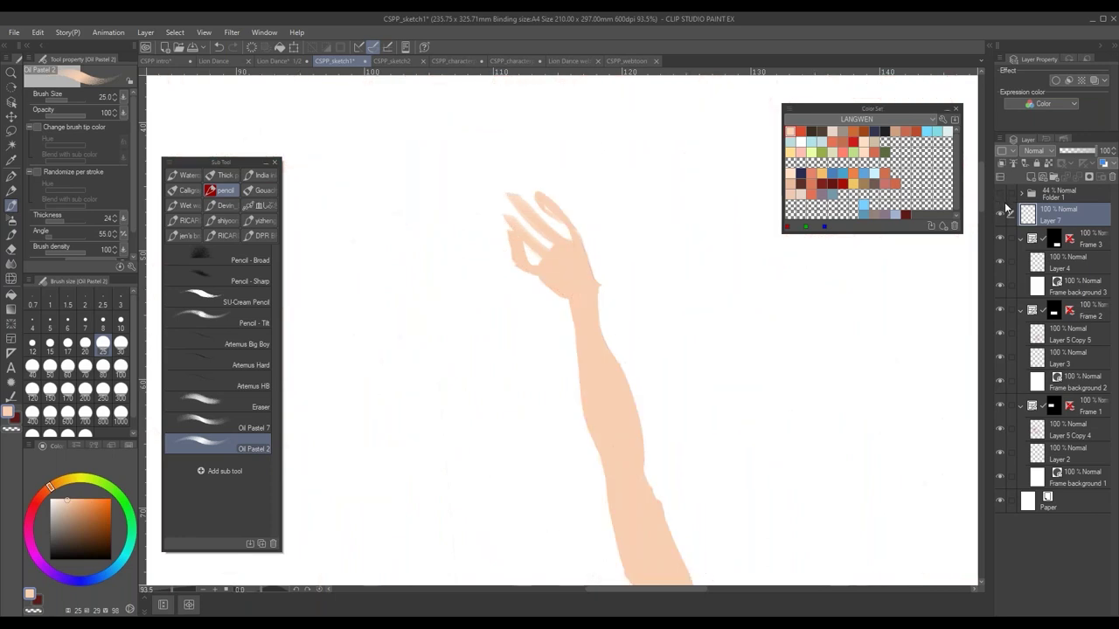
click(1000, 196)
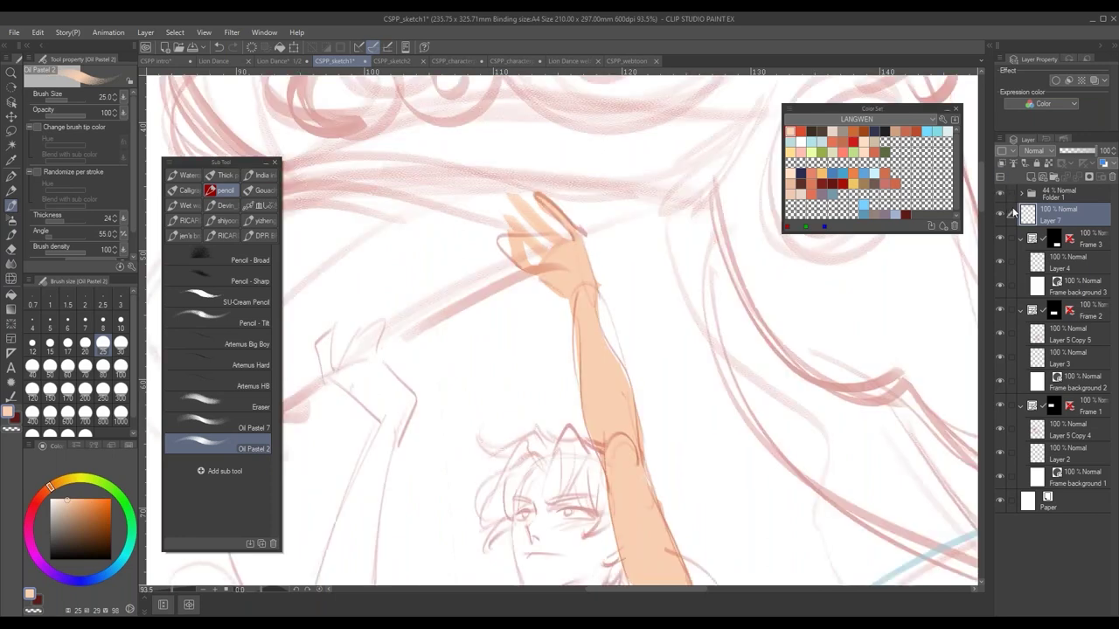
- Paint the upper figure's other hand in peach, undoing the first strokes and redoing the fingers
drag(568, 354, 602, 310)
drag(439, 246, 420, 304)
key(ctrl+z)
key(ctrl+z)
mouse_move(442, 247)
mouse_down()
mouse_move(418, 297)
mouse_move(428, 250)
mouse_move(413, 301)
mouse_move(403, 260)
mouse_move(421, 246)
mouse_move(409, 306)
mouse_move(395, 297)
mouse_move(406, 257)
mouse_move(388, 290)
mouse_move(378, 234)
mouse_move(403, 310)
mouse_up()
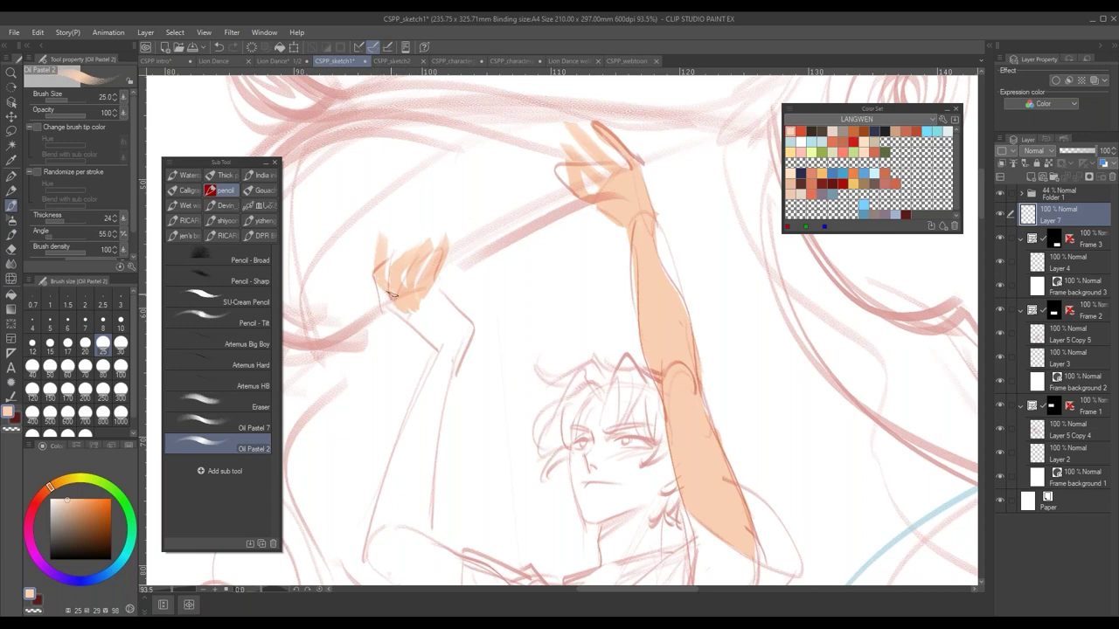
- Block in the wrist, forearm and bent upper arm below the second hand in peach, up to the sleeve edge
drag(469, 317, 459, 234)
mouse_move(419, 212)
mouse_down()
mouse_move(454, 245)
mouse_move(440, 268)
mouse_move(410, 226)
mouse_move(451, 248)
mouse_move(407, 340)
mouse_move(384, 433)
mouse_up()
scroll(441, 279, down, 1)
drag(442, 272, 415, 437)
drag(426, 388, 435, 311)
drag(408, 374, 428, 268)
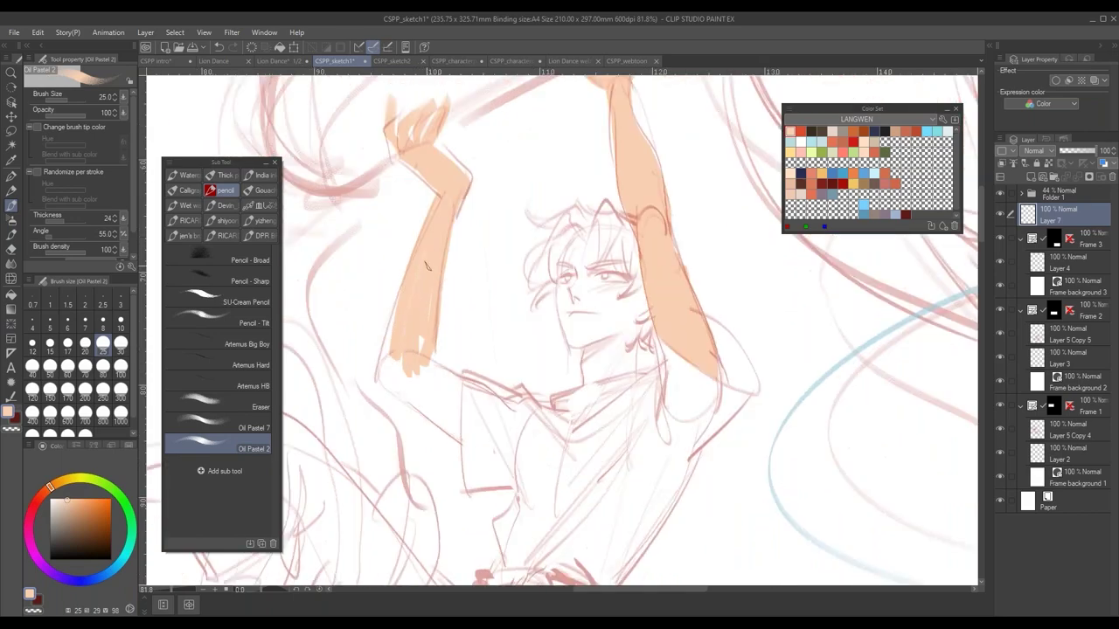
mouse_move(431, 225)
mouse_down()
mouse_move(421, 354)
mouse_move(432, 367)
mouse_up()
mouse_move(428, 313)
mouse_down()
mouse_move(381, 306)
mouse_move(385, 328)
mouse_move(464, 387)
mouse_up()
mouse_move(390, 316)
mouse_down()
mouse_move(453, 344)
mouse_move(472, 315)
mouse_up()
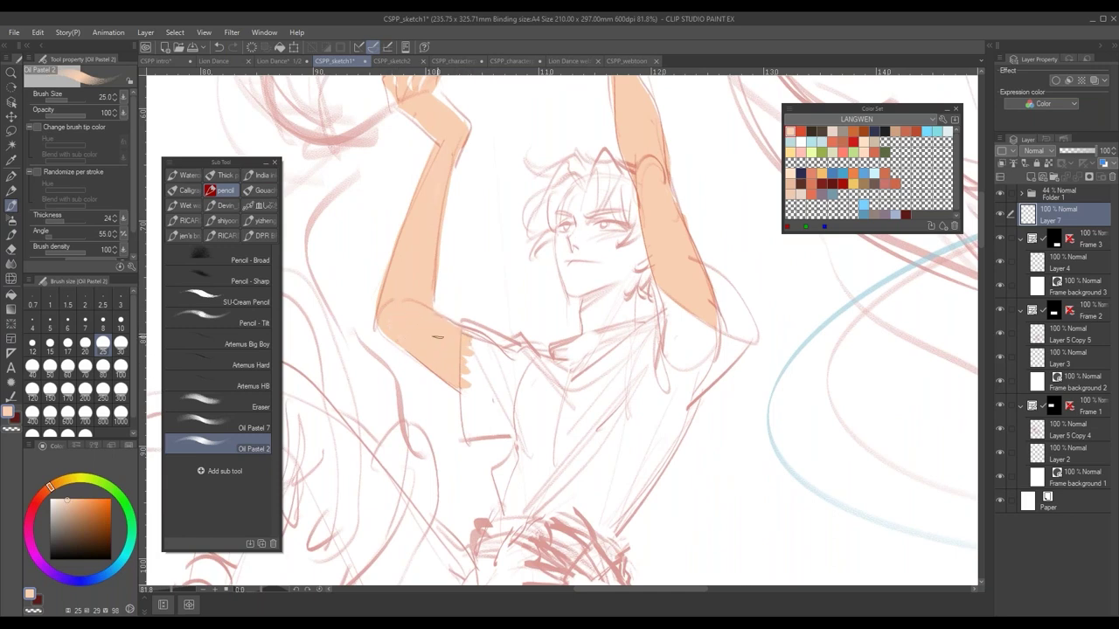
- Mix a dark red, outline the upper figure's shirt with it and fill the enclosed shape
click(37, 507)
click(101, 534)
click(41, 495)
click(104, 534)
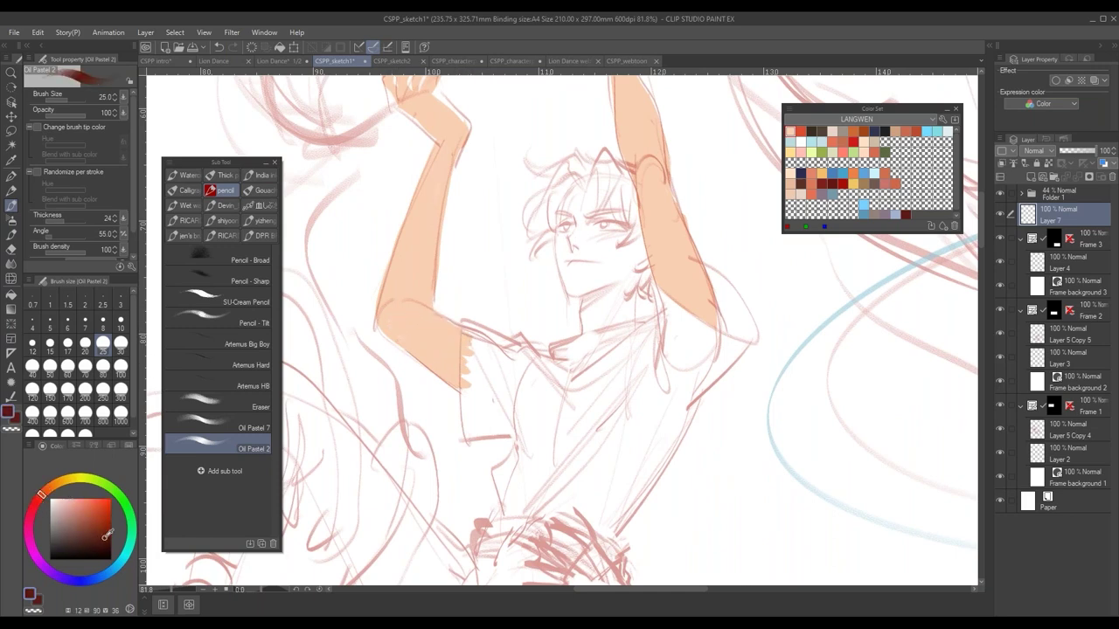
drag(554, 354, 650, 326)
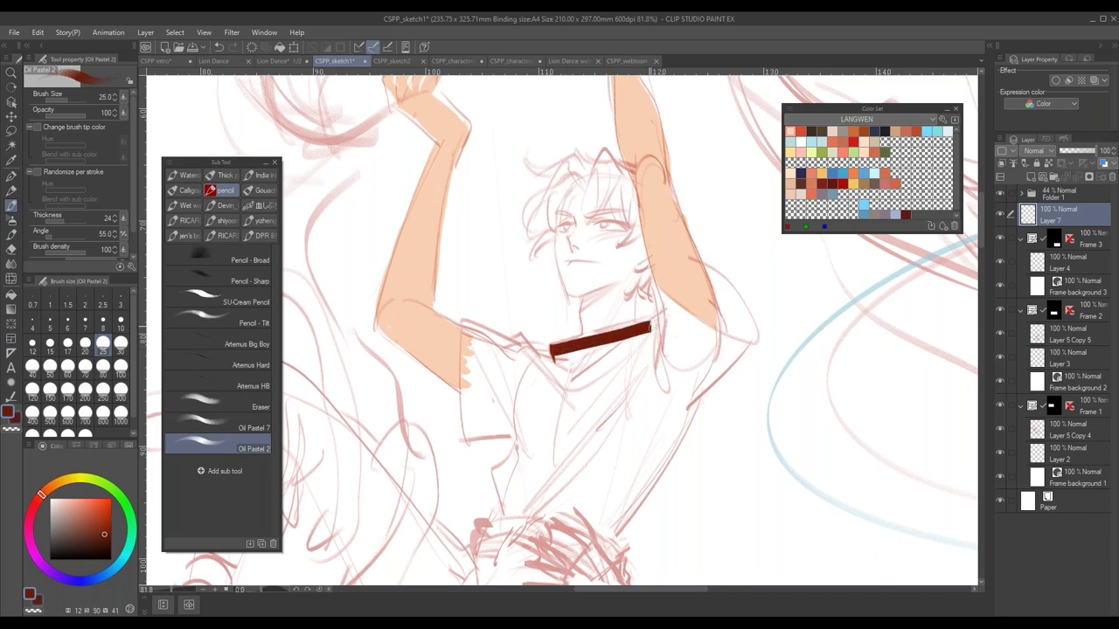
mouse_move(651, 289)
mouse_down()
mouse_move(655, 337)
mouse_move(682, 314)
mouse_move(734, 337)
mouse_up()
mouse_move(704, 261)
mouse_down()
mouse_move(754, 334)
mouse_move(682, 409)
mouse_move(611, 533)
mouse_move(499, 517)
mouse_move(492, 475)
mouse_move(521, 439)
mouse_move(509, 429)
mouse_move(466, 436)
mouse_move(466, 325)
mouse_move(559, 356)
mouse_up()
key(g)
click(649, 416)
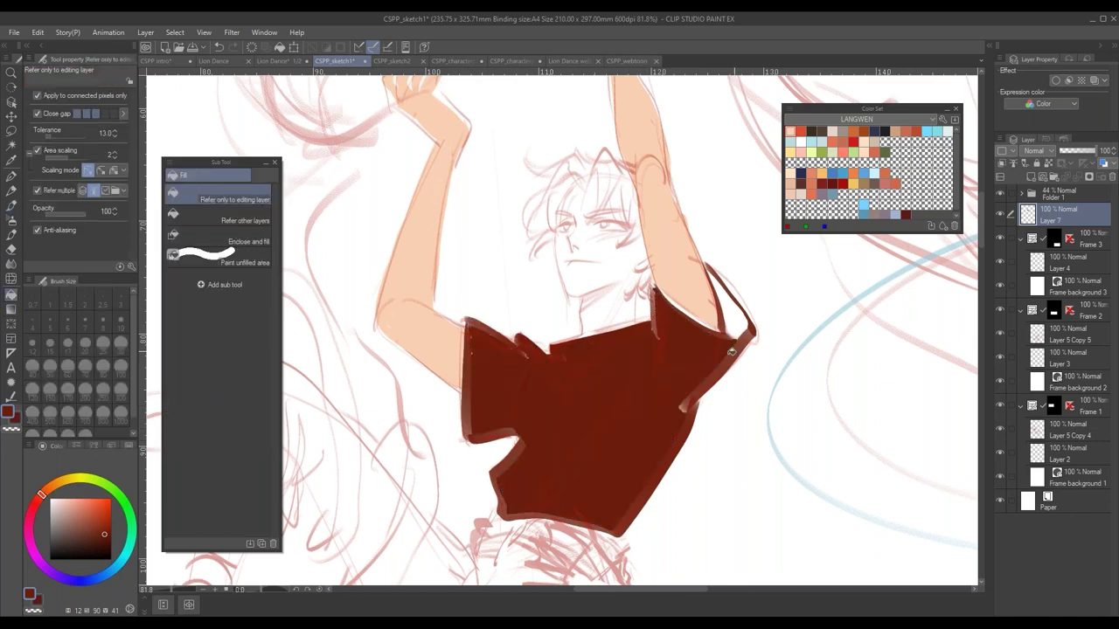
- Brush dark red over the unfilled gaps along the shirt's sleeves, collar and side edge
key(b)
mouse_move(704, 379)
mouse_down()
mouse_move(682, 410)
mouse_move(714, 365)
mouse_up()
drag(655, 318, 659, 336)
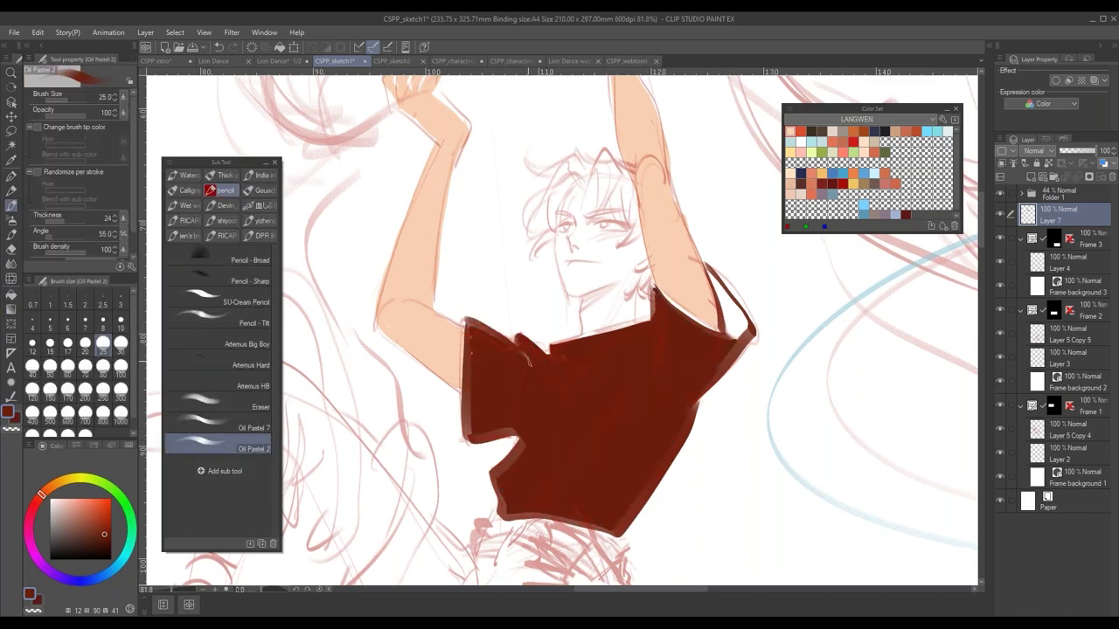
drag(529, 358, 522, 354)
mouse_move(470, 326)
mouse_down()
mouse_move(481, 429)
mouse_move(507, 427)
mouse_move(549, 452)
mouse_move(498, 481)
mouse_move(507, 514)
mouse_up()
- Switch to the CSPP_characterpainted1 file and hide its background artwork in Folder 6
scroll(639, 474, down, 3)
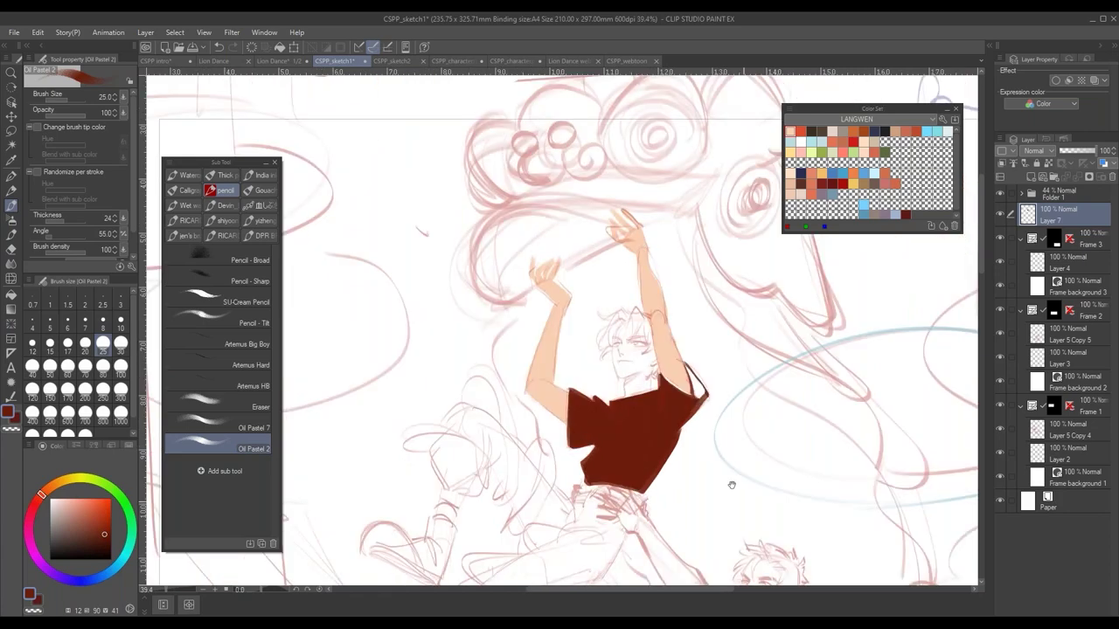
drag(731, 485, 639, 416)
scroll(638, 416, down, 4)
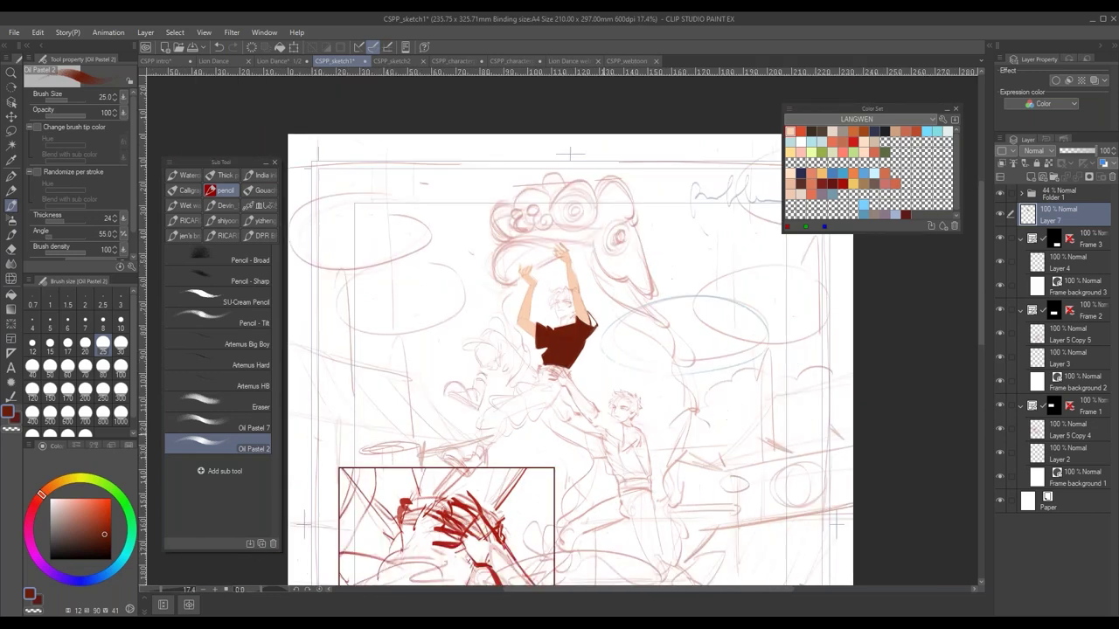
drag(598, 461, 598, 408)
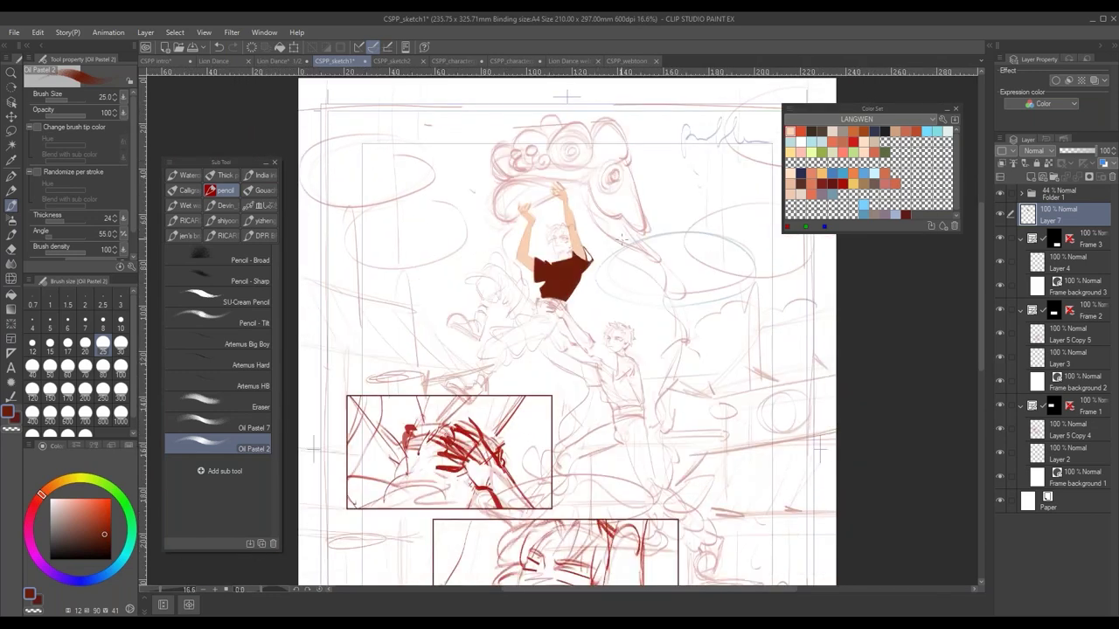
drag(516, 295, 504, 146)
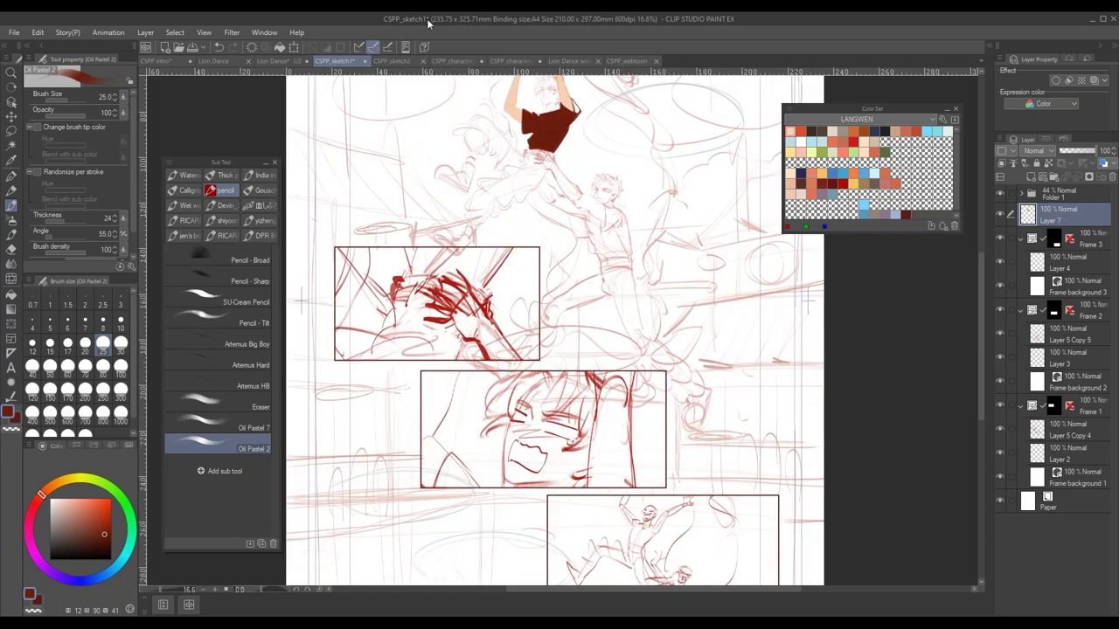
click(472, 63)
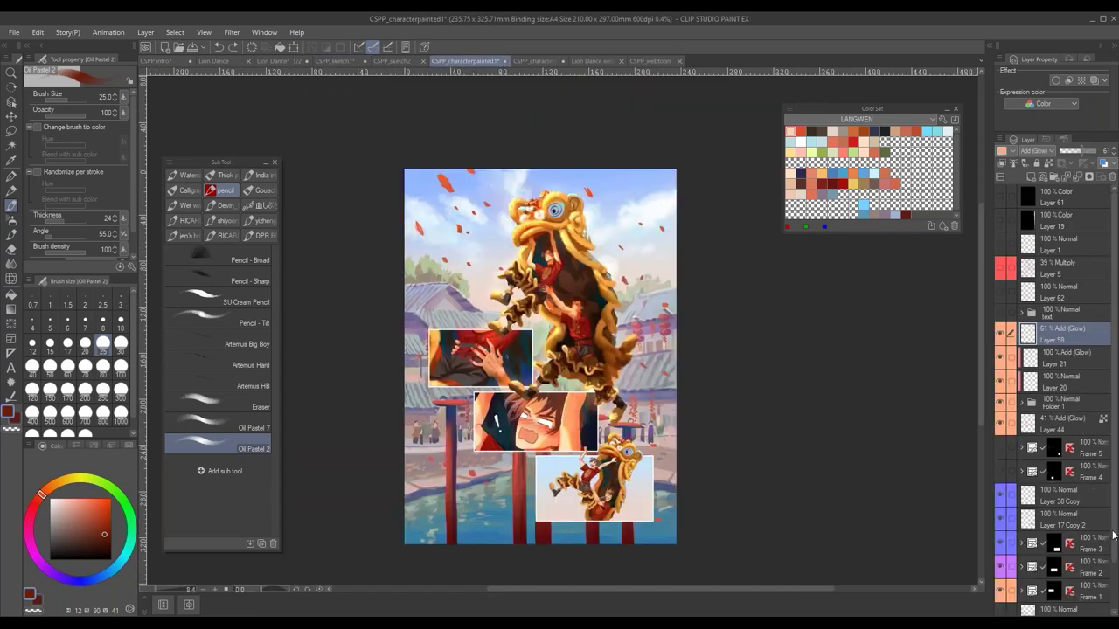
scroll(1049, 393, down, 2)
click(1005, 587)
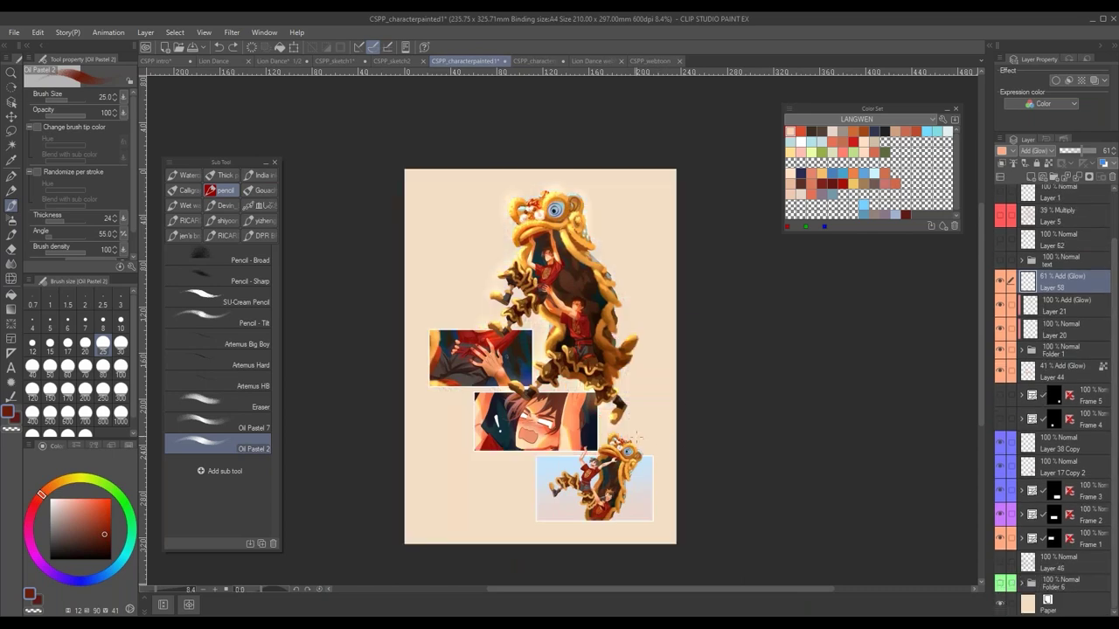
- Examine the painted lion dancers, the three panels and the organisation of the layer stack
scroll(633, 436, up, 2)
drag(668, 337, 680, 419)
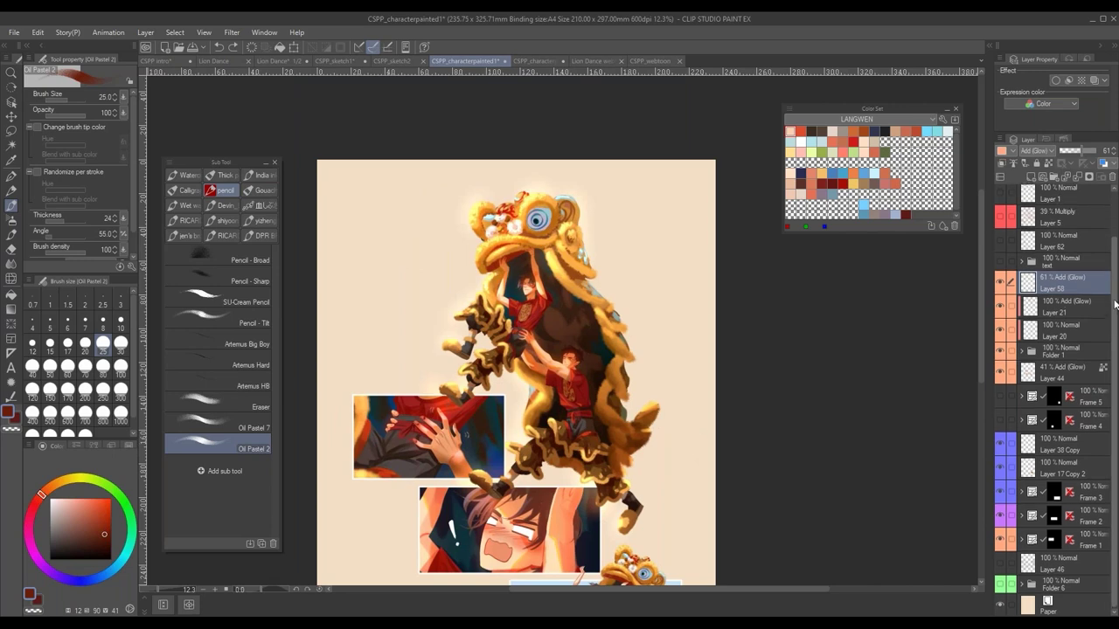
scroll(1053, 394, up, 1)
scroll(616, 346, up, 2)
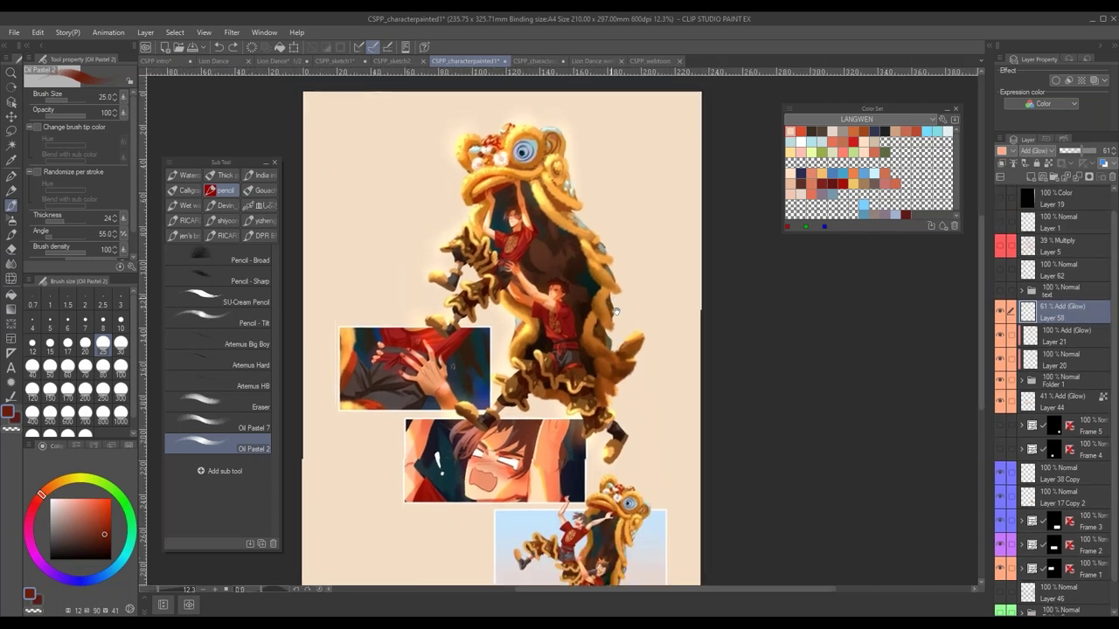
drag(644, 289, 664, 289)
drag(629, 359, 677, 286)
drag(685, 397, 671, 207)
scroll(684, 309, down, 2)
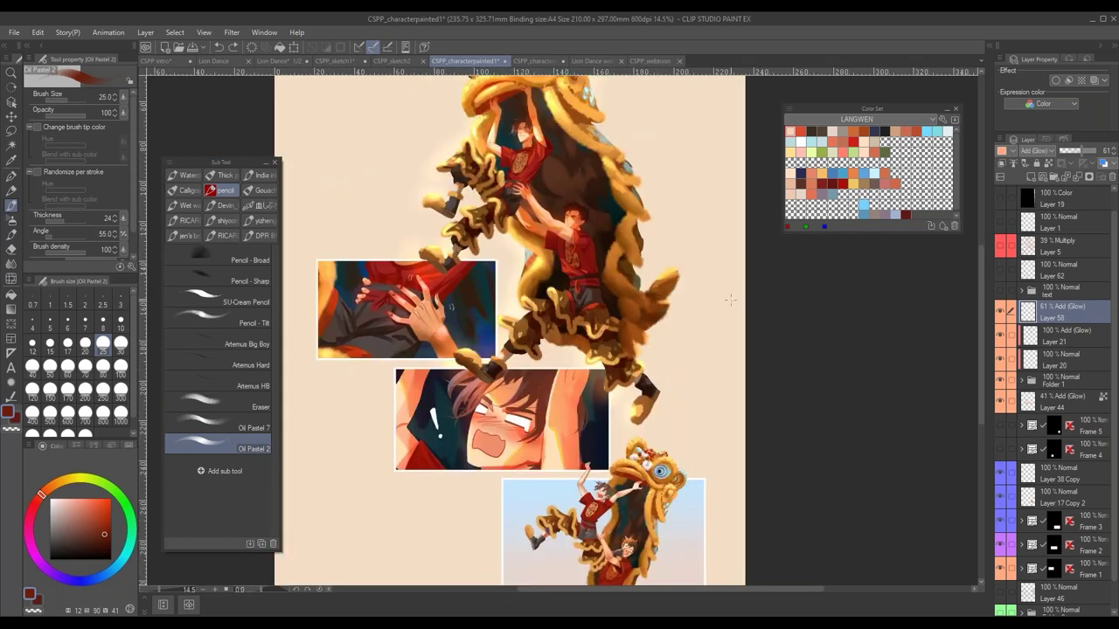
scroll(735, 311, up, 2)
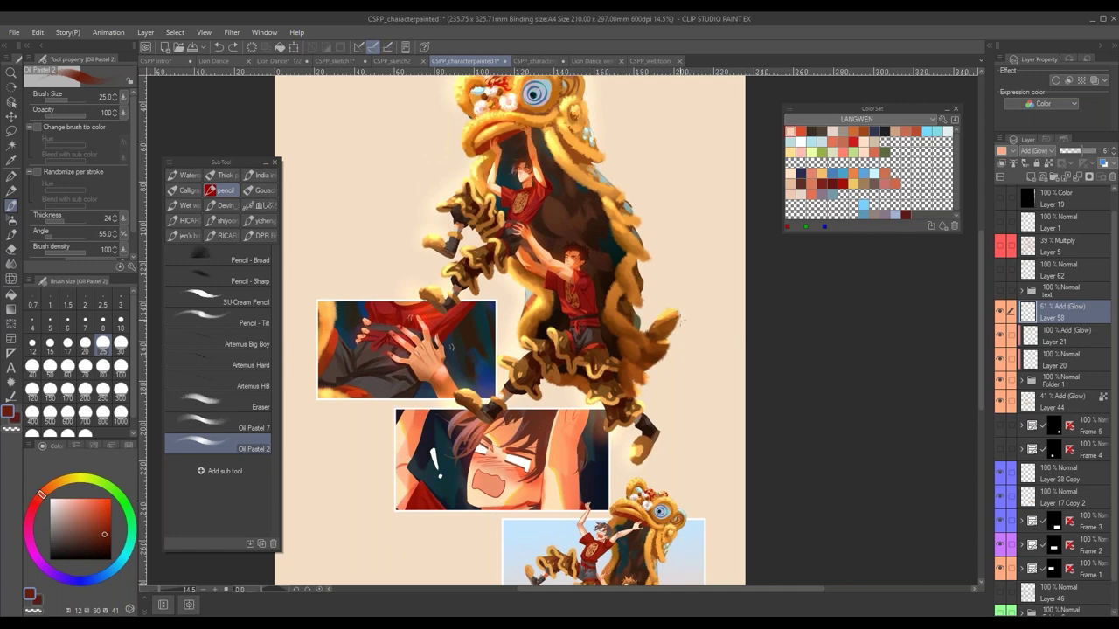
drag(715, 411, 694, 342)
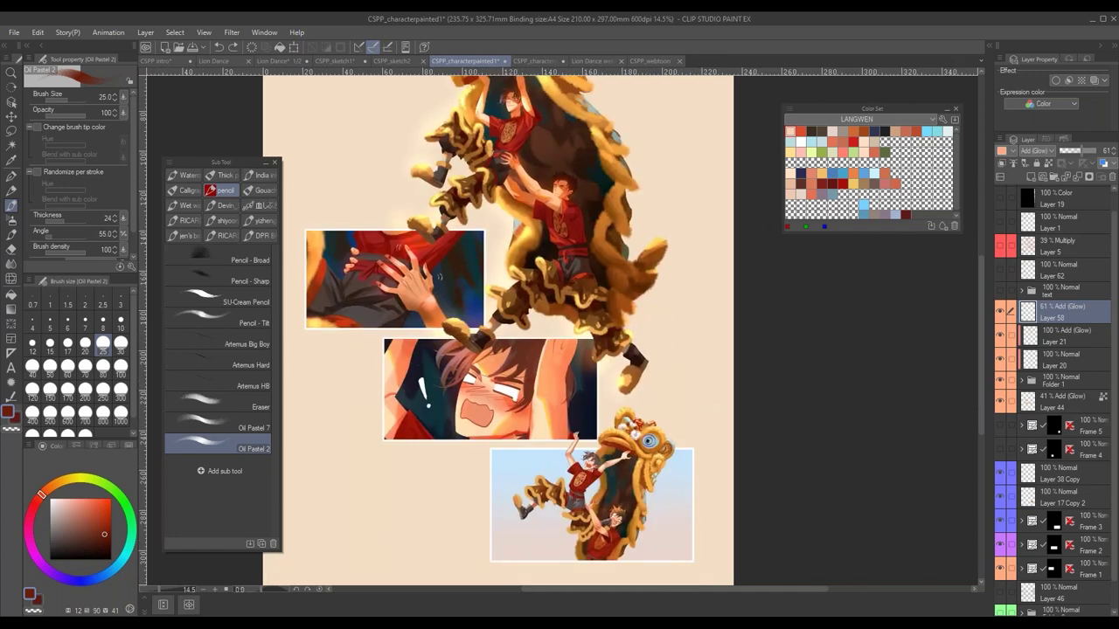
drag(685, 277, 750, 303)
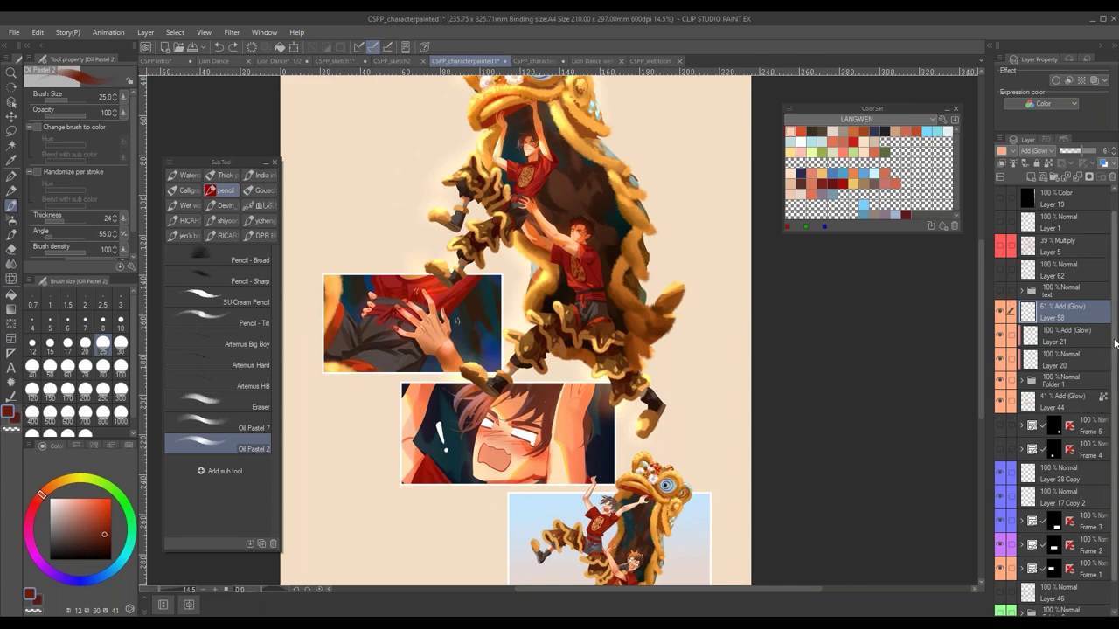
scroll(812, 476, down, 1)
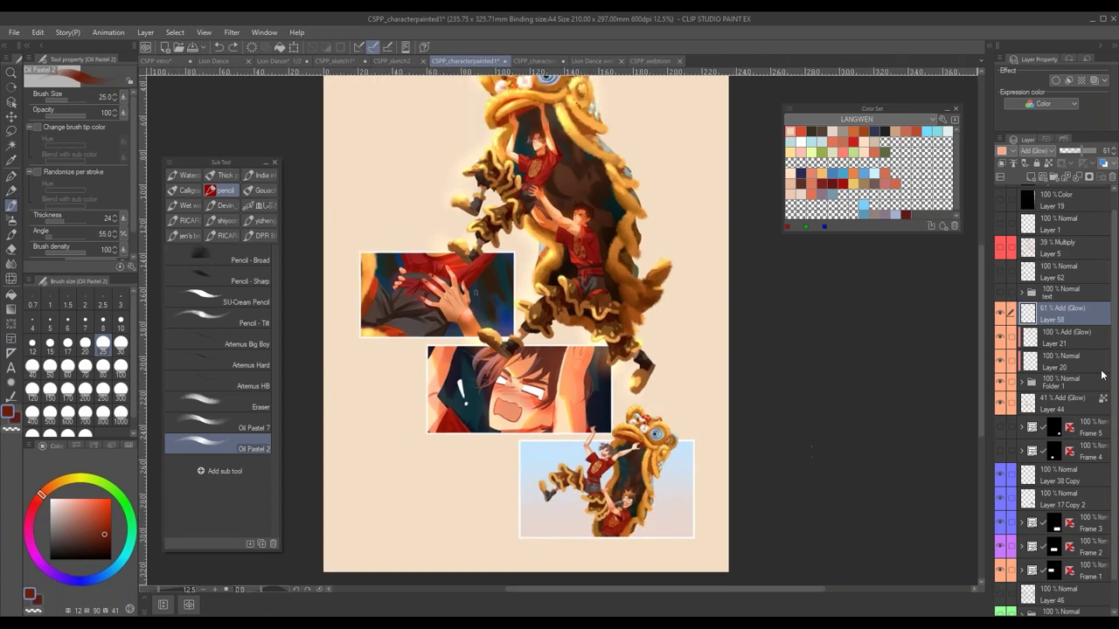
scroll(874, 489, down, 1)
scroll(1105, 332, down, 1)
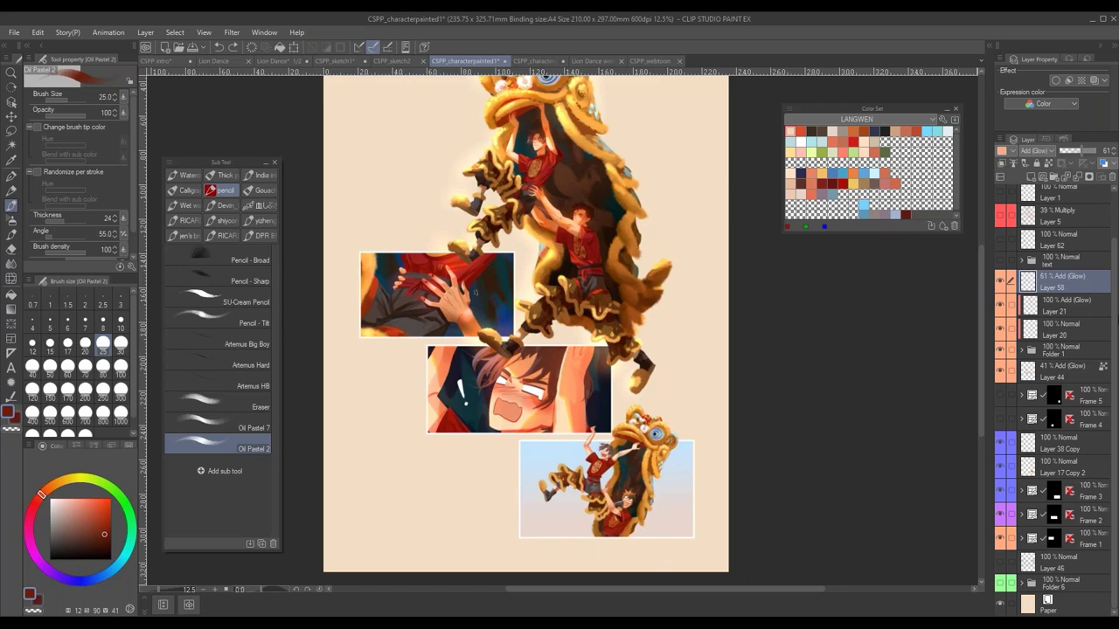
scroll(1116, 255, up, 2)
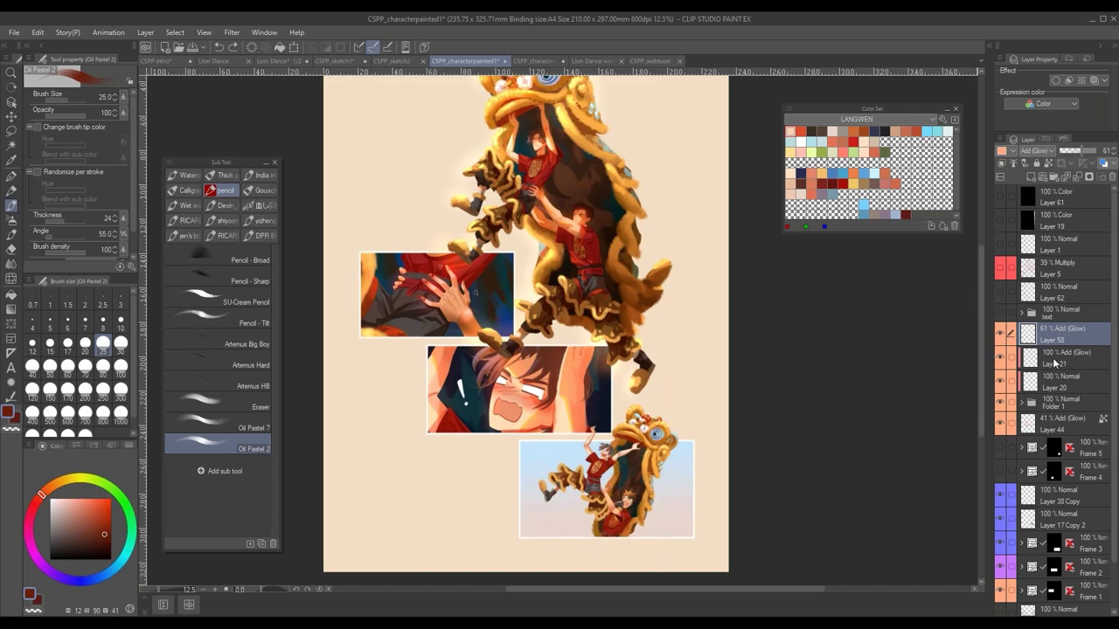
scroll(1057, 384, down, 2)
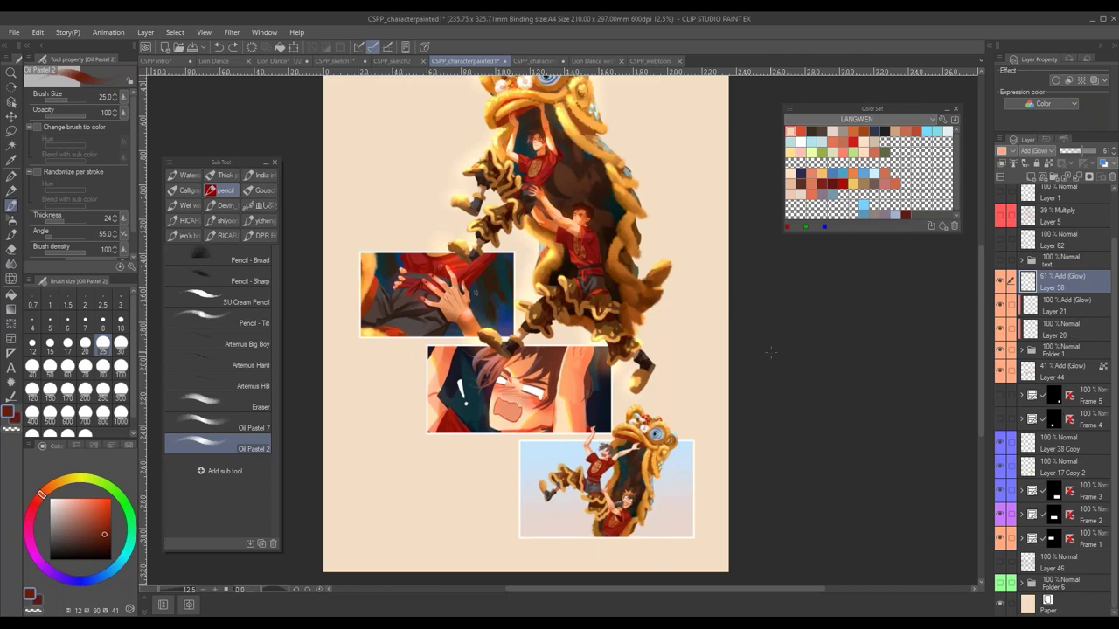
- Compare the page with Layer 58 and each of Frames 3, 2 and 1 hidden and shown
scroll(725, 424, down, 2)
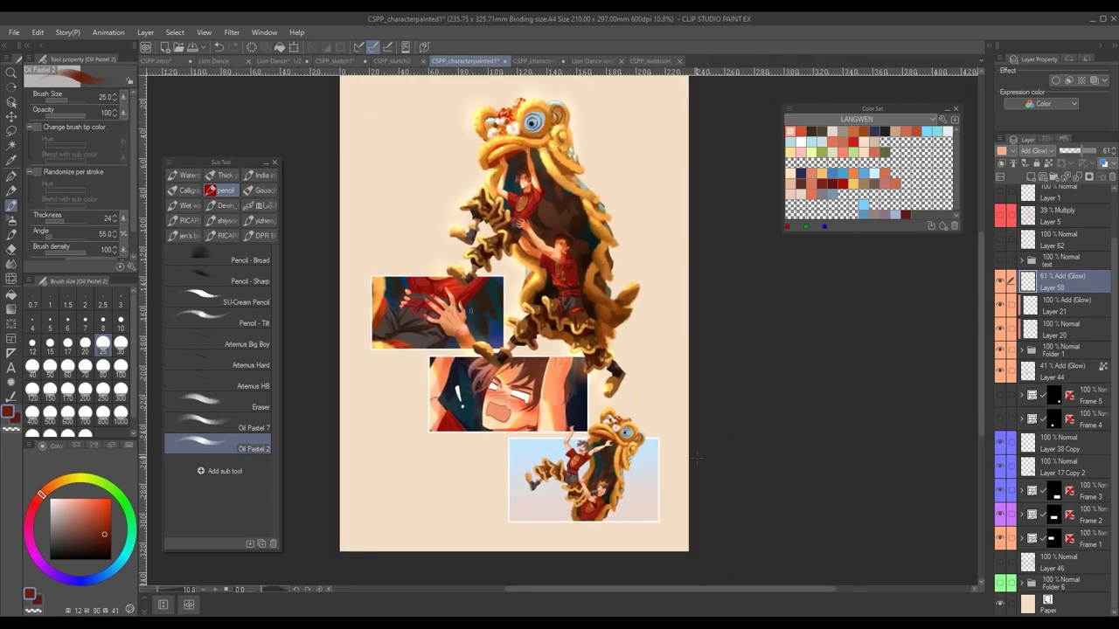
drag(696, 435, 689, 459)
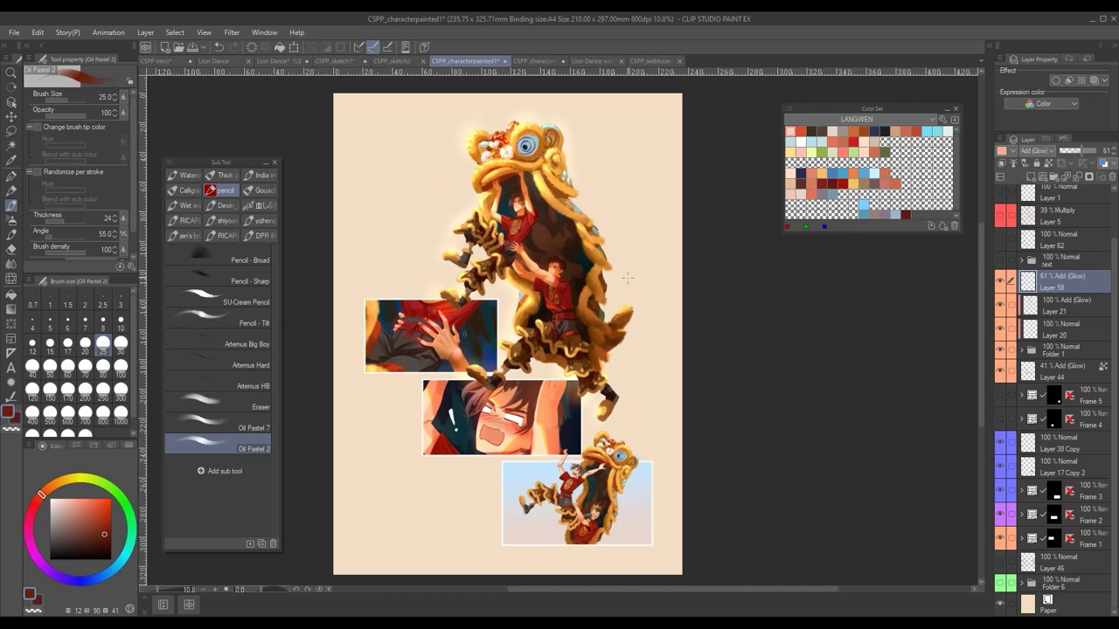
click(1000, 277)
click(1000, 280)
click(1000, 489)
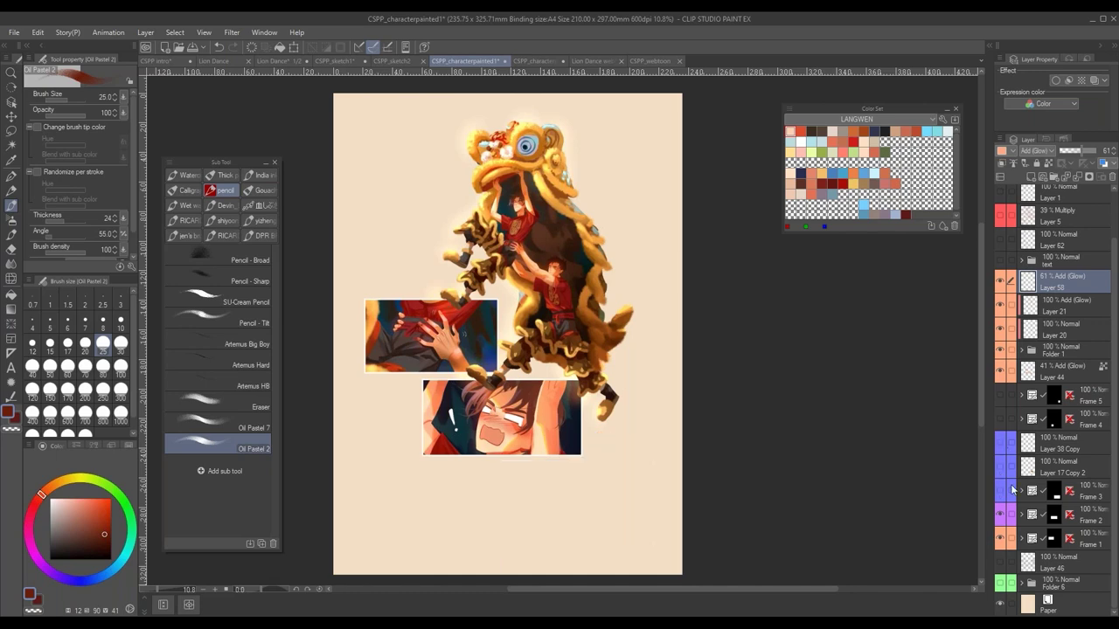
click(1000, 490)
click(1002, 517)
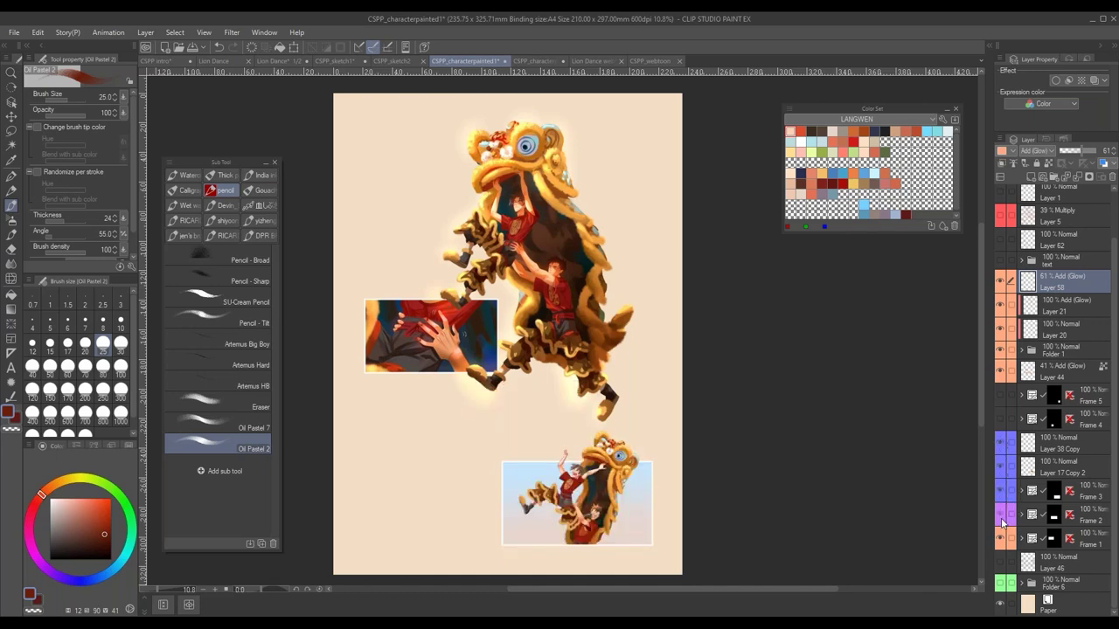
click(1002, 521)
click(1002, 542)
click(1002, 542)
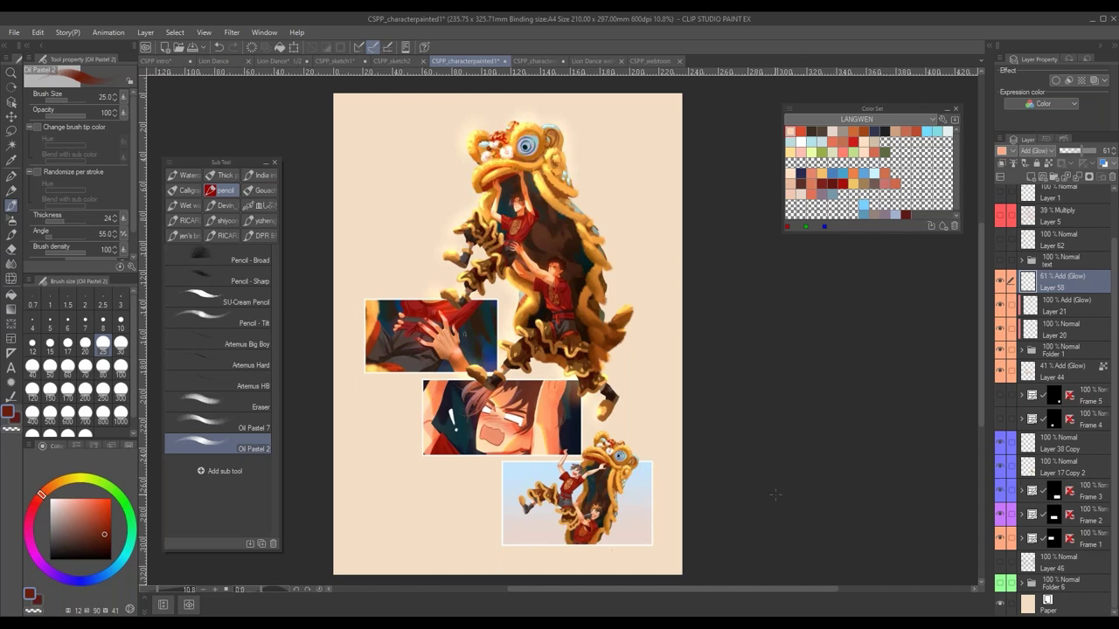
- Hide Layer 38 Copy and Layer 17 Copy 2, which extend the artwork beyond the third panel's border
drag(610, 528, 758, 545)
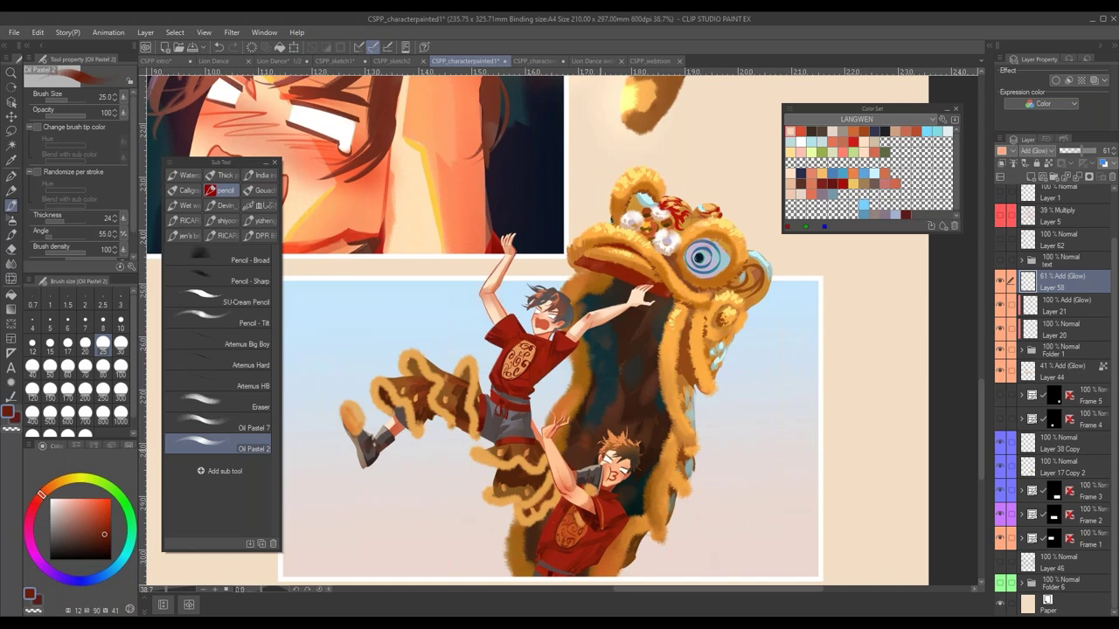
drag(817, 481, 844, 448)
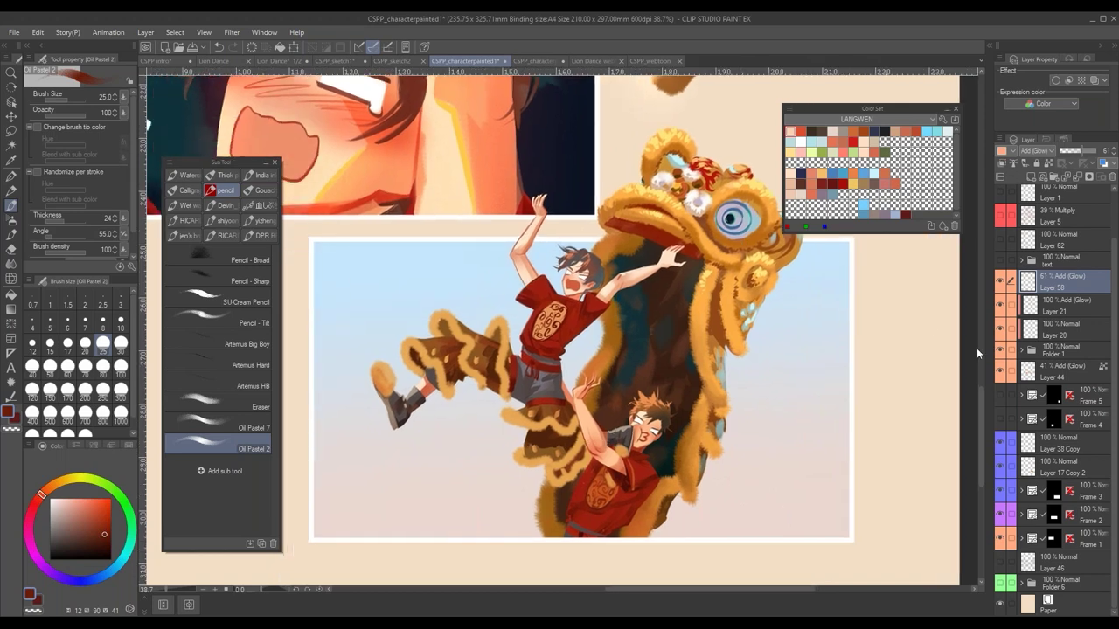
ctrl+shift+click(739, 210)
click(1000, 446)
click(1000, 467)
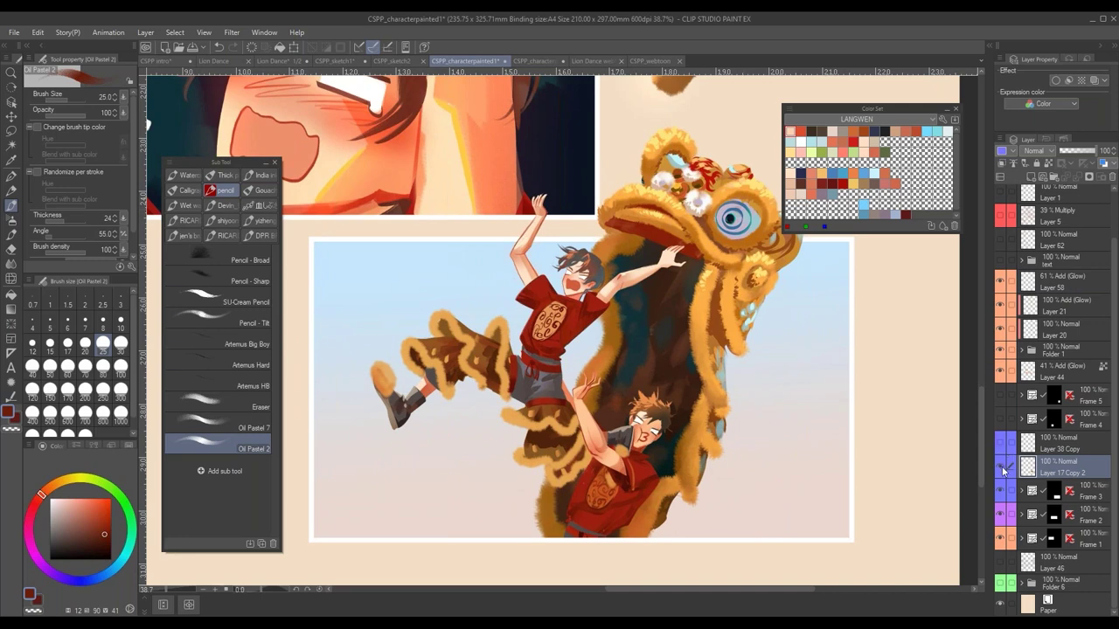
drag(769, 349, 795, 395)
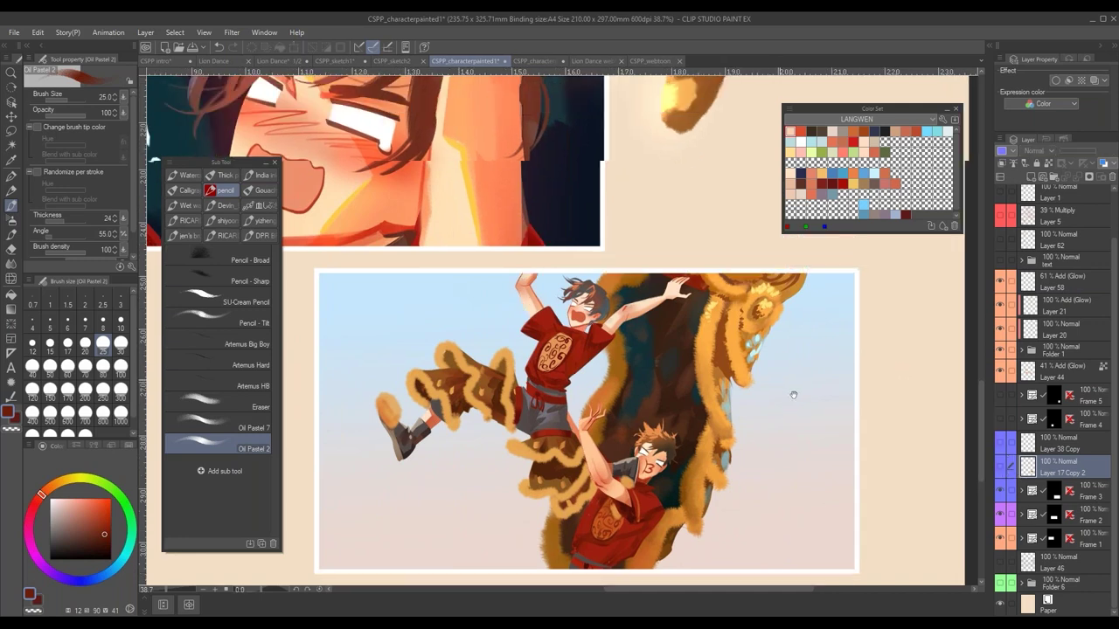
- Try to extend the third panel's frame border upward around the lion head, then undo it
ctrl+click(686, 290)
drag(609, 281, 609, 163)
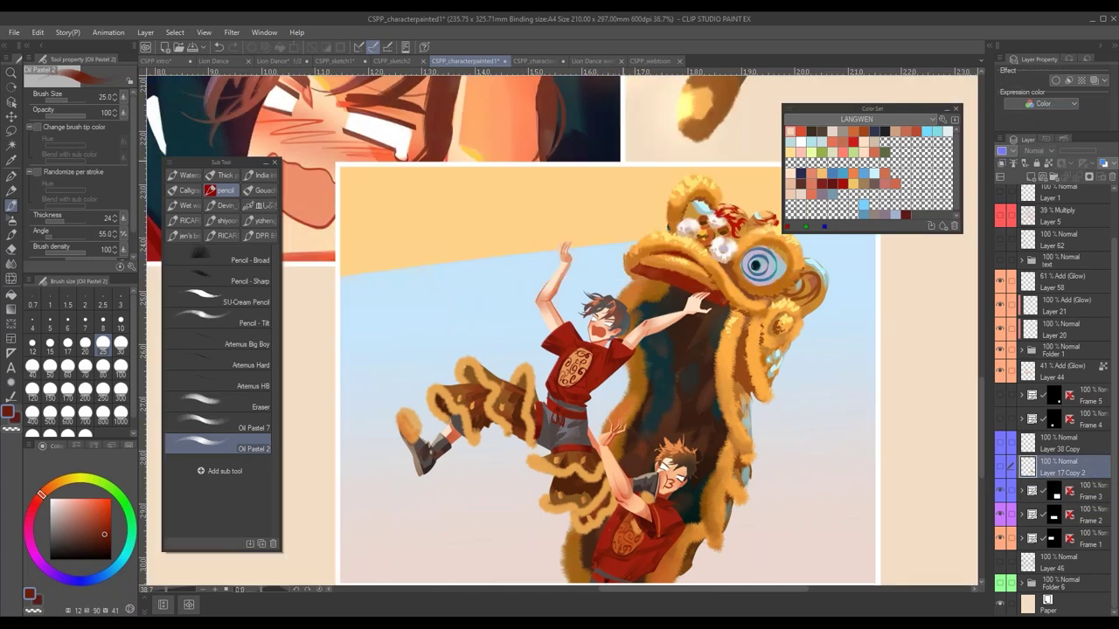
drag(713, 445, 699, 428)
key(ctrl+z)
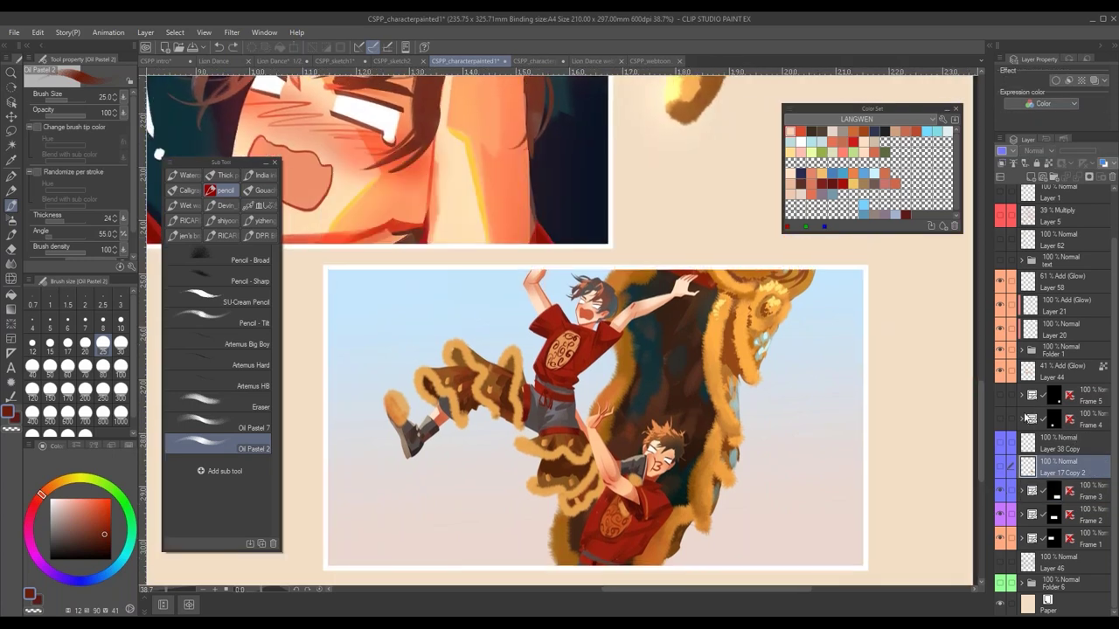
- Show Layer 38 Copy and Layer 17 Copy 2 again over the third panel
key(m)
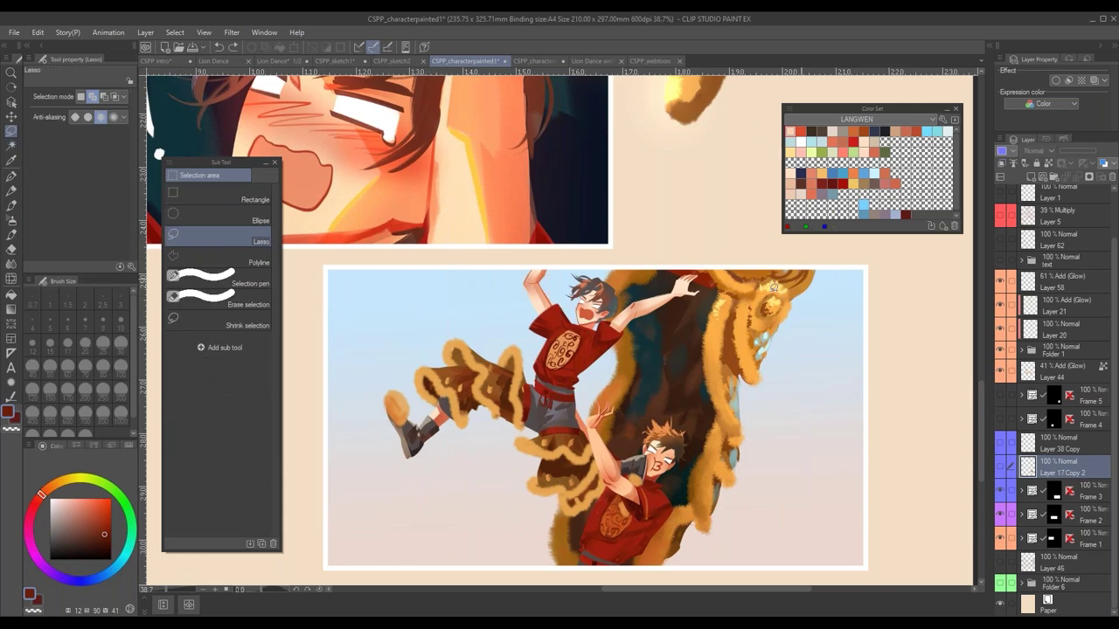
click(1001, 444)
click(1002, 466)
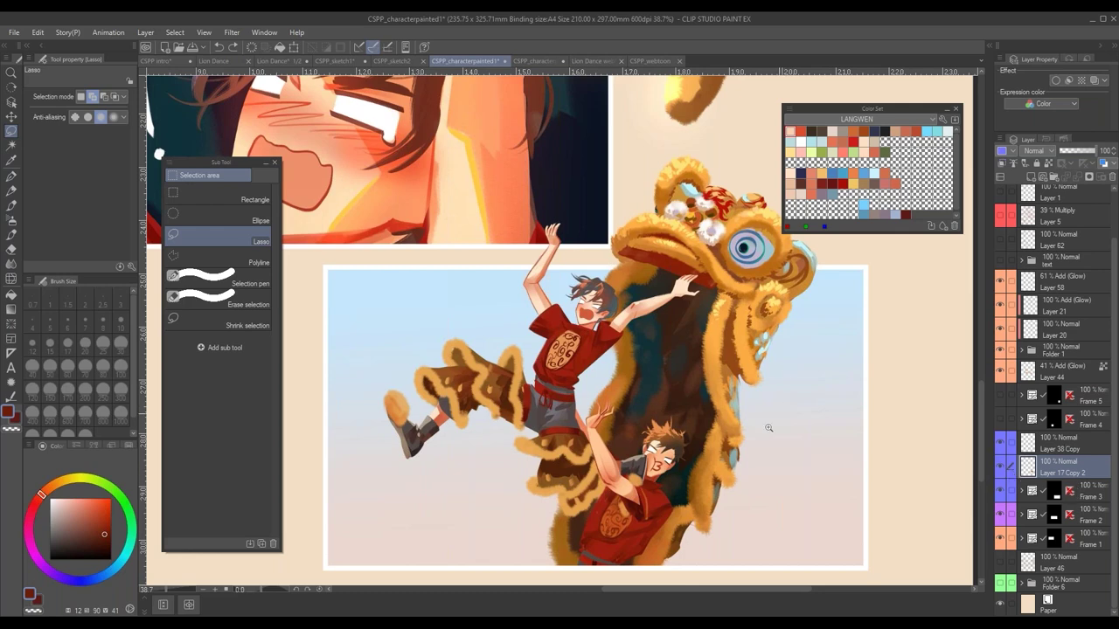
scroll(768, 427, down, 3)
scroll(725, 489, down, 1)
scroll(721, 490, down, 2)
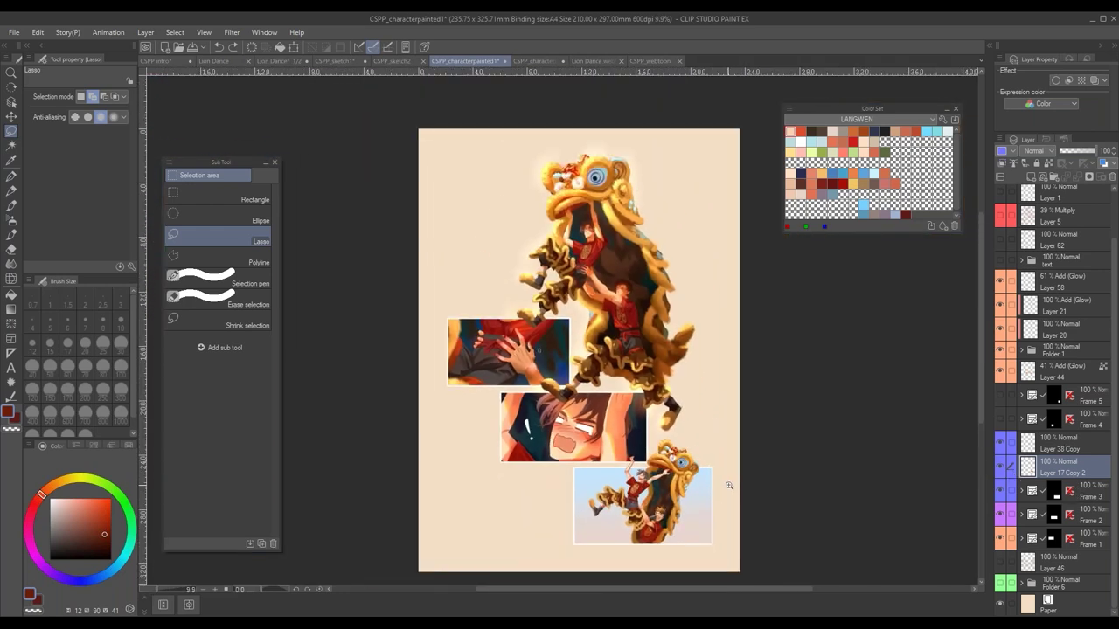
- Show the rough background sketch on the Multiply layer, Layer 5, and examine it across the page
scroll(1108, 243, up, 3)
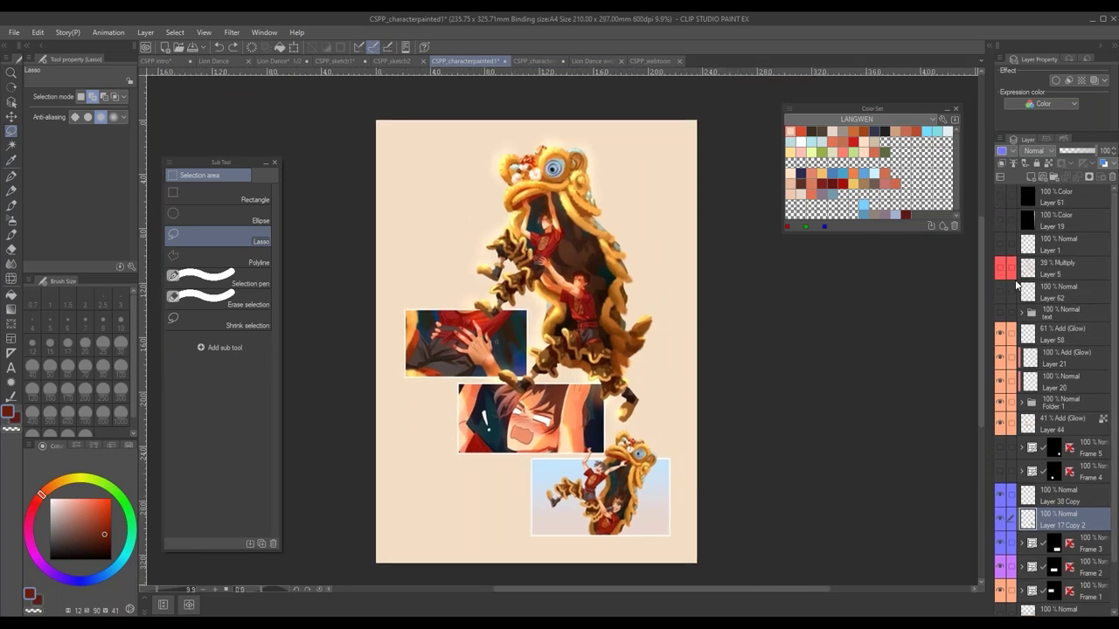
click(1002, 269)
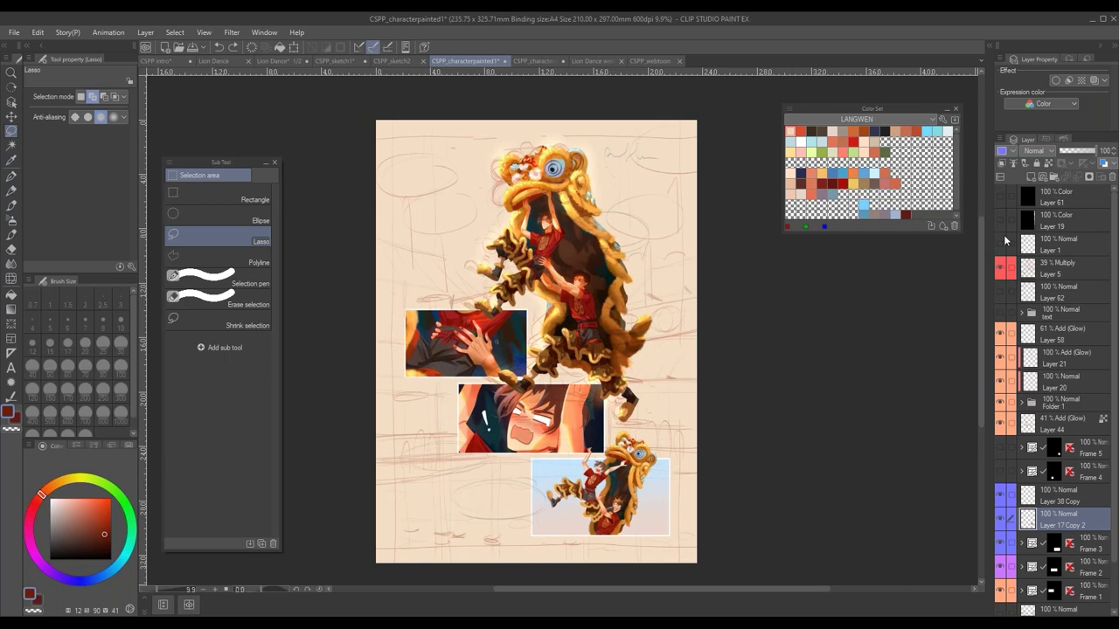
scroll(648, 408, up, 1)
scroll(649, 408, up, 1)
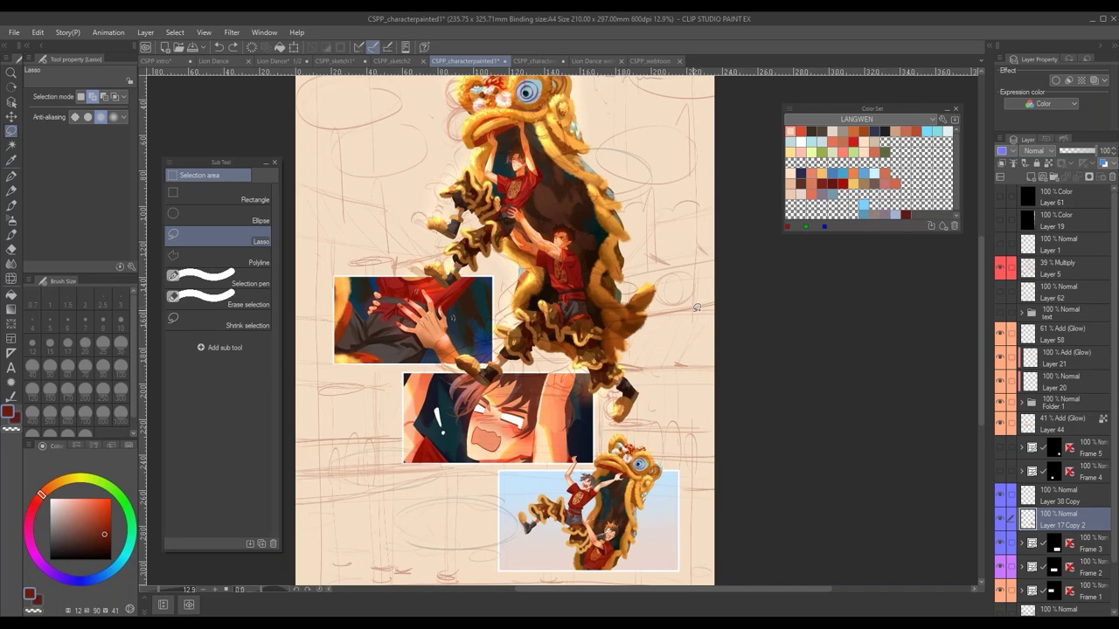
drag(704, 366, 726, 396)
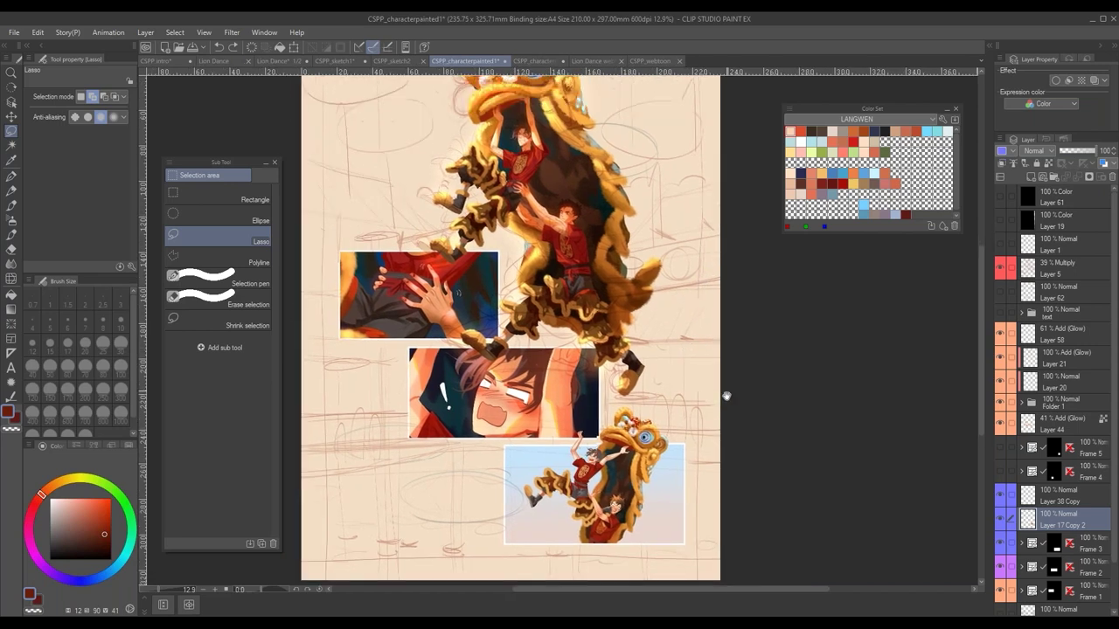
scroll(725, 396, down, 2)
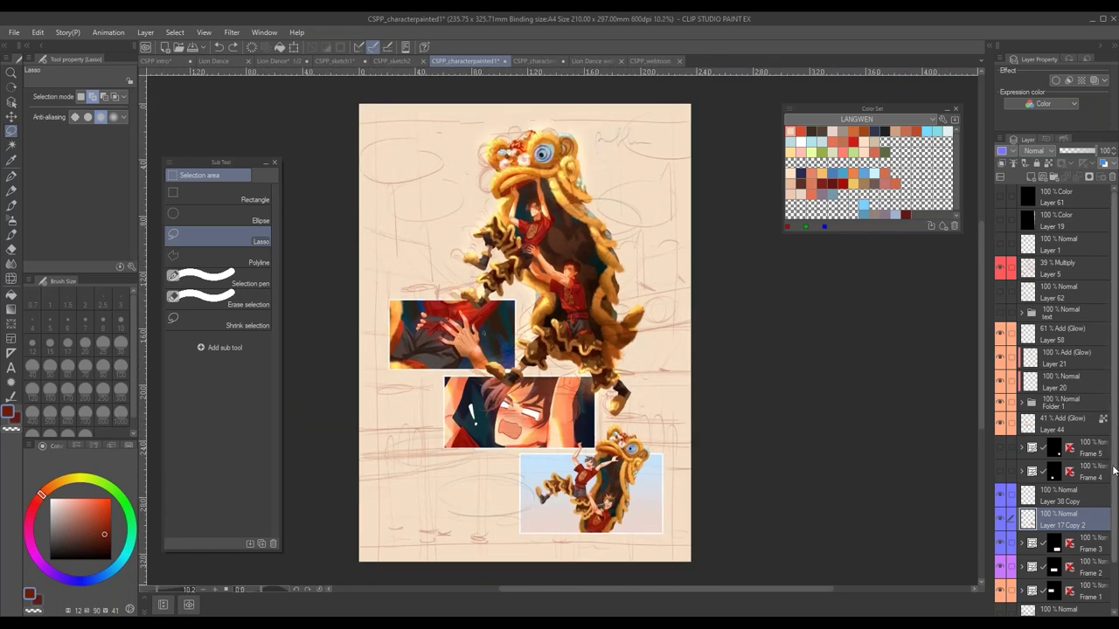
- Swap the rough sketch for the cleaner building lines on Layer 46 and hide all the panel layers
scroll(1103, 541, down, 2)
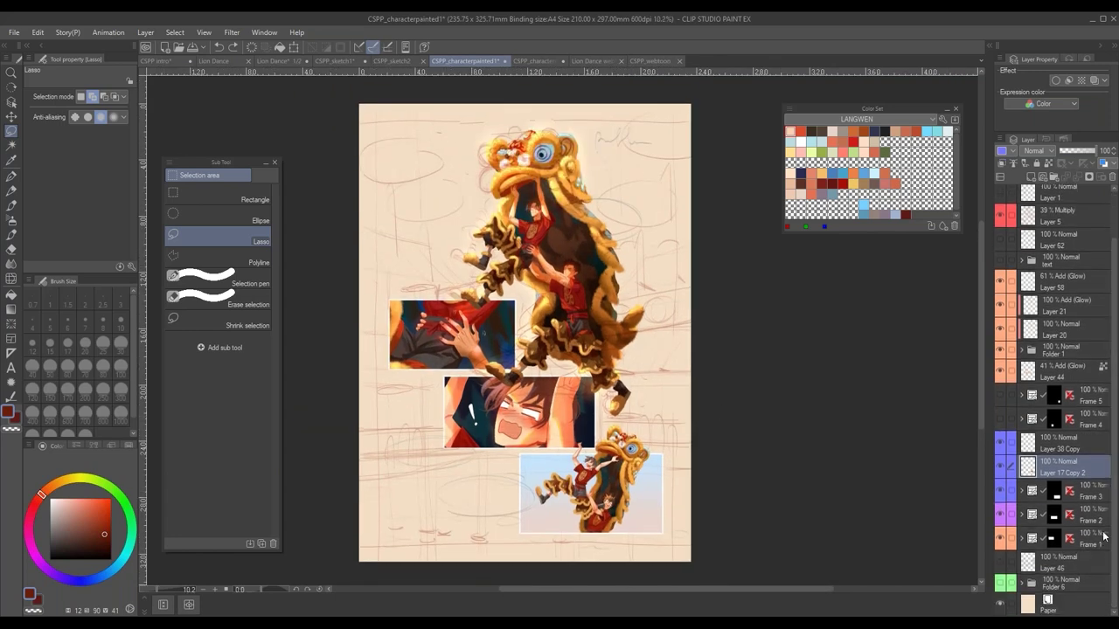
click(999, 216)
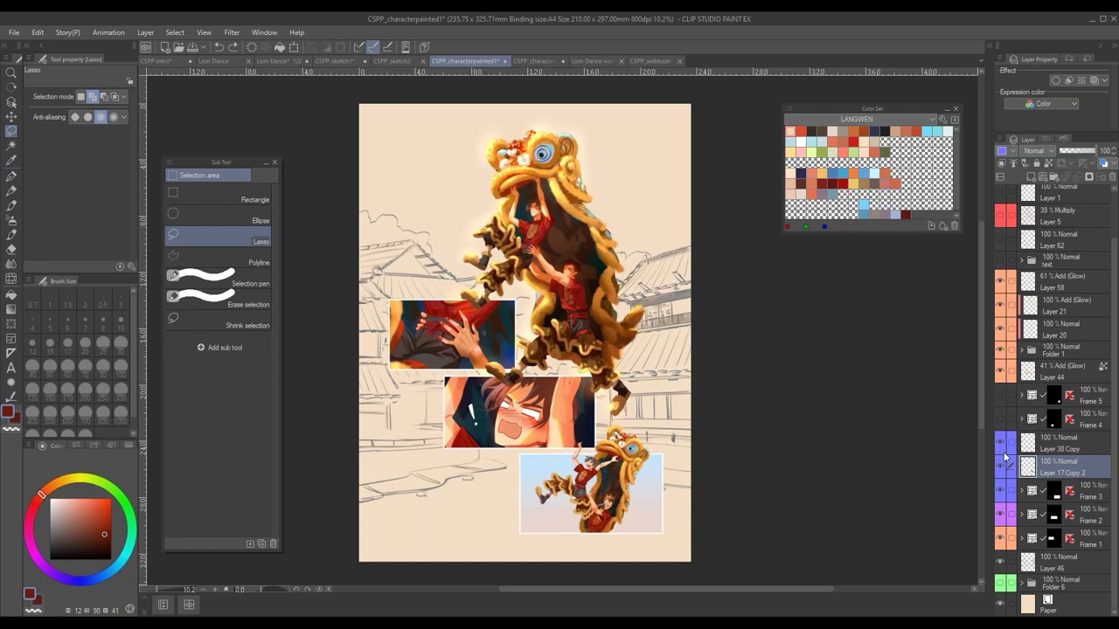
drag(1002, 444, 1004, 539)
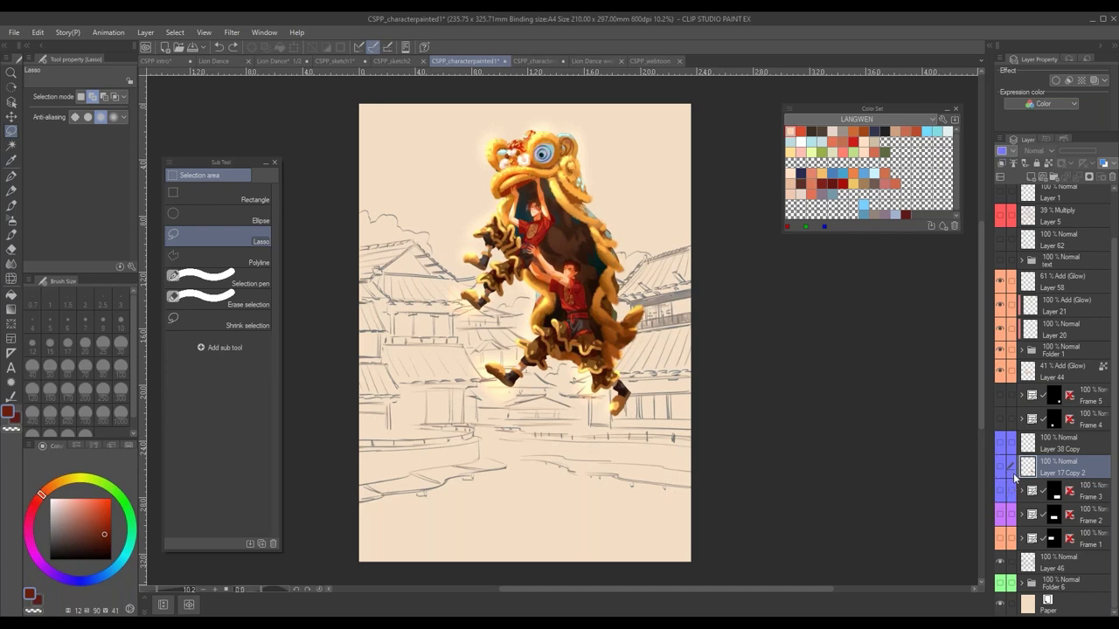
drag(1000, 539, 998, 530)
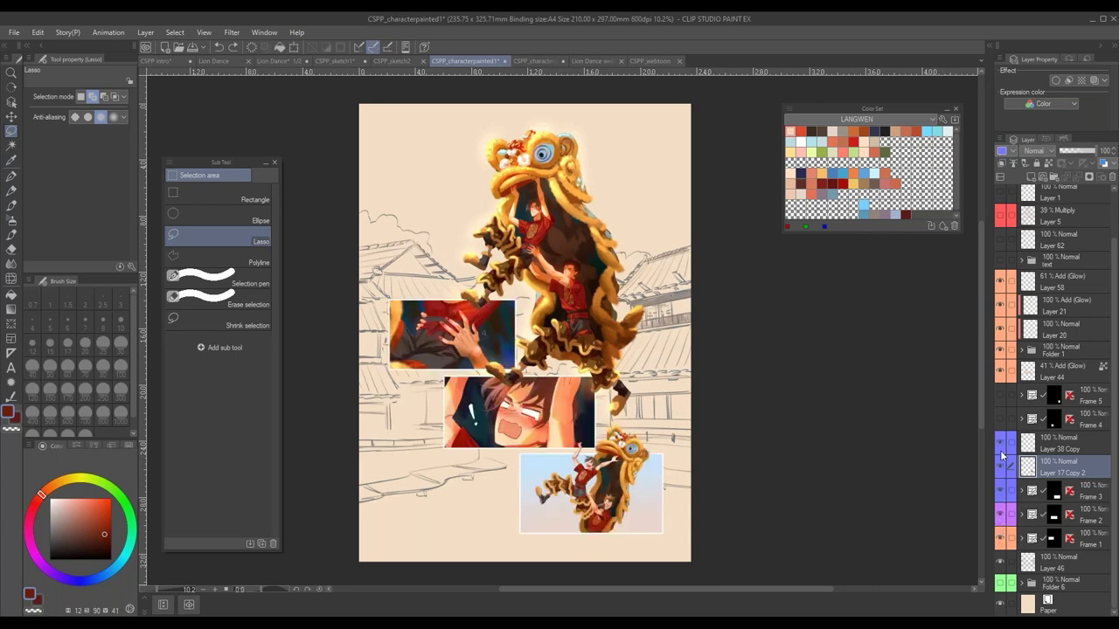
drag(999, 443, 999, 533)
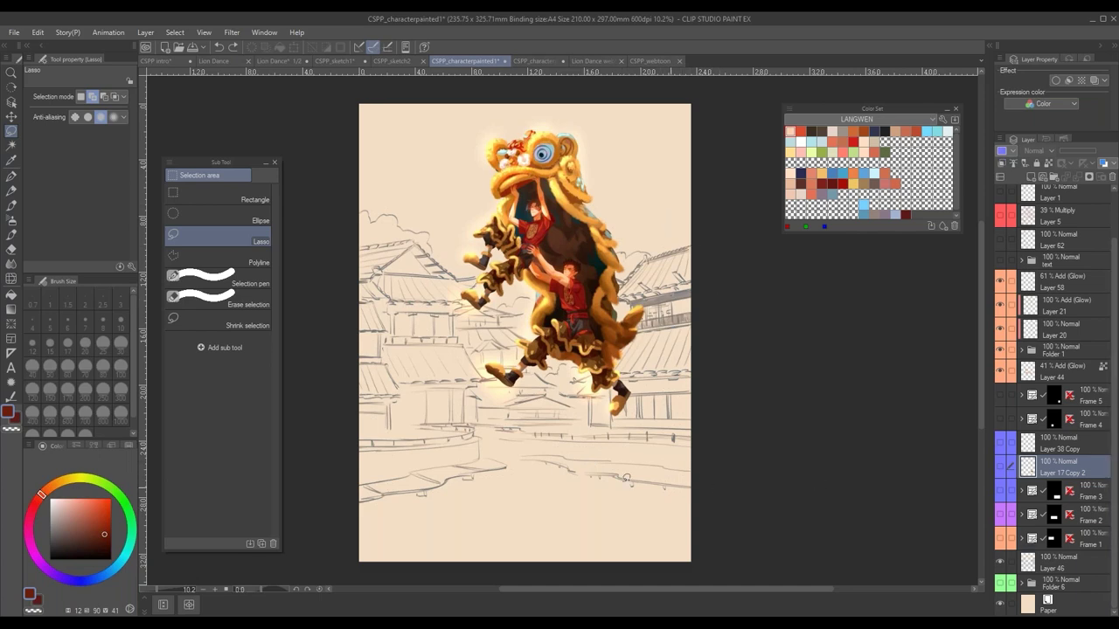
- Hide the Layer 46 line drawing and show the painted background in Folder 6
scroll(594, 485, up, 3)
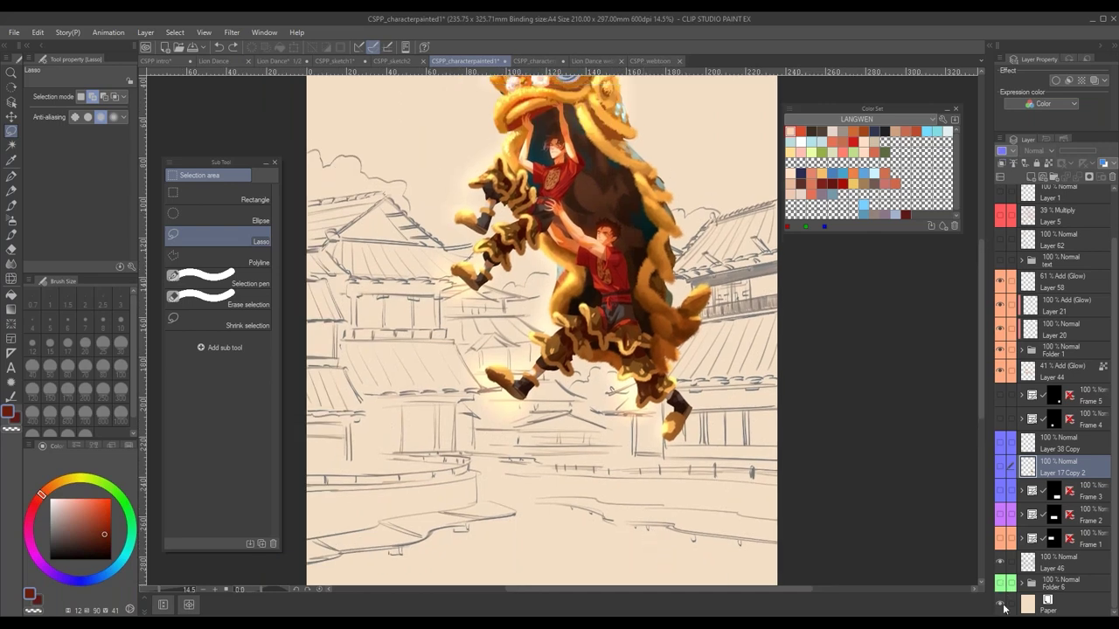
click(1000, 560)
click(999, 581)
scroll(742, 437, down, 4)
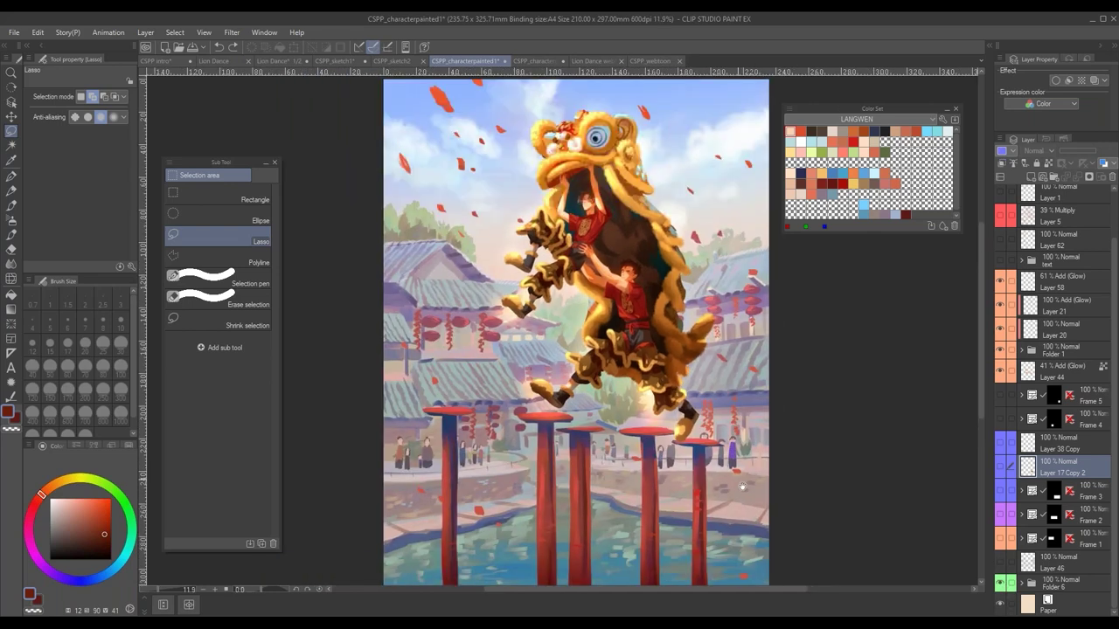
drag(693, 472, 689, 475)
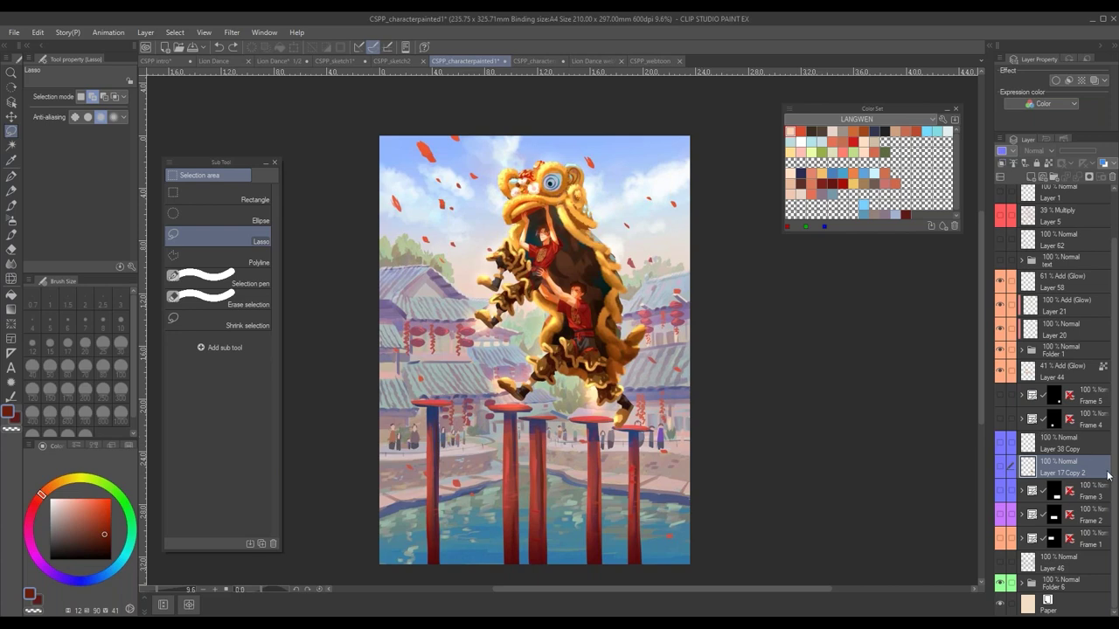
- Show the three panel frames and their two overlapping artwork layers over the painted background
scroll(1108, 393, up, 2)
scroll(716, 419, up, 1)
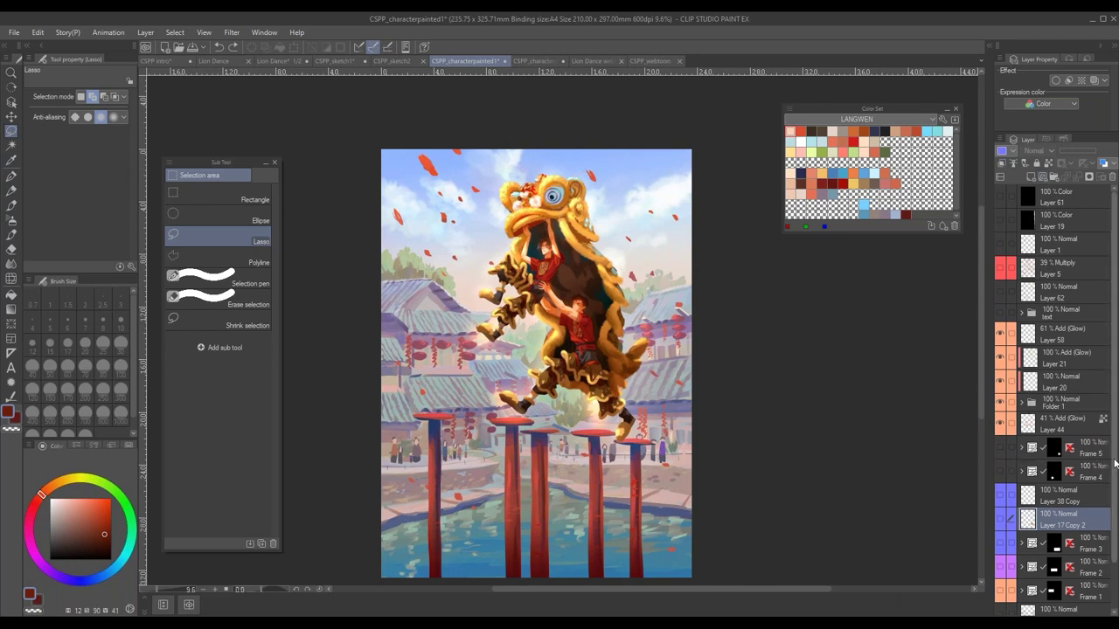
scroll(1115, 463, down, 2)
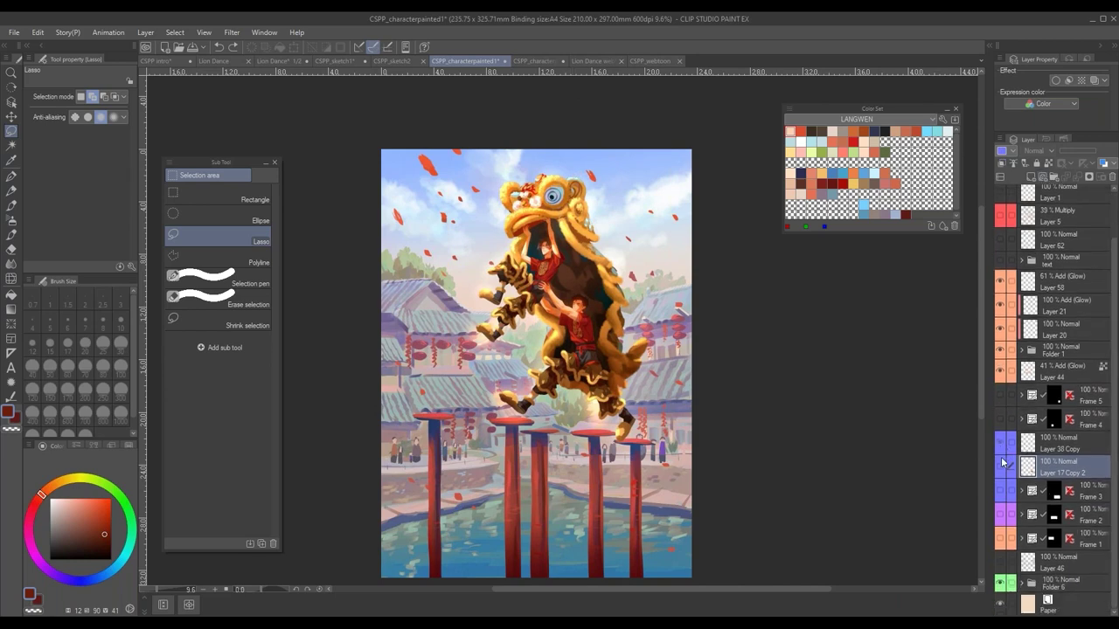
drag(1003, 463, 1006, 538)
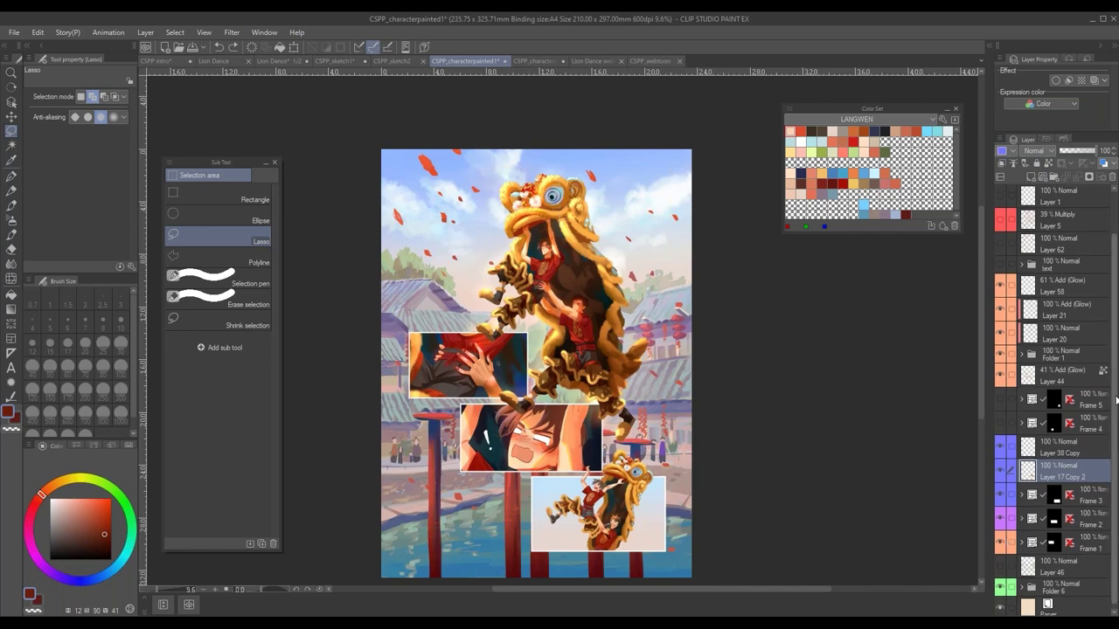
- Add a new layer at the top of the layer stack and pick black as the drawing color
scroll(1110, 299, up, 2)
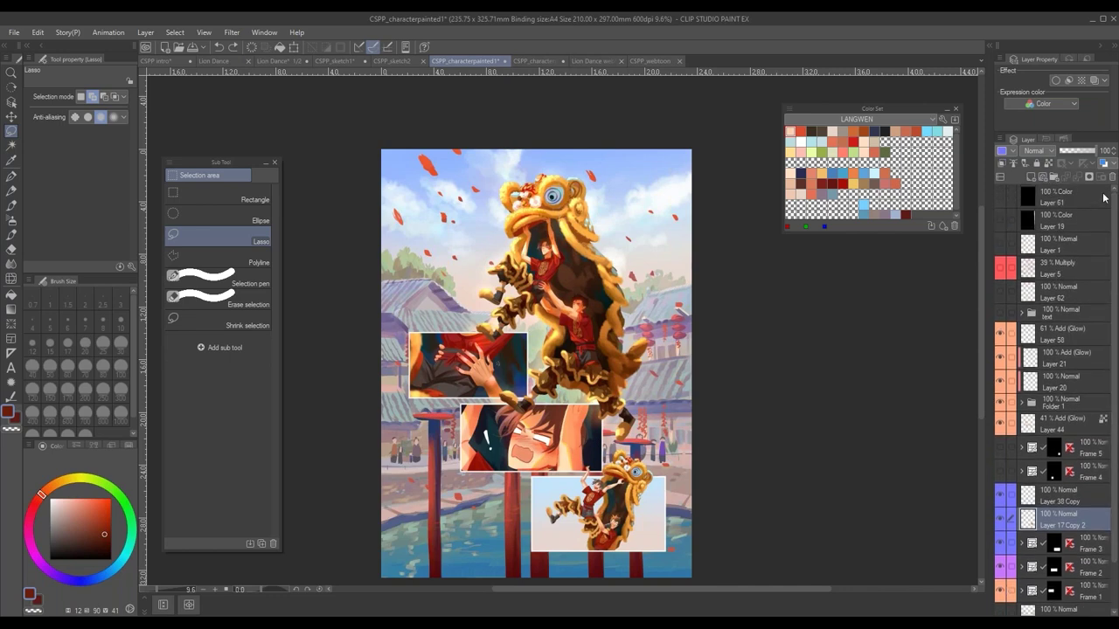
click(1030, 177)
drag(1060, 521, 1059, 189)
drag(87, 533, 183, 565)
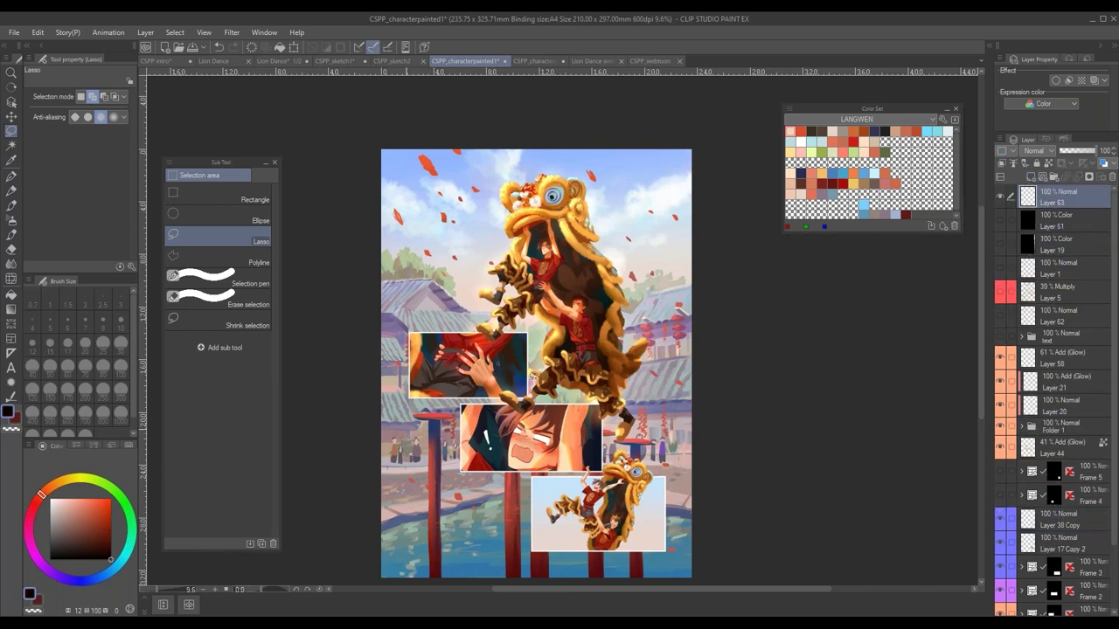
- Cover the new layer with a black Foreground to transparent gradient and set its blending mode to Color
key(g)
drag(673, 350, 761, 342)
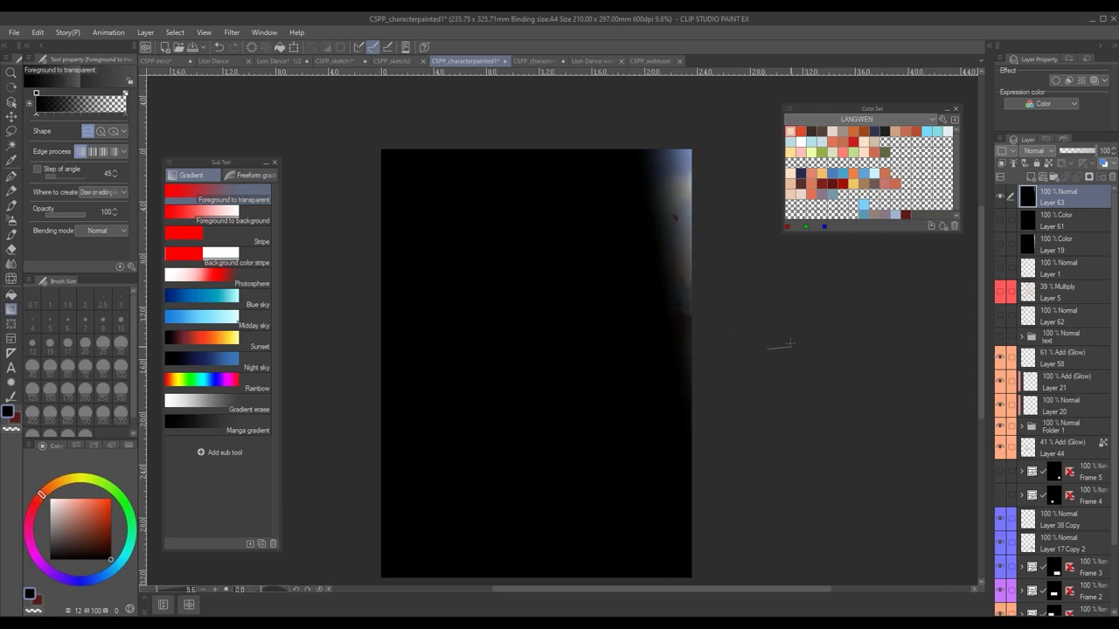
click(1034, 150)
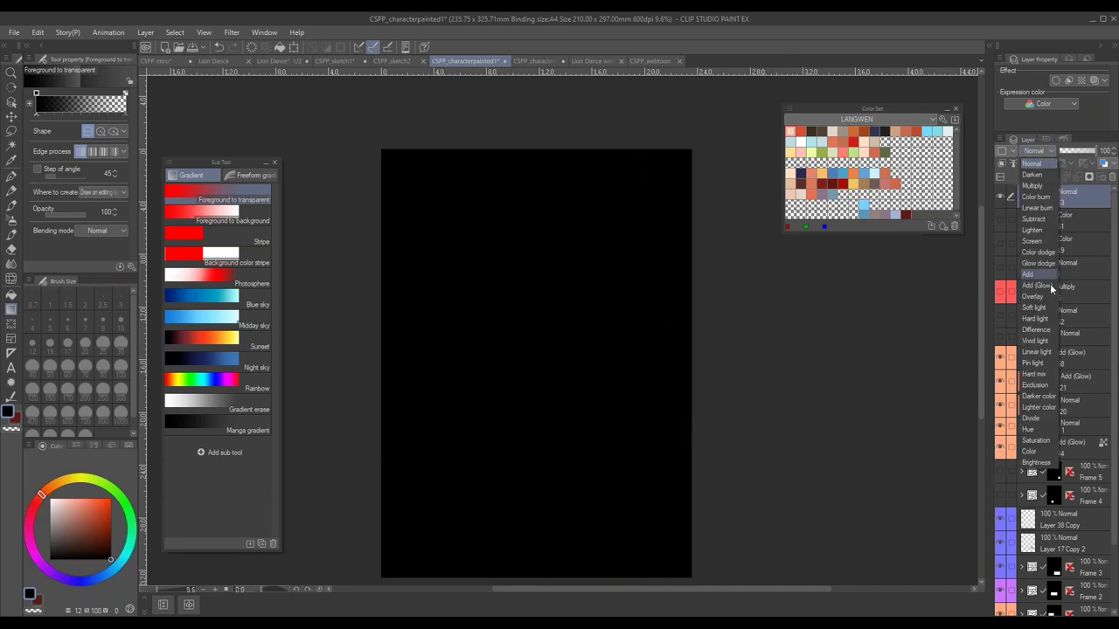
click(1031, 451)
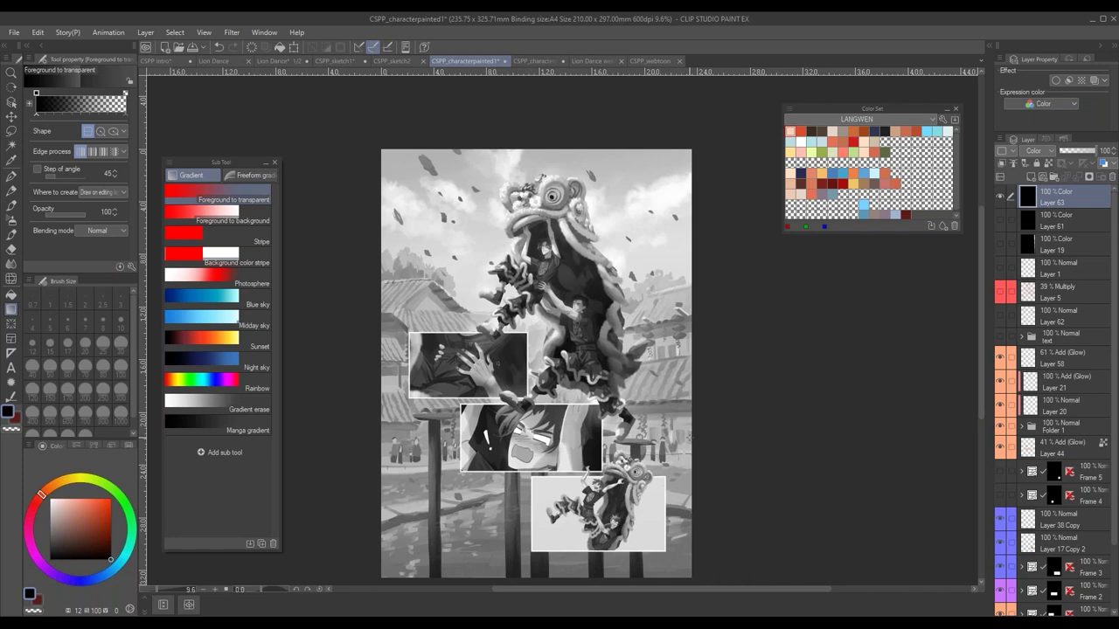
- Examine the grayscale page's values at thumbnail size and closer up, and hide Layer 63 to return to color
drag(627, 308, 574, 288)
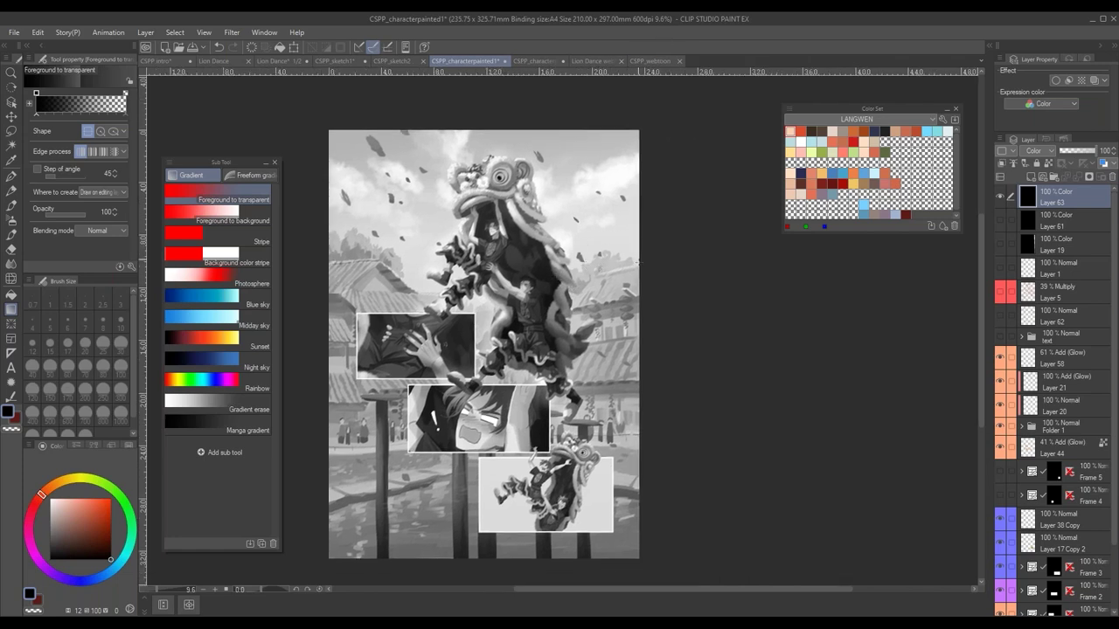
scroll(628, 266, down, 8)
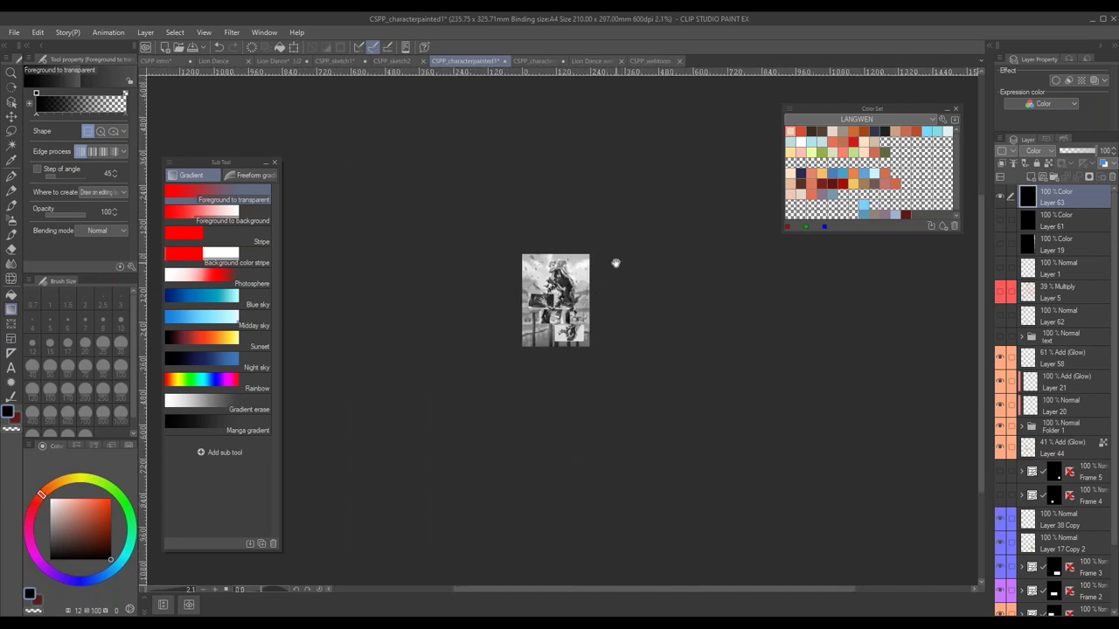
scroll(615, 263, down, 2)
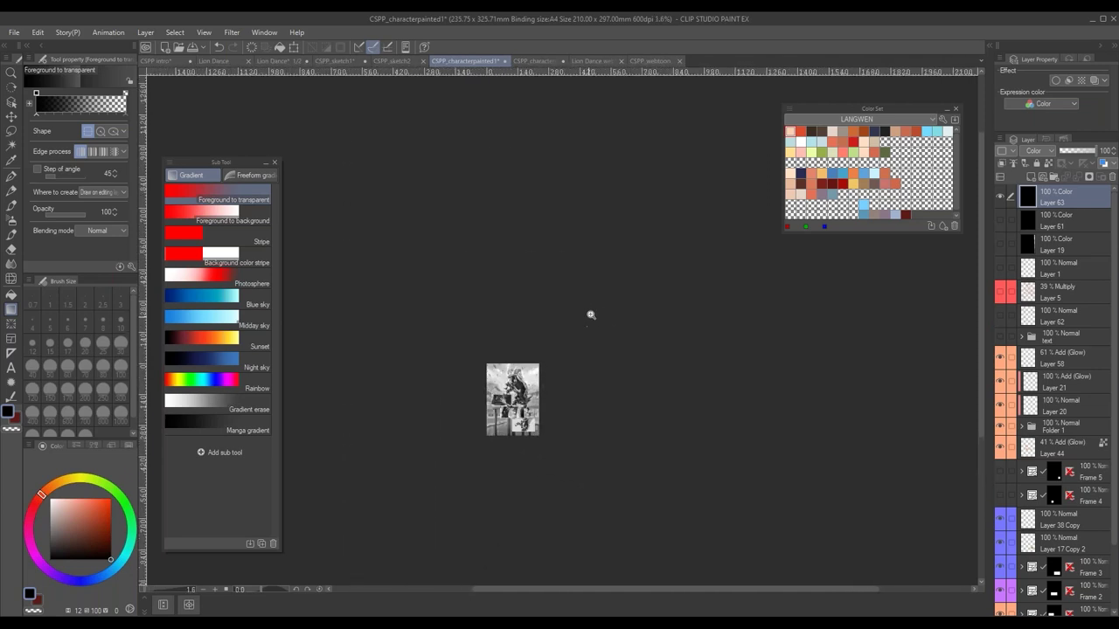
scroll(601, 301, up, 5)
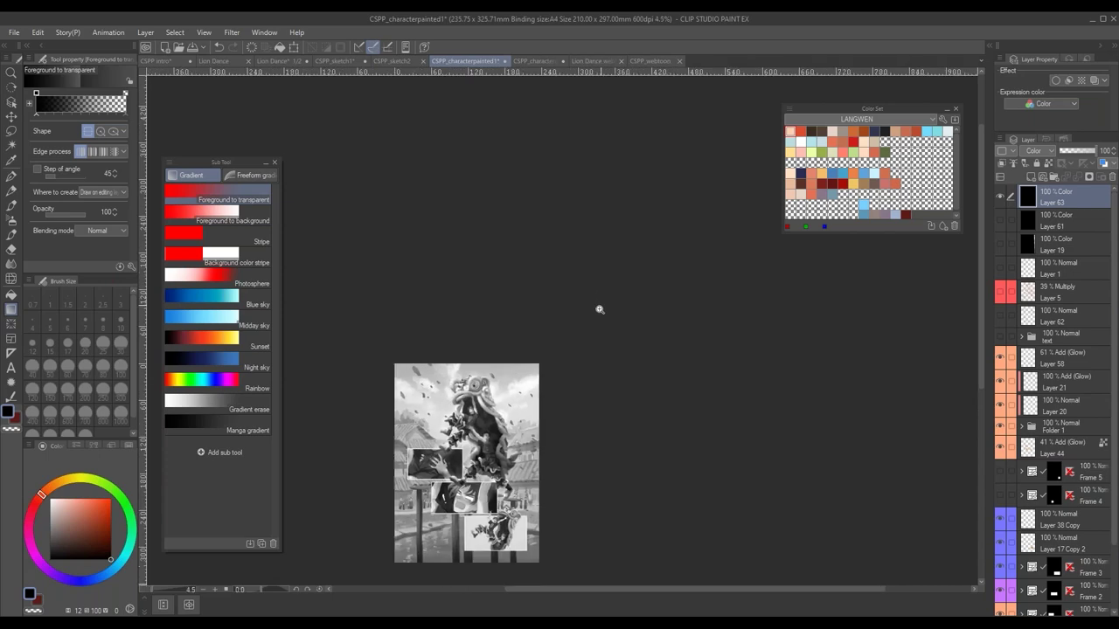
scroll(599, 310, up, 4)
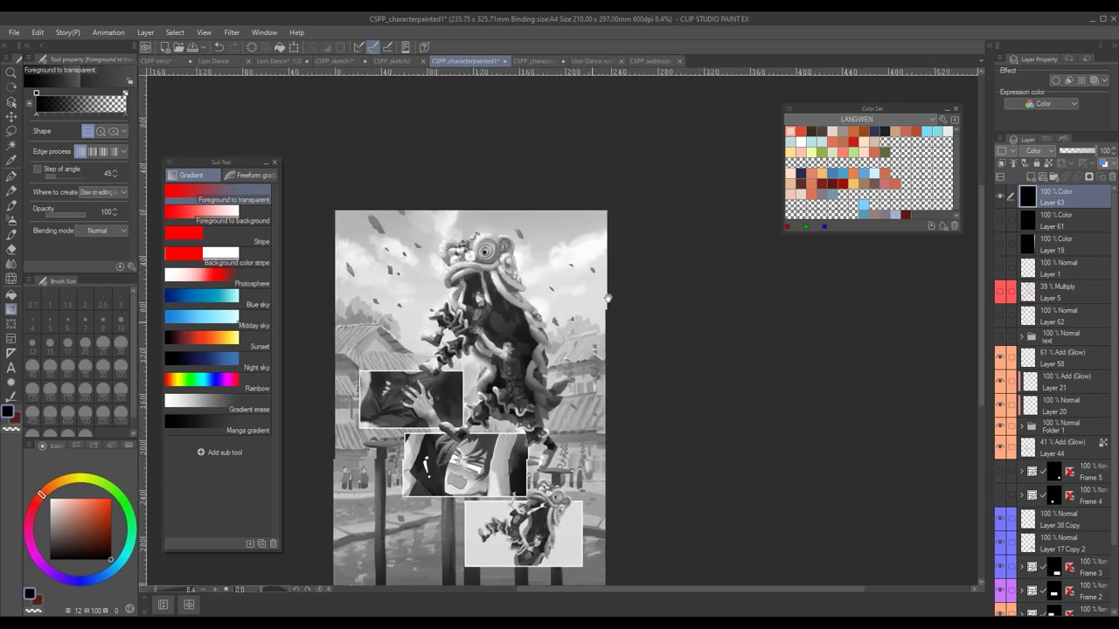
scroll(606, 299, up, 1)
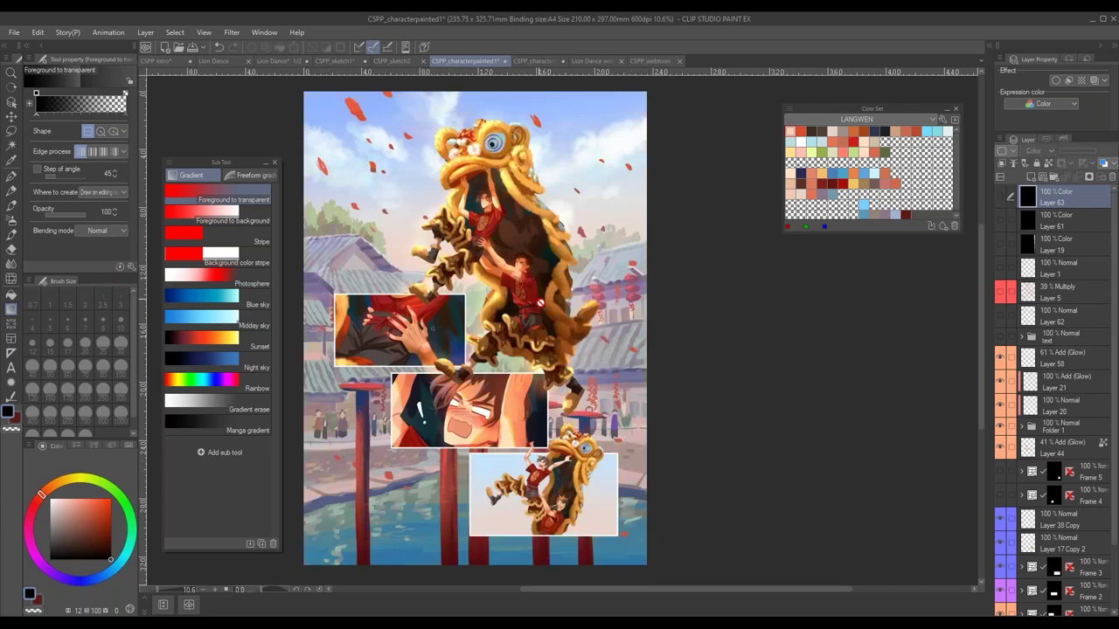
- Compare the colored page with and without the Layer 44 Add (Glow) effect, looking closely at the lion and panels
click(1000, 449)
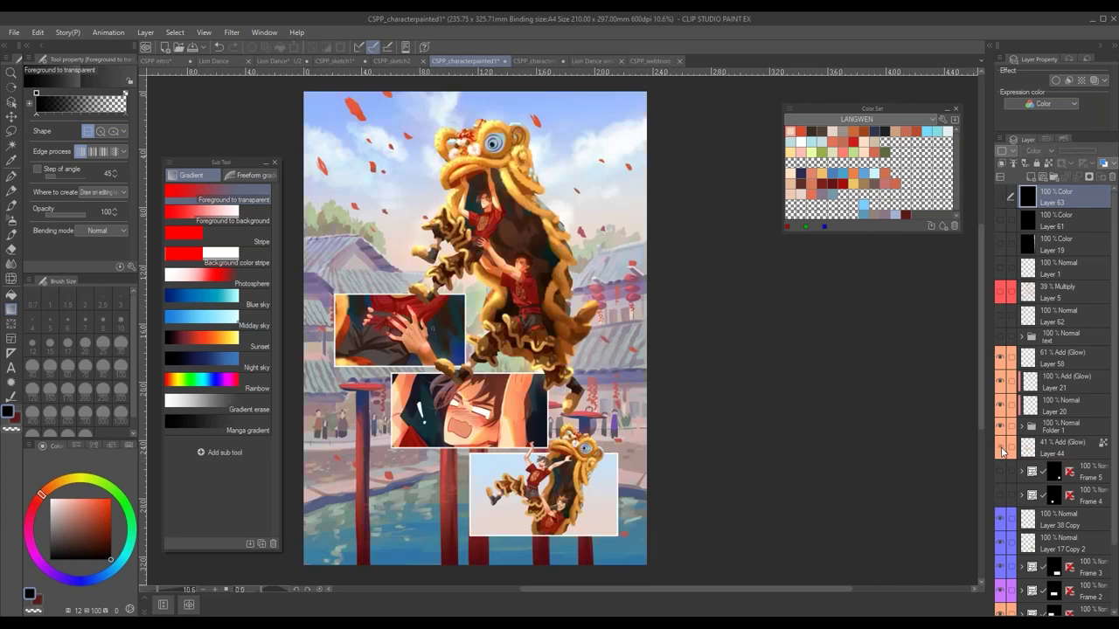
click(999, 449)
drag(539, 387, 603, 381)
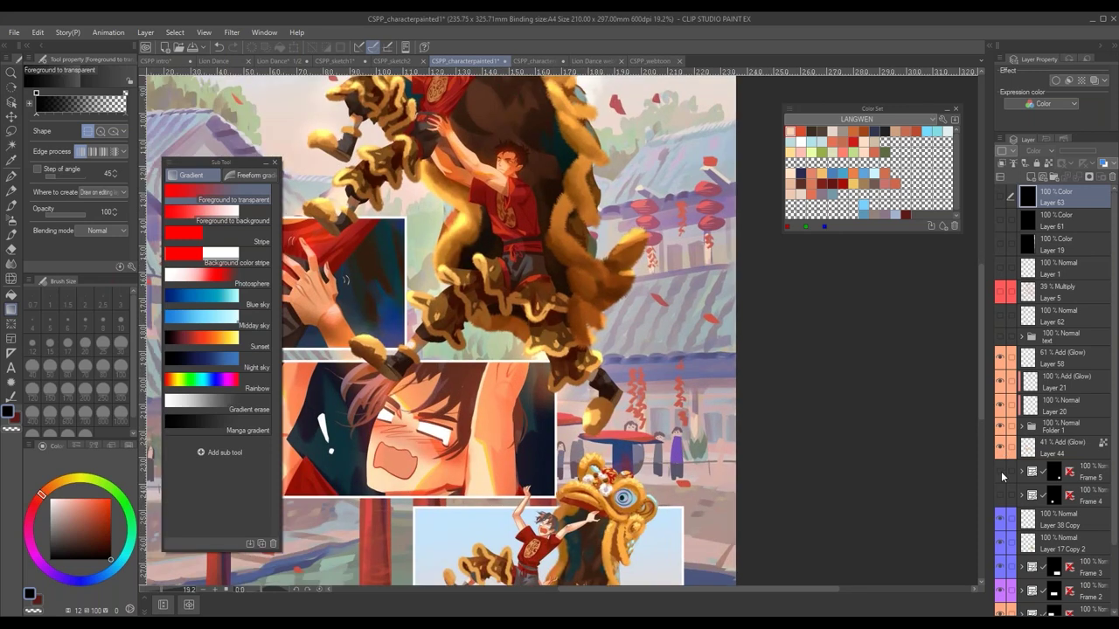
click(1001, 471)
click(1000, 471)
click(1000, 449)
click(1000, 449)
drag(654, 437, 793, 534)
click(1000, 448)
click(999, 448)
click(1000, 448)
click(1000, 449)
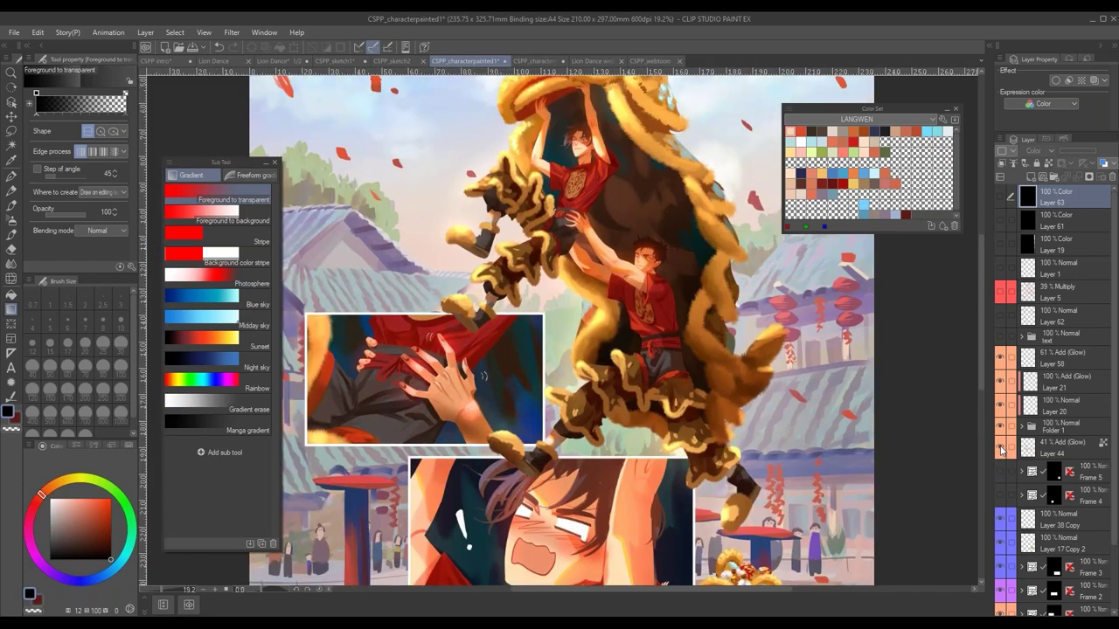
click(1000, 448)
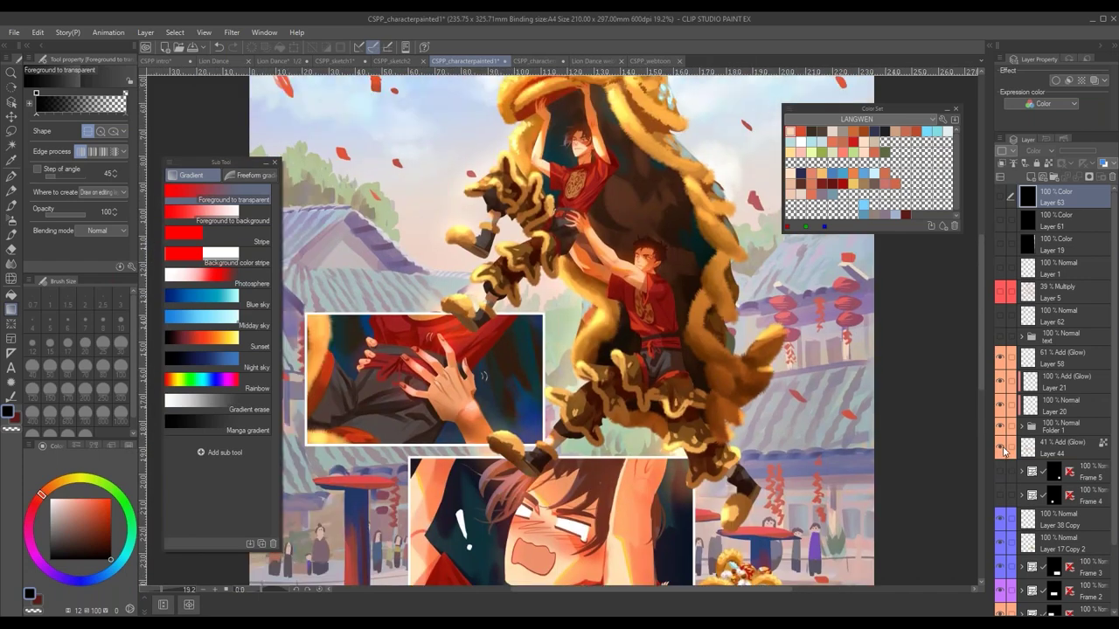
click(1000, 448)
- Show the Layer 63 grayscale overlay and compare the page's values with and without the Layer 44 glow
click(999, 197)
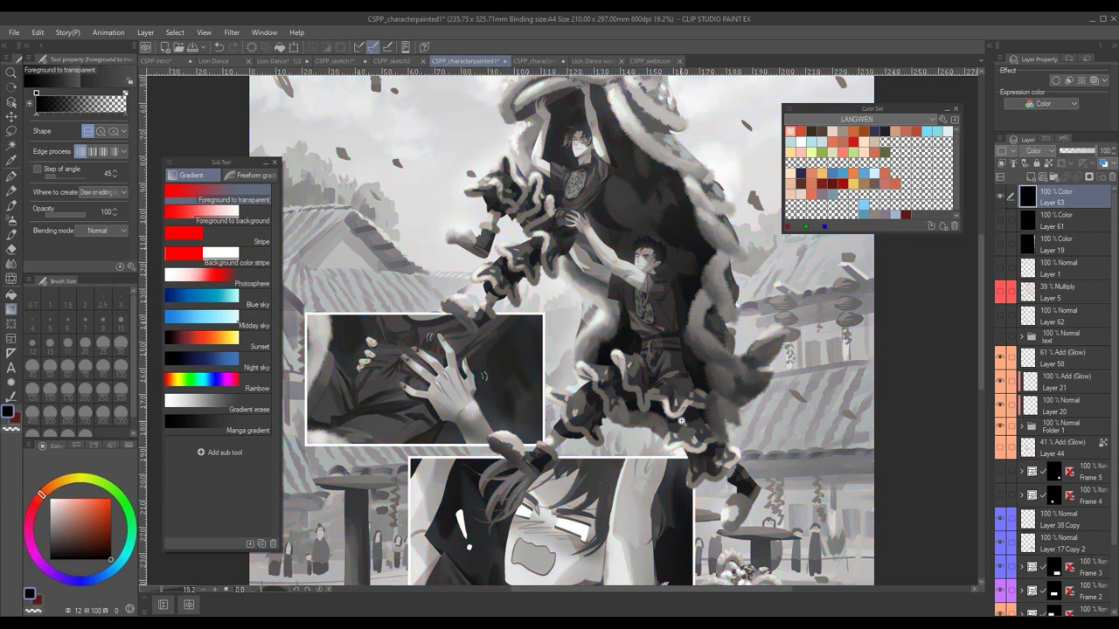
scroll(680, 420, down, 3)
click(1001, 447)
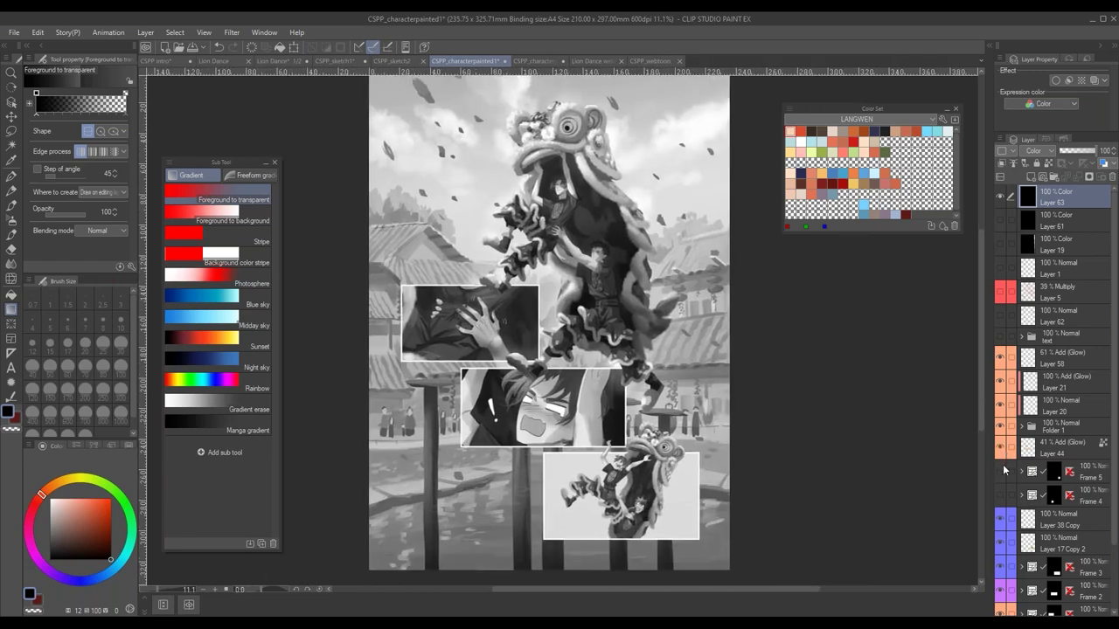
scroll(524, 293, up, 4)
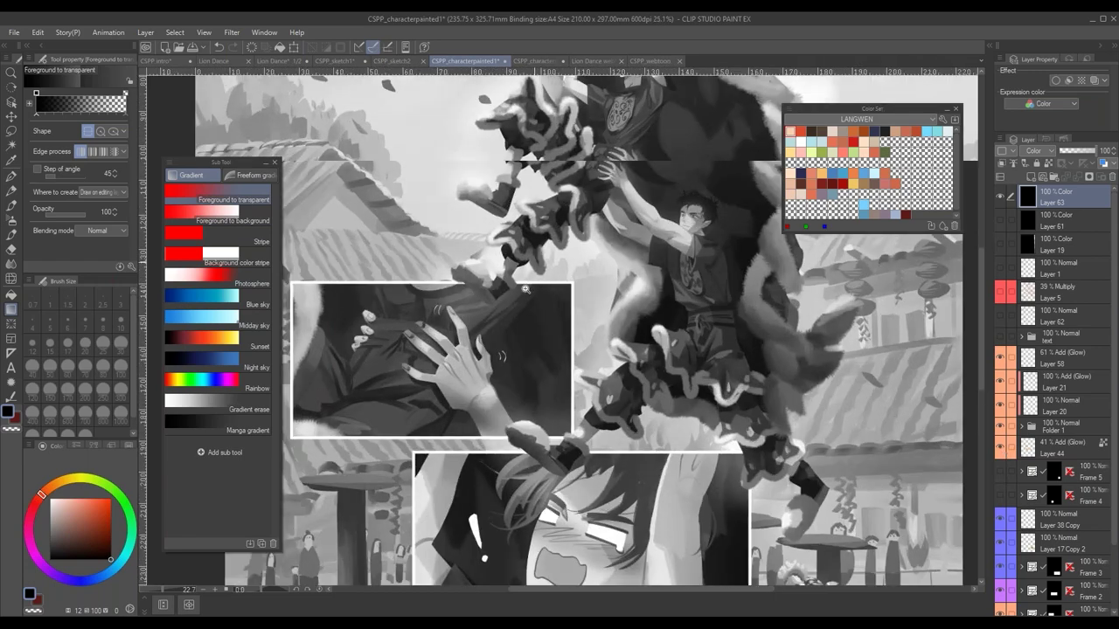
scroll(524, 289, down, 4)
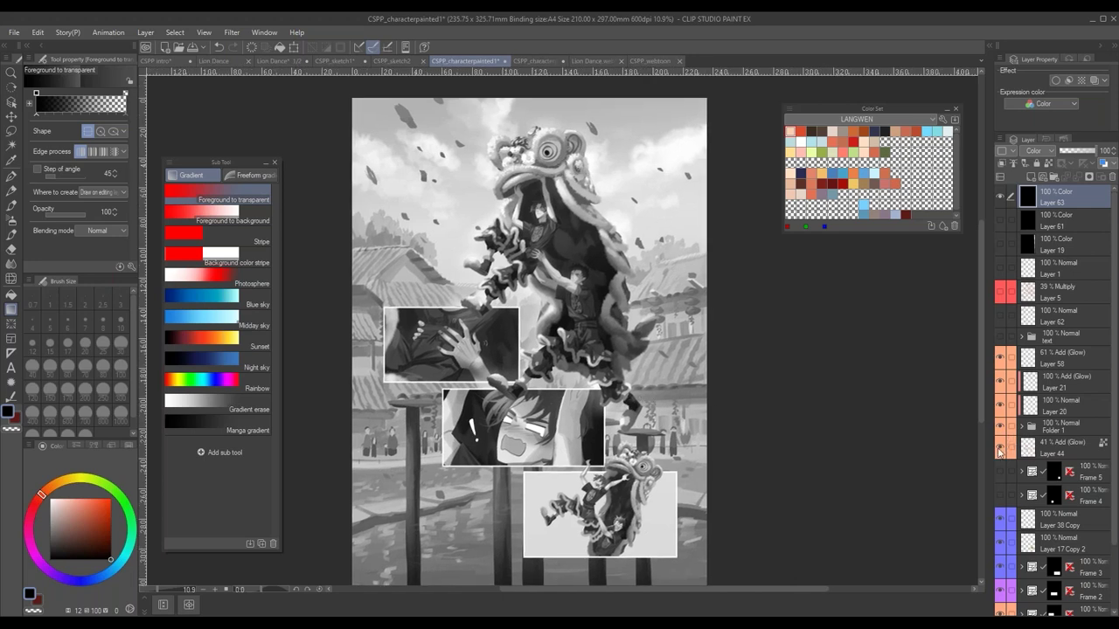
click(999, 447)
click(999, 448)
- Expand Folder 6 and compare the grayscale background with and without the Layer 60 Overlay layer
click(1048, 428)
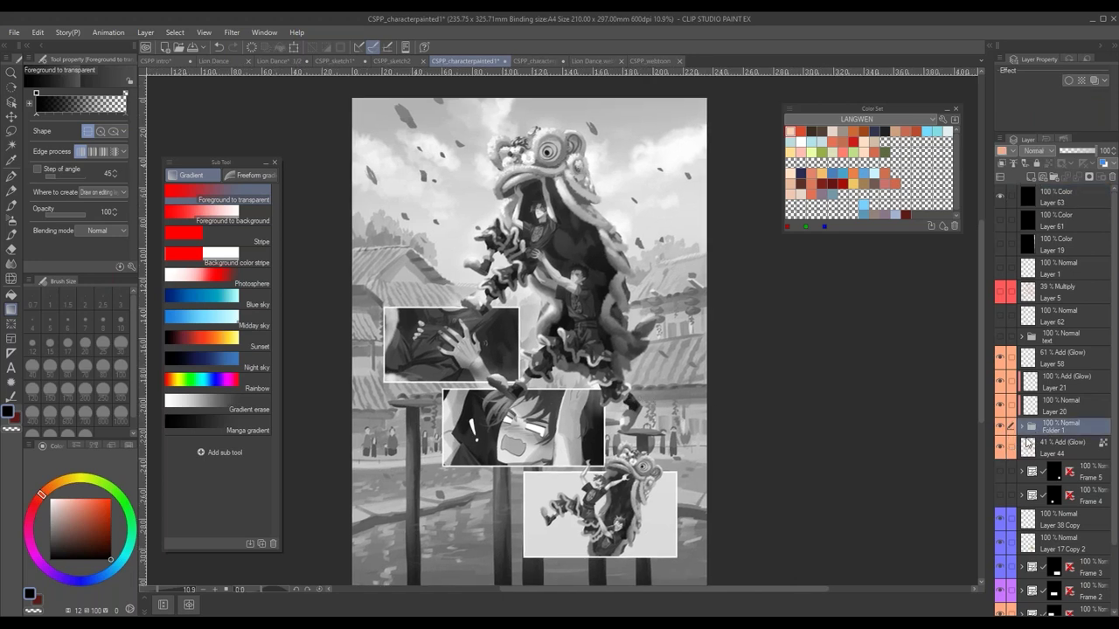
scroll(1111, 496, down, 1)
scroll(1112, 497, down, 3)
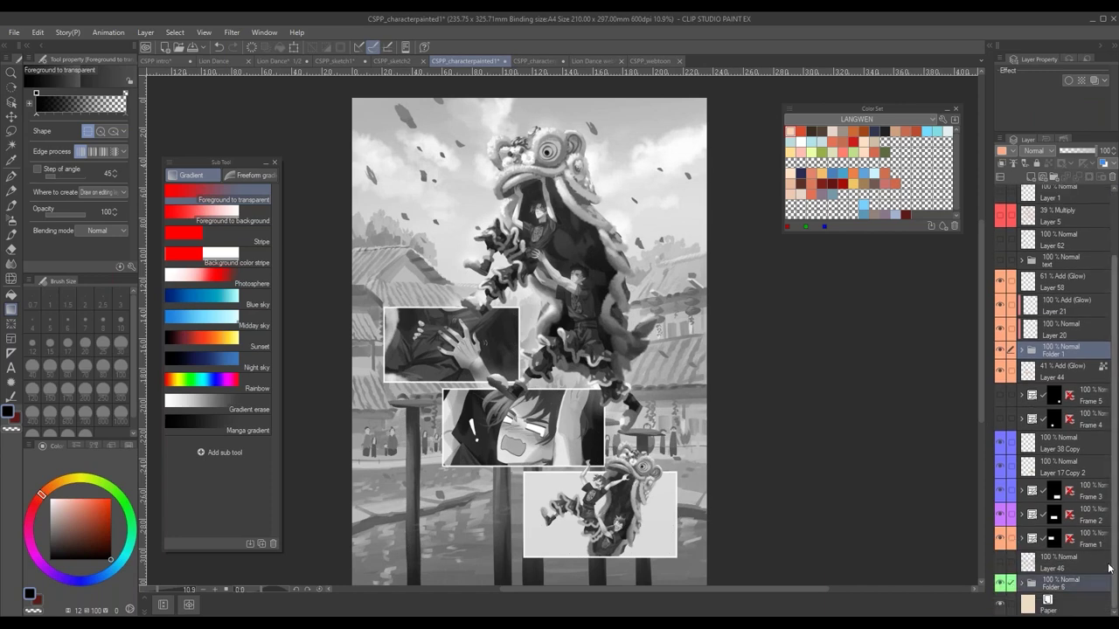
click(1022, 584)
scroll(1115, 490, down, 3)
scroll(1116, 490, down, 1)
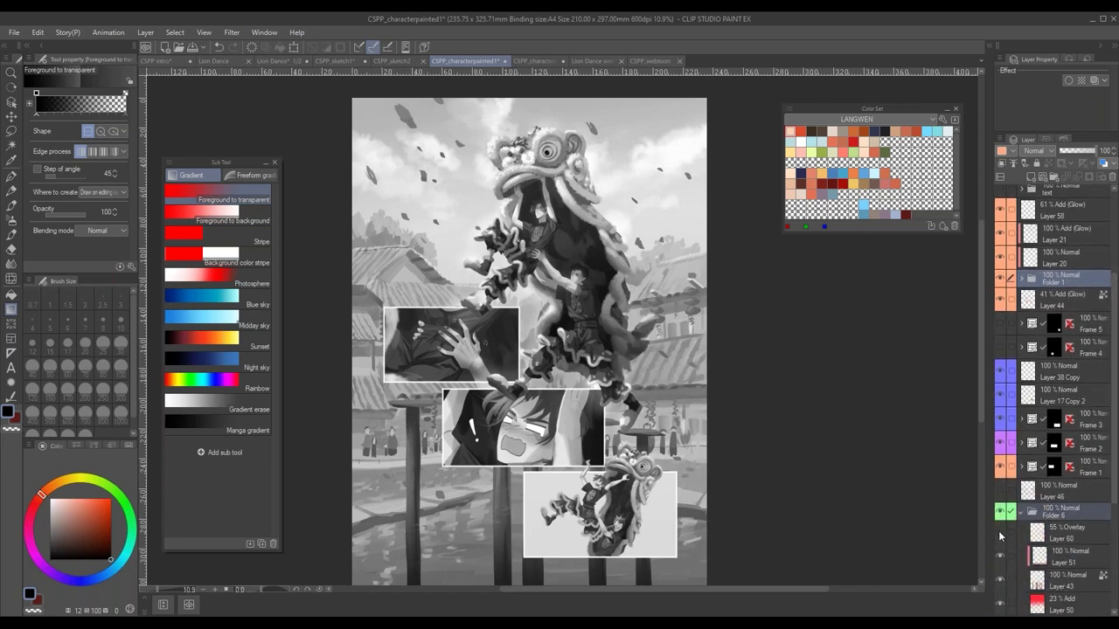
click(1001, 533)
click(1001, 533)
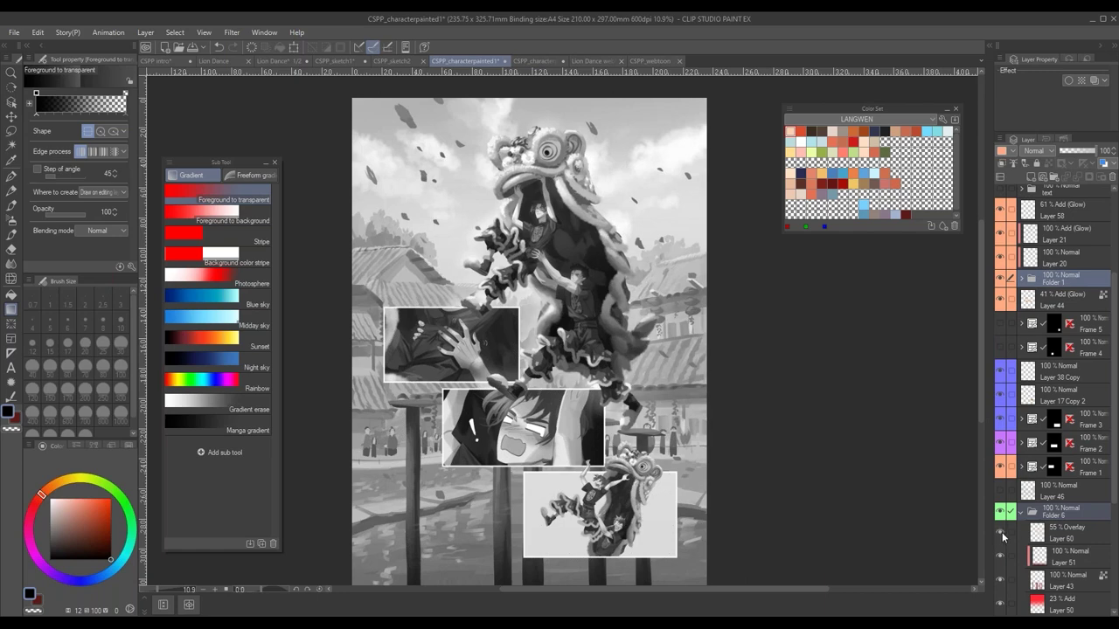
click(1000, 533)
click(1001, 533)
click(1001, 534)
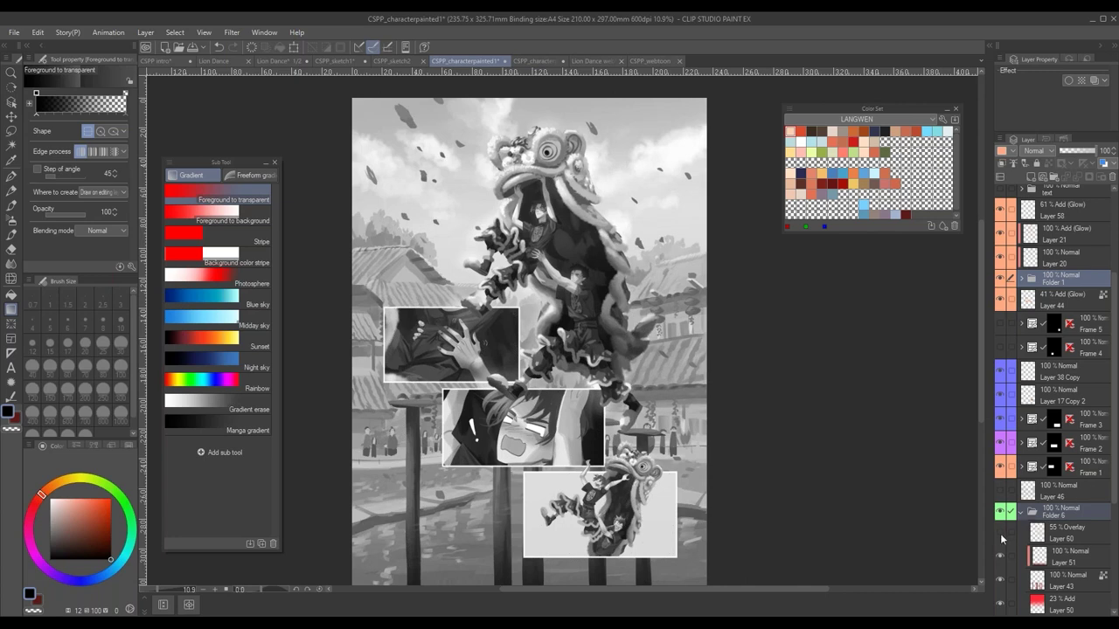
click(1000, 533)
- Hide the Layer 63 grayscale overlay and view the whole page in color
scroll(1112, 426, up, 3)
scroll(1112, 427, up, 3)
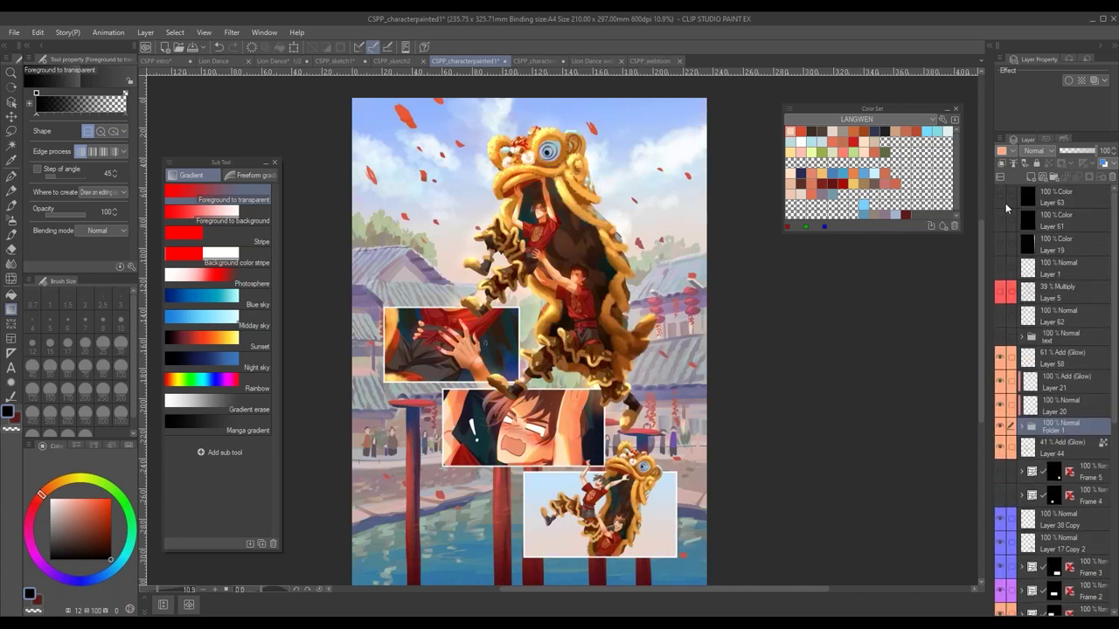
scroll(650, 335, down, 2)
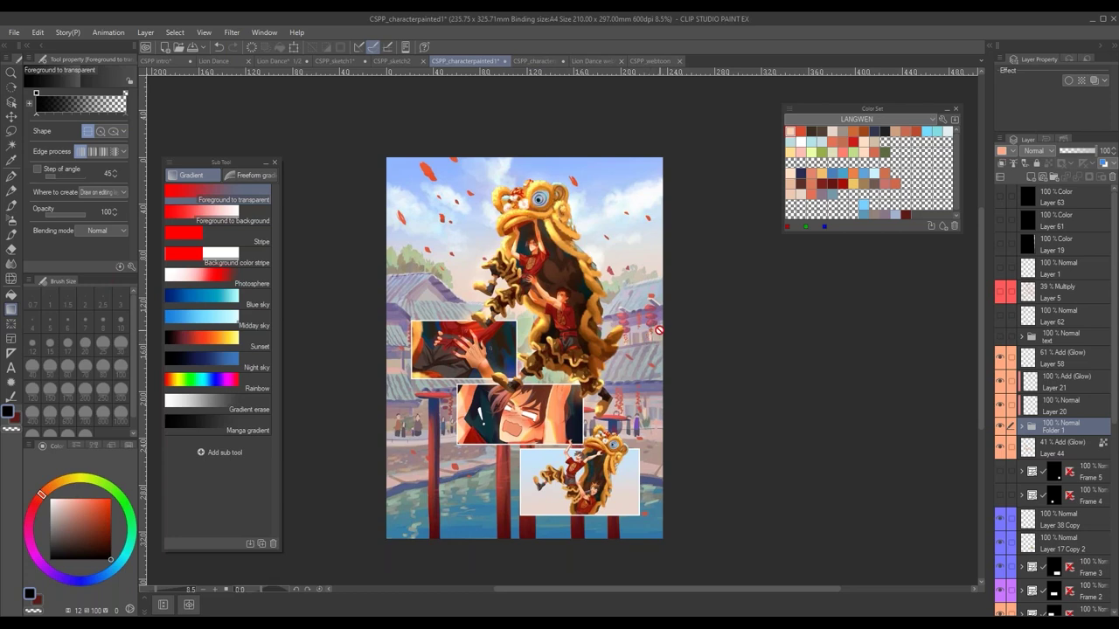
scroll(651, 326, up, 3)
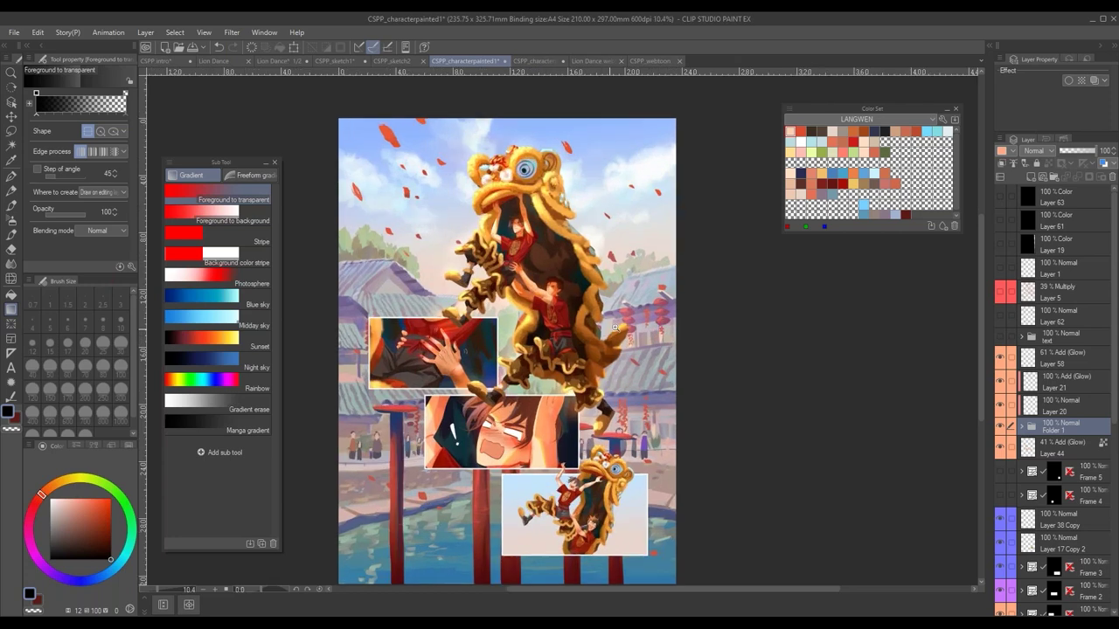
- Add a new layer above the text folder and choose dark red with the Oil Pastel 2 brush
click(1065, 330)
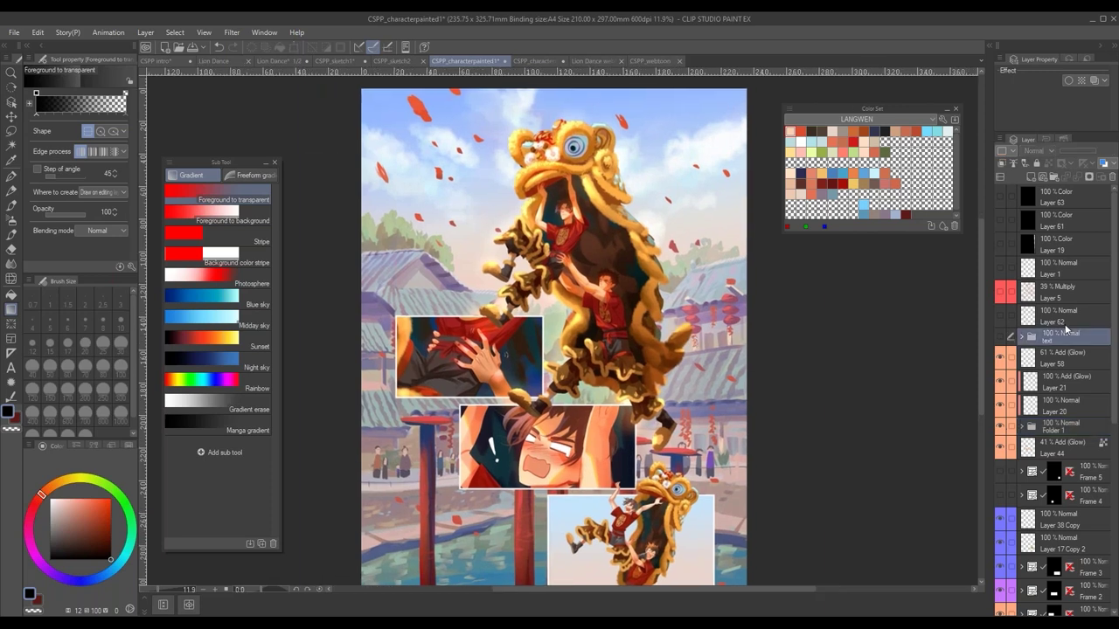
click(1030, 175)
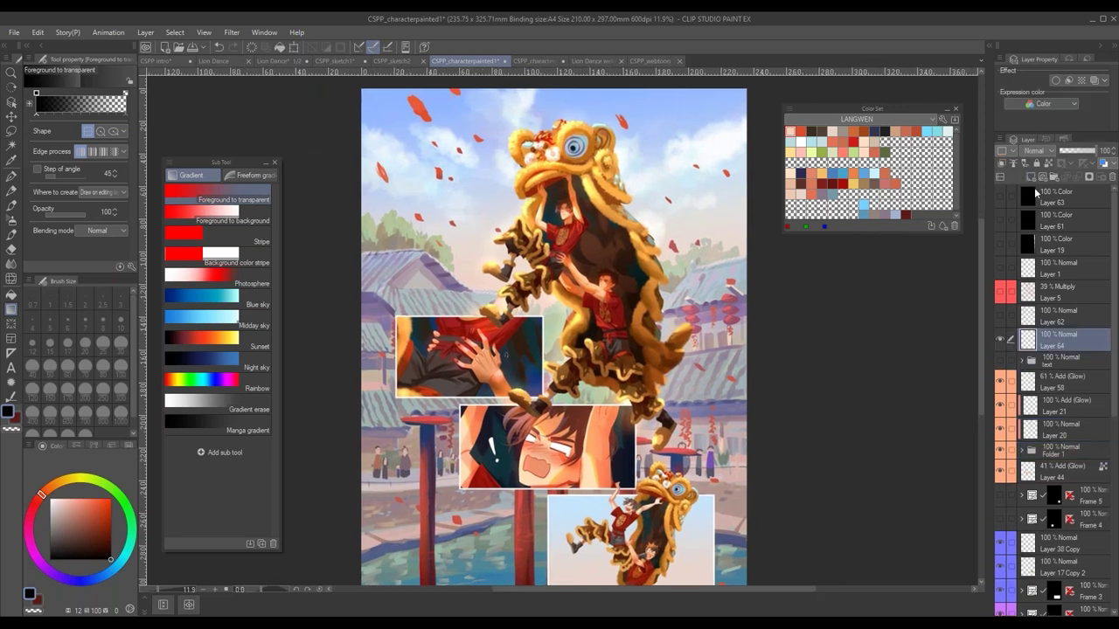
scroll(578, 266, down, 2)
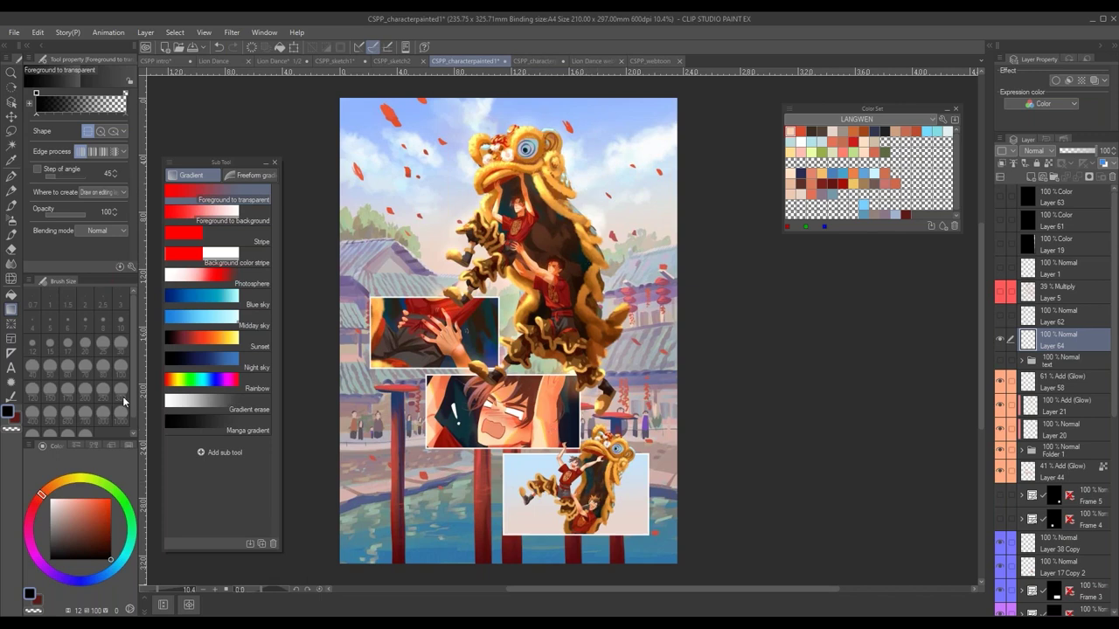
click(110, 516)
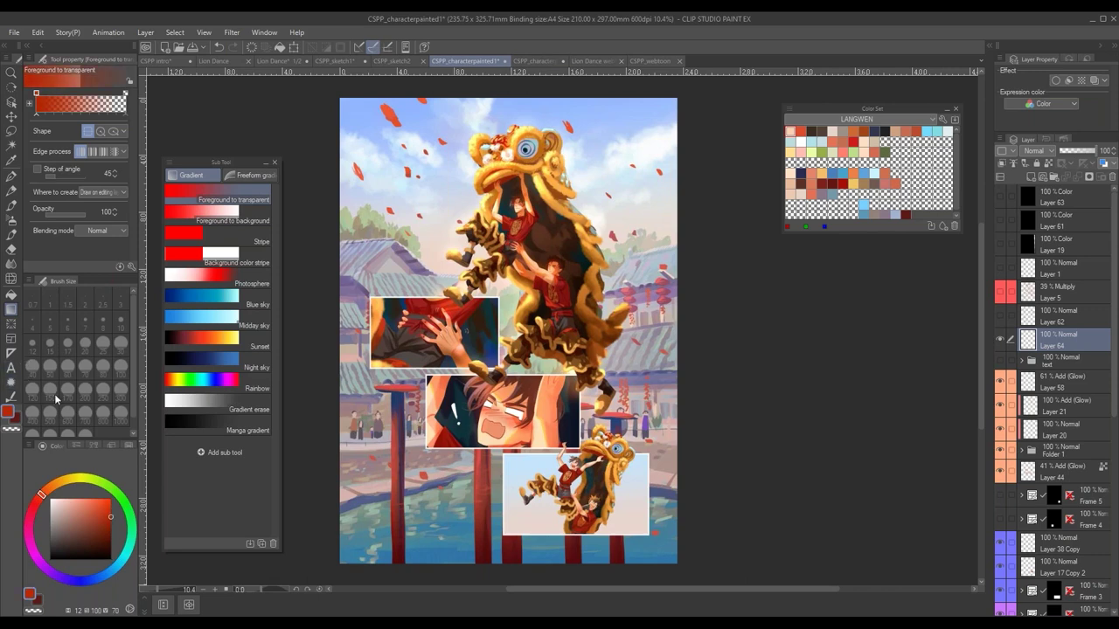
key(b)
- Sketch a round speech balloon in the sky beside the lion's head and write "guy B sub." inside it
drag(489, 256, 513, 289)
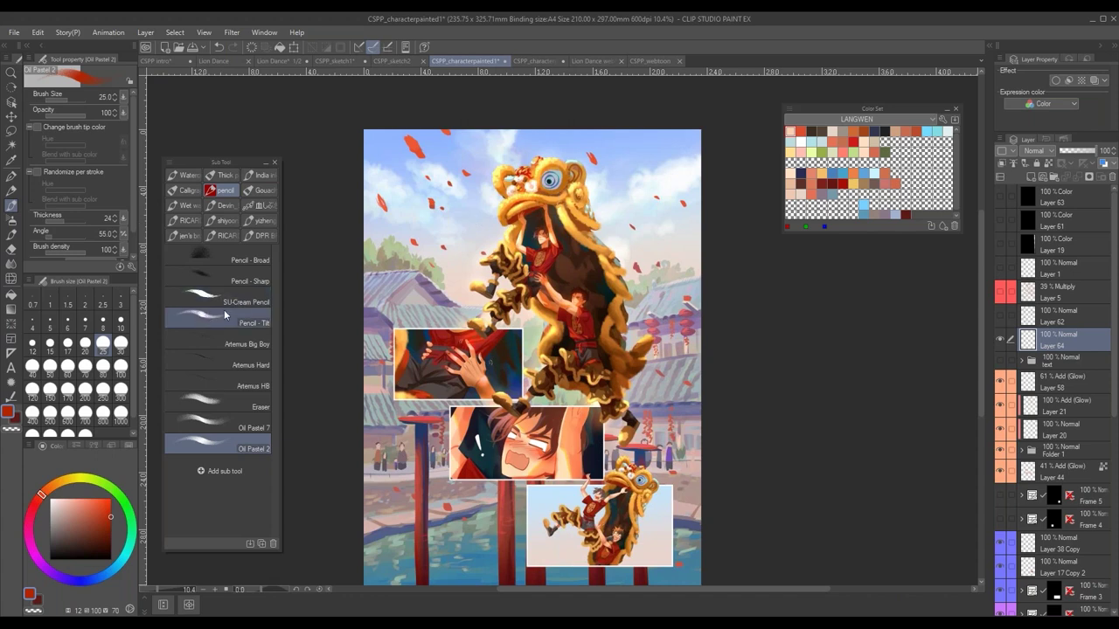
scroll(512, 187, up, 3)
drag(512, 187, 522, 201)
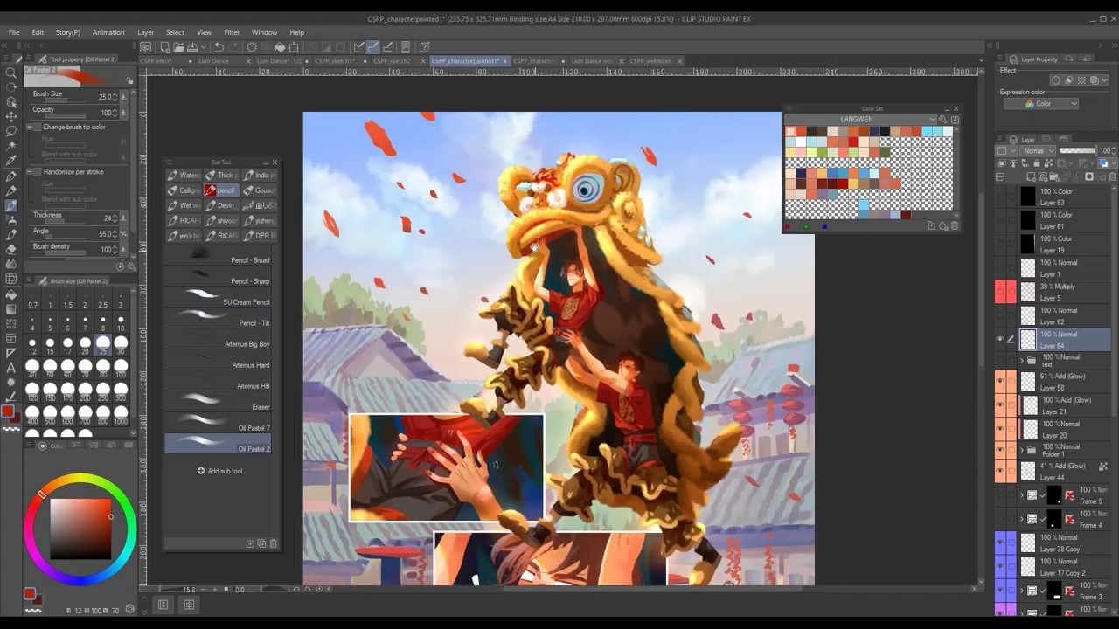
scroll(656, 292, down, 1)
drag(638, 250, 599, 215)
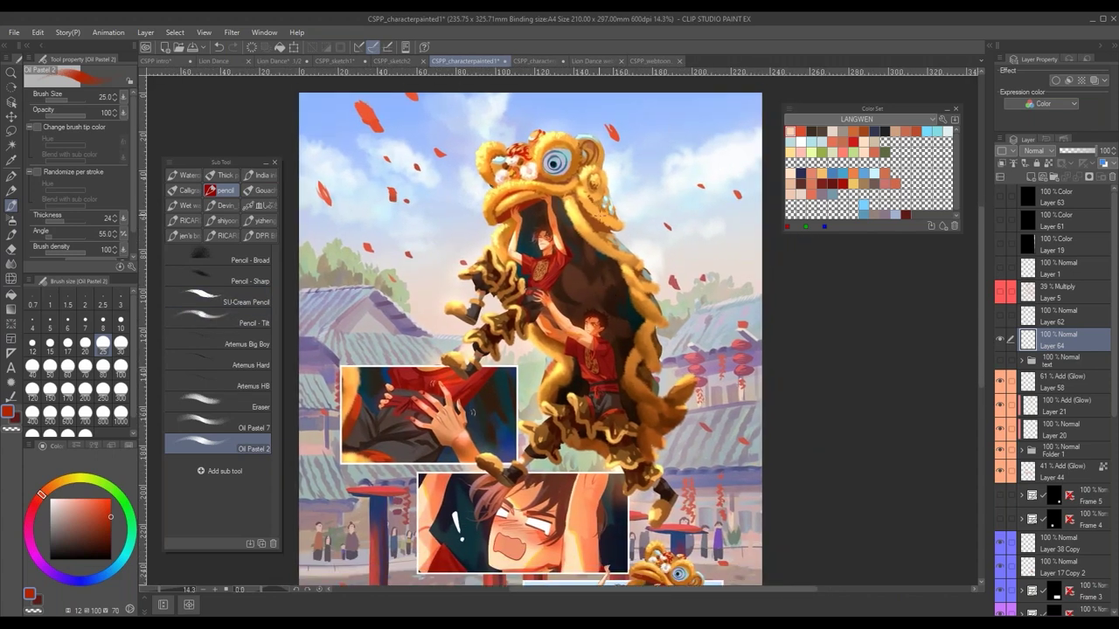
drag(631, 272, 610, 203)
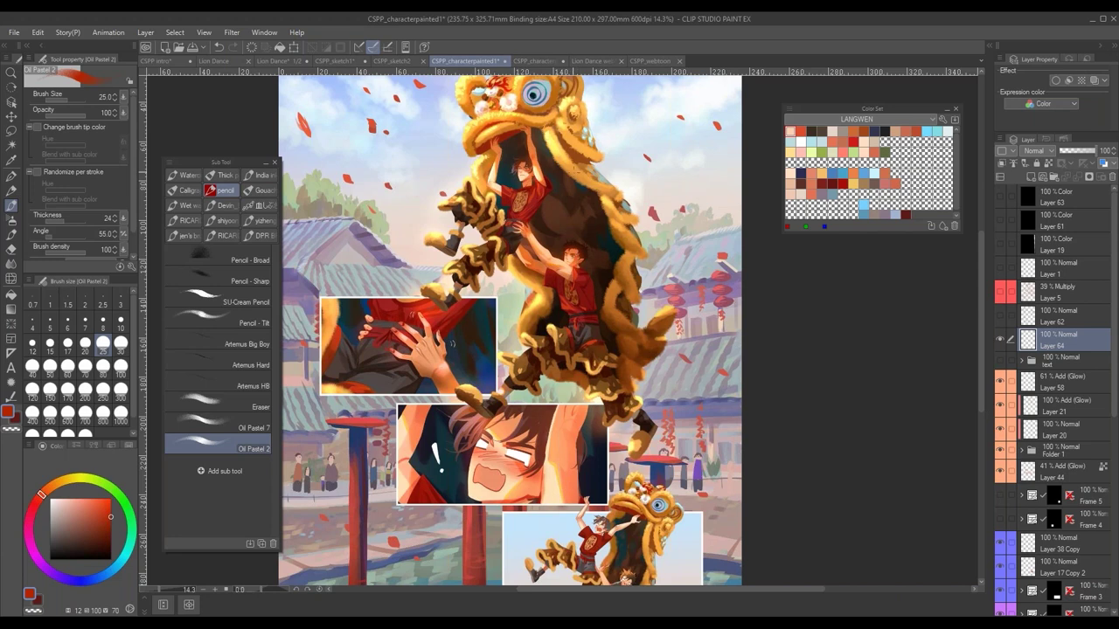
drag(574, 179, 584, 223)
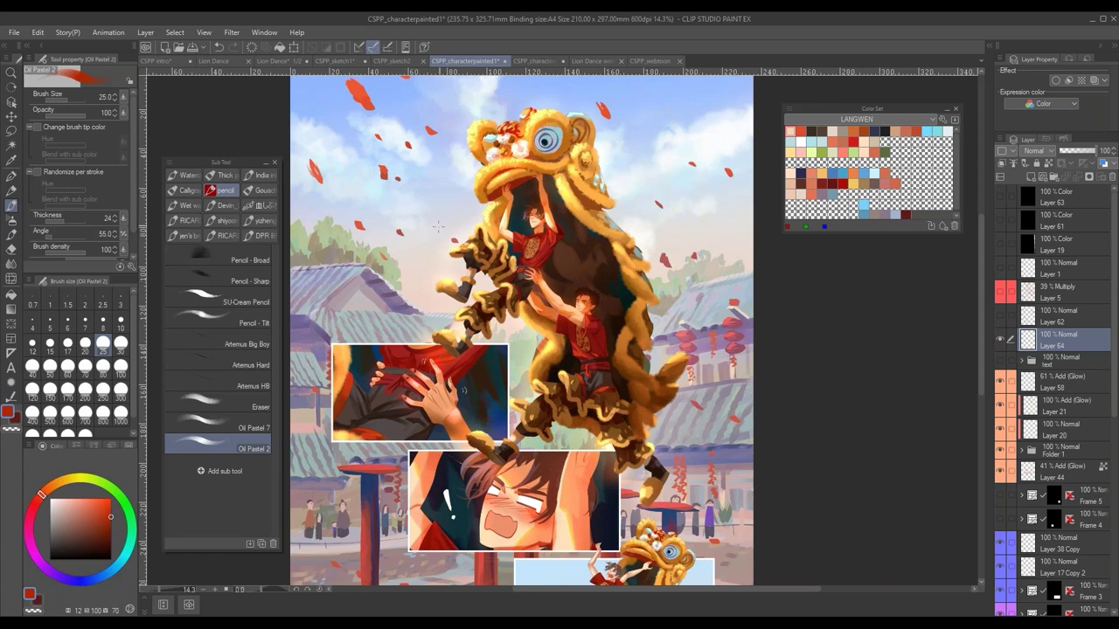
mouse_move(436, 227)
mouse_down()
mouse_move(462, 188)
mouse_move(418, 129)
mouse_up()
drag(634, 273, 650, 315)
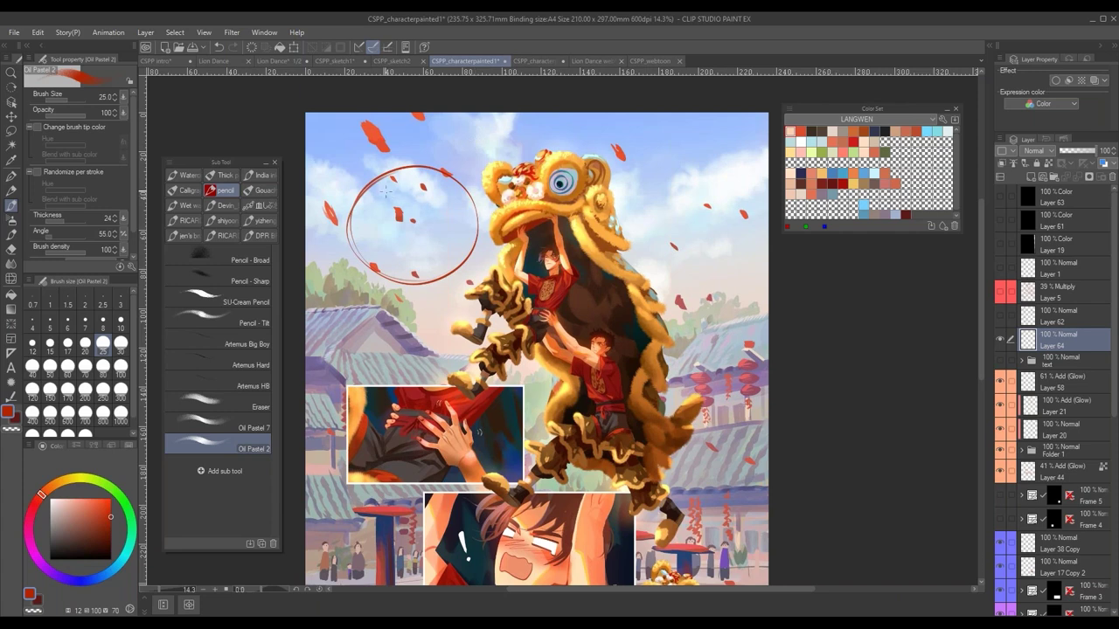
mouse_move(386, 192)
mouse_down()
mouse_move(386, 211)
mouse_move(416, 194)
mouse_move(421, 214)
mouse_move(440, 211)
mouse_up()
drag(393, 233, 393, 251)
drag(406, 233, 430, 243)
- Sketch a labeled oval balloon over the lion's back and another at the upper corner of the screaming-face panel
scroll(949, 329, down, 2)
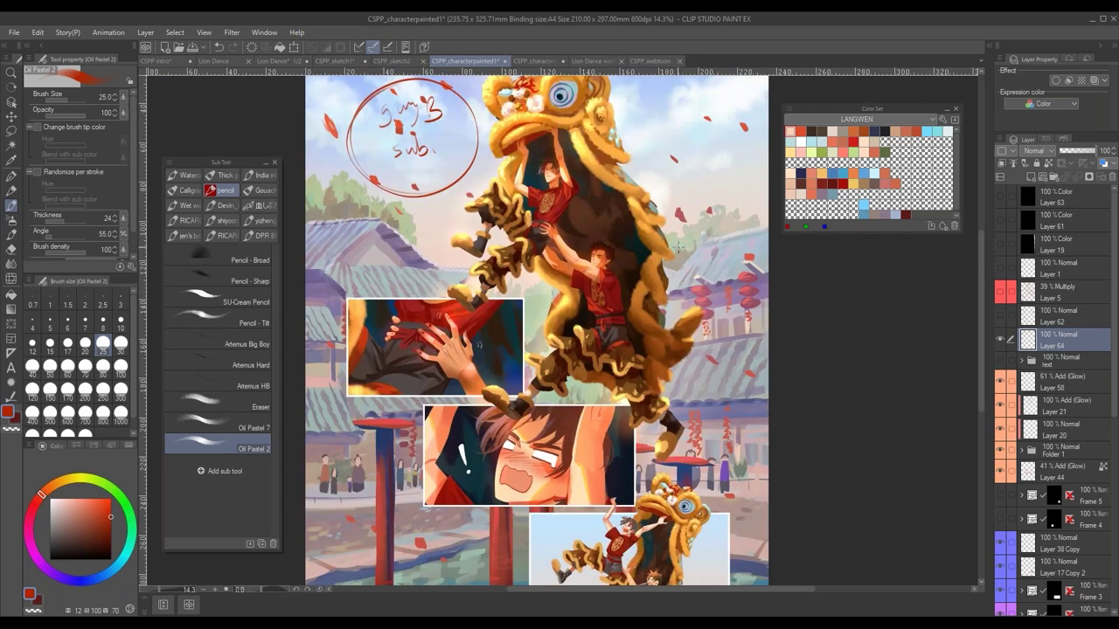
mouse_move(612, 200)
mouse_down()
mouse_move(622, 249)
mouse_move(665, 187)
mouse_up()
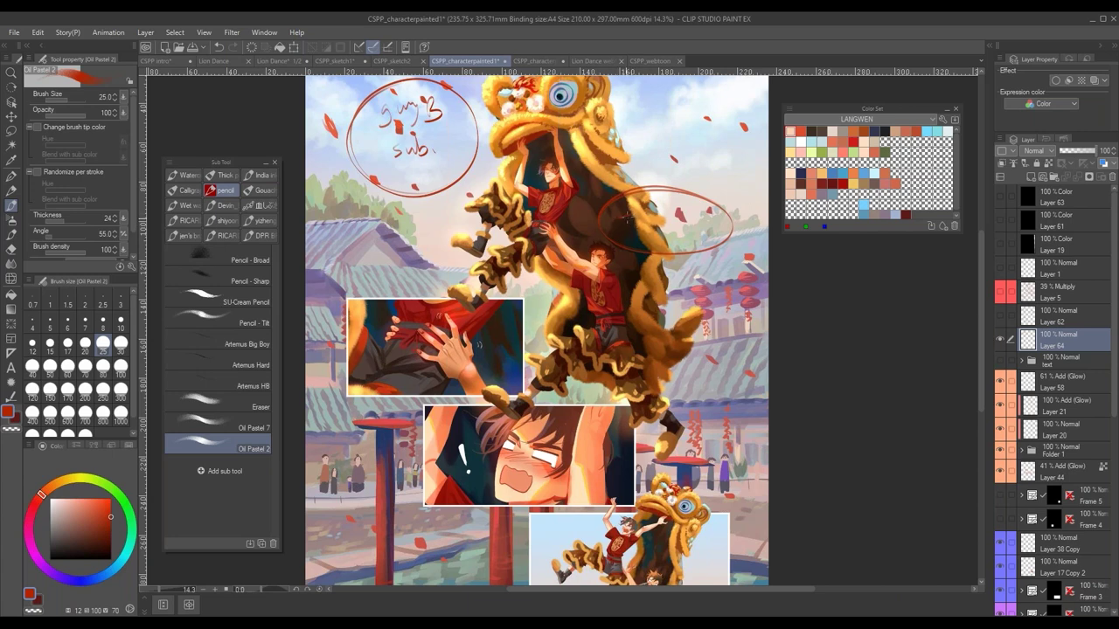
mouse_move(626, 216)
mouse_down()
mouse_move(638, 229)
mouse_move(690, 217)
mouse_move(708, 229)
mouse_up()
mouse_move(417, 397)
mouse_down()
mouse_move(451, 426)
mouse_move(421, 410)
mouse_move(422, 425)
mouse_move(439, 429)
mouse_move(427, 434)
mouse_up()
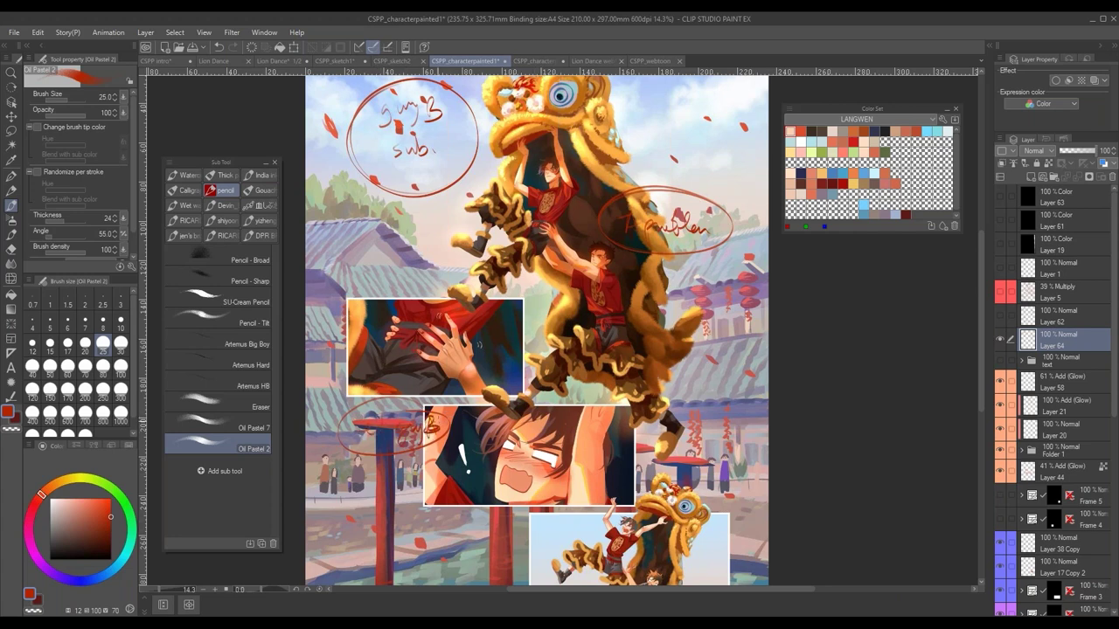
- Sketch an oval balloon overlapping the outer edge of the last panel and write "he's ticklish" inside it
mouse_move(547, 524)
mouse_down()
mouse_move(521, 516)
mouse_move(565, 531)
mouse_move(535, 537)
mouse_up()
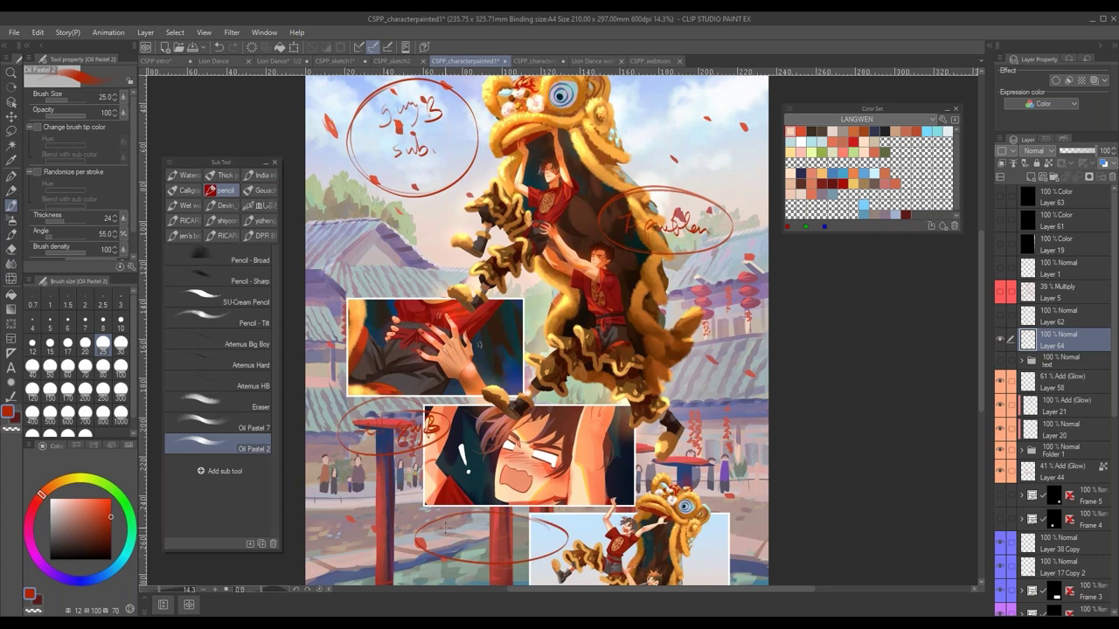
drag(445, 535, 556, 542)
scroll(816, 384, down, 3)
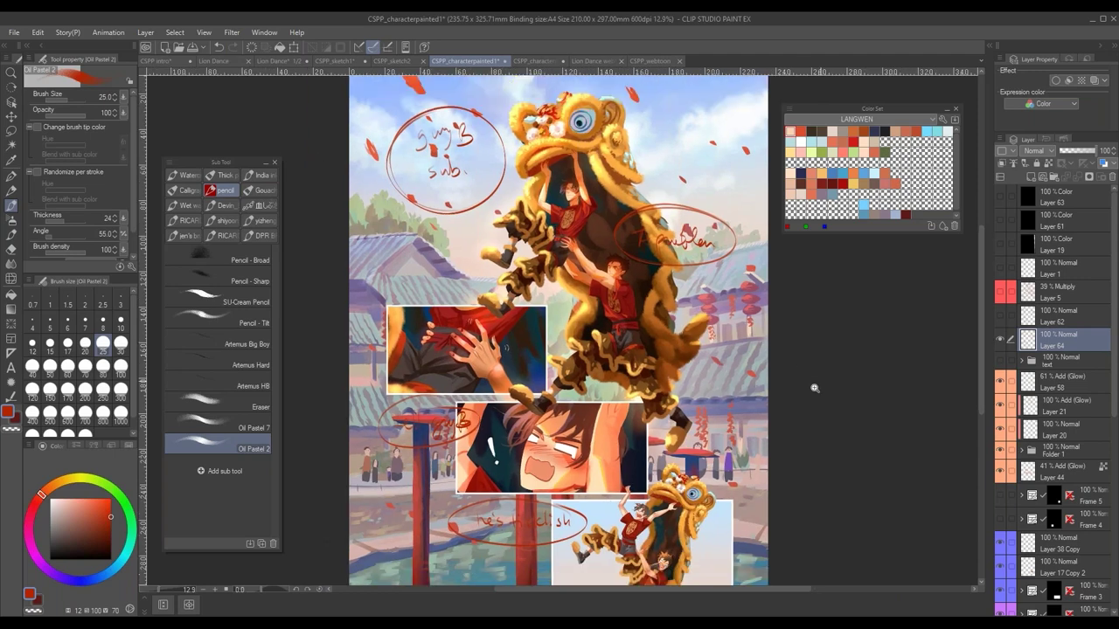
drag(807, 416, 734, 411)
drag(687, 451, 661, 451)
drag(707, 472, 657, 469)
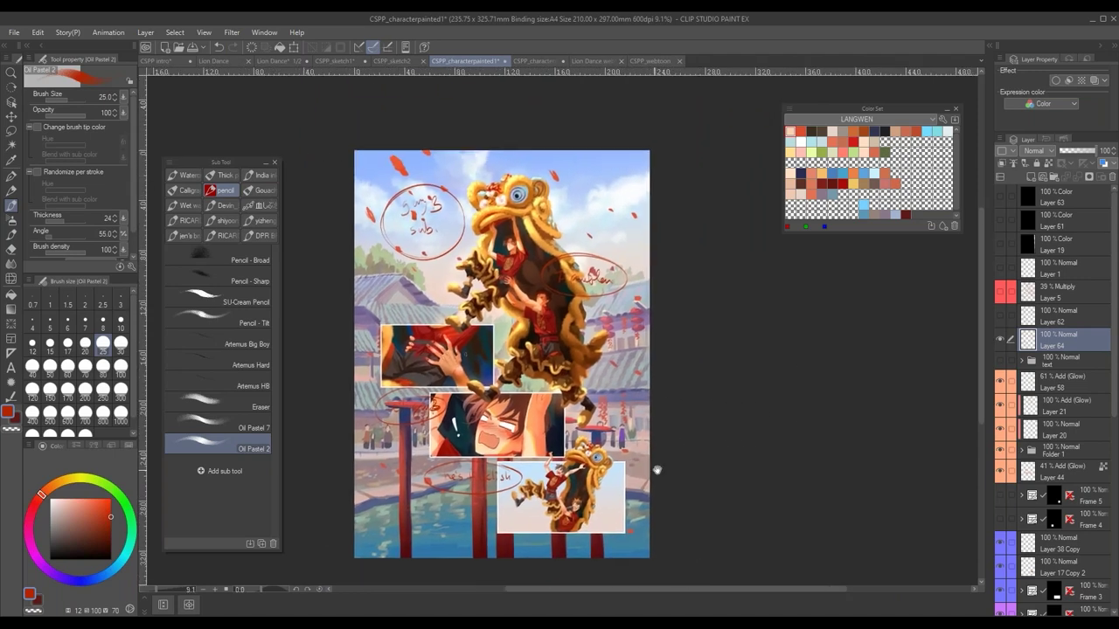
- Sketch a curved arrow from the lion's head to the round balloon in the sky, undoing a stray stroke
drag(525, 462, 538, 467)
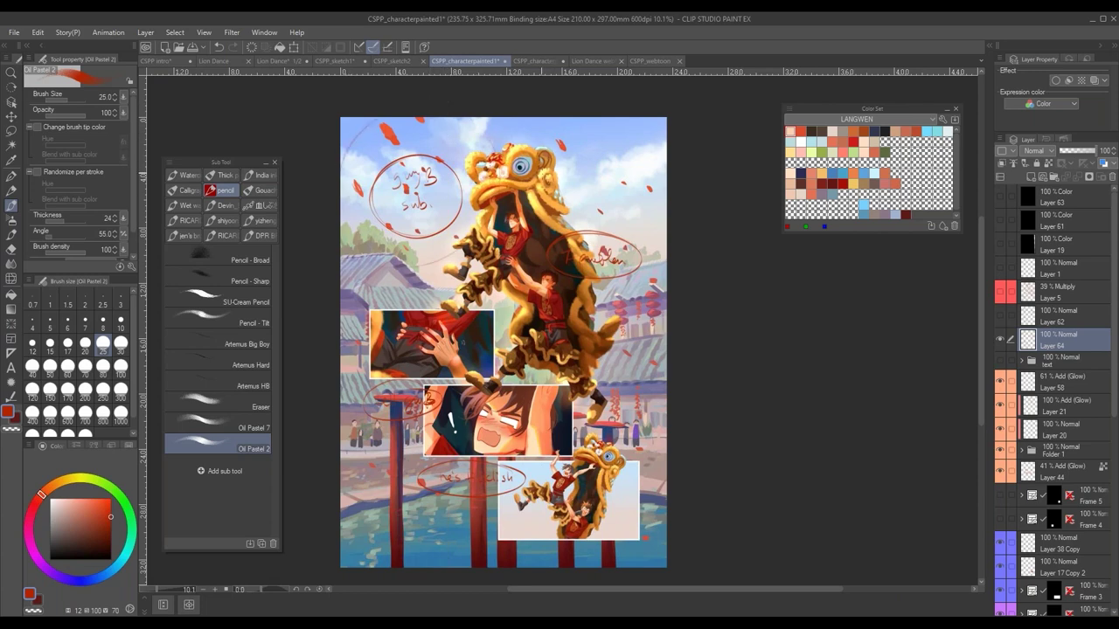
mouse_move(463, 203)
mouse_down()
mouse_move(528, 135)
mouse_move(564, 175)
mouse_up()
mouse_move(468, 196)
mouse_down()
mouse_move(525, 143)
mouse_move(444, 198)
mouse_up()
drag(455, 186, 447, 201)
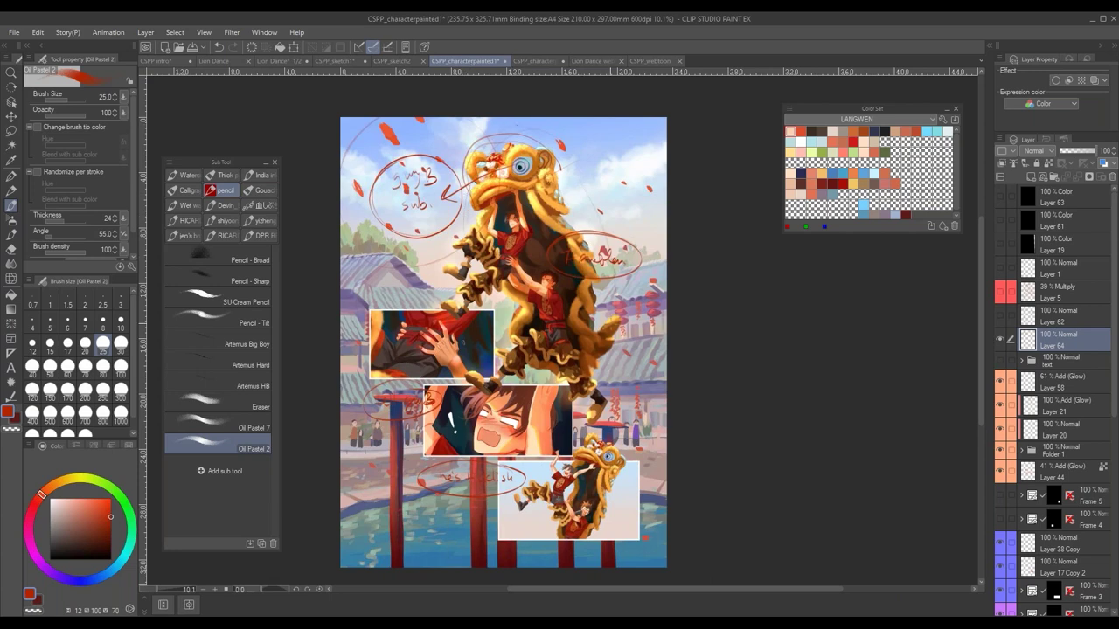
key(ctrl+z)
- Sketch the reading path from the balloon over the lion's back down past the panels, and re-circle the two lower balloons
mouse_move(566, 236)
mouse_down()
mouse_move(601, 234)
mouse_move(610, 277)
mouse_up()
drag(456, 201, 486, 219)
mouse_move(454, 276)
mouse_down()
mouse_move(400, 295)
mouse_move(450, 404)
mouse_move(566, 558)
mouse_up()
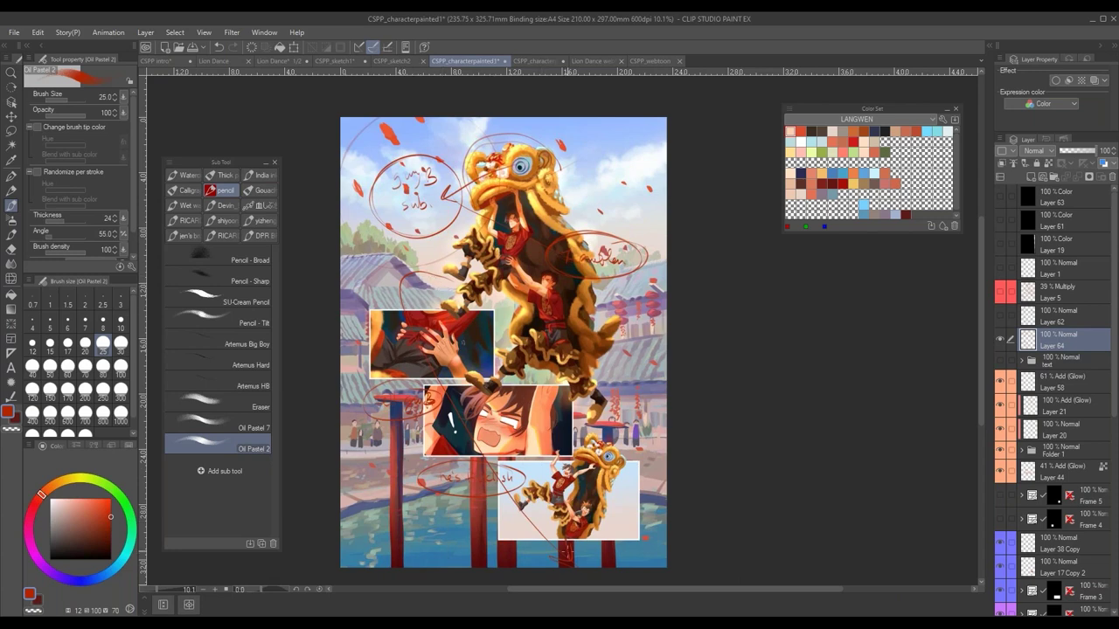
mouse_move(421, 381)
mouse_down()
mouse_move(441, 404)
mouse_move(424, 381)
mouse_up()
mouse_move(473, 457)
mouse_down()
mouse_move(511, 490)
mouse_move(500, 461)
mouse_up()
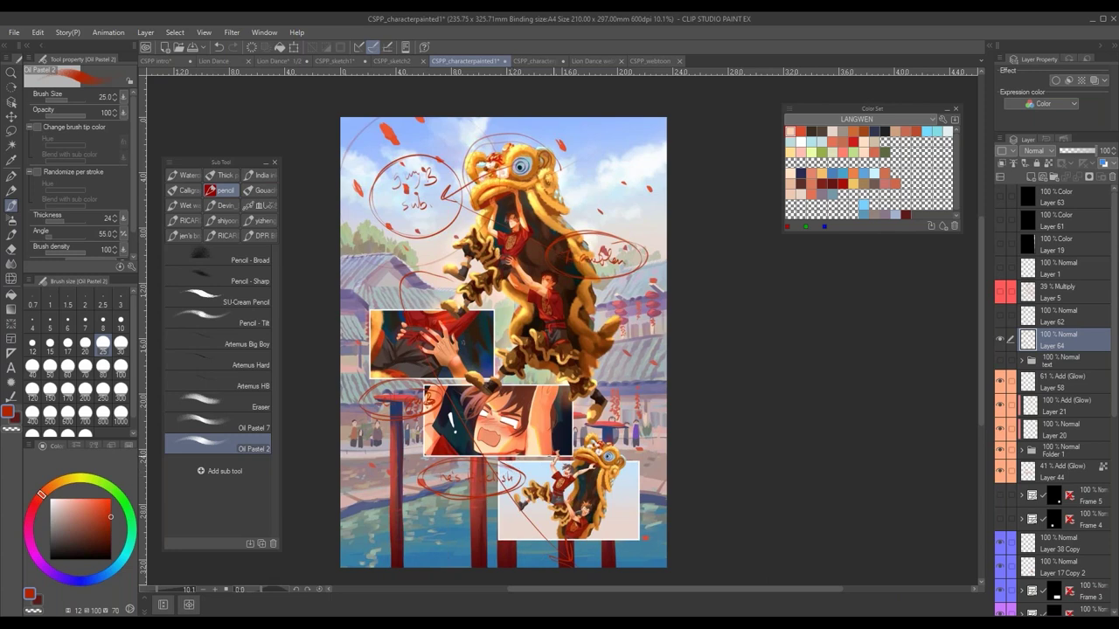
- Hide the Layer 64 balloon sketch and show the text folder with the finished speech balloons
click(1000, 340)
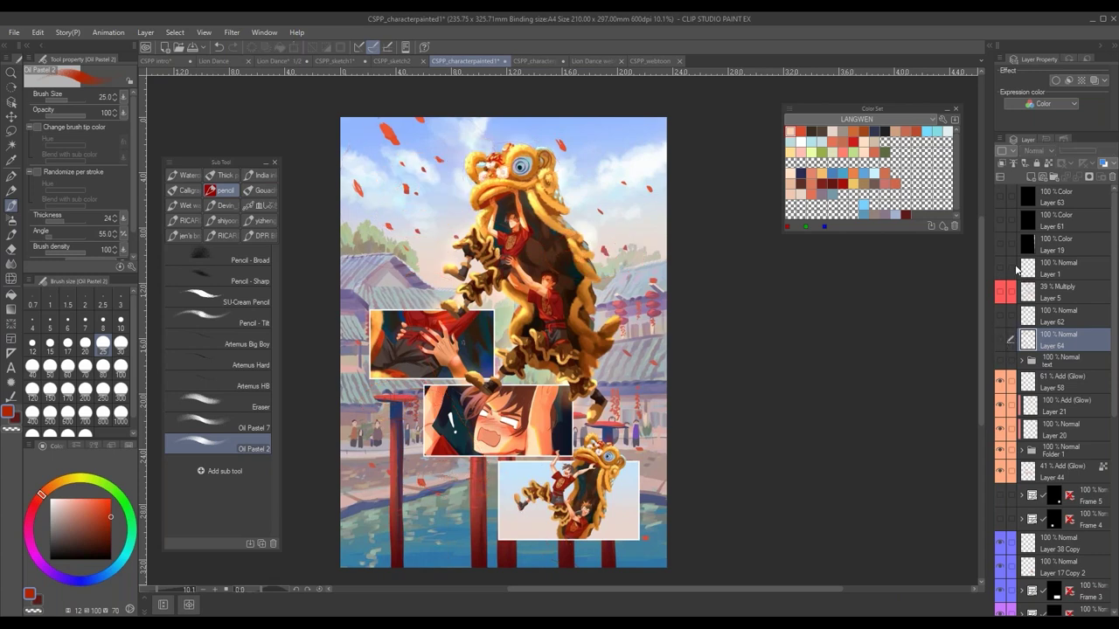
click(1000, 361)
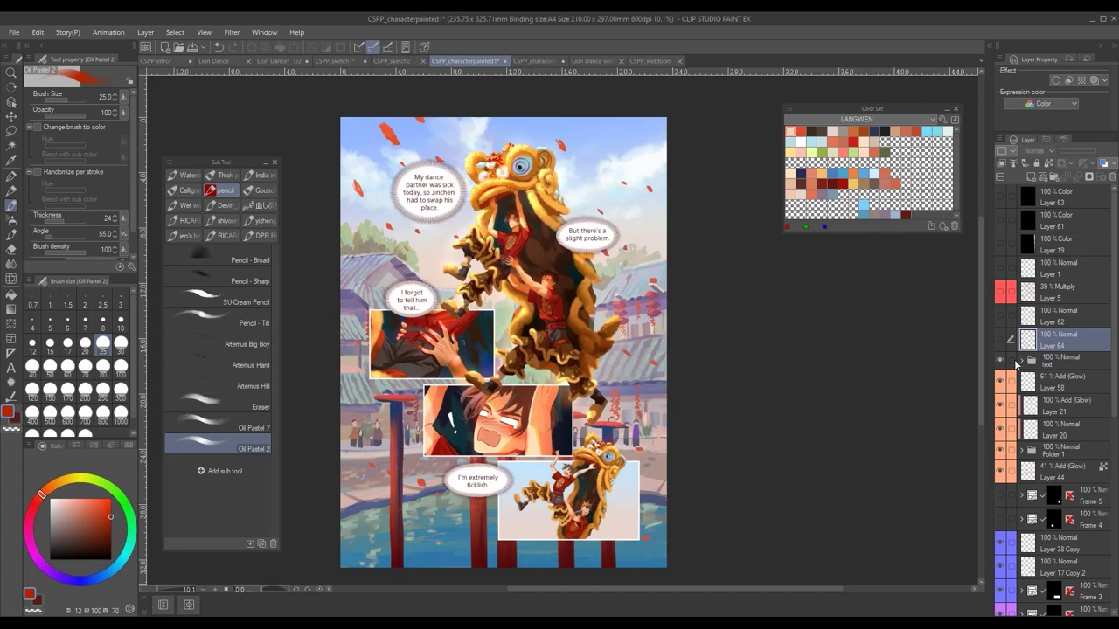
scroll(595, 263, up, 2)
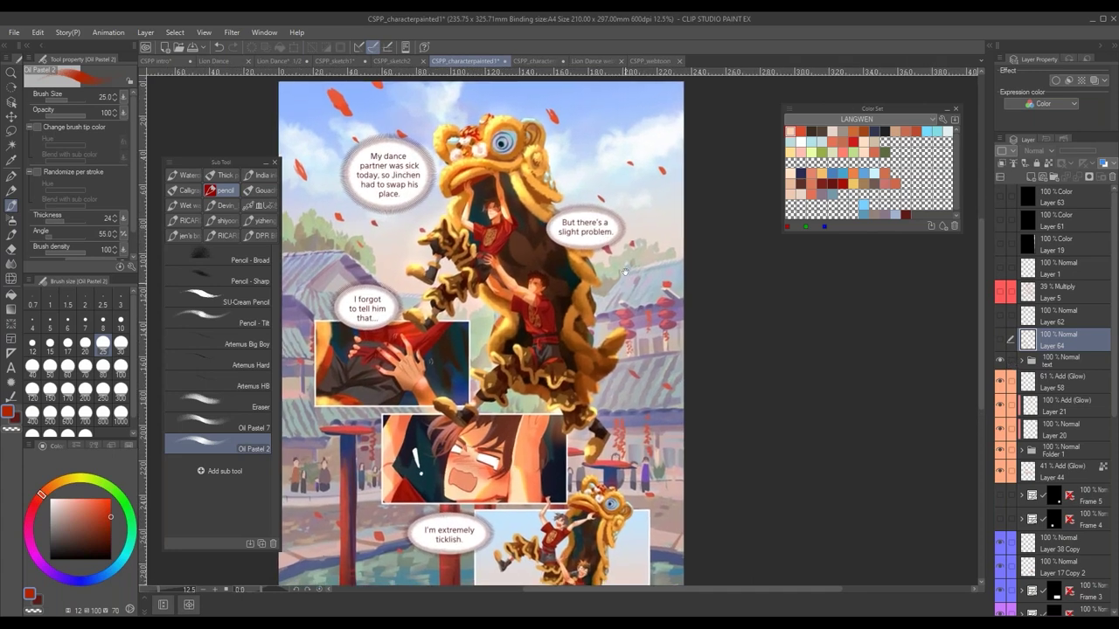
drag(626, 312, 645, 289)
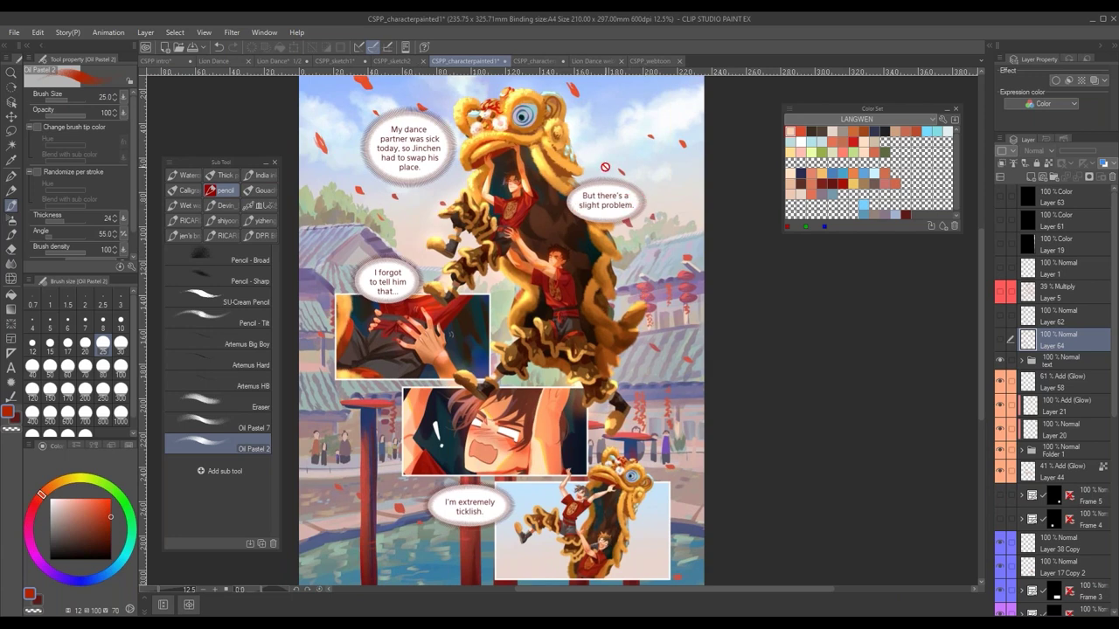
- Try a Balloon pen stroke, undo it, and select the Sea urchin flash tool
click(11, 382)
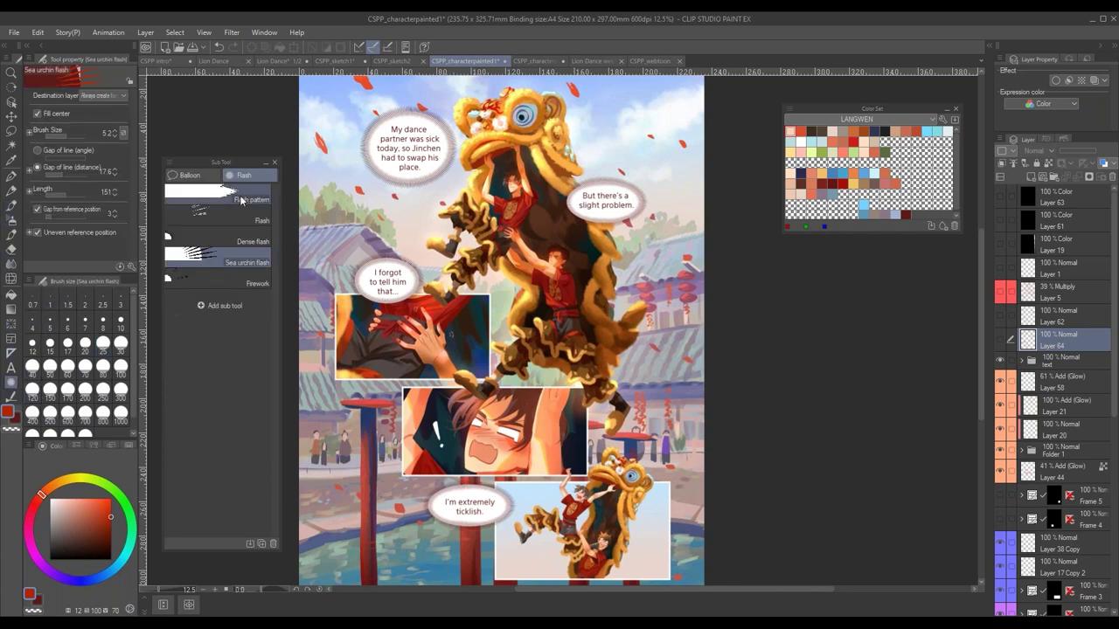
click(186, 175)
mouse_move(405, 232)
mouse_down()
mouse_move(441, 194)
mouse_move(445, 224)
mouse_move(408, 233)
mouse_up()
key(ctrl+z)
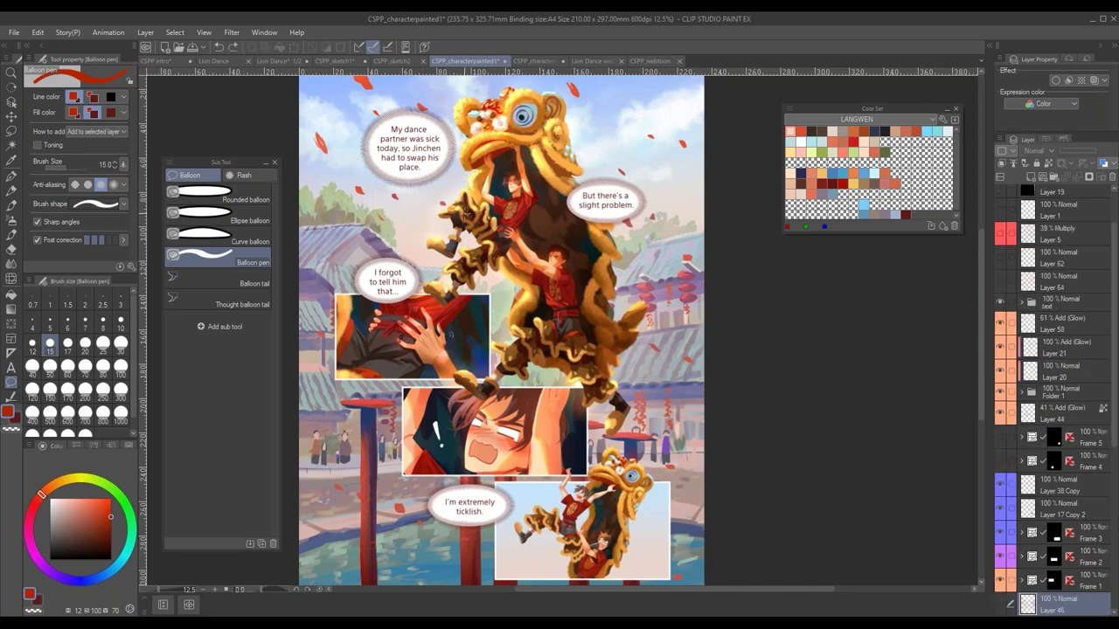
click(239, 175)
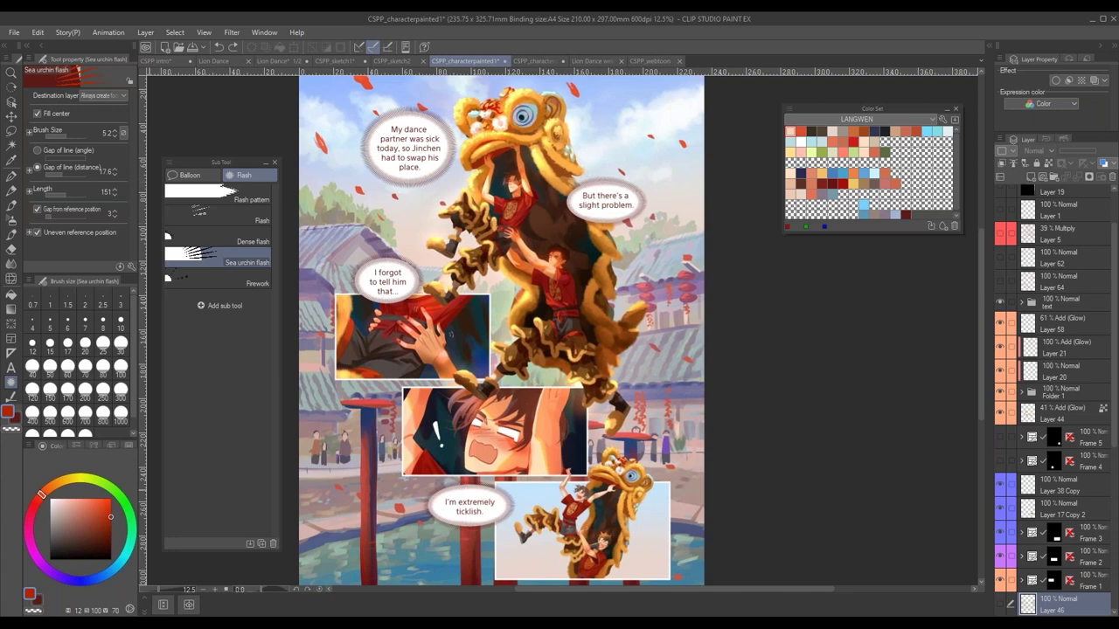
- Set the sub color to white and the main color to the dark red swatch for the flash balloon
click(37, 600)
click(76, 519)
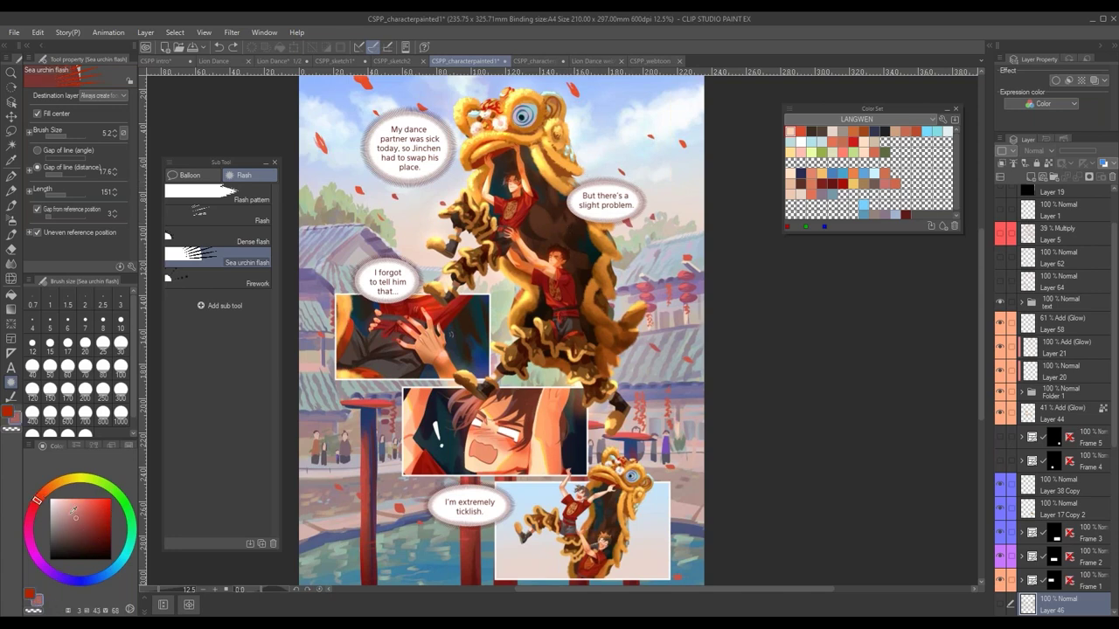
drag(75, 514, 54, 486)
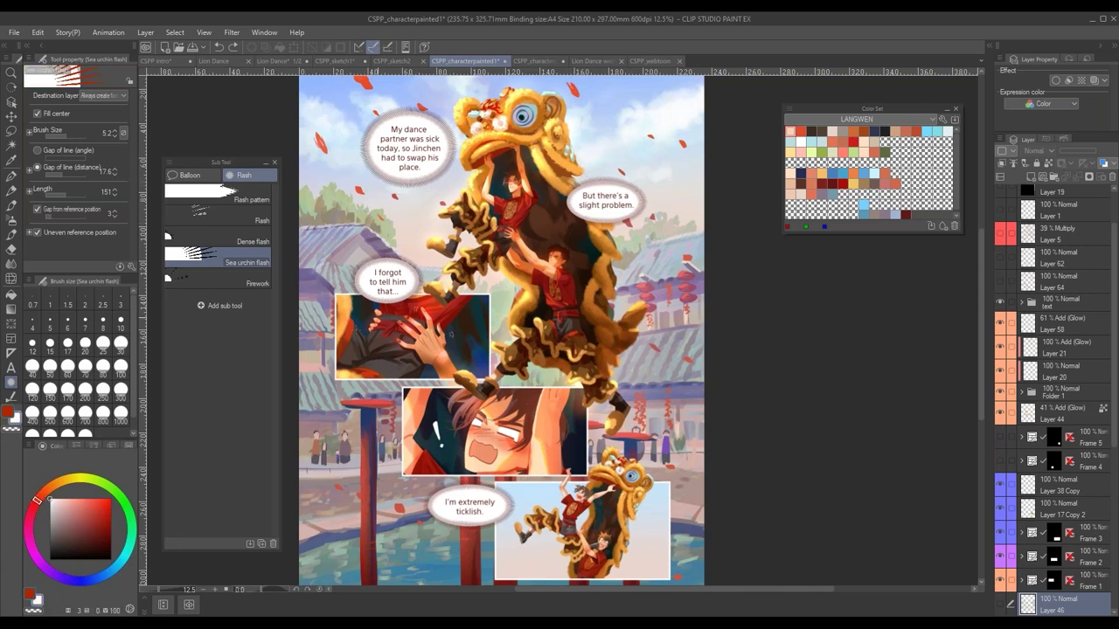
click(31, 595)
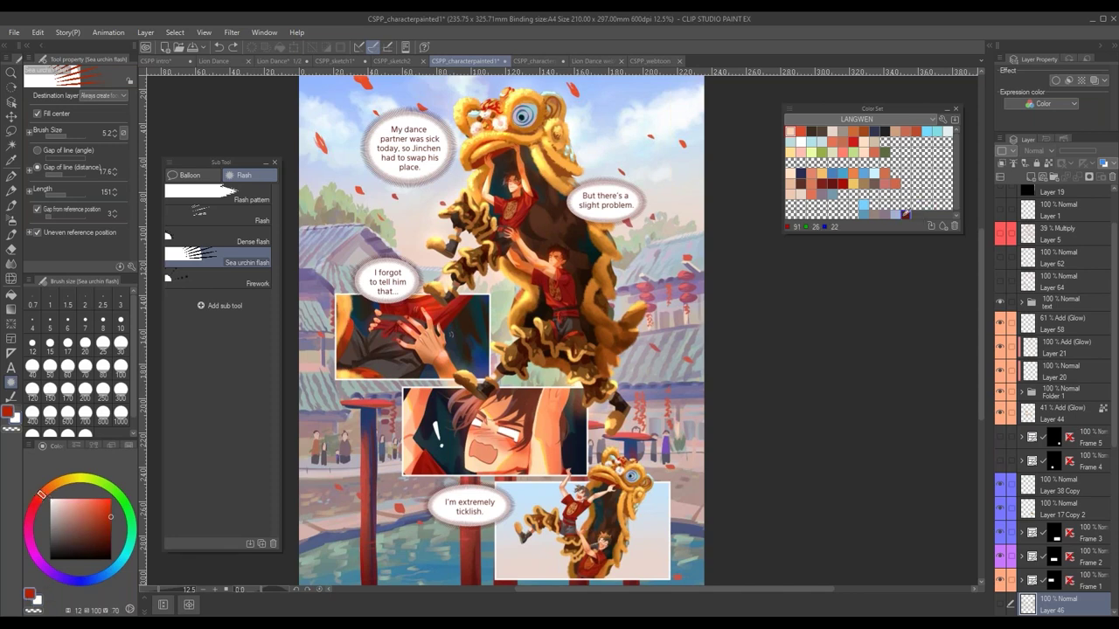
click(904, 213)
- Try a dark red border on the last panel's frame, Frame 3, and compare it with the whole page
mouse_move(476, 425)
mouse_down()
mouse_move(480, 407)
mouse_move(465, 409)
mouse_up()
drag(605, 454, 650, 420)
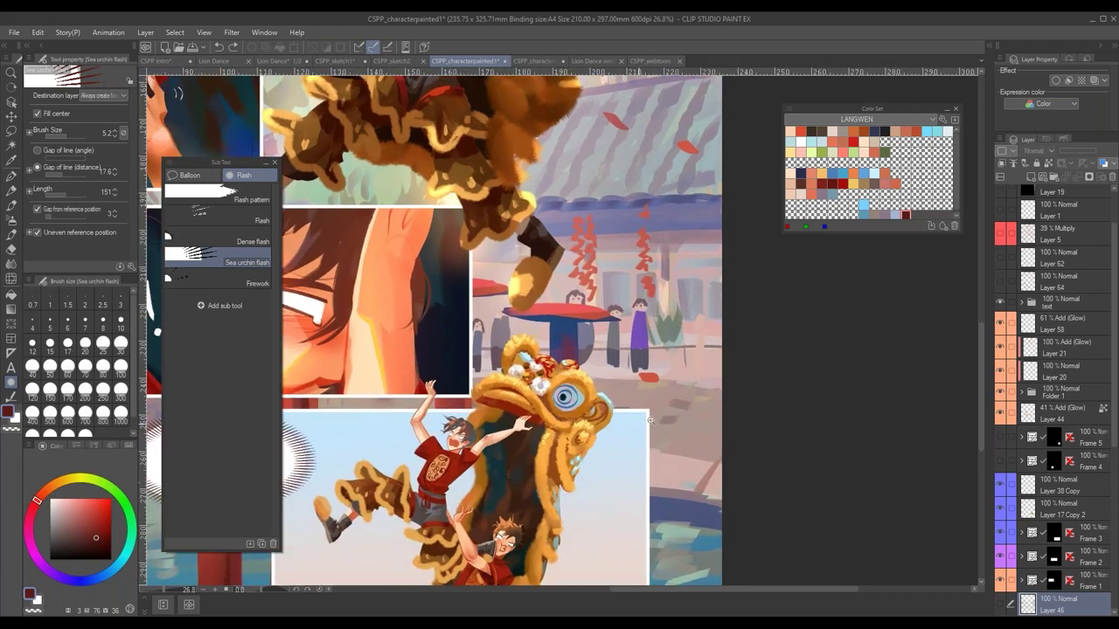
scroll(650, 421, up, 3)
scroll(654, 398, down, 4)
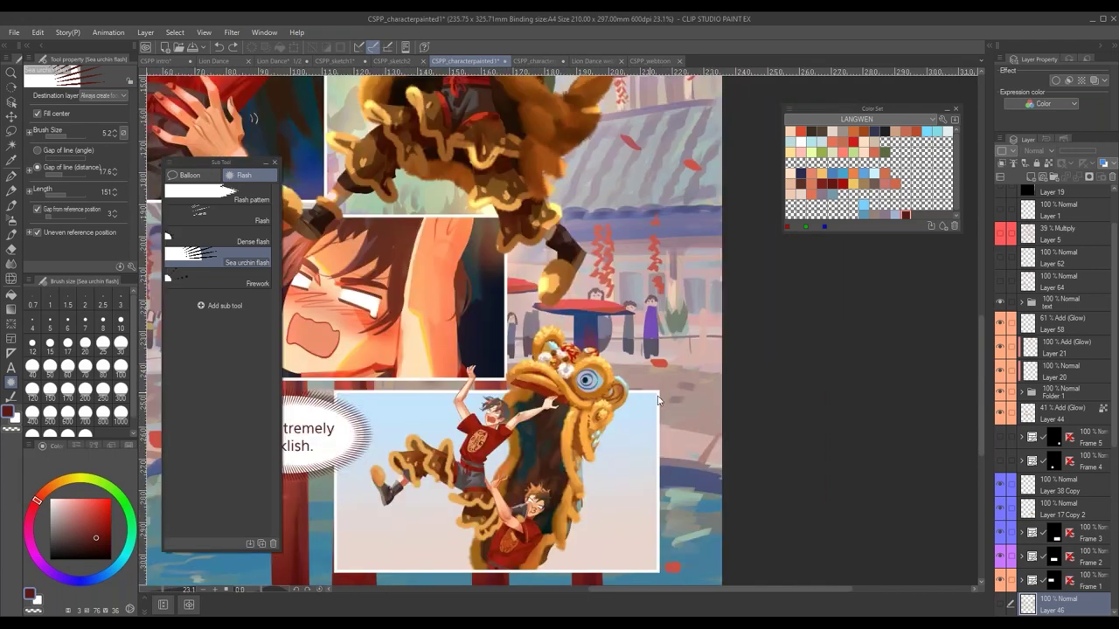
ctrl+click(658, 396)
ctrl+shift+click(657, 390)
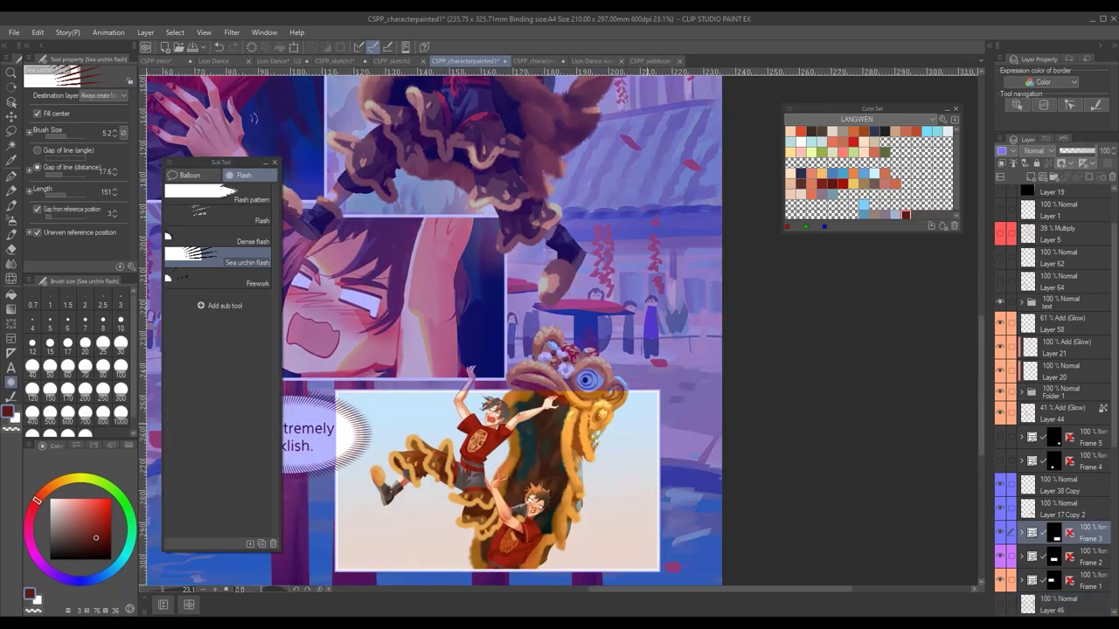
drag(470, 496, 556, 447)
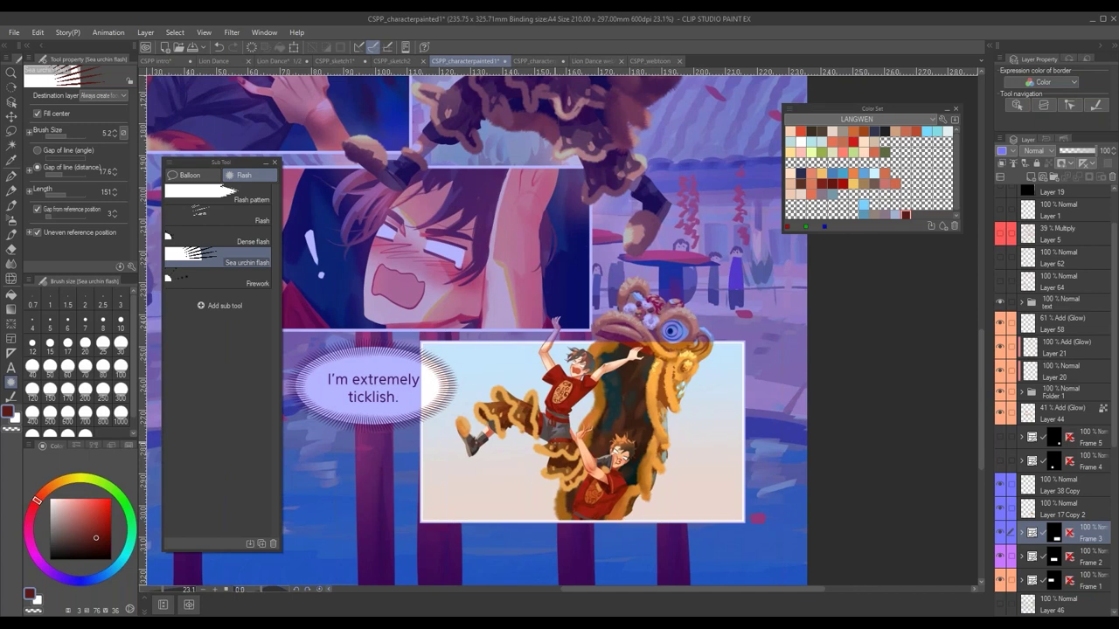
scroll(529, 454, down, 3)
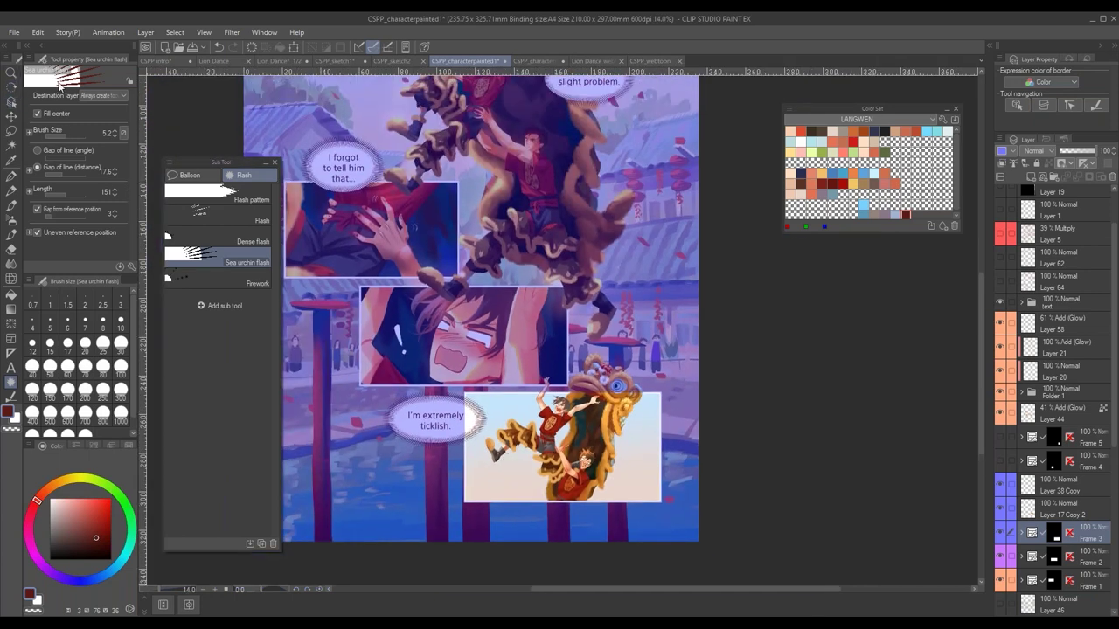
click(12, 102)
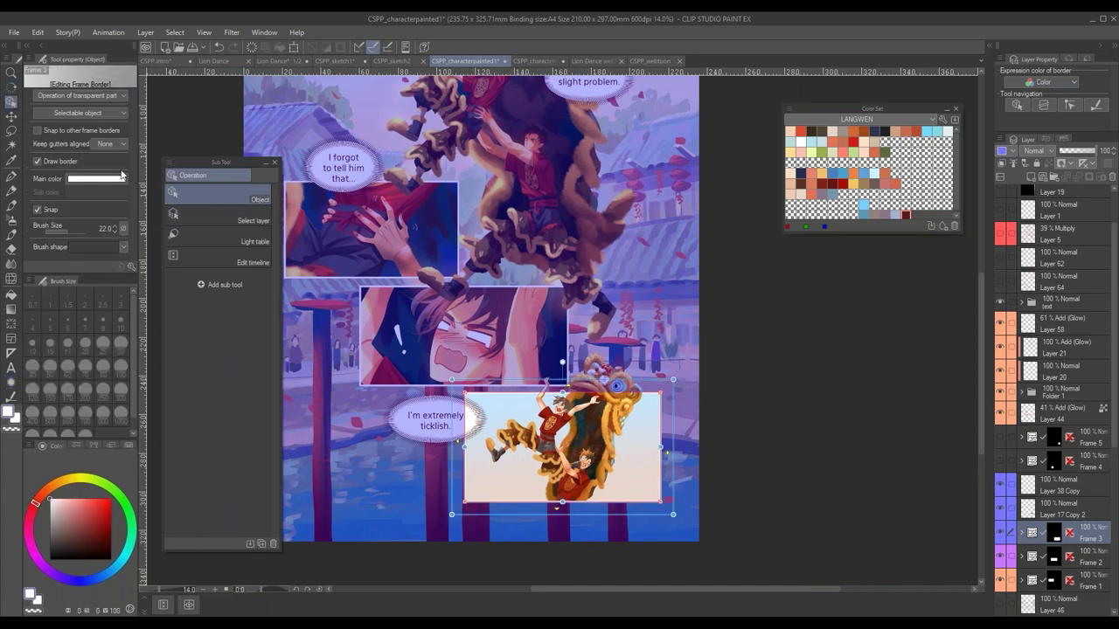
click(122, 177)
click(780, 414)
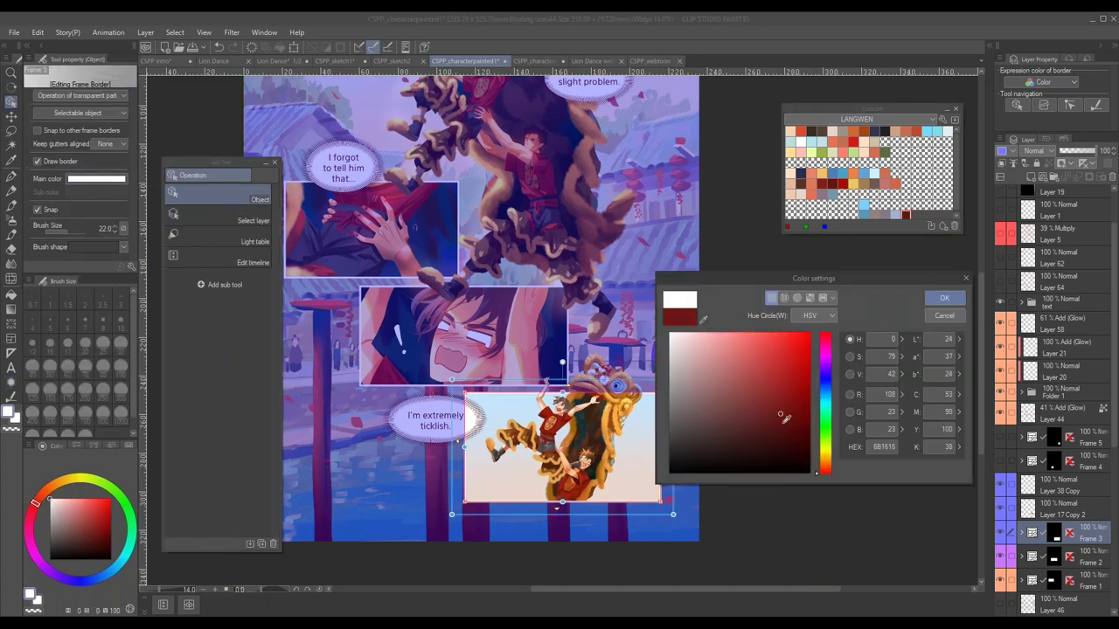
click(944, 297)
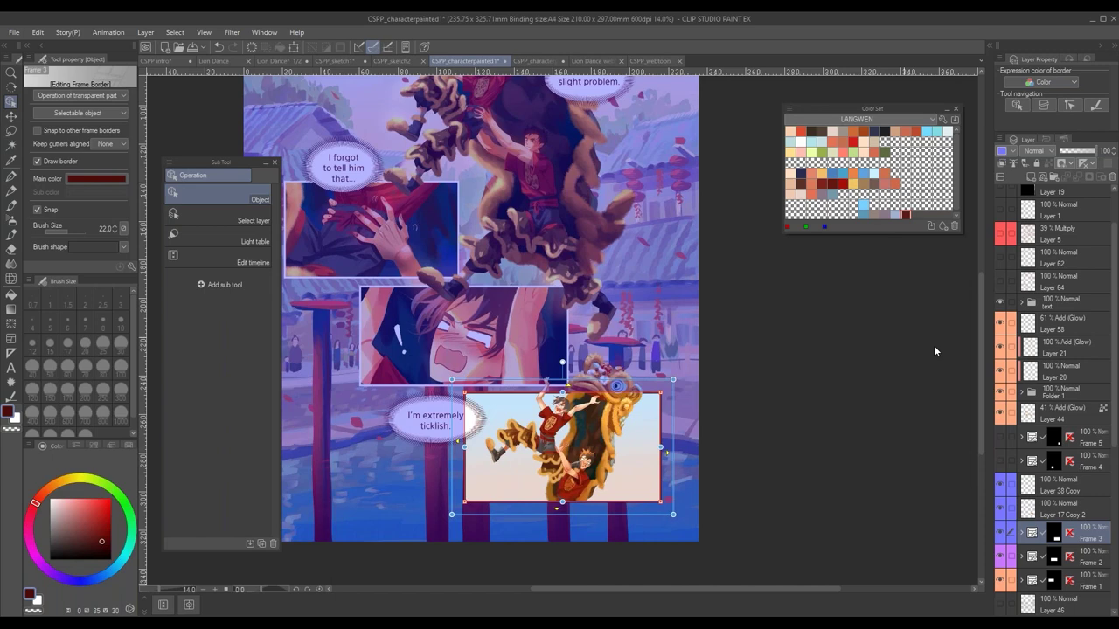
click(1058, 212)
scroll(722, 464, down, 3)
scroll(669, 480, up, 2)
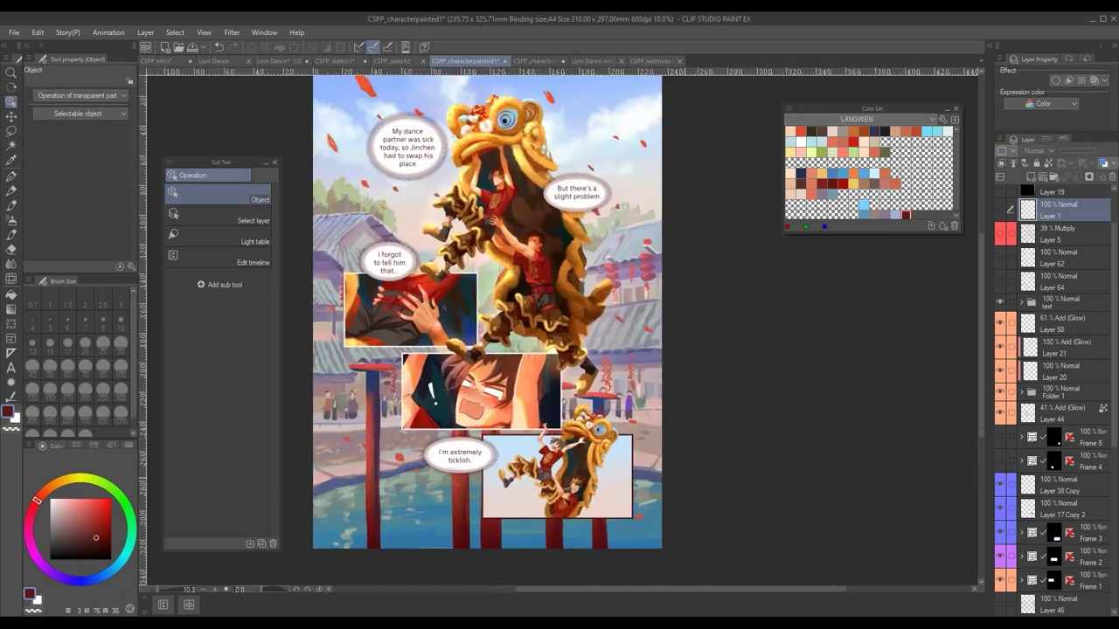
drag(672, 499, 688, 507)
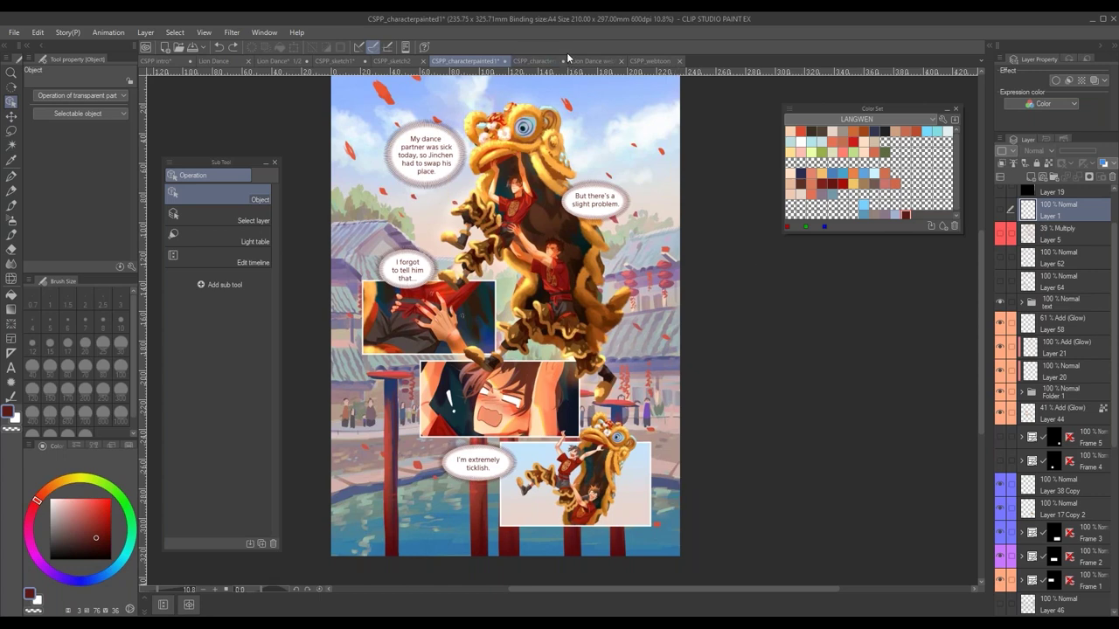
- Switch to the CSPP_characterpainted2 page and examine its falling-sequence panels, close-ups and speech balloons
click(536, 61)
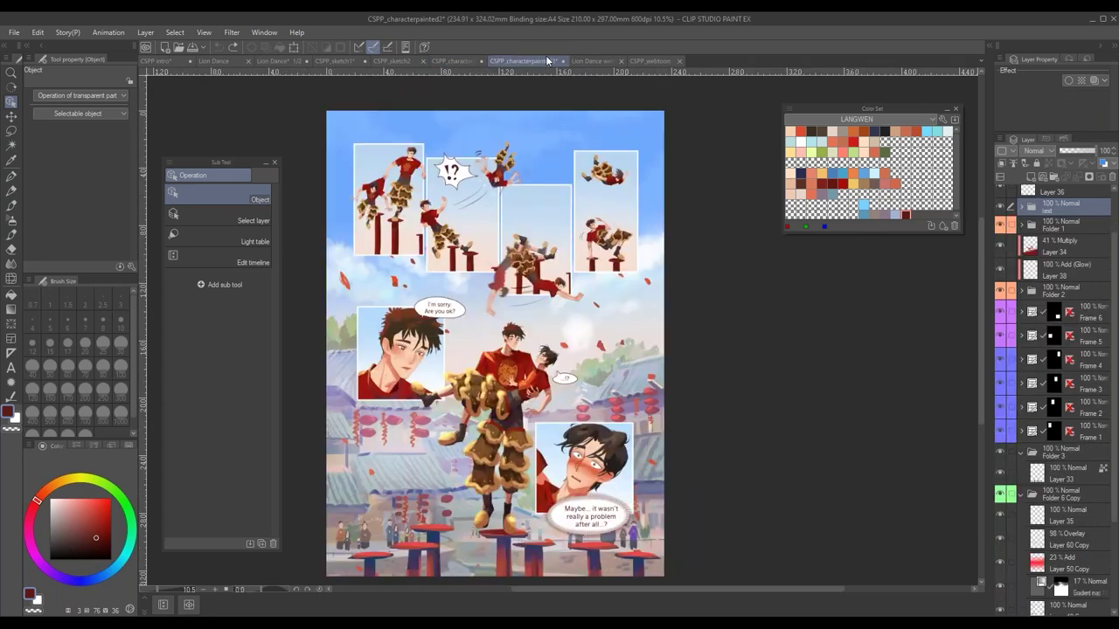
scroll(626, 315, up, 3)
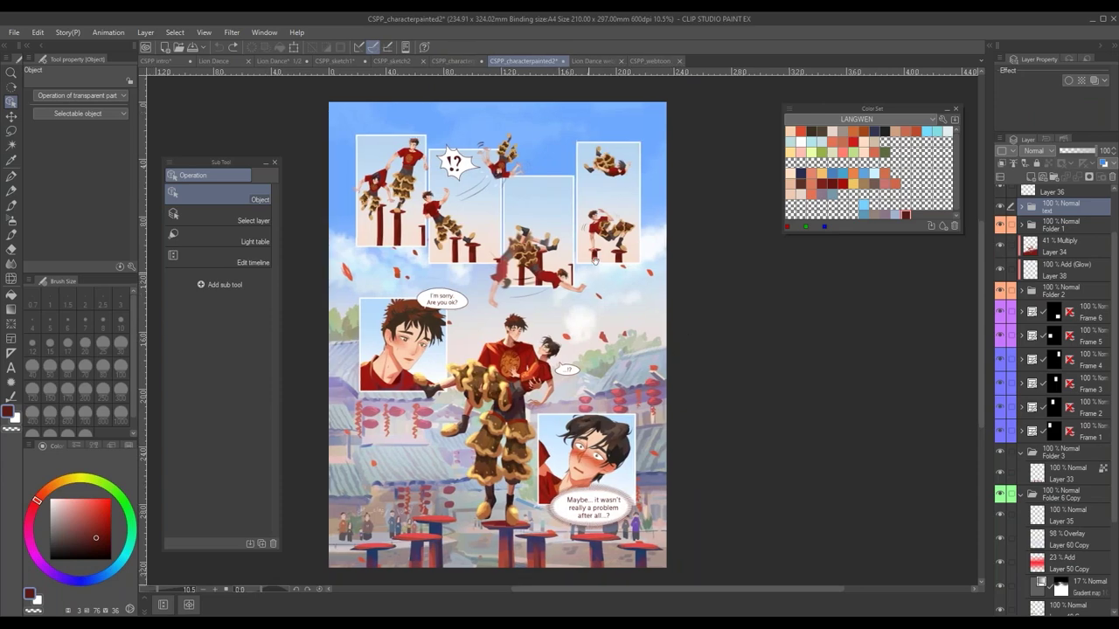
scroll(626, 315, up, 5)
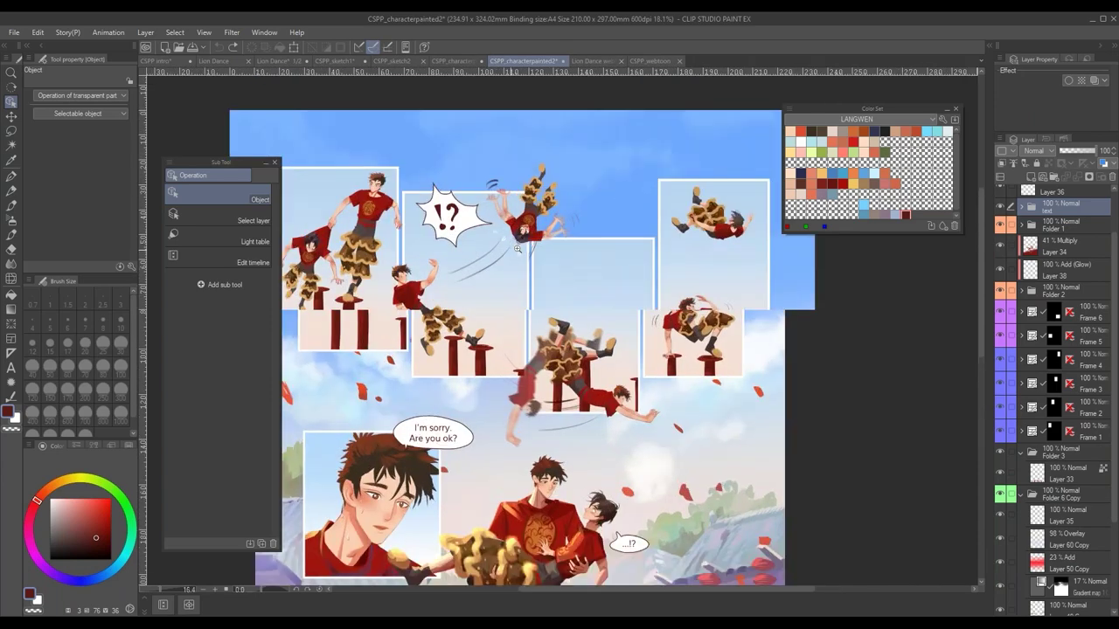
scroll(704, 429, down, 5)
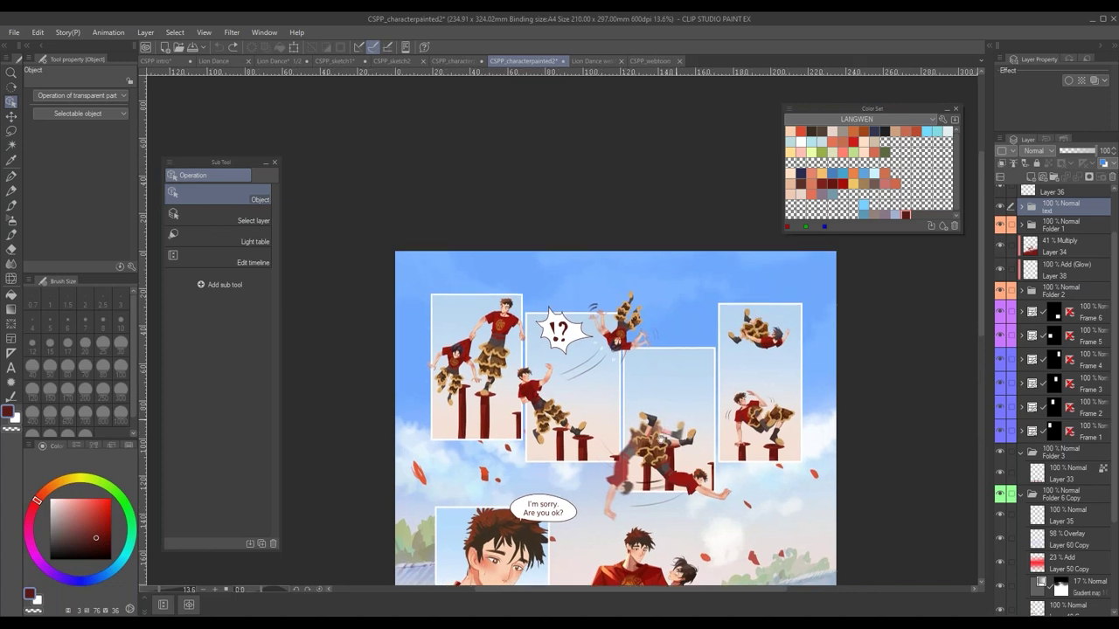
scroll(681, 453, up, 4)
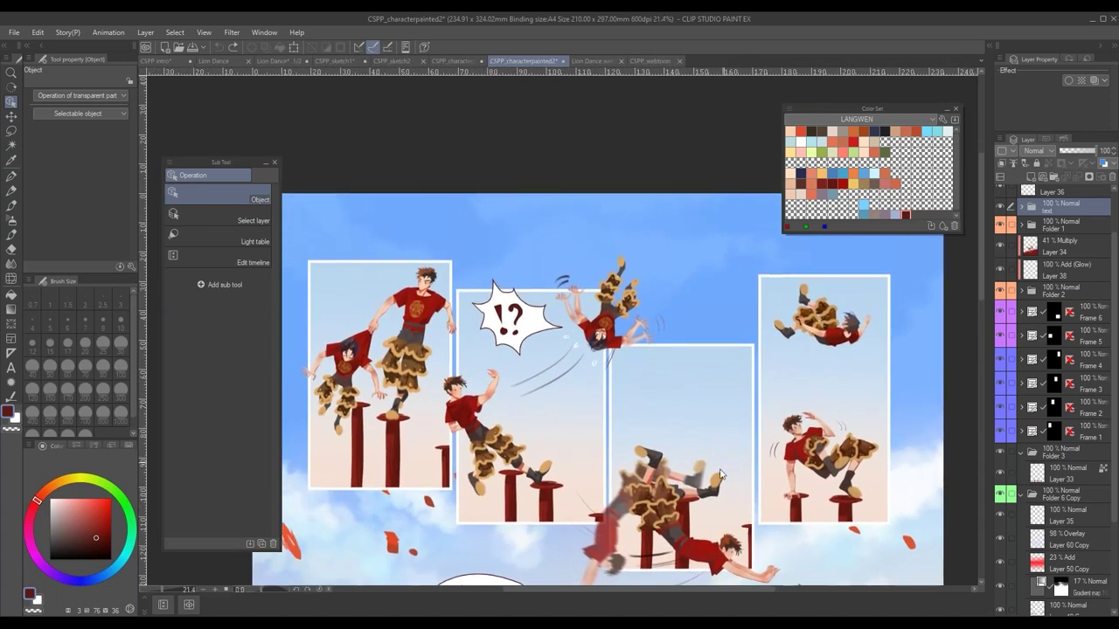
scroll(695, 468, down, 2)
drag(703, 477, 650, 483)
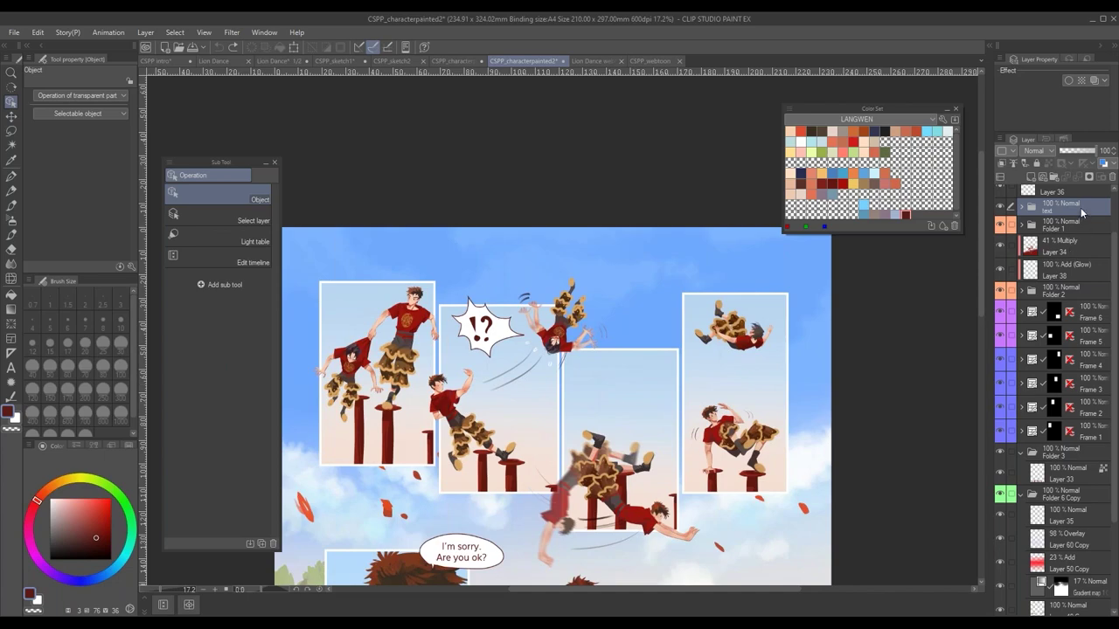
scroll(735, 512, down, 5)
scroll(693, 531, down, 6)
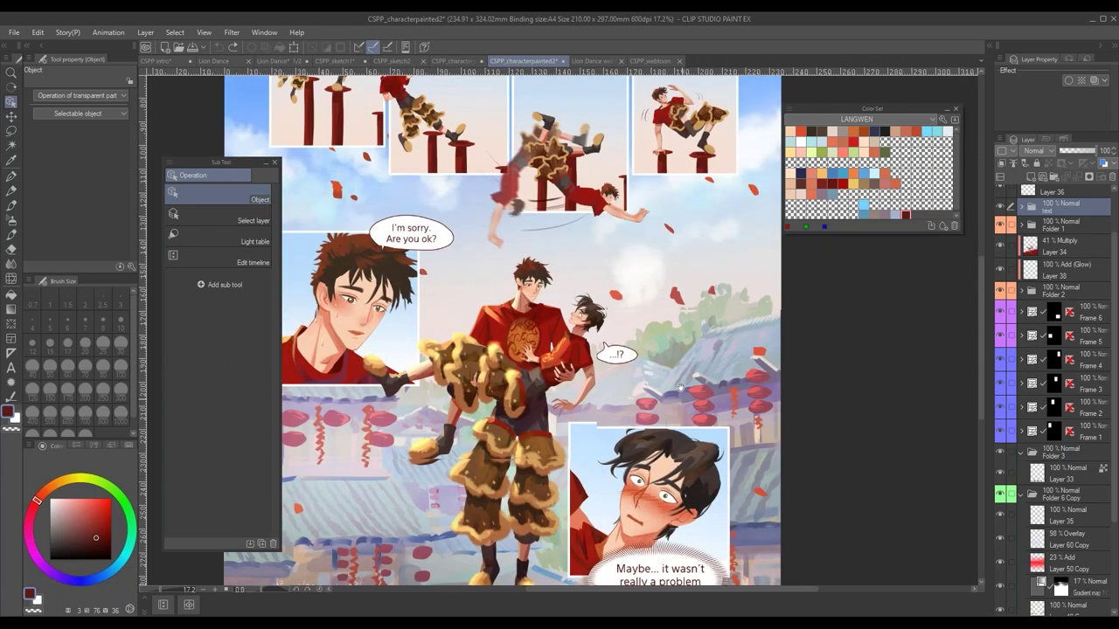
scroll(733, 405, down, 4)
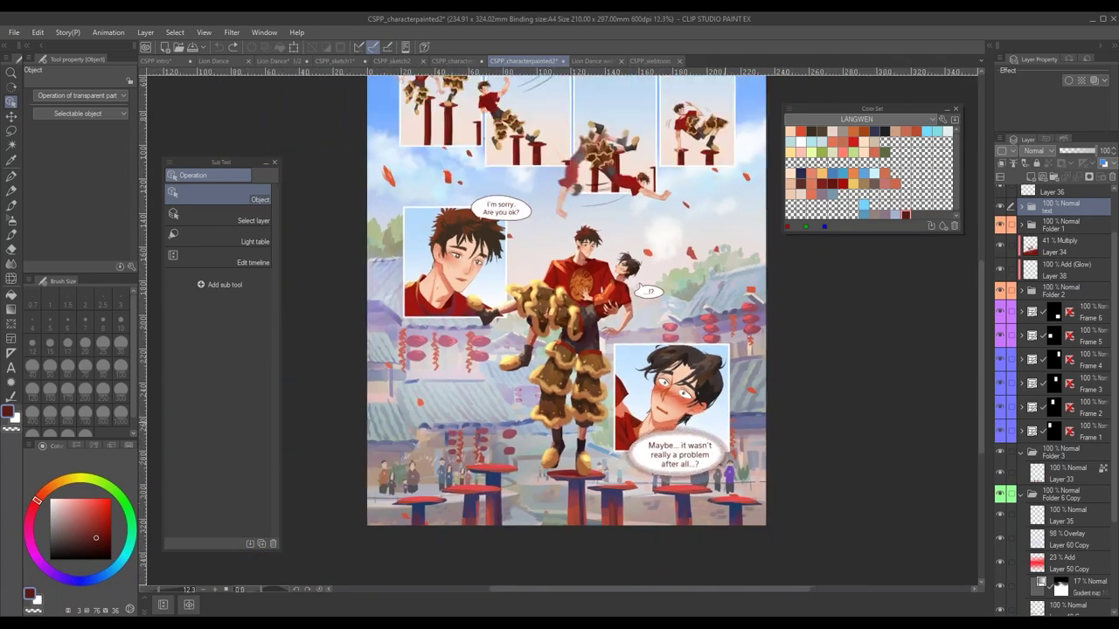
- Switch to the Oil Pastel 2 pencil brush and undo the most recent changes on the page
drag(739, 482, 701, 468)
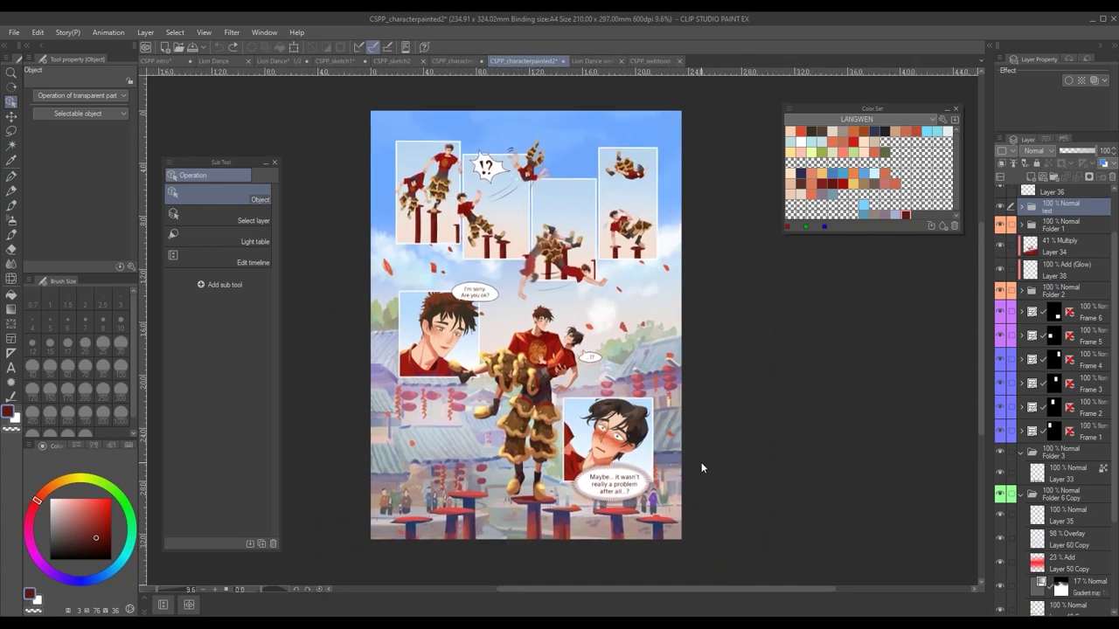
drag(600, 562, 629, 530)
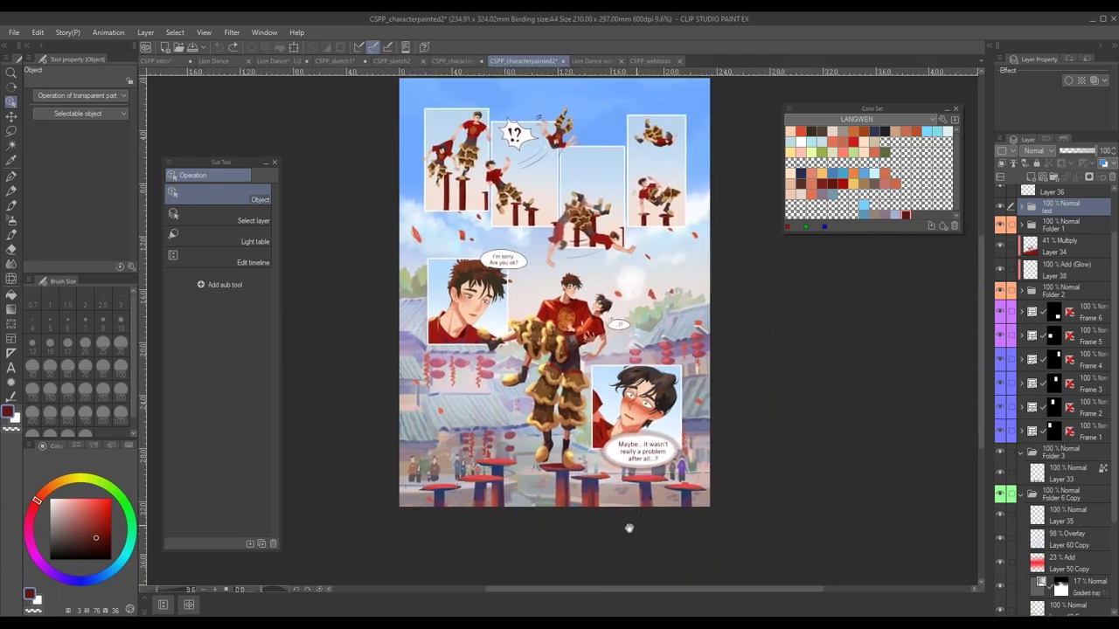
scroll(539, 496, up, 3)
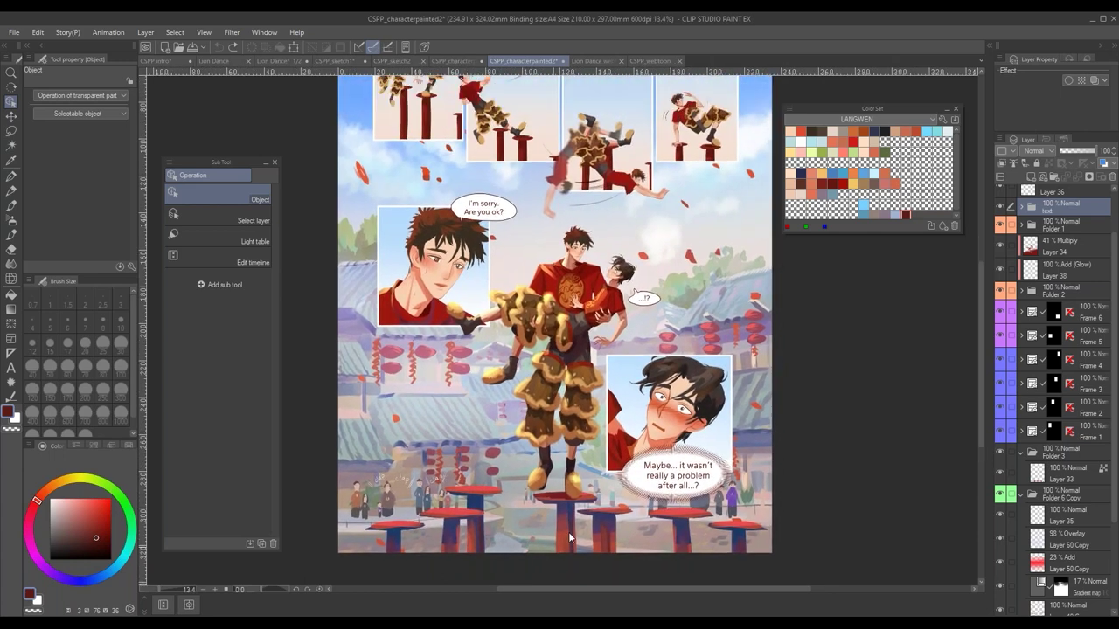
key(b)
key(ctrl+z)
key(ctrl+z)
key(ctrl+z)
key(ctrl+z)
key(ctrl+z)
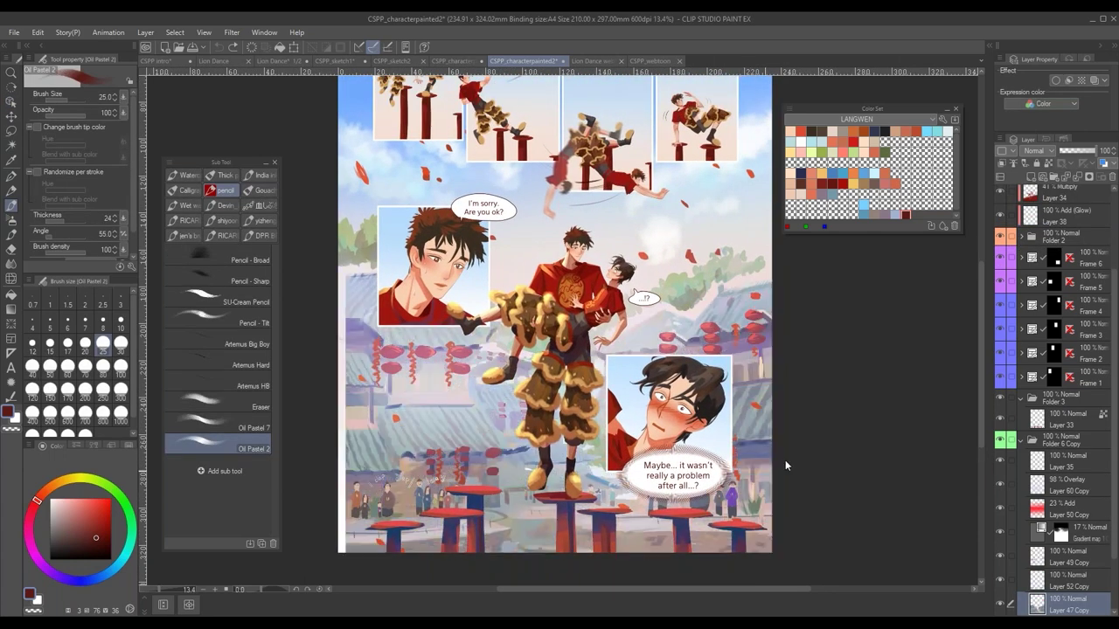
key(ctrl+z)
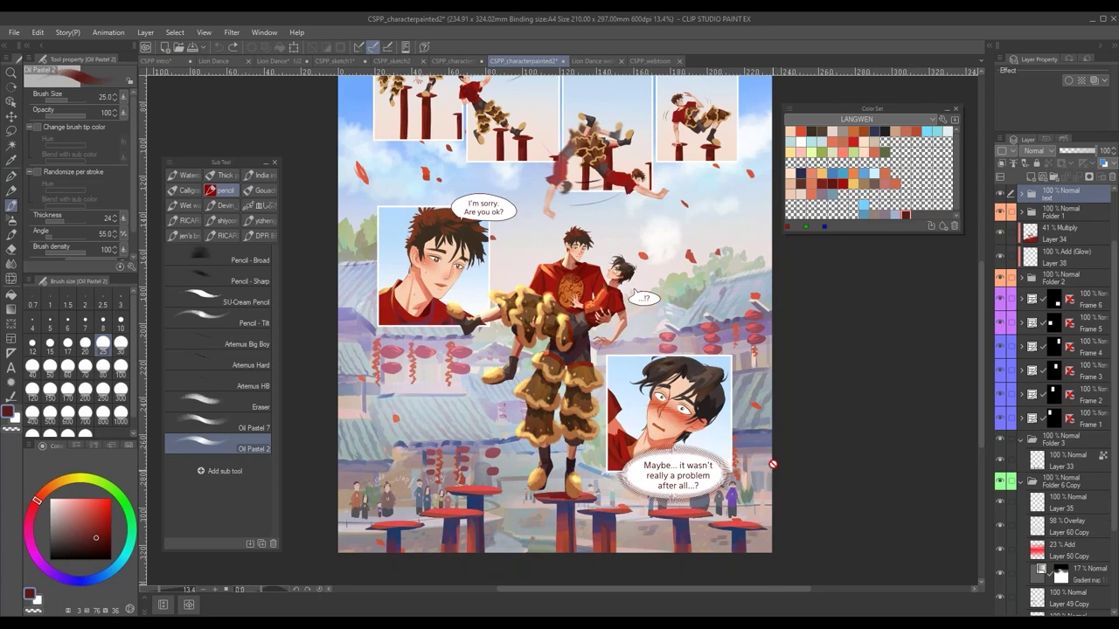
- Examine the CSPP_characterpainted2 page's falling-sequence panels, close-ups and speech balloons, both up close and as a whole page
click(456, 61)
click(526, 62)
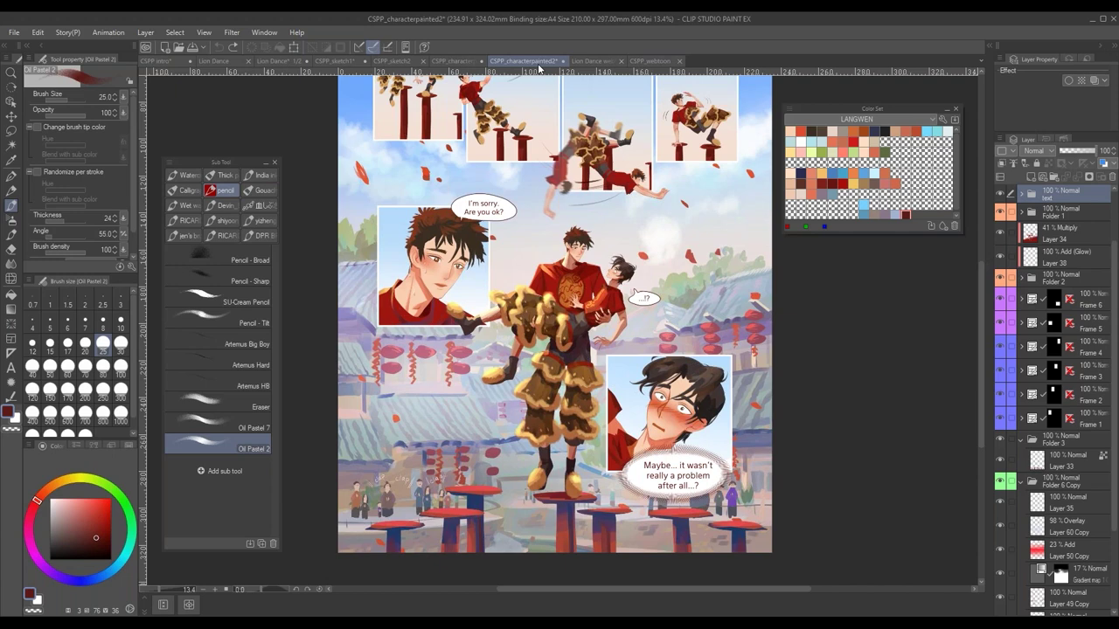
drag(981, 287, 977, 263)
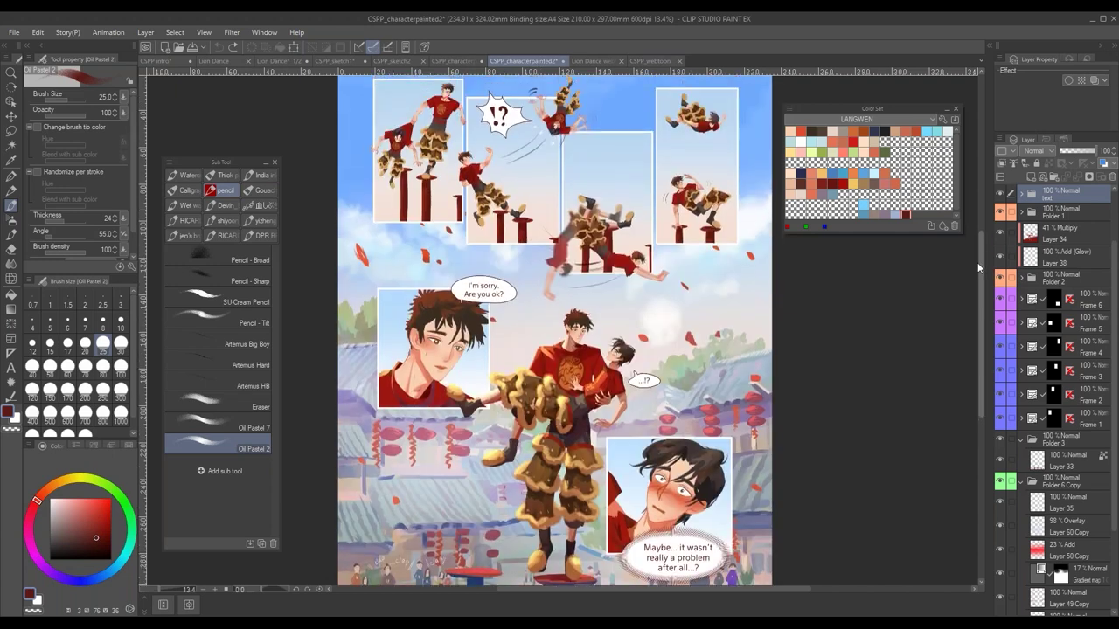
scroll(612, 258, down, 3)
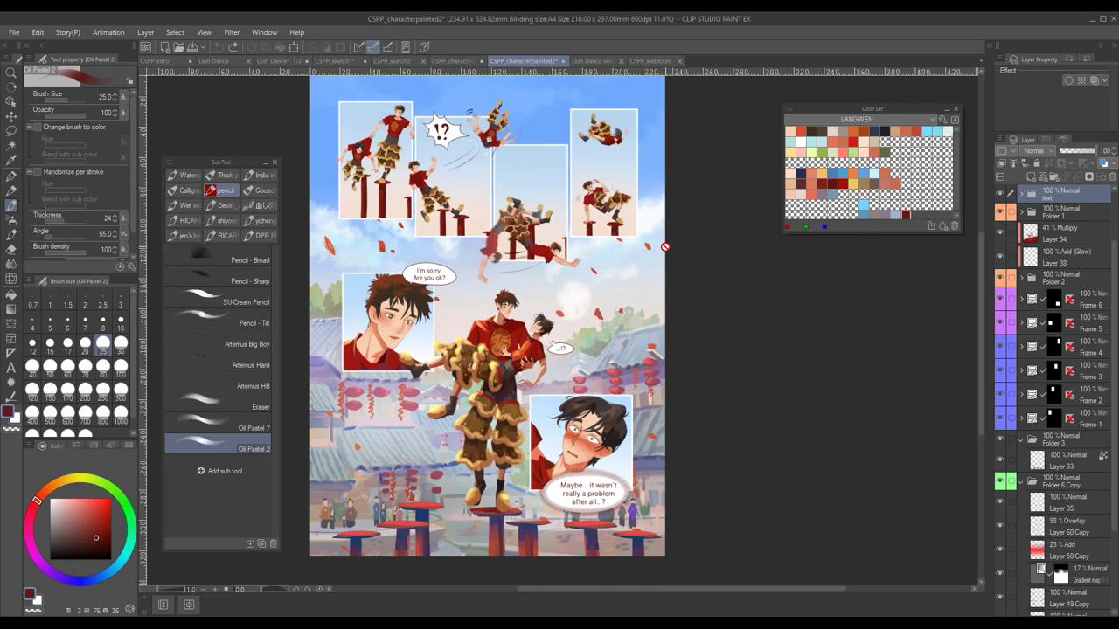
scroll(658, 393, down, 3)
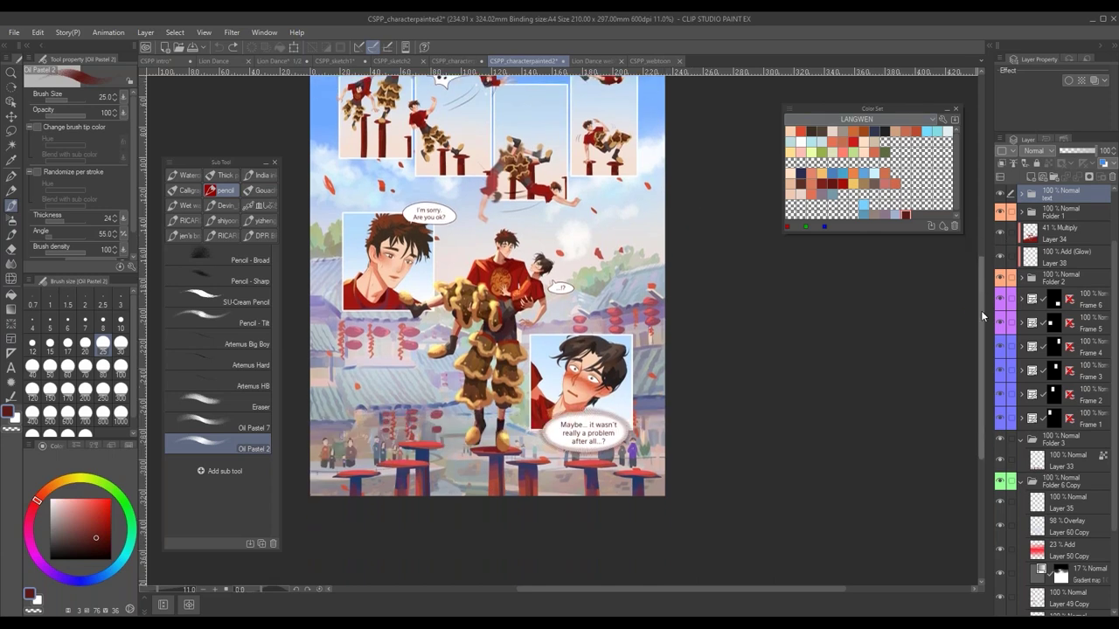
scroll(659, 393, up, 4)
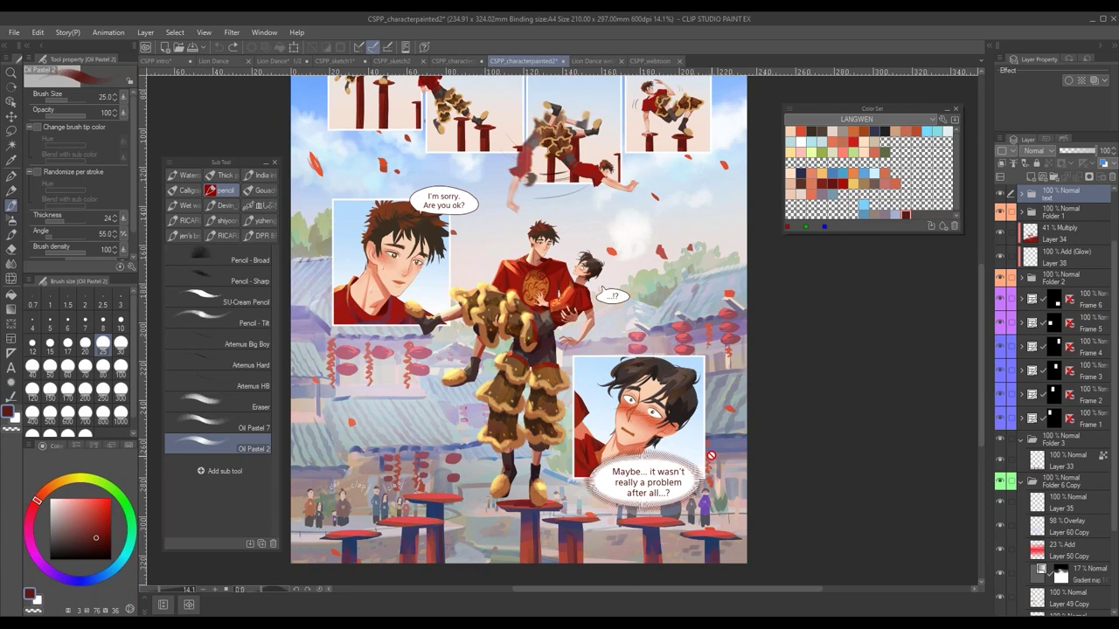
scroll(713, 415, down, 2)
scroll(711, 430, down, 2)
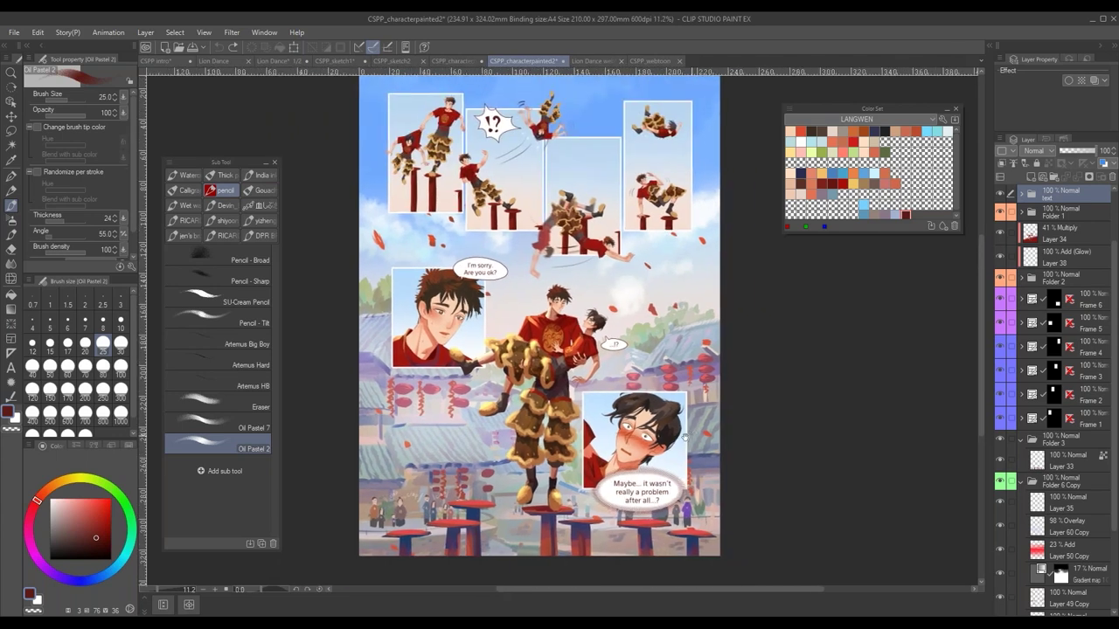
- Compare the CSPP_characterpainted1 and CSPP_characterpainted2 pages, including the clapping spectators in the background of the second page
click(470, 62)
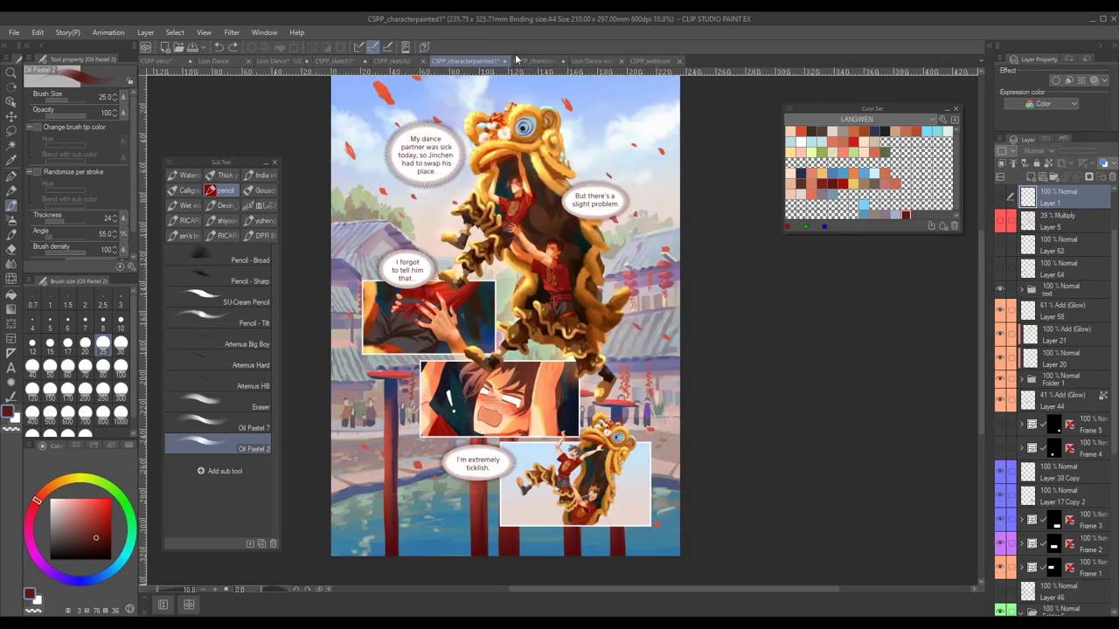
click(522, 61)
drag(647, 348, 643, 356)
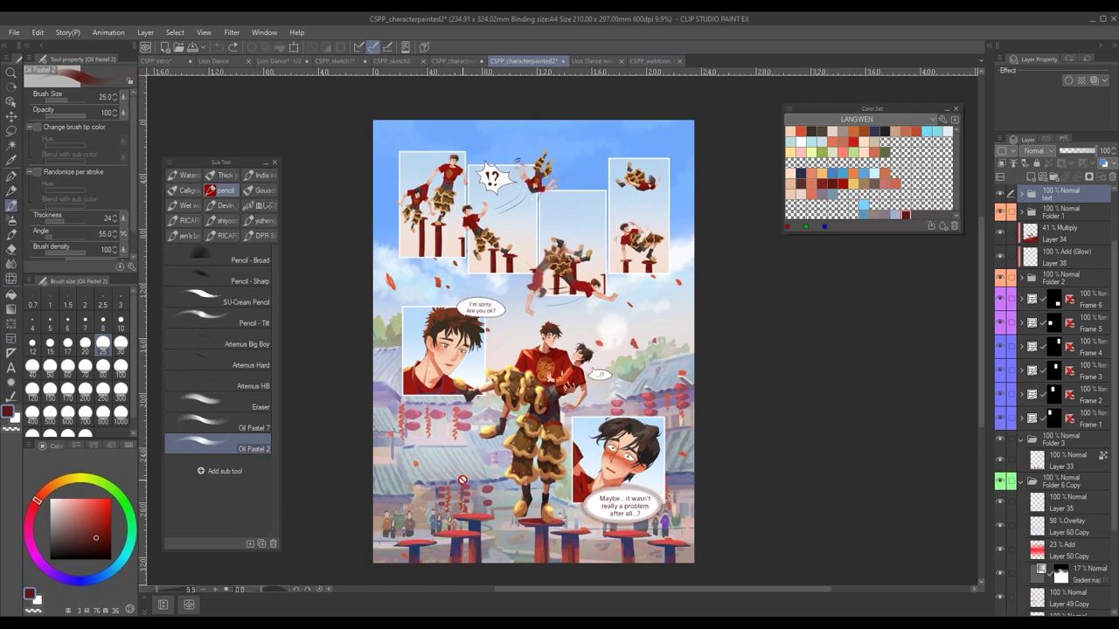
drag(578, 231, 550, 225)
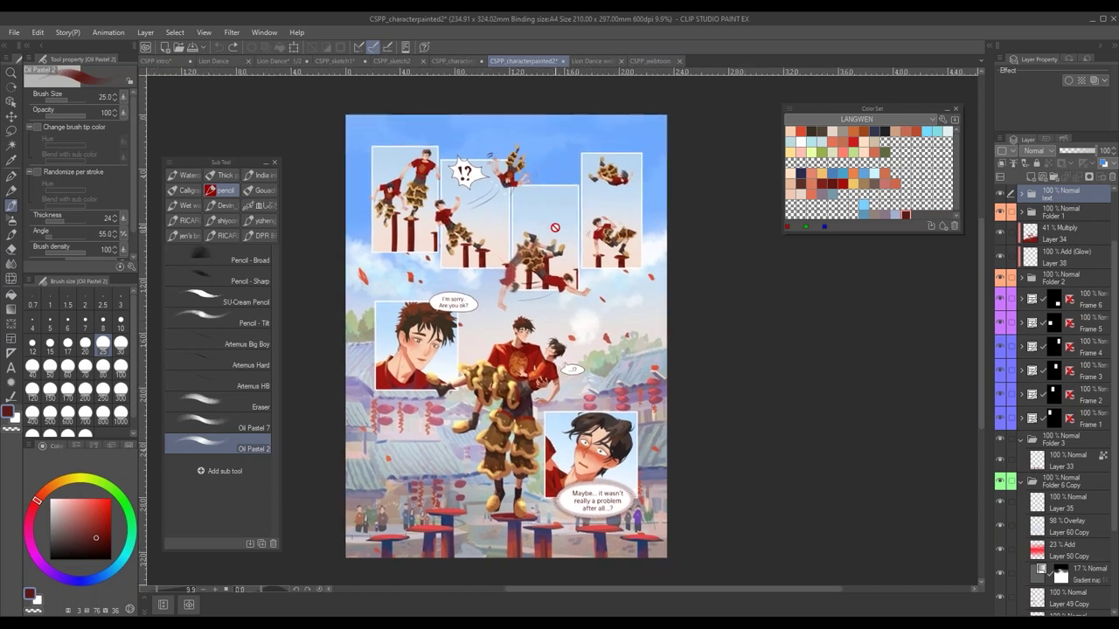
scroll(489, 516, up, 6)
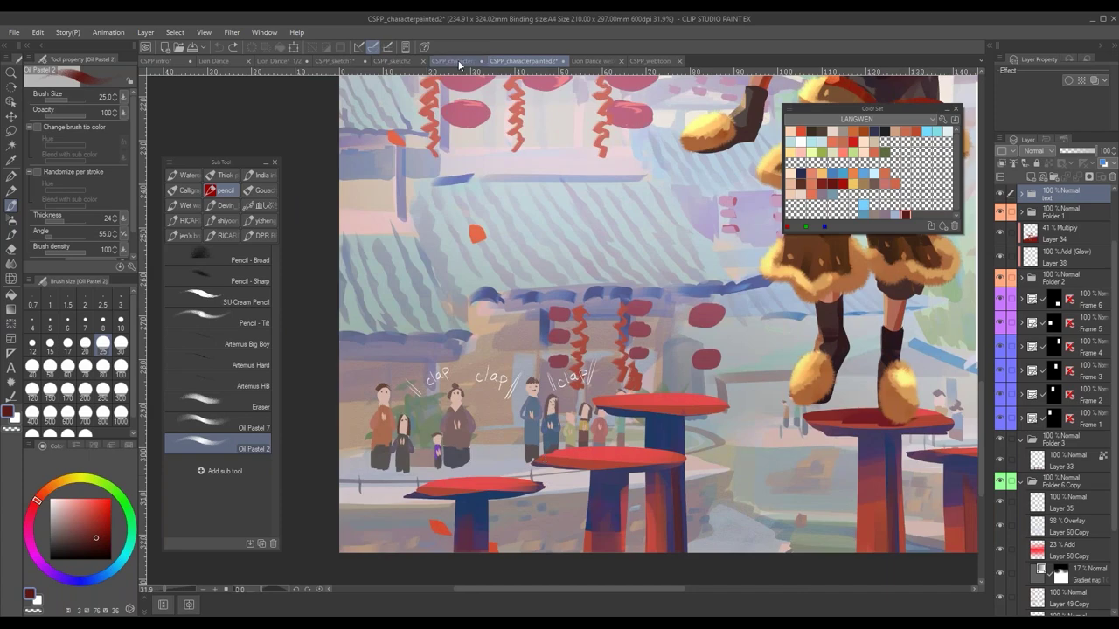
click(454, 61)
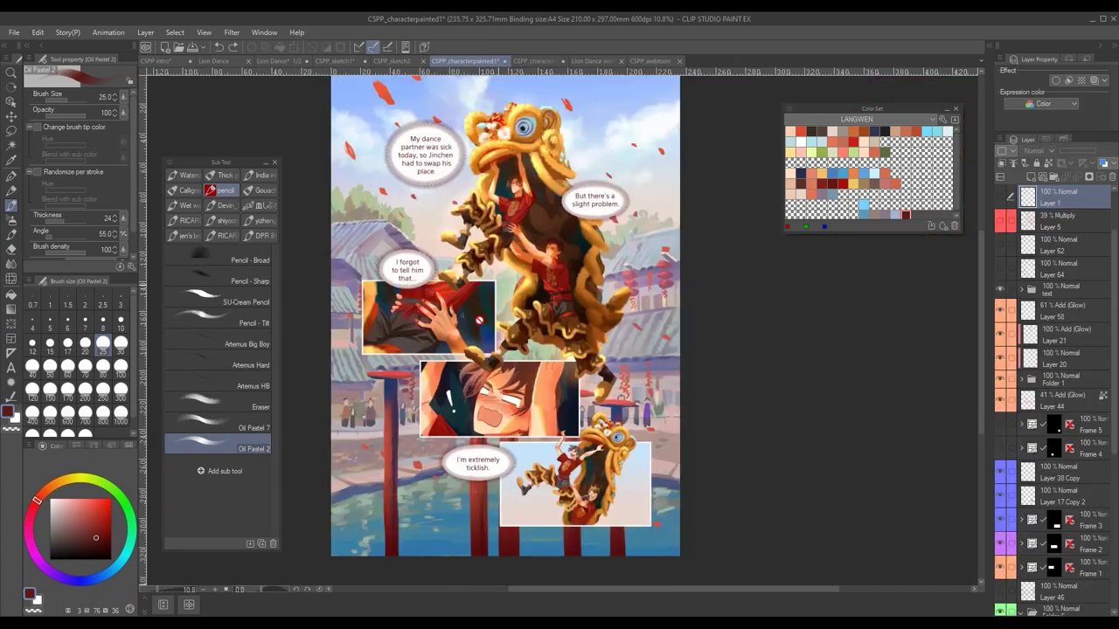
scroll(407, 393, up, 4)
click(529, 61)
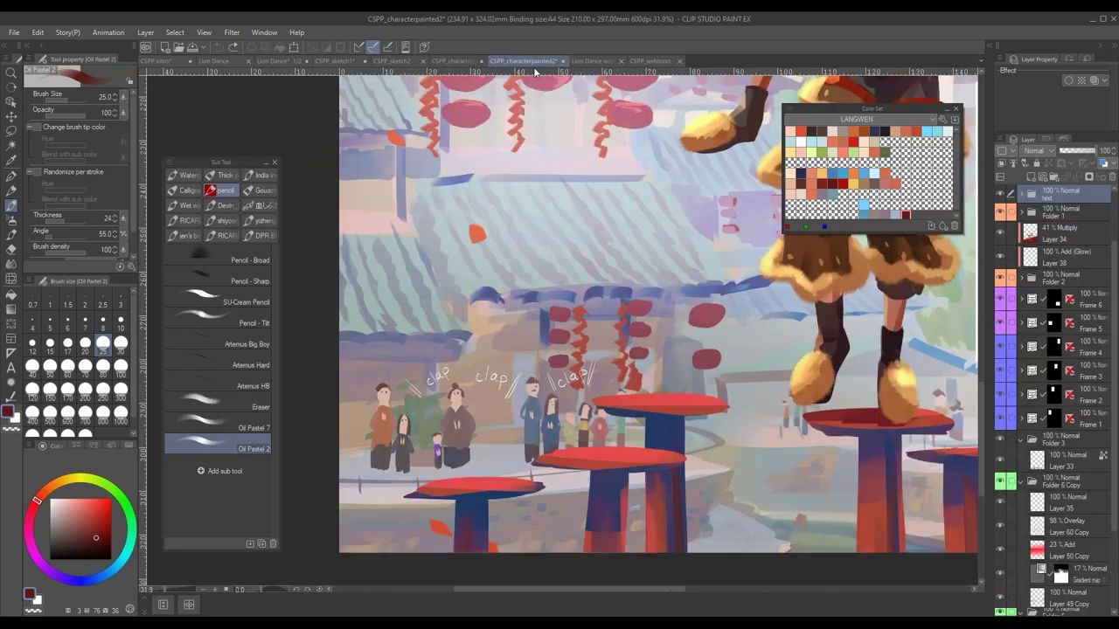
scroll(590, 301, down, 5)
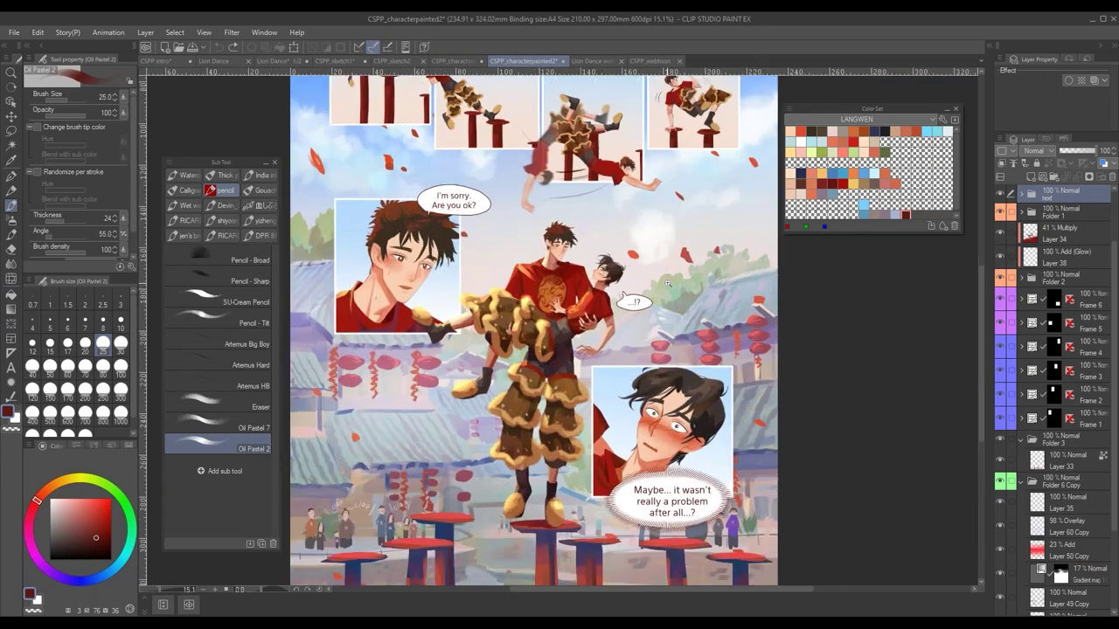
mouse_move(567, 358)
mouse_down()
mouse_move(579, 318)
mouse_move(554, 371)
mouse_up()
scroll(631, 301, down, 2)
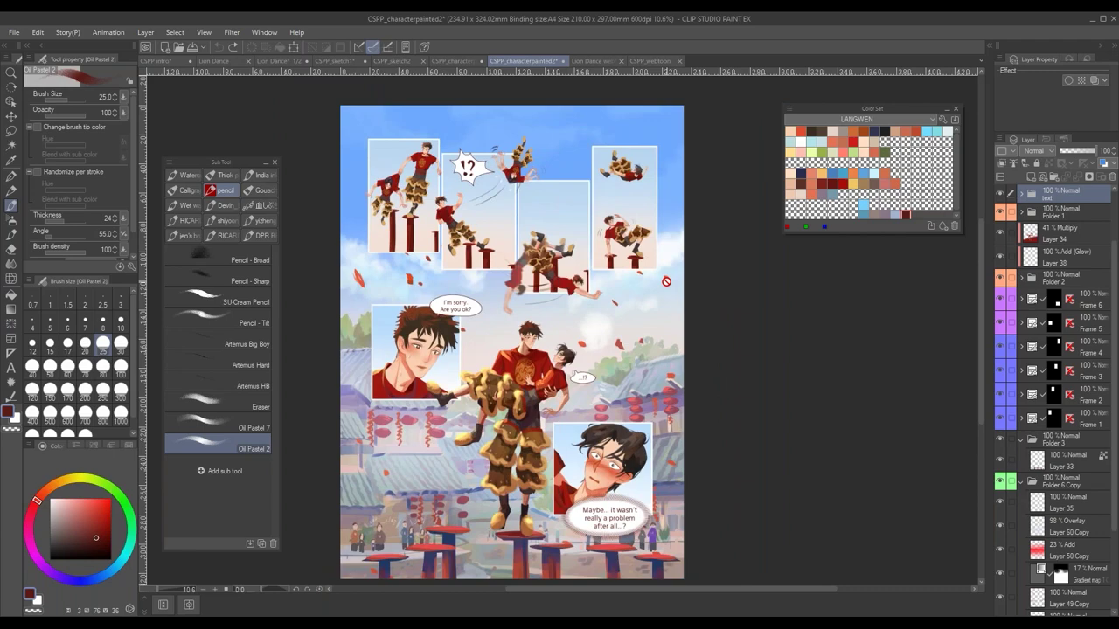
- Examine the CSPP_characterpainted1 page and its layer stack, and collapse Folder 6
click(455, 61)
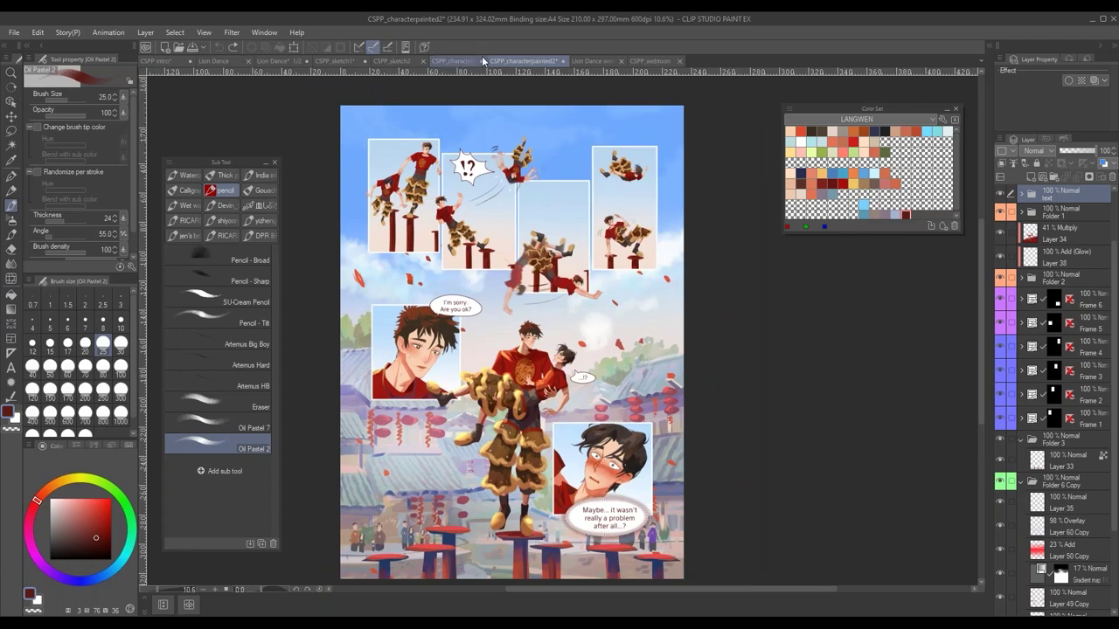
scroll(544, 227, down, 5)
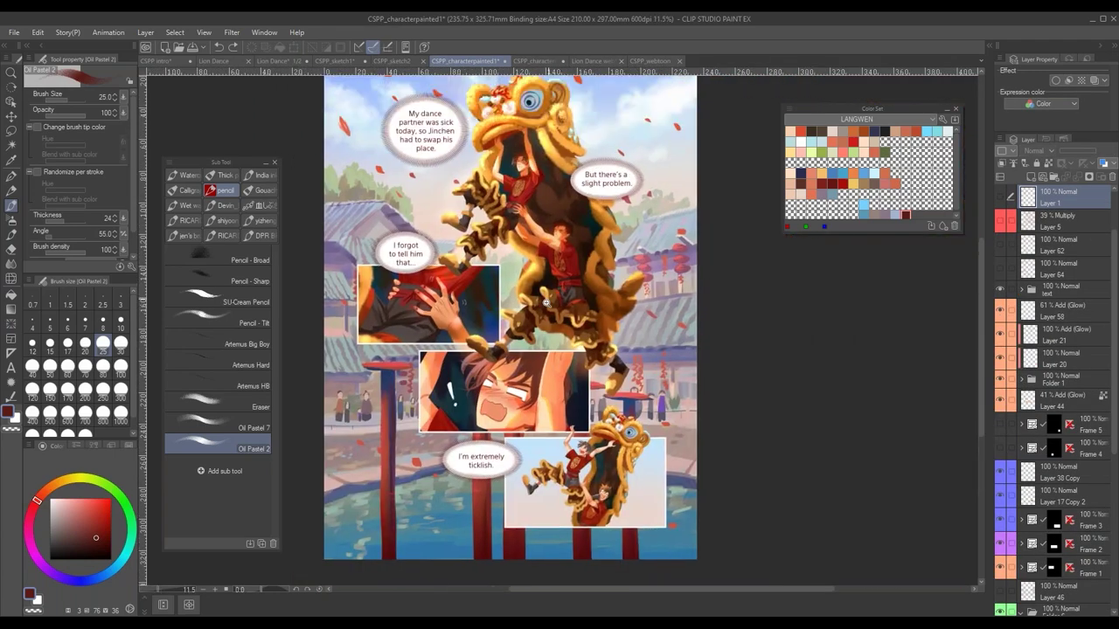
scroll(597, 245, up, 2)
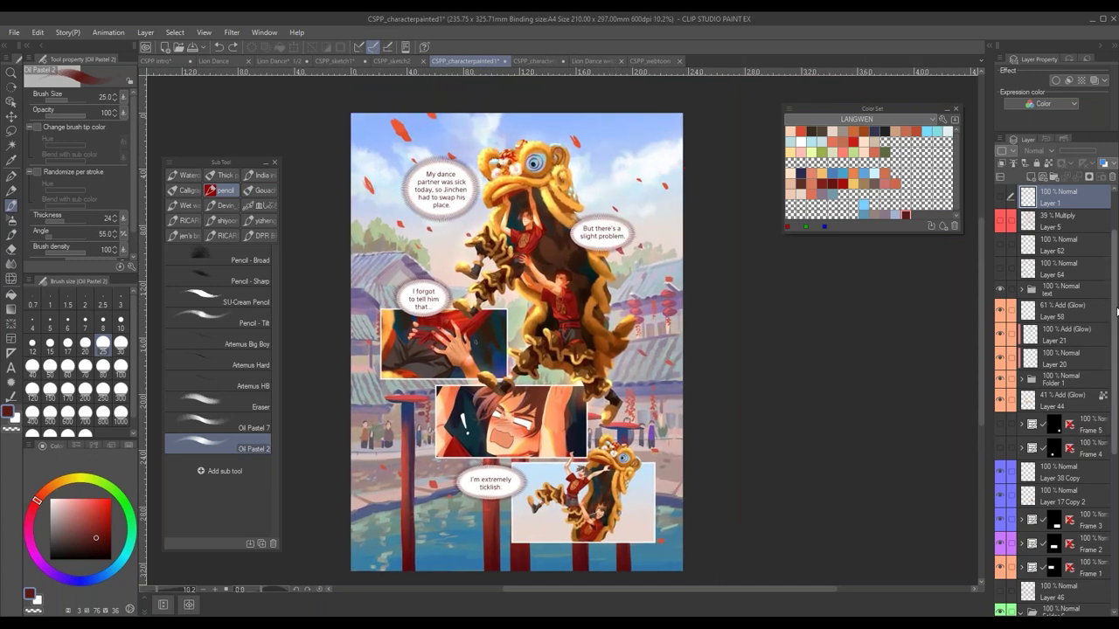
scroll(1084, 437, down, 5)
scroll(1100, 465, up, 2)
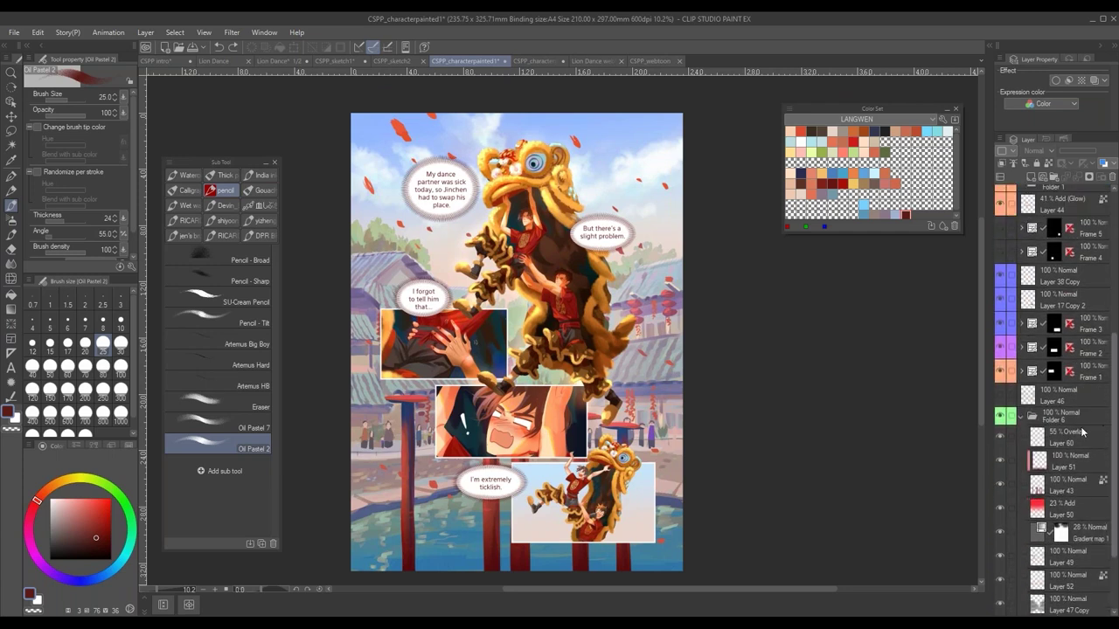
click(1021, 417)
scroll(1049, 393, up, 3)
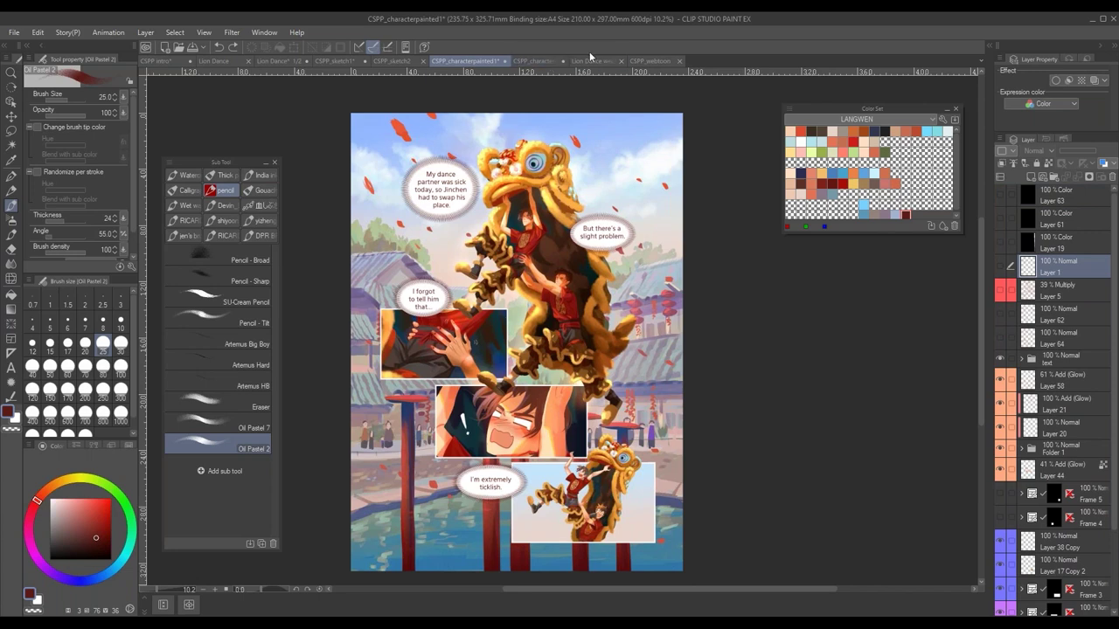
- Begin setting up a new webtoon project and enlarge the New dialog to show its page settings
click(14, 32)
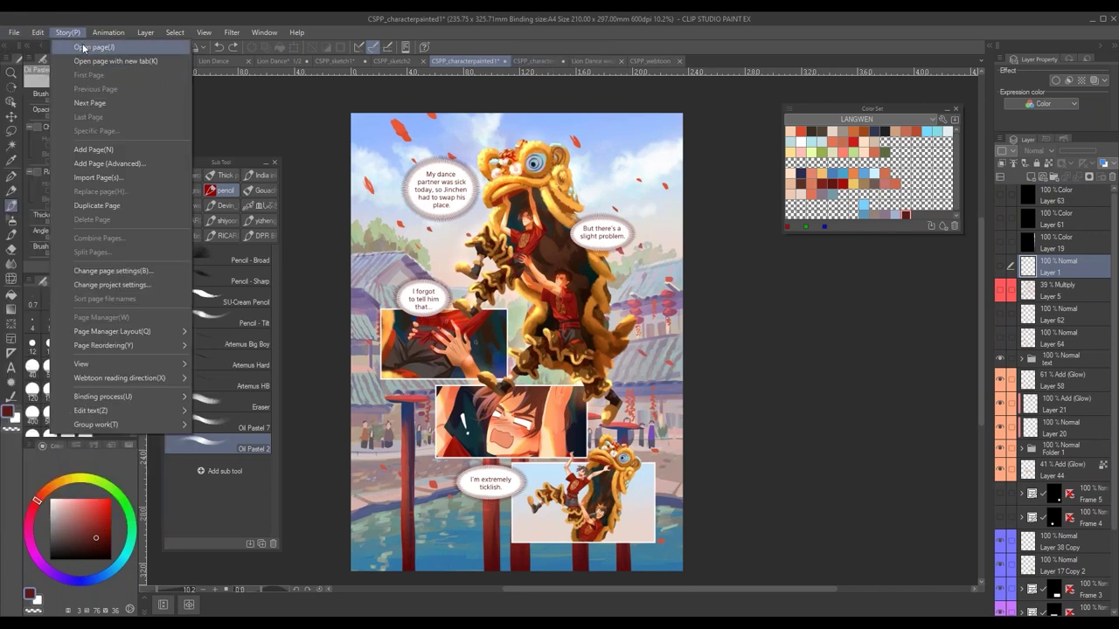
click(31, 48)
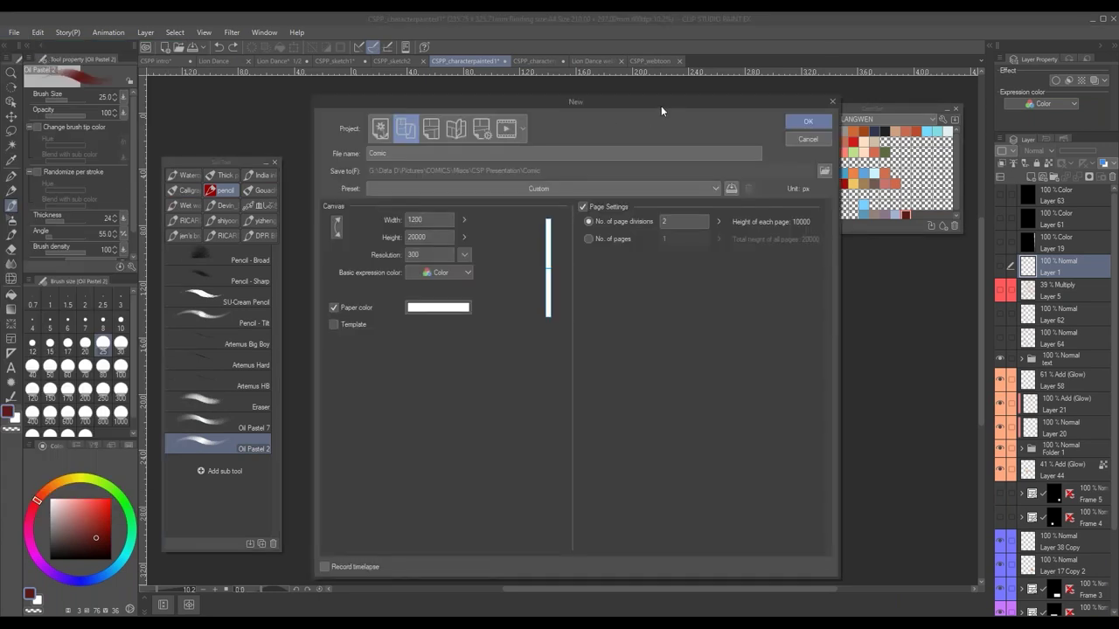
click(381, 129)
click(407, 131)
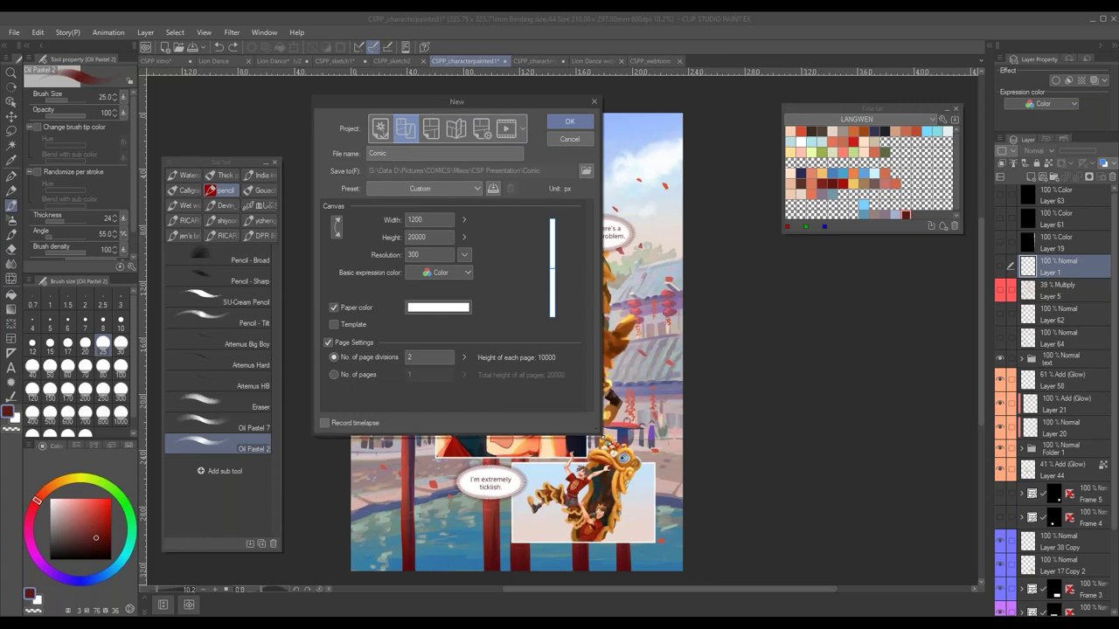
drag(603, 442, 748, 516)
- Name the new webtoon project "Lion Dance"
click(492, 154)
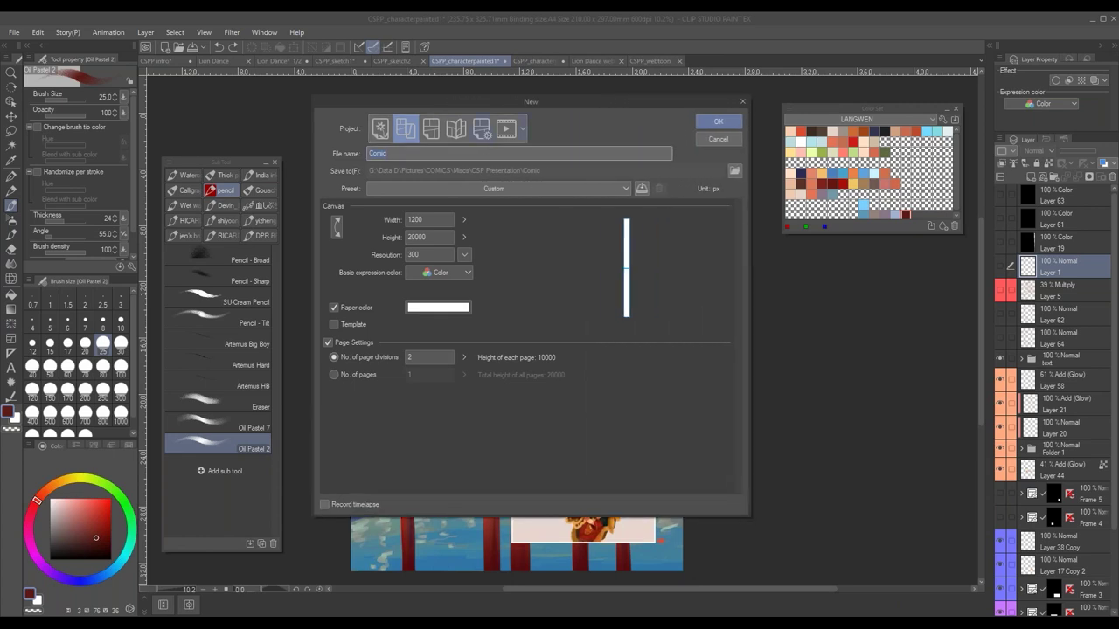
key(BackSpace)
key(BackSpace)
key(BackSpace)
key(BackSpace)
key(BackSpace)
text(Lion)
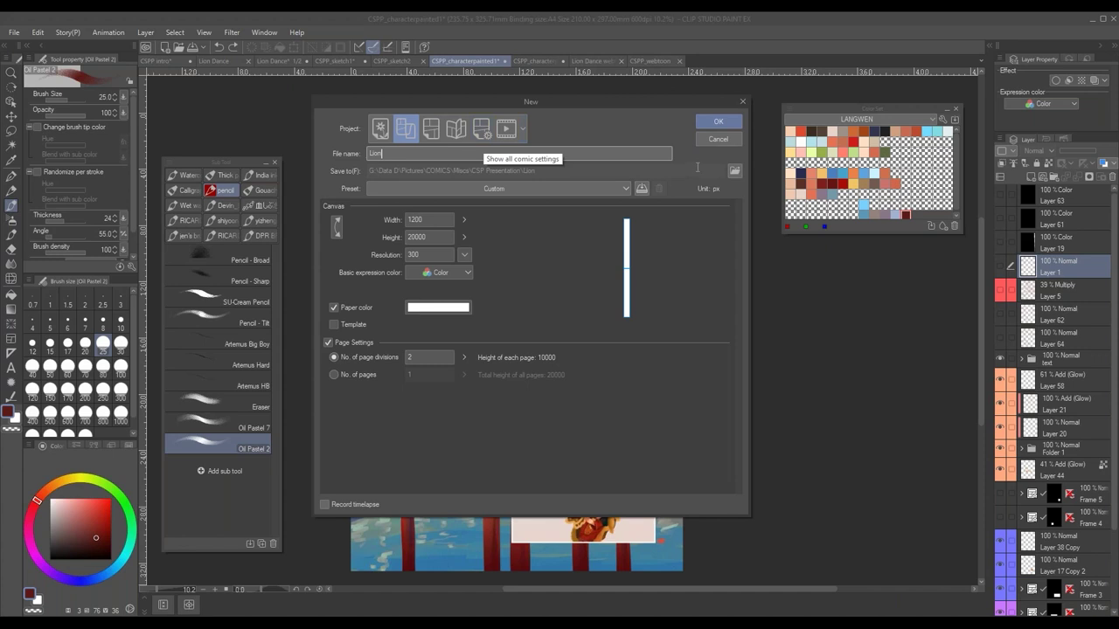
text( Dance)
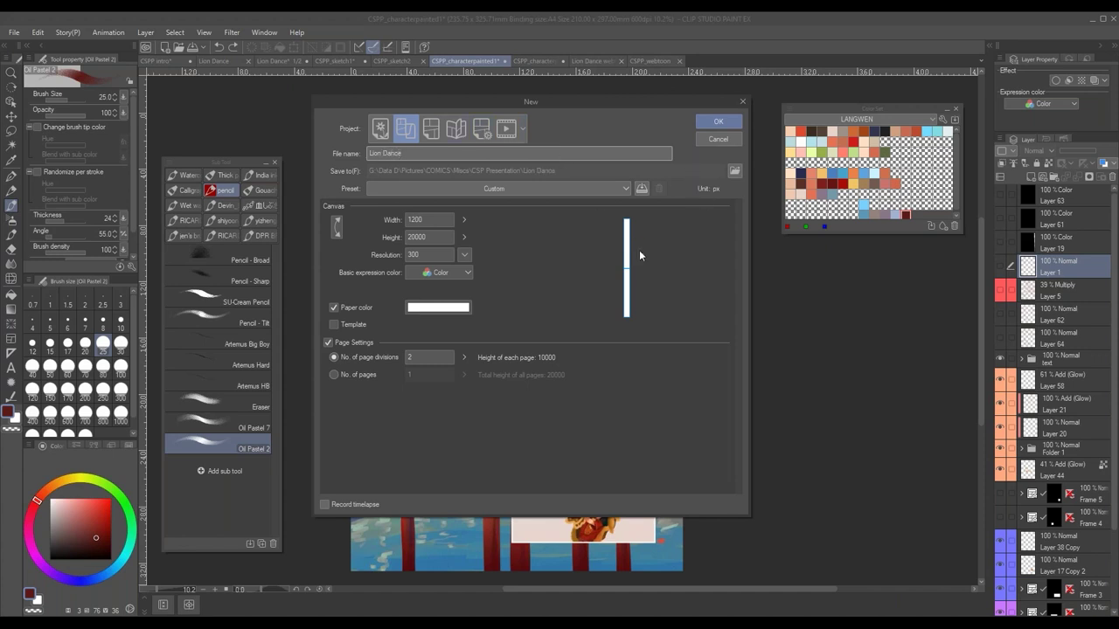
- Point out the canvas width and number of page divisions for the new webtoon, and cancel its creation
click(455, 220)
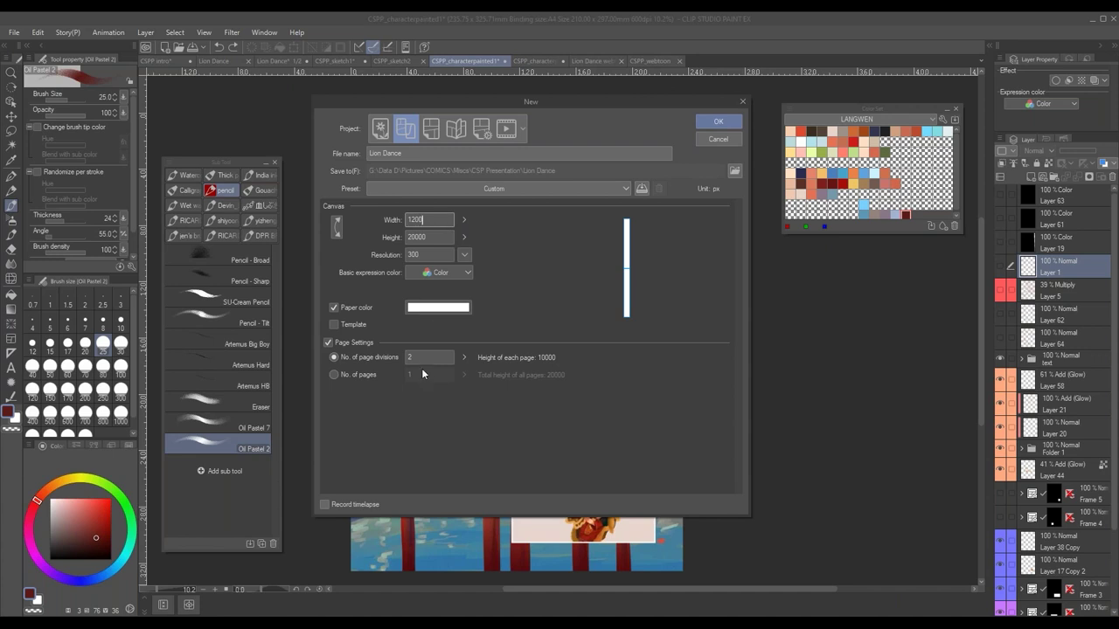
click(428, 359)
drag(586, 106, 585, 142)
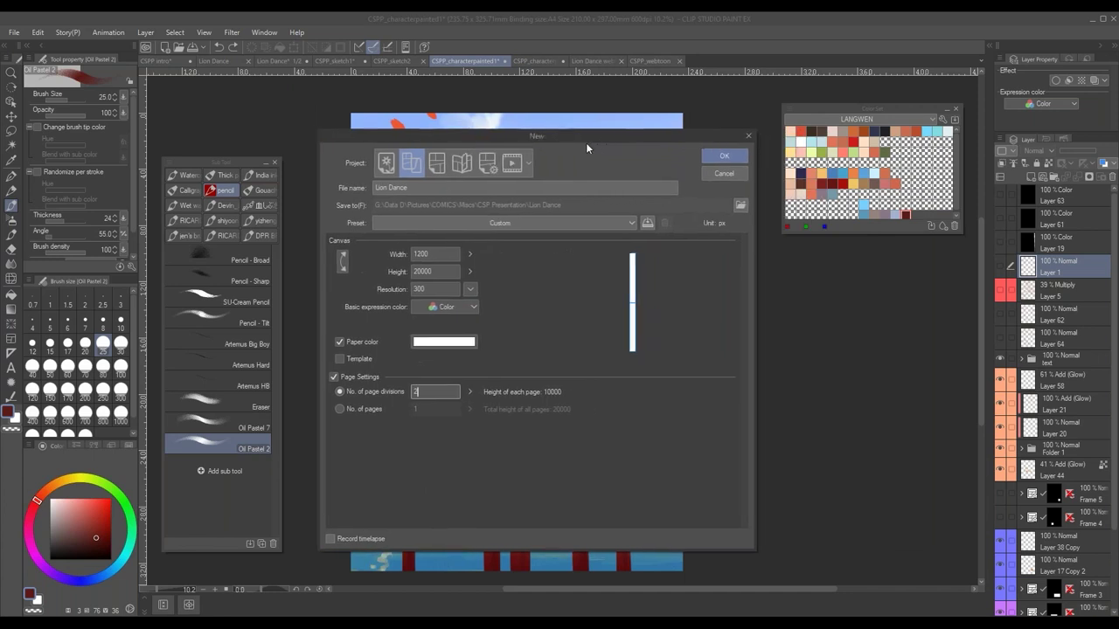
click(740, 180)
- Open page 1 of the existing Lion Dance webtoon project and move the Sub Tool palette off the page overview
click(577, 62)
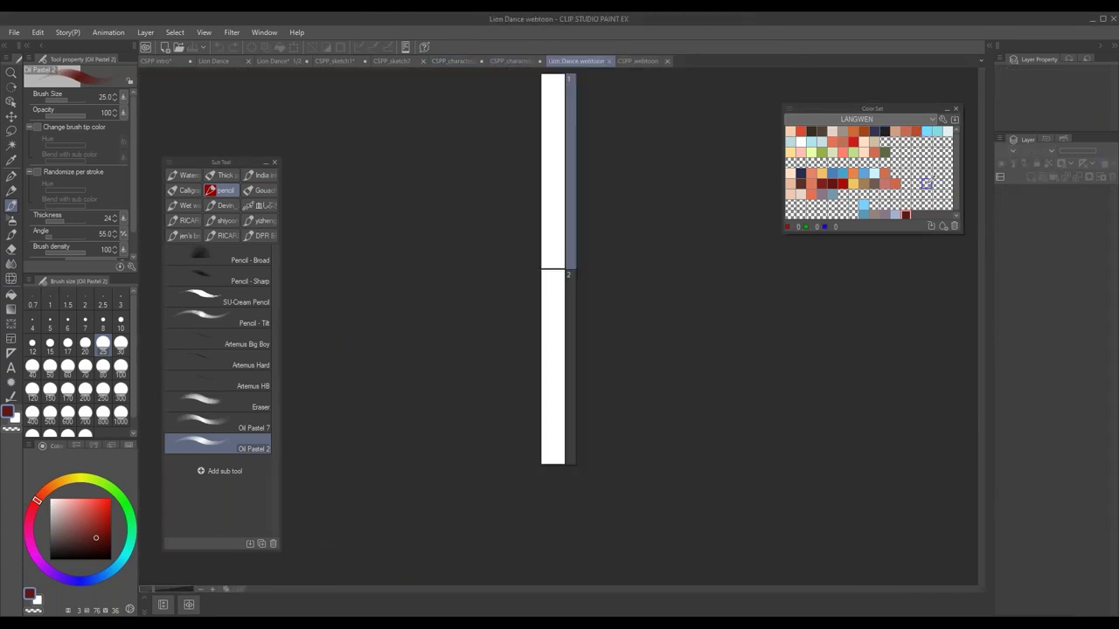
double_click(573, 147)
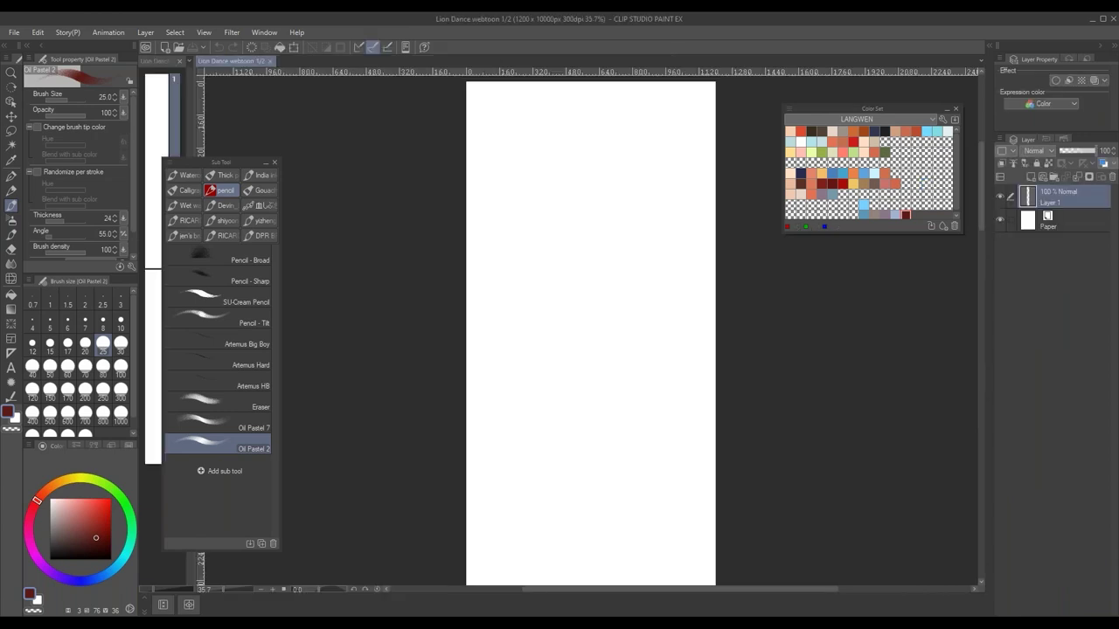
drag(245, 162, 336, 135)
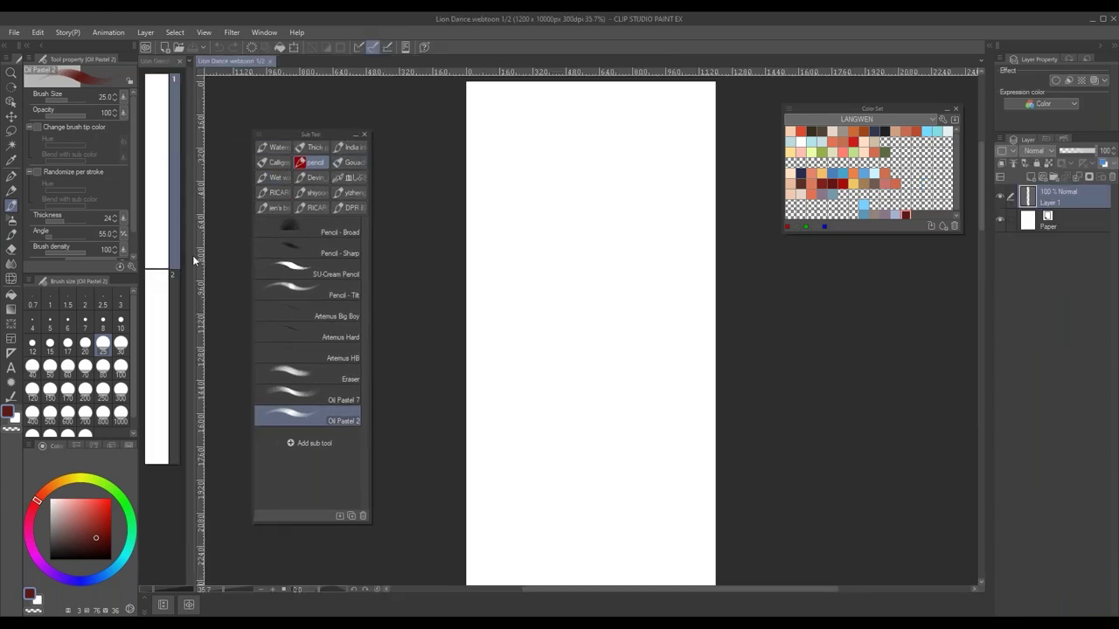
- Add a third page to the Lion Dance webtoon project and widen its page overview
right_click(167, 486)
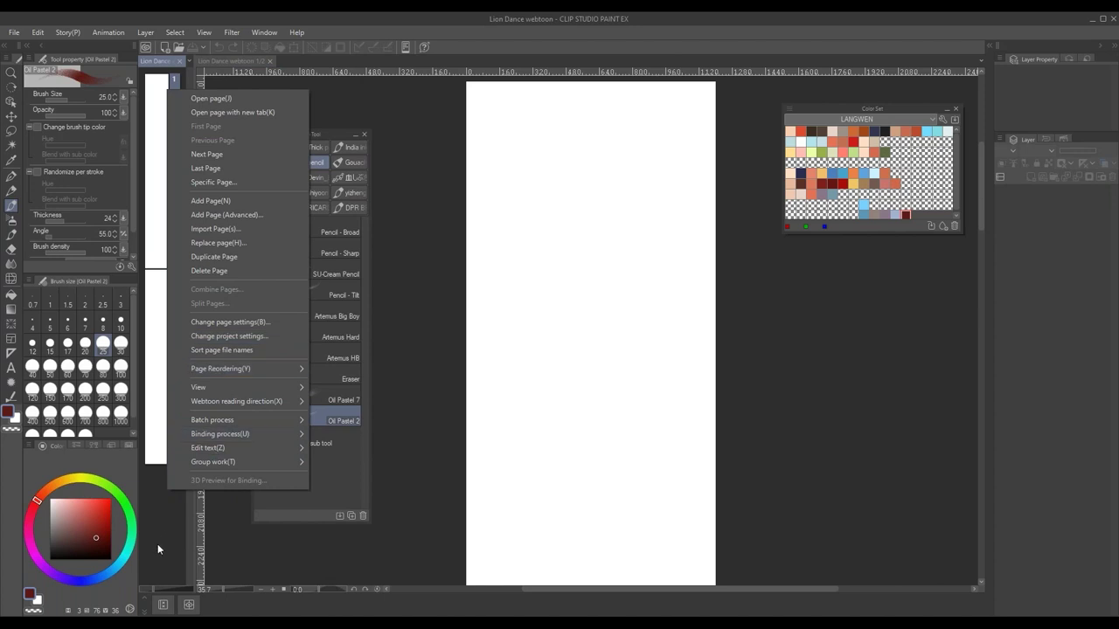
click(285, 199)
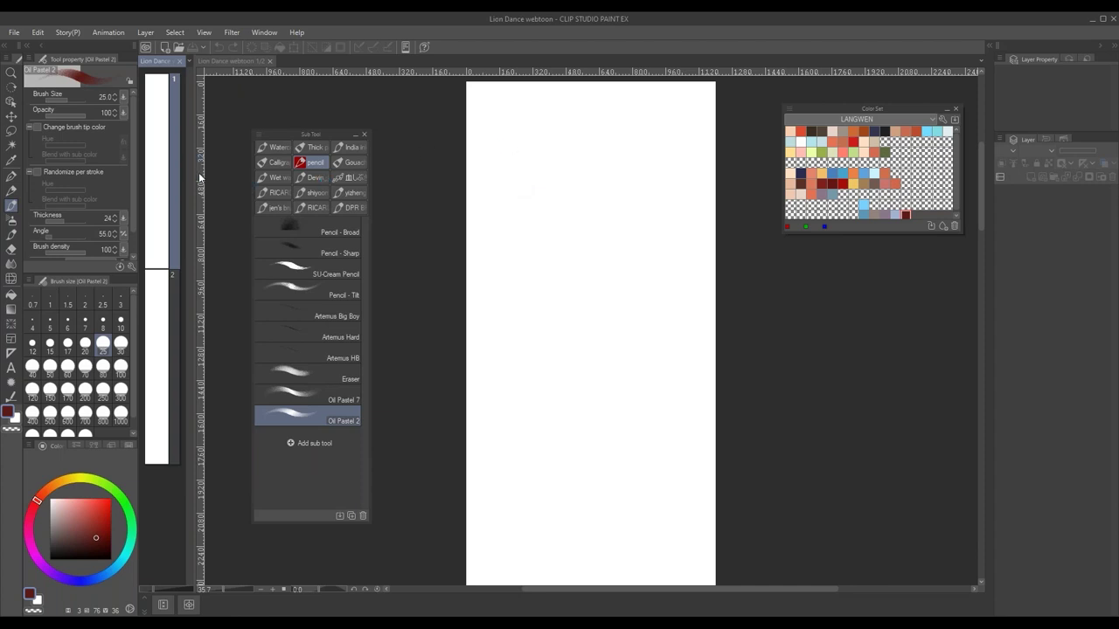
key(ctrl+shift+p)
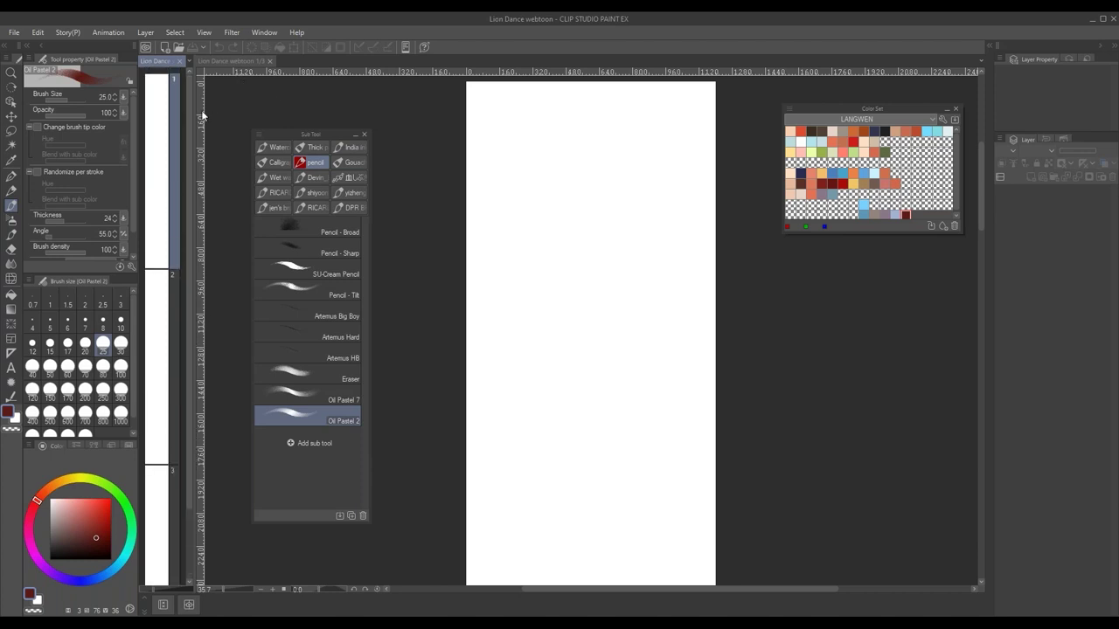
drag(193, 121, 215, 122)
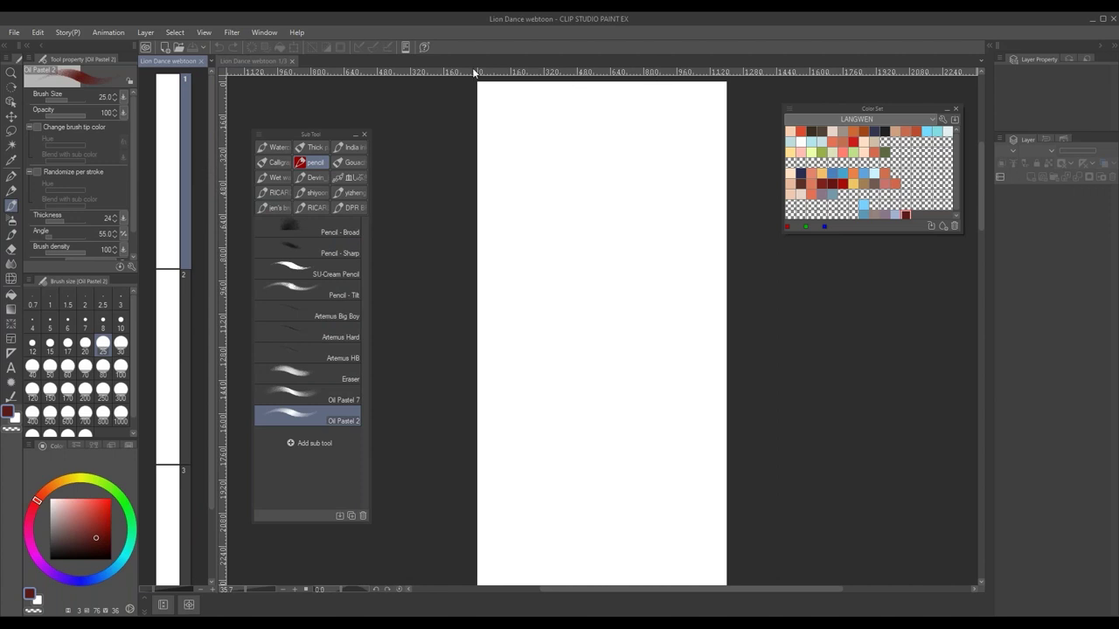
- Dock the webtoon's page 1 canvas alongside the other open documents and move the Sub Tool palette farther from the page
drag(253, 62, 246, 83)
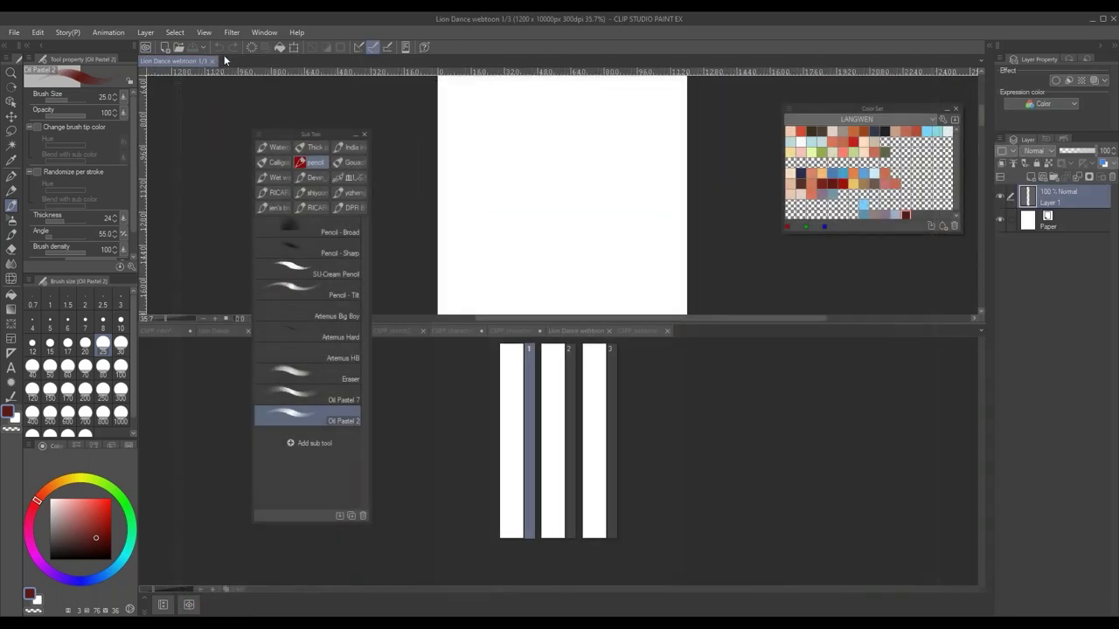
drag(188, 61, 674, 327)
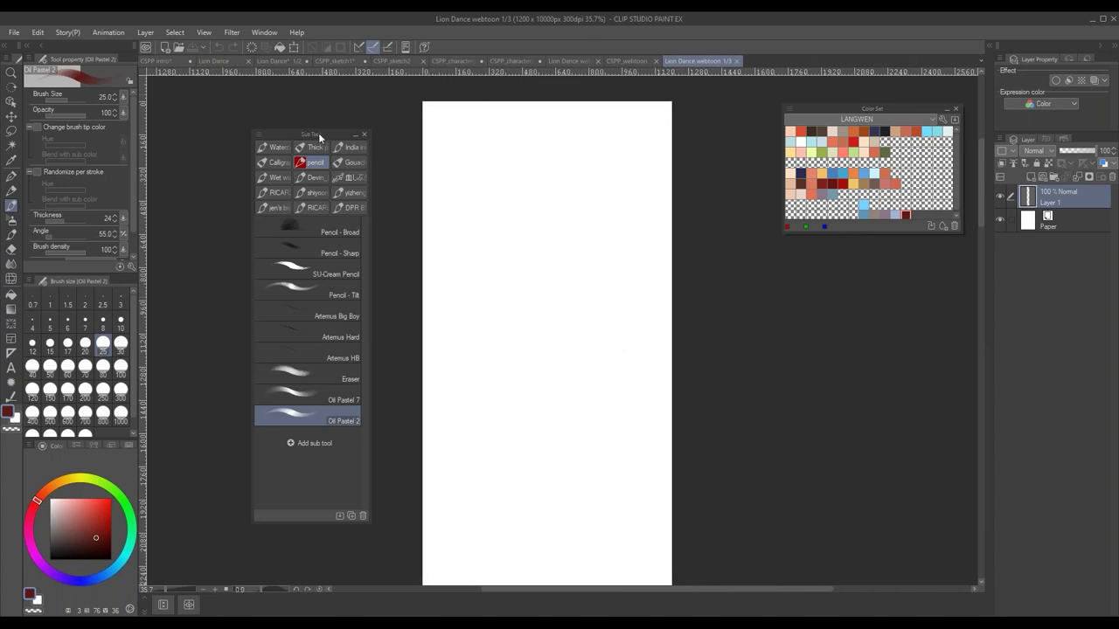
drag(250, 131, 206, 215)
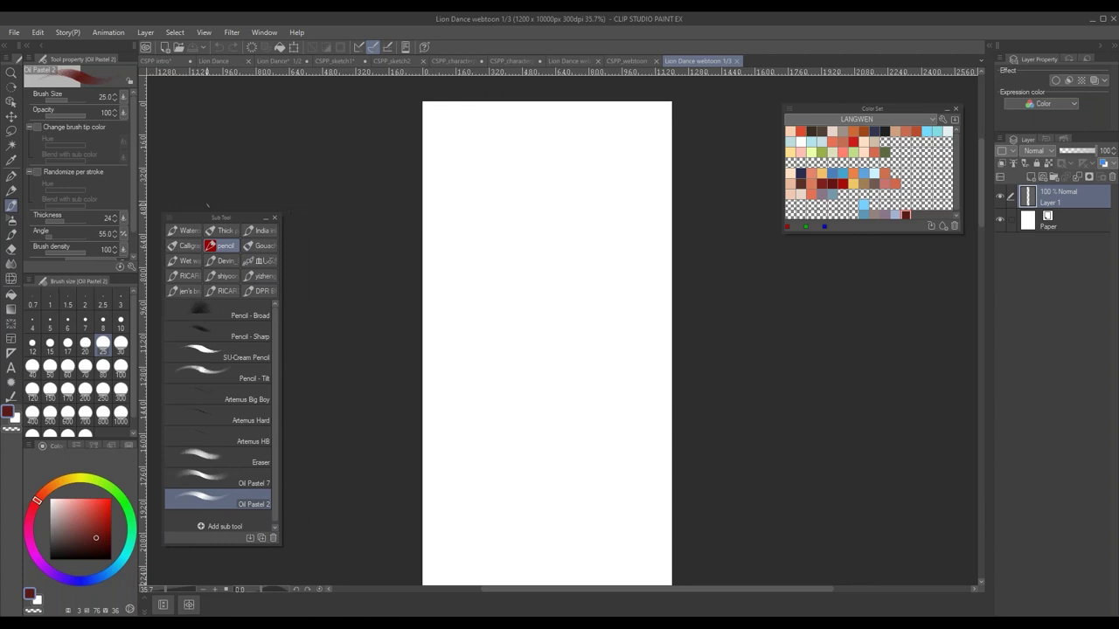
- In the CSPP_characterpainted1 comic, merge the lion dancer layers from Layer 58 down to Layer 44, including Folder 1
click(459, 62)
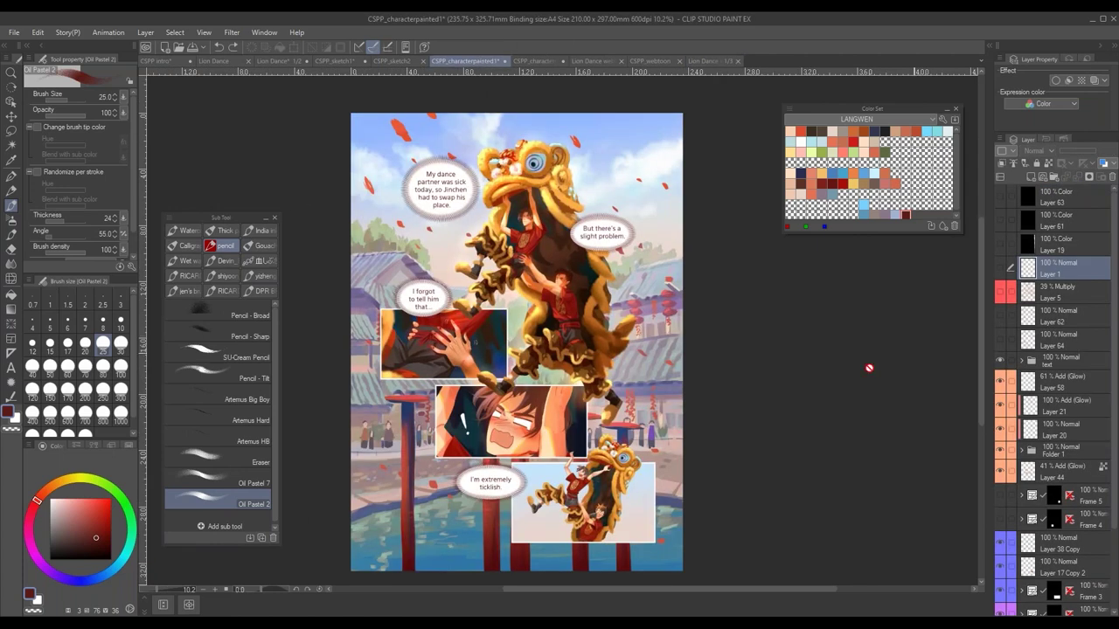
drag(733, 429, 739, 414)
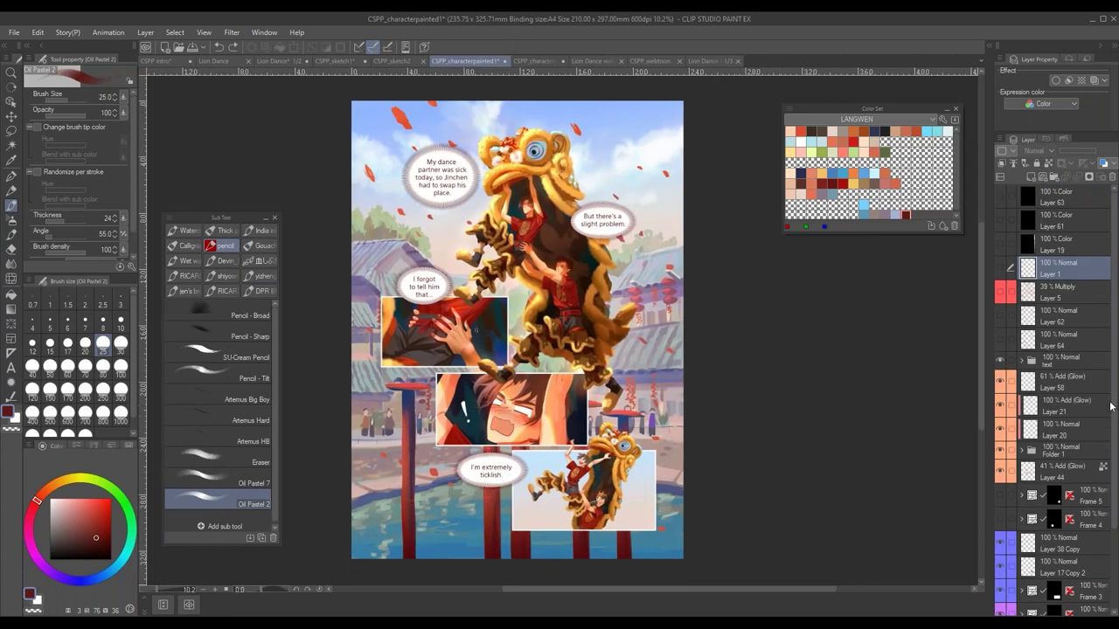
scroll(1111, 405, down, 4)
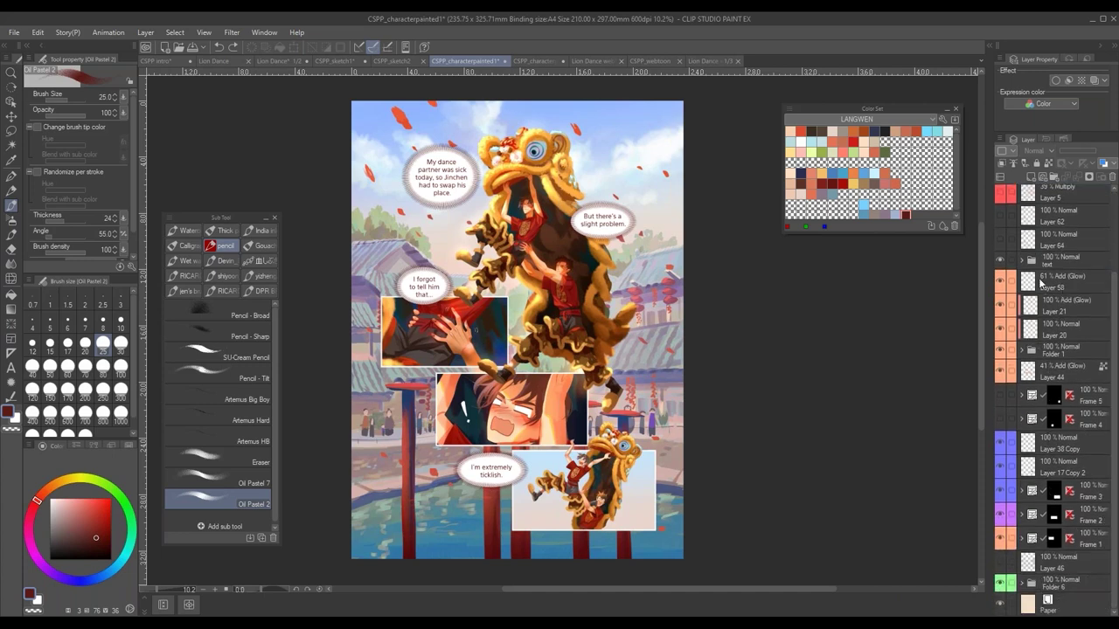
click(1073, 374)
shift+click(1070, 284)
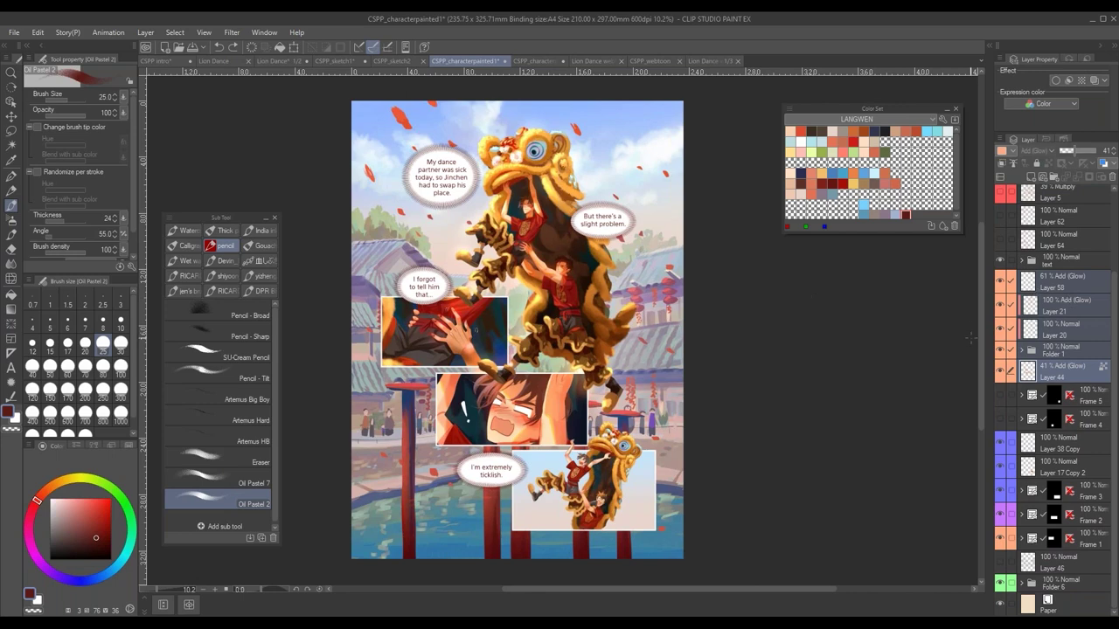
right_click(1066, 314)
click(1024, 569)
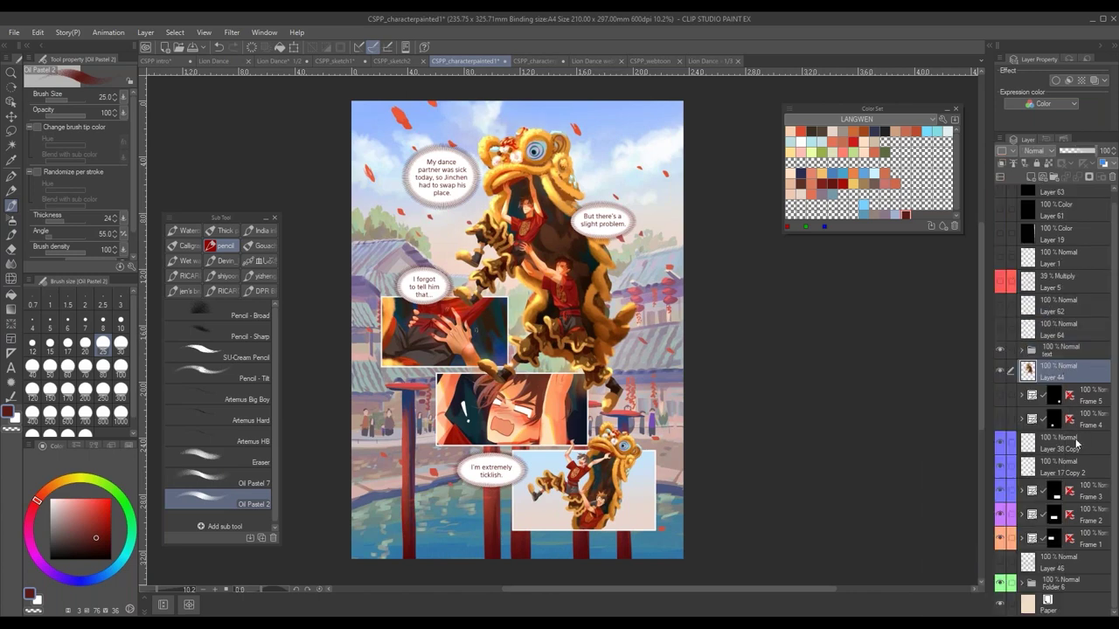
- Merge Layer 38 Copy, Layer 17 Copy 2 and the Frame 3 folder into a single layer
click(1076, 444)
shift+click(1082, 497)
right_click(1081, 494)
click(1070, 441)
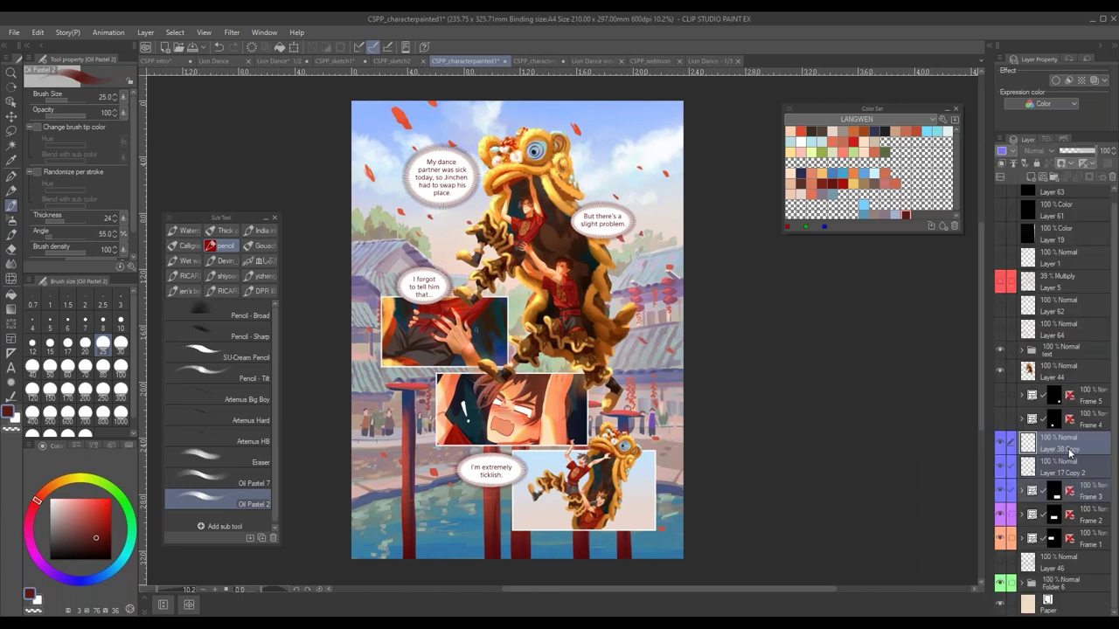
- Flatten the Frame 2 and Frame 1 panel folders into one merged layer each
click(1084, 485)
right_click(1083, 484)
click(1082, 432)
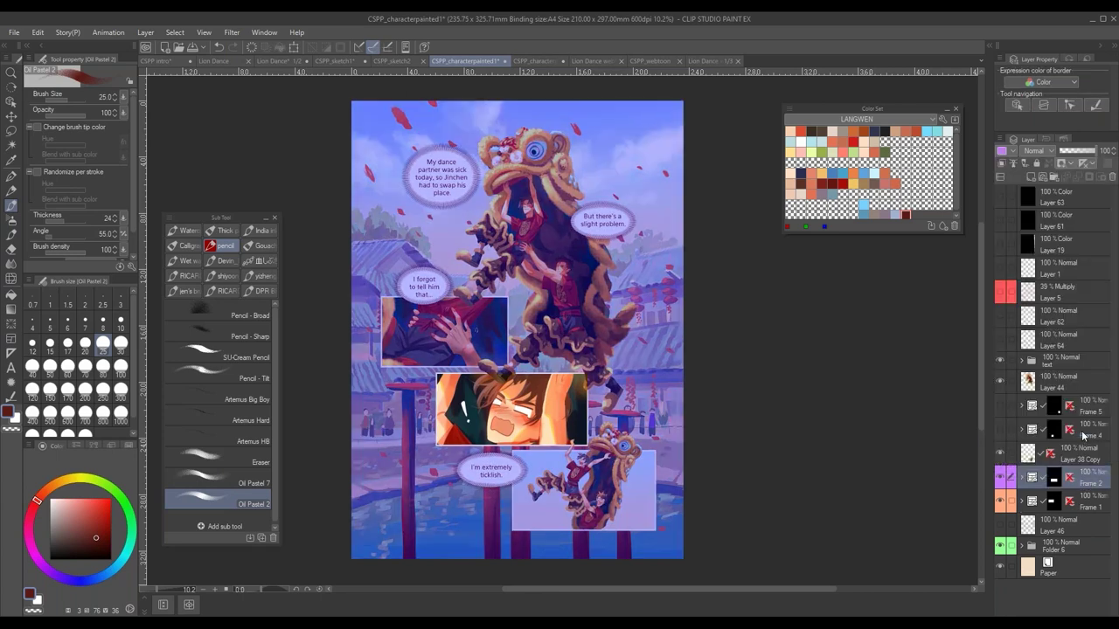
right_click(1088, 505)
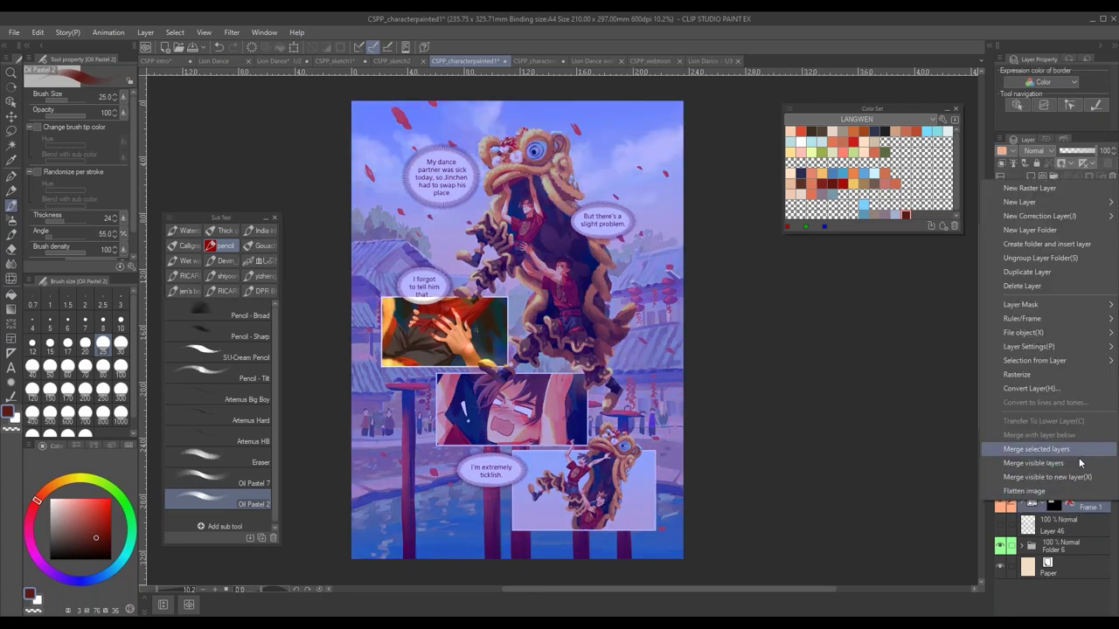
click(1078, 455)
- Merge the background Folder 6 and the text folder into one layer each
right_click(1075, 549)
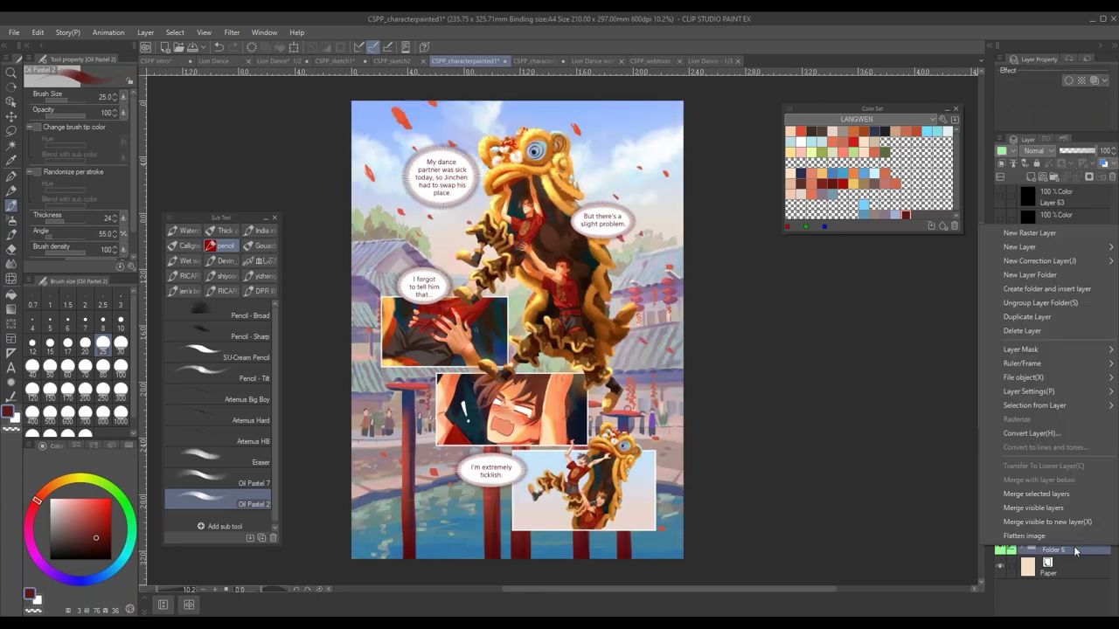
click(1062, 495)
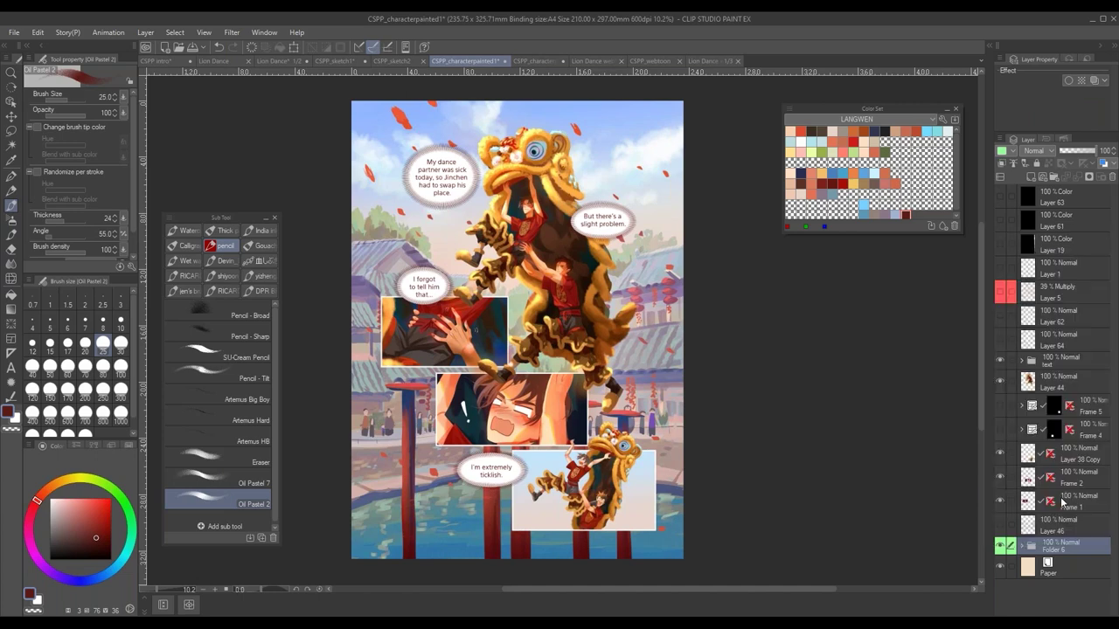
right_click(1074, 365)
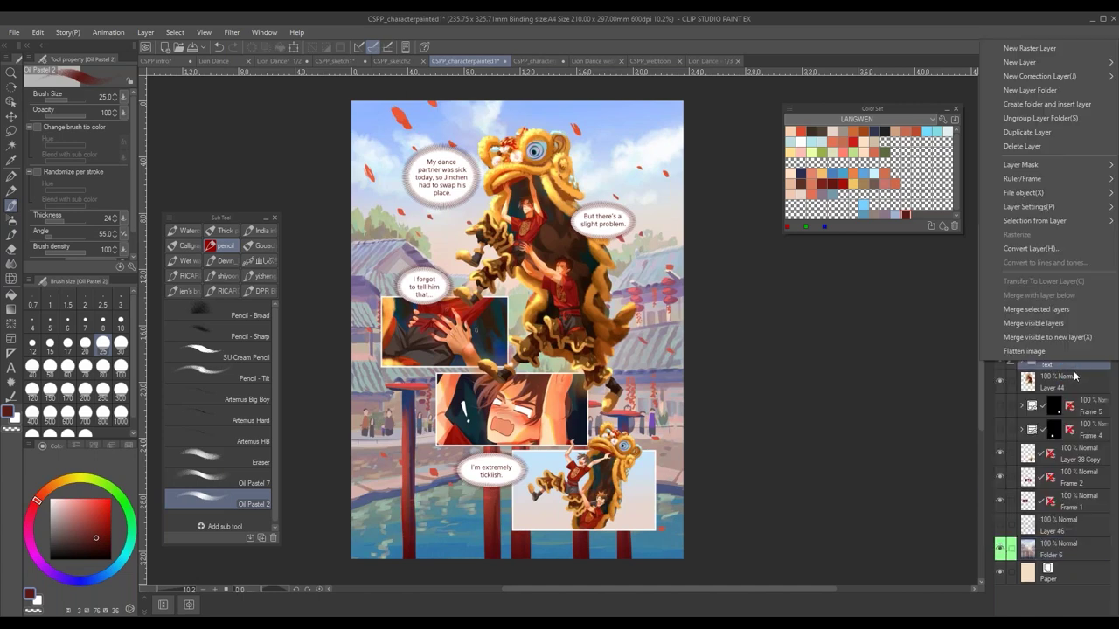
click(1080, 317)
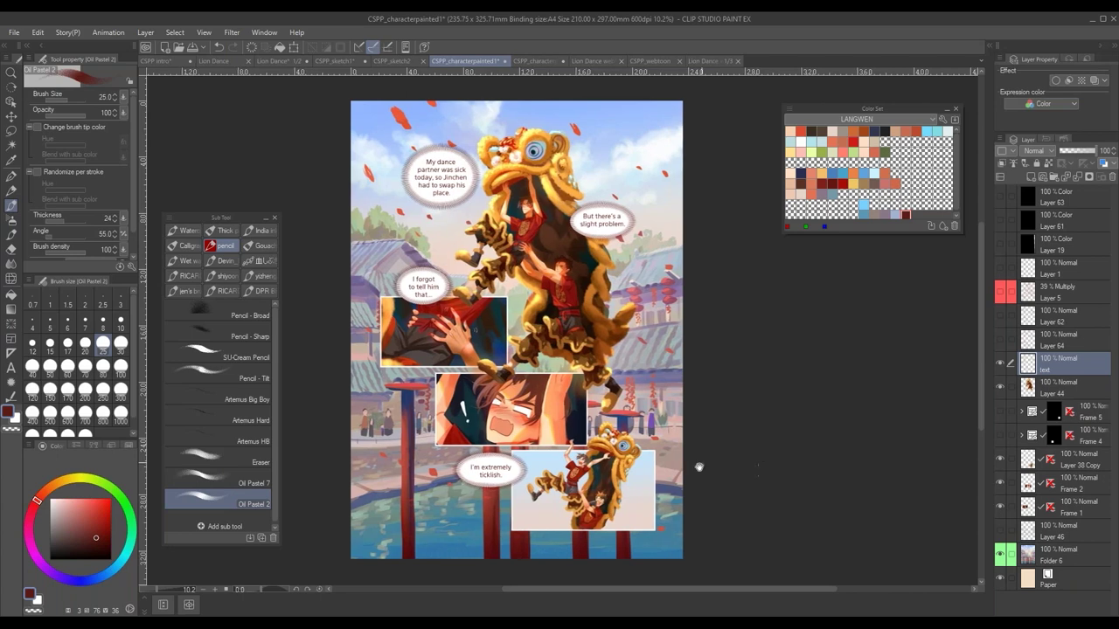
drag(699, 467, 696, 477)
drag(605, 357, 633, 273)
key(ctrl+z)
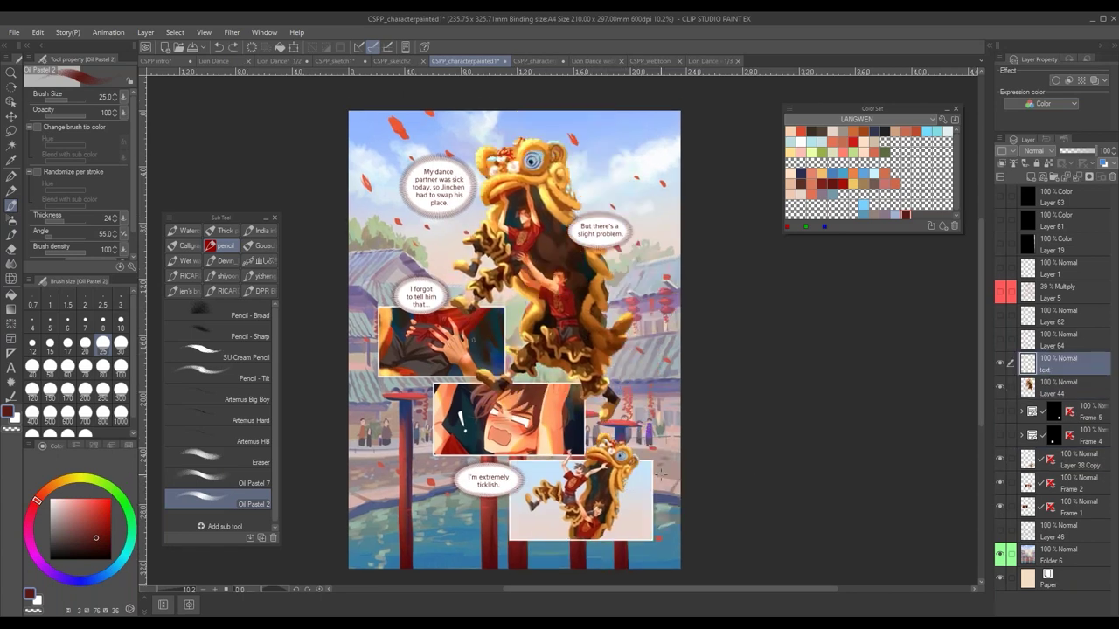
drag(547, 442, 580, 451)
key(ctrl+z)
- Copy the whole Folder 6 background from the painted comic page and paste it into the Lion Dance webtoon canvas
click(1075, 563)
key(ctrl+a)
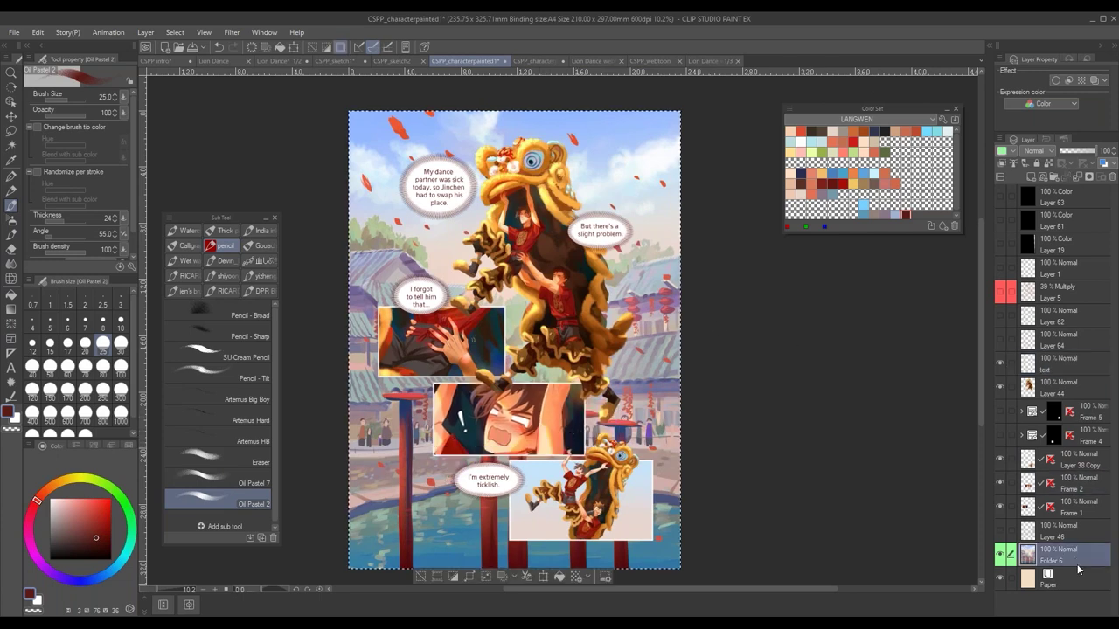
key(ctrl+d)
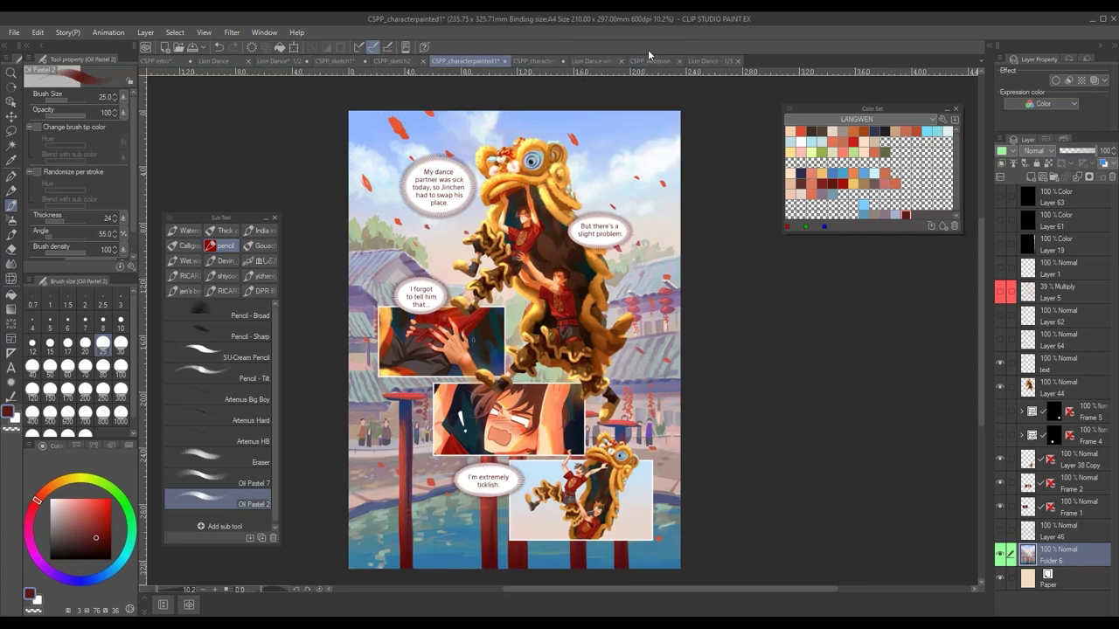
click(708, 61)
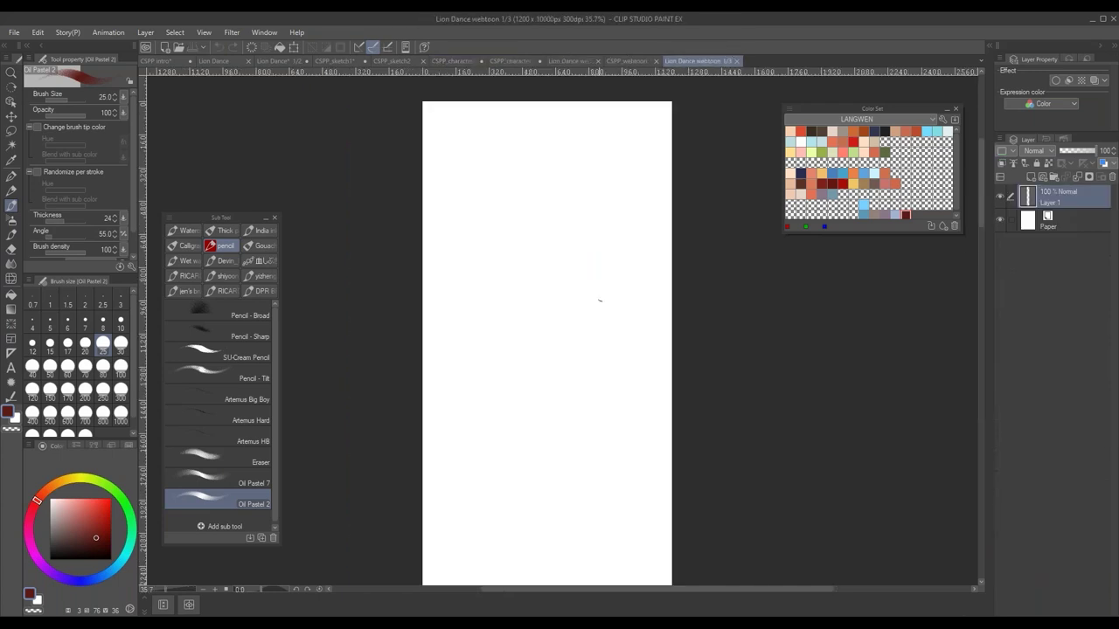
drag(599, 299, 557, 288)
scroll(605, 375, down, 3)
drag(609, 441, 587, 398)
key(ctrl+v)
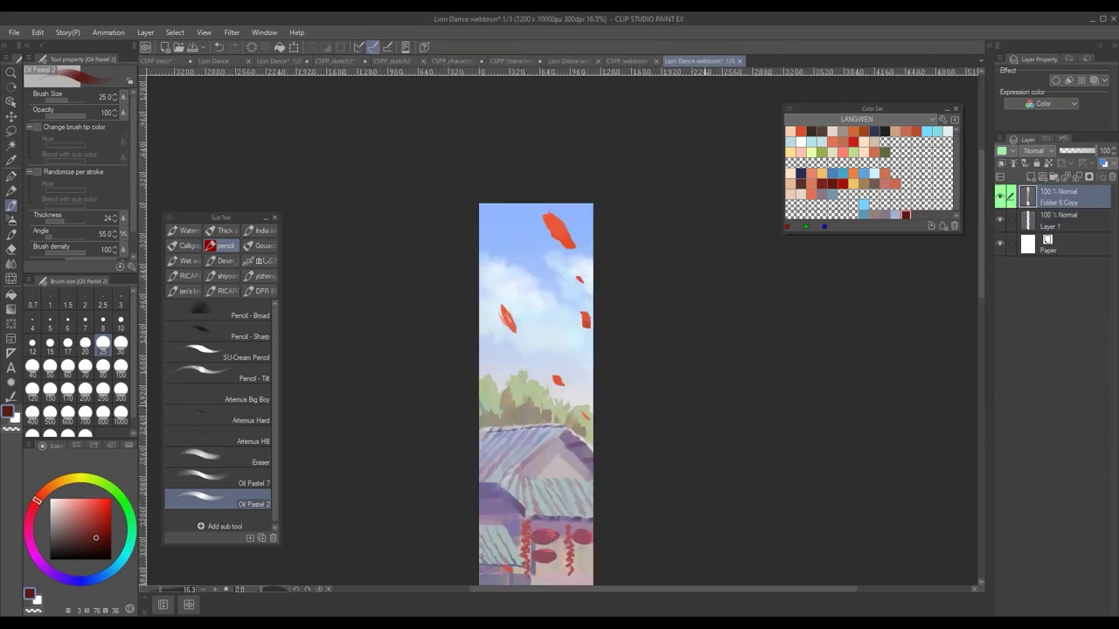
- Scale the pasted background to 40% and position it near the canvas top, leaving a blank strip above the sky
key(ctrl+t)
mouse_move(476, 203)
mouse_down()
mouse_move(650, 391)
mouse_move(673, 457)
mouse_move(591, 351)
mouse_up()
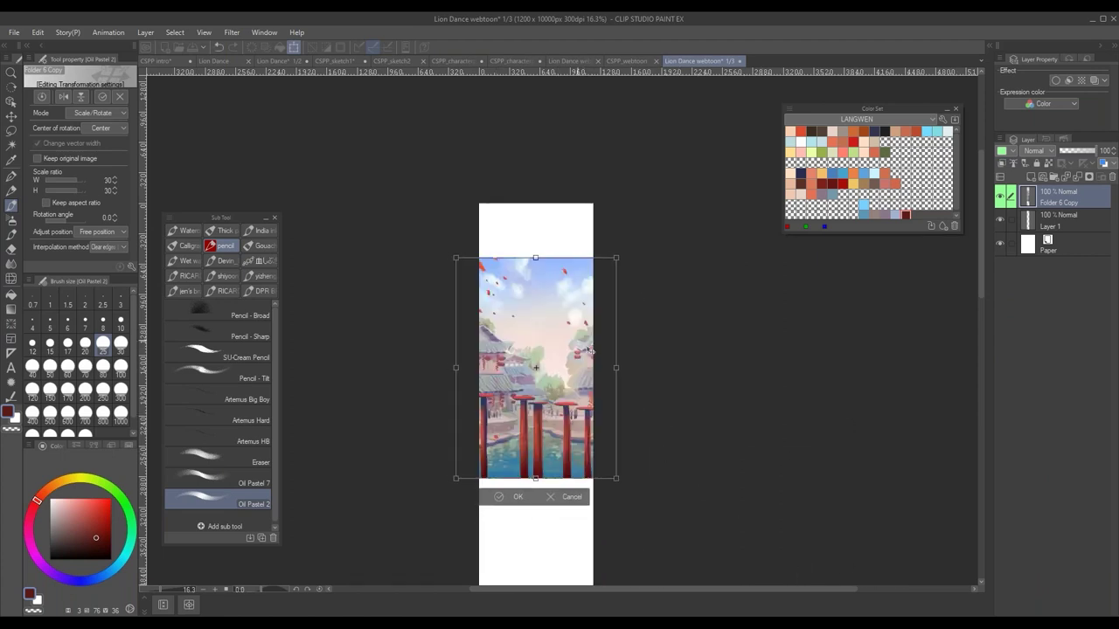
mouse_move(594, 408)
mouse_down()
mouse_move(619, 414)
mouse_move(681, 524)
mouse_up()
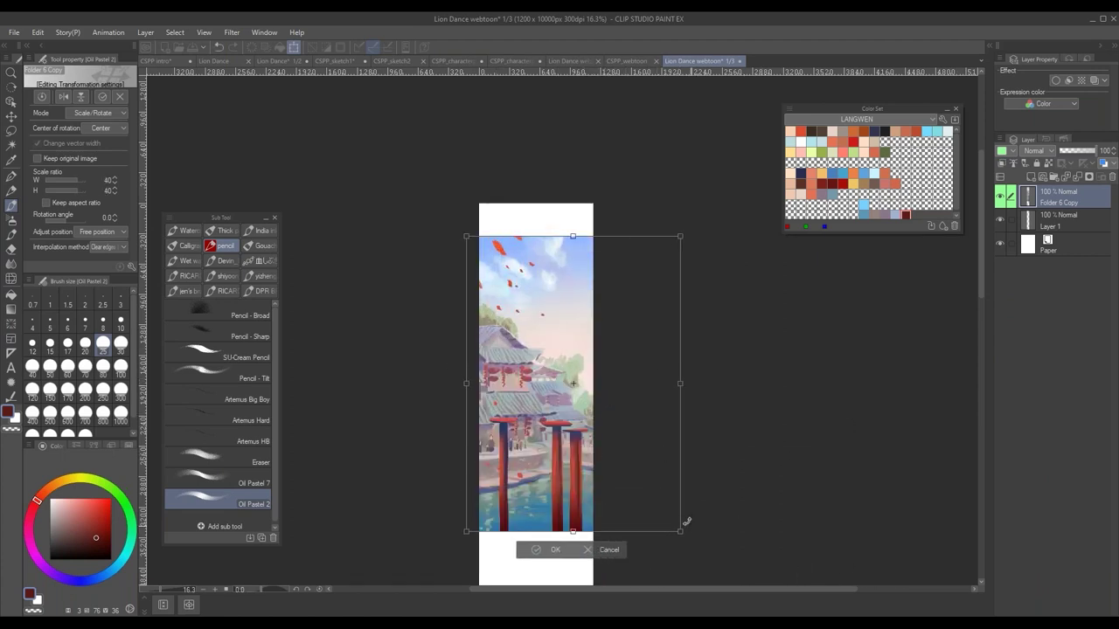
drag(614, 464, 626, 479)
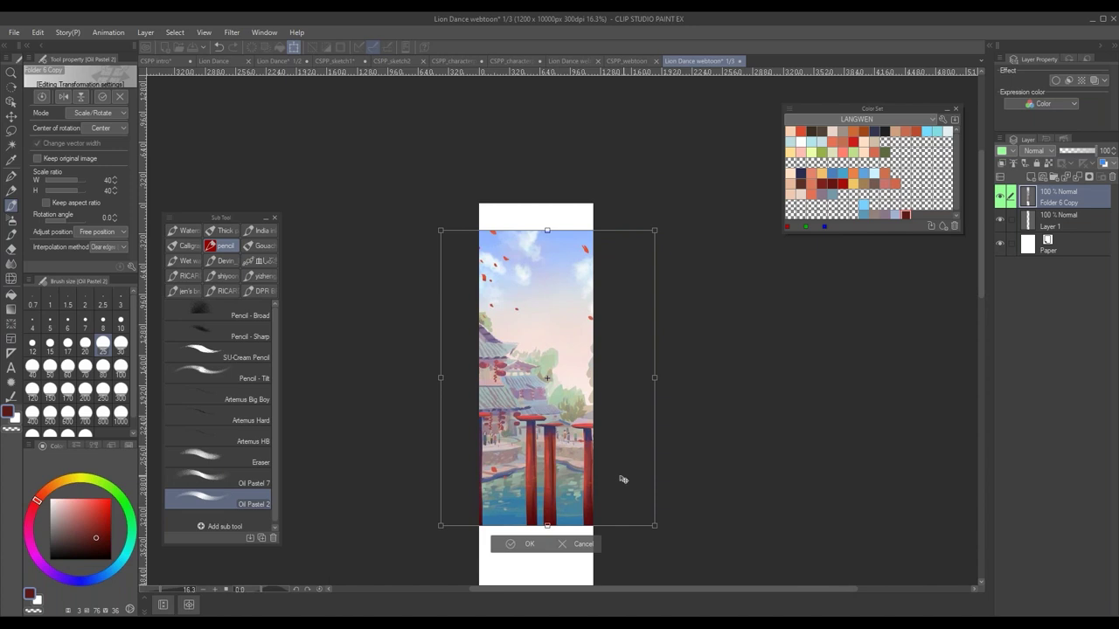
key(Return)
scroll(582, 434, up, 2)
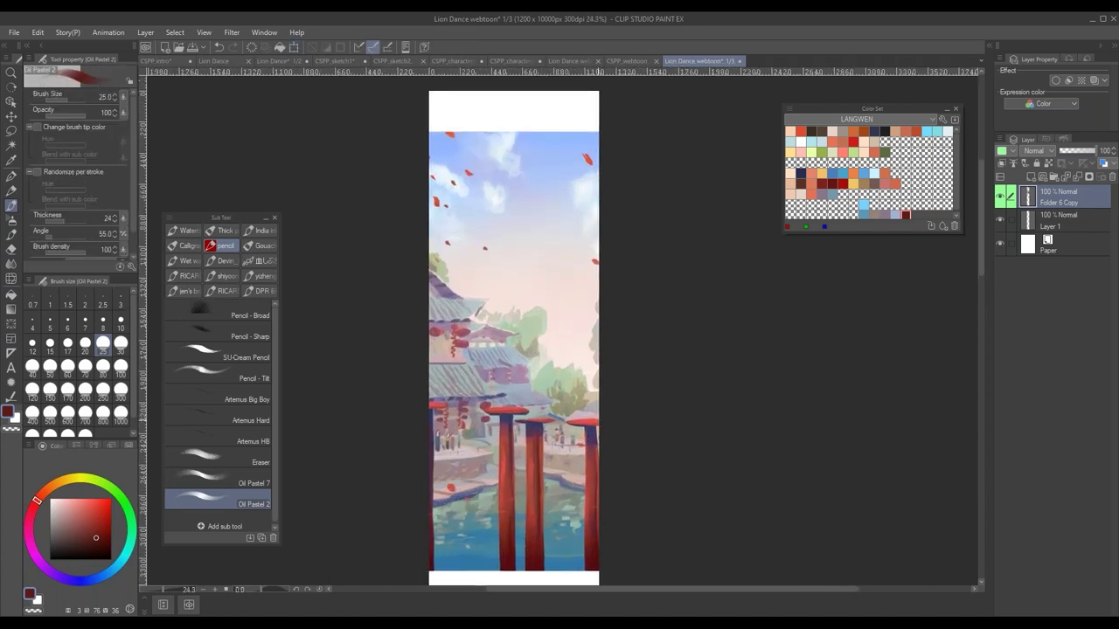
mouse_move(573, 456)
mouse_down()
mouse_move(579, 468)
mouse_move(585, 460)
mouse_move(584, 488)
mouse_up()
scroll(584, 488, down, 2)
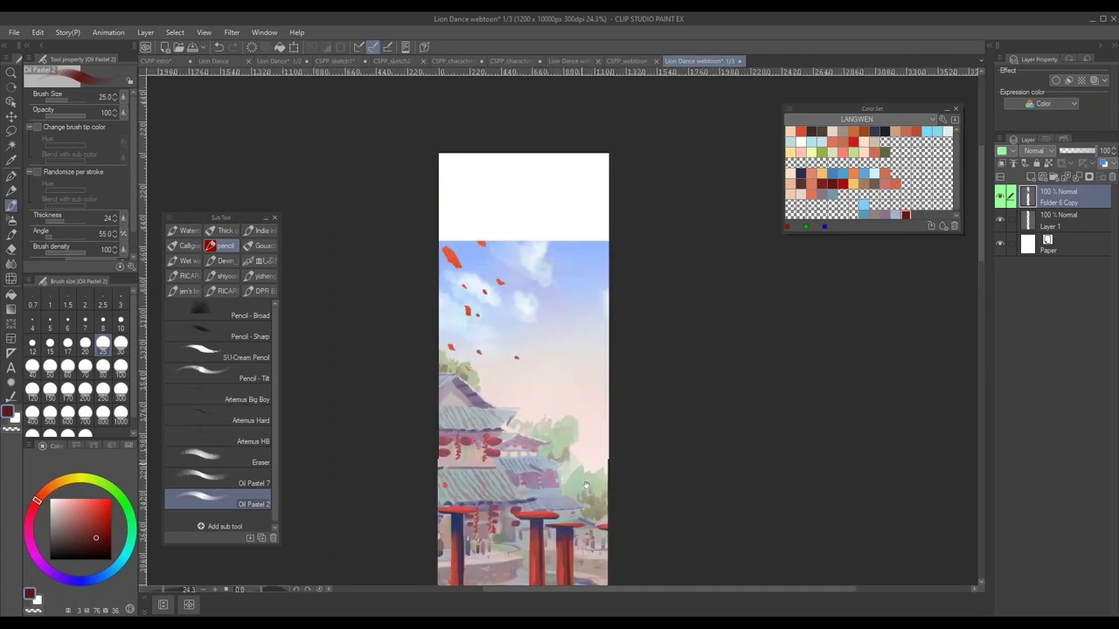
- Fill the blank strip above the background with blue sampled from the adjoining sky
scroll(582, 202, up, 3)
alt+click(599, 323)
key(g)
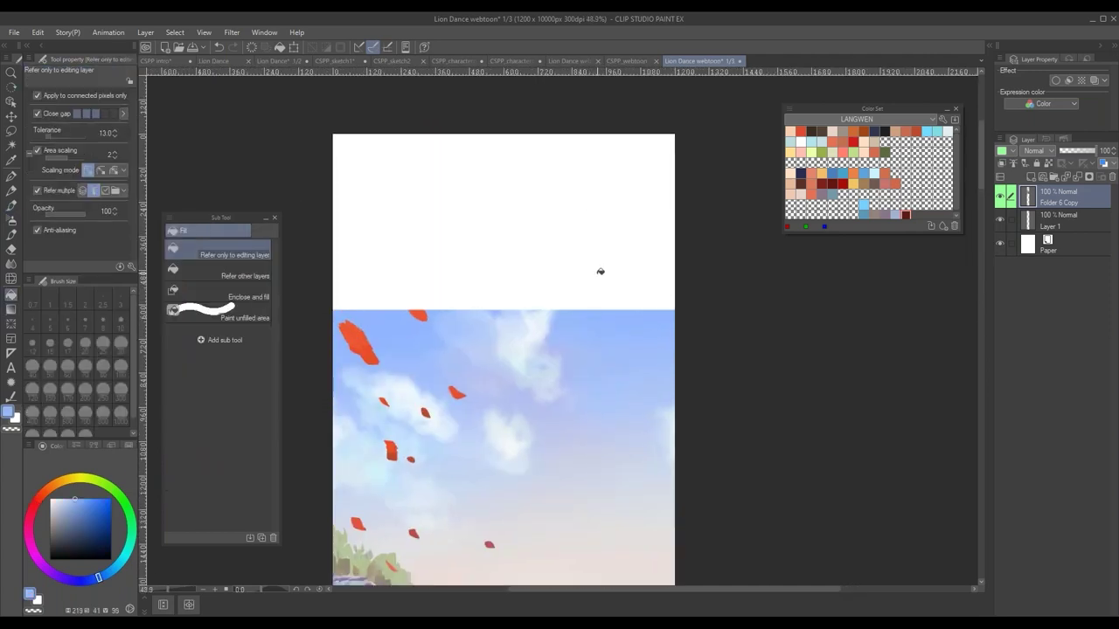
click(641, 266)
- Extend the cut-off white cloud upward into the filled sky with the Clouds 2 brush in its sampled color
key(p)
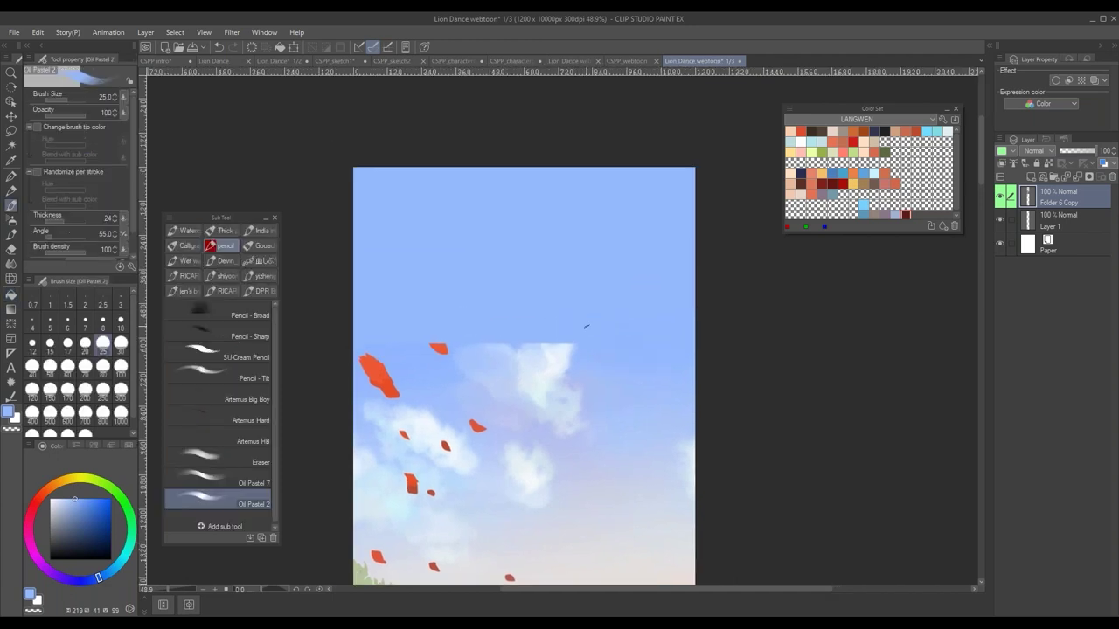
click(265, 294)
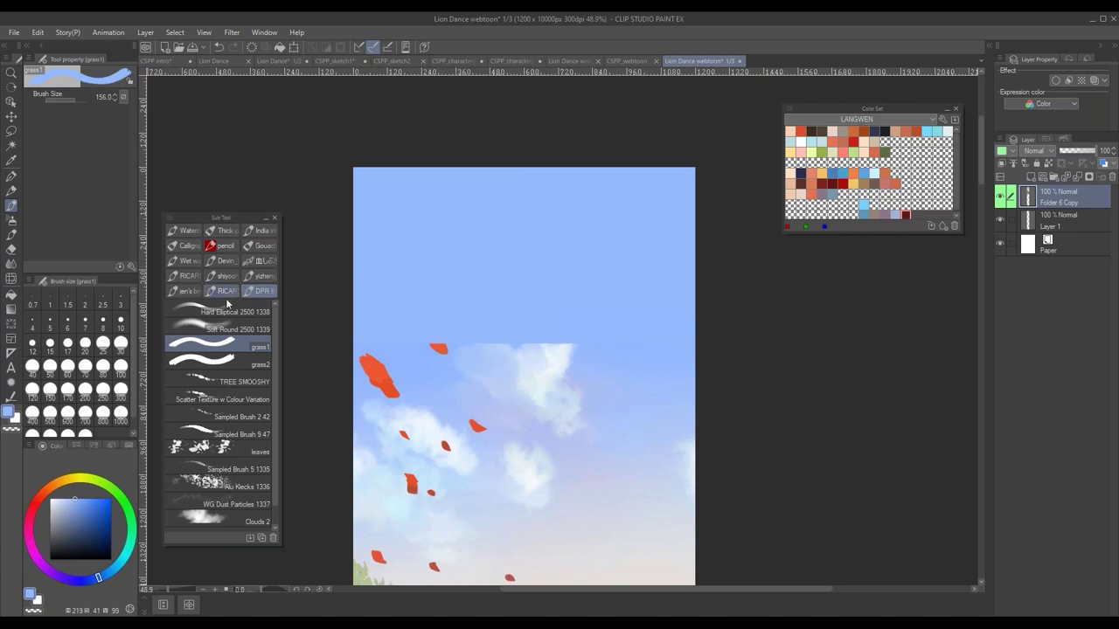
click(222, 519)
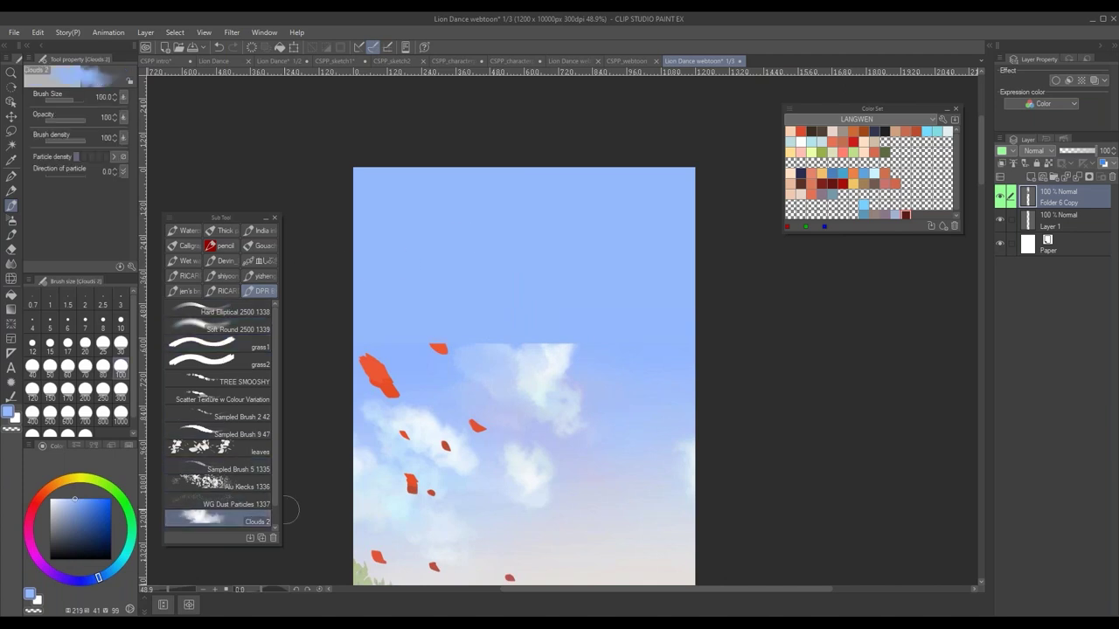
alt+click(560, 341)
mouse_move(553, 344)
mouse_down()
mouse_move(520, 301)
mouse_move(536, 295)
mouse_move(530, 338)
mouse_move(510, 306)
mouse_up()
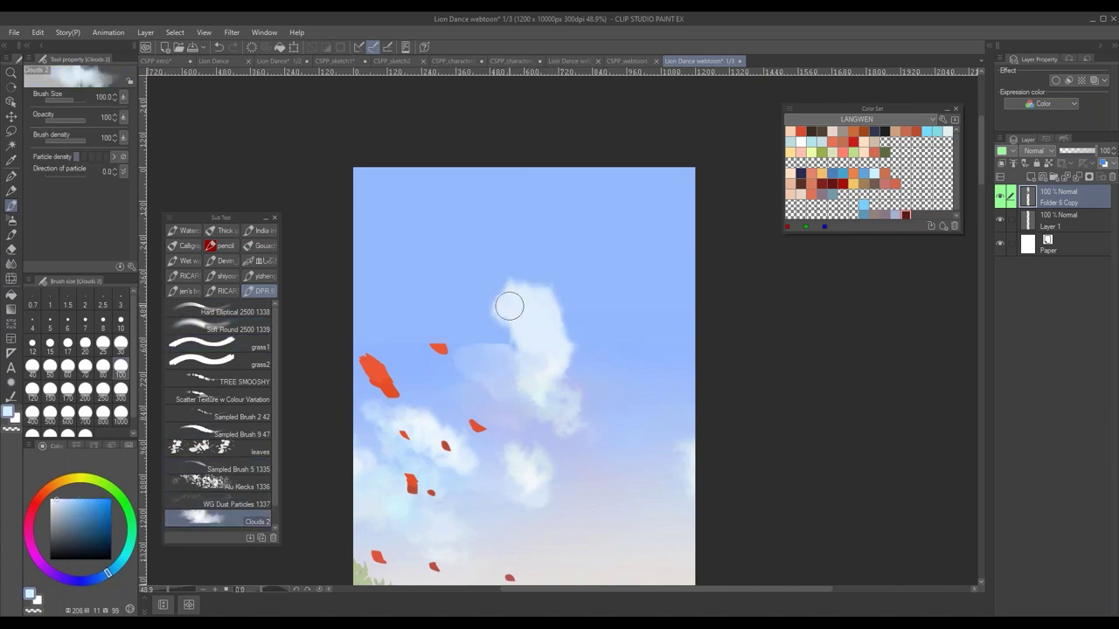
- Paint a pale, soft cloud bank across the left side of the new sky, sampling the nearby cloud and sky colors
alt+click(482, 348)
mouse_move(481, 349)
mouse_down()
mouse_move(455, 312)
mouse_move(438, 316)
mouse_move(475, 342)
mouse_move(407, 309)
mouse_move(458, 301)
mouse_move(507, 334)
mouse_move(488, 295)
mouse_move(409, 246)
mouse_move(368, 253)
mouse_move(348, 242)
mouse_move(404, 313)
mouse_move(432, 305)
mouse_up()
alt+click(514, 316)
alt+click(378, 320)
alt+click(543, 308)
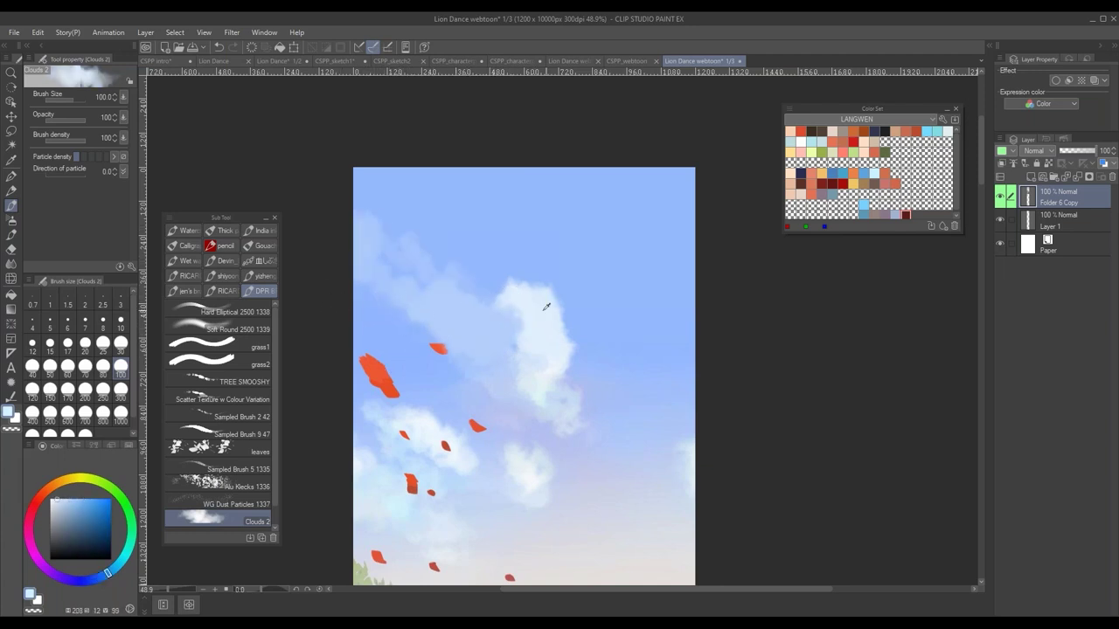
- Add brighter clouds above the middle cloud, along the sky's right edge and at the upper right
drag(497, 251, 505, 266)
drag(448, 215, 456, 229)
drag(425, 267, 462, 293)
mouse_move(686, 243)
mouse_down()
mouse_move(702, 253)
mouse_move(662, 335)
mouse_move(694, 358)
mouse_up()
drag(587, 199, 632, 171)
drag(470, 278, 500, 276)
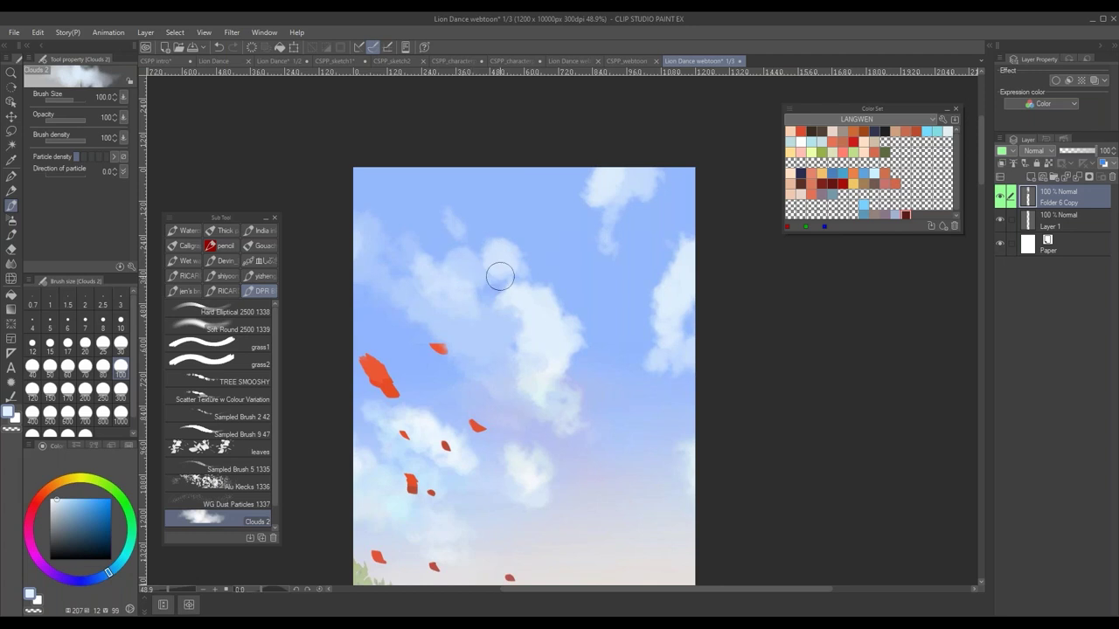
- Complete the cut-off petal and add another near the top of the sky, using lasso selections filled with the sampled orange-red
scroll(434, 346, up, 2)
alt+click(435, 347)
key(m)
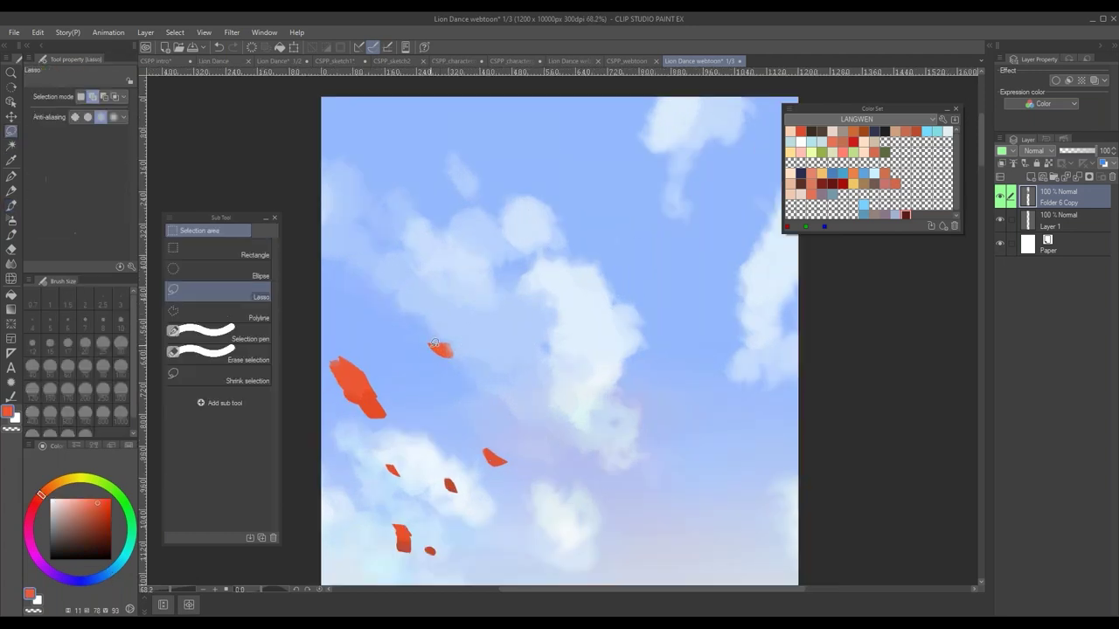
drag(429, 332, 437, 341)
key(g)
key(w)
key(m)
mouse_move(542, 120)
mouse_down()
mouse_move(666, 308)
mouse_move(602, 499)
mouse_up()
key(g)
key(ctrl+d)
drag(536, 270, 577, 310)
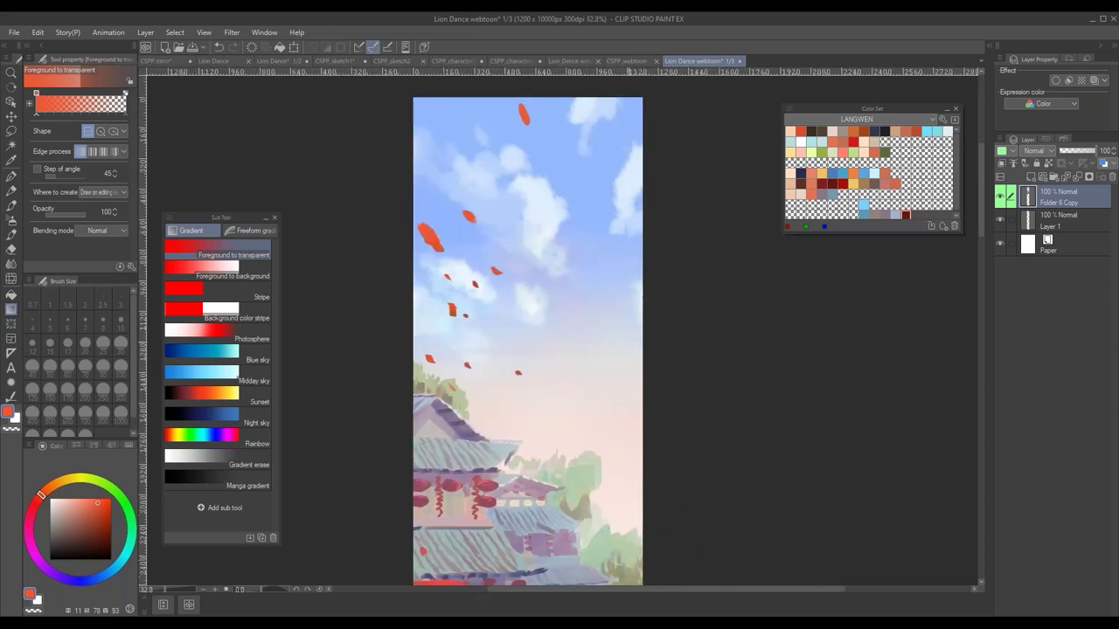
drag(632, 347, 568, 349)
drag(657, 460, 611, 381)
scroll(609, 347, up, 1)
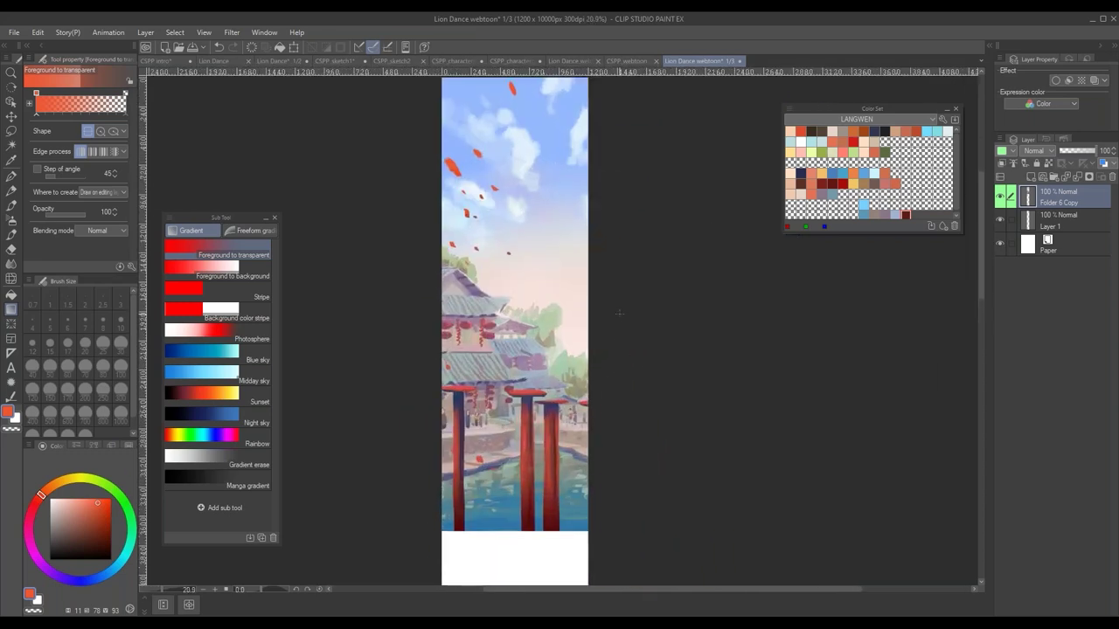
drag(573, 216, 569, 251)
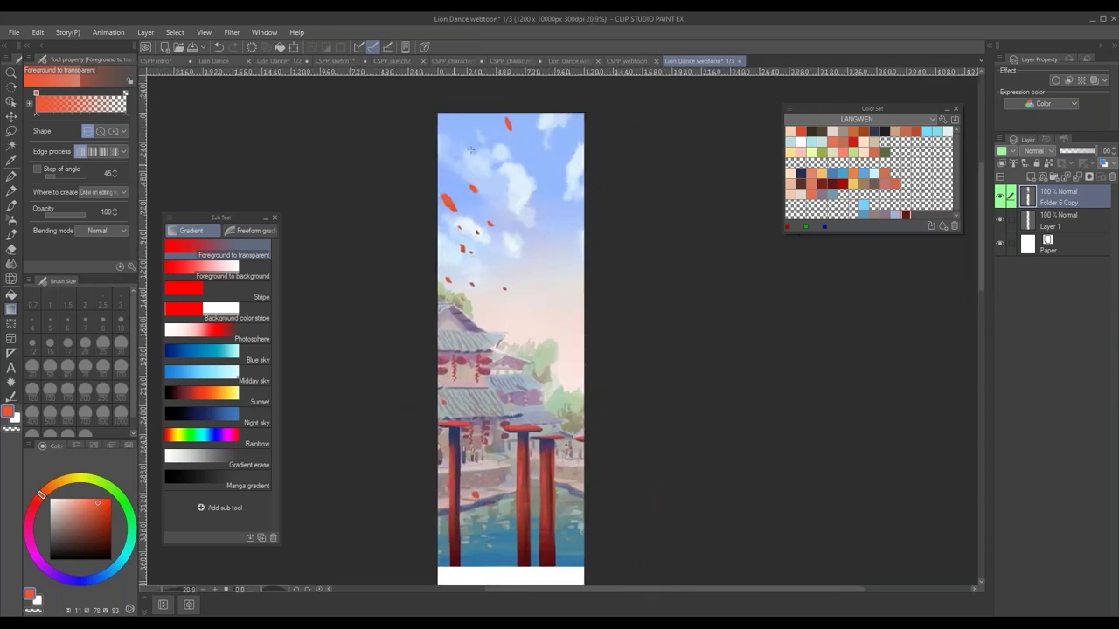
scroll(474, 123, up, 4)
key(b)
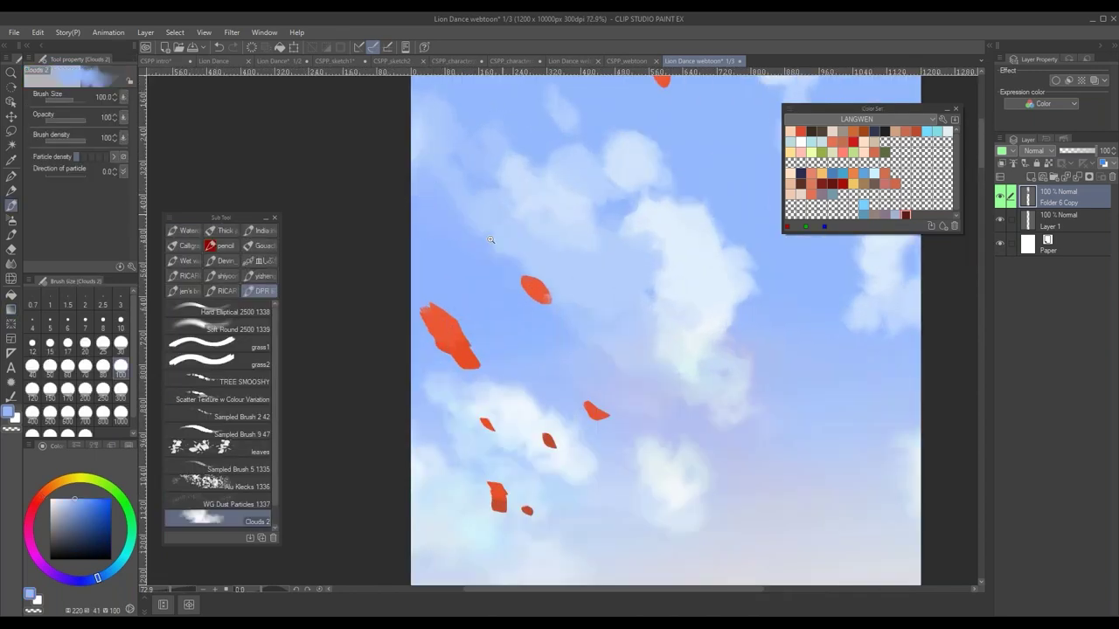
scroll(490, 240, down, 4)
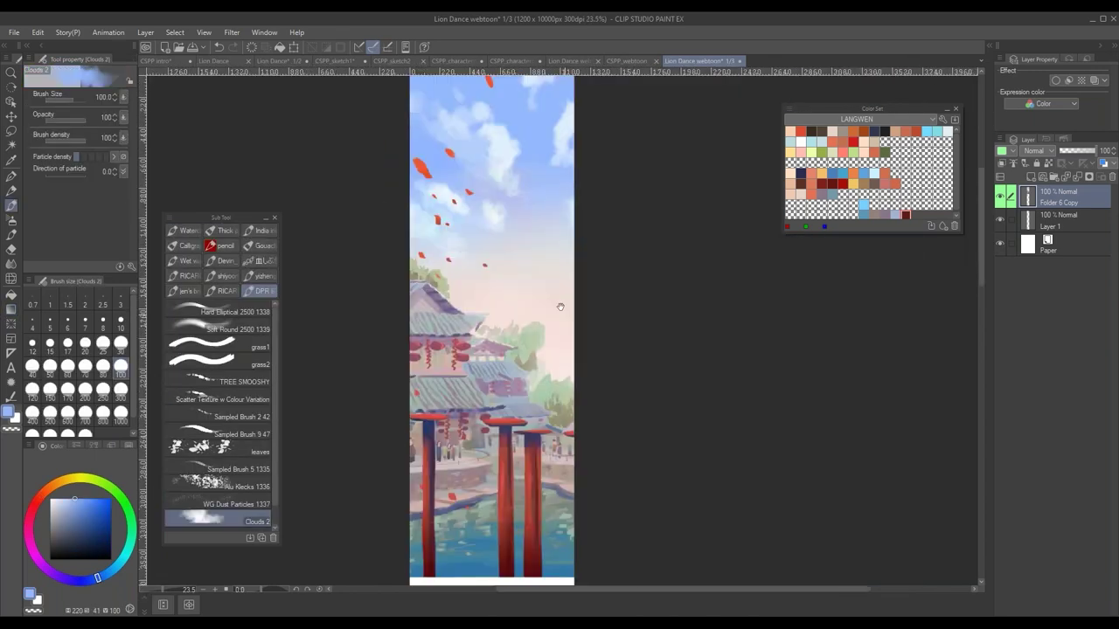
- Copy the large lion dancers from Layer 44 of the painted comic page and paste them into the webtoon canvas
click(522, 61)
click(465, 62)
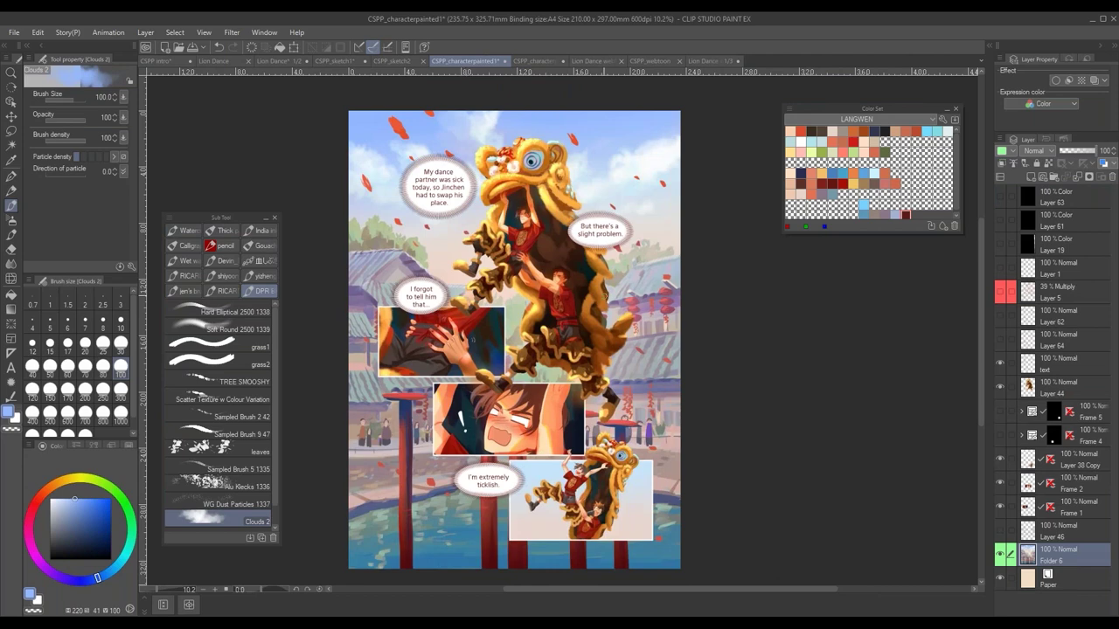
ctrl+shift+click(573, 311)
key(m)
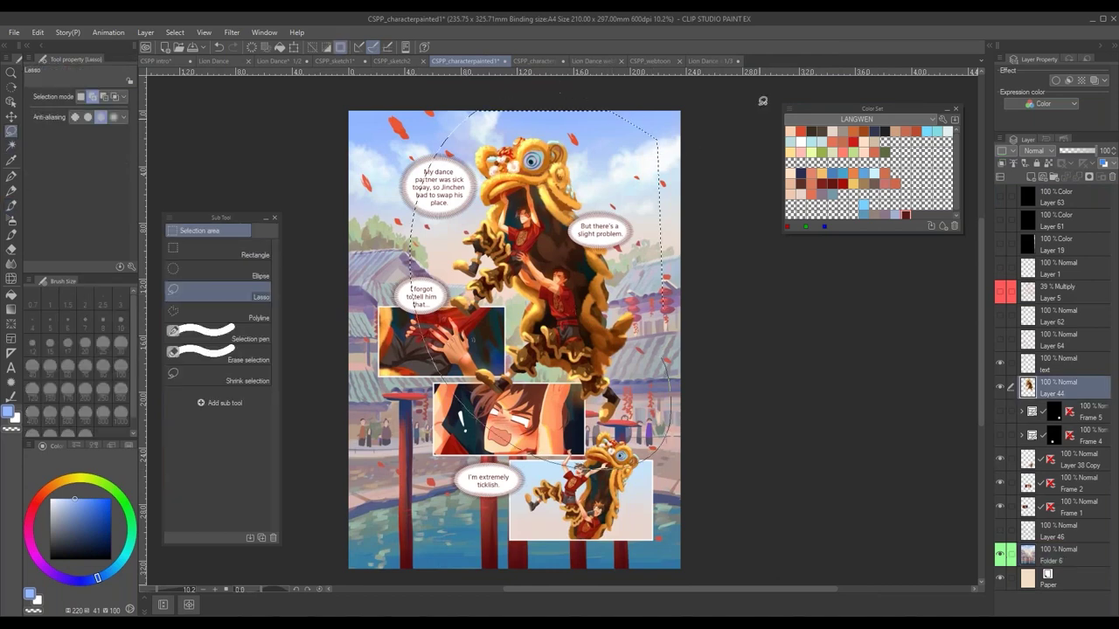
click(710, 61)
key(ctrl+v)
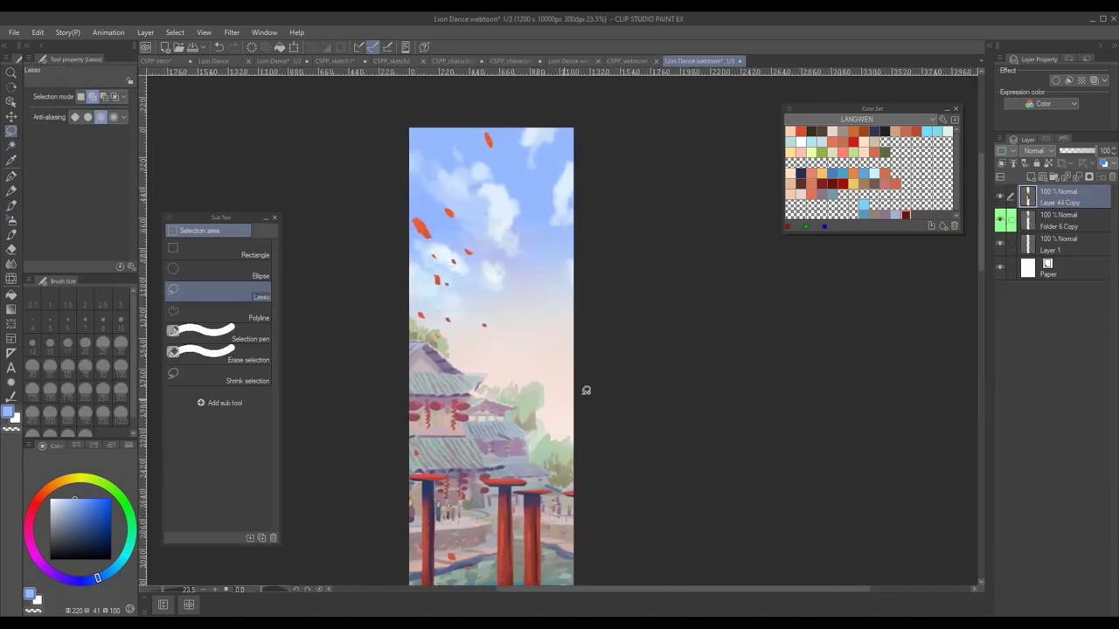
- Scale the pasted lion dancers to 40% and place them above the red pillars, spanning the canvas width
key(ctrl+t)
drag(723, 462, 596, 214)
drag(684, 202, 606, 313)
drag(582, 427, 550, 321)
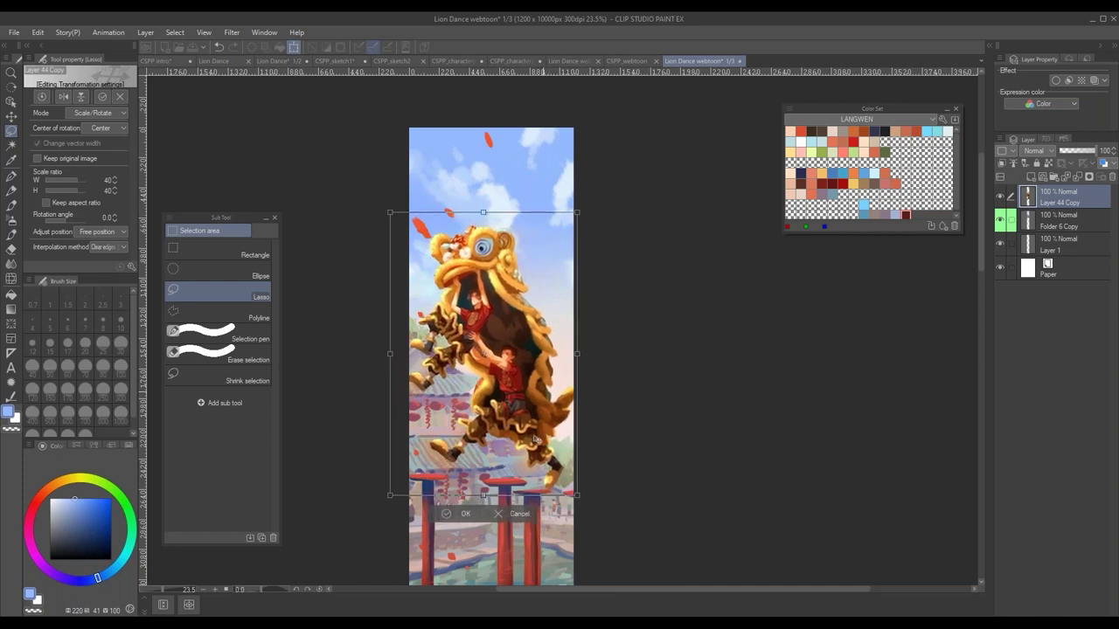
key(Return)
key(b)
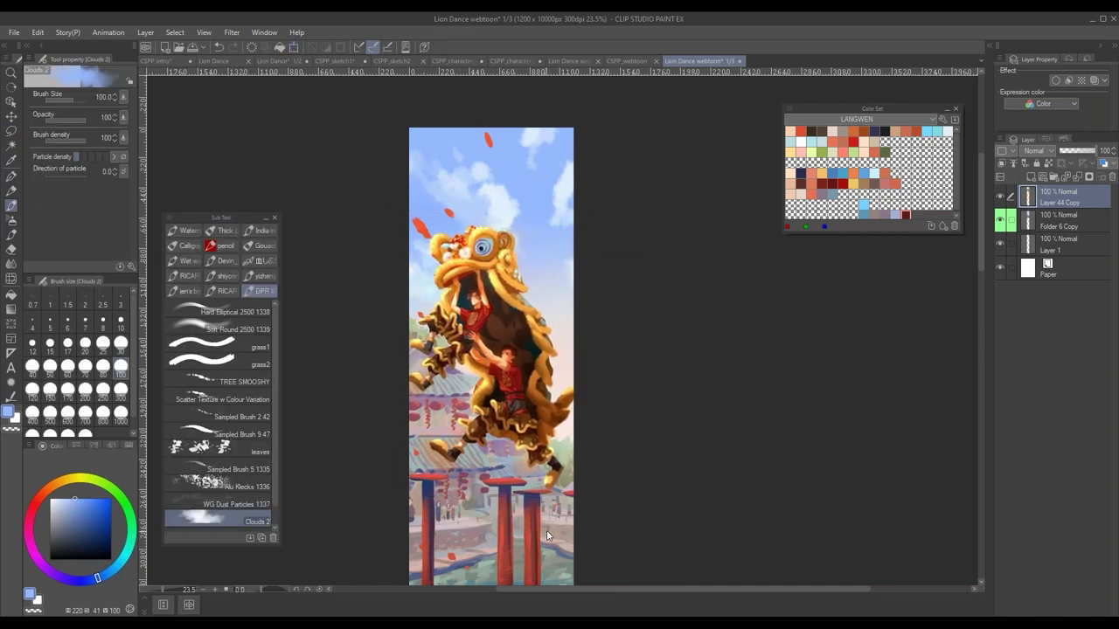
drag(546, 530, 555, 533)
drag(551, 465, 554, 467)
drag(552, 532, 558, 541)
key(ctrl+z)
key(ctrl+z)
key(ctrl+z)
key(ctrl+z)
key(ctrl+z)
key(ctrl+z)
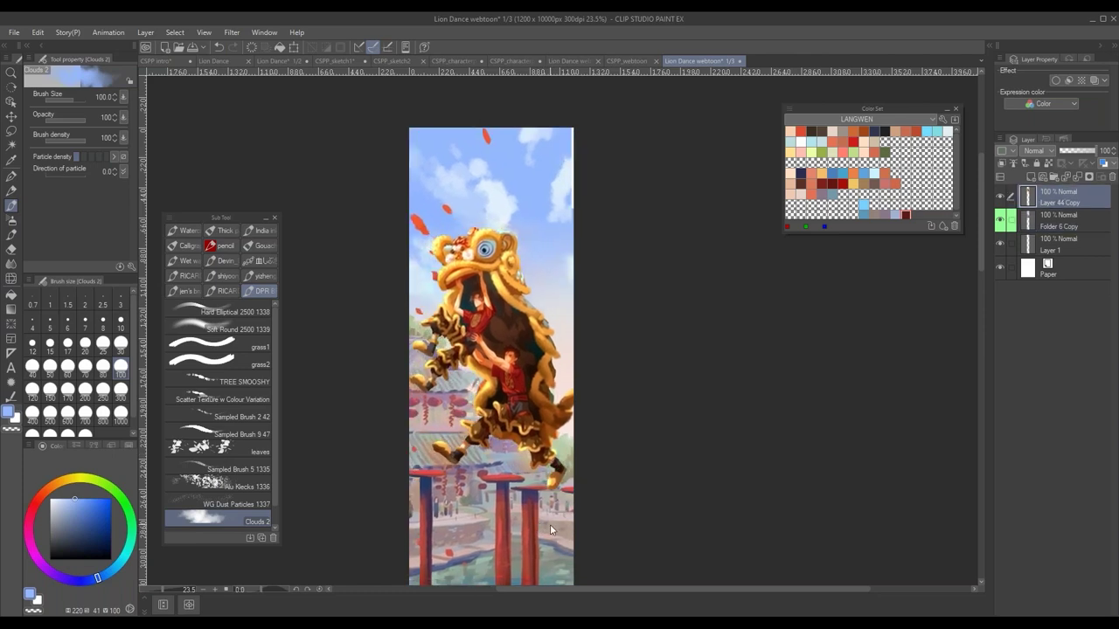
key(ctrl+z)
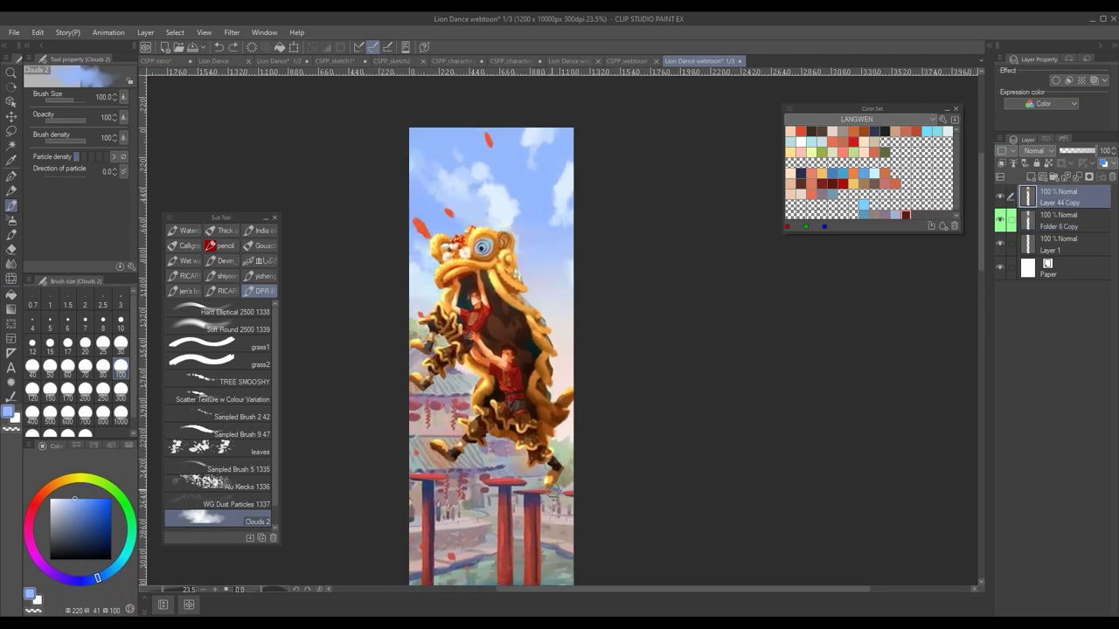
- Shift the background to the right so the lion's rear foot lands on the rightmost red pillar
scroll(552, 492, up, 2)
drag(561, 465, 603, 484)
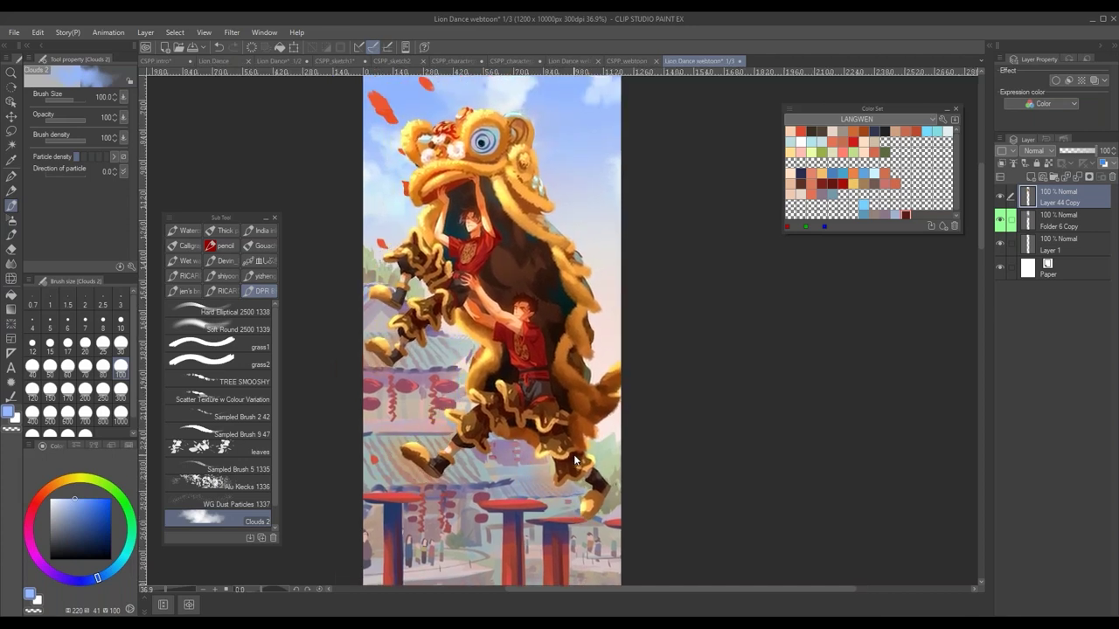
drag(605, 567, 601, 474)
scroll(583, 477, down, 3)
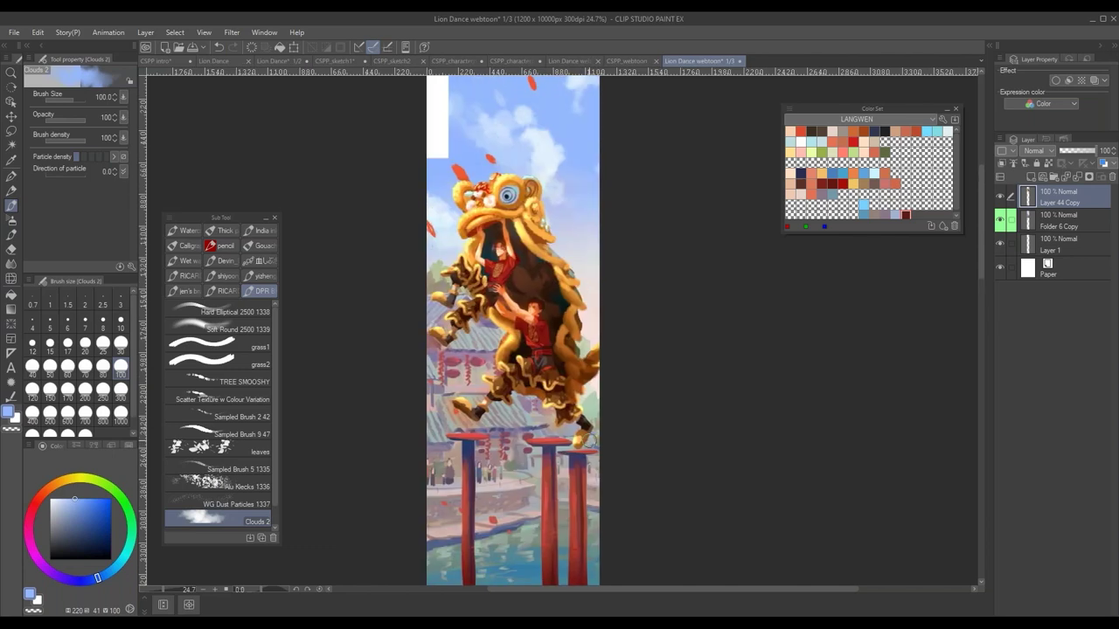
scroll(594, 464, up, 3)
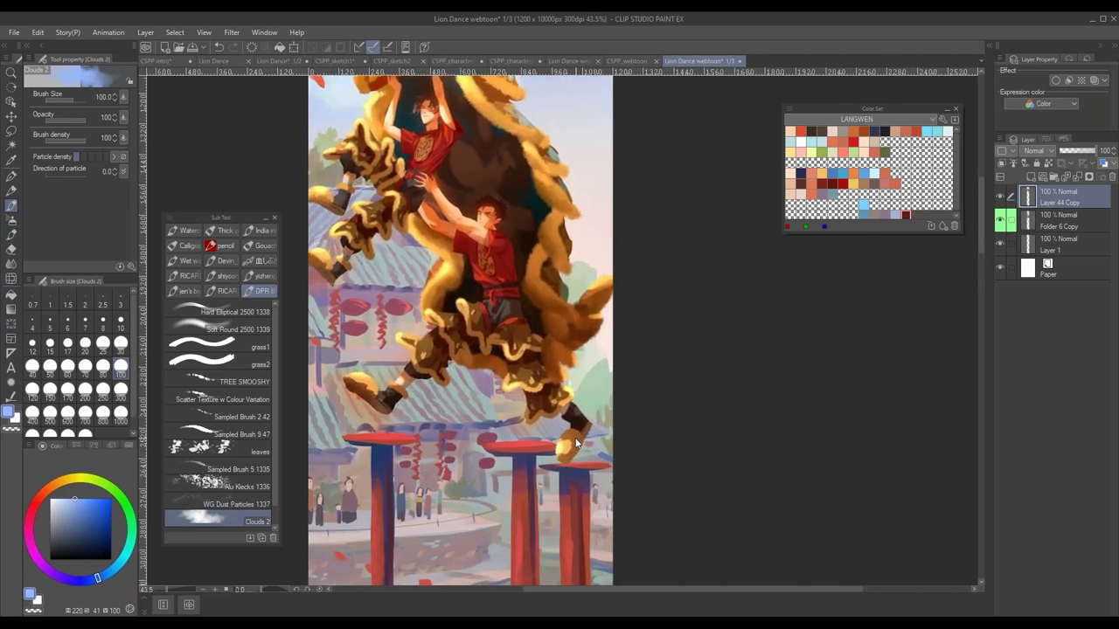
scroll(603, 428, down, 2)
scroll(598, 434, up, 3)
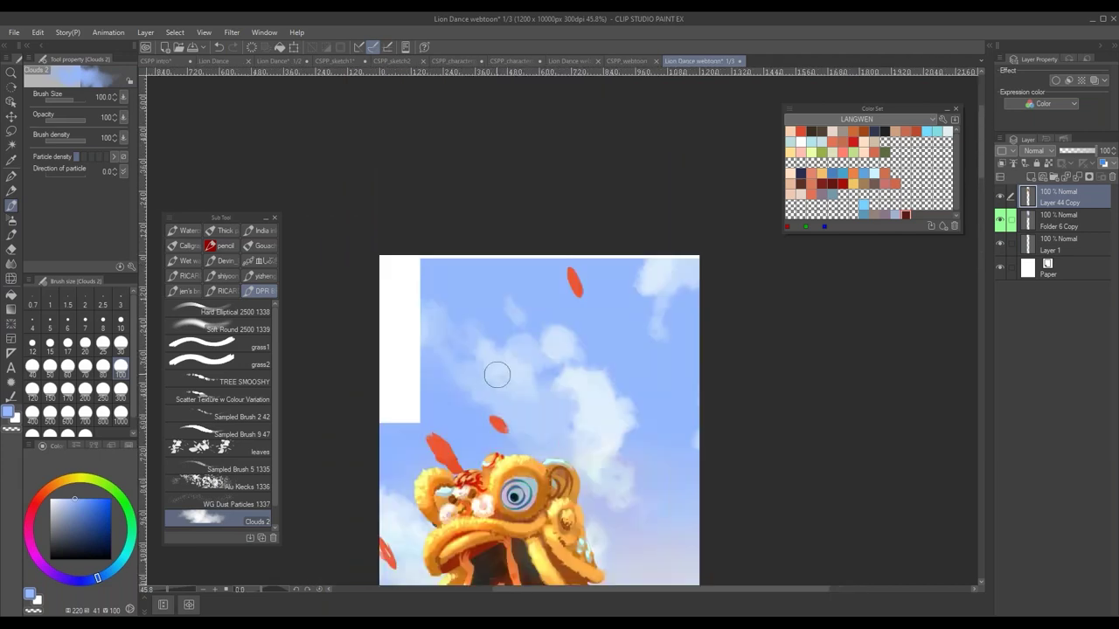
- Fill the white gap in the sky's upper-left corner with sky blue on the Folder 6 Copy layer
key(alt+bracketleft)
key(g)
click(412, 389)
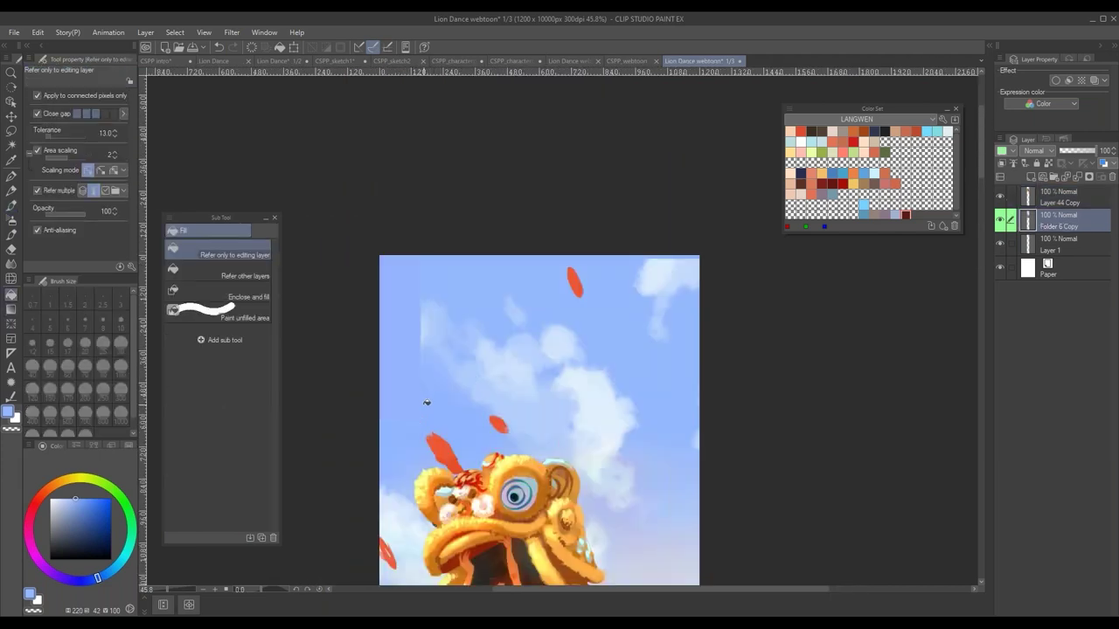
- Blend the flat blue strip along the sky's left edge into the clouds with soft Clouds 2 brush strokes
scroll(442, 325, up, 1)
key(b)
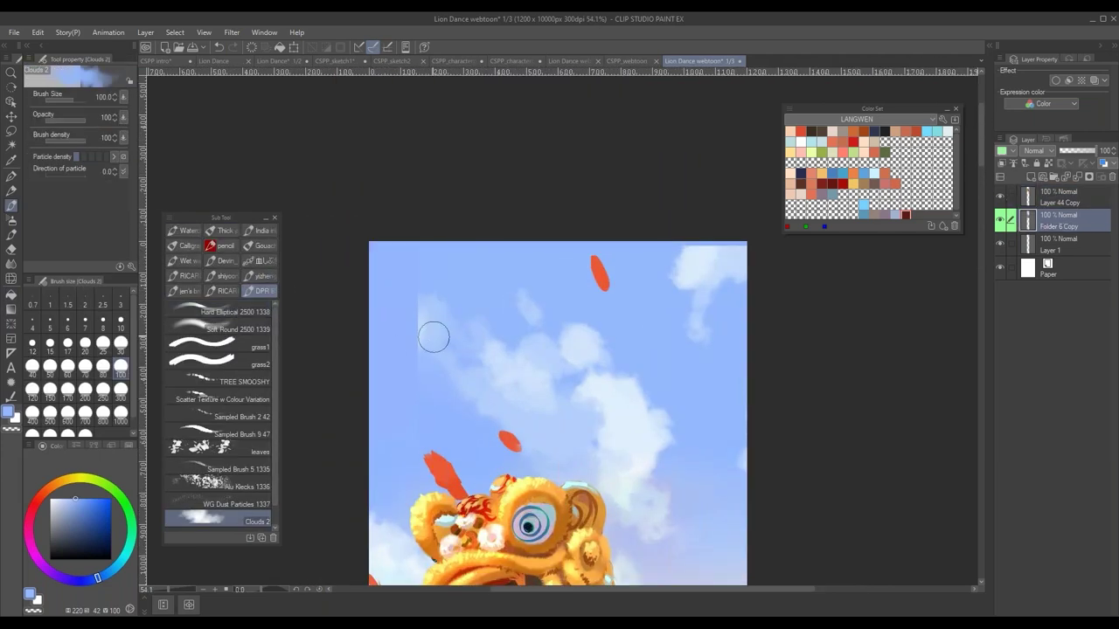
drag(384, 349, 413, 430)
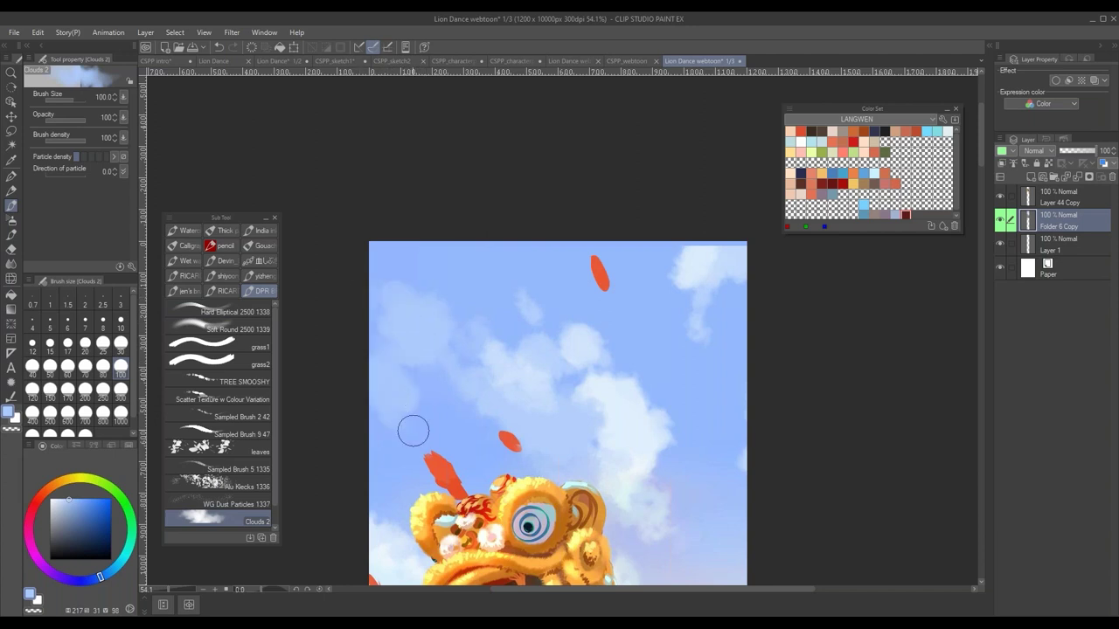
mouse_move(461, 288)
mouse_down()
mouse_move(435, 232)
mouse_move(514, 289)
mouse_move(472, 307)
mouse_move(403, 270)
mouse_up()
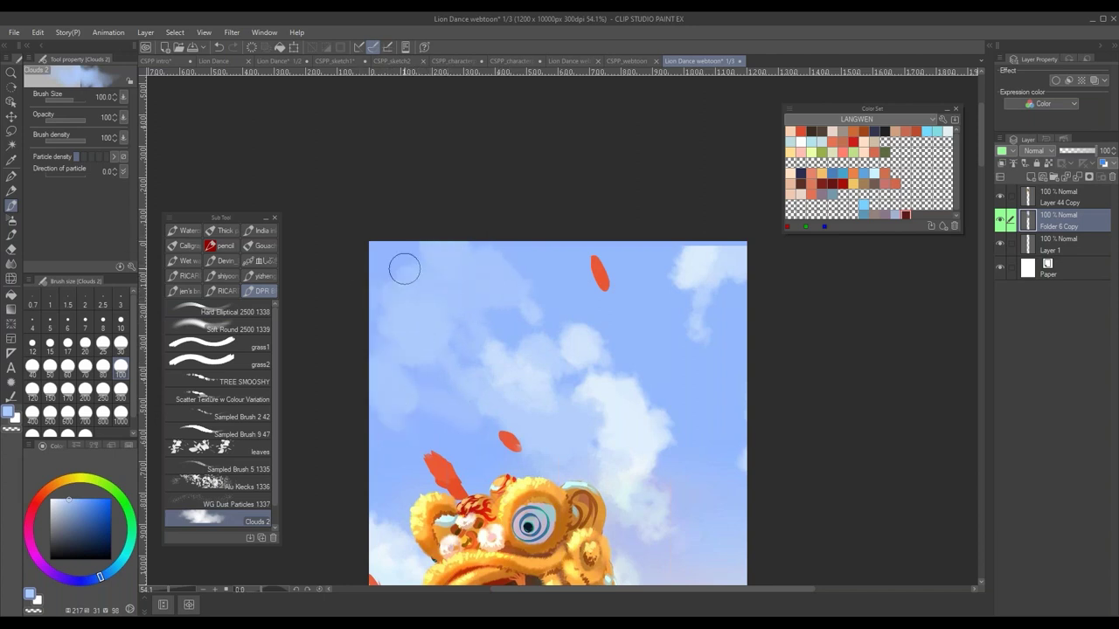
mouse_move(549, 324)
mouse_down()
mouse_move(610, 343)
mouse_move(641, 337)
mouse_move(718, 385)
mouse_up()
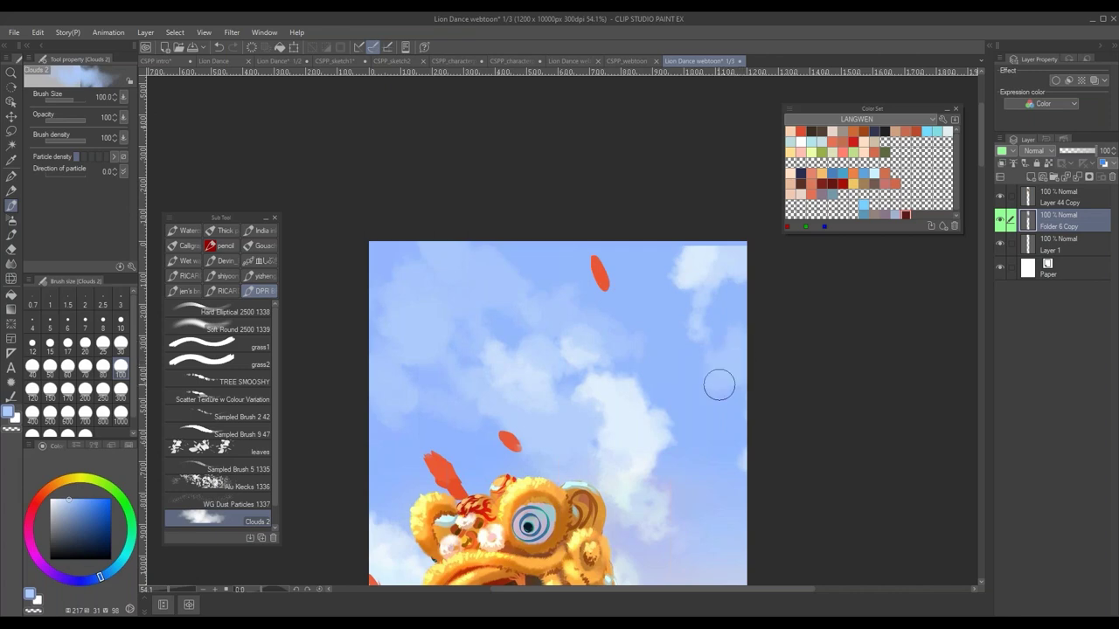
- Sample the pale cloud color and paint soft clouds along the right side of the sky
alt+click(703, 247)
drag(703, 247, 742, 249)
drag(742, 373, 703, 436)
drag(698, 442, 666, 503)
drag(666, 503, 575, 275)
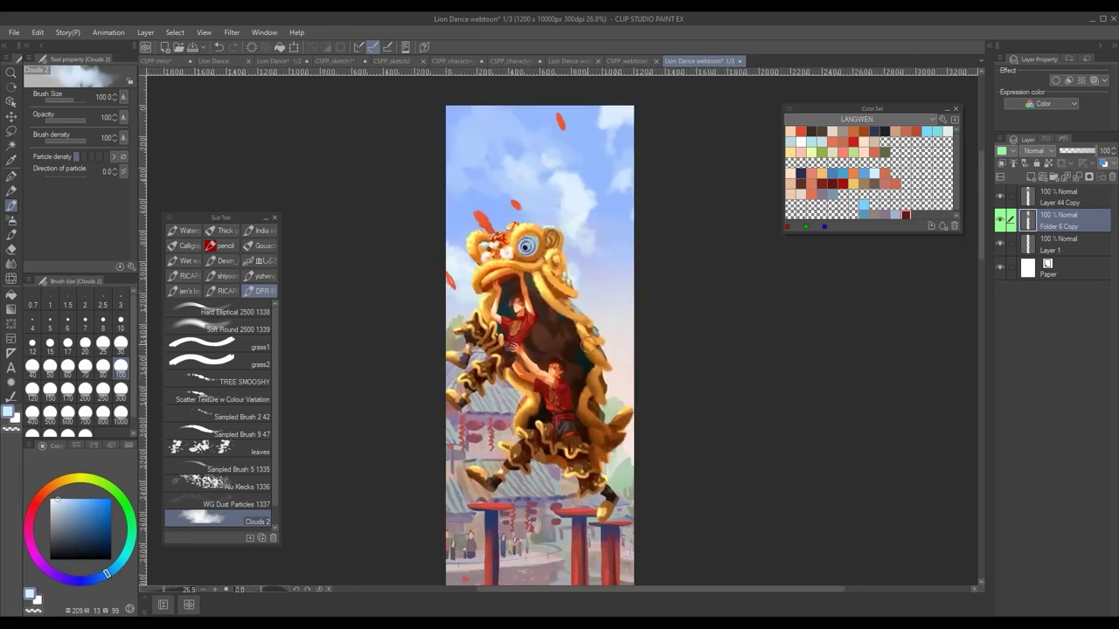
scroll(604, 356, down, 4)
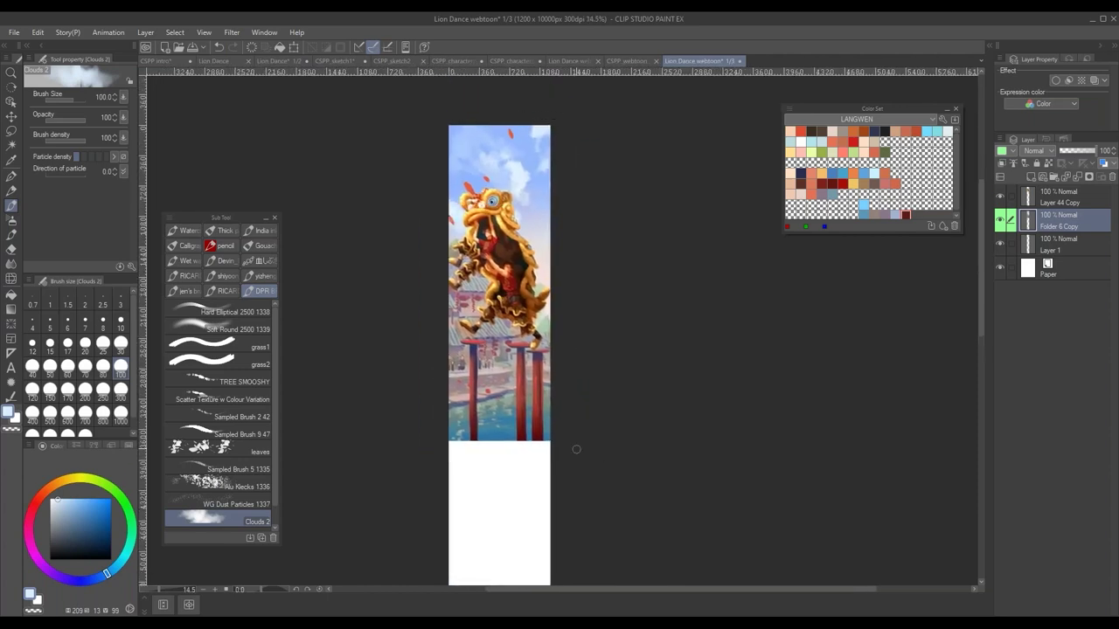
drag(535, 157, 565, 146)
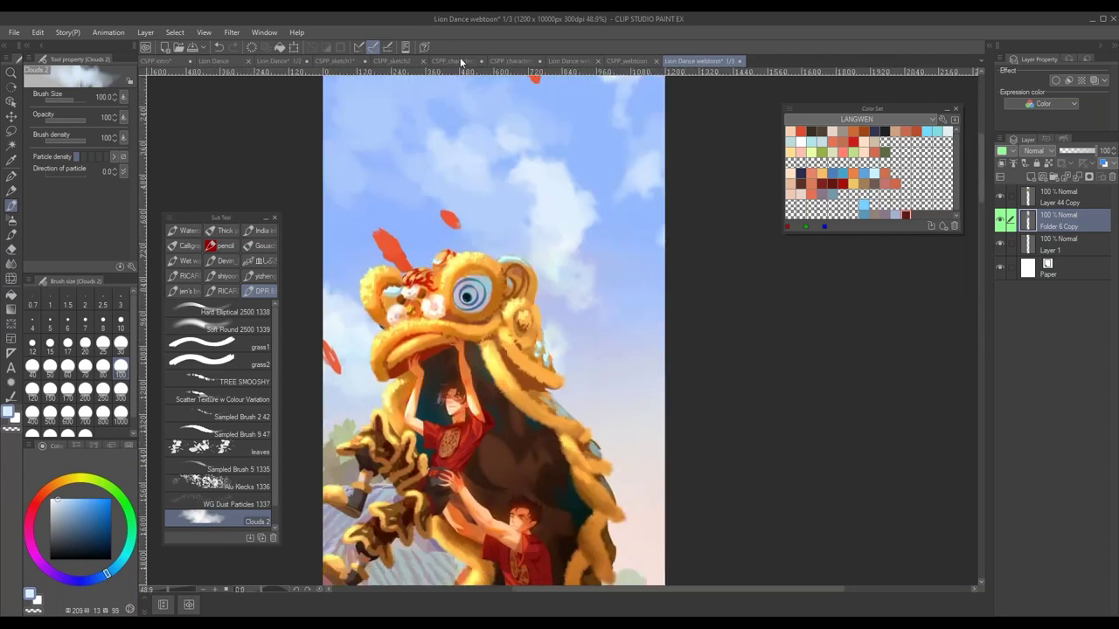
- Copy the "My dance partner was sick today" speech balloon from the text layer of CSPP_characterpainted1
click(464, 61)
key(ctrl+d)
key(alt+bracketright)
key(m)
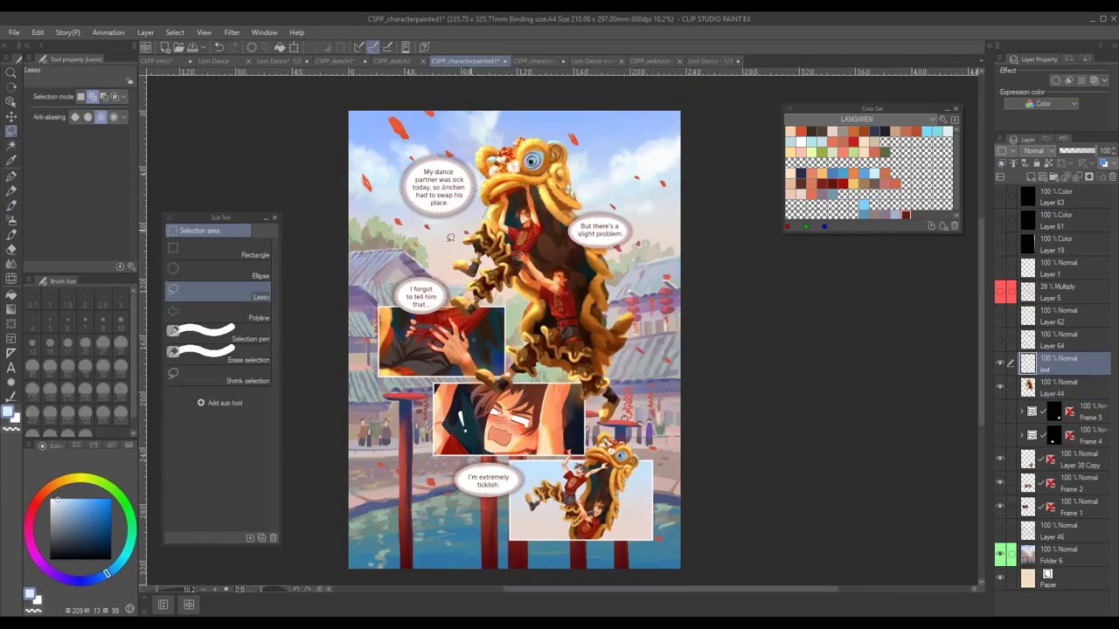
drag(472, 140, 489, 166)
click(726, 62)
- Paste the speech balloon into the webtoon canvas, scale it down and place it in the sky above the lion's head
drag(618, 404, 616, 358)
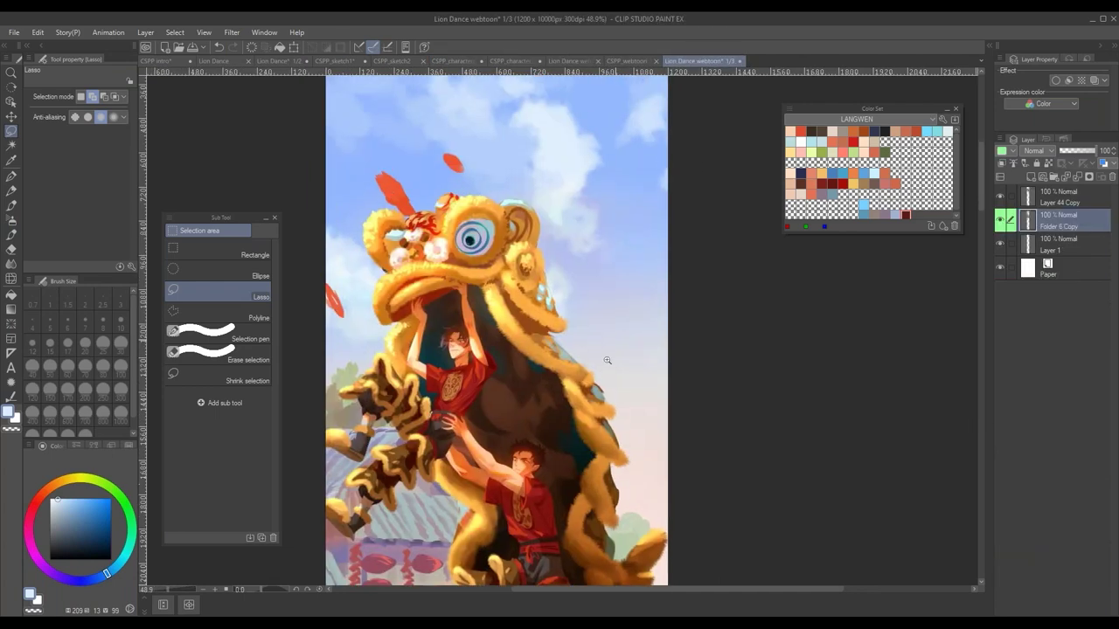
scroll(607, 367, down, 2)
drag(610, 210, 619, 298)
scroll(619, 298, up, 2)
key(ctrl+v)
key(ctrl+t)
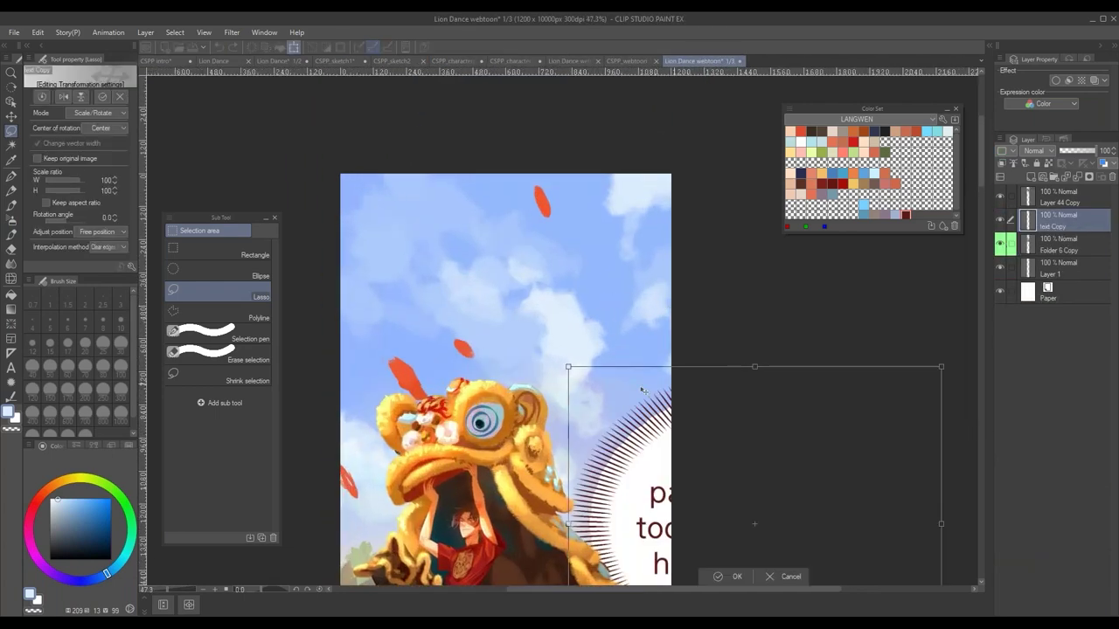
drag(568, 365, 676, 459)
drag(767, 518, 458, 275)
drag(524, 346, 521, 312)
key(Return)
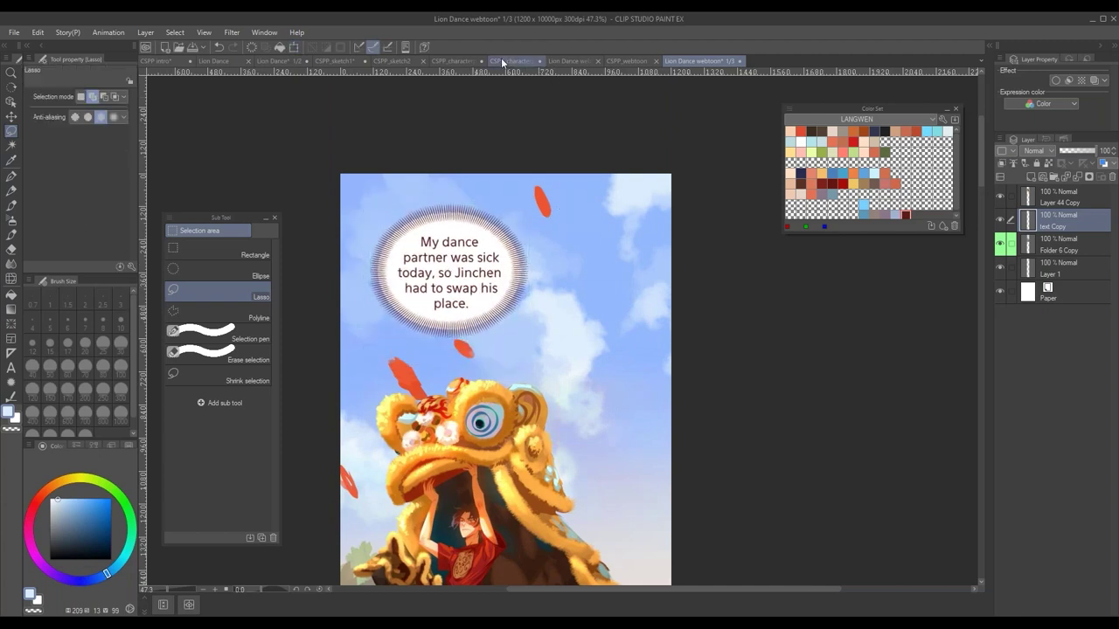
- Copy the Frame 1 panel of the hands on the red shirt from CSPP_characterpainted1 and paste it into the webtoon canvas
click(515, 63)
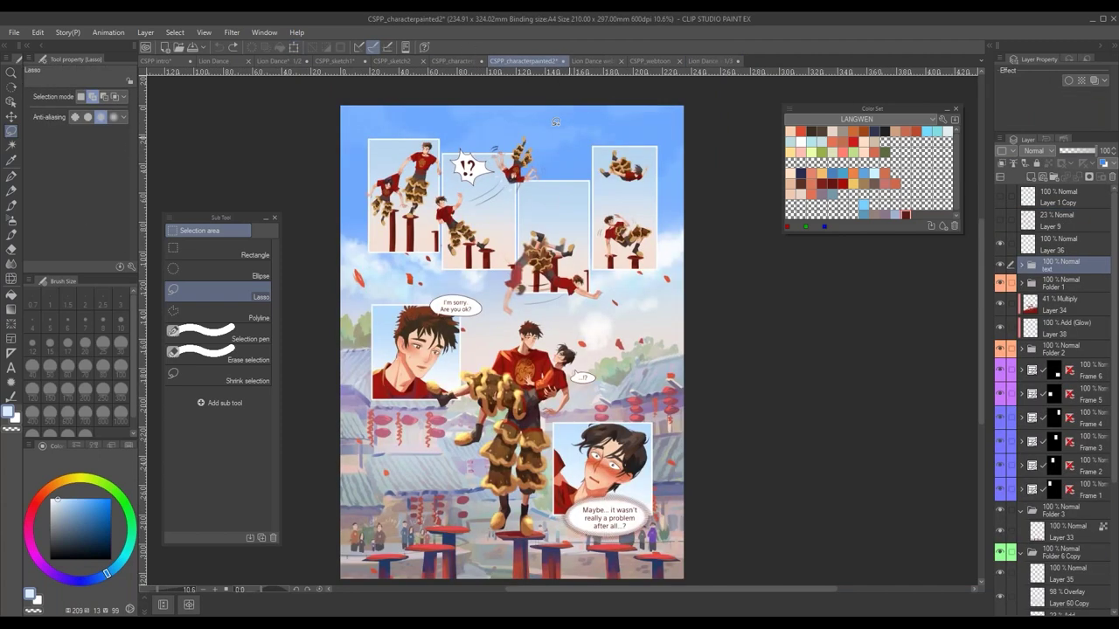
click(458, 62)
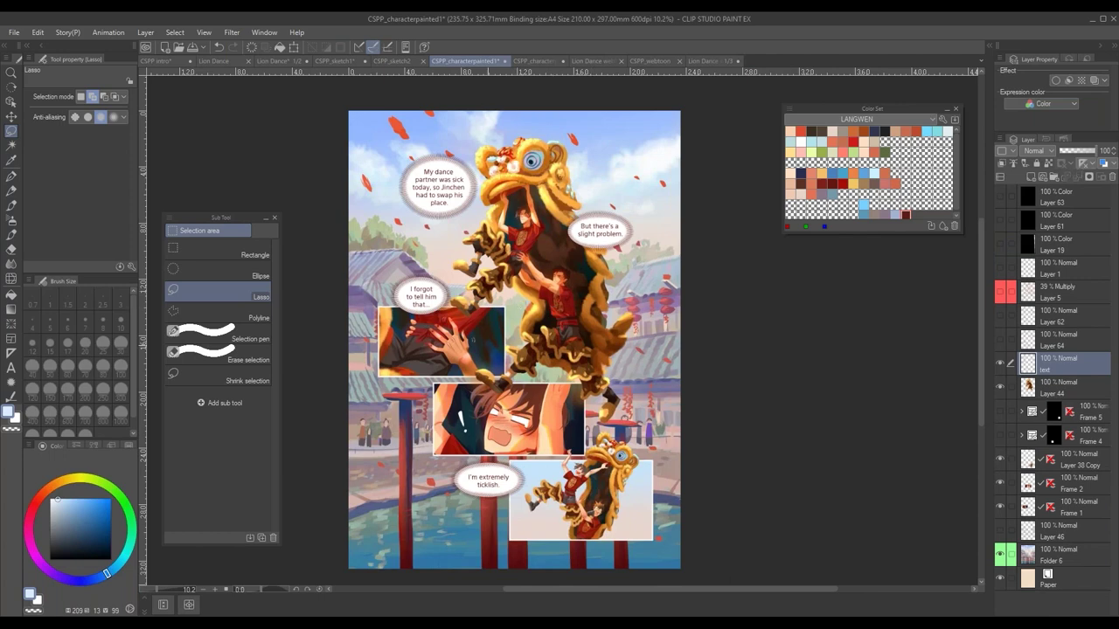
click(1071, 507)
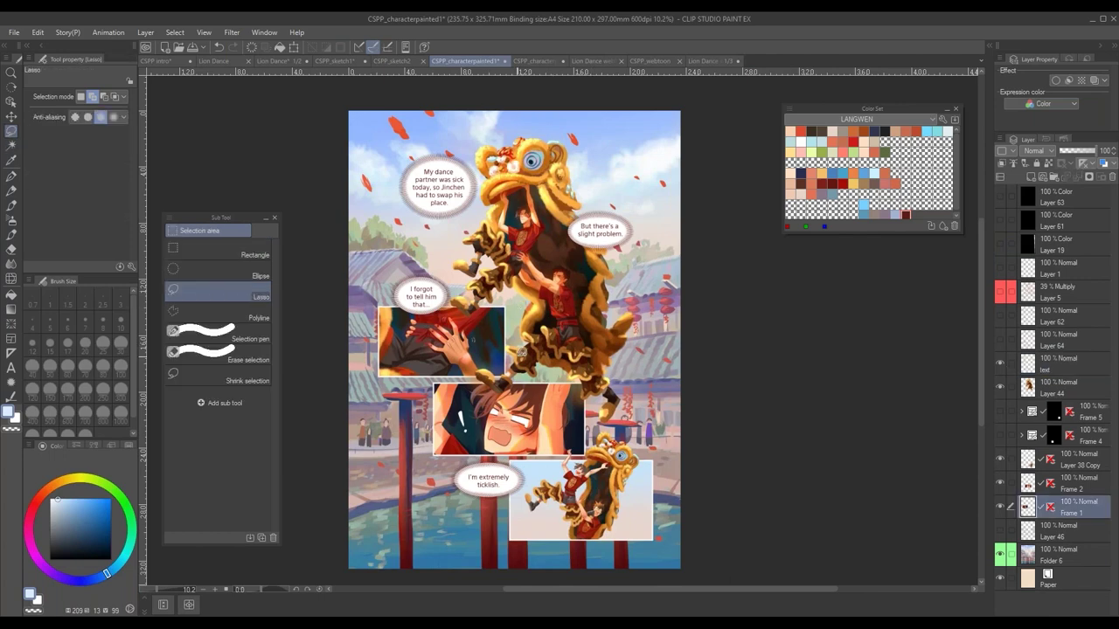
click(699, 61)
drag(611, 286, 541, 289)
drag(603, 540, 564, 374)
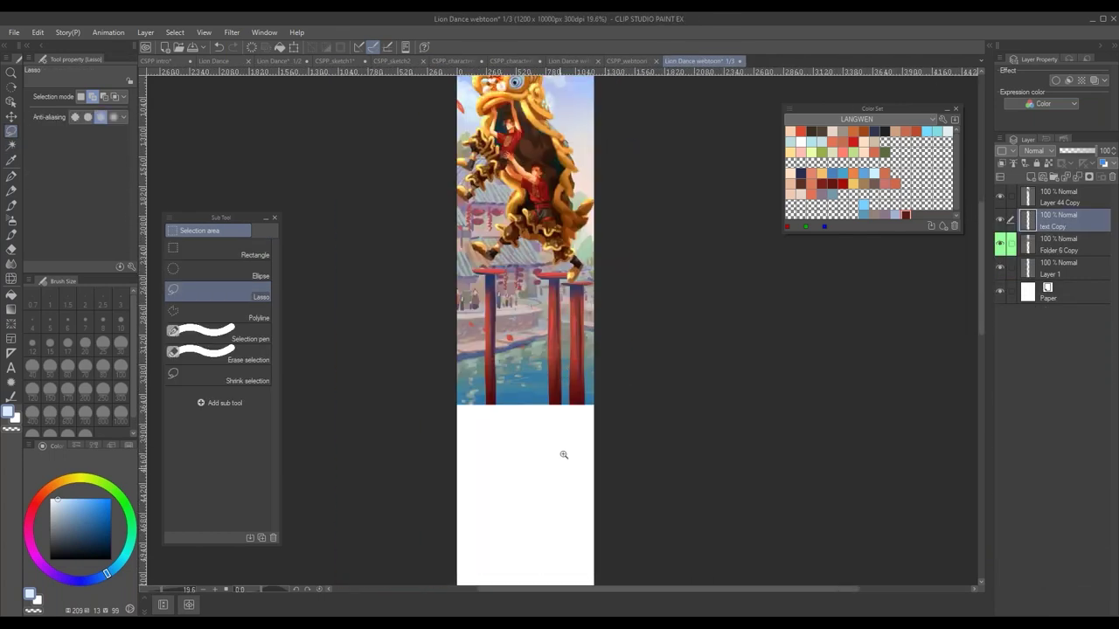
drag(565, 455, 610, 358)
key(ctrl+v)
- Scale the hands panel to 52% and center it in the white area below the water, leaving a gap above
key(ctrl+t)
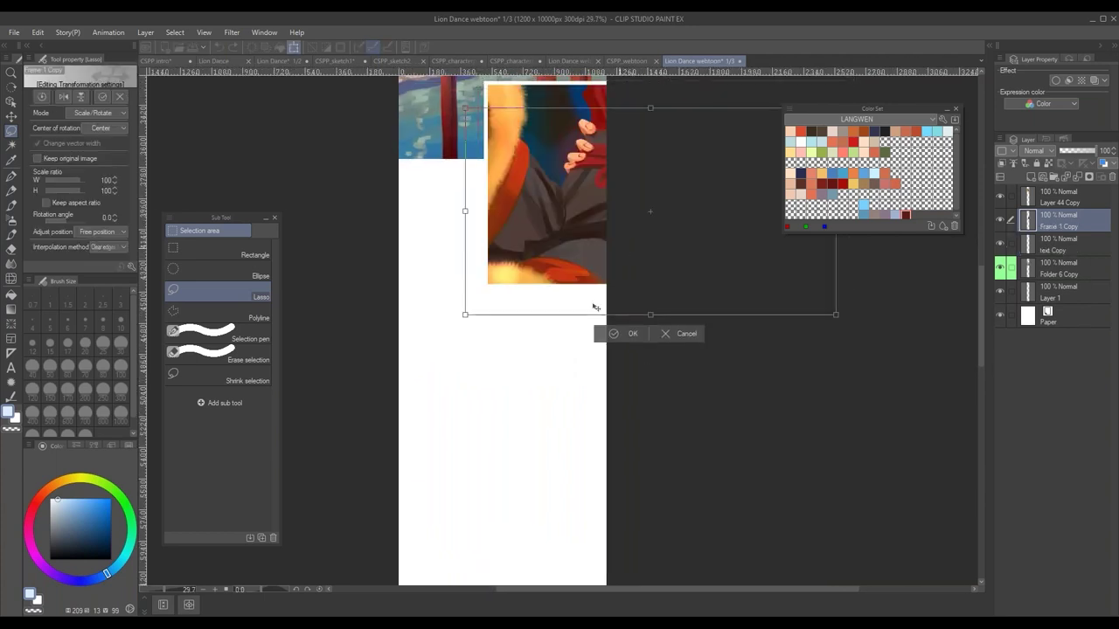
drag(594, 298, 514, 434)
drag(777, 424, 580, 378)
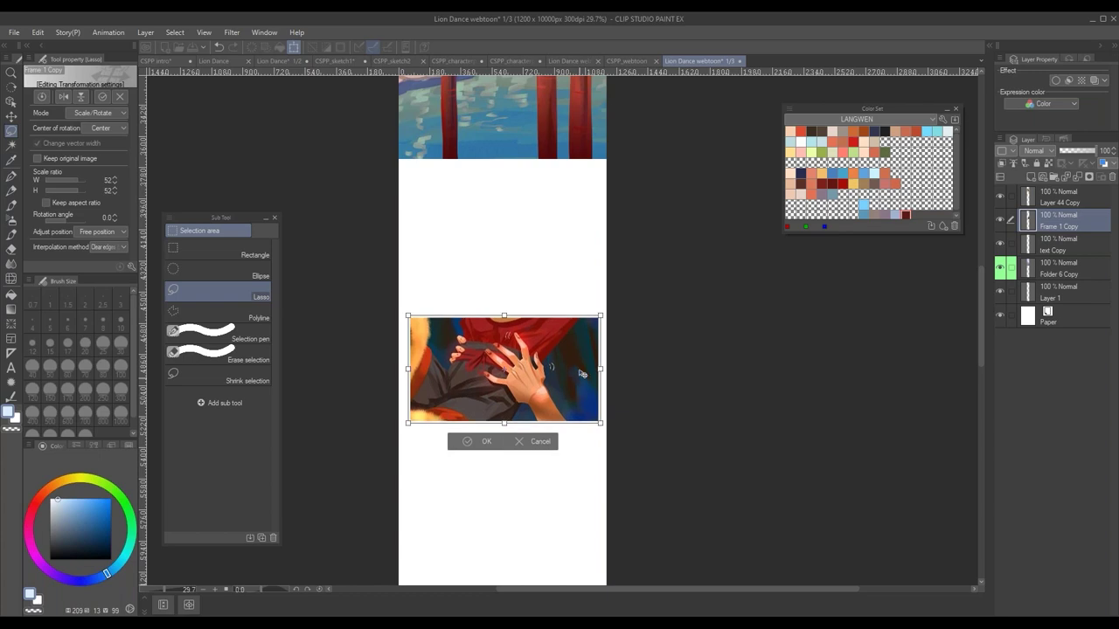
key(Return)
- Copy the "I forgot to tell him that..." balloon from the painted page's text layer and paste it into the webtoon canvas
click(414, 63)
click(472, 61)
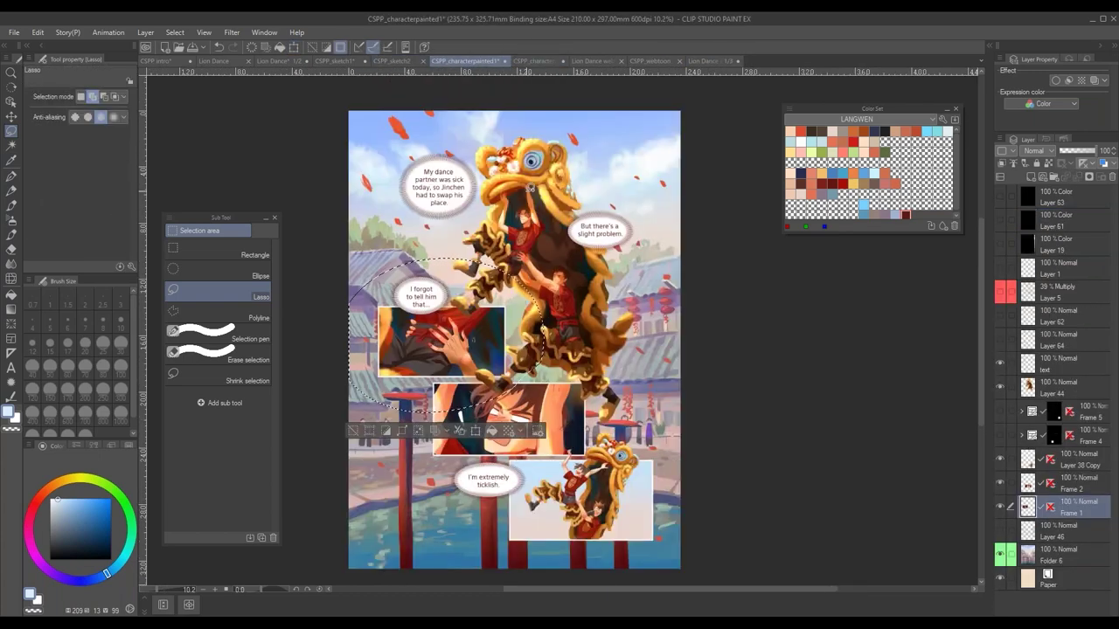
key(ctrl+d)
click(1070, 363)
mouse_move(461, 299)
mouse_down()
mouse_move(394, 330)
mouse_move(440, 251)
mouse_up()
click(705, 61)
key(ctrl+v)
- Move the pasted balloon into the white gap between the water scene and the hands panel, scaled to fit
key(ctrl+t)
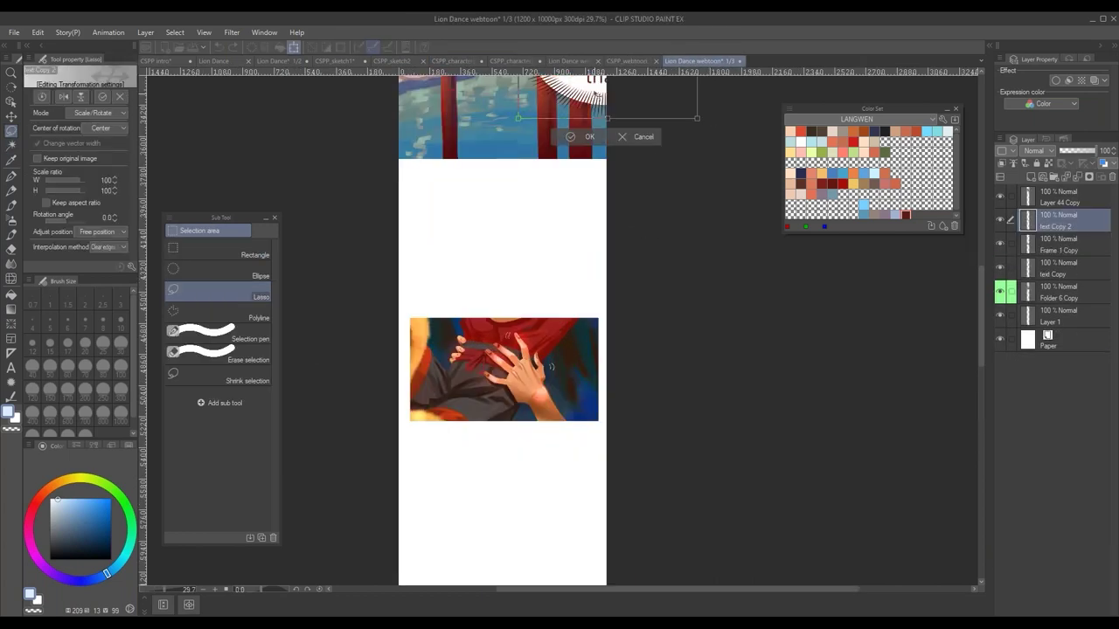
drag(598, 95, 506, 268)
drag(607, 292, 562, 256)
key(Return)
key(b)
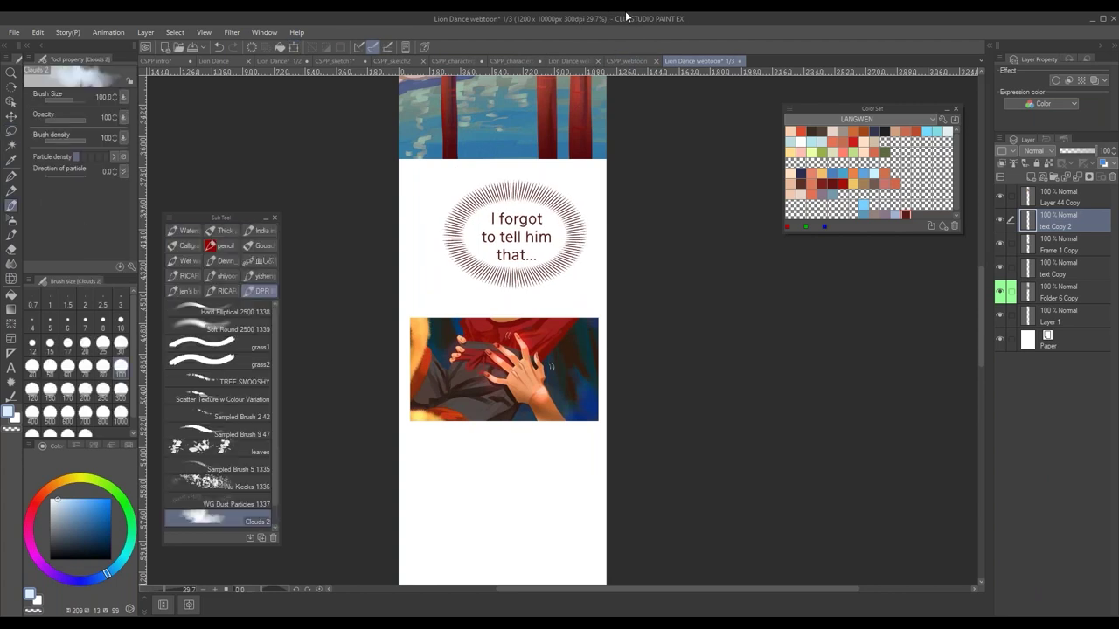
- Open the first page of the CSPP_webtoon project for reference and move the brush palette clear of the page overview
click(575, 62)
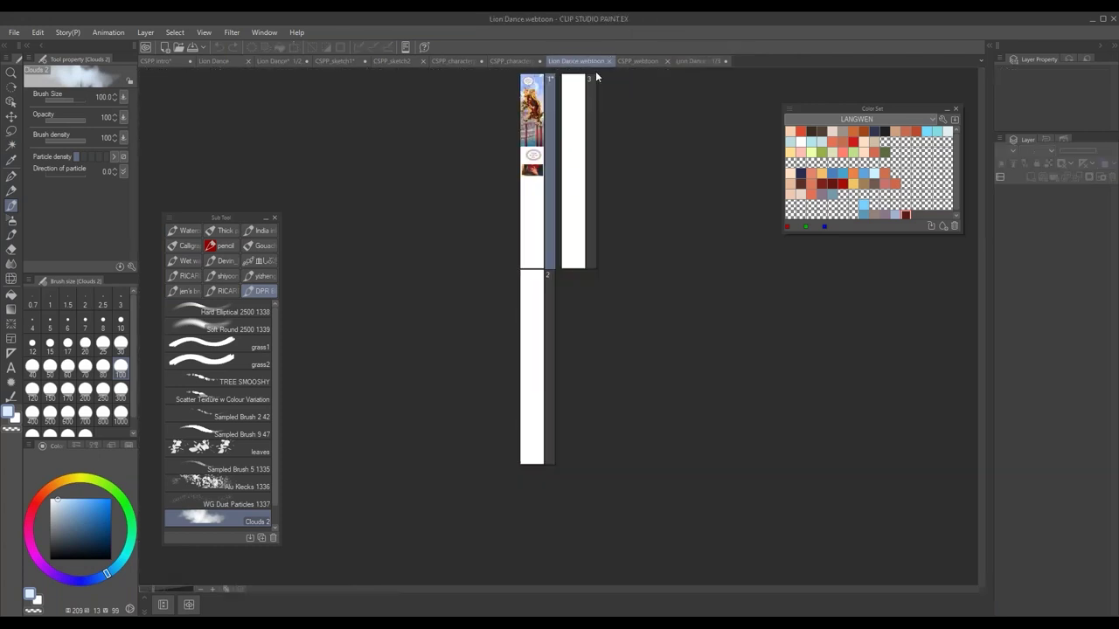
click(515, 62)
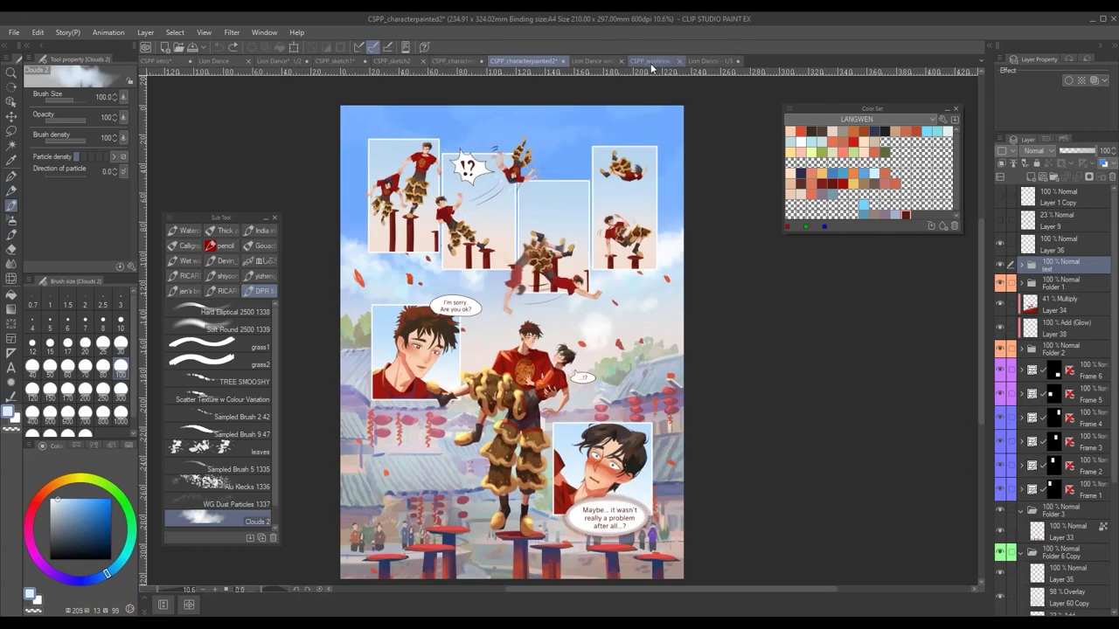
click(650, 62)
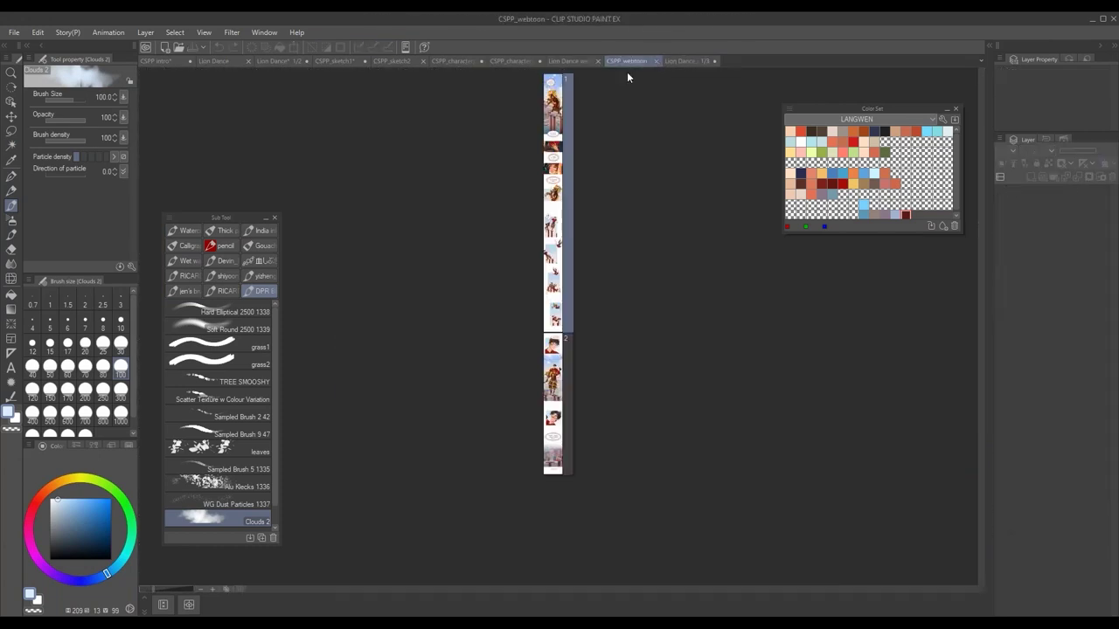
double_click(571, 186)
drag(586, 255, 614, 230)
drag(244, 218, 303, 180)
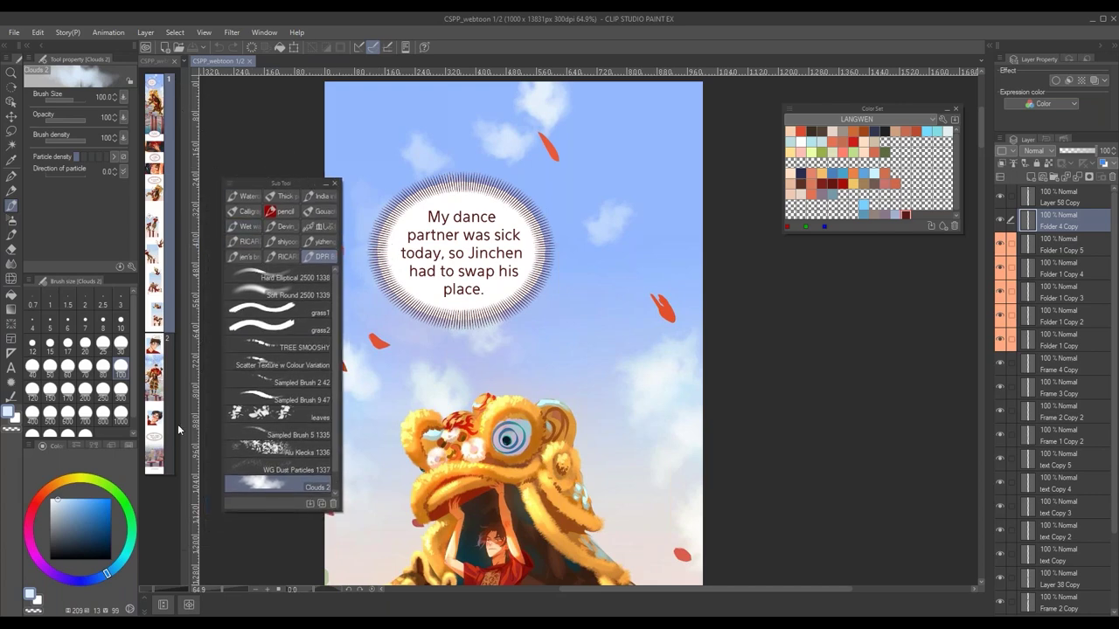
- Examine how panels, speech balloons and white gaps are arranged down the first page of the CSPP_webtoon project
drag(574, 409, 603, 356)
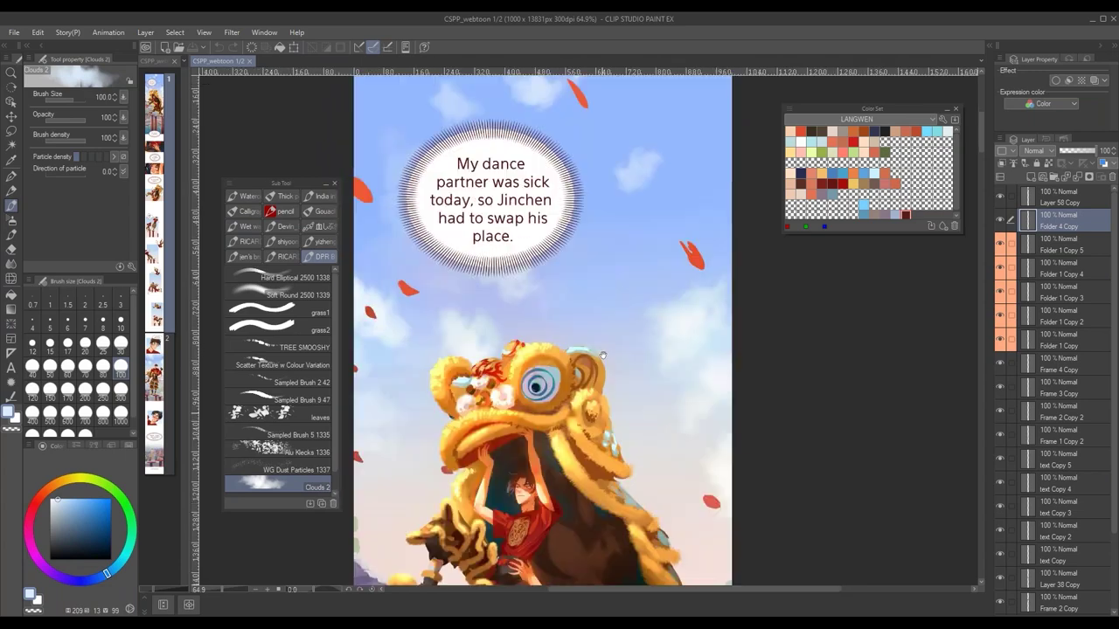
scroll(603, 355, down, 10)
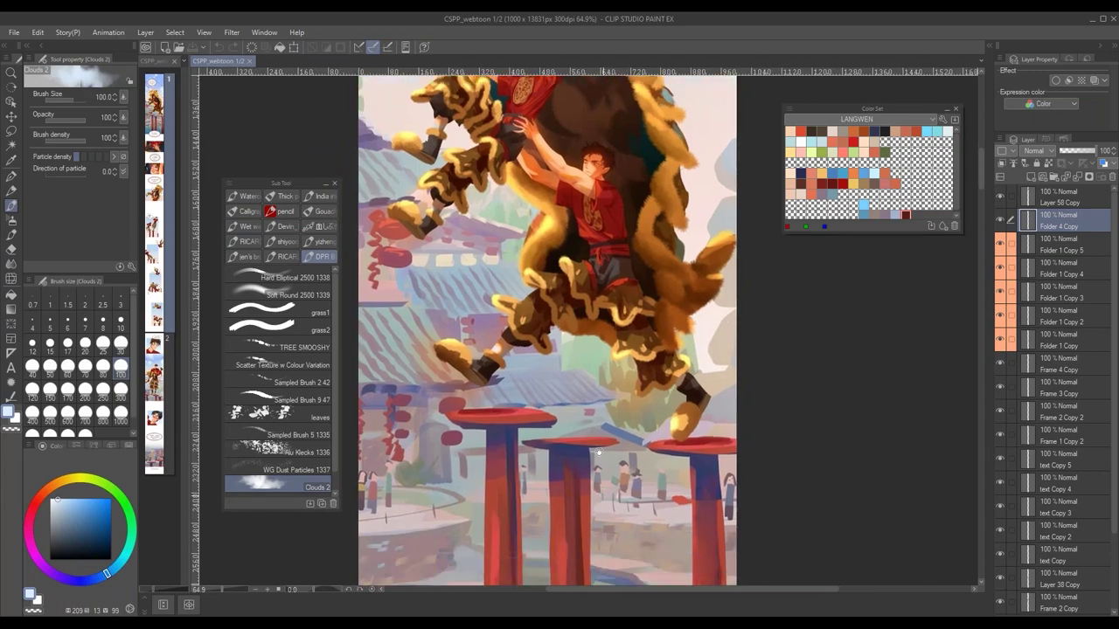
scroll(598, 452, down, 10)
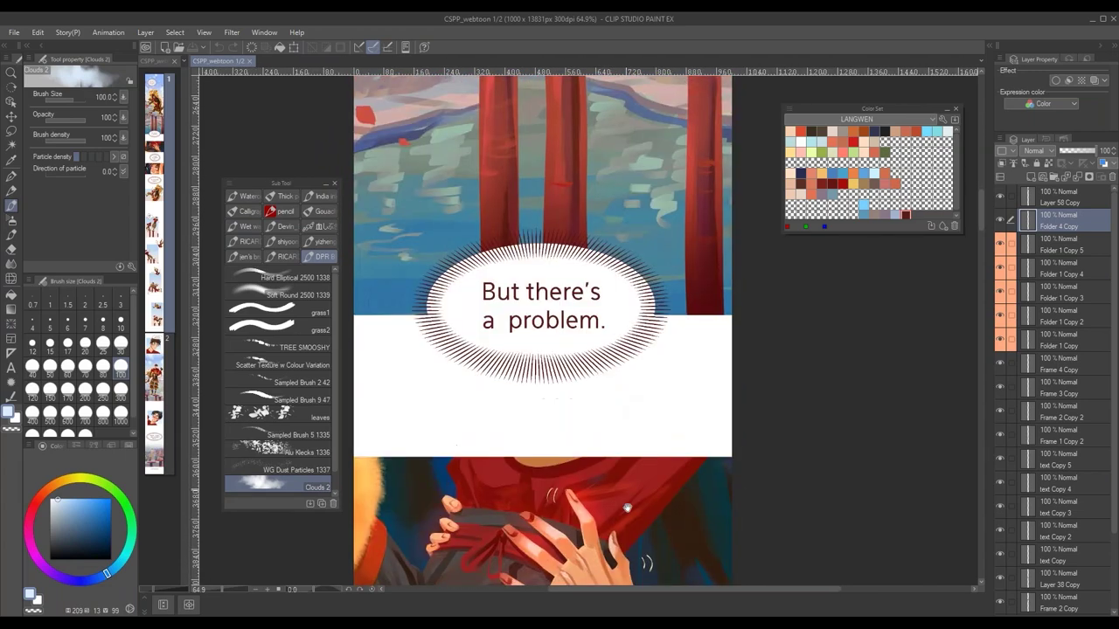
scroll(626, 508, down, 10)
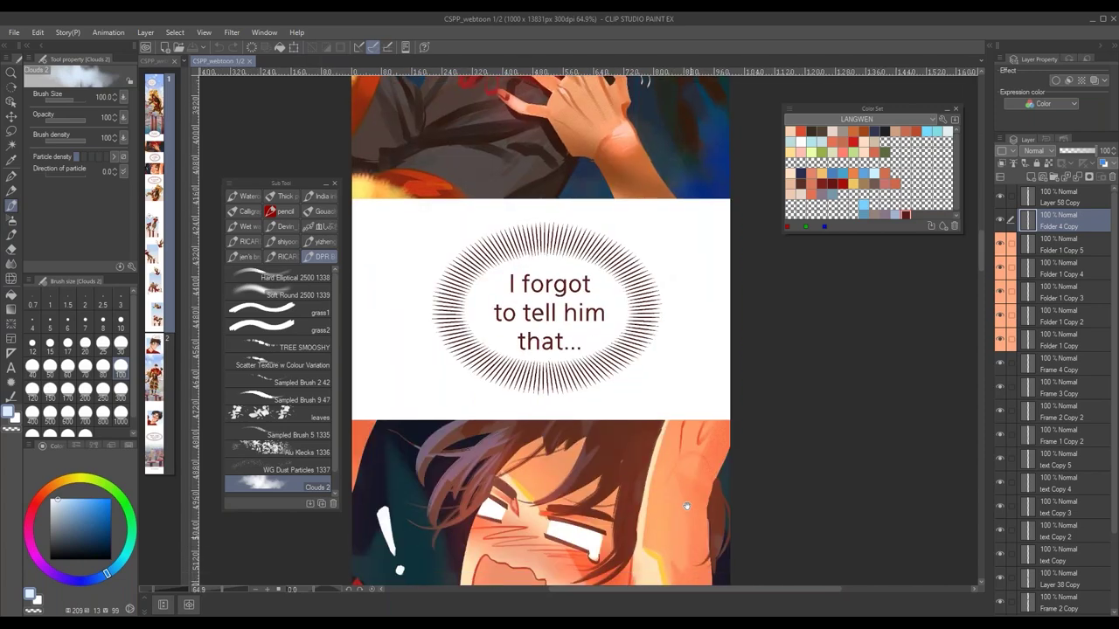
scroll(686, 506, down, 10)
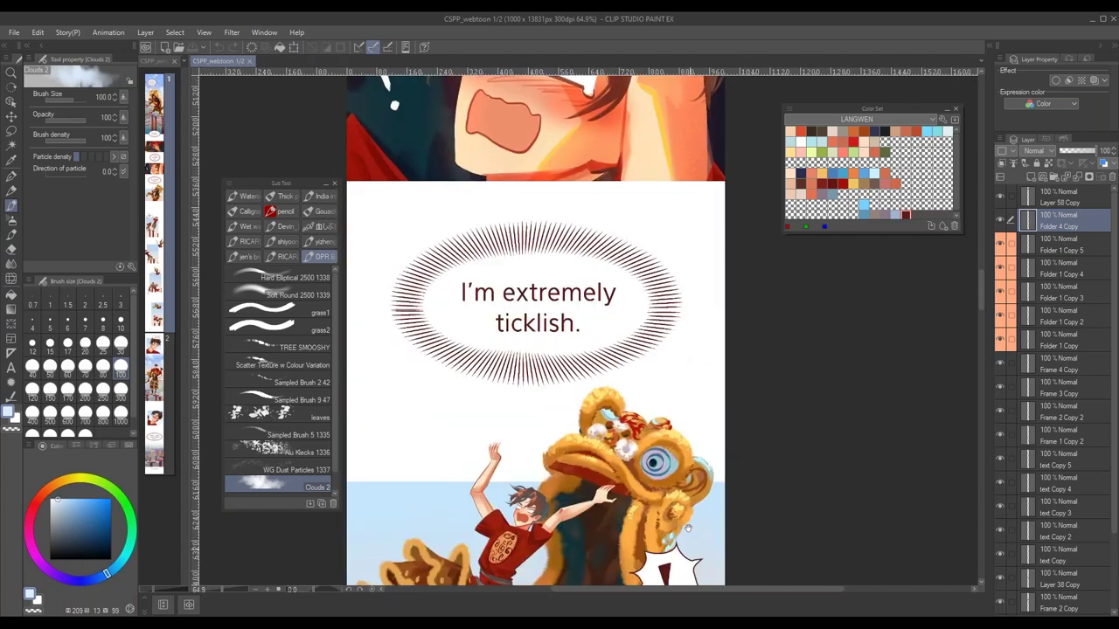
scroll(687, 528, down, 4)
scroll(683, 554, down, 8)
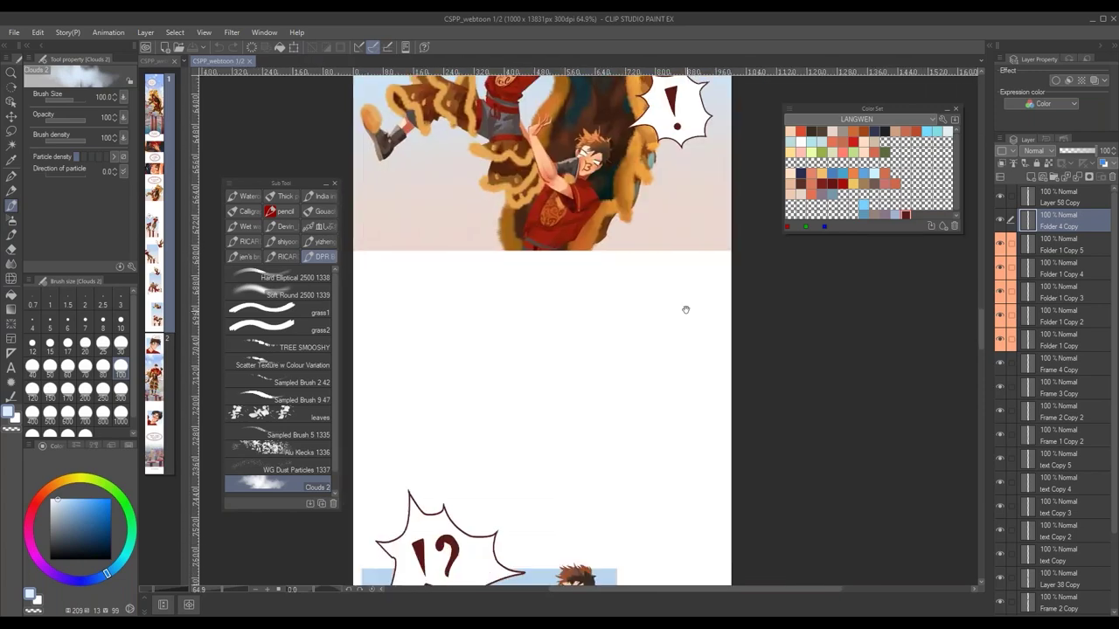
scroll(678, 335, down, 8)
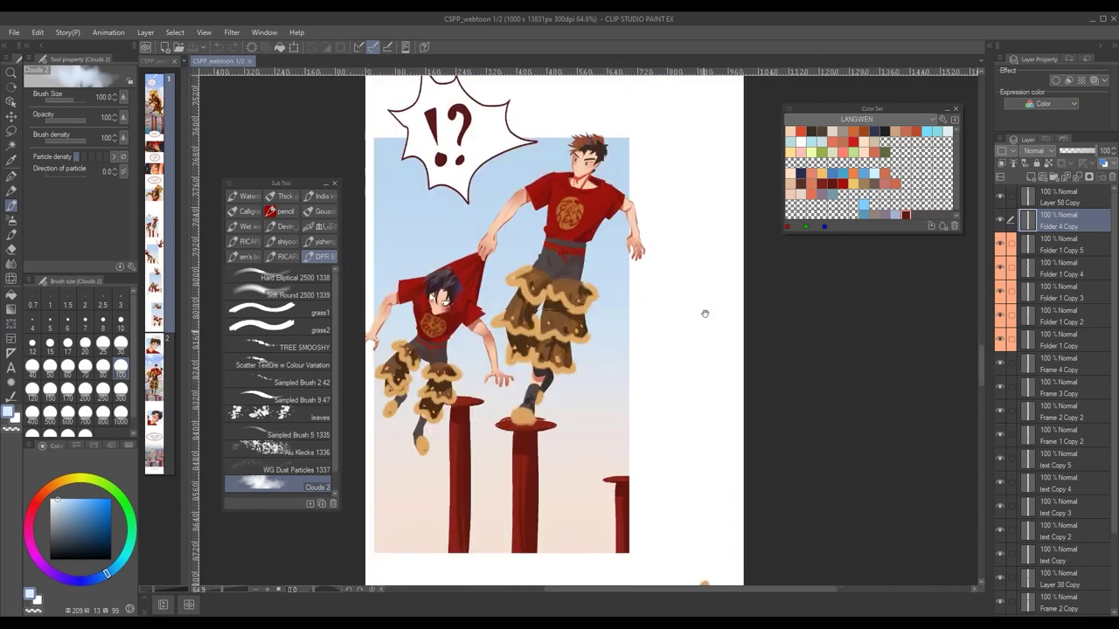
scroll(668, 487, down, 5)
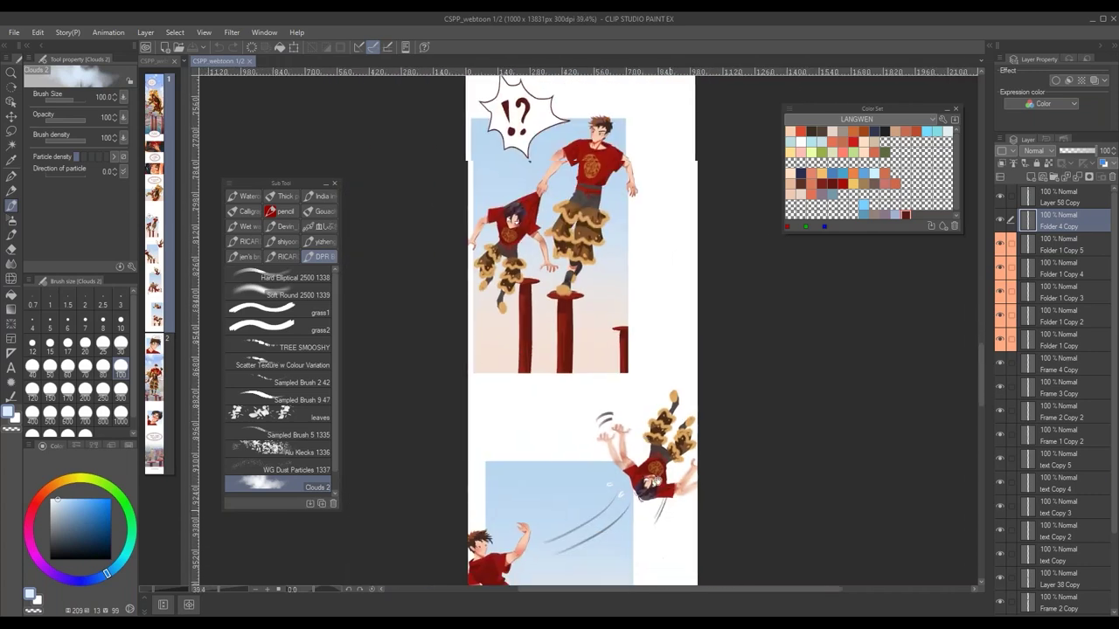
drag(628, 444, 628, 374)
scroll(627, 447, up, 1)
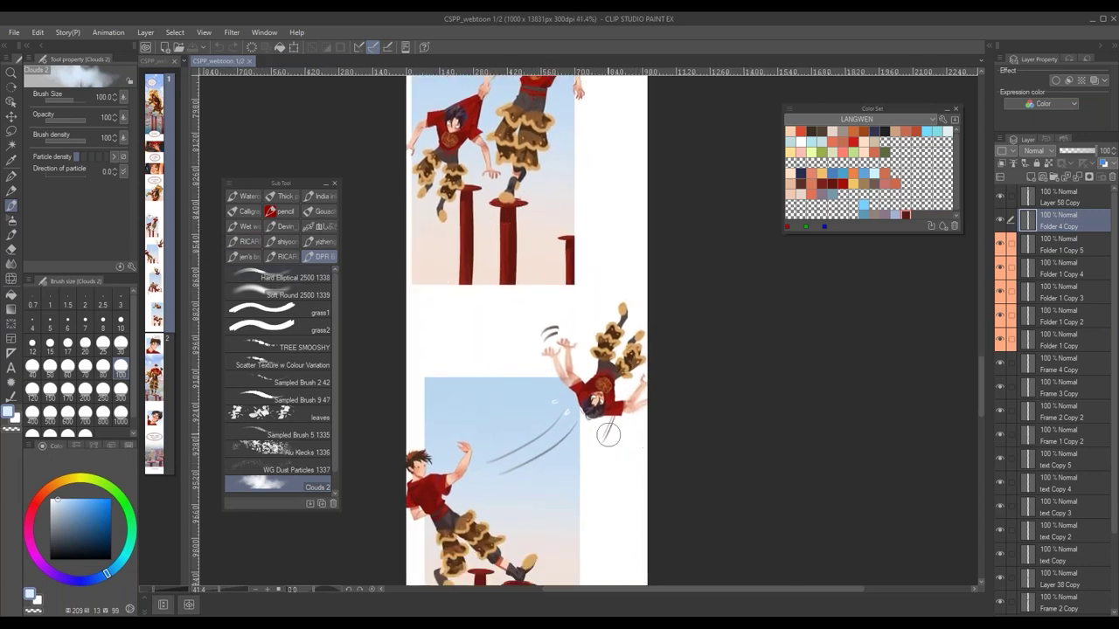
scroll(607, 485, down, 10)
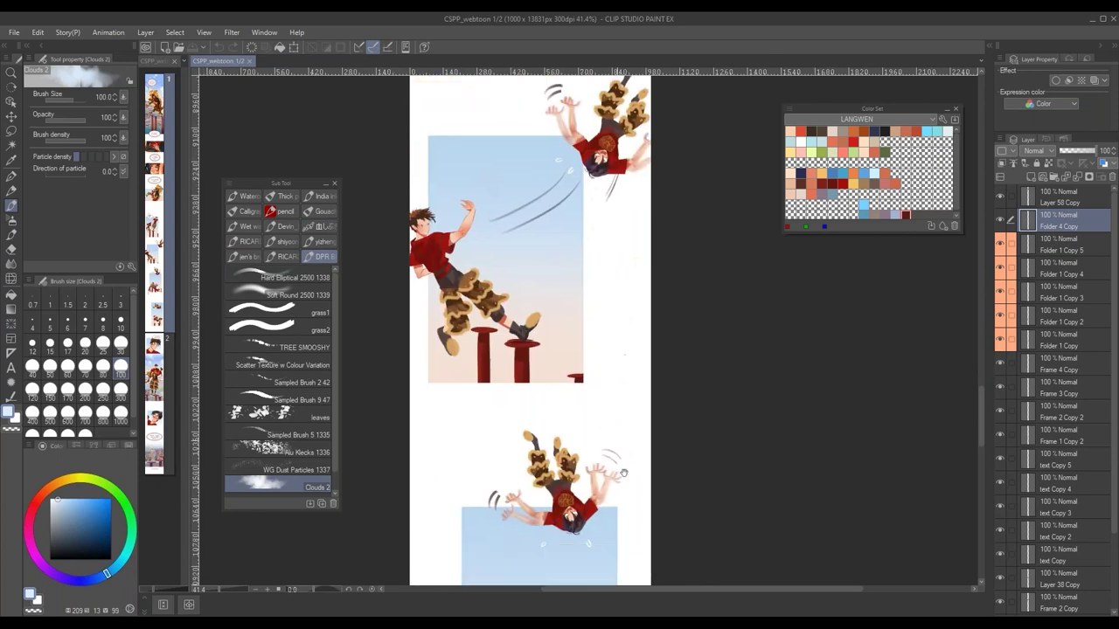
scroll(622, 349, up, 8)
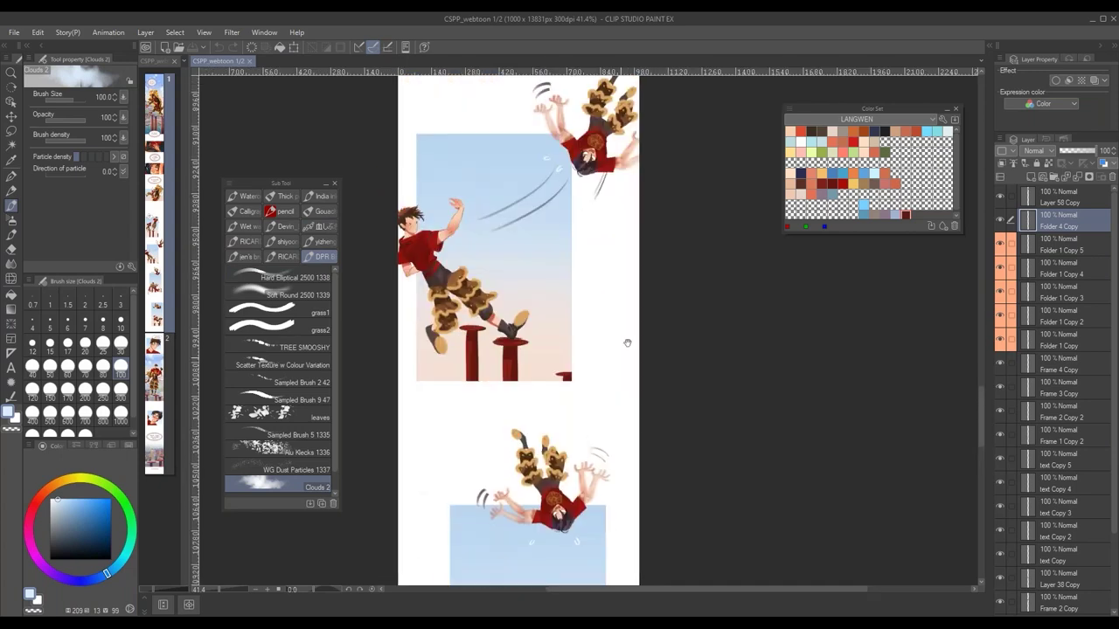
- Show the second painted comic page beside the first CSPP_webtoon page and move the brush palette clear of both
scroll(626, 345, down, 2)
drag(633, 353, 599, 359)
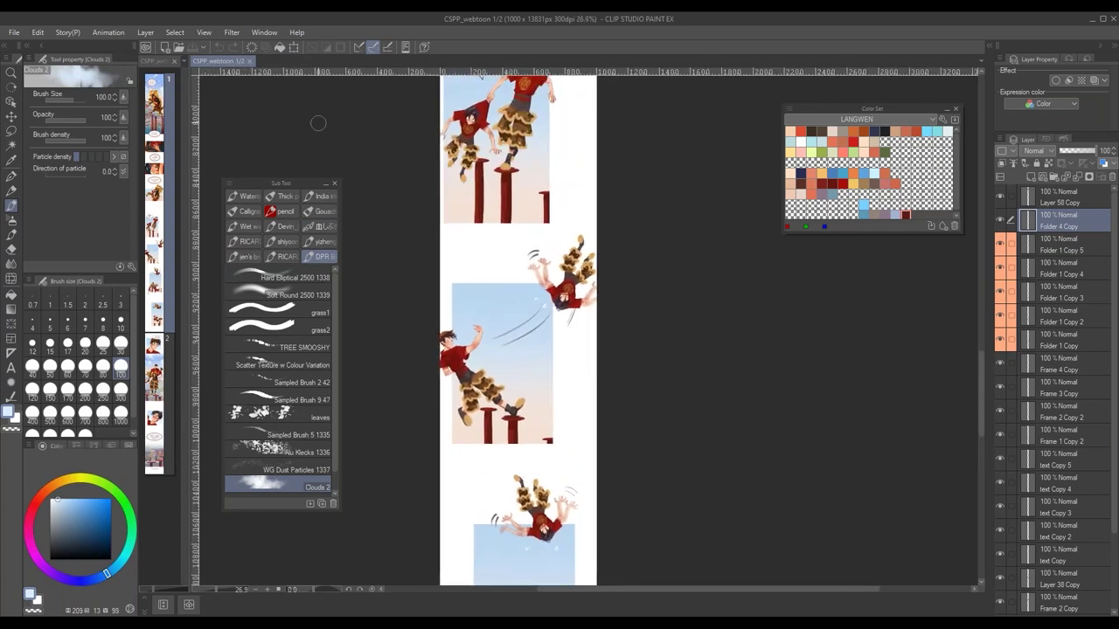
drag(187, 93, 411, 96)
click(197, 61)
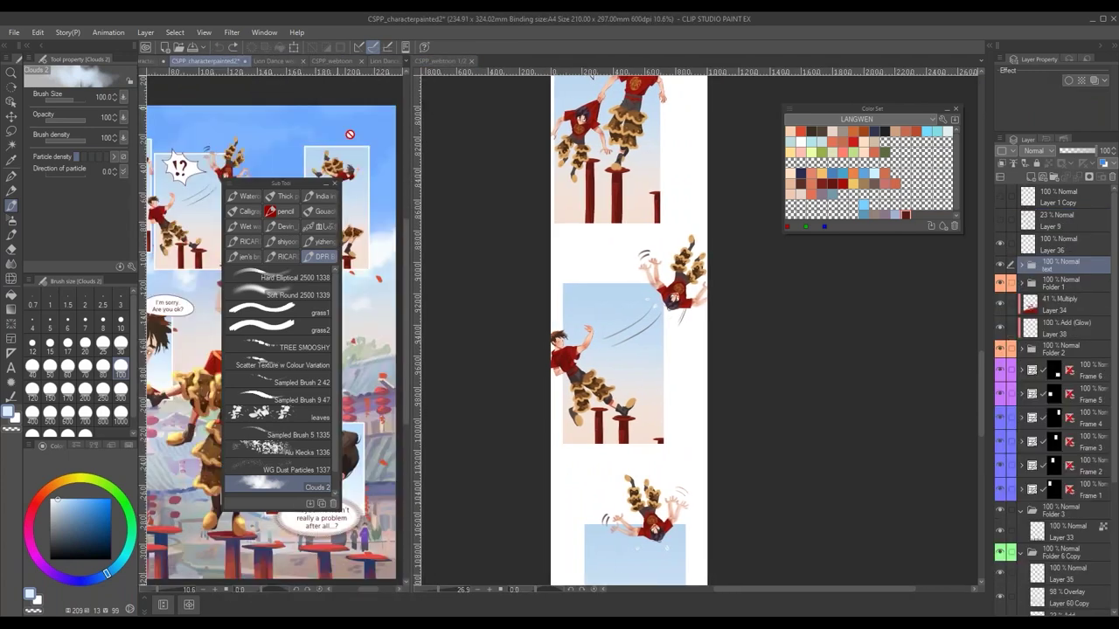
drag(301, 184, 941, 309)
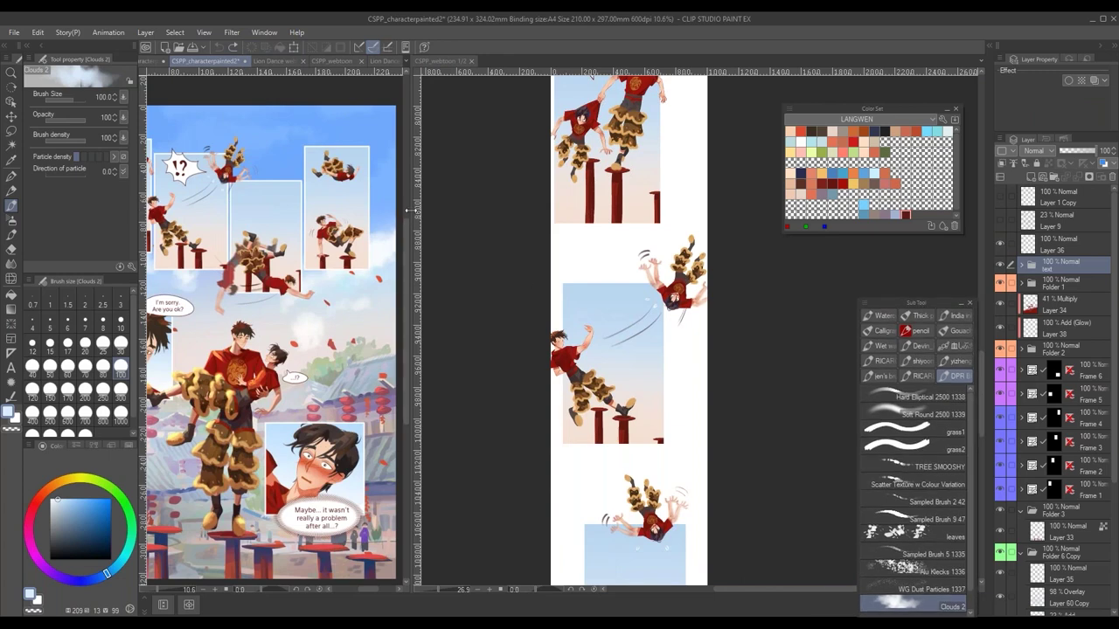
drag(408, 210, 546, 209)
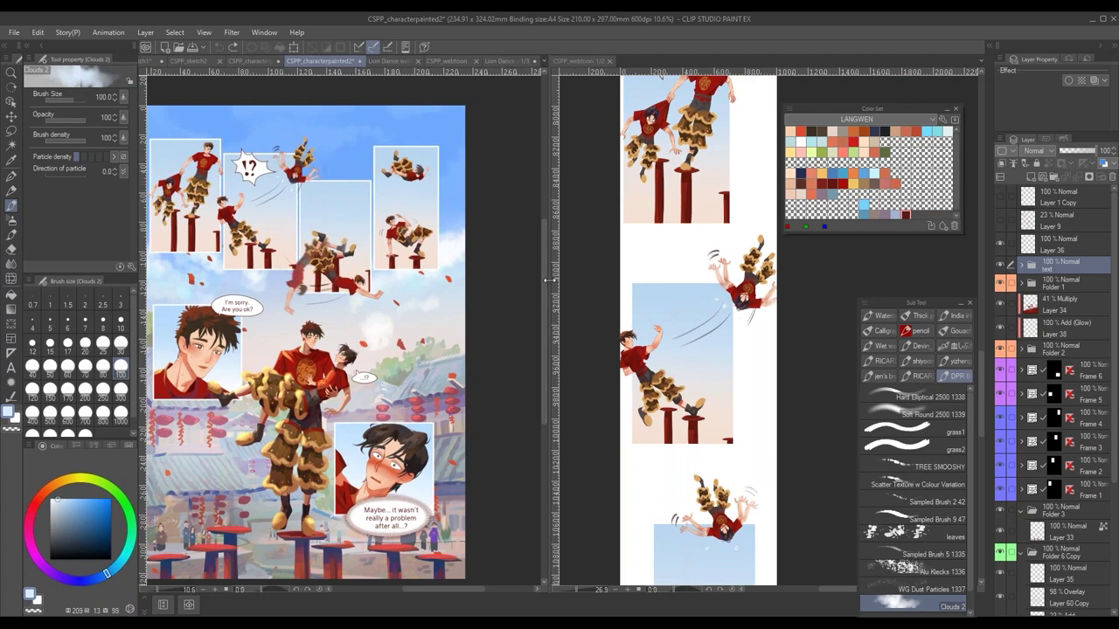
drag(549, 282, 499, 306)
- Compare the falling-sequence panels down the rest of the first webtoon page with their originals on the painted page
click(761, 449)
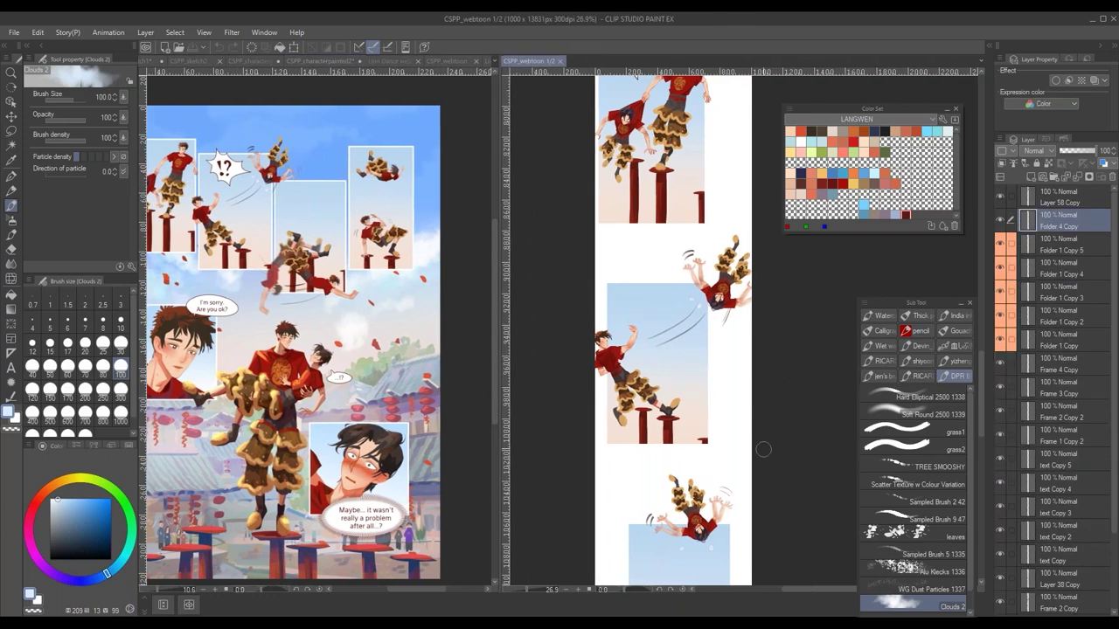
drag(761, 450, 726, 367)
scroll(723, 341, down, 3)
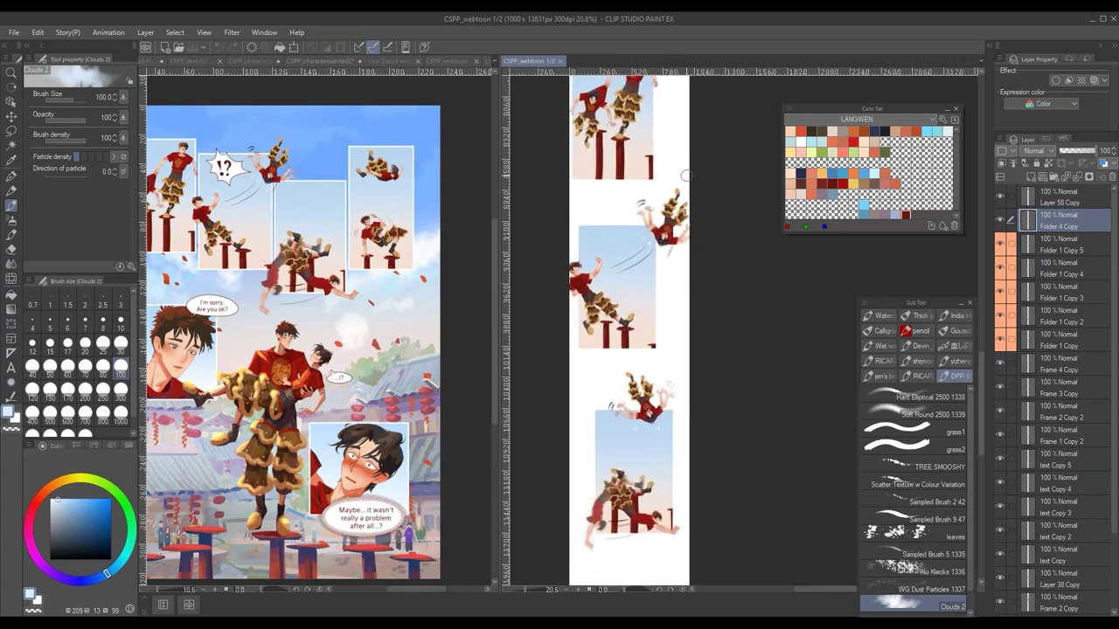
click(612, 365)
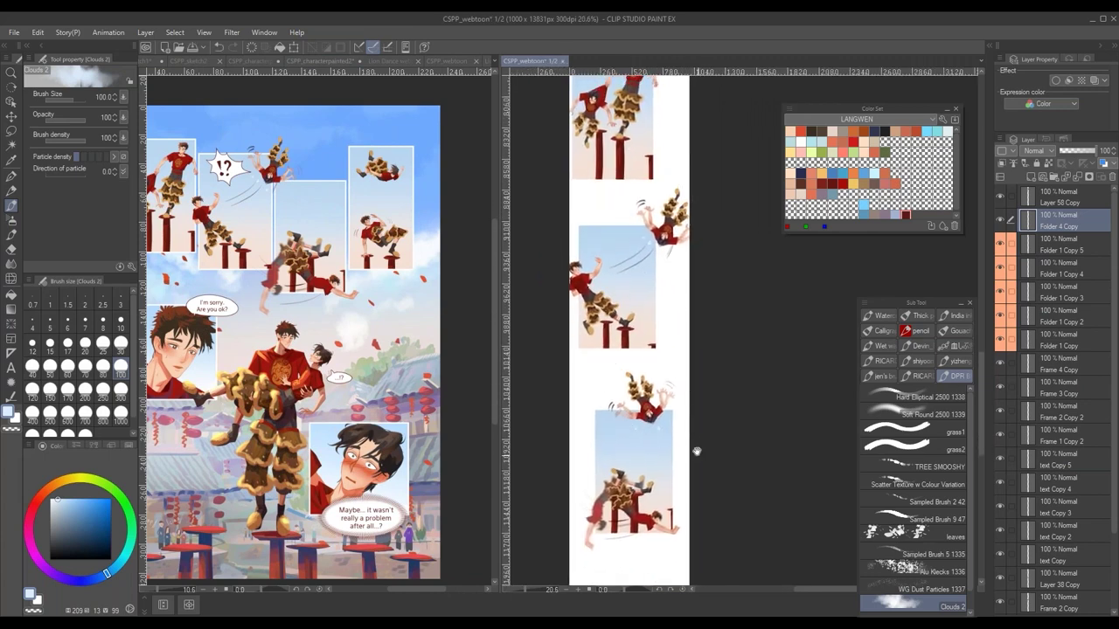
drag(697, 451, 692, 392)
scroll(683, 393, up, 3)
drag(674, 434, 681, 403)
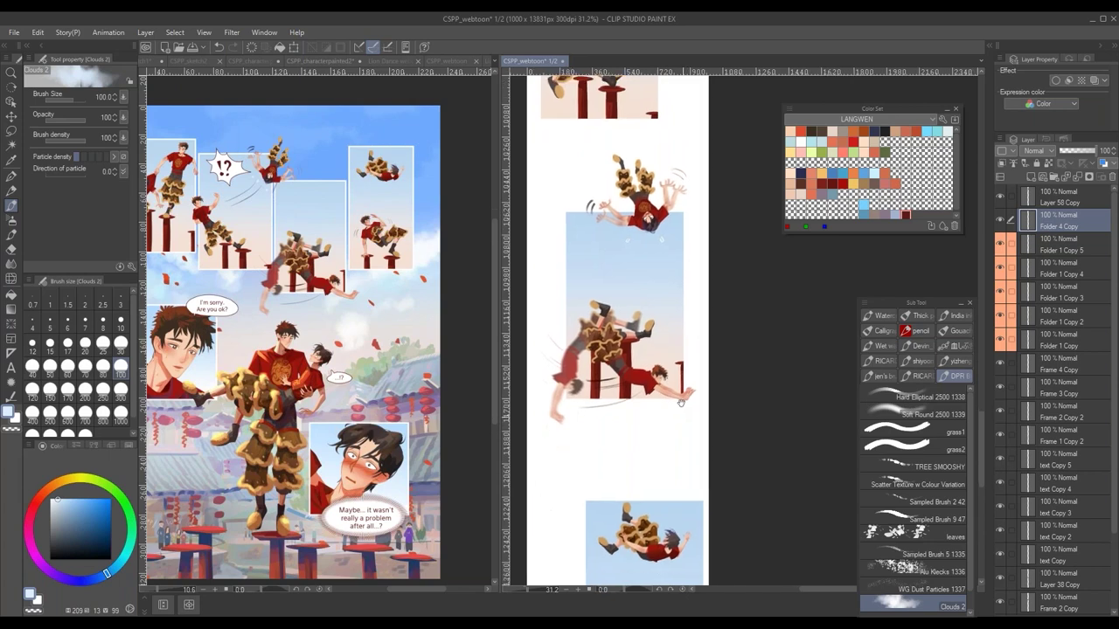
scroll(681, 402, down, 5)
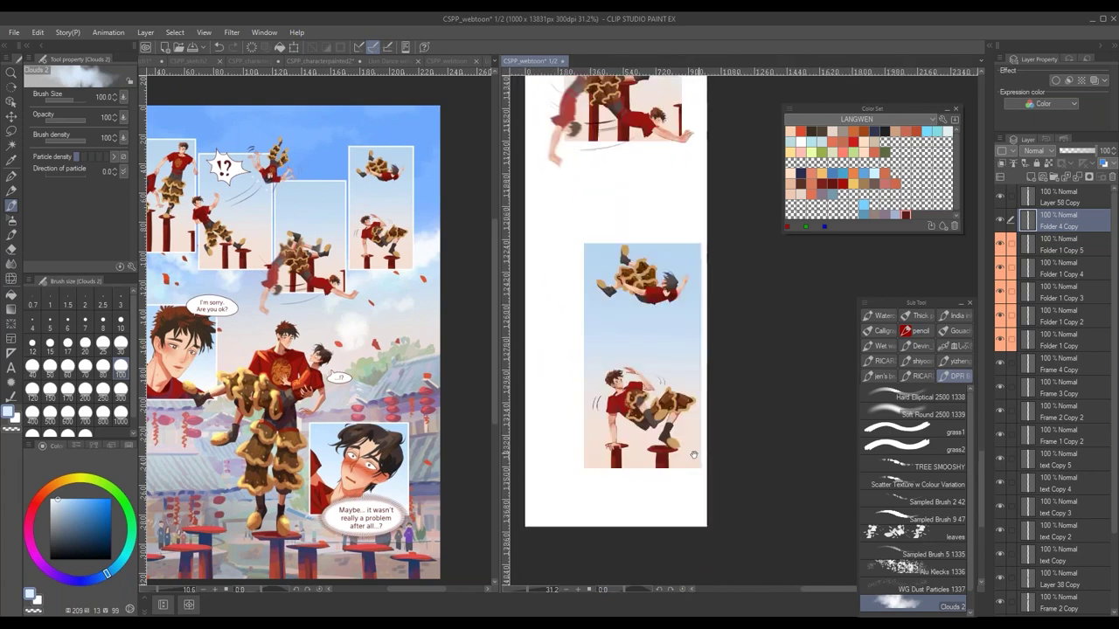
- Bring up the CSPP_webtoon page overview beside the first page and open the project's second page
drag(498, 221, 245, 279)
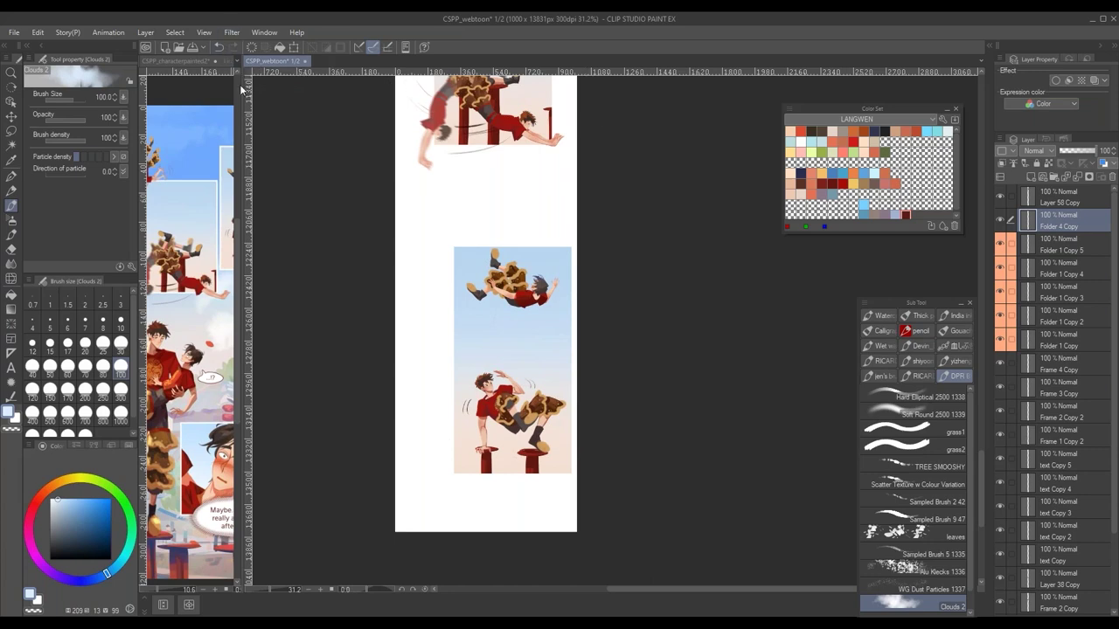
click(228, 112)
drag(242, 146, 411, 149)
click(388, 62)
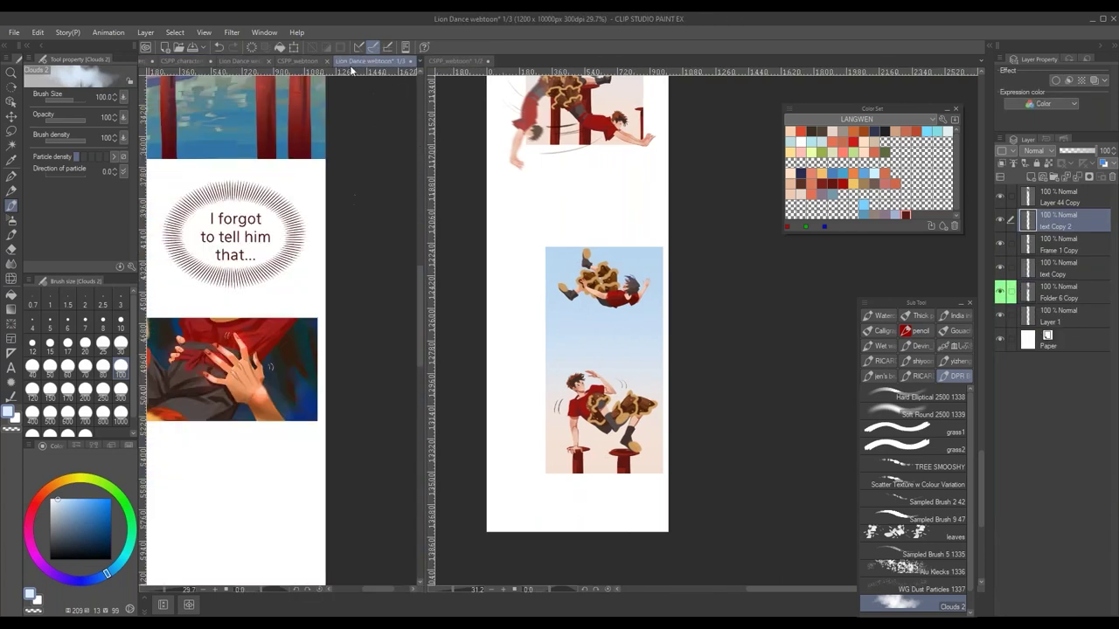
click(304, 62)
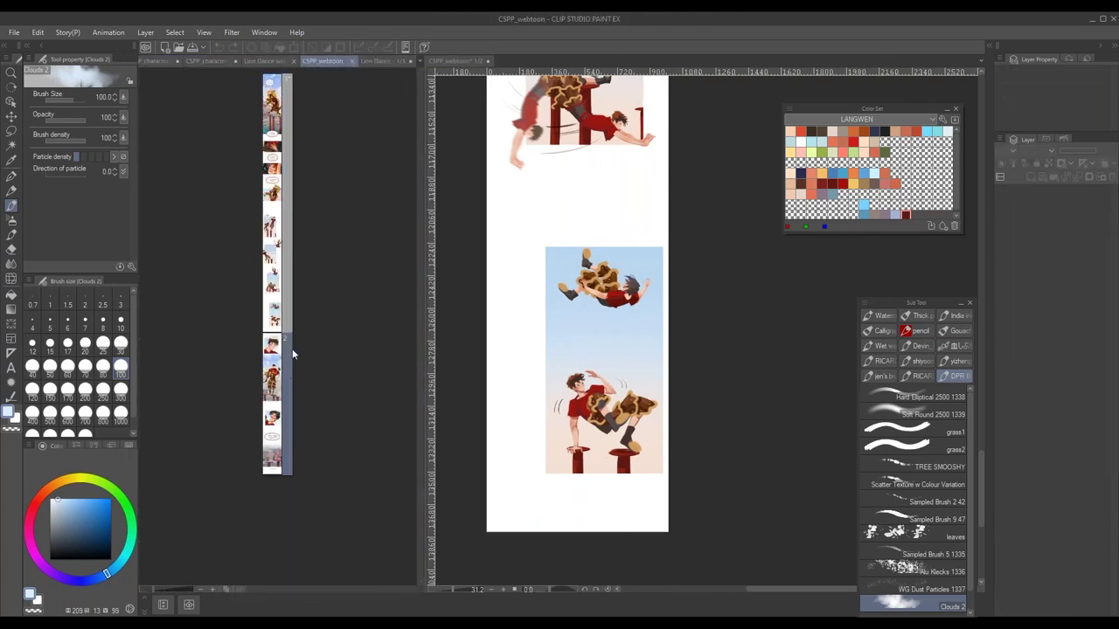
double_click(292, 353)
- Examine how the characters, speech balloons, white gaps and closing text are laid out down the second webtoon page
scroll(679, 372, down, 5)
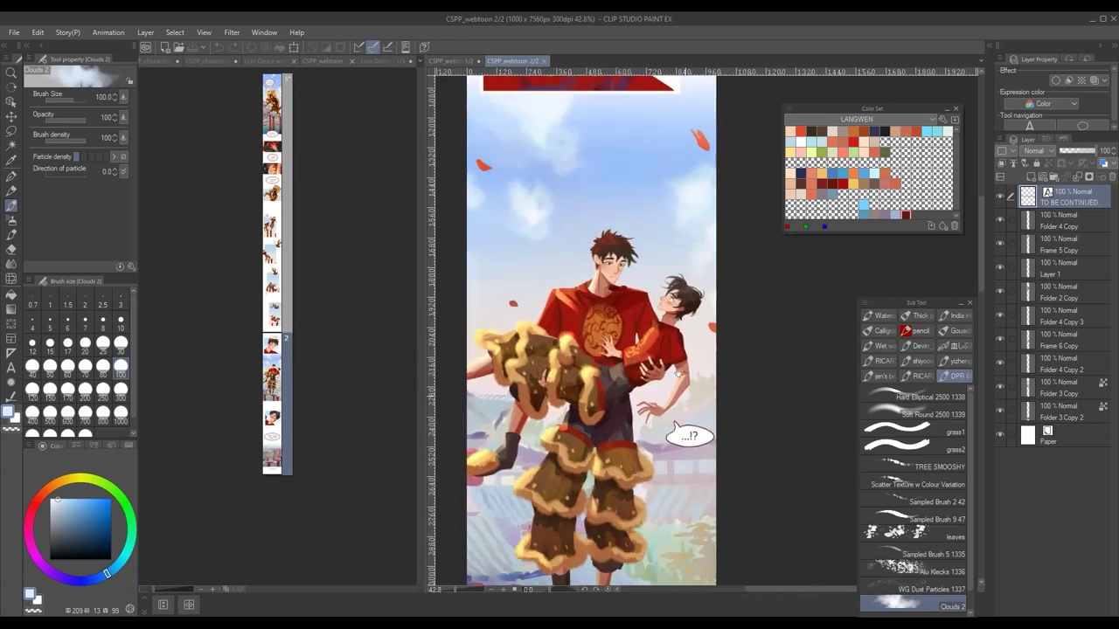
scroll(678, 372, down, 10)
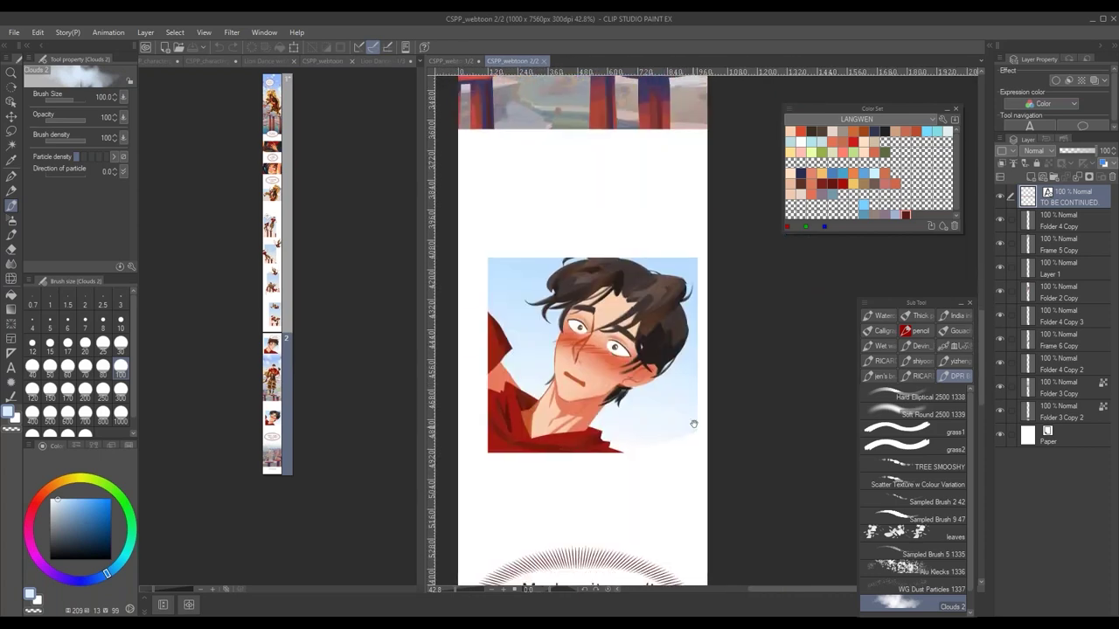
scroll(693, 423, down, 10)
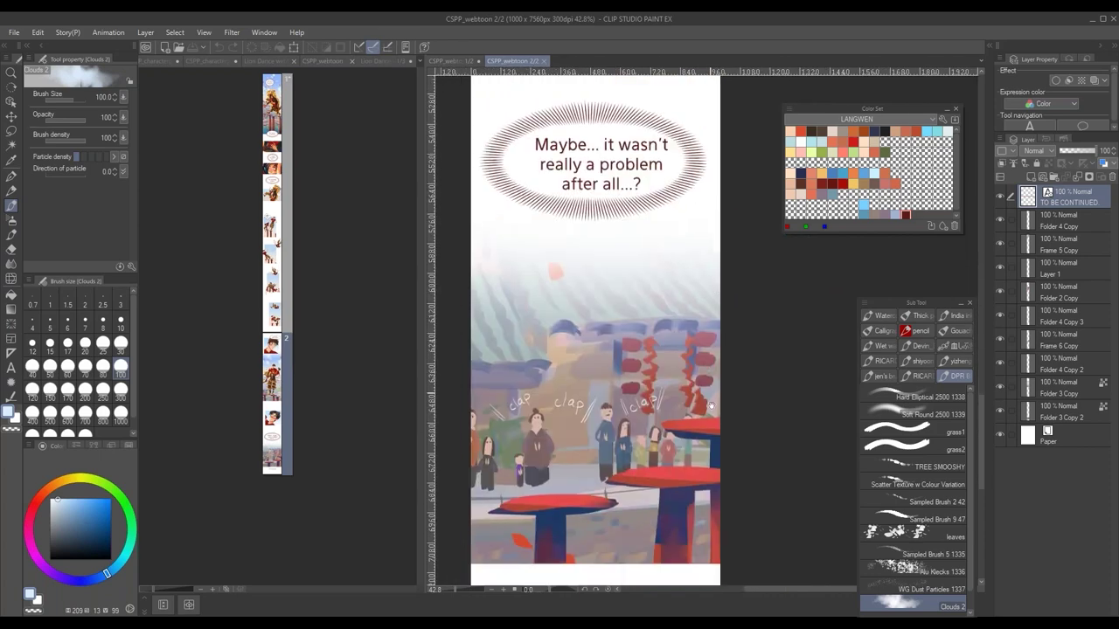
scroll(595, 332, down, 3)
drag(714, 303, 651, 303)
drag(651, 81, 596, 219)
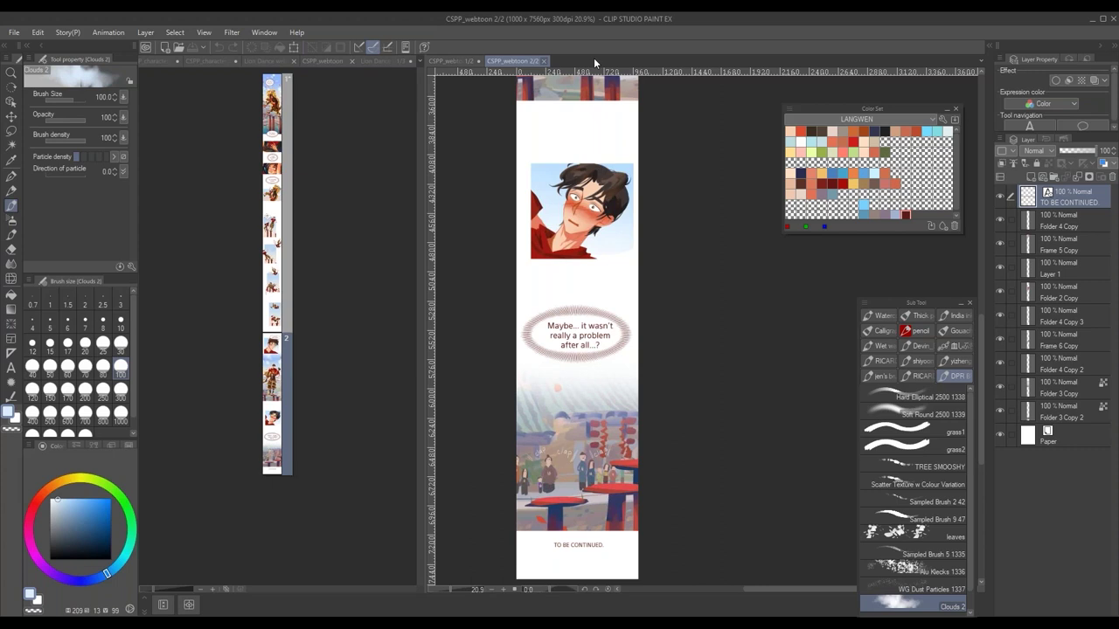
- Close the second webtoon page and try to close the first one, cancelling at the save question
click(543, 61)
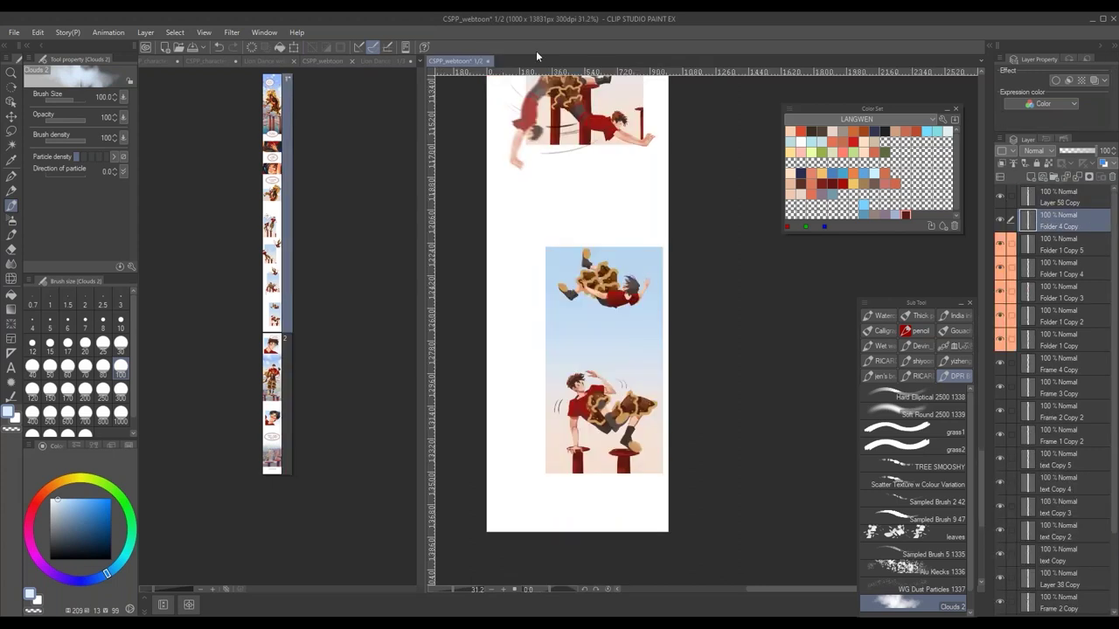
click(488, 61)
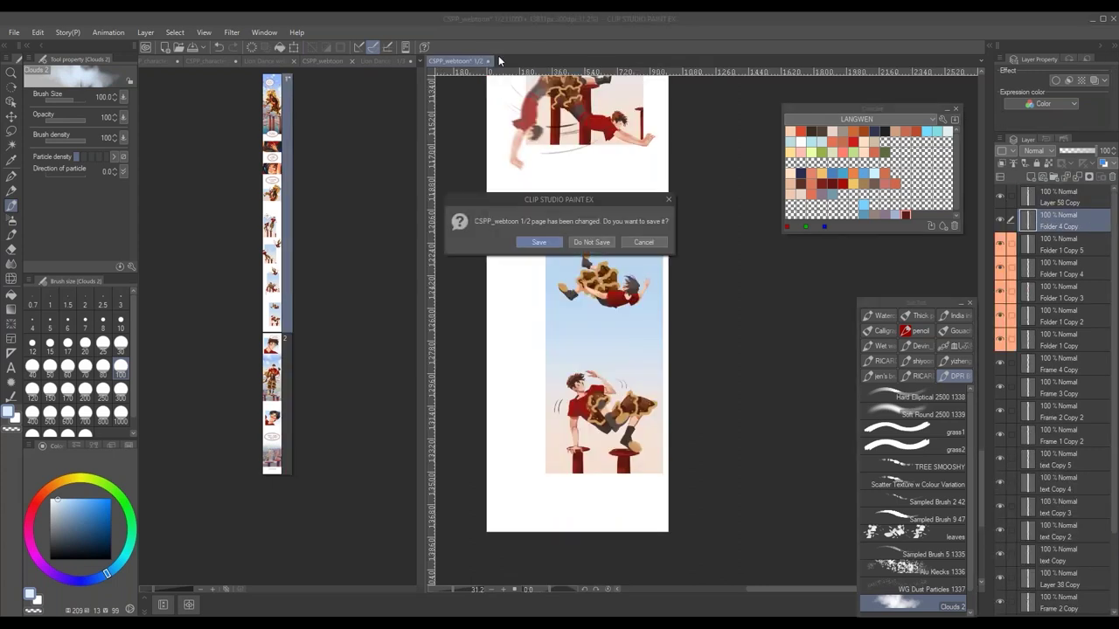
click(644, 242)
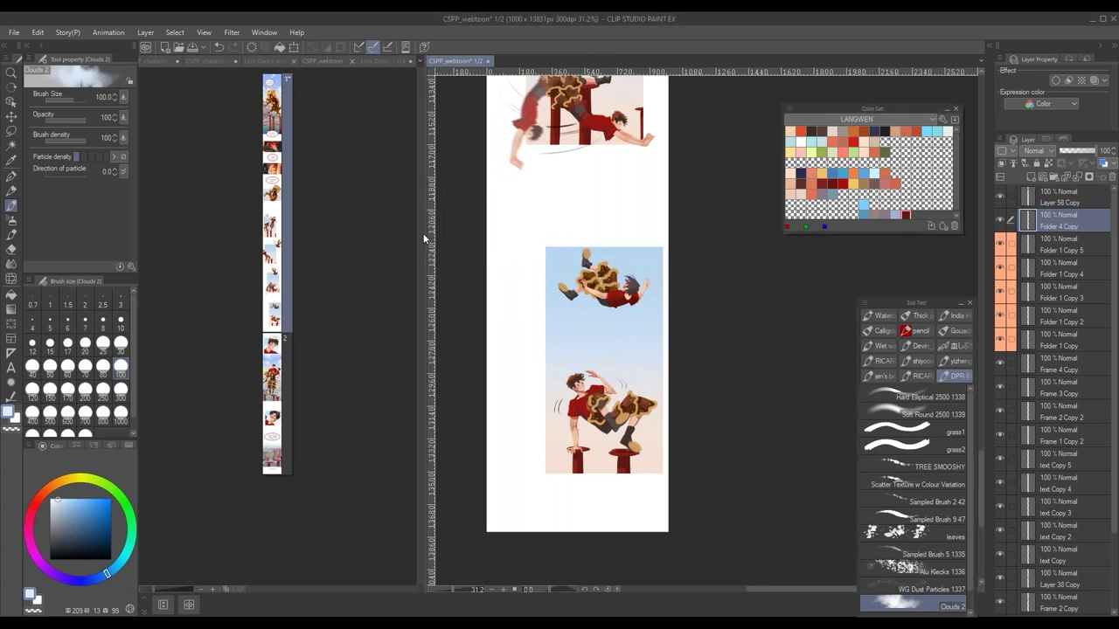
drag(426, 234, 232, 262)
click(14, 32)
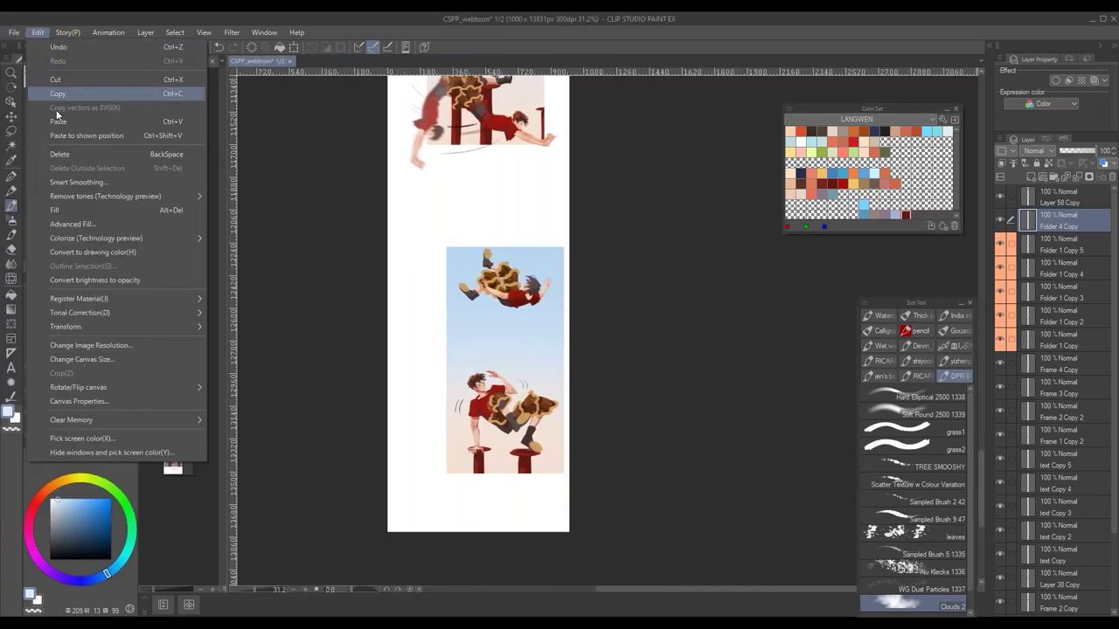
mouse_move(127, 181)
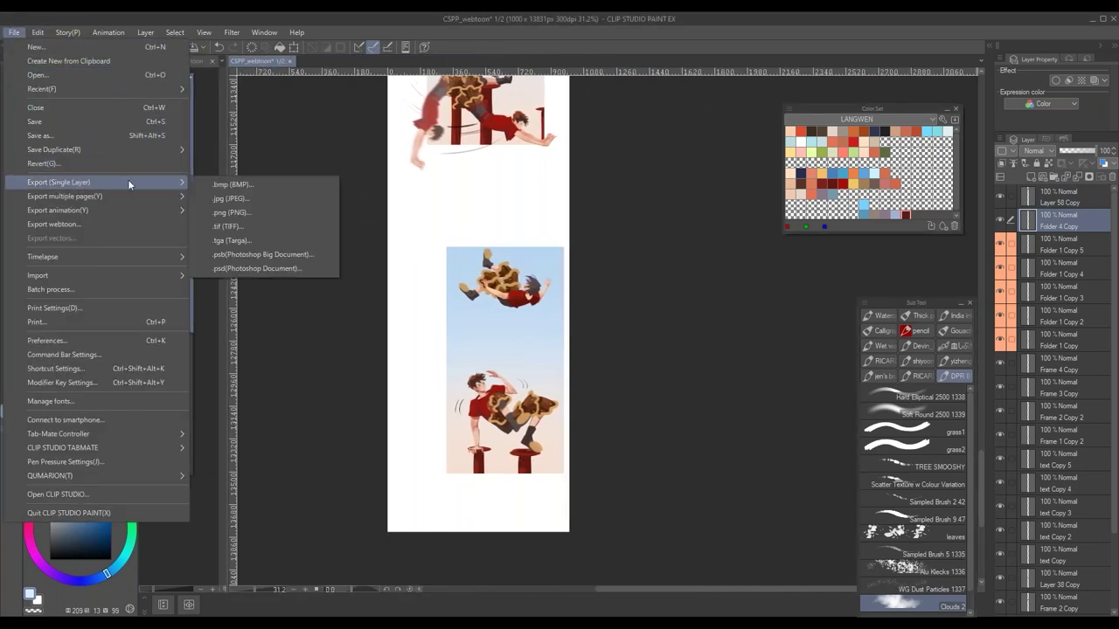
click(285, 211)
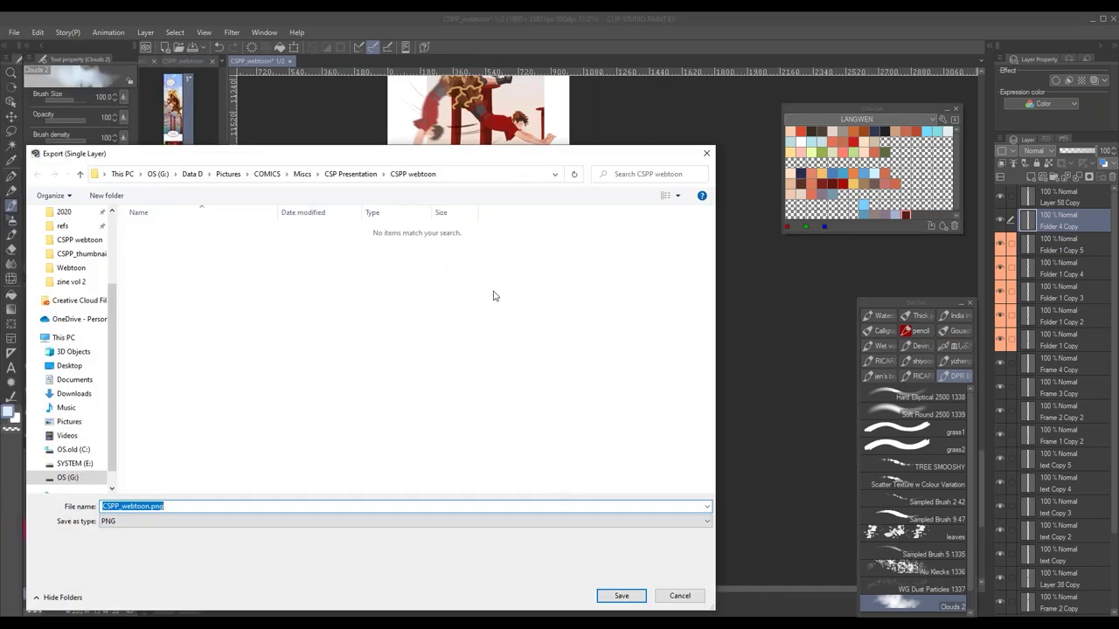
click(706, 153)
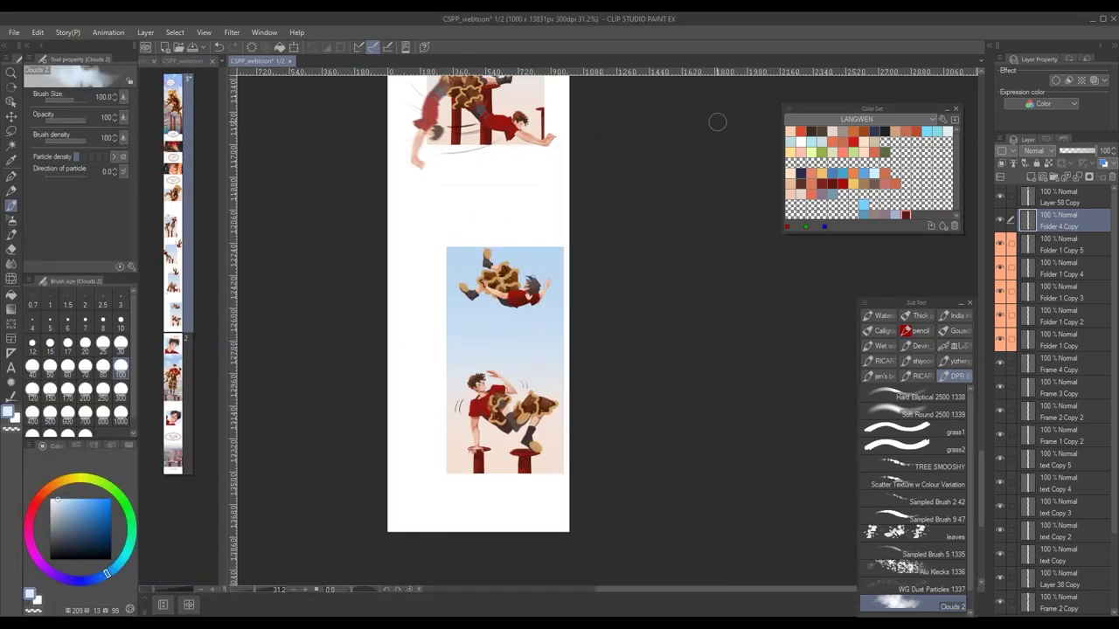
- Close the first CSPP_webtoon page without saving its changes
scroll(548, 308, down, 5)
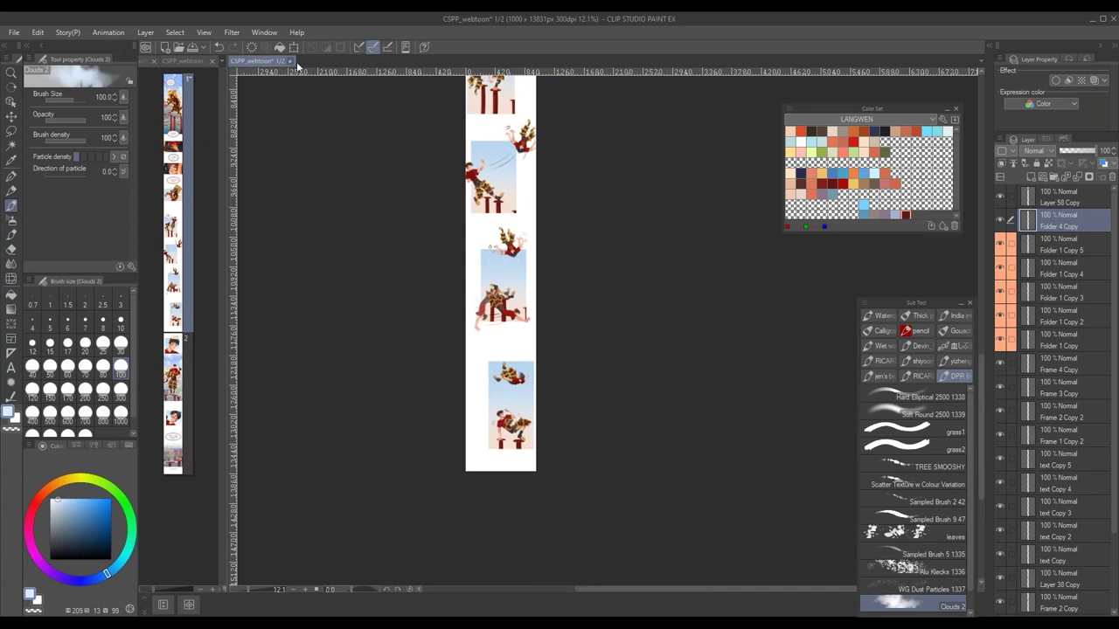
click(291, 61)
click(596, 243)
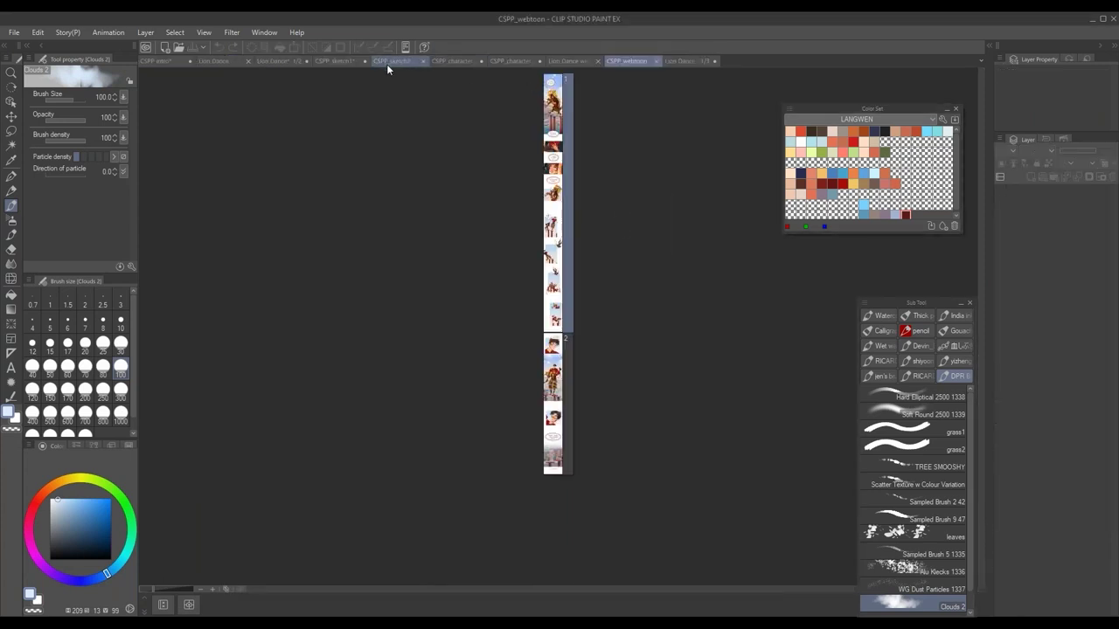
- Review the second sketch page, both painted comic pages and the Lion Dance webtoon page overview
click(390, 62)
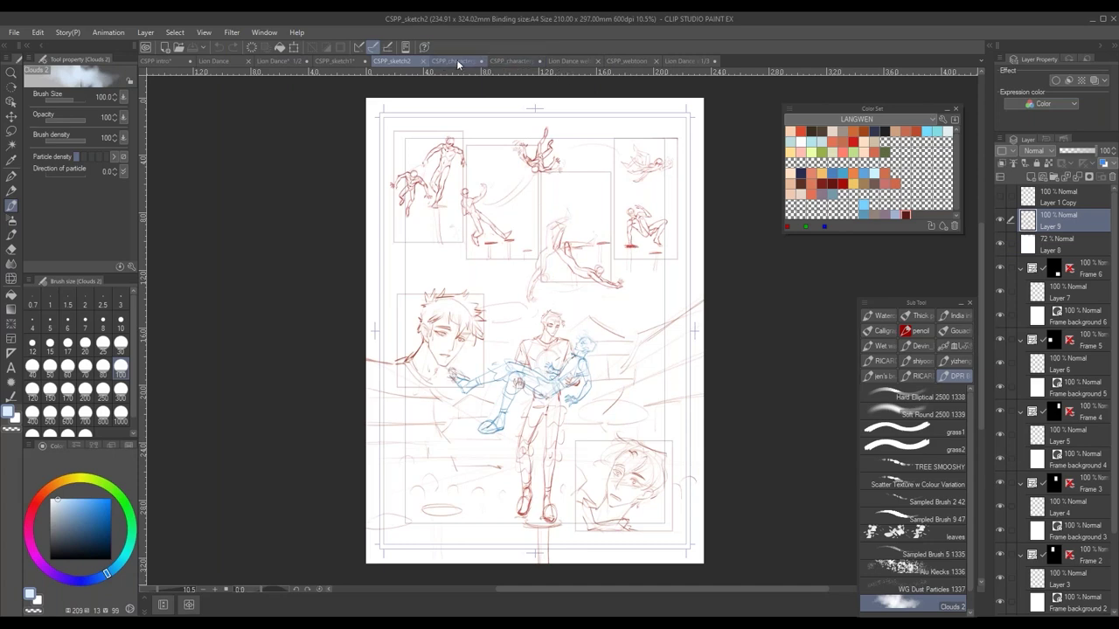
click(453, 61)
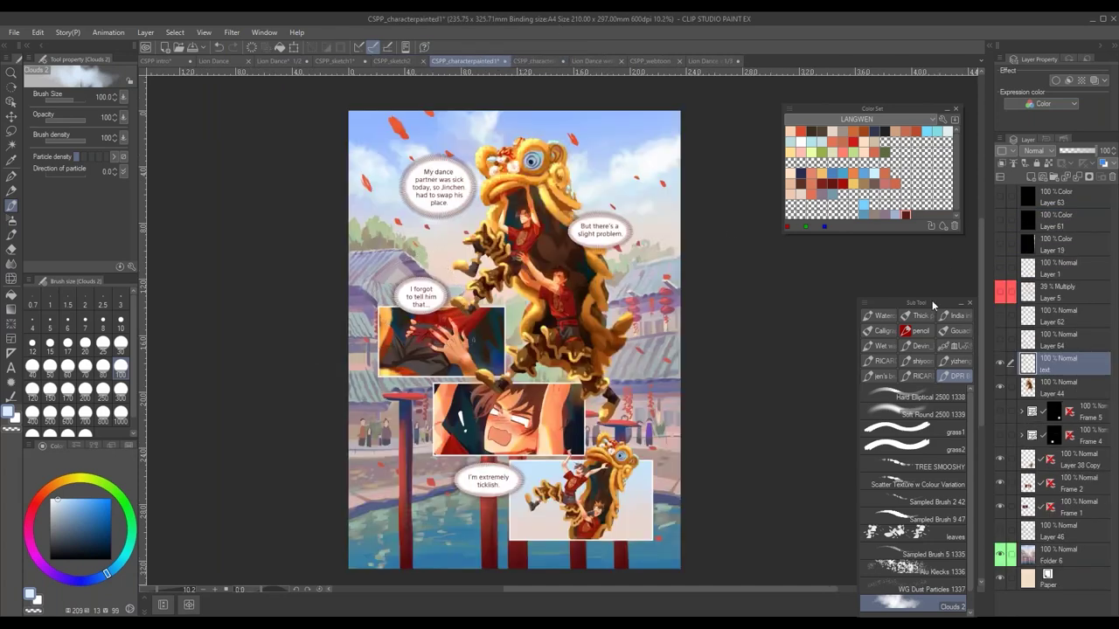
drag(932, 305, 233, 200)
drag(606, 245, 582, 247)
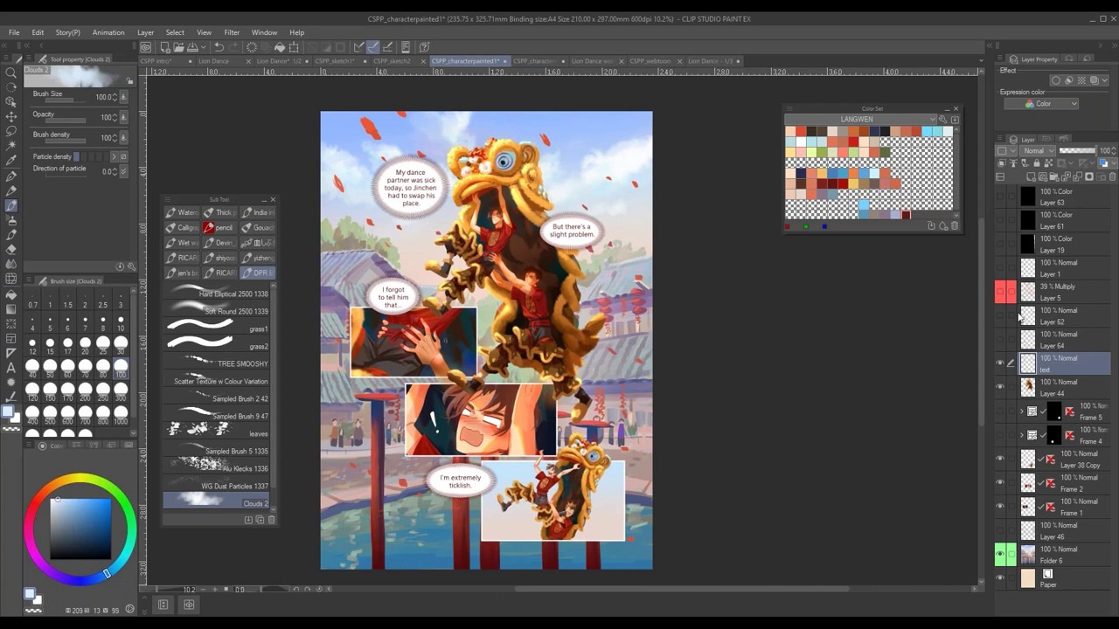
click(539, 61)
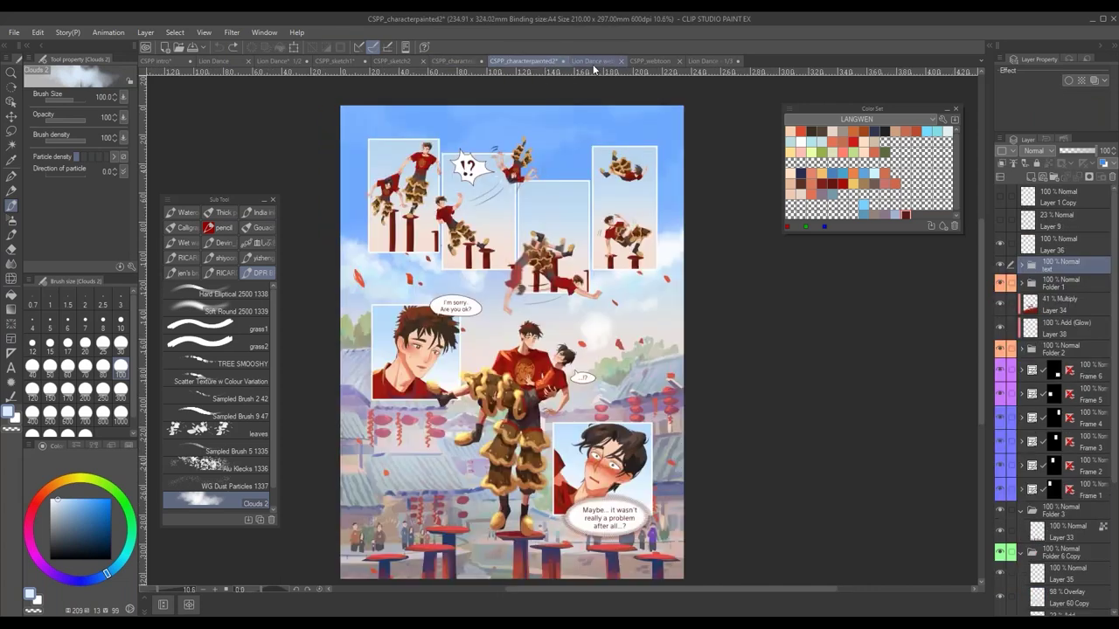
click(596, 62)
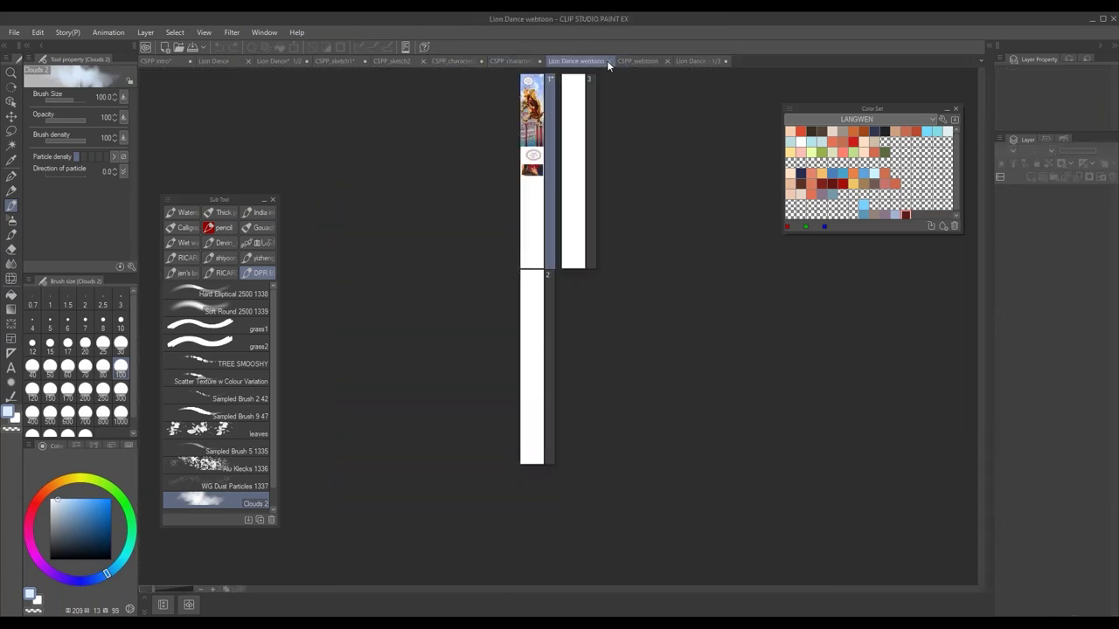
- On the first sketch page, lasso the upper dancer's dark red shirt and separate it onto its own layer above the skin
click(333, 61)
scroll(633, 272, down, 3)
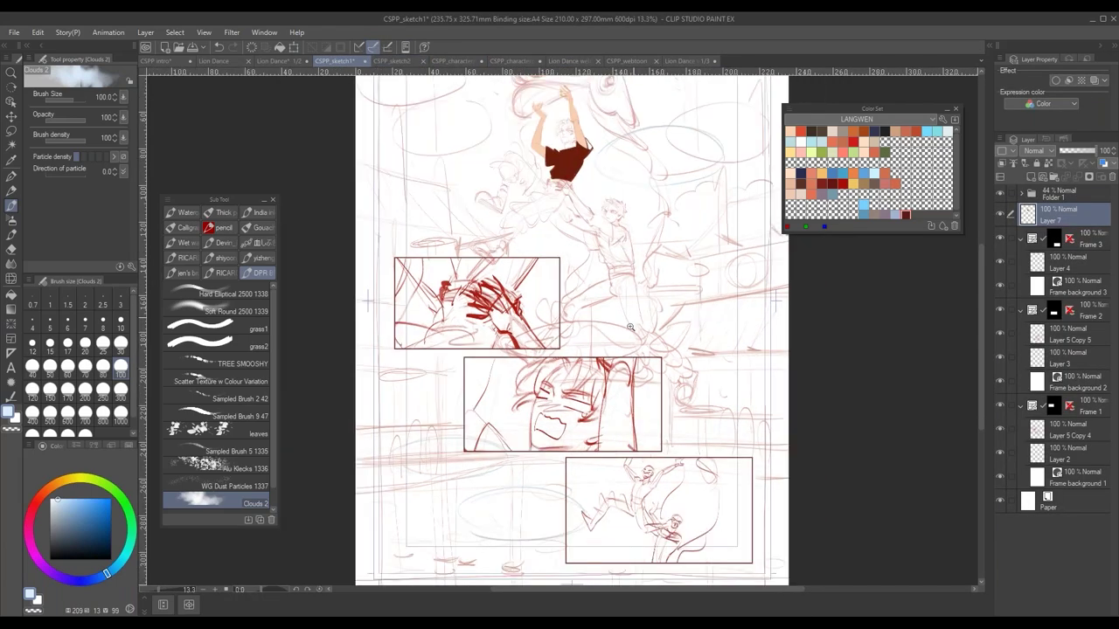
drag(653, 297, 624, 369)
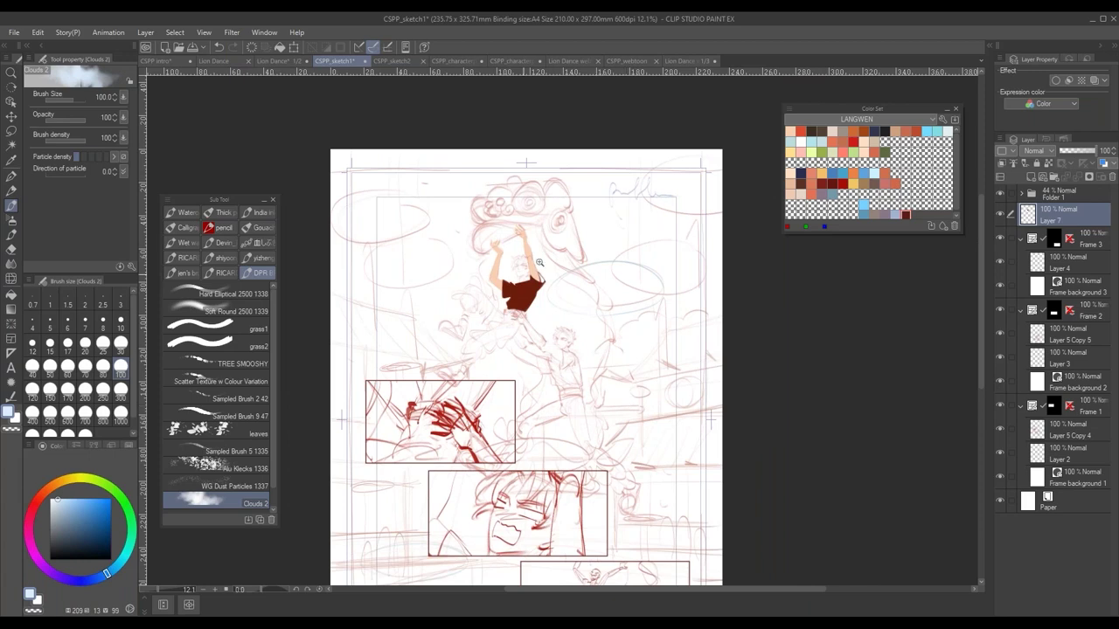
scroll(539, 262, up, 5)
drag(577, 228, 580, 291)
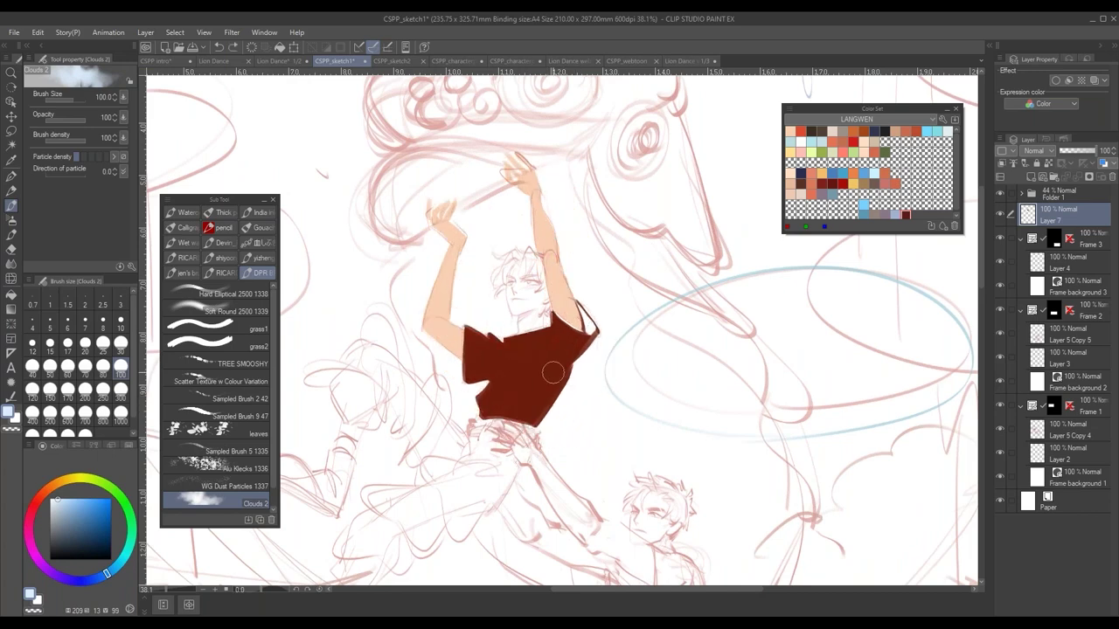
key(w)
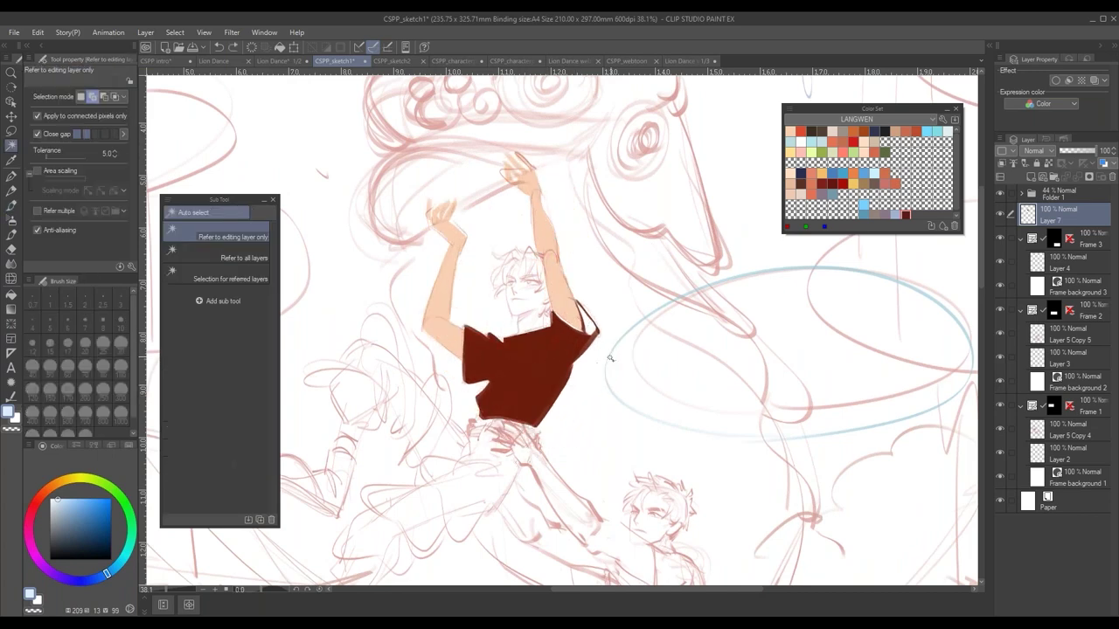
scroll(560, 375, up, 3)
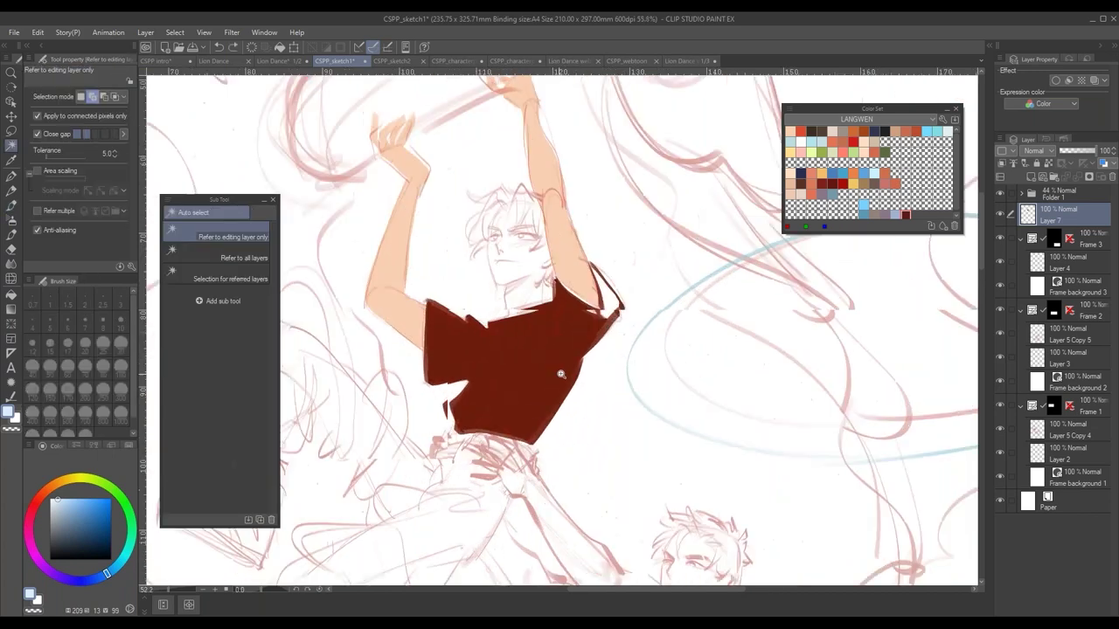
key(m)
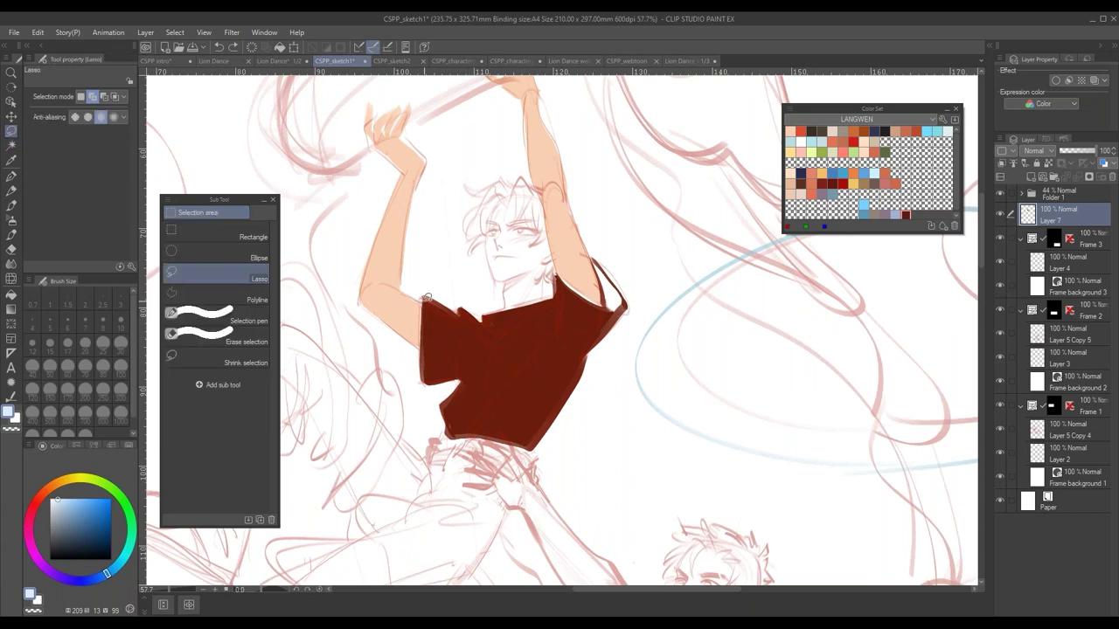
mouse_move(420, 376)
mouse_down()
mouse_move(594, 469)
mouse_move(650, 259)
mouse_move(594, 249)
mouse_move(603, 300)
mouse_move(550, 260)
mouse_move(411, 272)
mouse_up()
key(Delete)
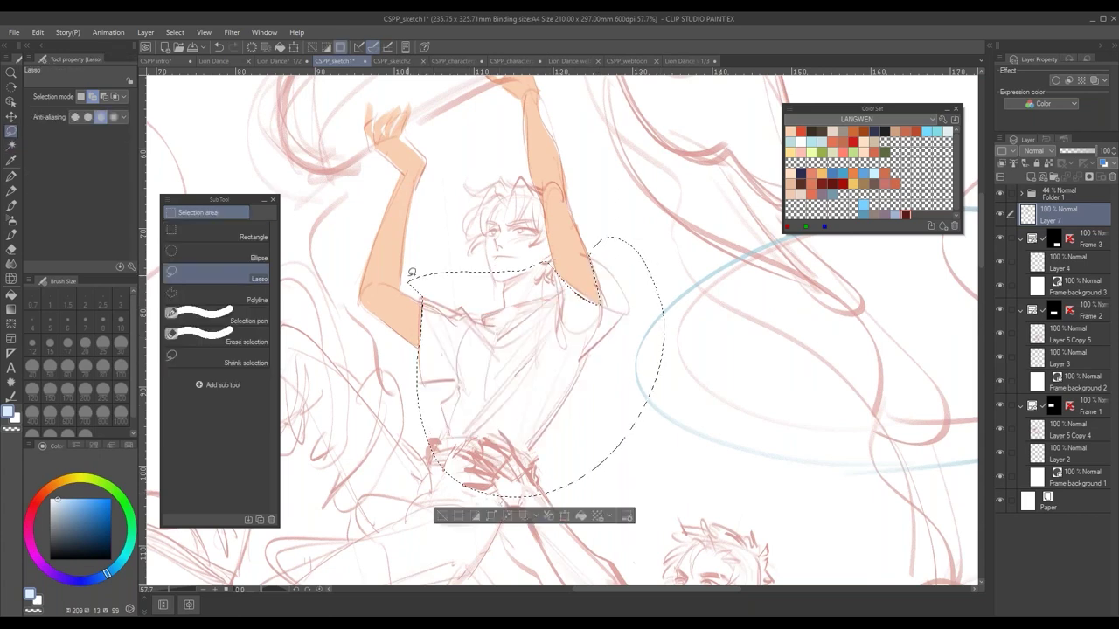
key(ctrl+d)
key(ctrl+z)
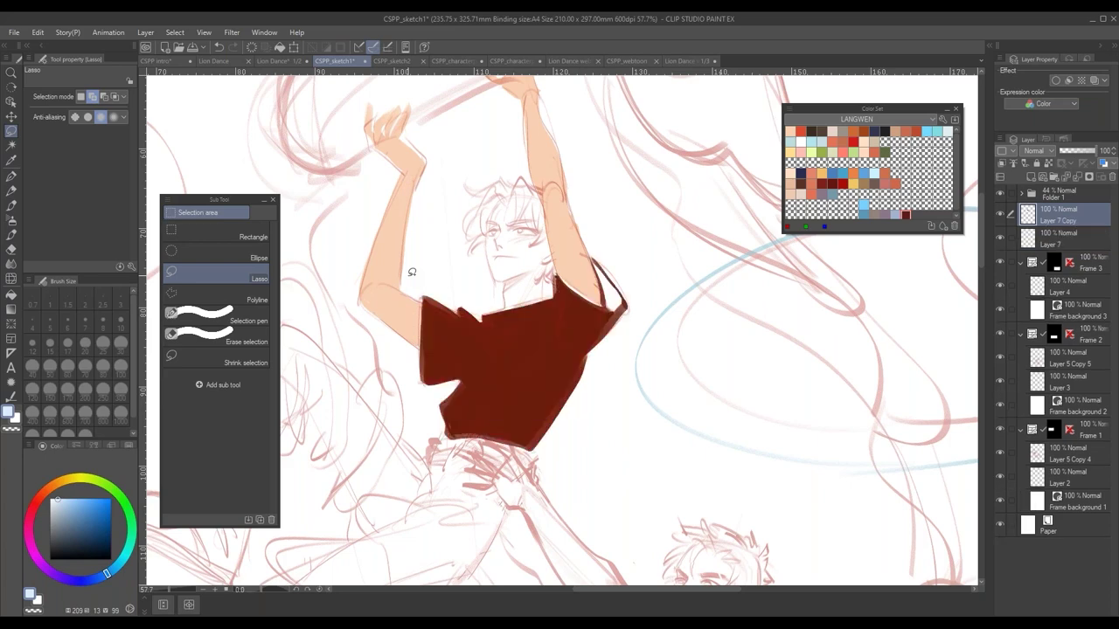
- Hide the shirt layer and extend the raised arm down to the armpit on Layer 7 with the sampled skin tone
key(b)
key(space)
drag(632, 411, 649, 488)
click(1000, 213)
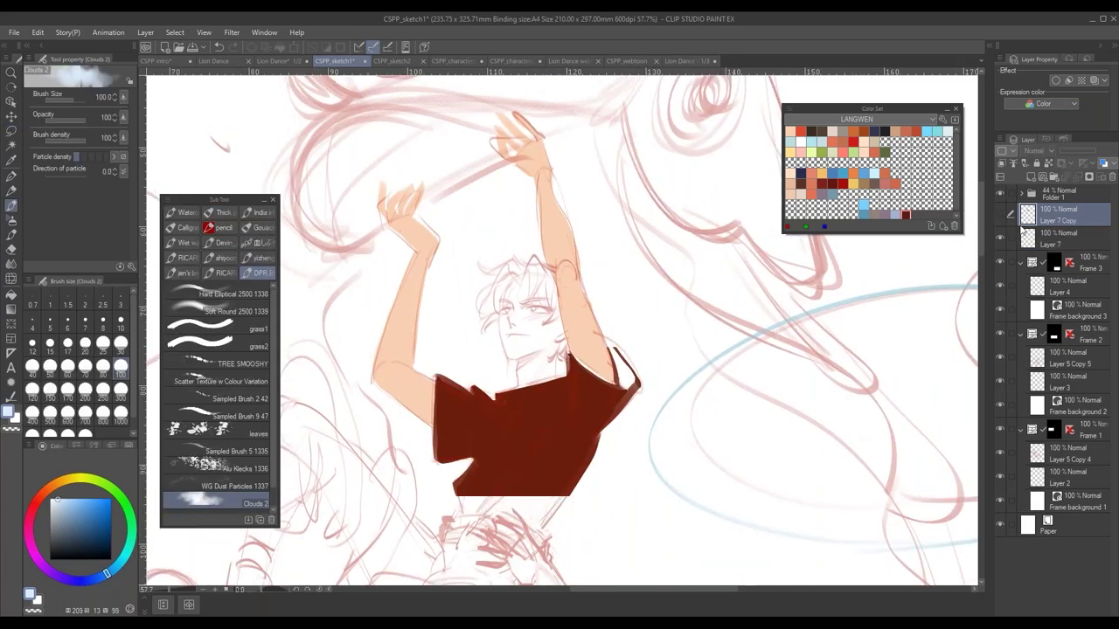
ctrl+shift+click(584, 331)
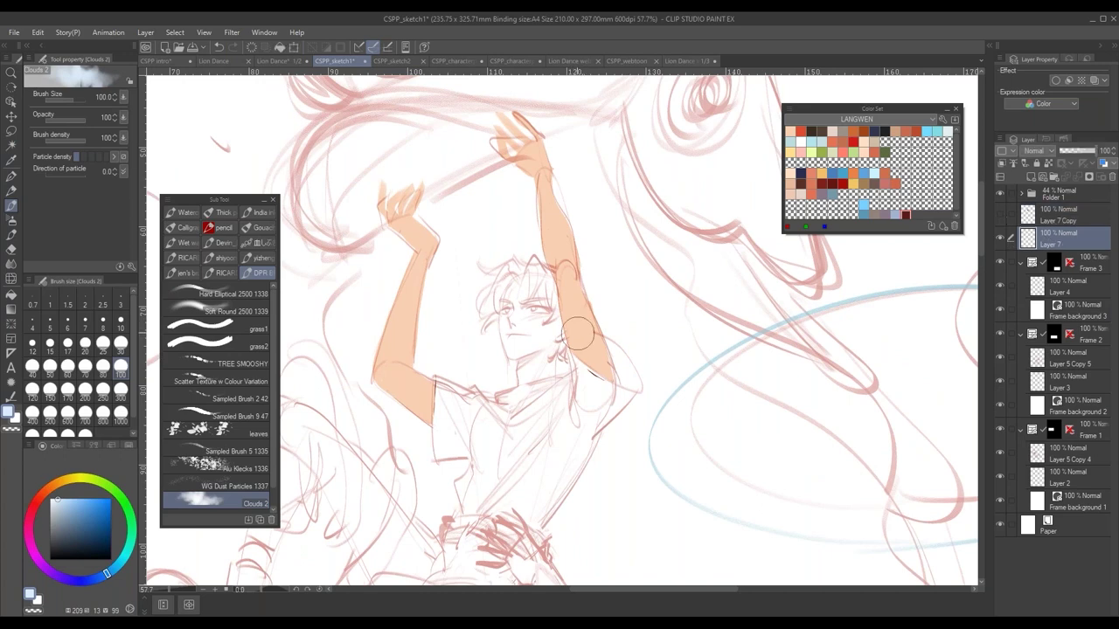
alt+click(576, 337)
drag(588, 367, 583, 406)
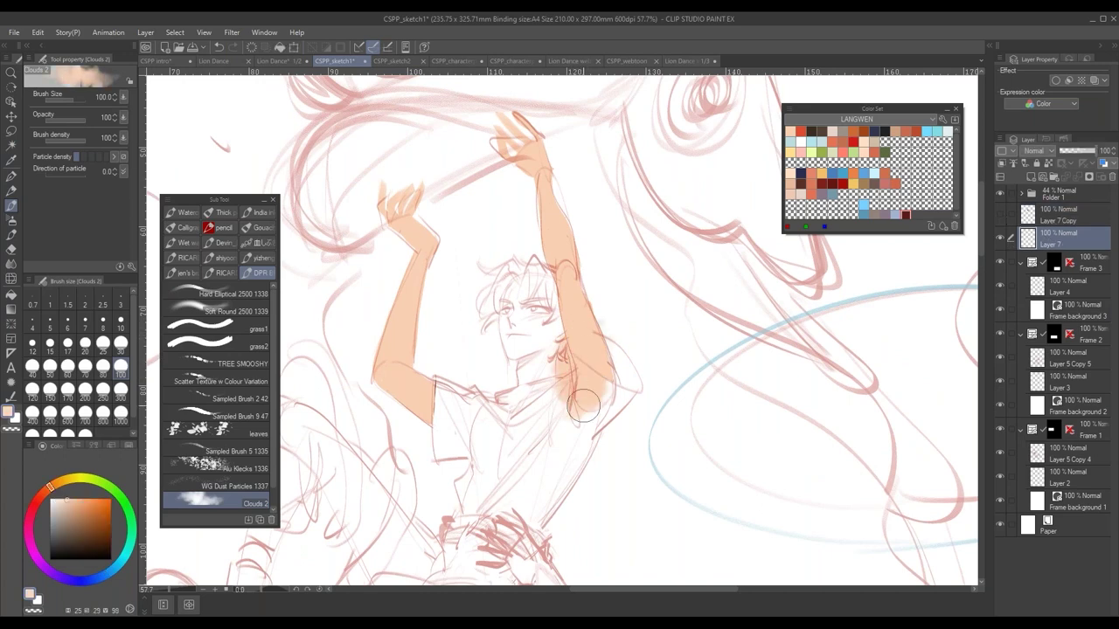
- Fill the upper dancer's face and neck with skin tone using the Oil Pastel 2 brush, cleaning the edges with the Hard eraser
click(222, 229)
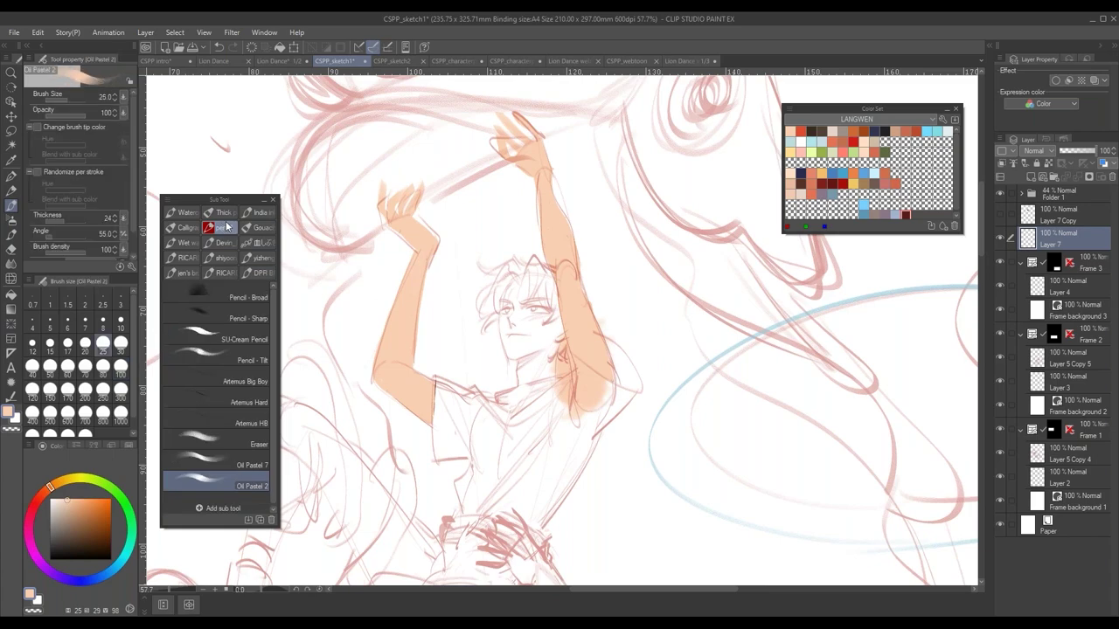
mouse_move(512, 305)
mouse_down()
mouse_move(517, 348)
mouse_move(520, 313)
mouse_move(568, 313)
mouse_up()
mouse_move(500, 282)
mouse_down()
mouse_move(480, 319)
mouse_move(491, 391)
mouse_move(481, 354)
mouse_move(502, 397)
mouse_move(517, 393)
mouse_move(496, 368)
mouse_move(513, 393)
mouse_move(530, 365)
mouse_move(514, 424)
mouse_move(516, 448)
mouse_move(527, 398)
mouse_move(536, 465)
mouse_move(553, 387)
mouse_move(567, 437)
mouse_move(583, 285)
mouse_move(564, 247)
mouse_move(487, 307)
mouse_move(486, 264)
mouse_move(533, 309)
mouse_move(602, 282)
mouse_move(596, 361)
mouse_up()
mouse_move(529, 368)
mouse_down()
mouse_move(581, 460)
mouse_move(586, 436)
mouse_move(564, 458)
mouse_move(559, 506)
mouse_up()
key(e)
mouse_move(602, 385)
mouse_down()
mouse_move(595, 444)
mouse_move(597, 406)
mouse_move(606, 442)
mouse_move(612, 402)
mouse_move(616, 434)
mouse_move(604, 368)
mouse_up()
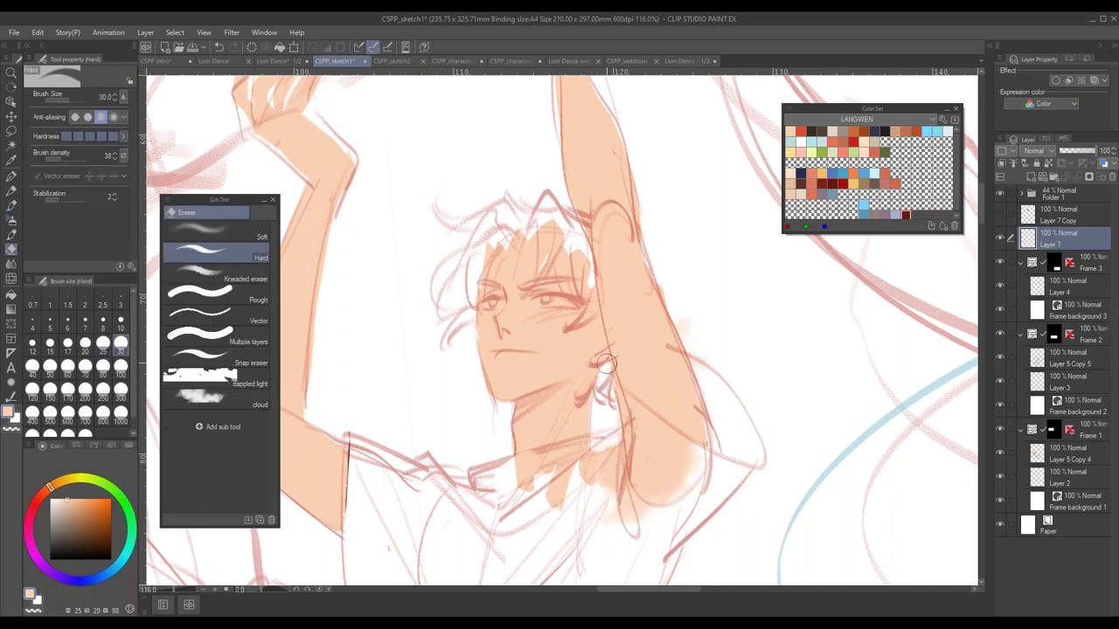
key(p)
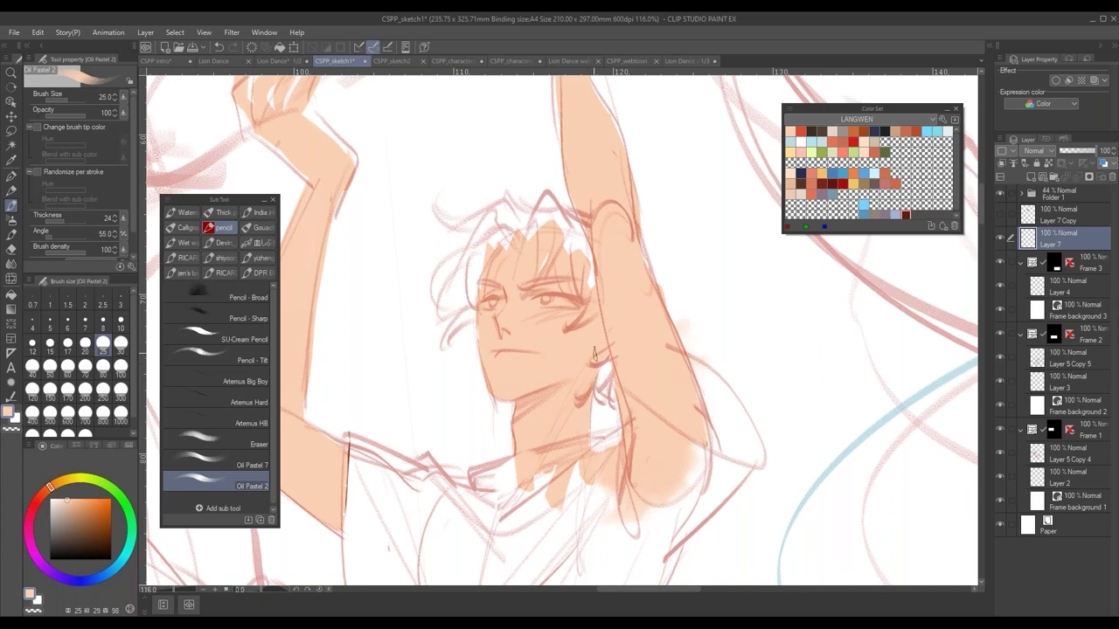
drag(719, 461, 710, 410)
key(e)
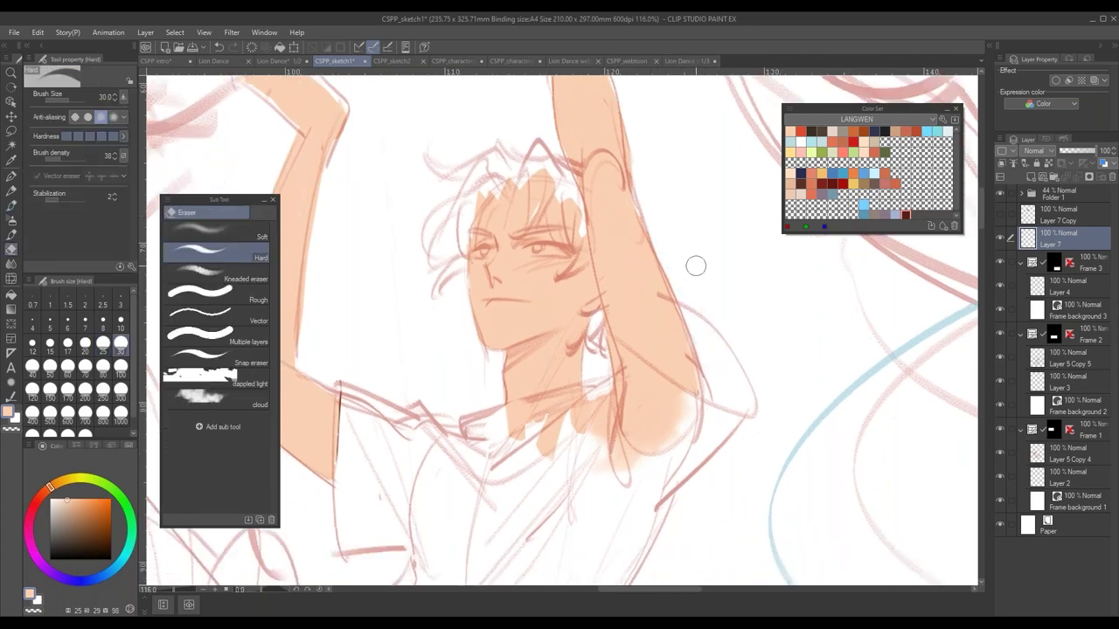
key(p)
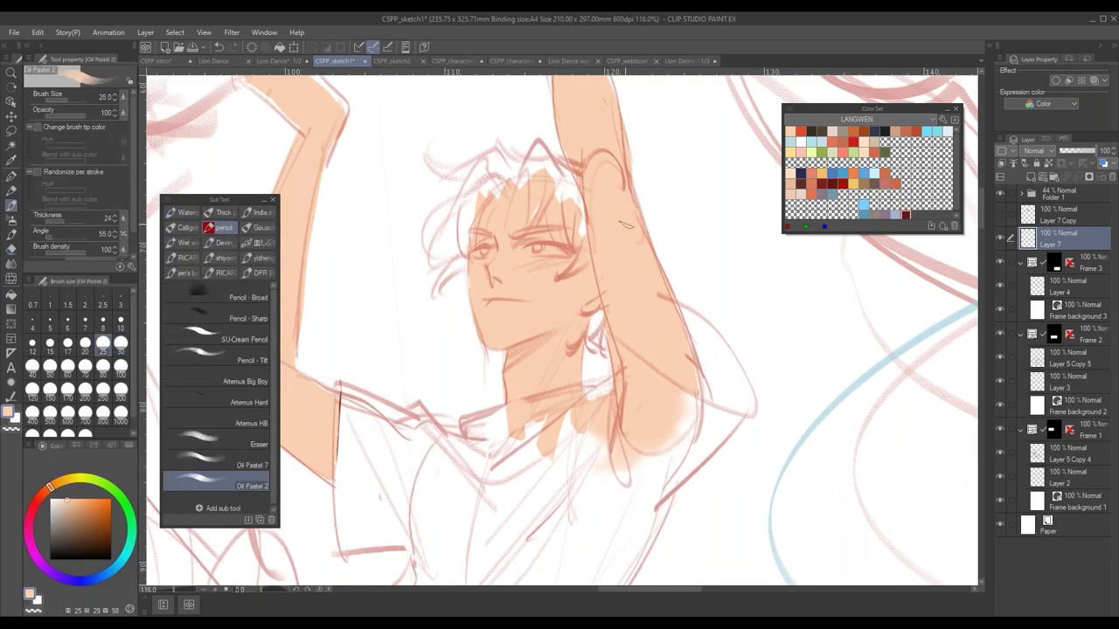
drag(616, 266, 663, 313)
scroll(631, 379, down, 5)
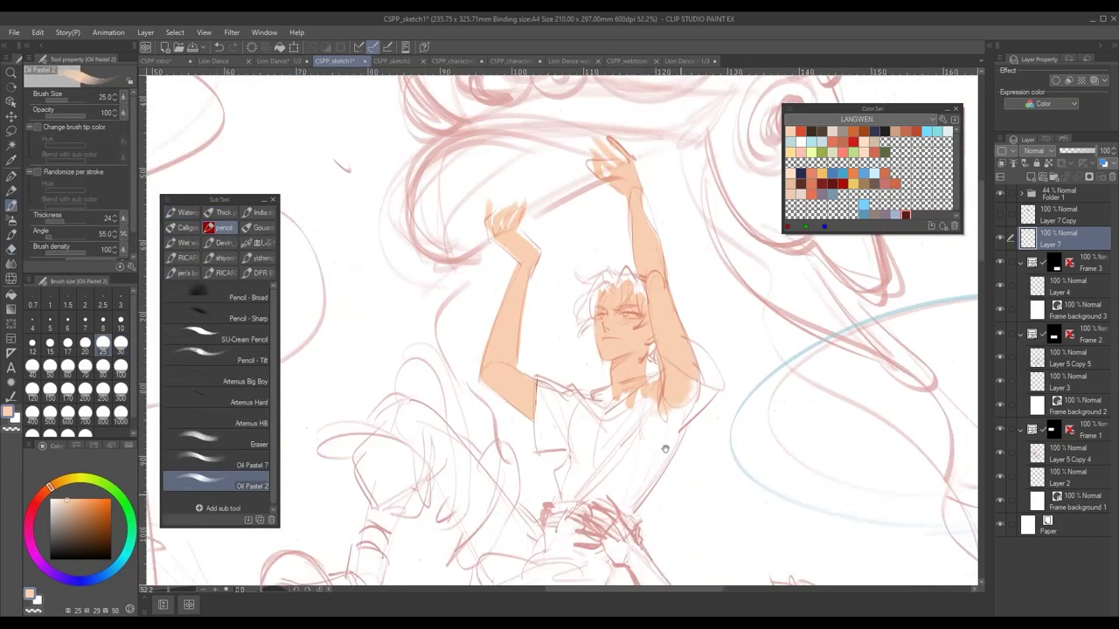
- Show the shirt layer again and fill in the raised arm's sleeve with the sampled dark red
click(1008, 239)
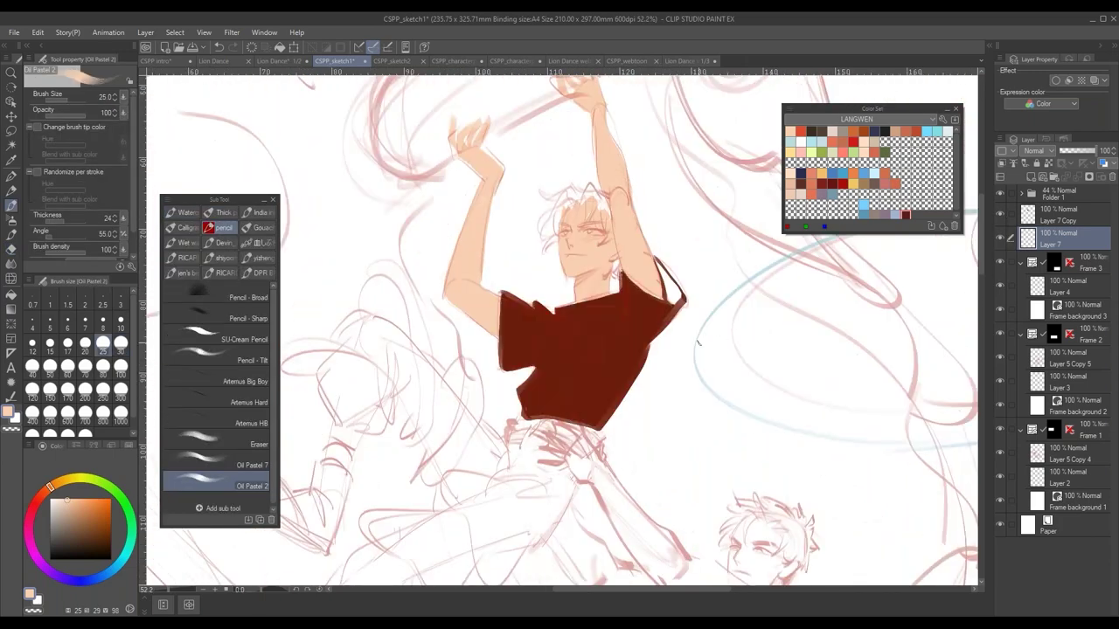
scroll(610, 351, up, 4)
ctrl+shift+click(616, 374)
alt+click(626, 365)
mouse_move(702, 198)
mouse_down()
mouse_move(719, 236)
mouse_move(699, 186)
mouse_move(722, 245)
mouse_move(696, 310)
mouse_up()
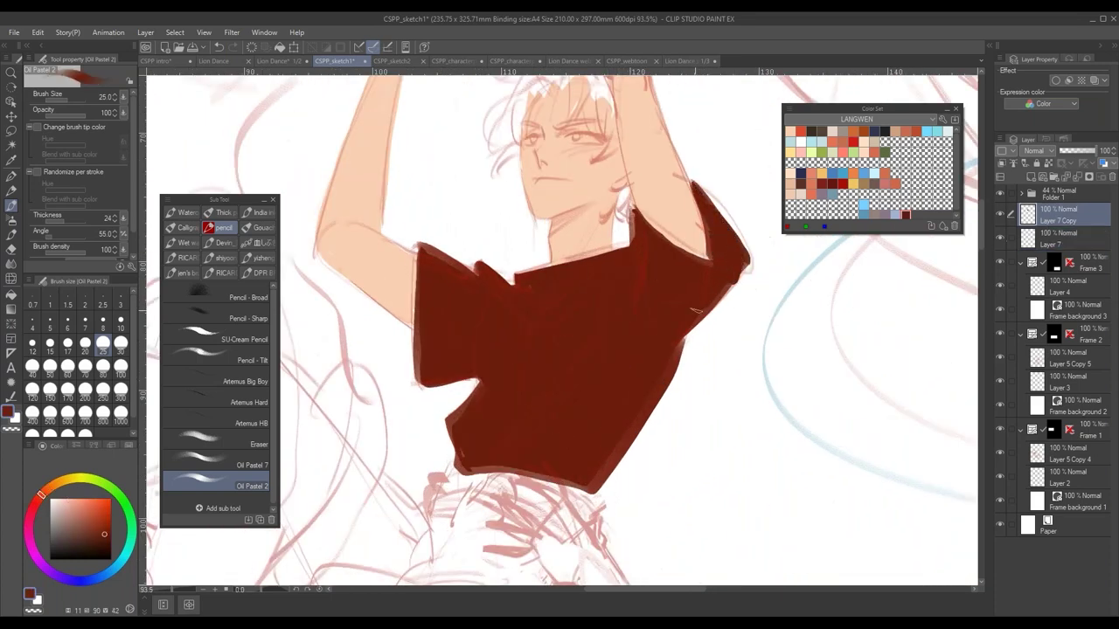
mouse_move(741, 259)
mouse_down()
mouse_move(671, 353)
mouse_move(612, 385)
mouse_up()
drag(678, 348, 751, 348)
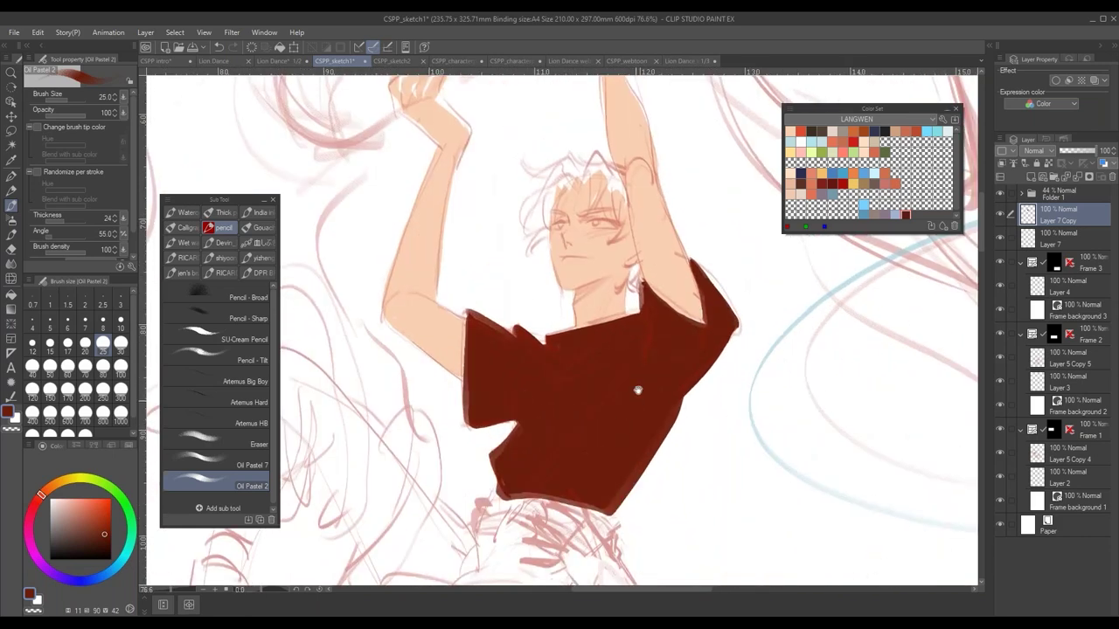
scroll(569, 393, down, 1)
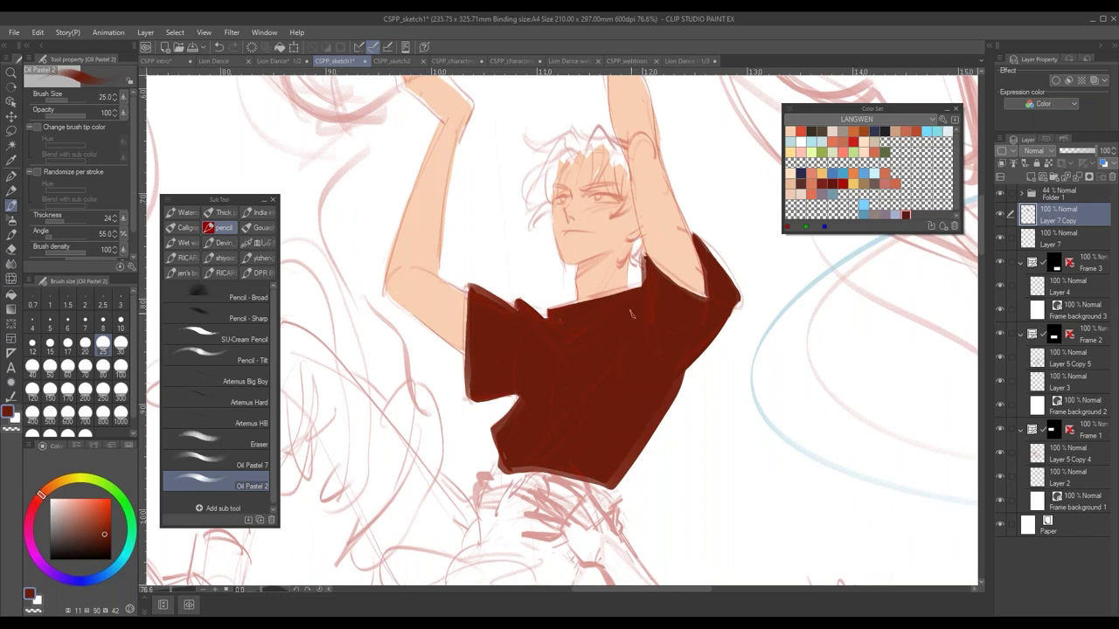
- Hide the shirt layer and paint the upper dancer's shoulders and upper chest on Layer 7 with the sampled skin tone
key(e)
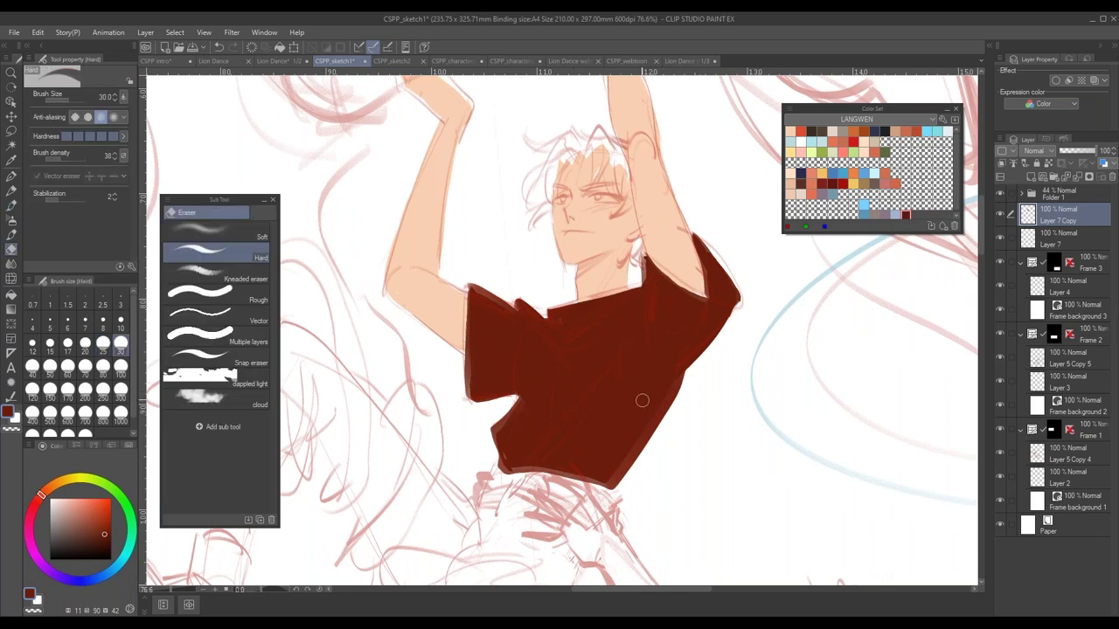
click(999, 216)
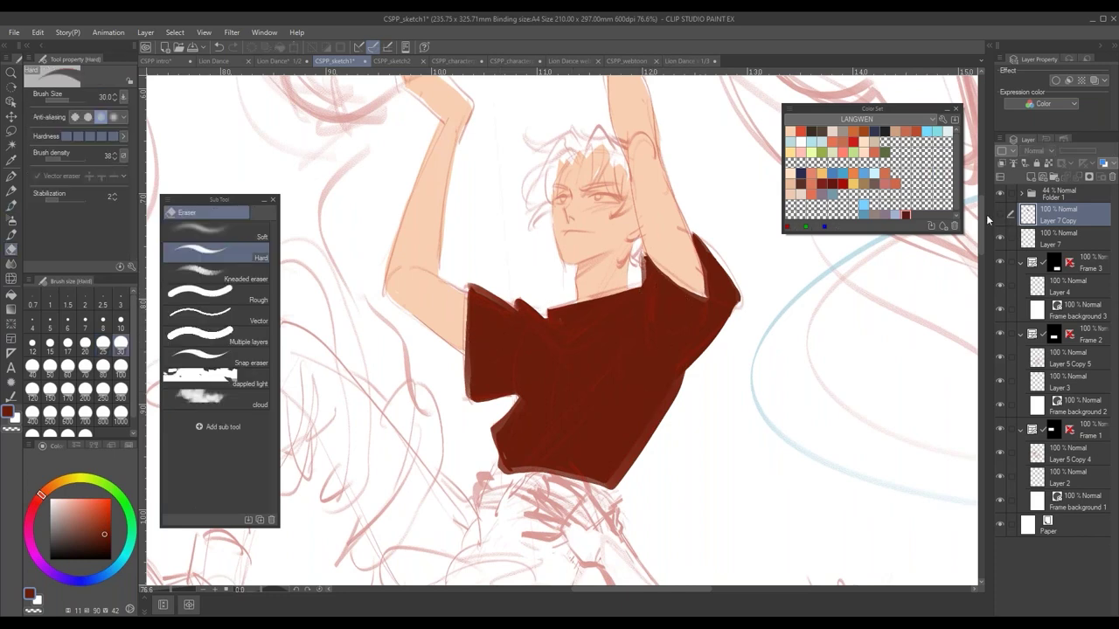
ctrl+shift+click(594, 289)
alt+click(595, 289)
key(b)
mouse_move(467, 295)
mouse_down()
mouse_move(565, 332)
mouse_move(515, 347)
mouse_move(462, 333)
mouse_move(522, 371)
mouse_move(461, 349)
mouse_move(513, 353)
mouse_move(454, 300)
mouse_move(539, 333)
mouse_up()
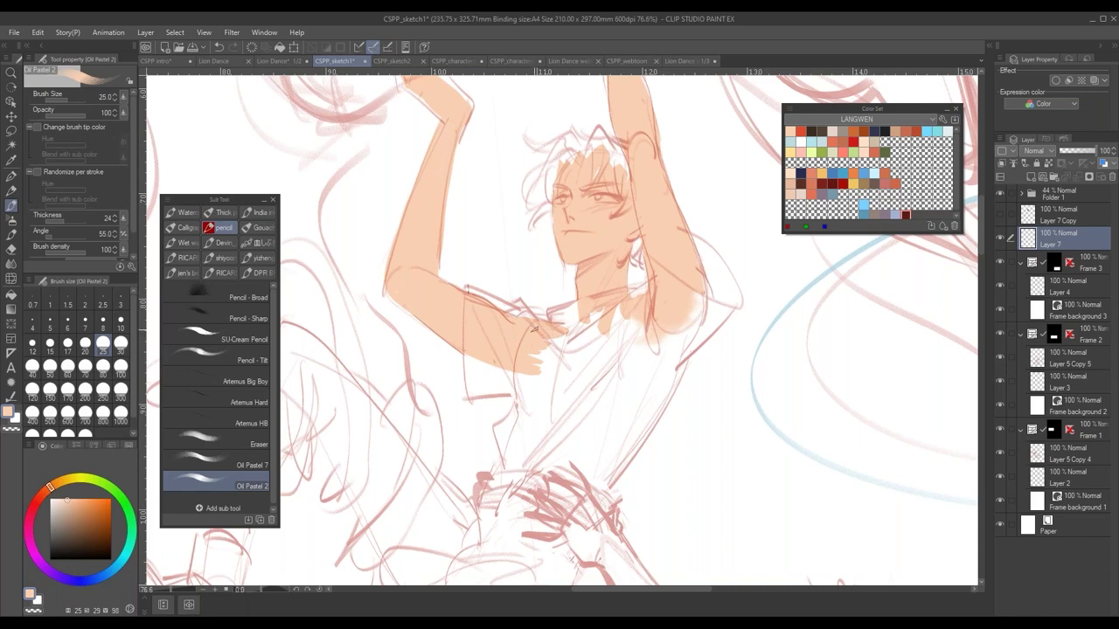
mouse_move(657, 314)
mouse_down()
mouse_move(556, 336)
mouse_move(597, 312)
mouse_move(596, 354)
mouse_move(669, 317)
mouse_move(672, 330)
mouse_move(698, 283)
mouse_move(664, 370)
mouse_move(689, 312)
mouse_move(595, 391)
mouse_move(599, 324)
mouse_move(580, 328)
mouse_move(536, 403)
mouse_move(539, 341)
mouse_move(527, 406)
mouse_up()
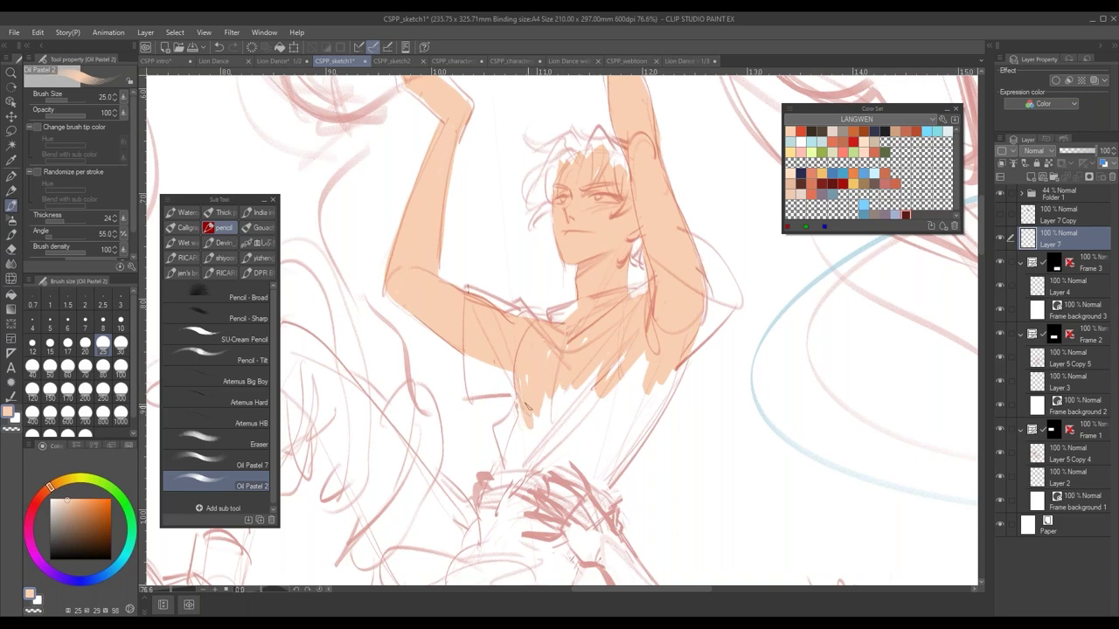
- Show the shirt layer and erase both sleeves with the Hard eraser to leave a sleeveless top, checking it against the whole page
click(1058, 214)
click(1000, 214)
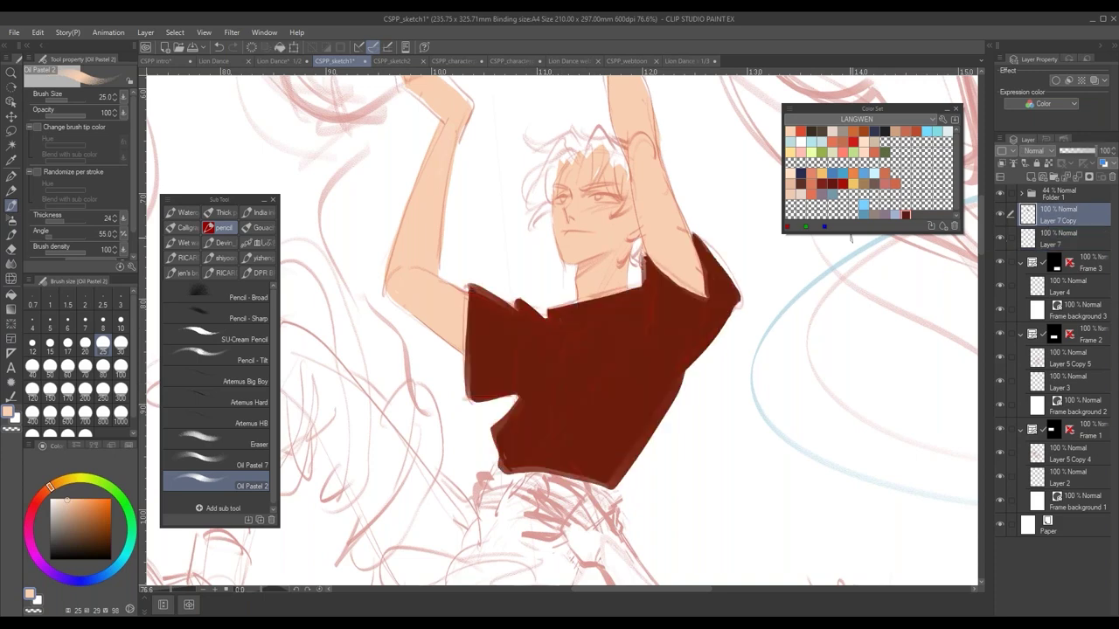
key(e)
mouse_move(641, 277)
mouse_down()
mouse_move(673, 323)
mouse_move(677, 314)
mouse_move(692, 357)
mouse_move(693, 225)
mouse_move(720, 324)
mouse_move(738, 307)
mouse_move(730, 285)
mouse_move(693, 310)
mouse_move(649, 257)
mouse_move(544, 306)
mouse_move(555, 295)
mouse_move(512, 383)
mouse_move(499, 388)
mouse_move(478, 367)
mouse_move(503, 286)
mouse_move(478, 311)
mouse_move(476, 284)
mouse_up()
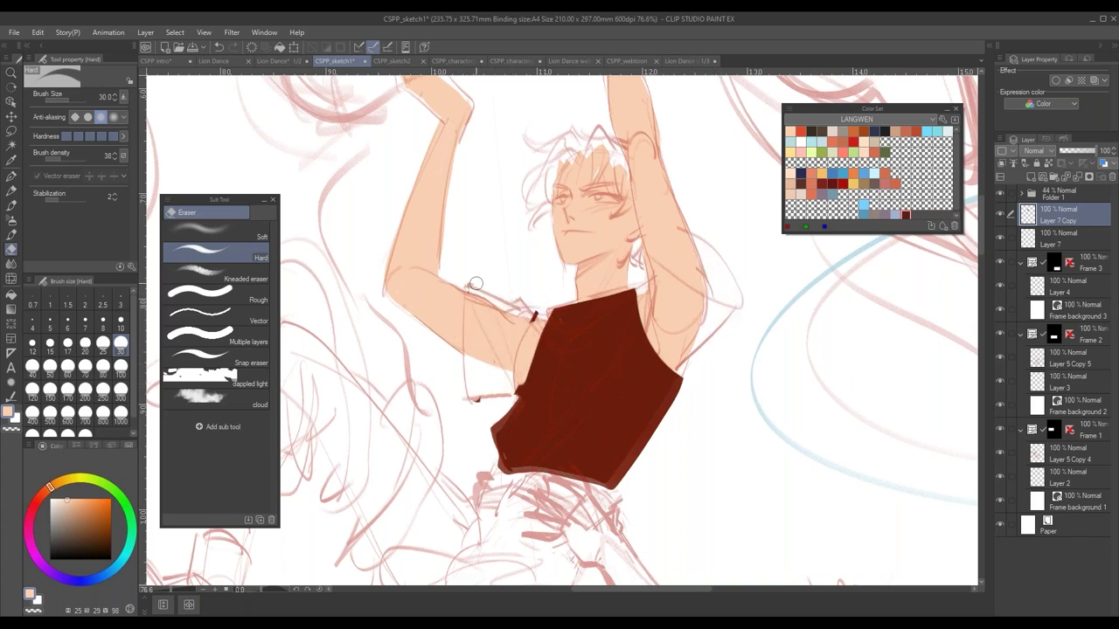
scroll(484, 380, down, 5)
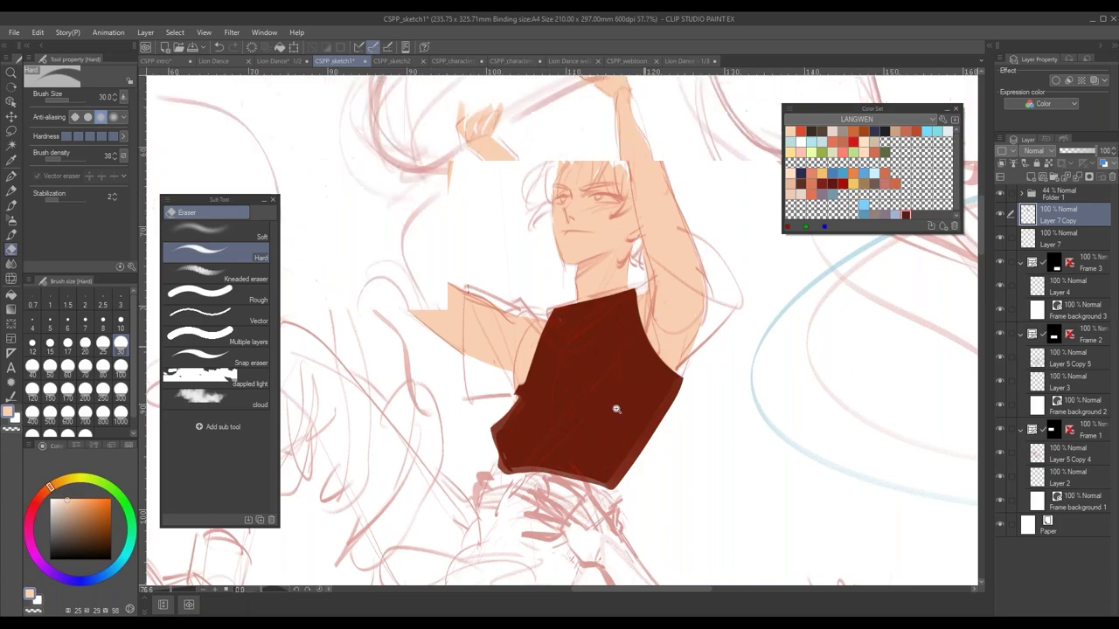
drag(709, 430, 616, 319)
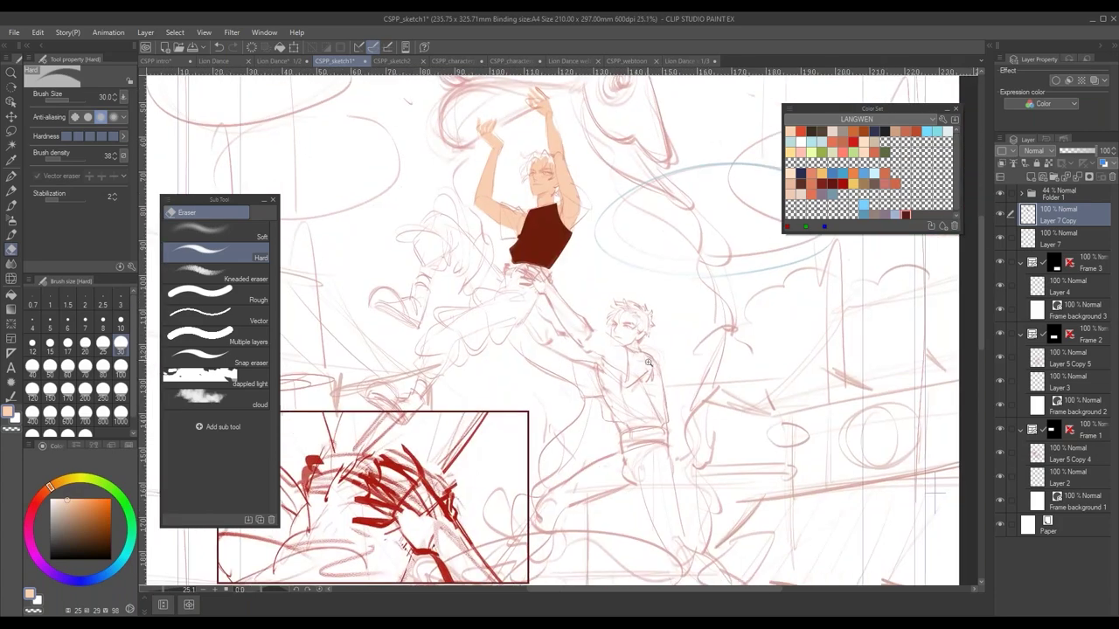
drag(649, 362, 612, 362)
drag(492, 291, 542, 291)
drag(603, 262, 489, 381)
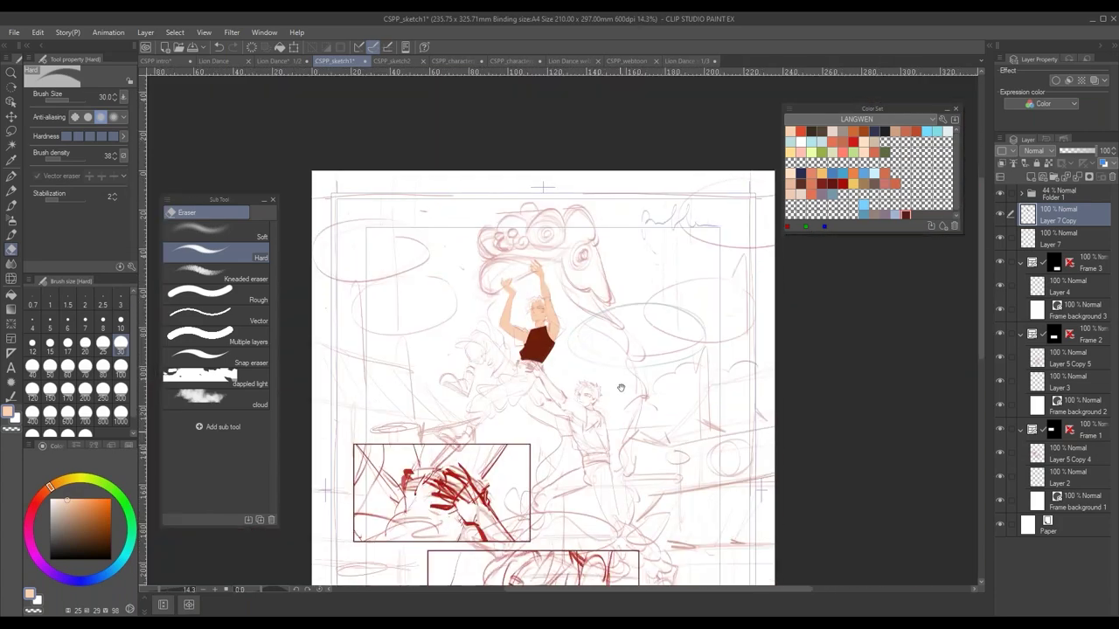
drag(620, 387, 626, 270)
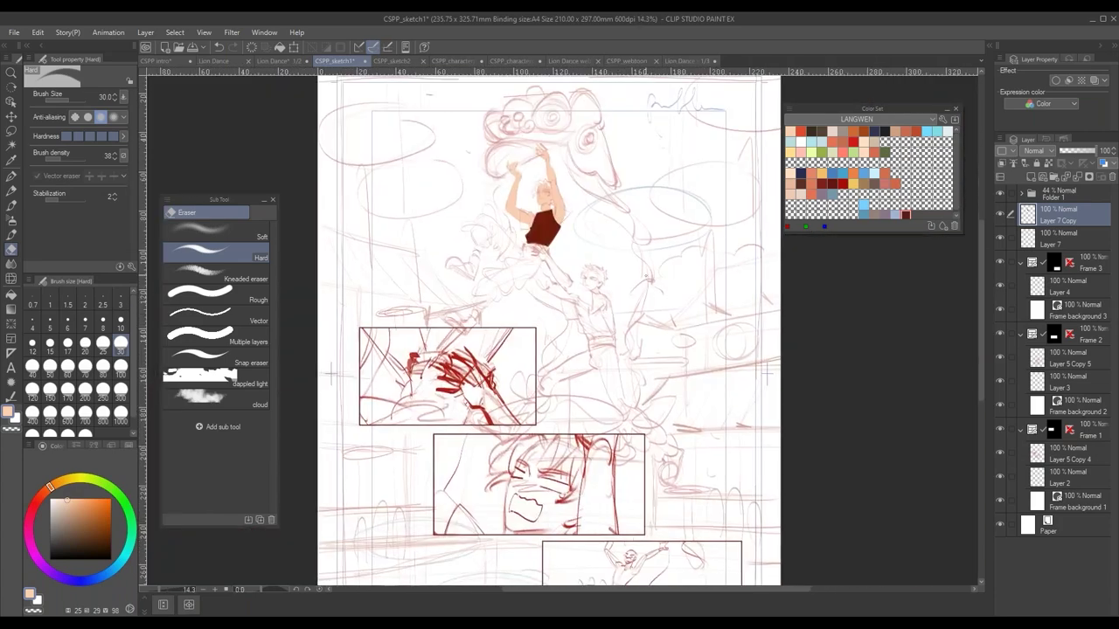
- Open the first painted character page and expand Folder 1 and its nested Folder 2 to examine how the characters are layered
click(464, 61)
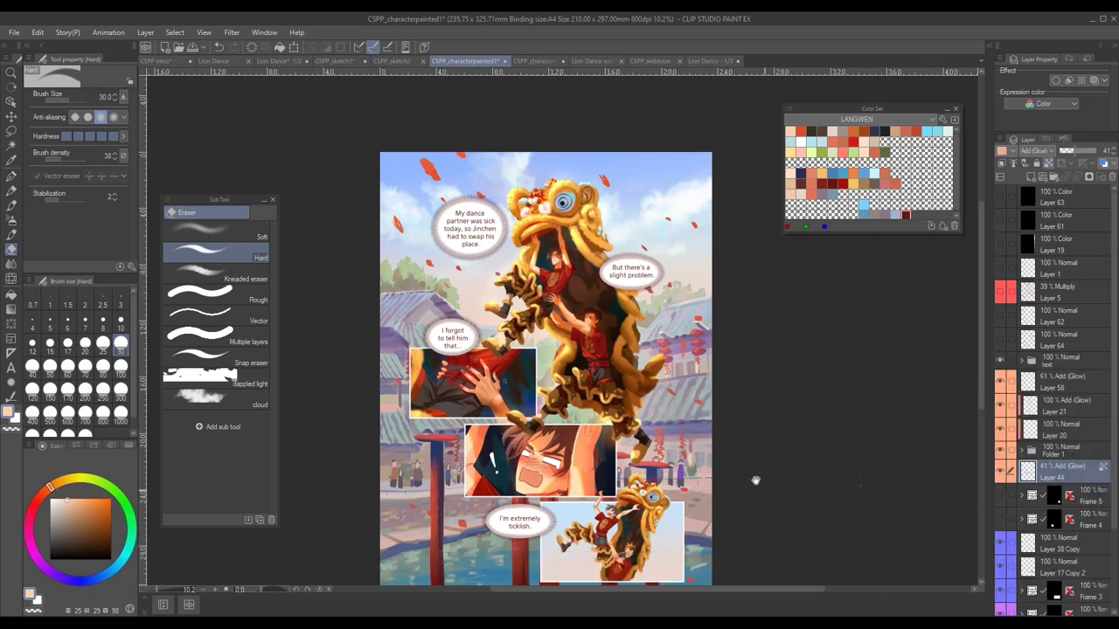
drag(754, 480, 729, 397)
drag(656, 428, 800, 455)
click(1022, 451)
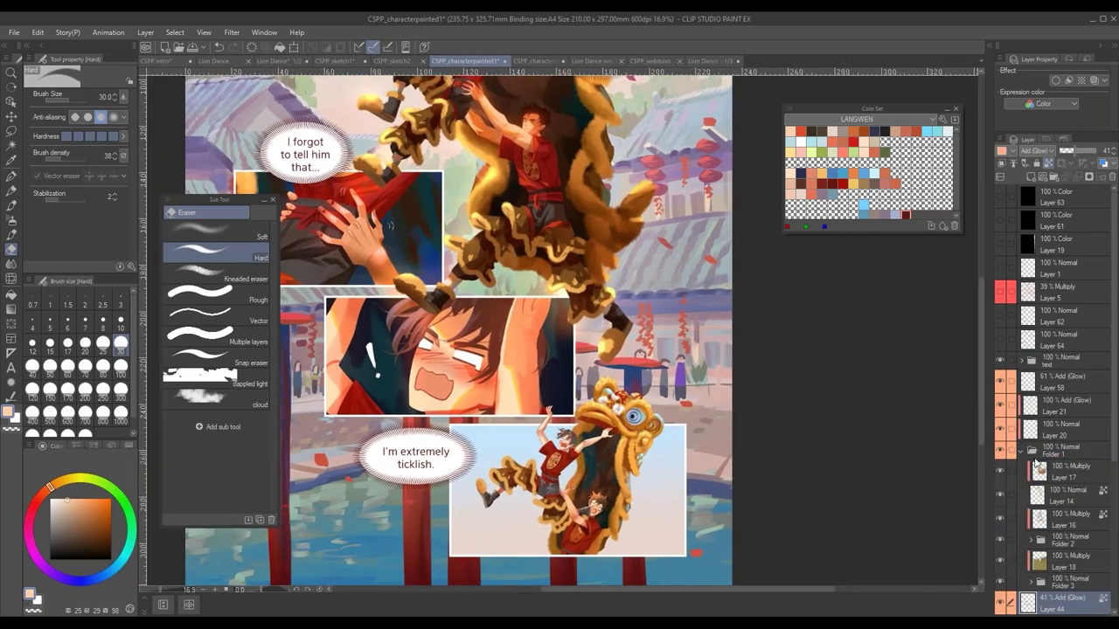
scroll(1103, 437, down, 2)
scroll(1107, 447, down, 2)
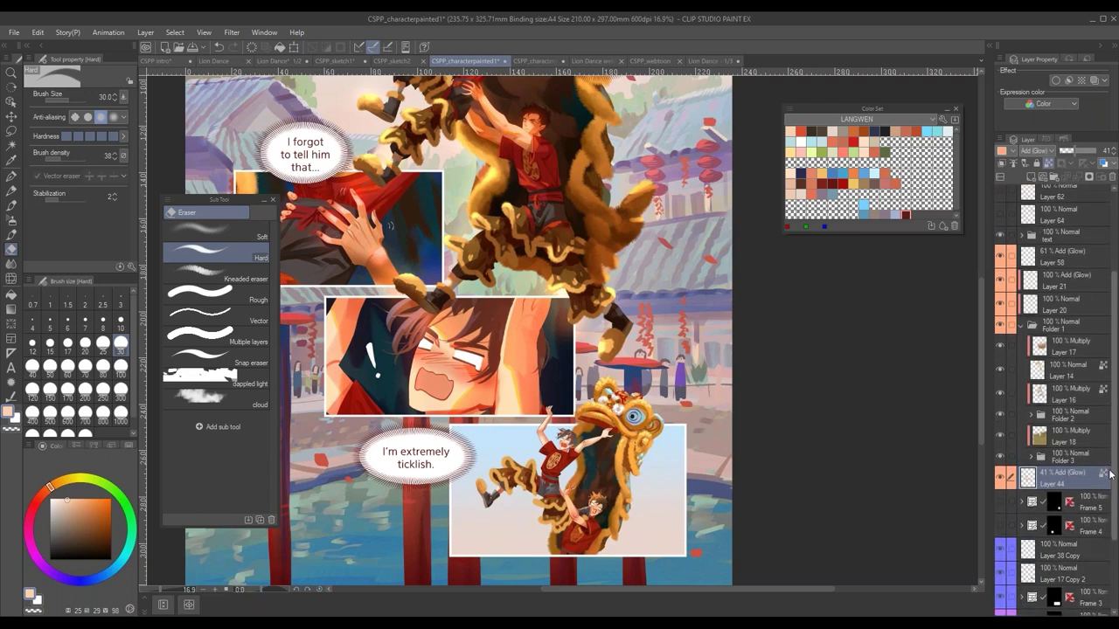
click(1031, 413)
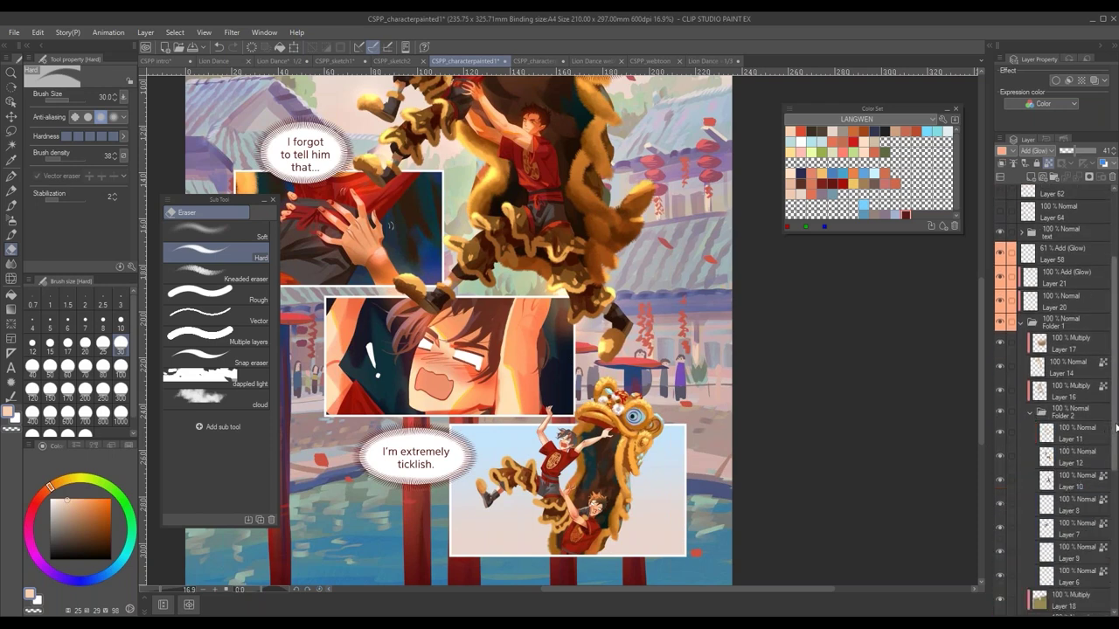
- Toggle Layer 7 in Folder 2 off and on to examine which parts of the upper dancer it holds
scroll(1103, 437, down, 4)
click(1032, 481)
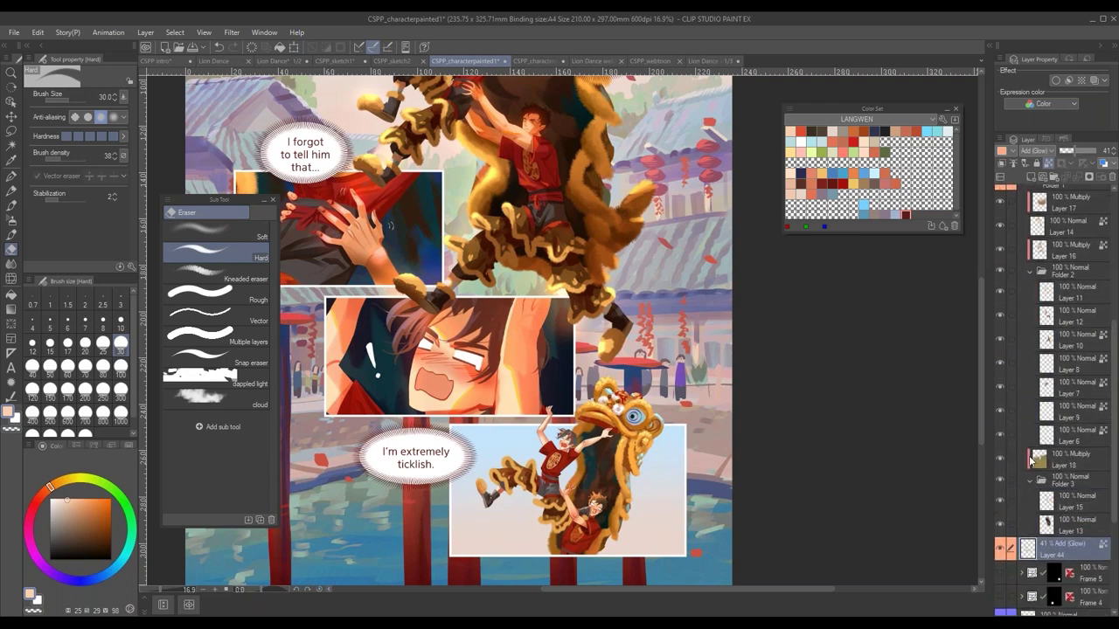
scroll(448, 329, up, 3)
click(1002, 386)
click(1001, 387)
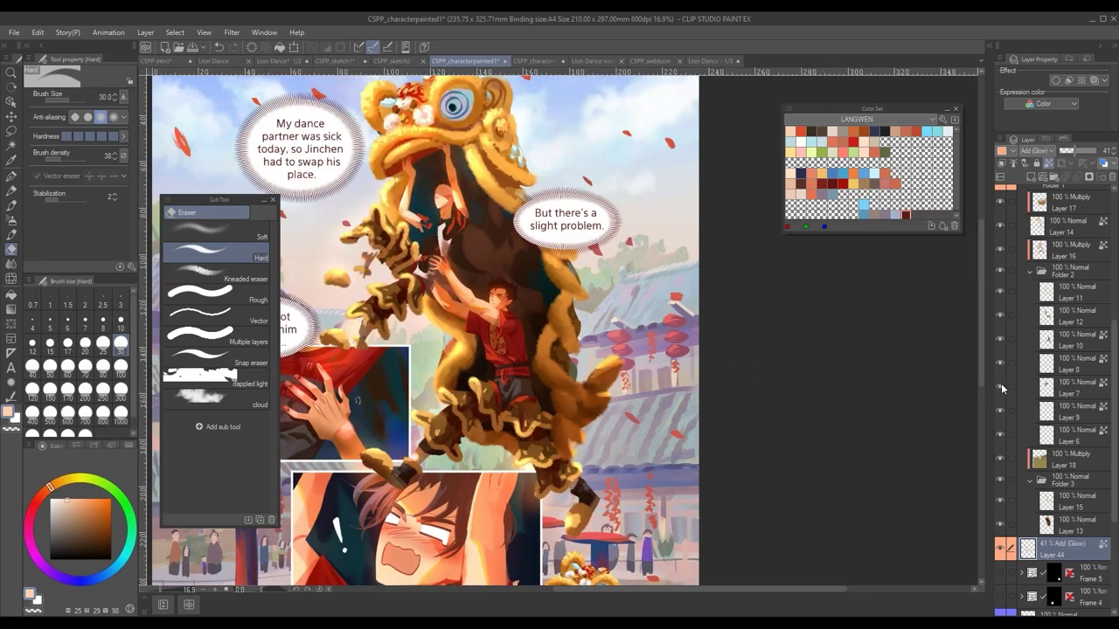
click(1000, 387)
drag(791, 381, 899, 483)
scroll(589, 417, up, 2)
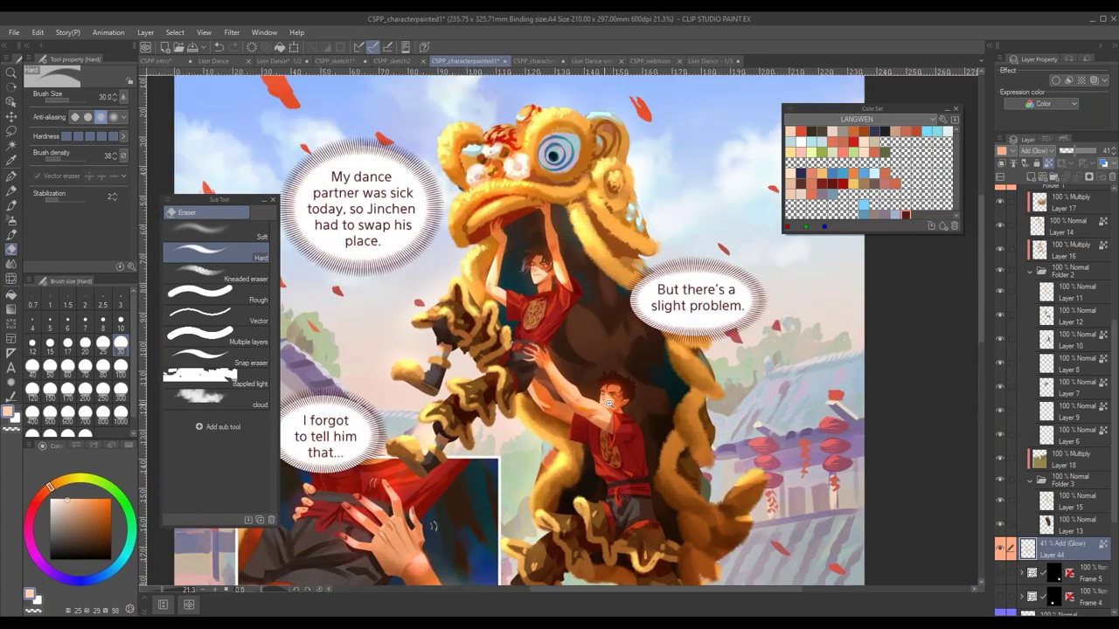
click(1001, 387)
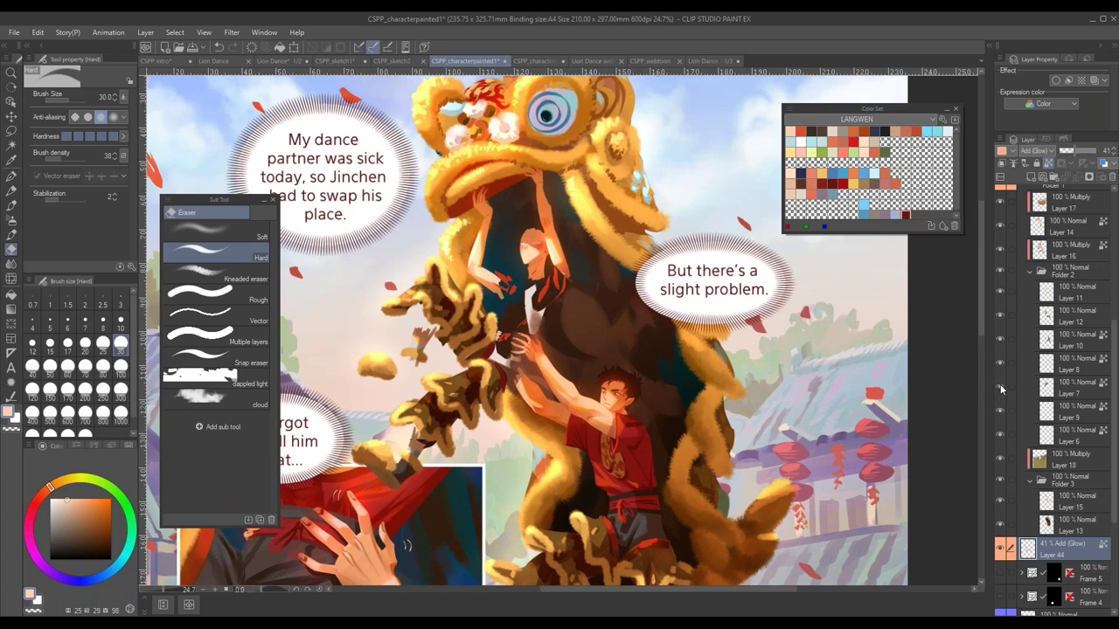
click(1000, 387)
scroll(628, 343, up, 3)
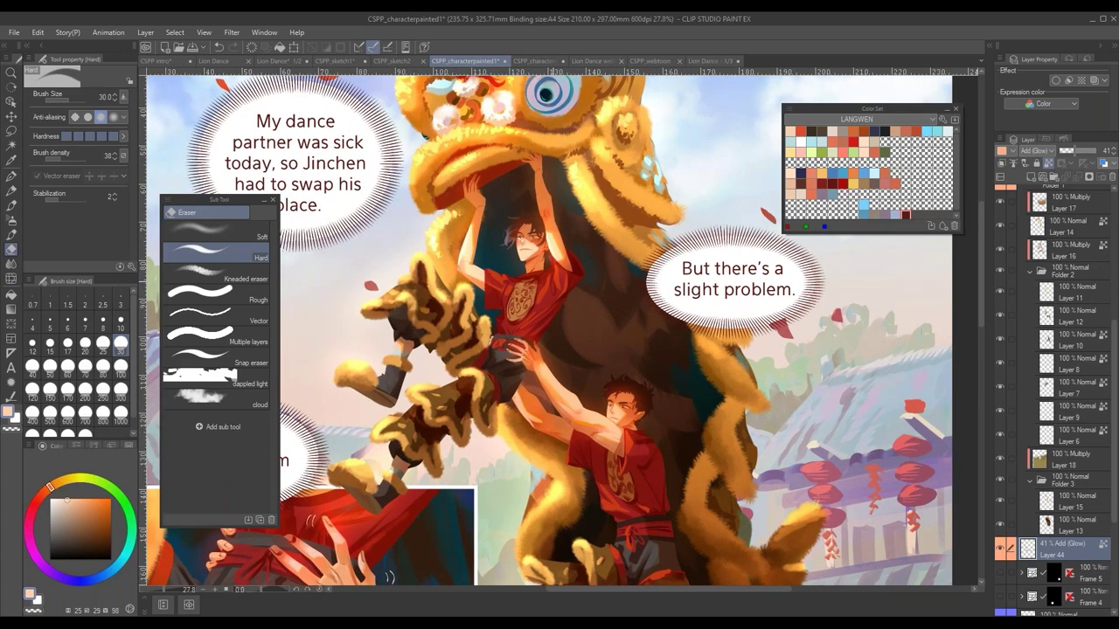
- Select the Oil Pastel 2 brush and examine both dancers up close, toggling Layer 10 and Layer 9 in Folder 2
key(p)
scroll(612, 330, up, 4)
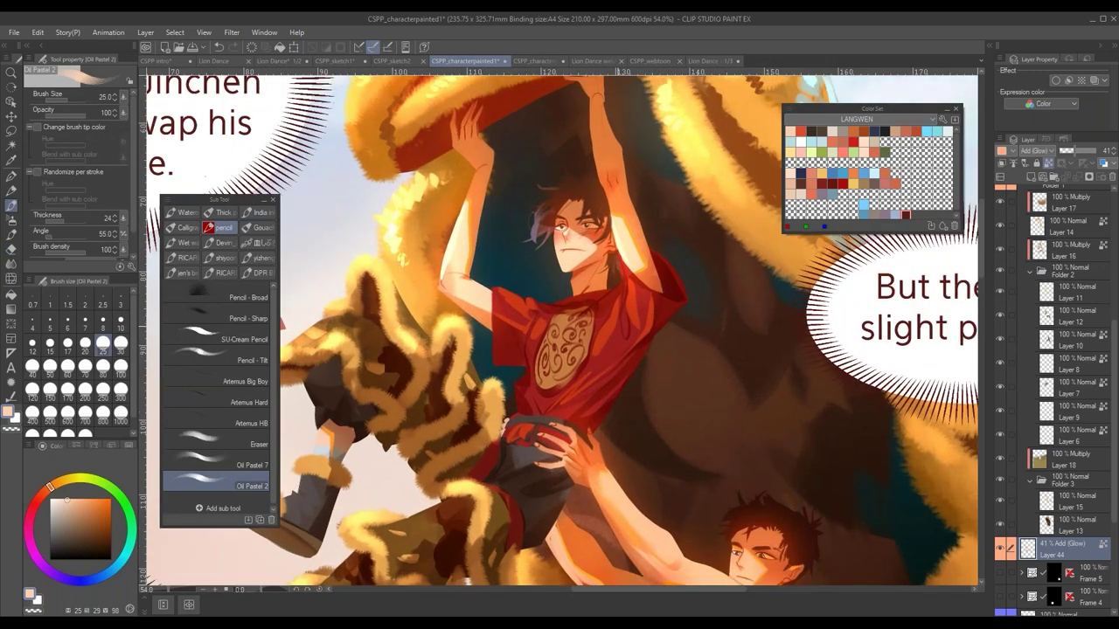
key(ctrl+shift+n)
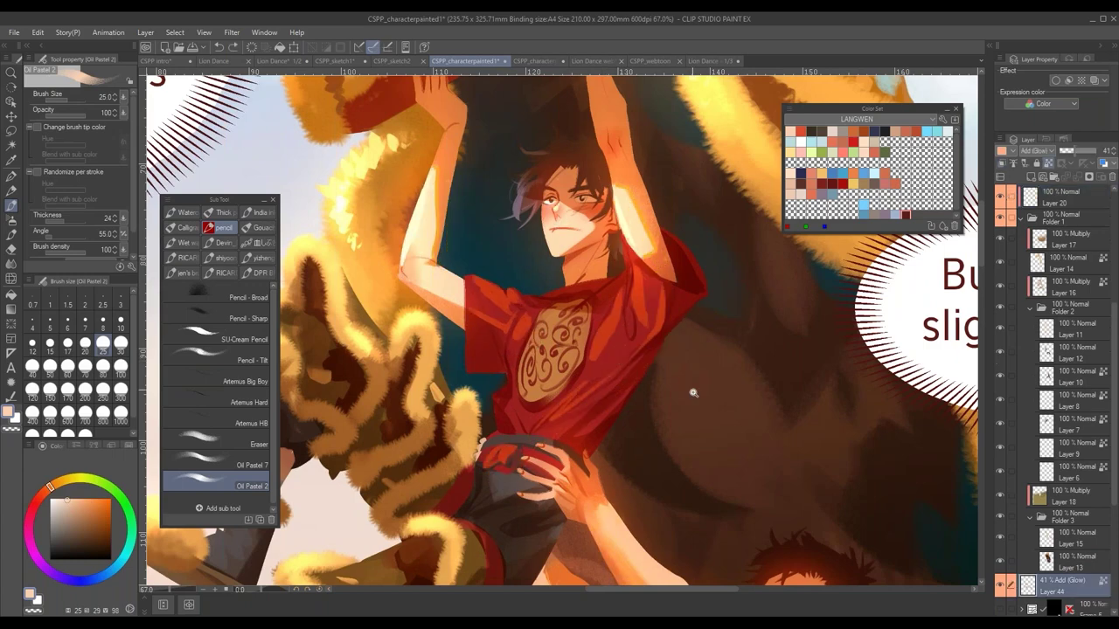
scroll(681, 410, down, 4)
click(1001, 376)
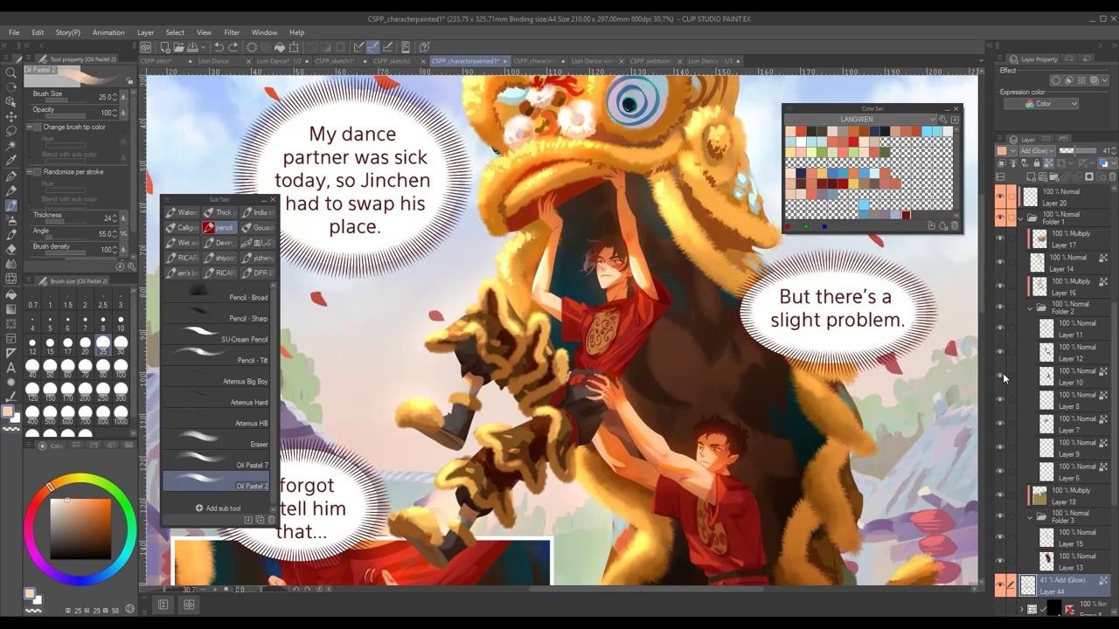
drag(820, 552, 767, 415)
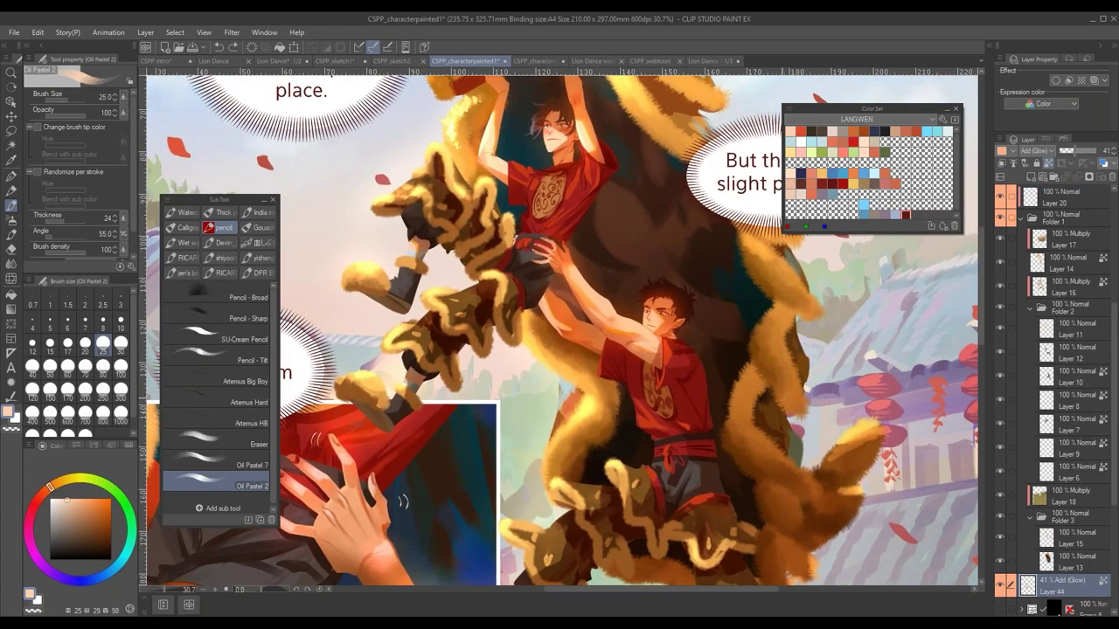
click(1001, 449)
click(1001, 450)
- Look over the painted page from the lower panels back up to the lion's head
drag(723, 424, 678, 426)
drag(734, 507, 703, 389)
drag(752, 533, 744, 469)
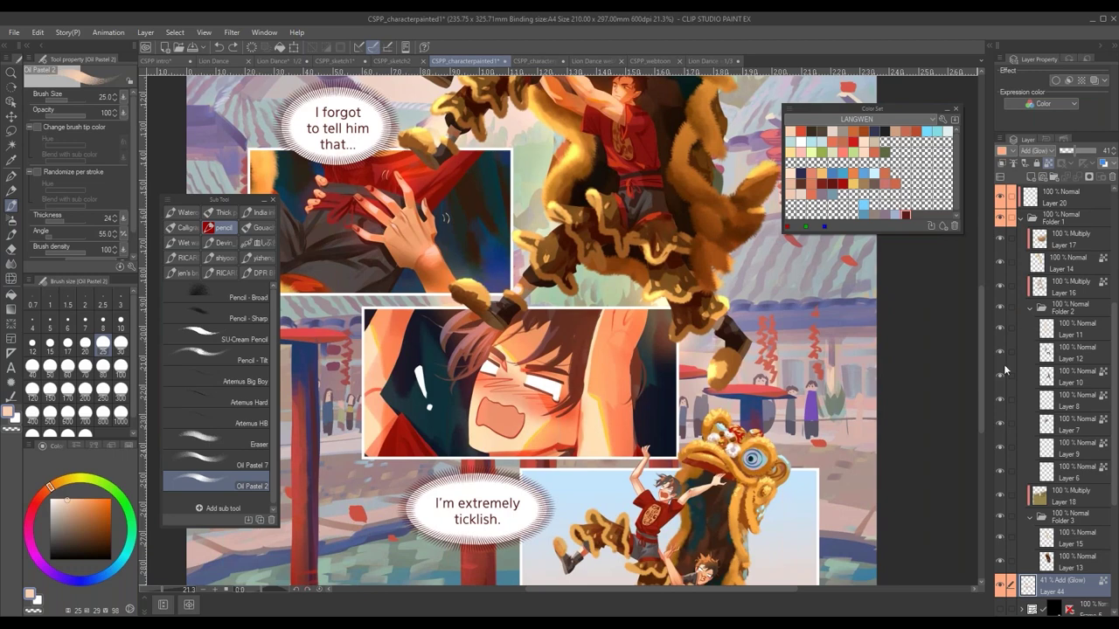
drag(789, 543, 800, 445)
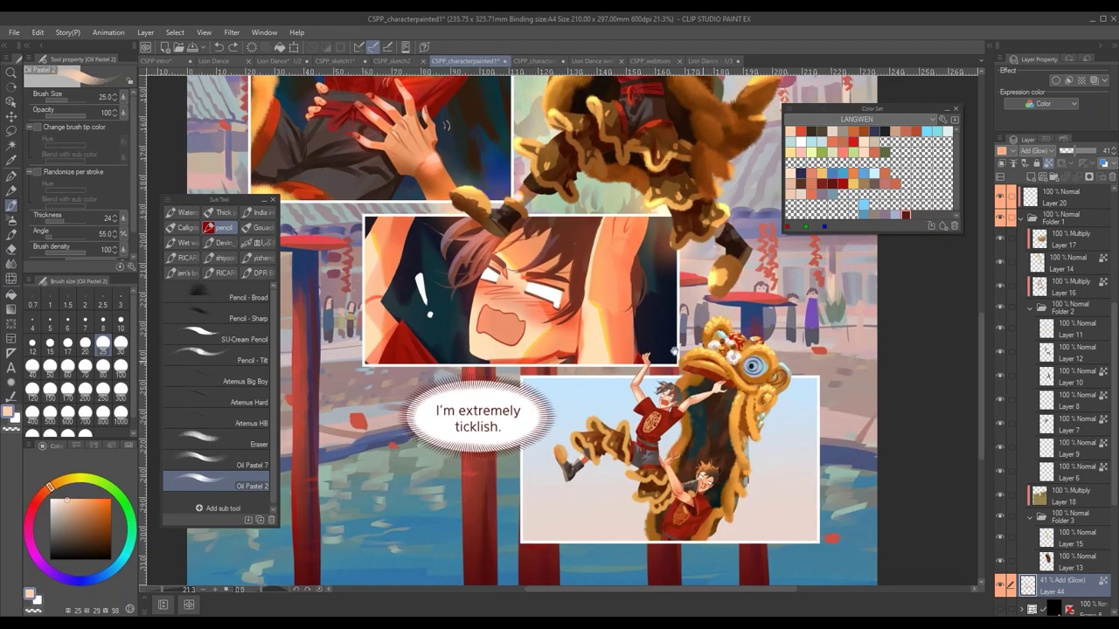
drag(674, 271, 716, 502)
drag(825, 452, 743, 601)
scroll(719, 429, down, 1)
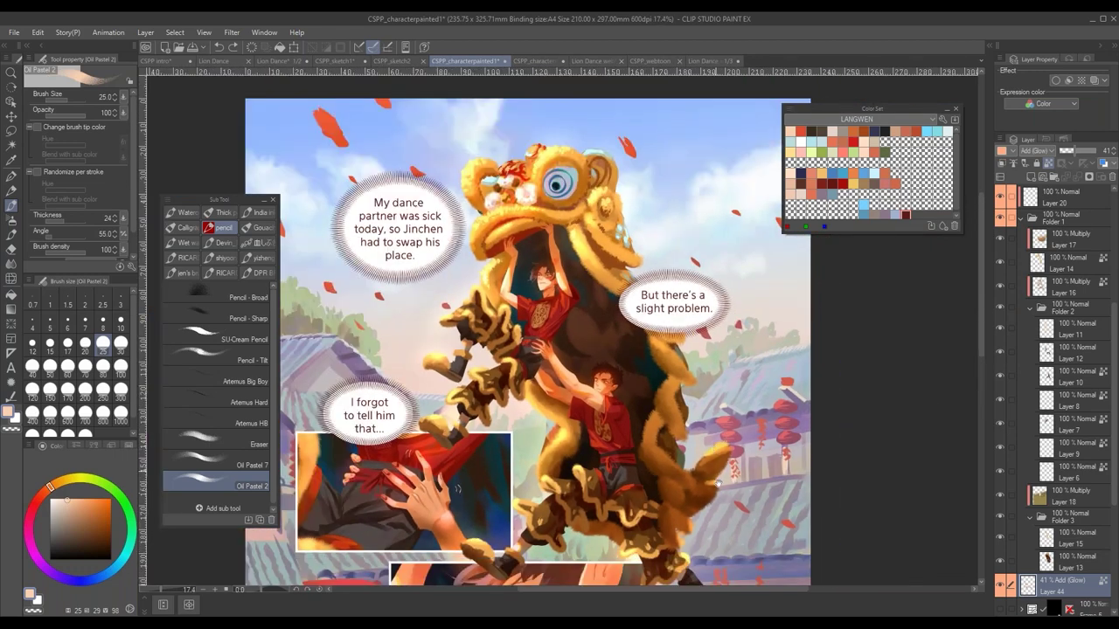
drag(718, 484, 683, 300)
- Expand Folder 6 and toggle Layer 47 Copy to examine how the painted village background is layered
scroll(1026, 594, down, 5)
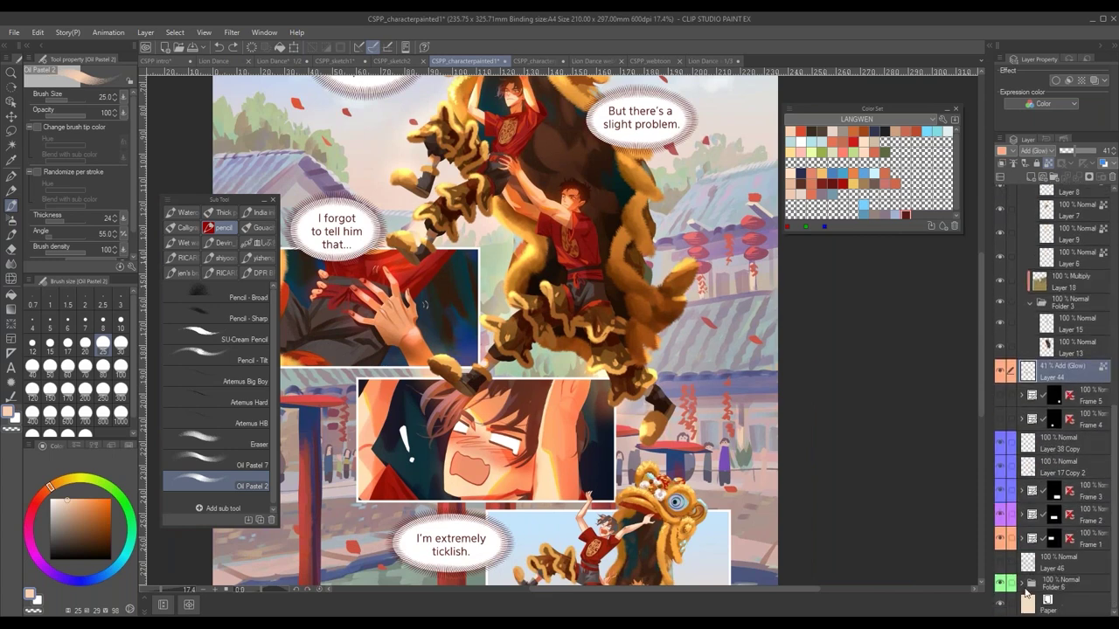
click(1023, 584)
scroll(1053, 568, down, 6)
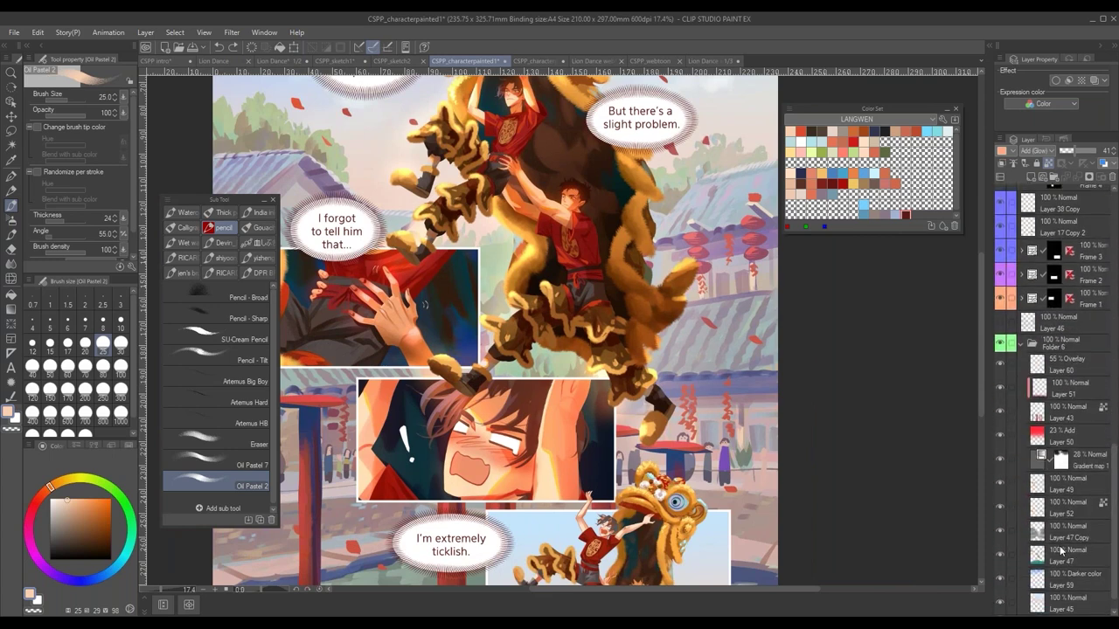
click(1000, 532)
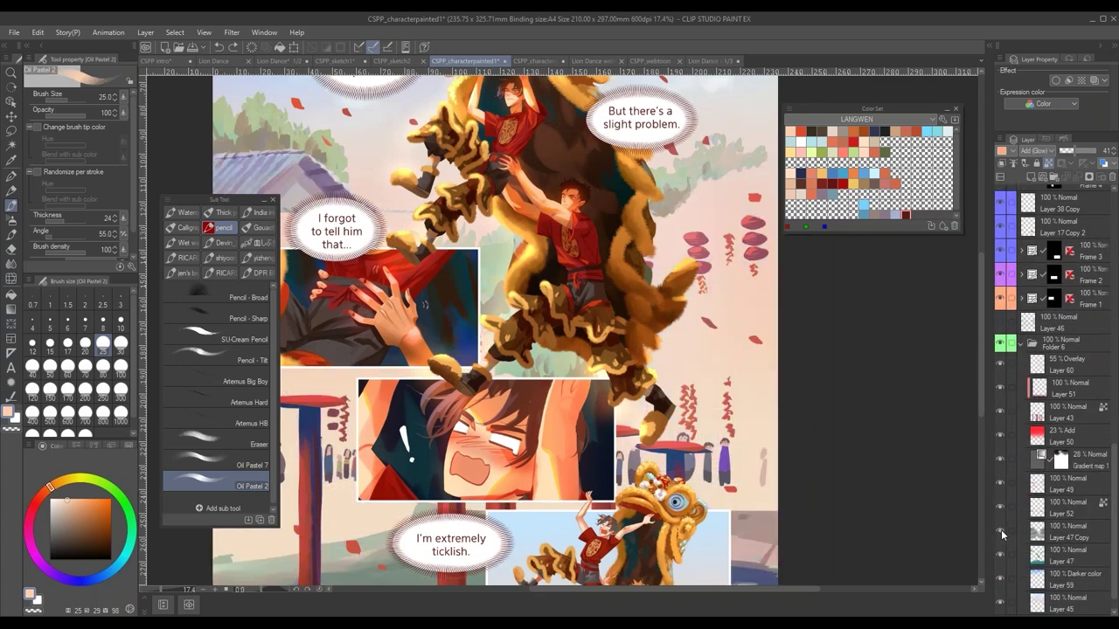
click(1001, 534)
scroll(804, 457, down, 4)
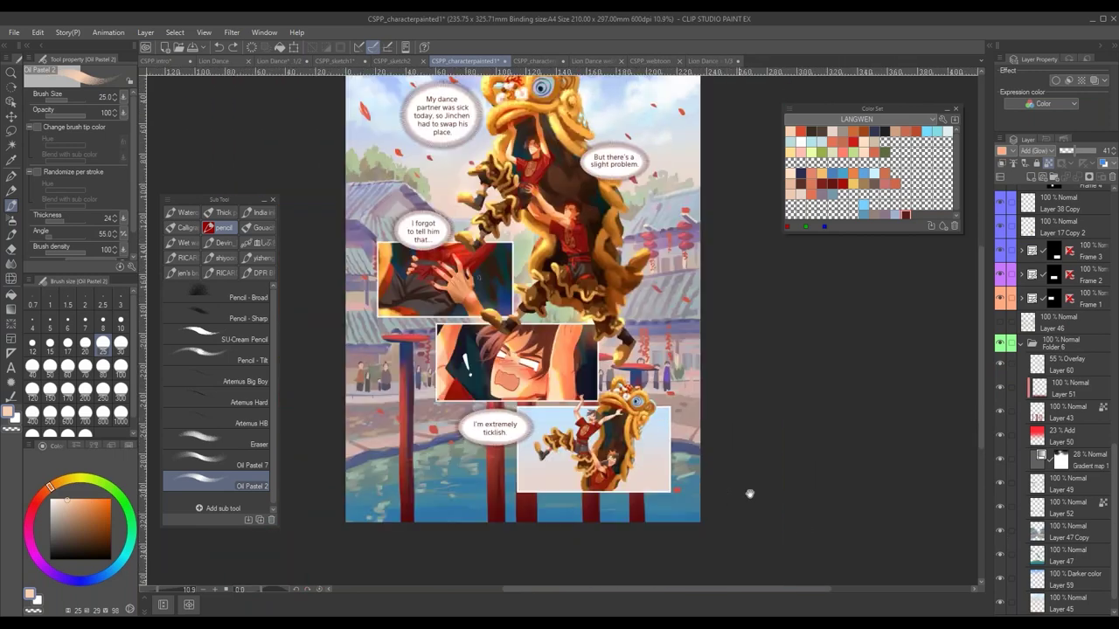
click(1000, 557)
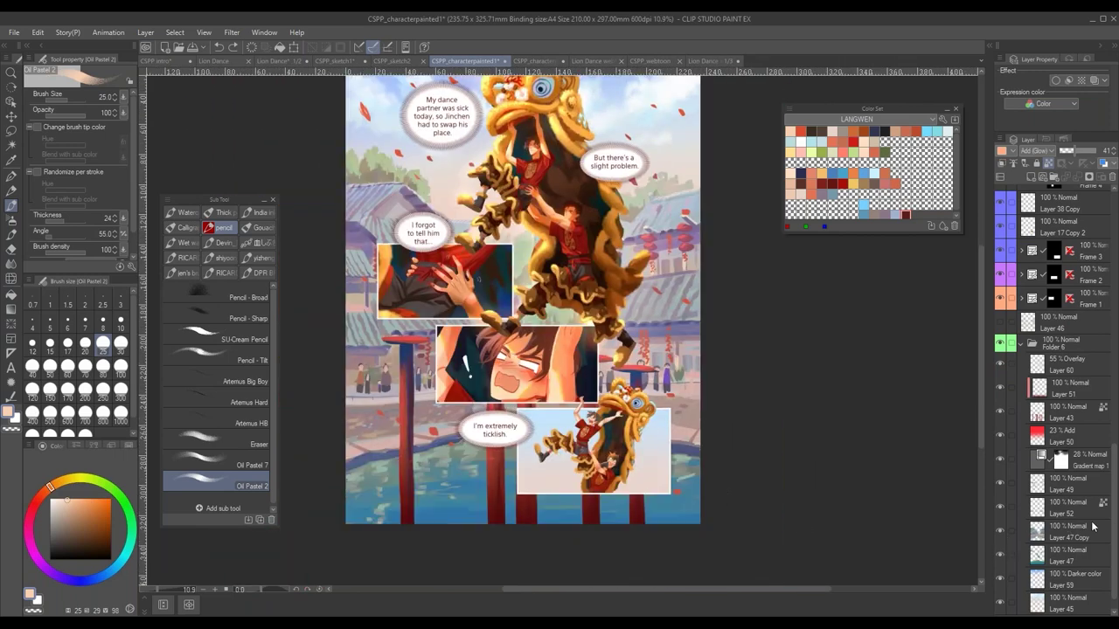
- Collapse Folder 1, which holds the characters, in the layer list
drag(1112, 543, 1107, 468)
scroll(1074, 300, up, 5)
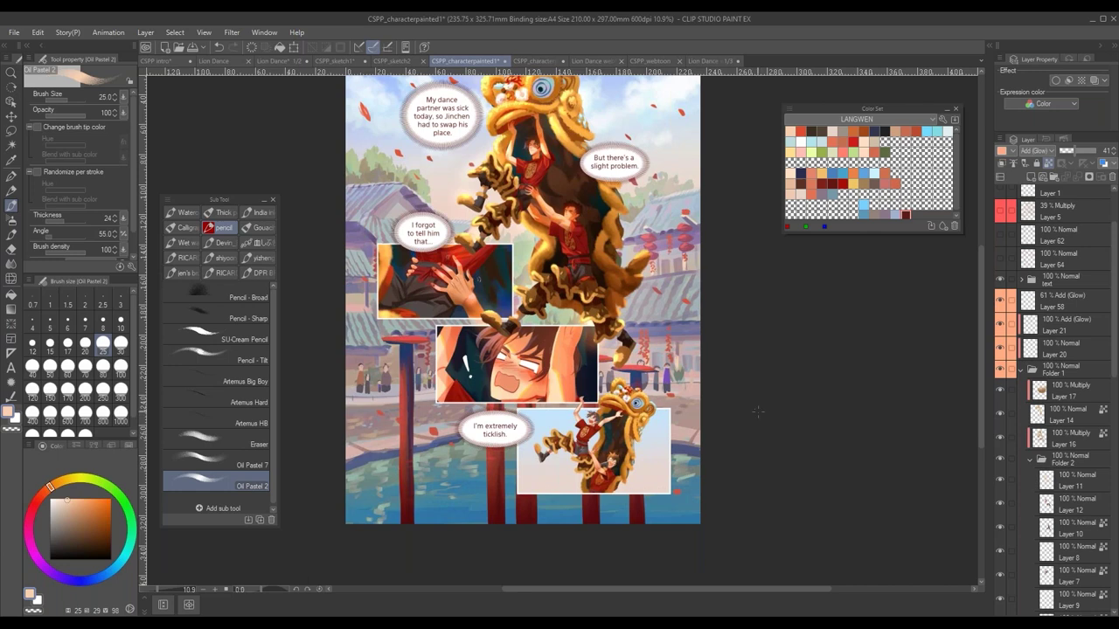
scroll(756, 411, up, 2)
click(1020, 373)
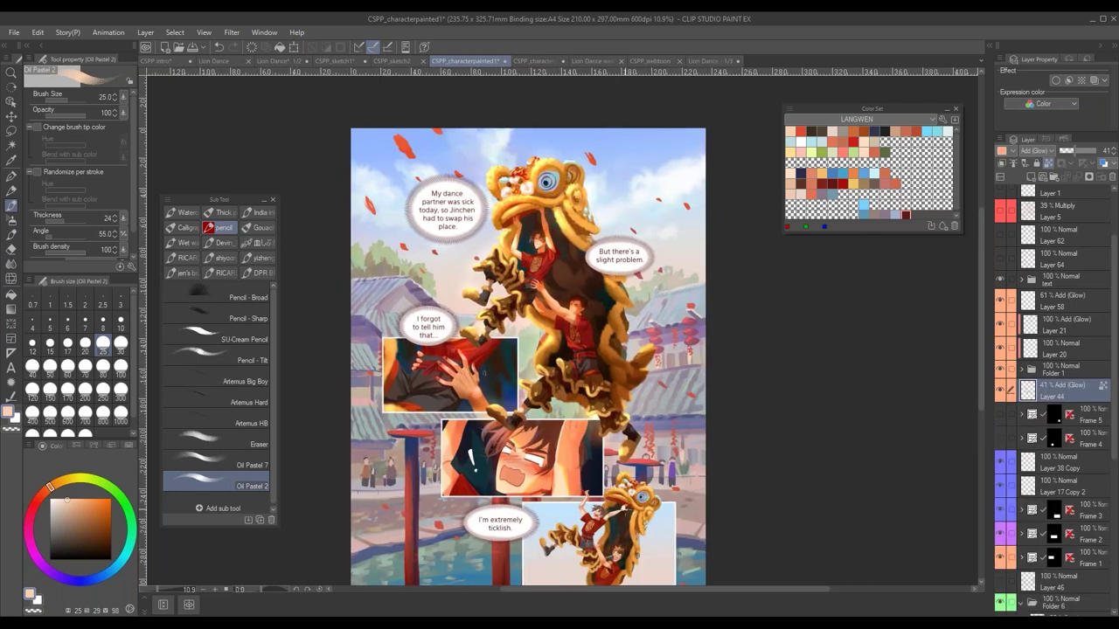
- Expand Frame 1 and examine its layers against the close-up panel of the hands gripping the waist
scroll(528, 357, up, 2)
scroll(405, 449, up, 3)
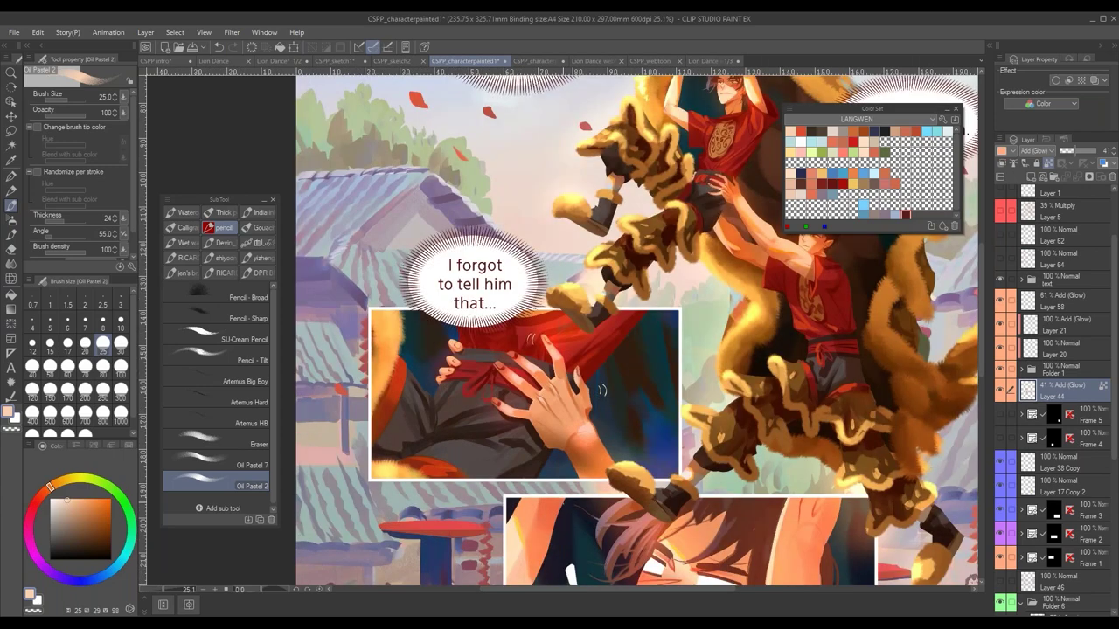
scroll(506, 463, up, 2)
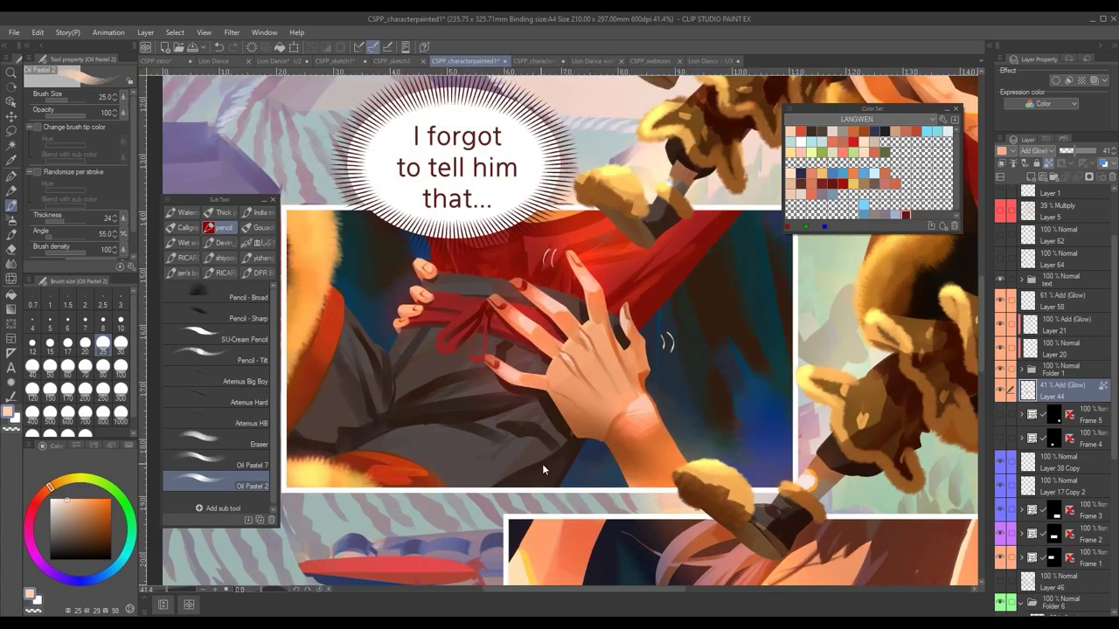
mouse_move(534, 473)
mouse_down()
mouse_move(544, 468)
mouse_move(535, 493)
mouse_up()
key(ctrl+z)
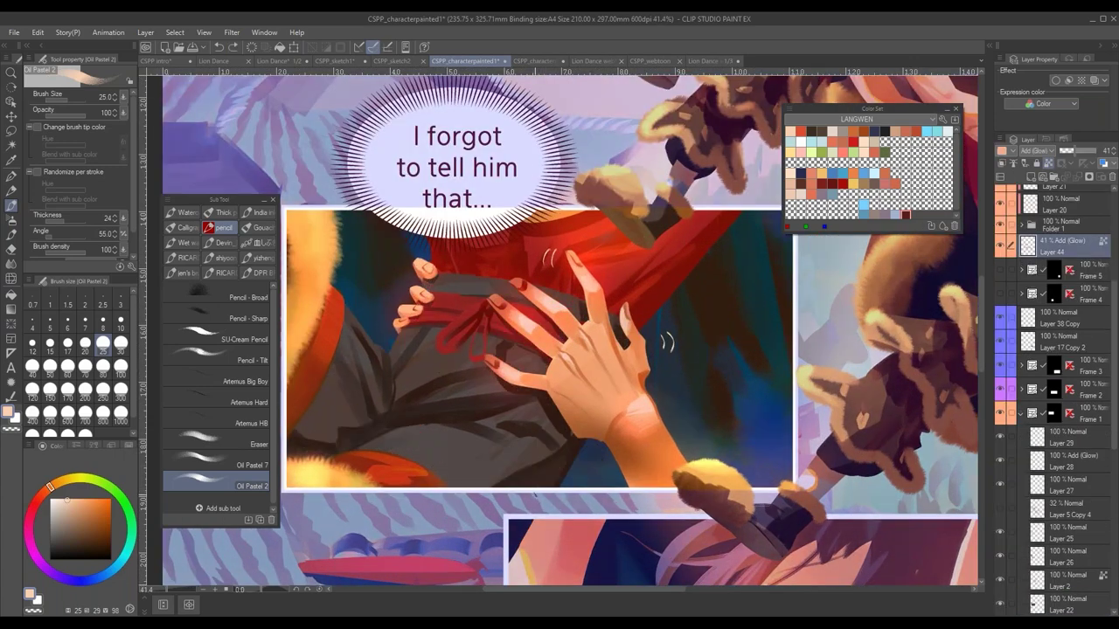
scroll(541, 451, down, 3)
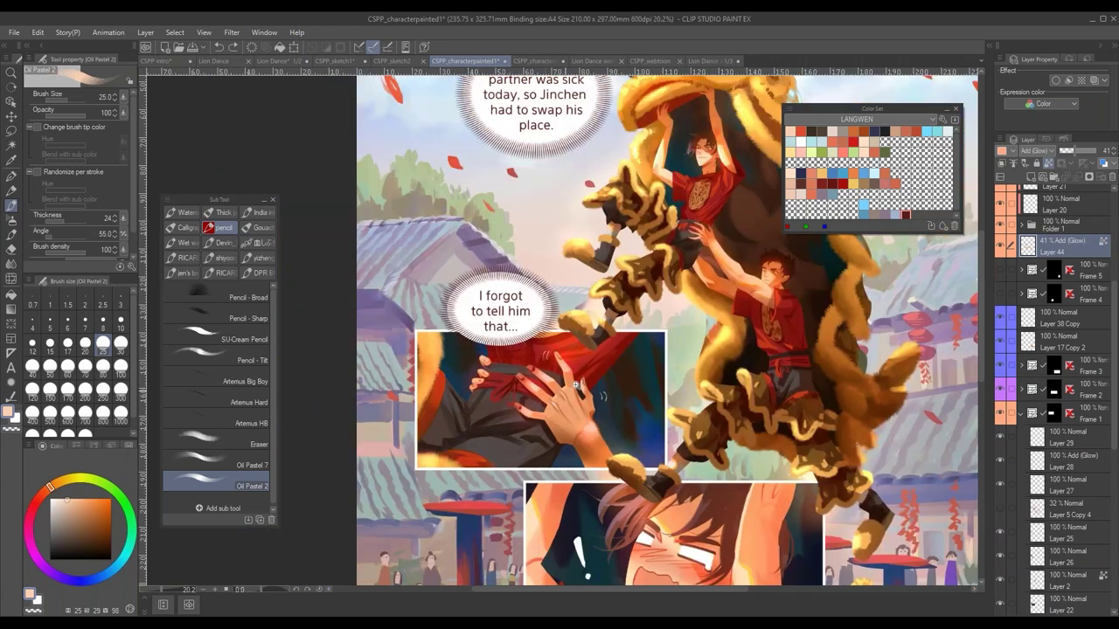
scroll(576, 386, up, 2)
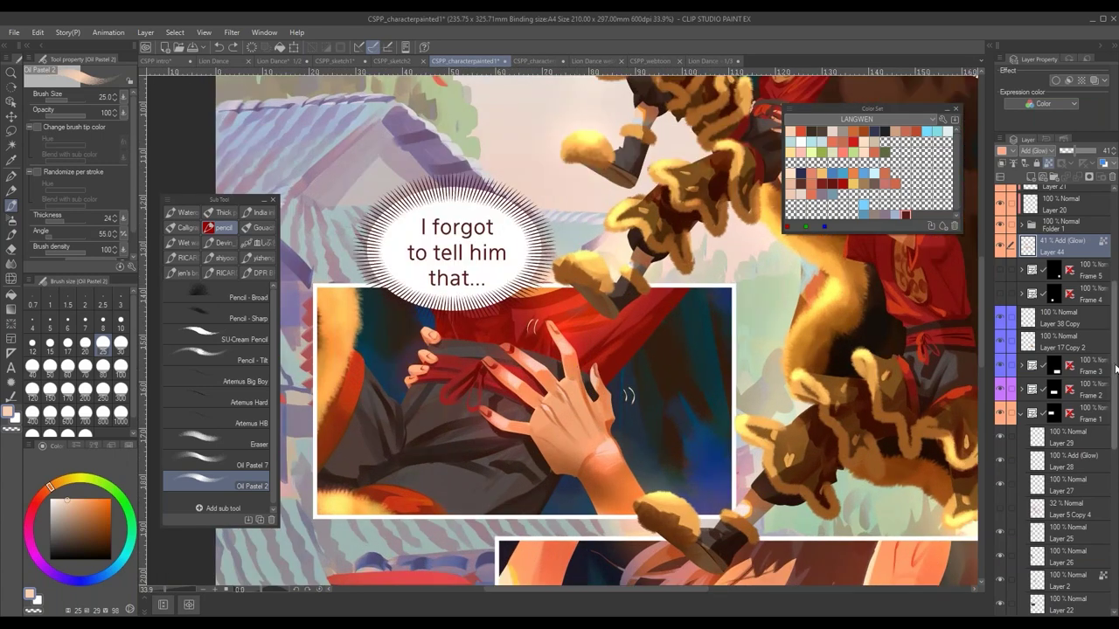
scroll(1056, 401, up, 5)
scroll(726, 410, down, 3)
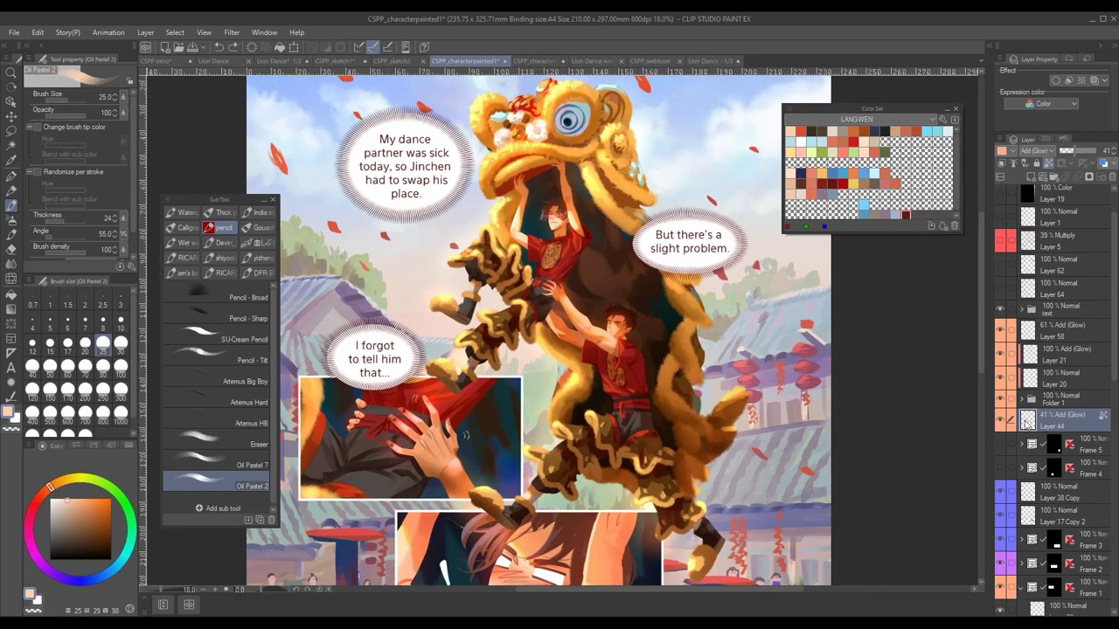
scroll(529, 515, up, 3)
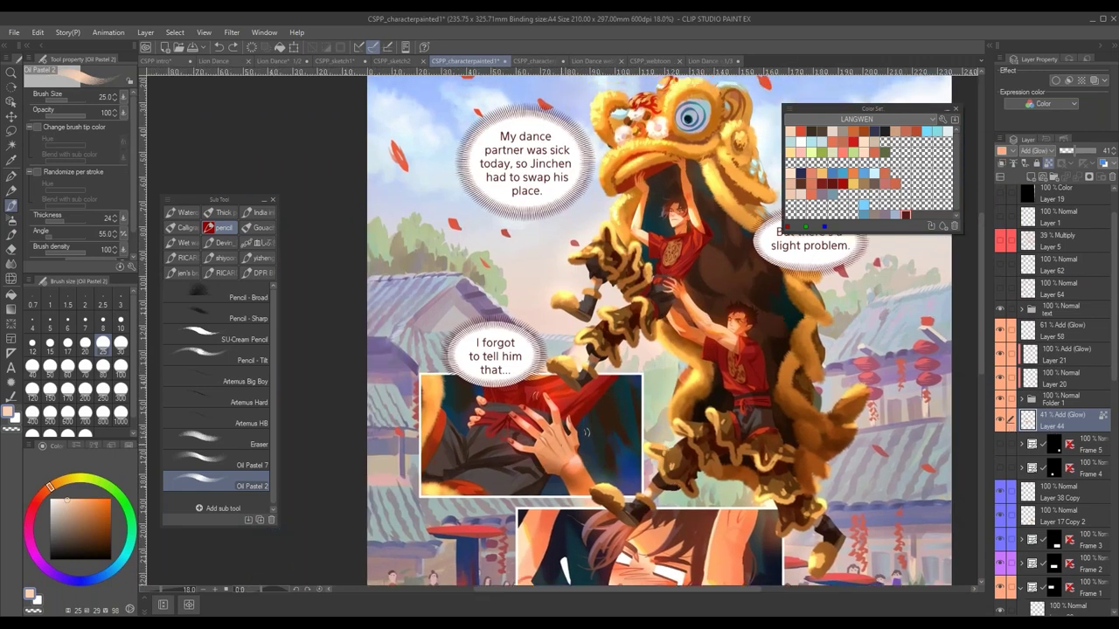
key(ctrl+z)
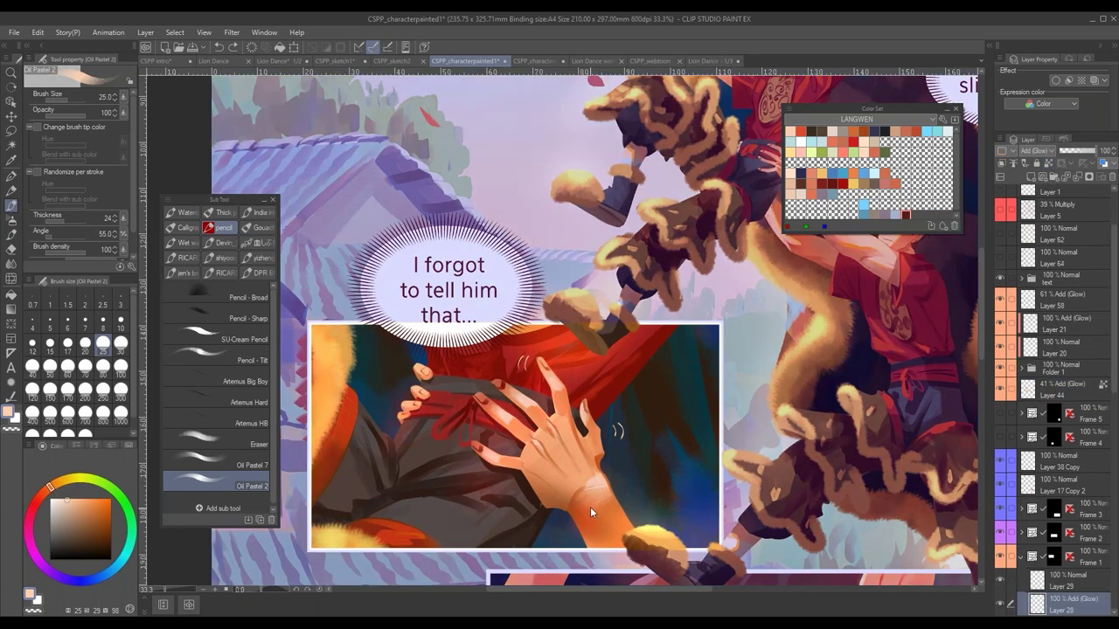
key(ctrl+y)
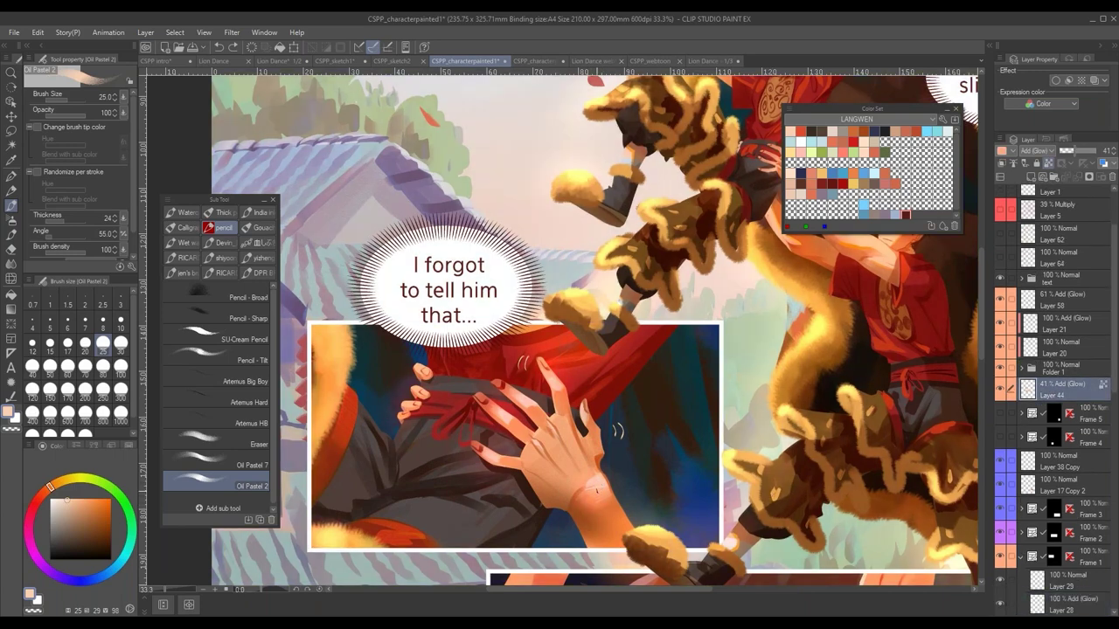
- Expand Folder 1 again and toggle Layer 2 in Frame 1 to inspect the hand panel, checking it against the whole page
click(1020, 368)
scroll(616, 502, up, 5)
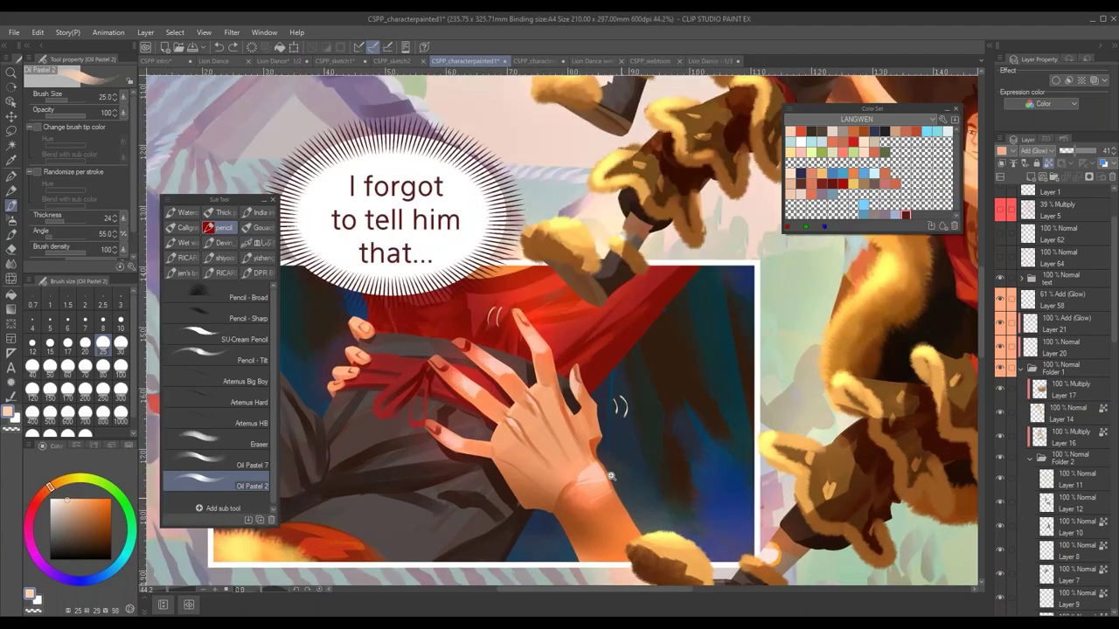
key(ctrl+z)
key(ctrl+z)
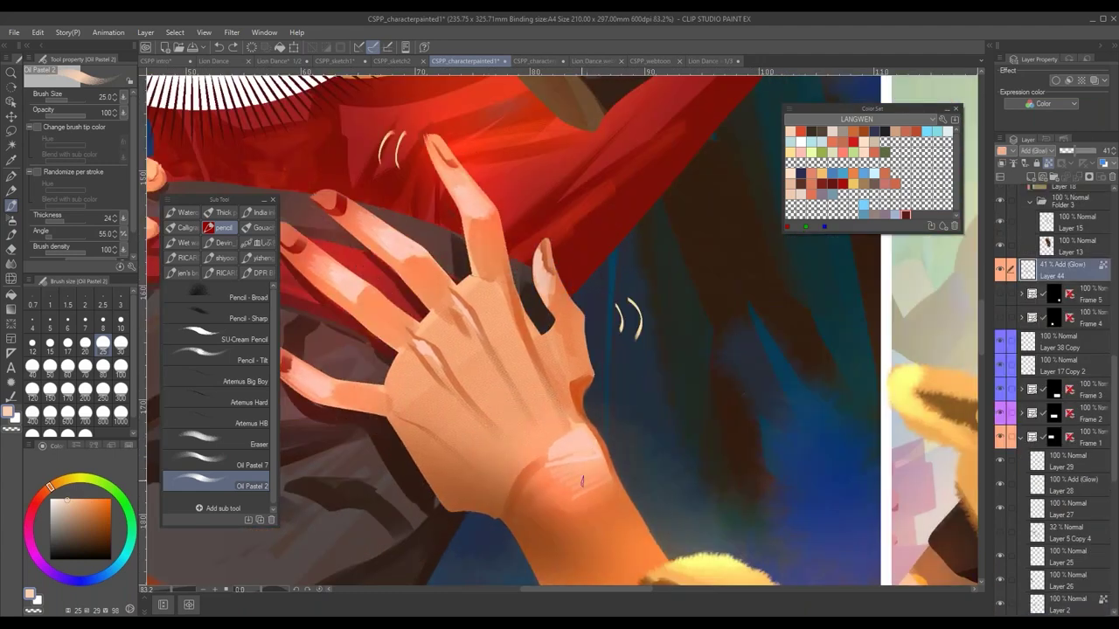
click(1001, 604)
click(1001, 607)
drag(617, 446, 740, 506)
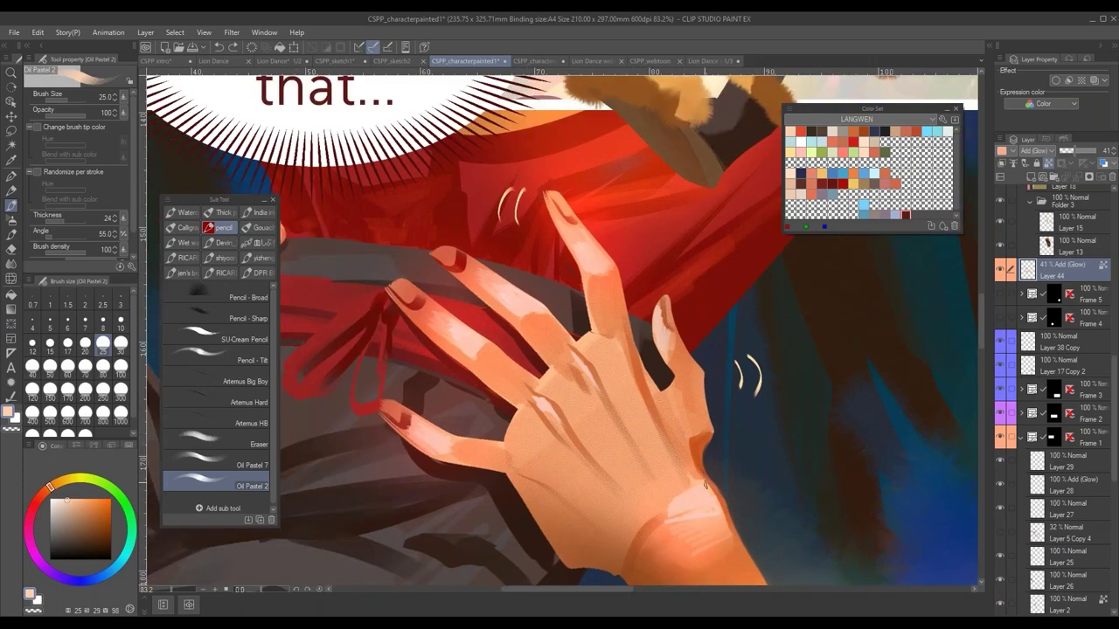
scroll(706, 483, down, 5)
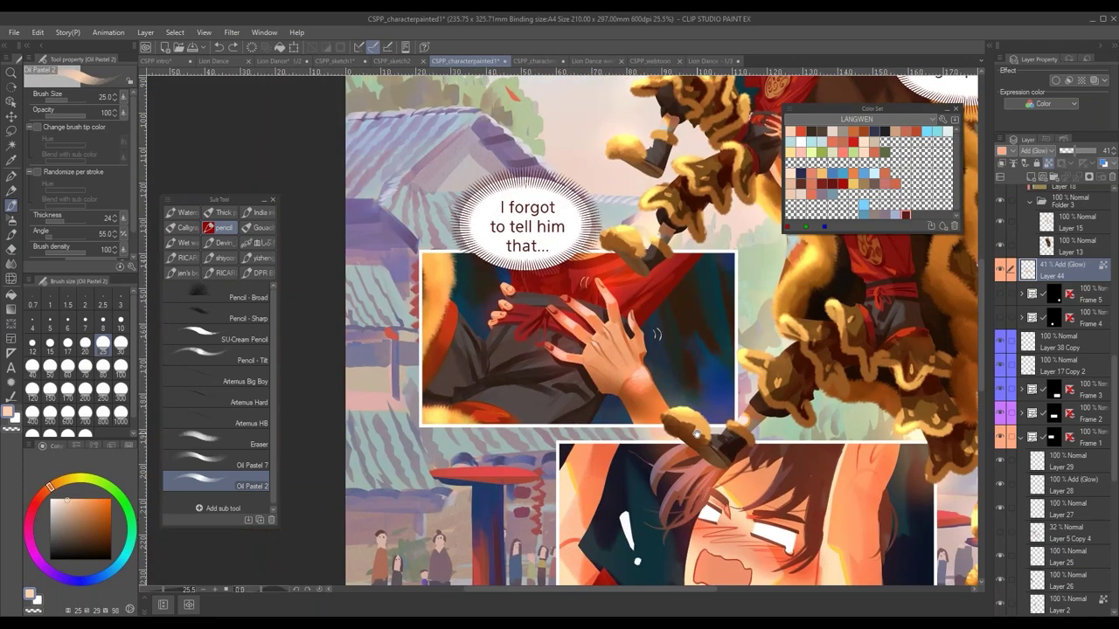
scroll(697, 431, down, 4)
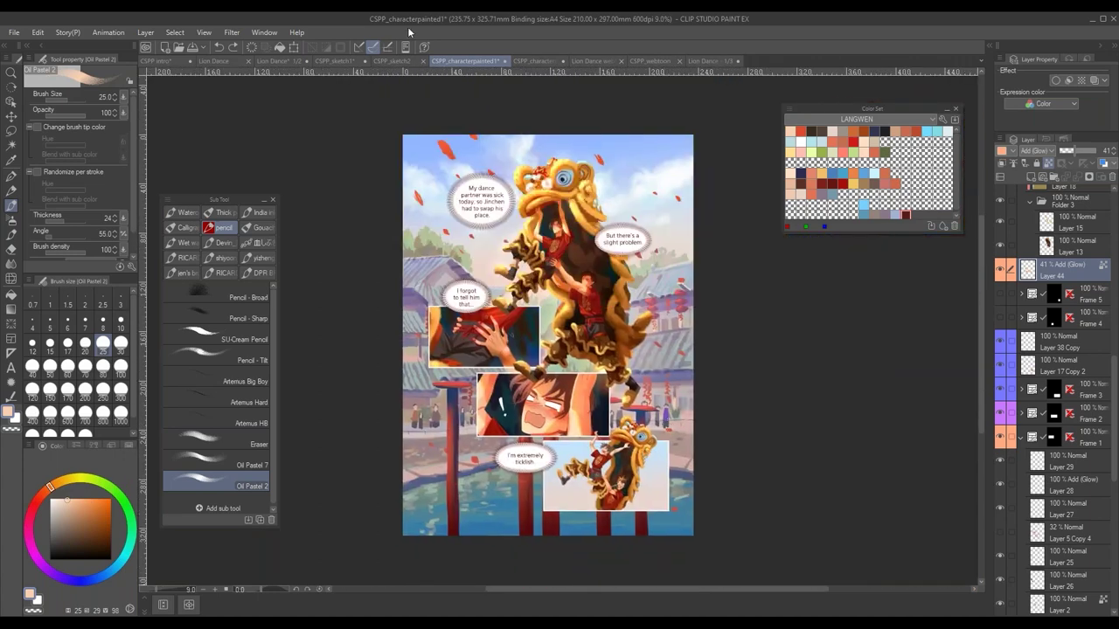
- View the second painted character page and switch to the CSPP_webtoon document
click(538, 61)
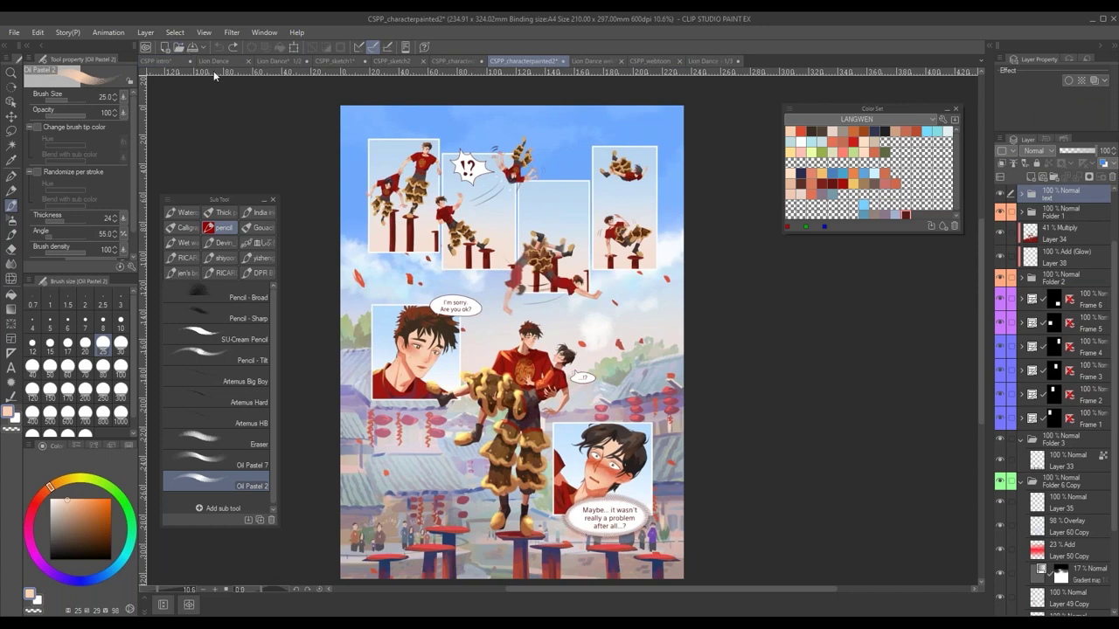
click(453, 61)
click(659, 61)
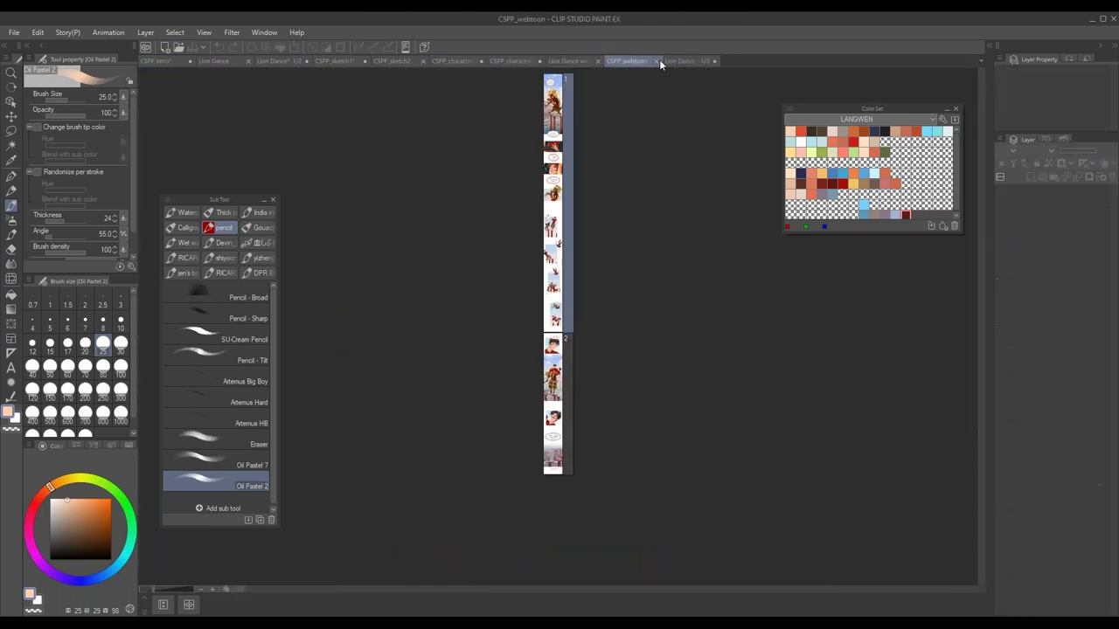
- Switch to the CSPP intro document and look over the thumbnail notes and the webtoon format example
click(176, 61)
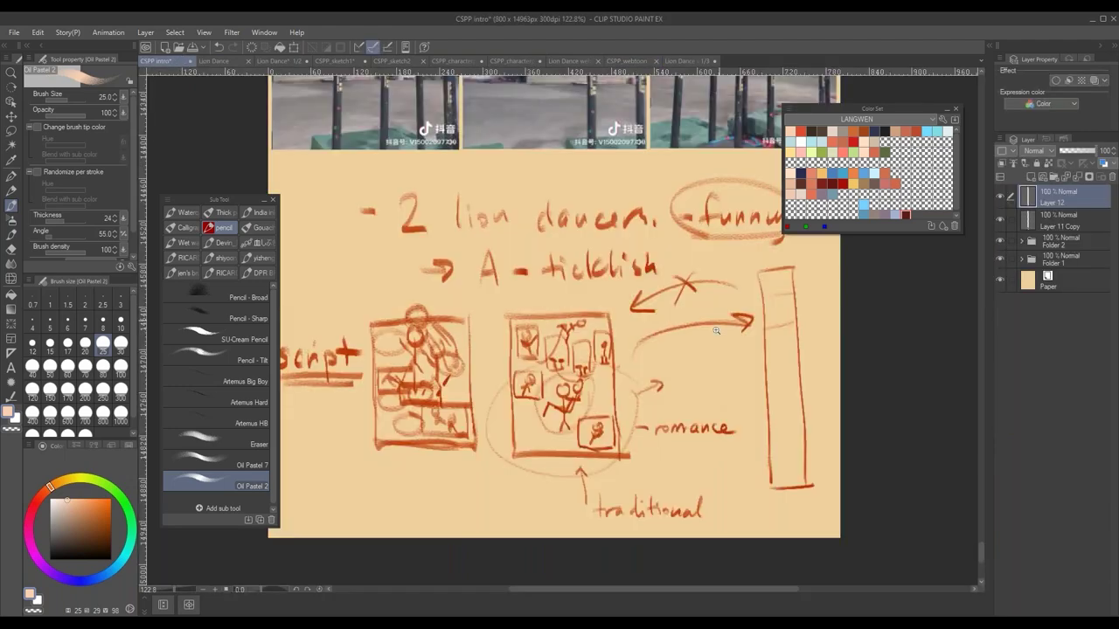
scroll(716, 329, down, 5)
drag(737, 253, 604, 472)
drag(633, 278, 591, 535)
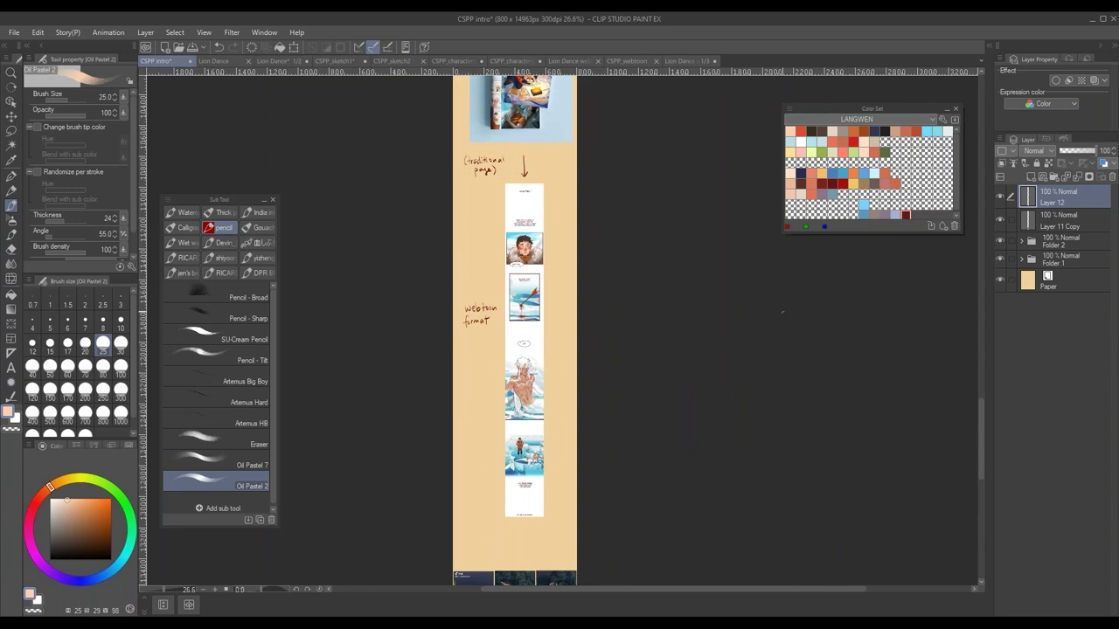
- Paste the crying cat thumbs-up image on a new layer of the title page and place it over the agenda list
key(alt+Tab)
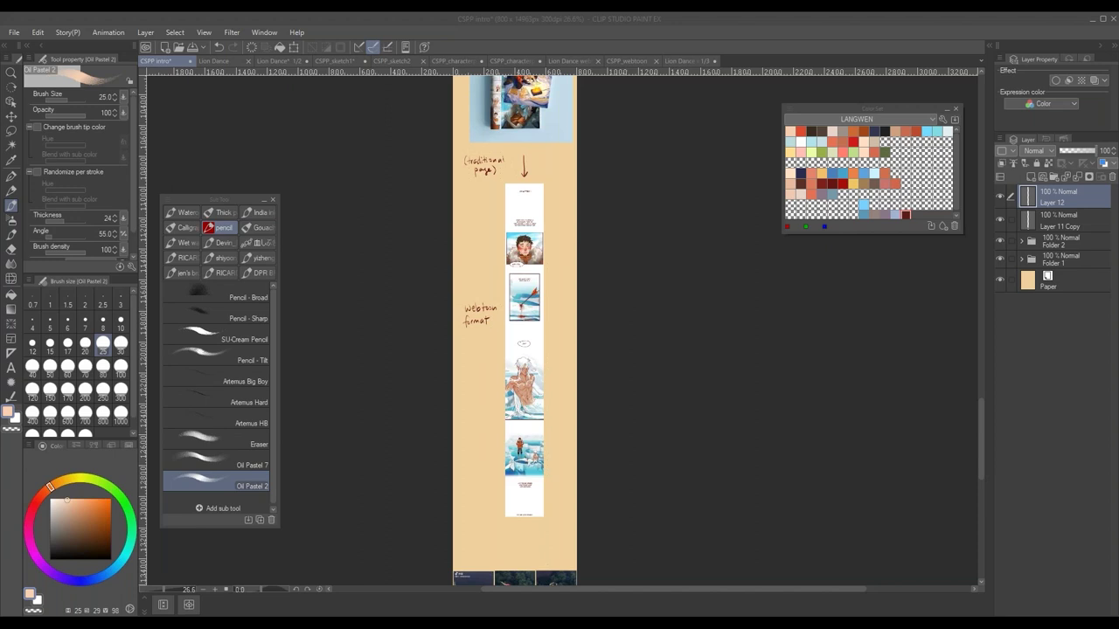
click(908, 226)
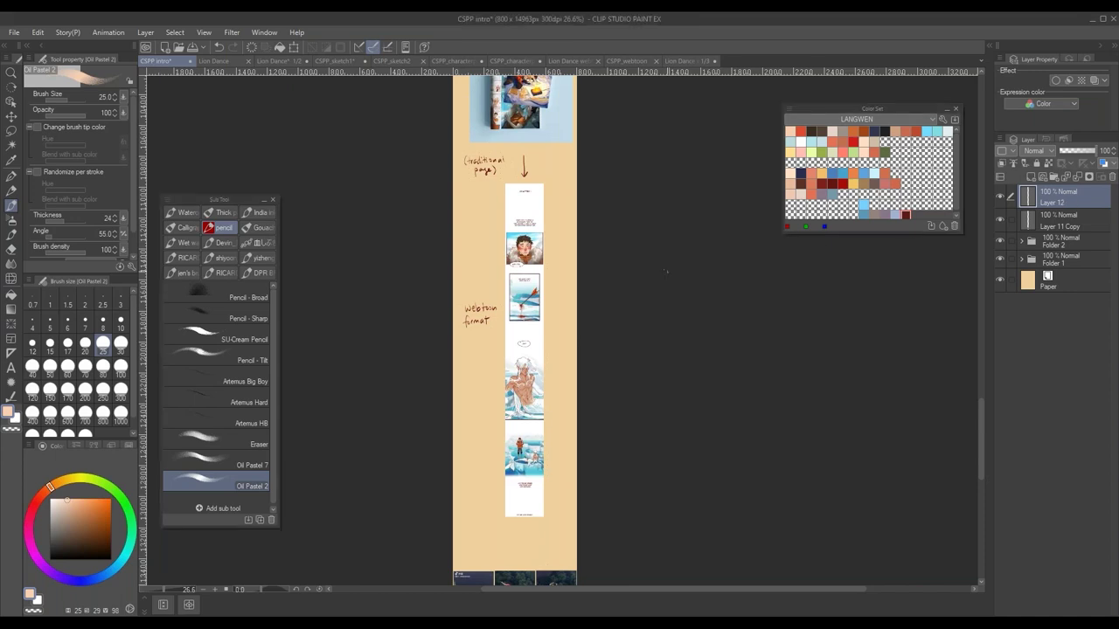
drag(978, 413, 987, 181)
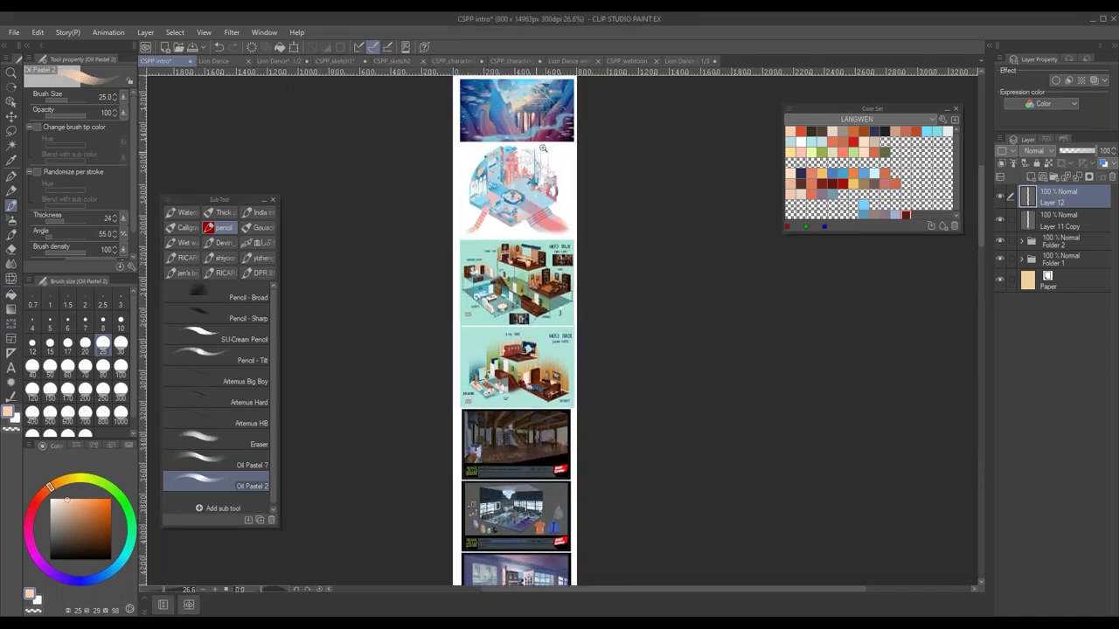
drag(539, 154, 545, 550)
drag(544, 242, 549, 517)
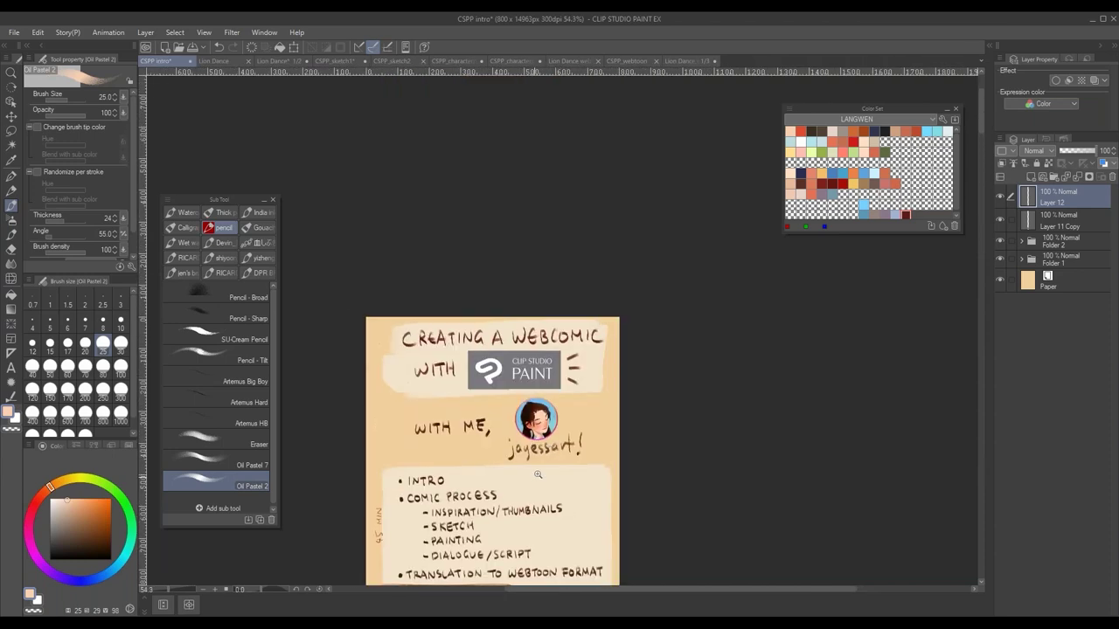
drag(537, 475, 577, 474)
drag(575, 455, 625, 290)
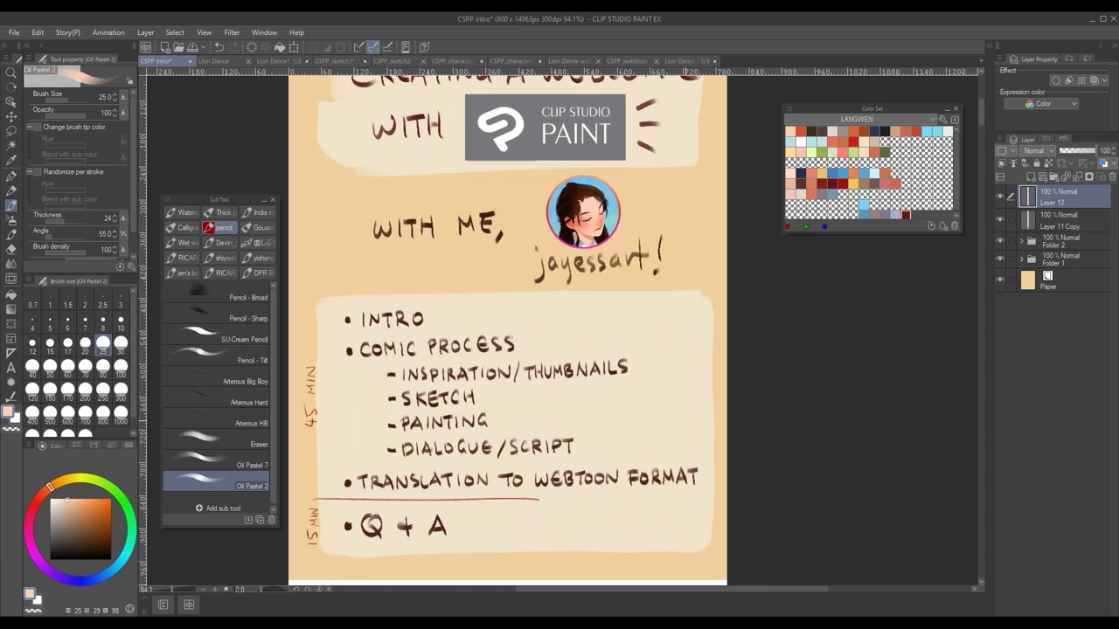
key(ctrl+v)
drag(464, 192, 644, 345)
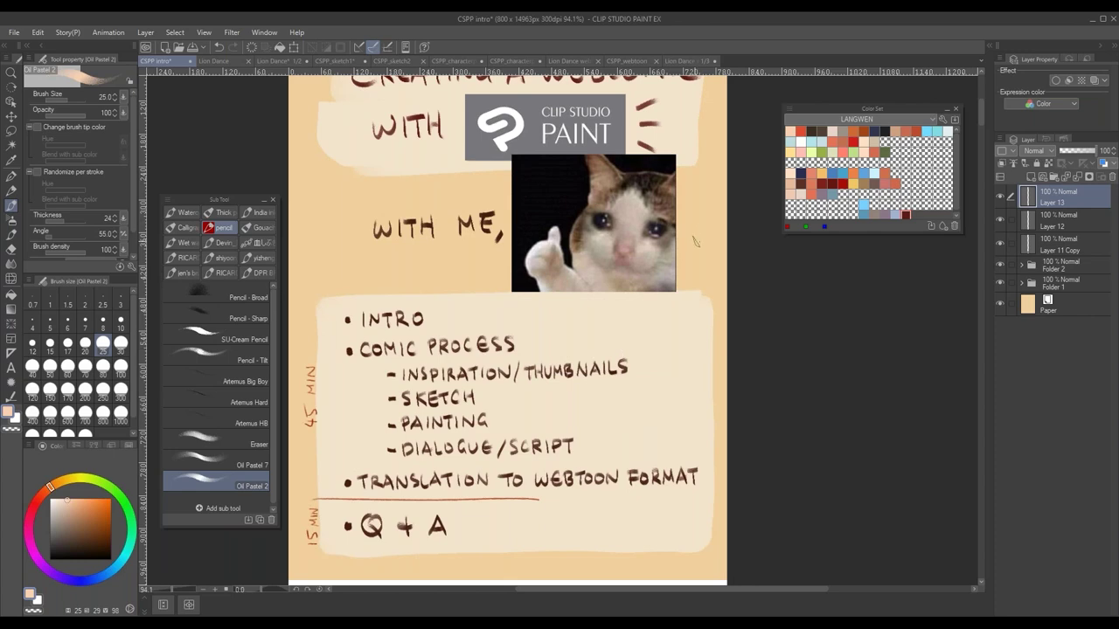
drag(699, 269, 684, 437)
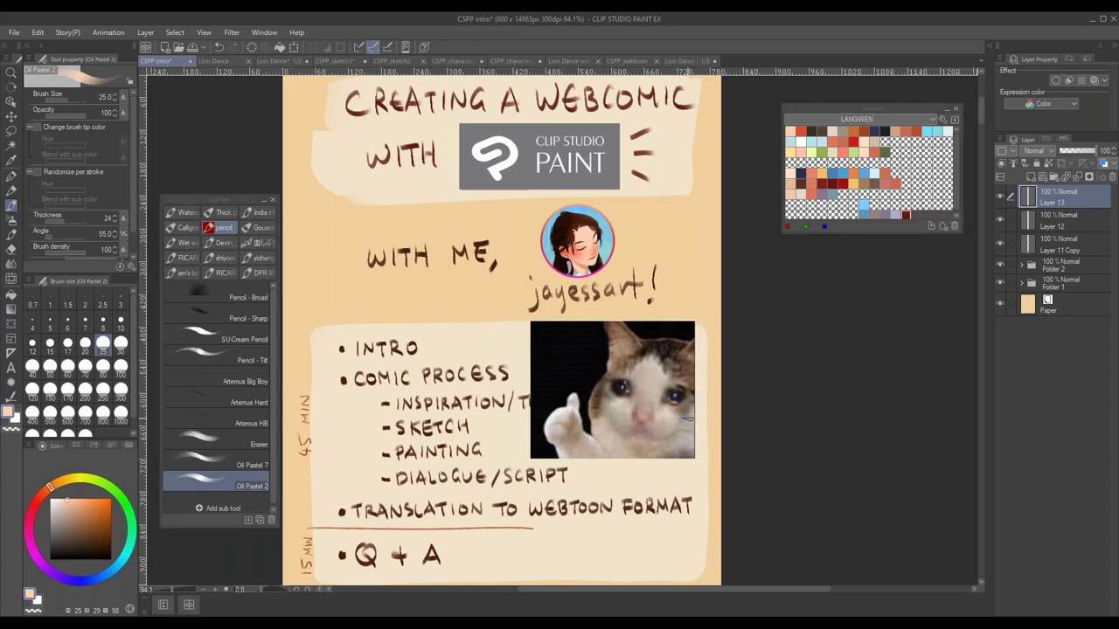
key(ctrl+s)
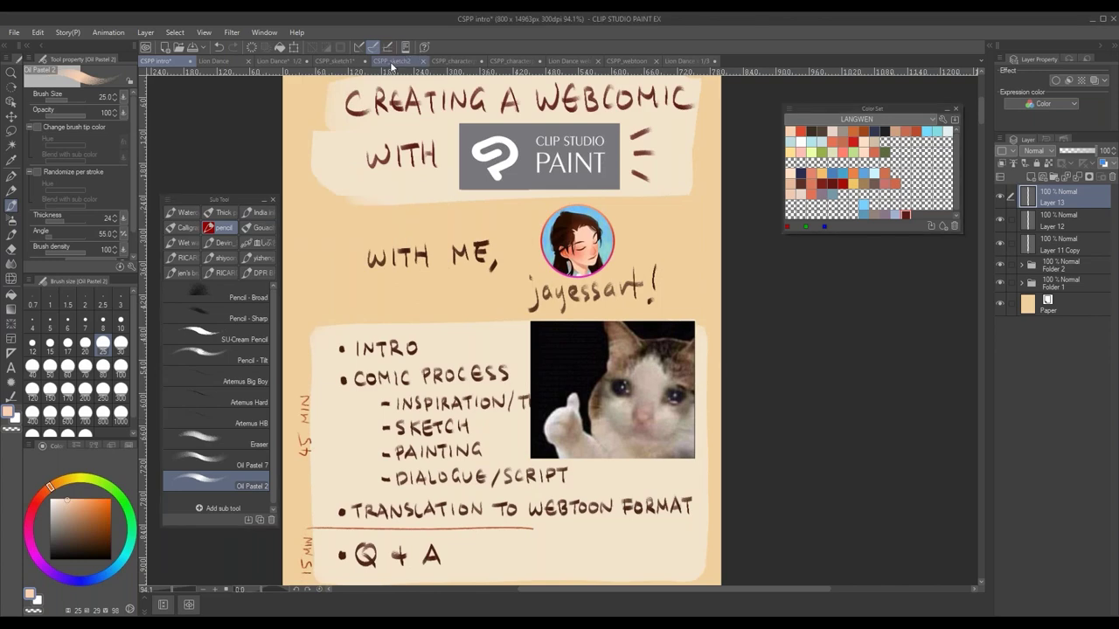
- Look through the CSPP_sketch1, Lion Dance webtoon and second painted character page documents
click(399, 62)
click(345, 63)
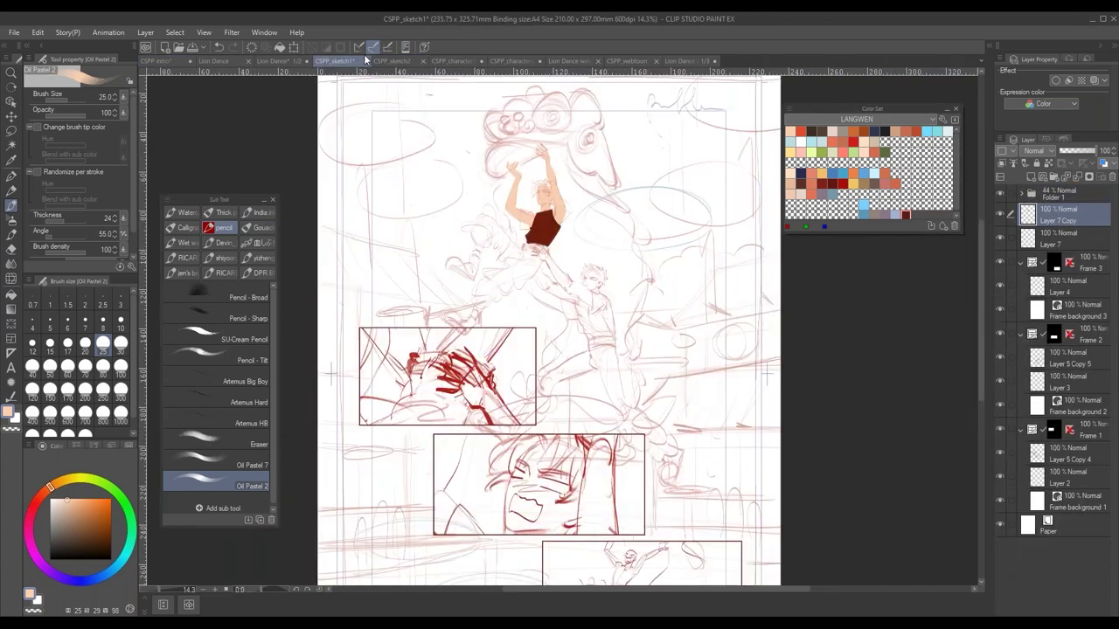
click(633, 60)
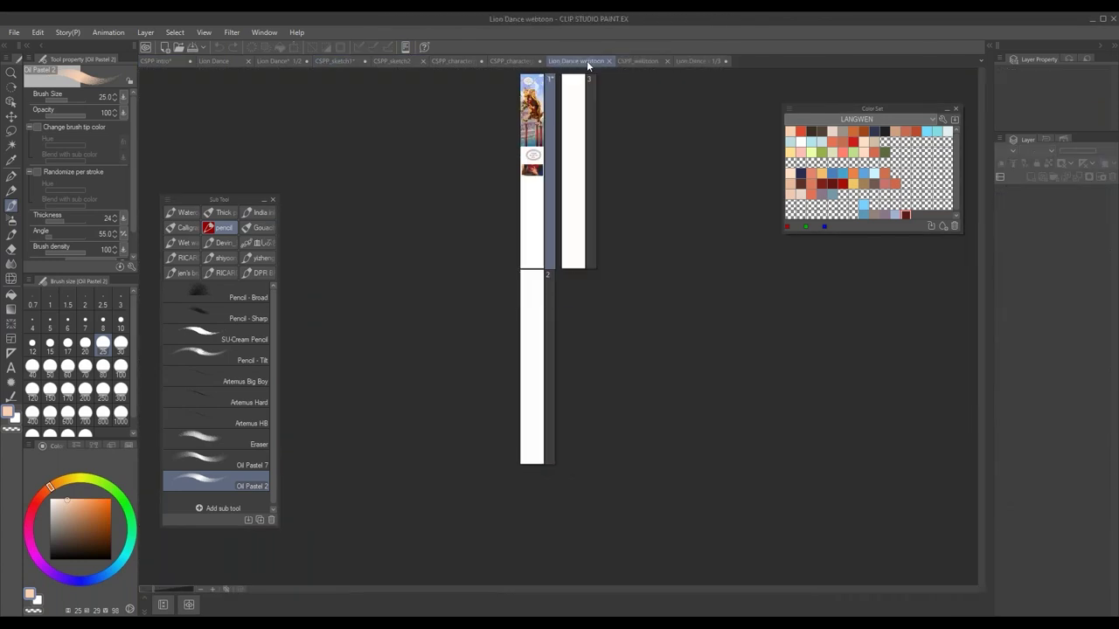
click(516, 60)
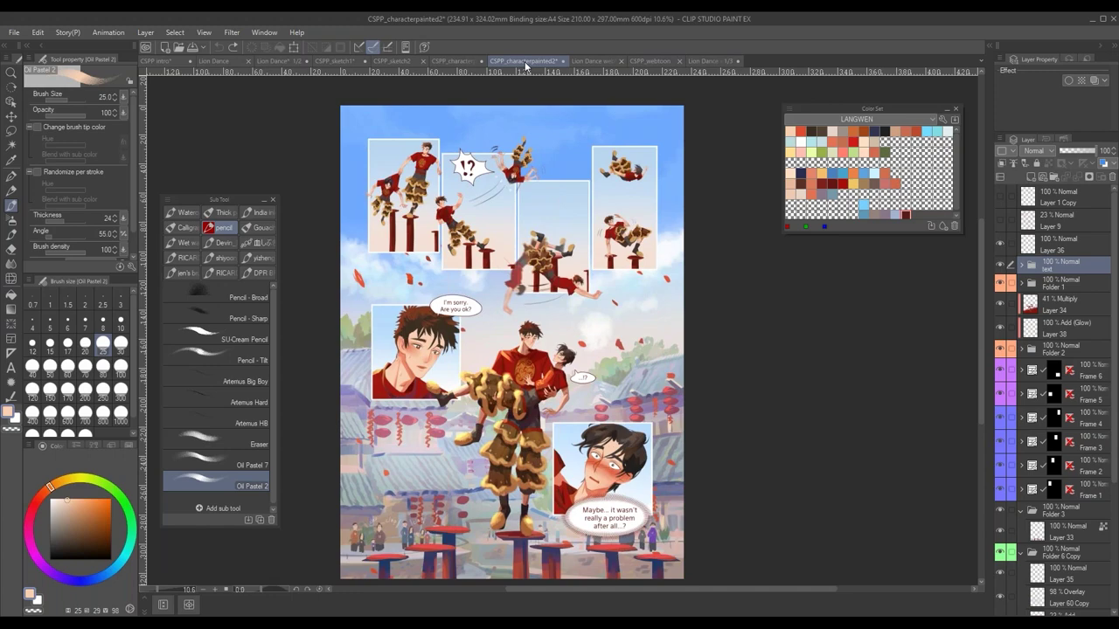
- Return to the CSPP intro document and circle the white merman "In Your Style" post in the Instagram grid in light peach
click(165, 62)
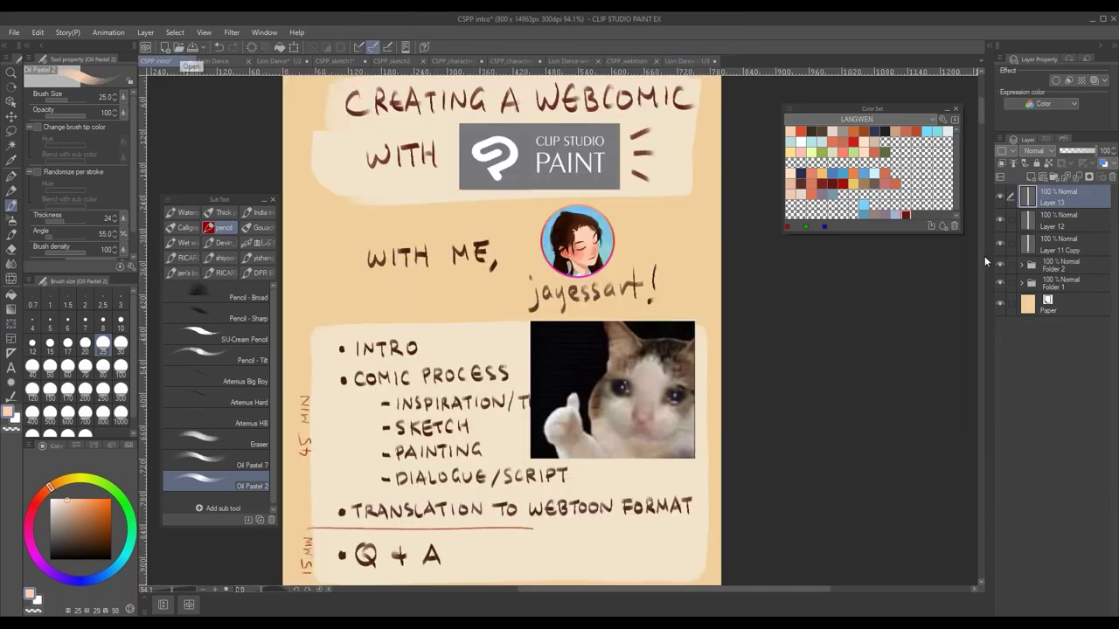
drag(980, 111, 969, 278)
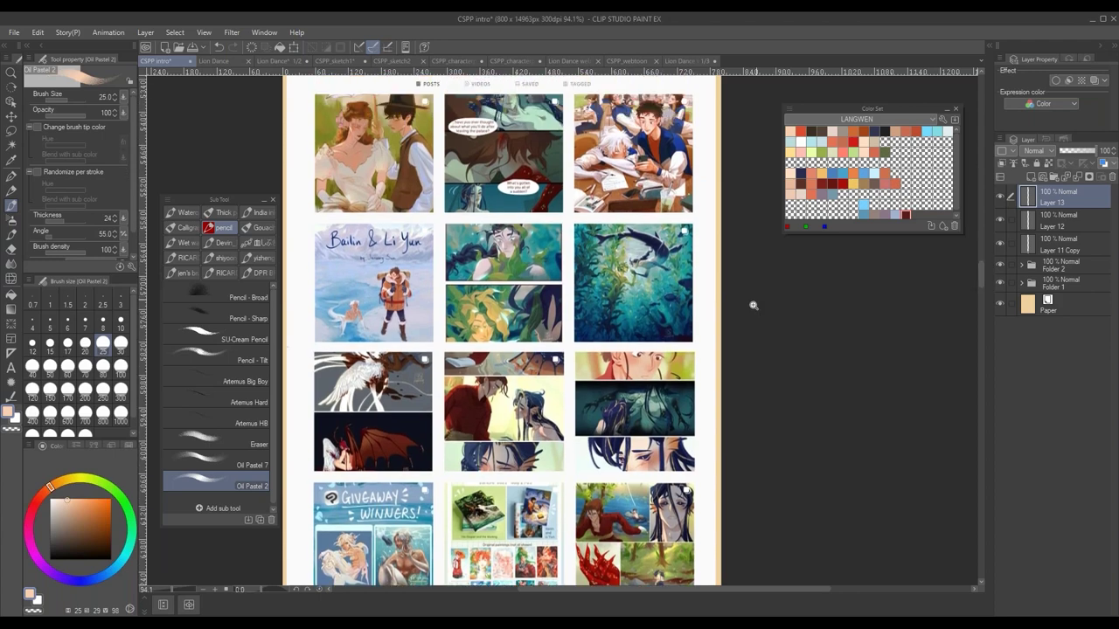
scroll(749, 354, down, 2)
scroll(709, 302, up, 2)
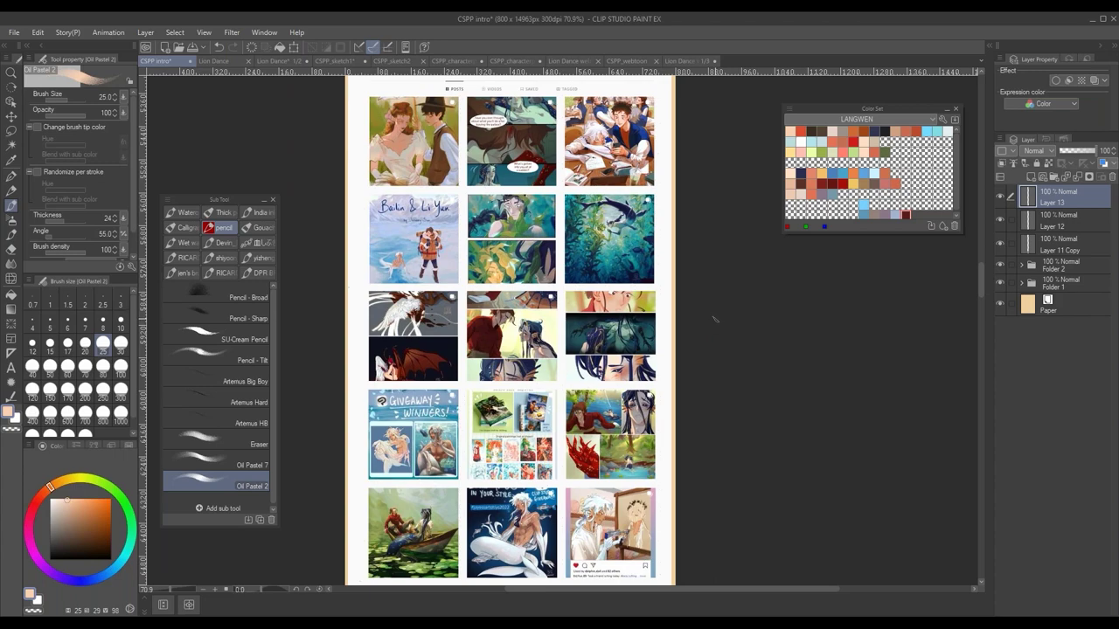
scroll(690, 288, up, 4)
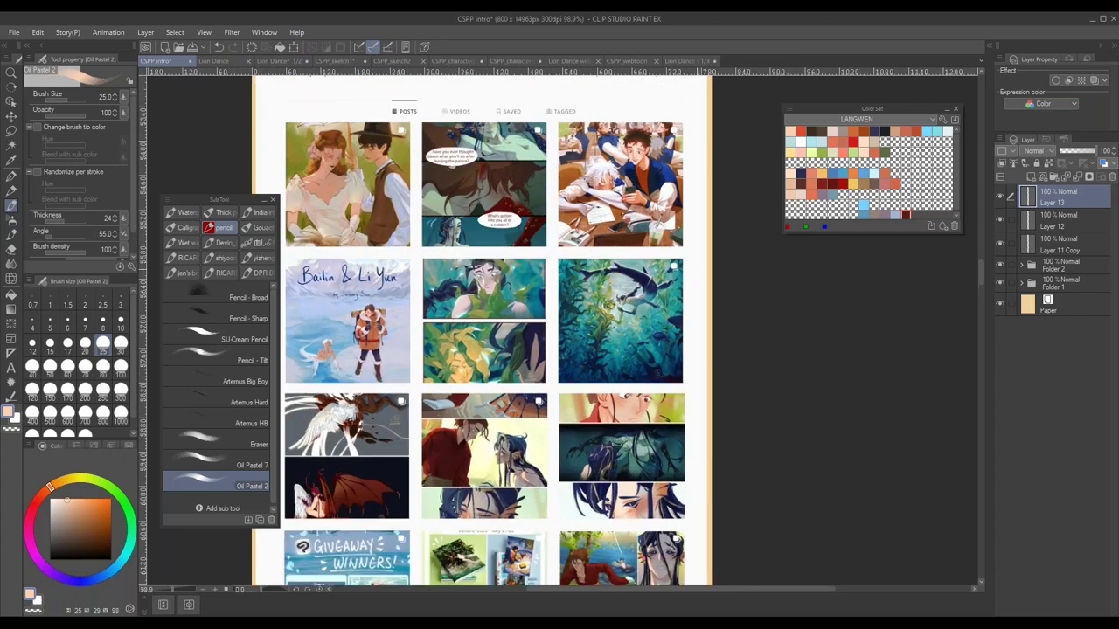
drag(697, 354, 728, 310)
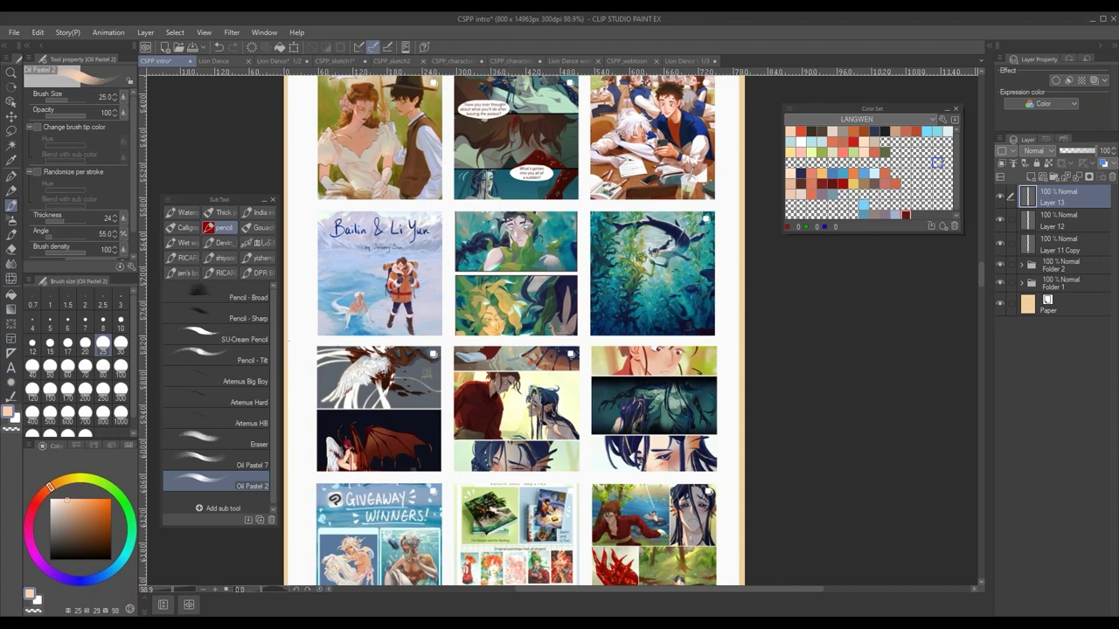
drag(980, 270, 982, 280)
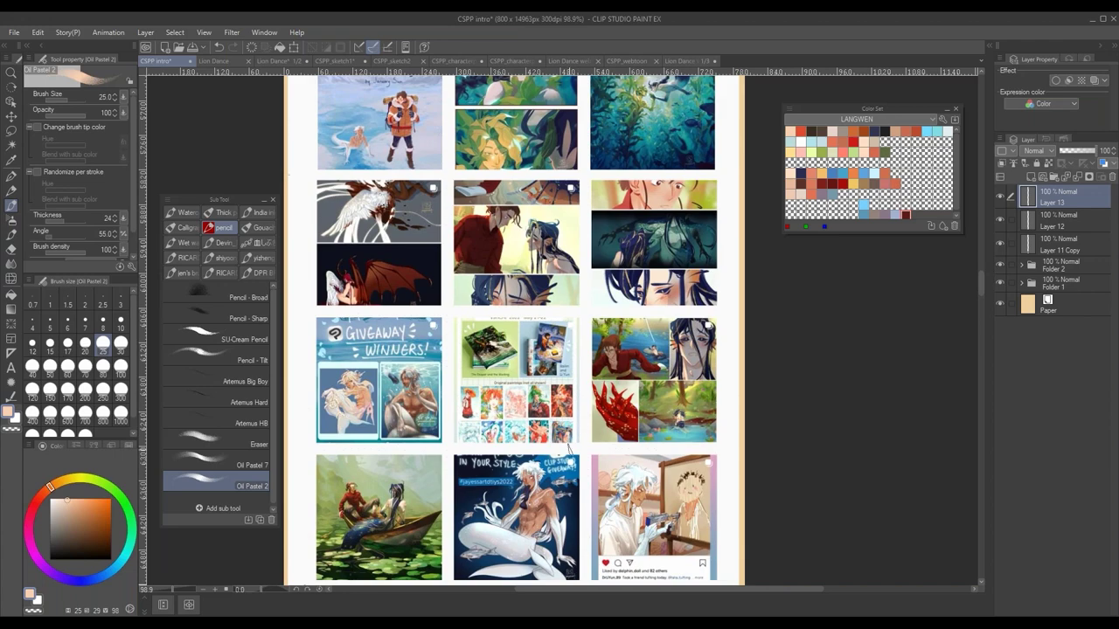
mouse_move(568, 447)
mouse_down()
mouse_move(467, 484)
mouse_move(475, 545)
mouse_move(522, 439)
mouse_up()
- Circle the underwater kelp forest post and the classroom post in the Instagram grid with light peach strokes
drag(979, 284, 980, 282)
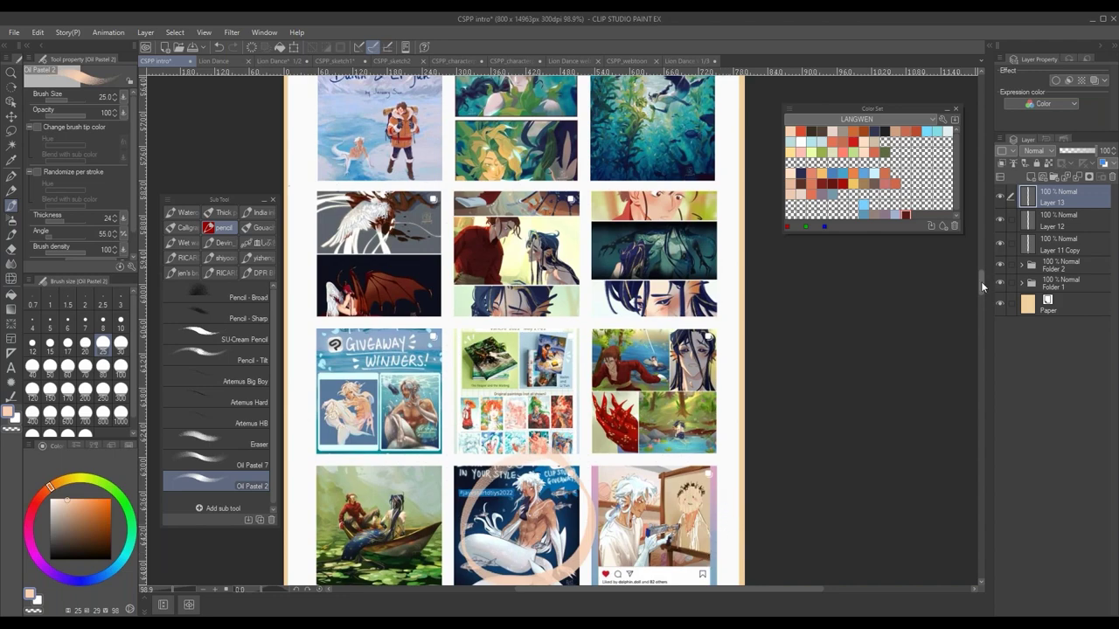
mouse_move(980, 282)
mouse_down()
mouse_move(981, 266)
mouse_move(976, 280)
mouse_up()
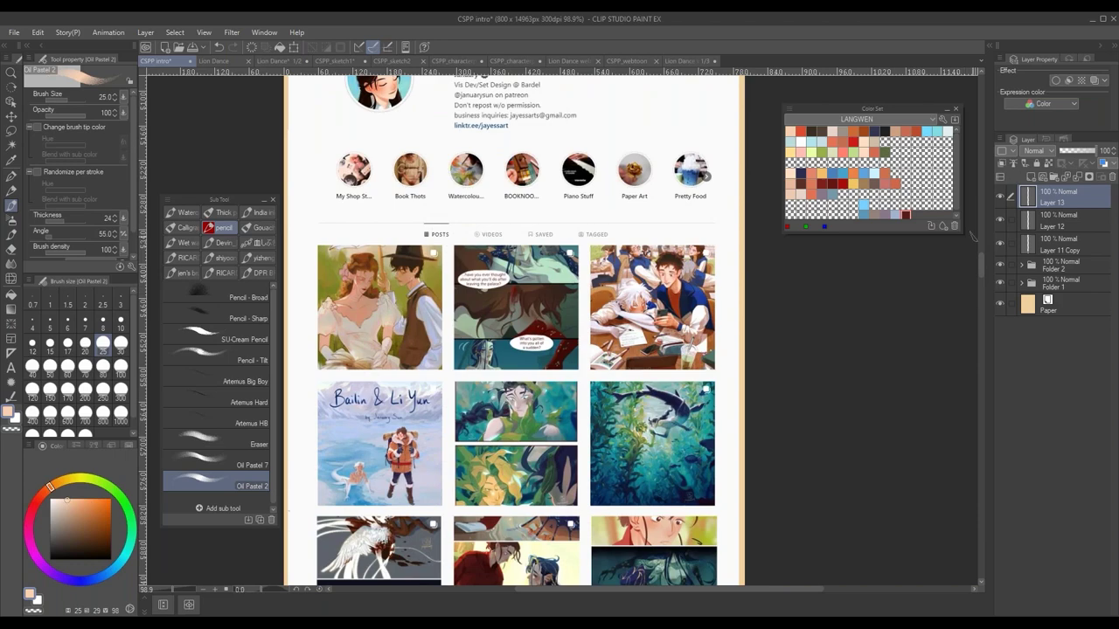
mouse_move(980, 266)
mouse_down()
mouse_move(977, 275)
mouse_move(980, 265)
mouse_up()
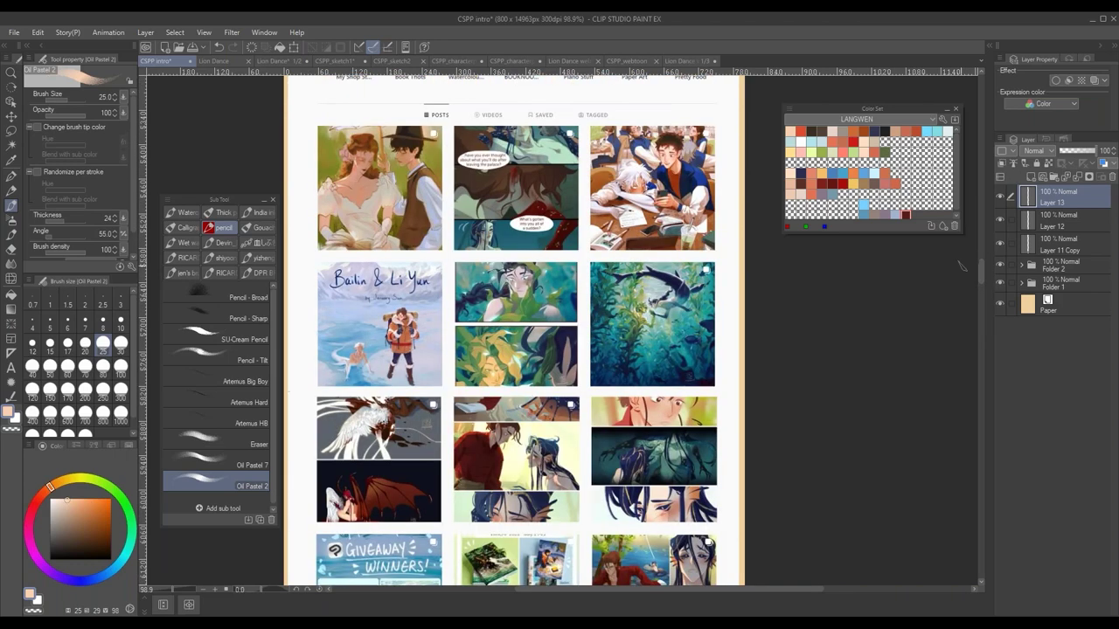
mouse_move(582, 302)
mouse_down()
mouse_move(718, 353)
mouse_move(712, 371)
mouse_up()
mouse_move(646, 256)
mouse_down()
mouse_move(623, 118)
mouse_move(690, 255)
mouse_up()
drag(606, 155, 577, 243)
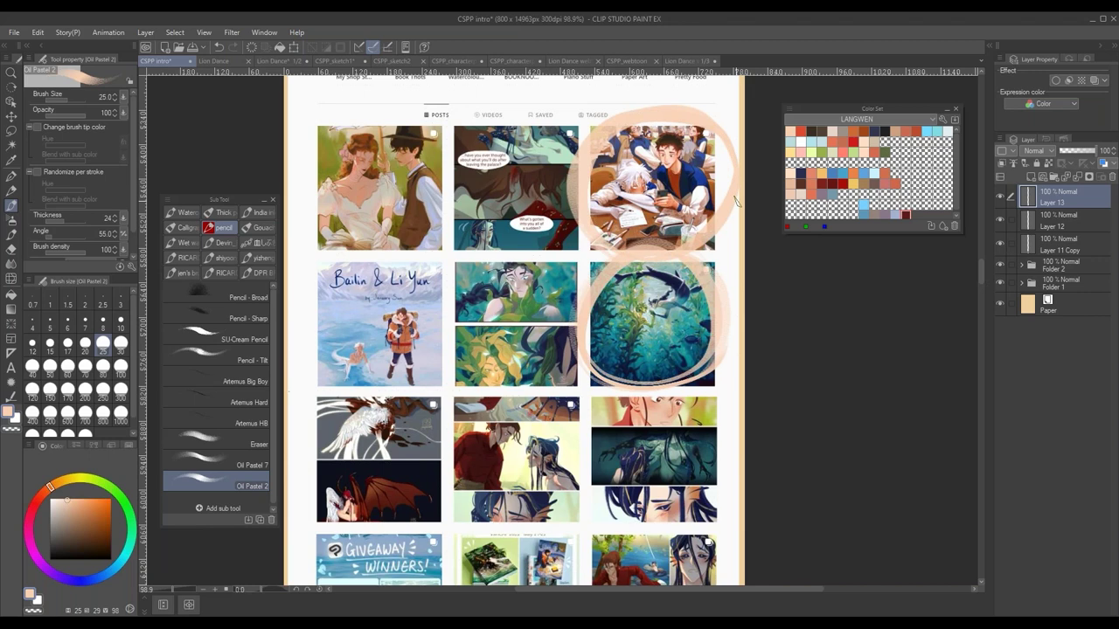
- Look over the Instagram profile header, the post grid and the Webtoon series episode listings
scroll(974, 228, up, 4)
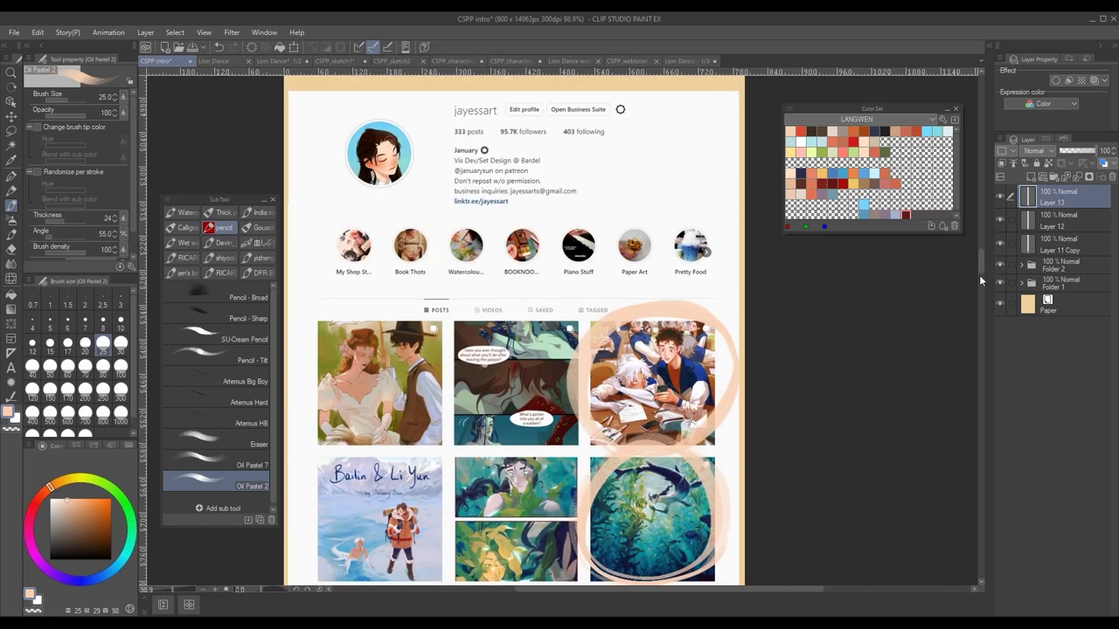
scroll(979, 259, down, 5)
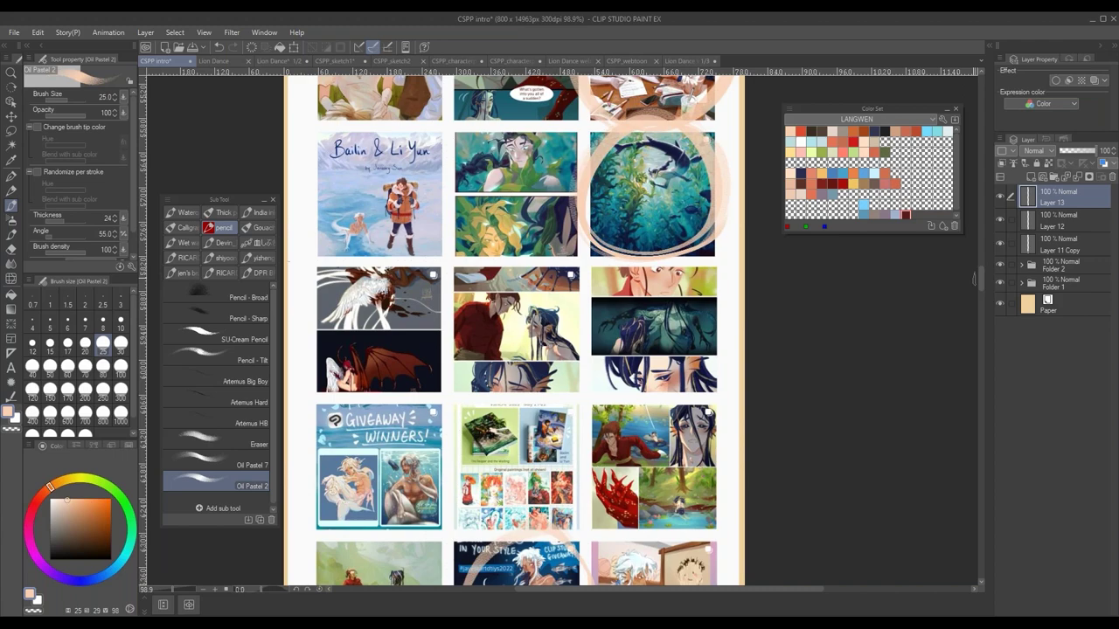
scroll(980, 277, down, 3)
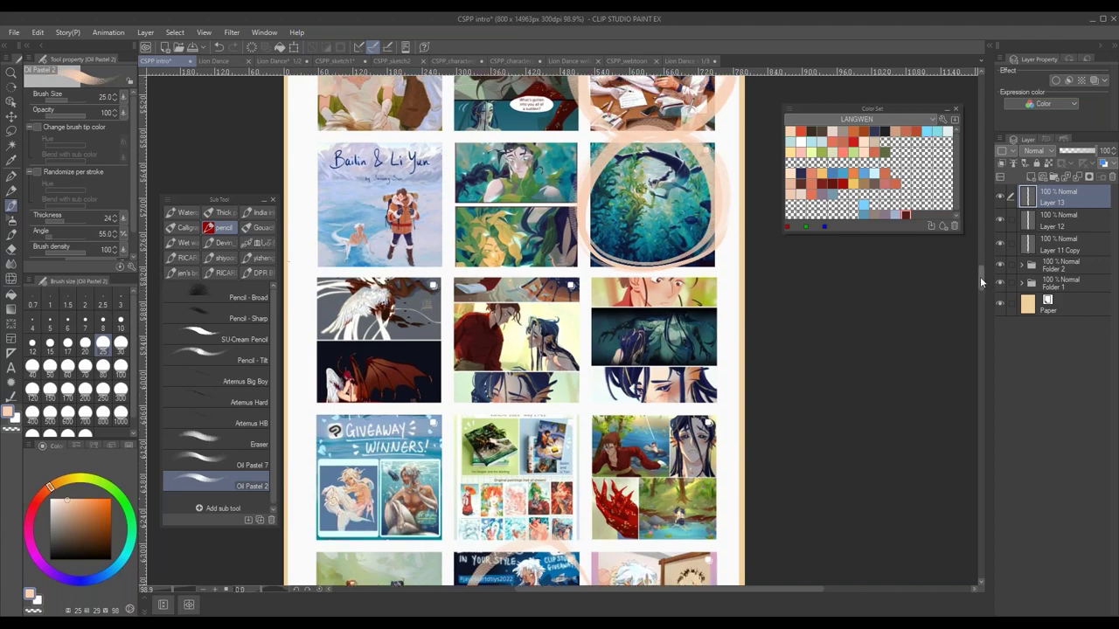
drag(979, 276, 978, 331)
scroll(979, 332, down, 5)
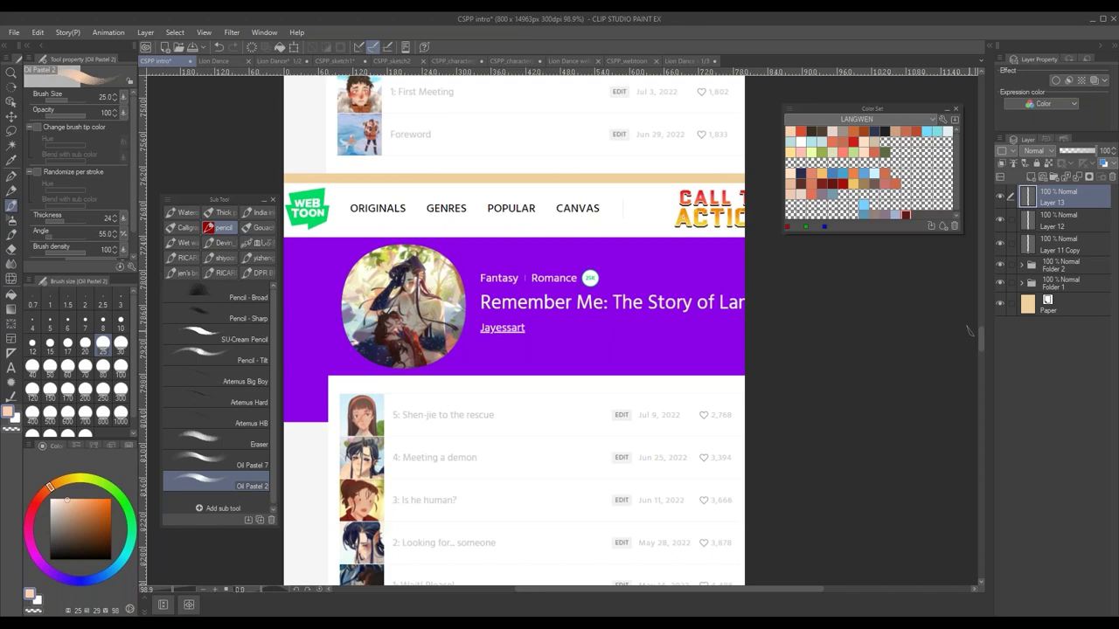
- Set the Oil Pastel 2 brush to size 10 in dark brown and outline the two page thumbnails in the lion dance notes
drag(980, 333, 950, 546)
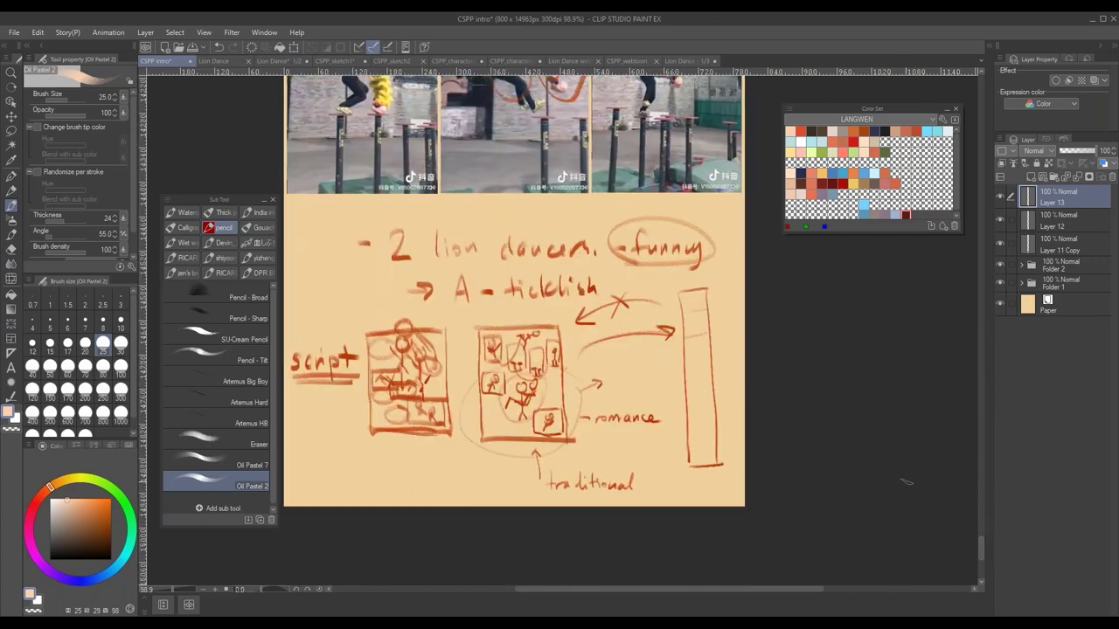
drag(495, 529, 582, 558)
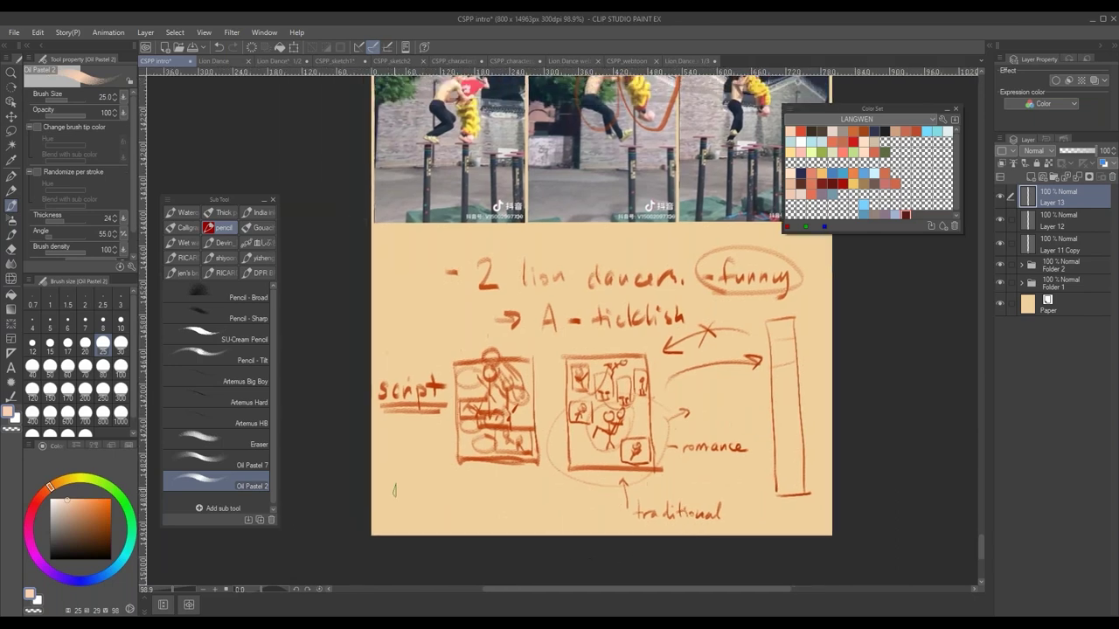
click(120, 345)
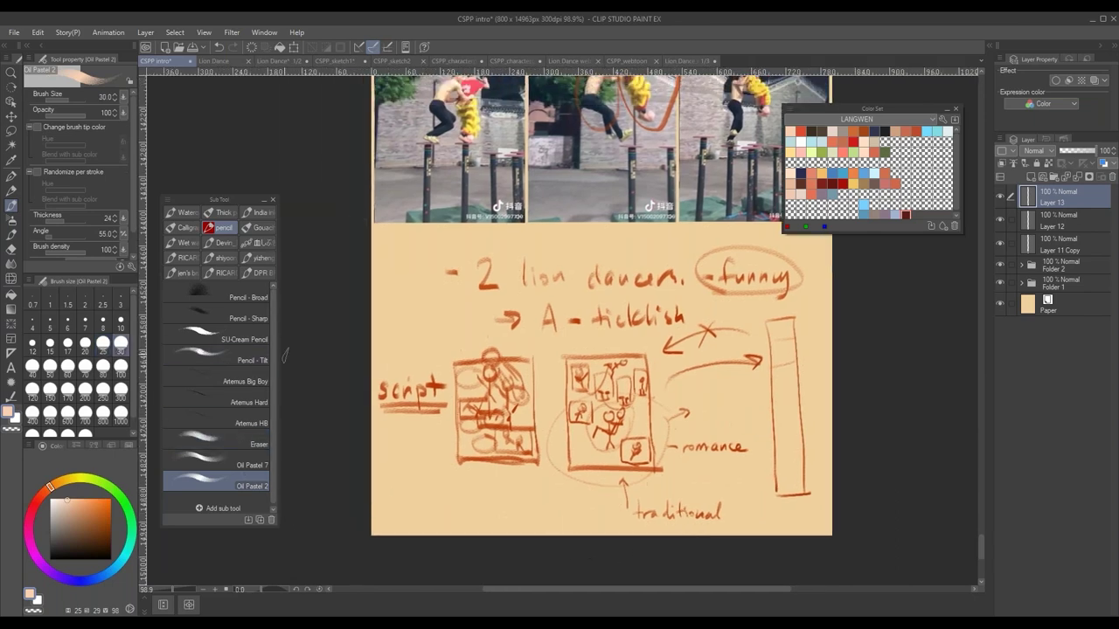
click(120, 322)
key(x)
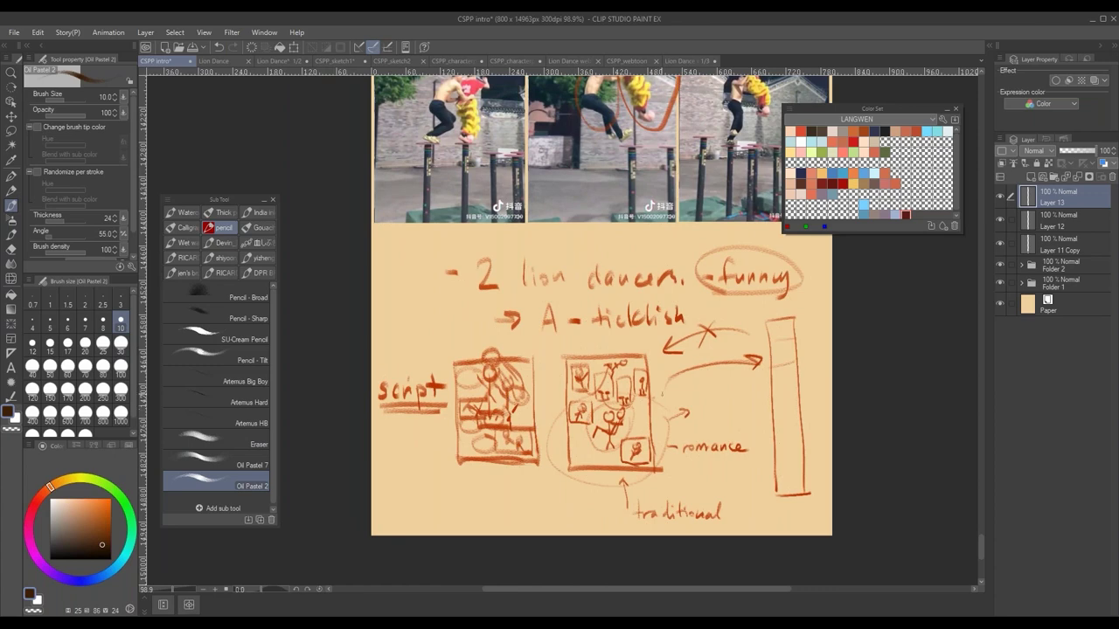
mouse_move(661, 478)
mouse_down()
mouse_move(601, 482)
mouse_move(431, 345)
mouse_move(656, 350)
mouse_move(657, 479)
mouse_up()
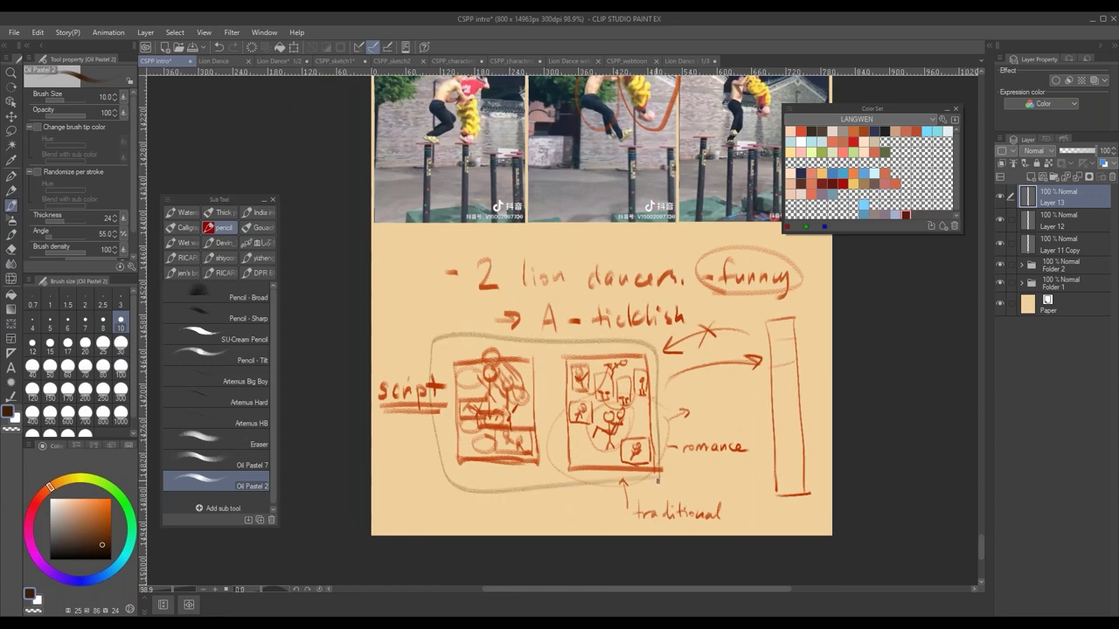
- Draw dark arrows between the page thumbnails and the tall webtoon strip, one pointing to the strip and one pointing both ways
mouse_move(673, 404)
mouse_down()
mouse_move(762, 398)
mouse_move(755, 408)
mouse_up()
drag(761, 364, 683, 376)
mouse_move(692, 360)
mouse_down()
mouse_move(673, 378)
mouse_move(691, 384)
mouse_up()
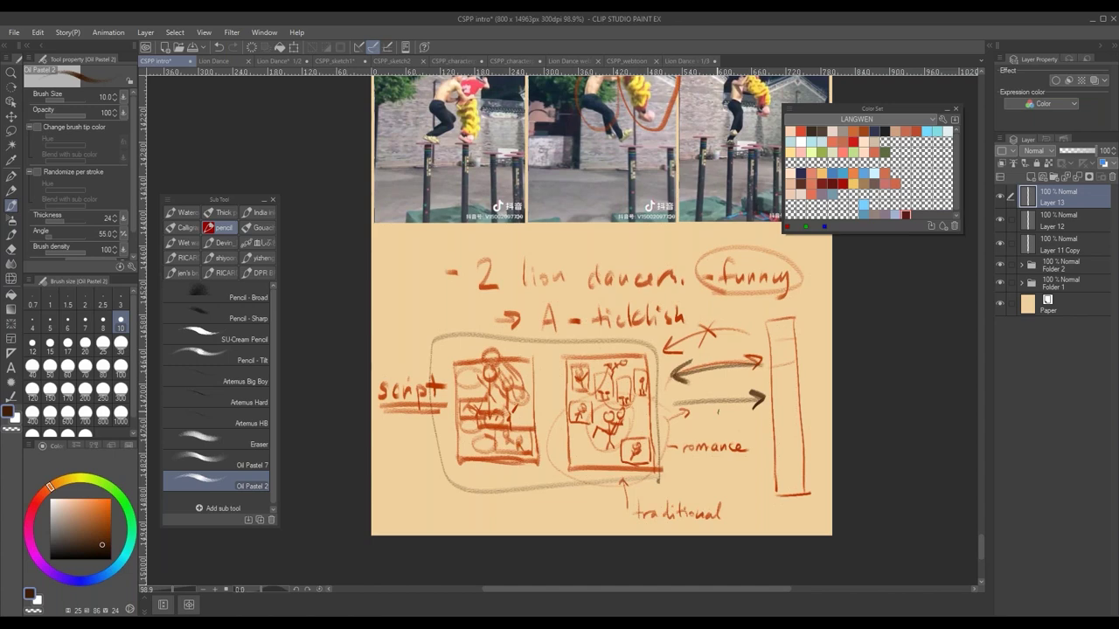
- Mark panels at the top of the webtoon strip, hatch its lower part and draw a curved arrow back to the page thumbnail
mouse_move(769, 322)
mouse_down()
mouse_move(797, 347)
mouse_move(802, 394)
mouse_move(773, 429)
mouse_up()
mouse_move(801, 418)
mouse_down()
mouse_move(773, 423)
mouse_move(771, 460)
mouse_move(795, 464)
mouse_move(793, 493)
mouse_up()
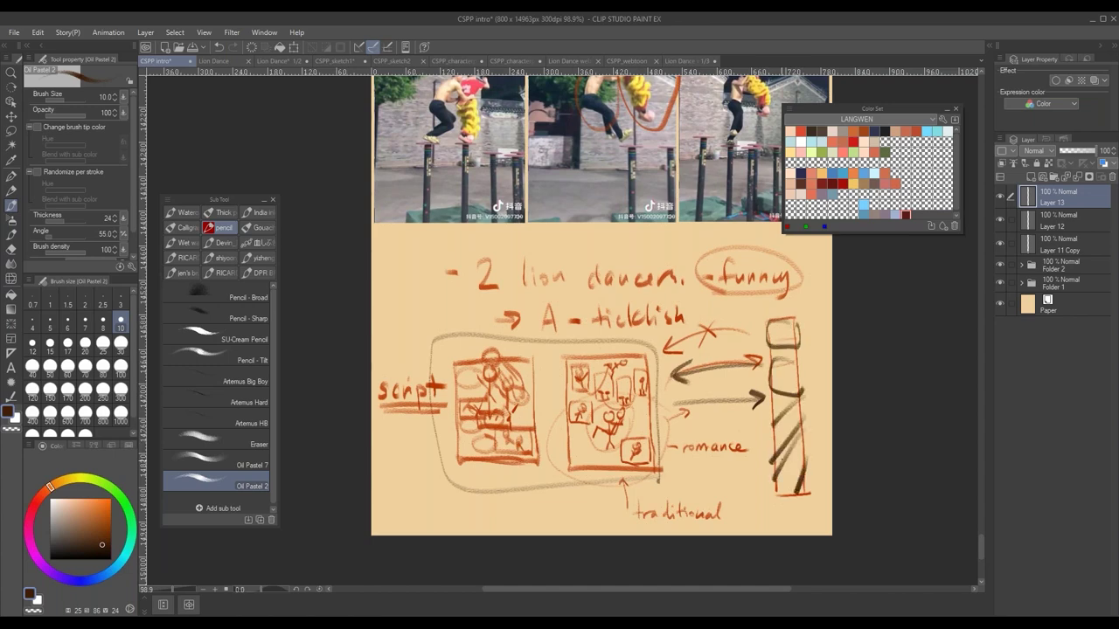
mouse_move(780, 435)
mouse_down()
mouse_move(751, 472)
mouse_move(654, 486)
mouse_move(642, 470)
mouse_move(654, 474)
mouse_up()
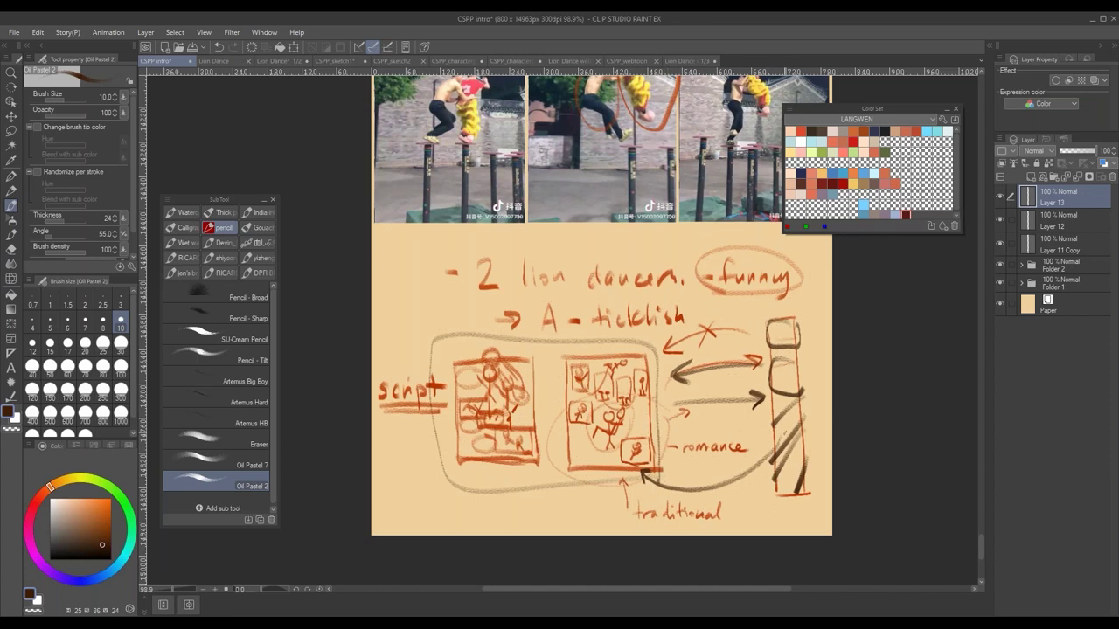
- Thicken the hatching and box in the upper panels of the tall webtoon strip with dark brown strokes
drag(776, 428, 779, 500)
mouse_move(769, 363)
mouse_down()
mouse_move(803, 362)
mouse_move(788, 395)
mouse_move(800, 393)
mouse_up()
drag(797, 361, 799, 397)
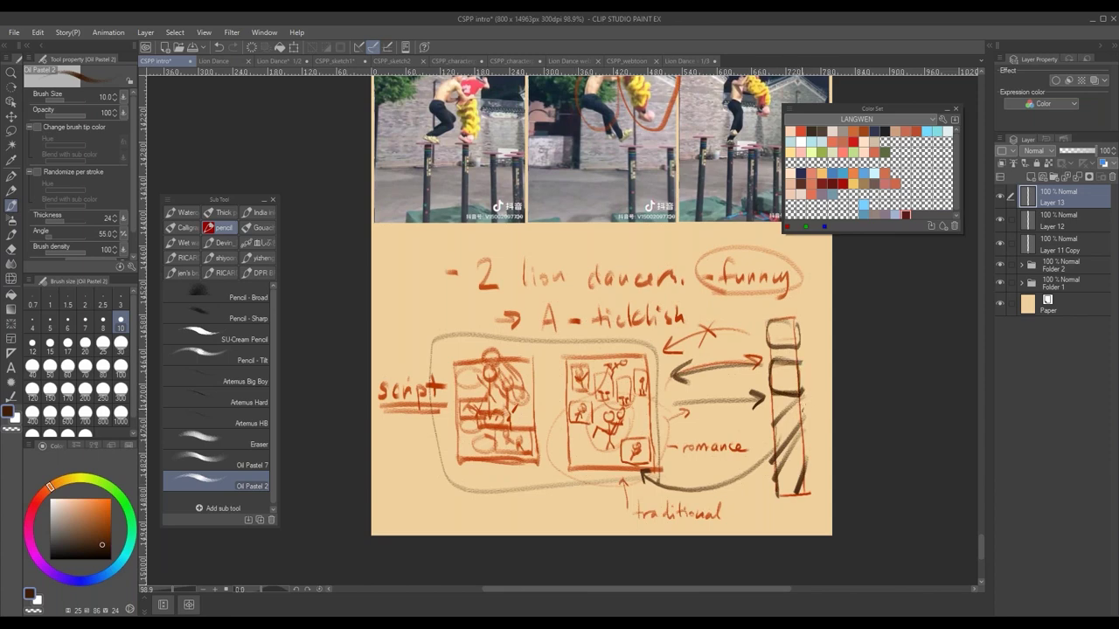
drag(774, 432, 801, 402)
drag(775, 462, 802, 421)
drag(769, 321, 799, 353)
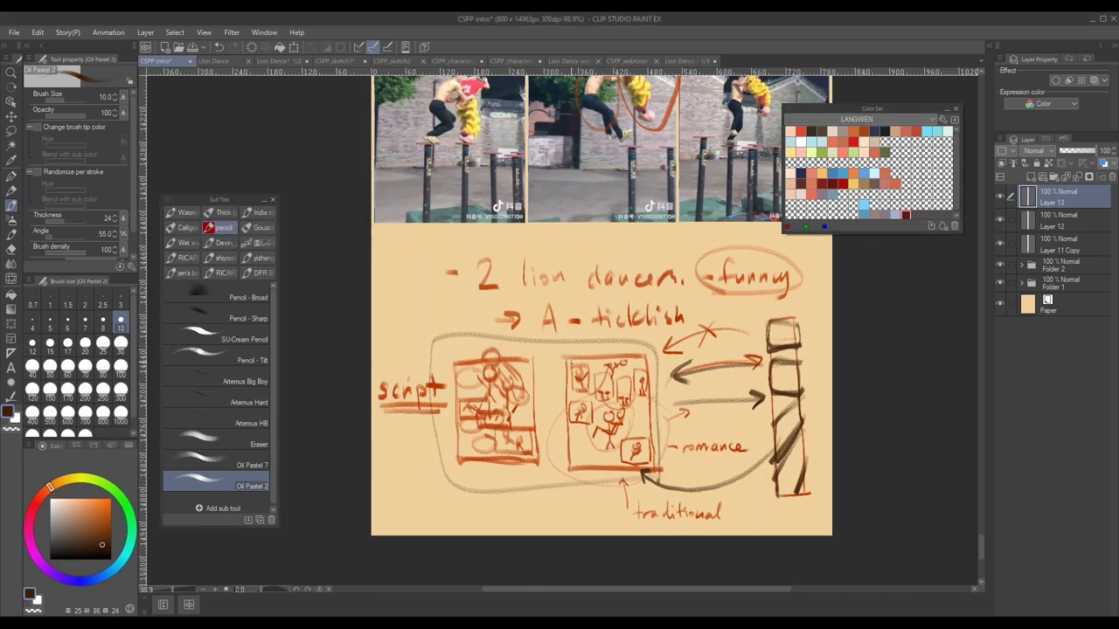
- Outline the first panel of the second page thumbnail and draw an arrow extending downward from the webtoon strip
mouse_move(573, 362)
mouse_down()
mouse_move(599, 397)
mouse_move(613, 388)
mouse_up()
drag(791, 407, 799, 526)
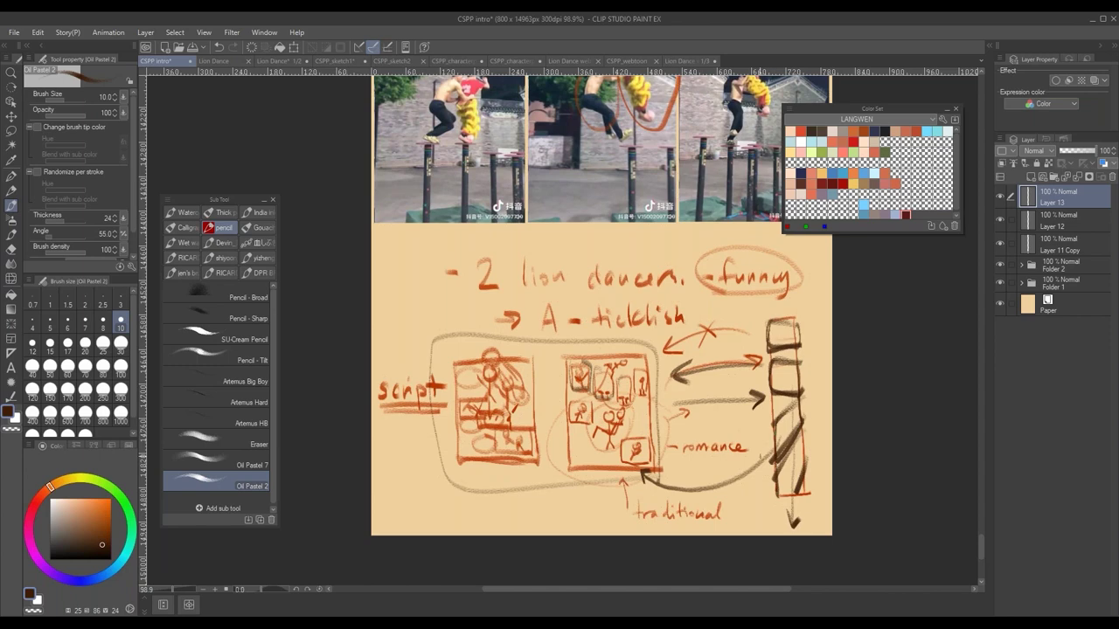
drag(740, 485, 679, 492)
scroll(678, 492, down, 2)
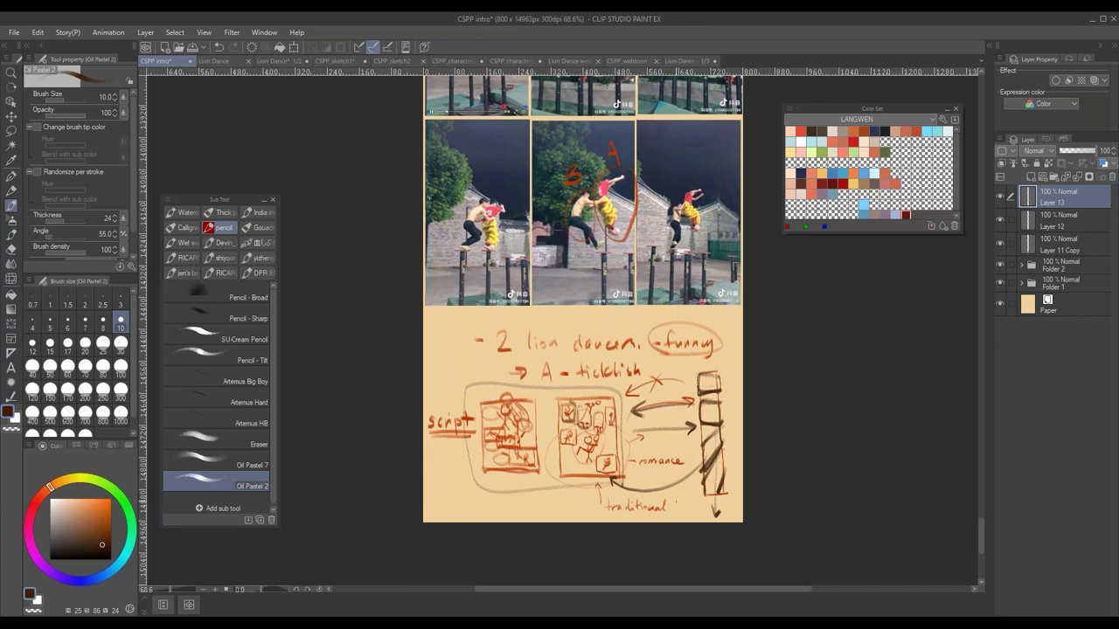
- Open the first page of the CSPP_webtoon file and make Layer 58 Copy the active layer
click(686, 61)
scroll(620, 224, up, 3)
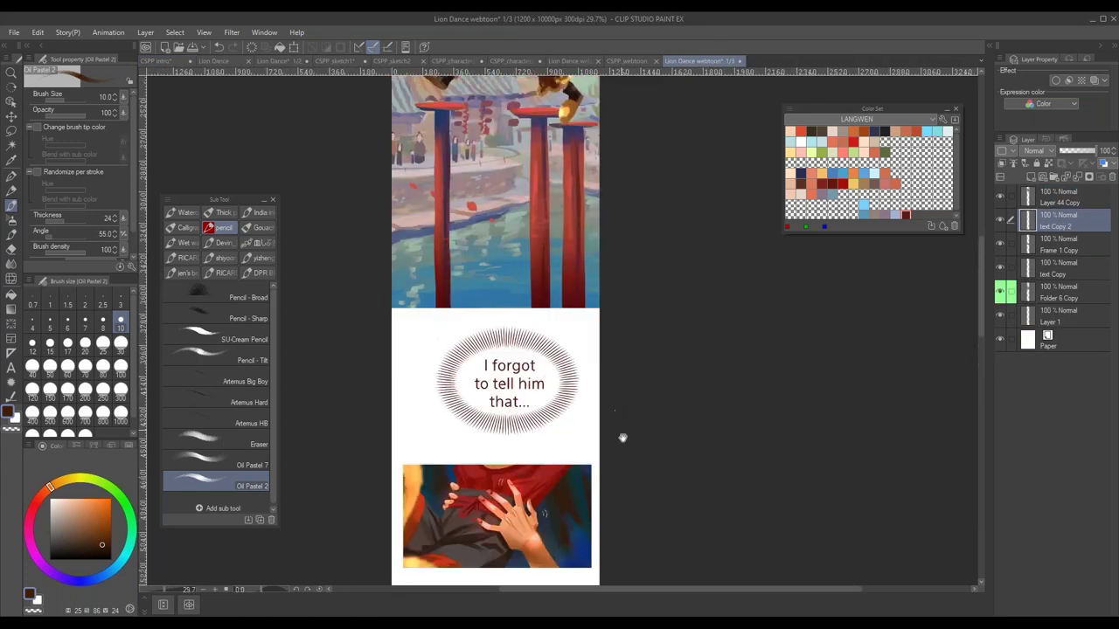
click(625, 61)
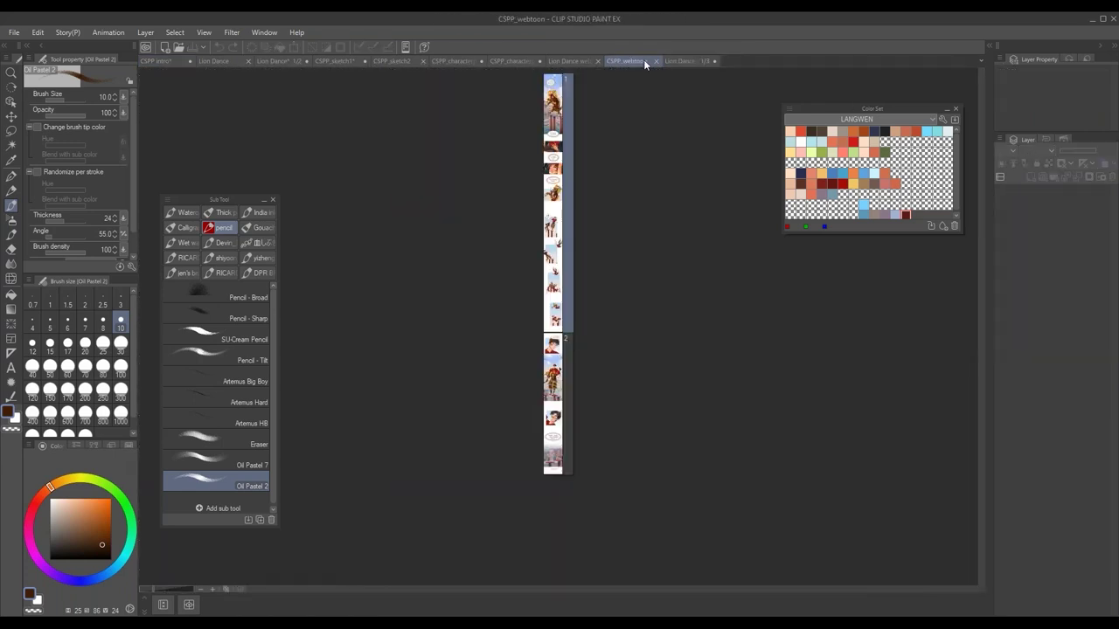
double_click(569, 153)
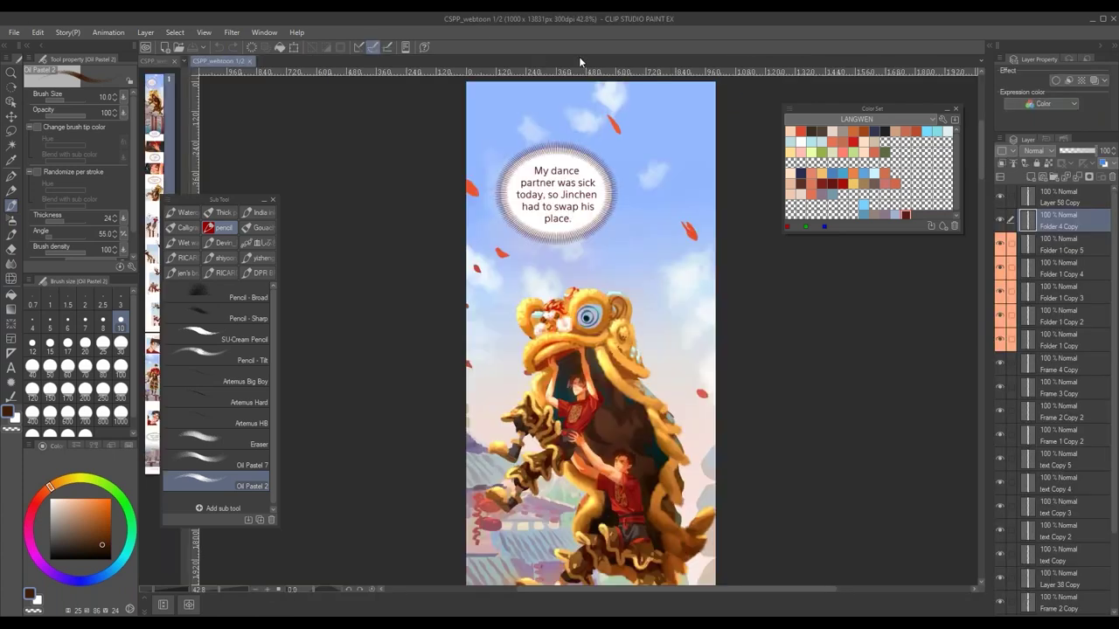
click(1073, 199)
- Read through the webtoon page from the opening lion panel down to the two dancers on the poles
drag(726, 286, 708, 346)
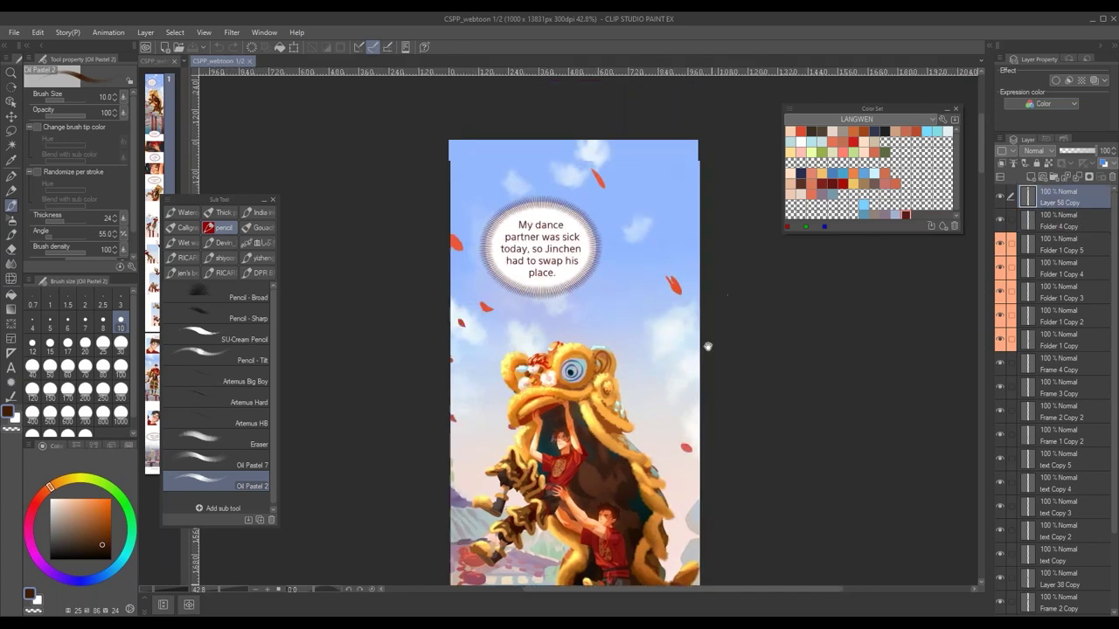
scroll(708, 346, up, 1)
drag(694, 407, 690, 340)
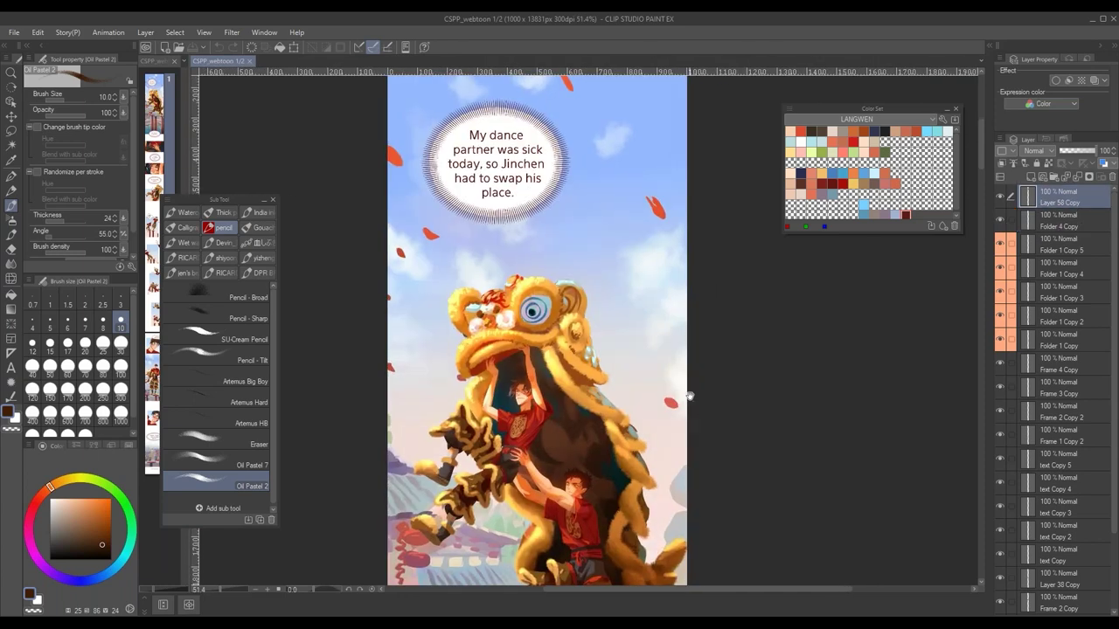
scroll(690, 396, down, 10)
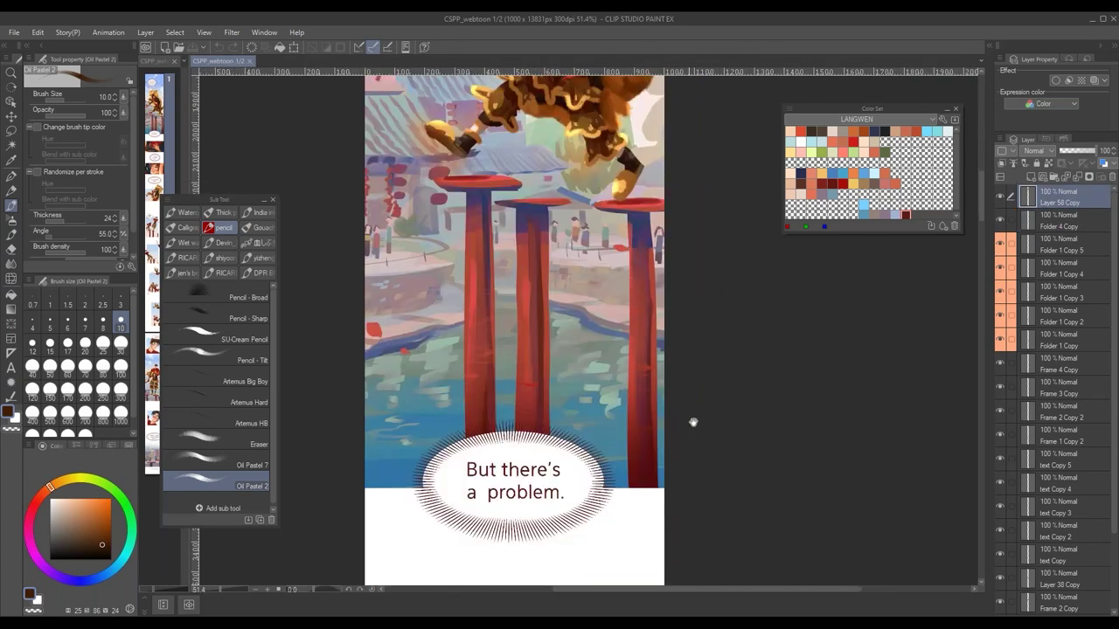
scroll(690, 411, down, 5)
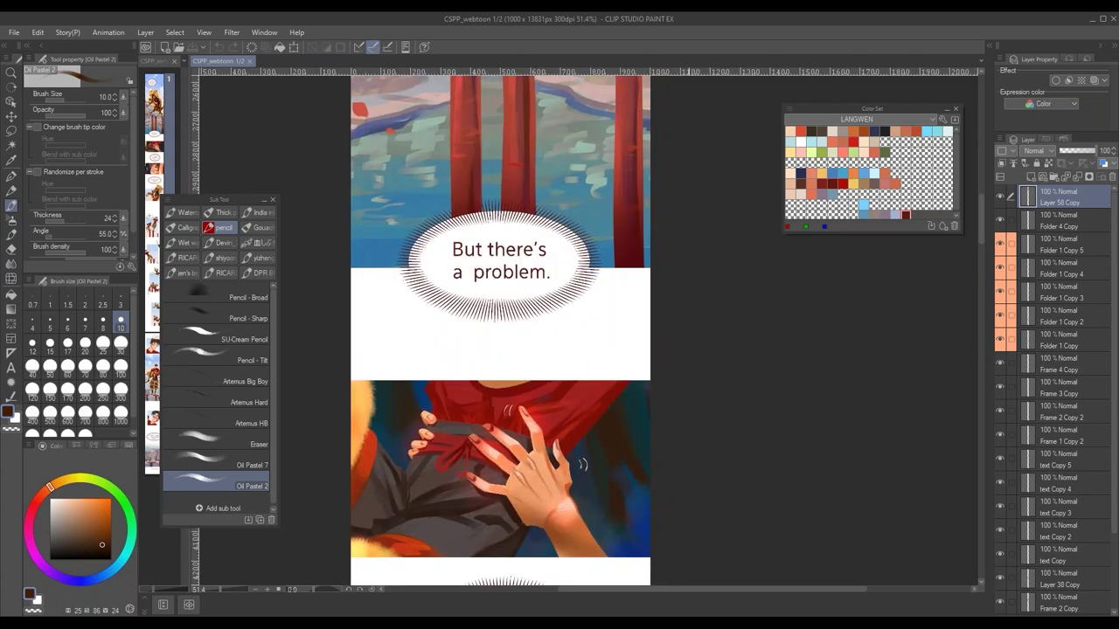
scroll(682, 384, down, 3)
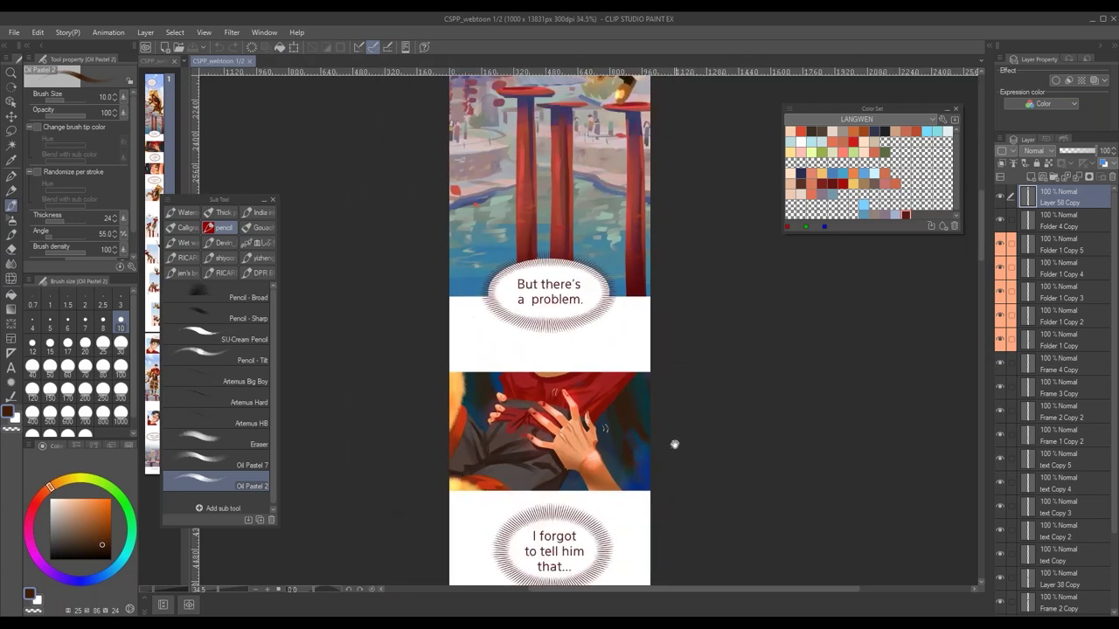
scroll(673, 442, down, 1)
scroll(656, 429, down, 5)
scroll(624, 448, down, 8)
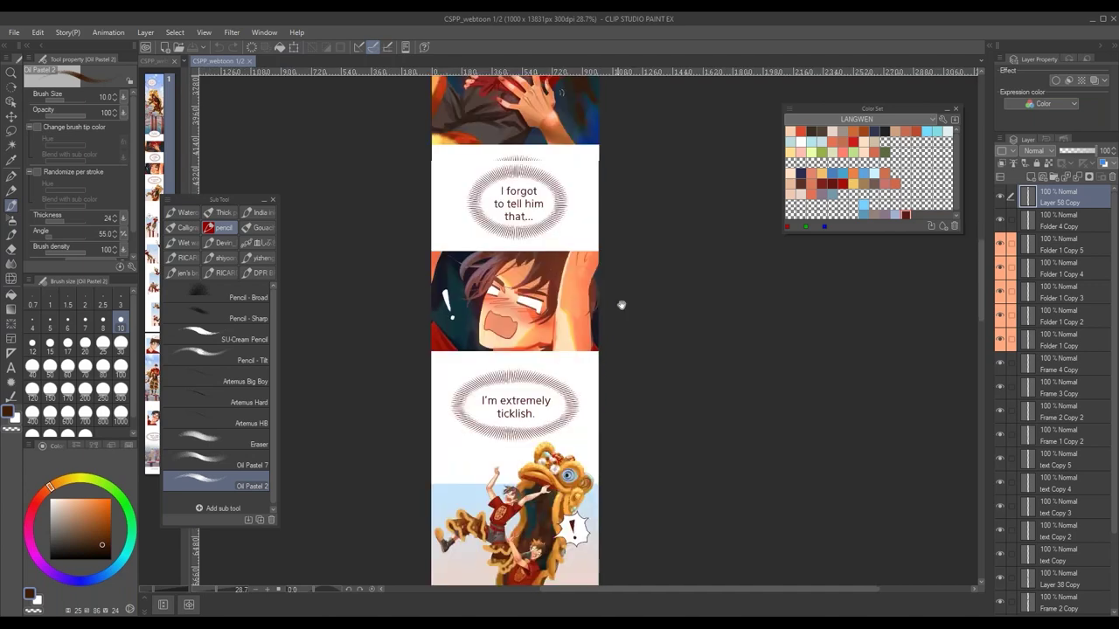
scroll(606, 350, down, 3)
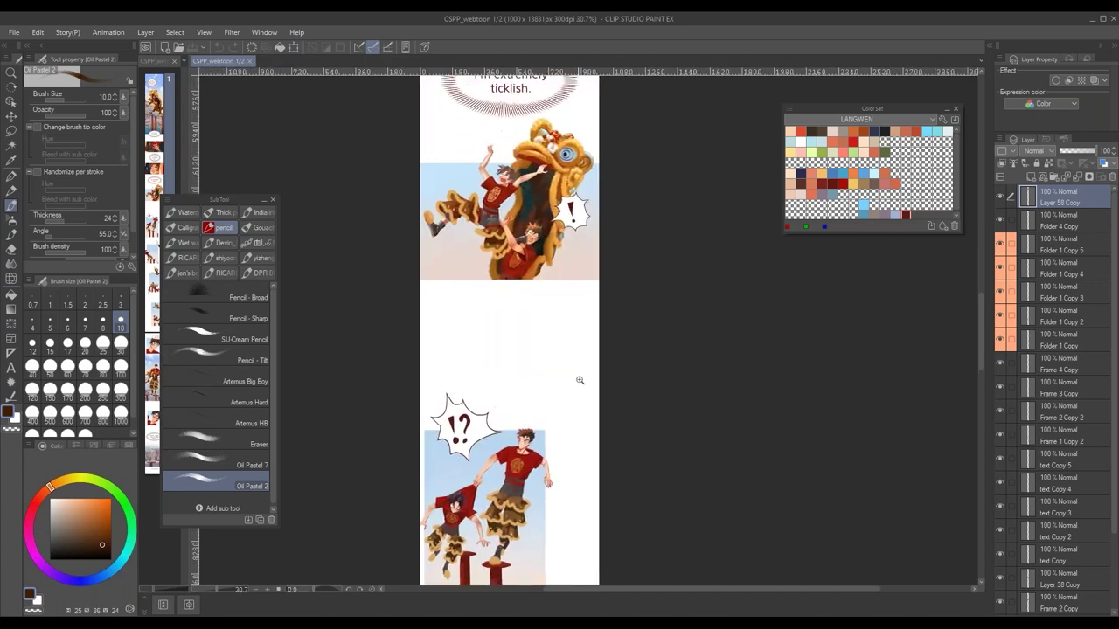
- Examine the pacing and white space between the opening scene, the ticklish close-ups and the exclamation panel
scroll(608, 346, up, 4)
drag(609, 342, 609, 338)
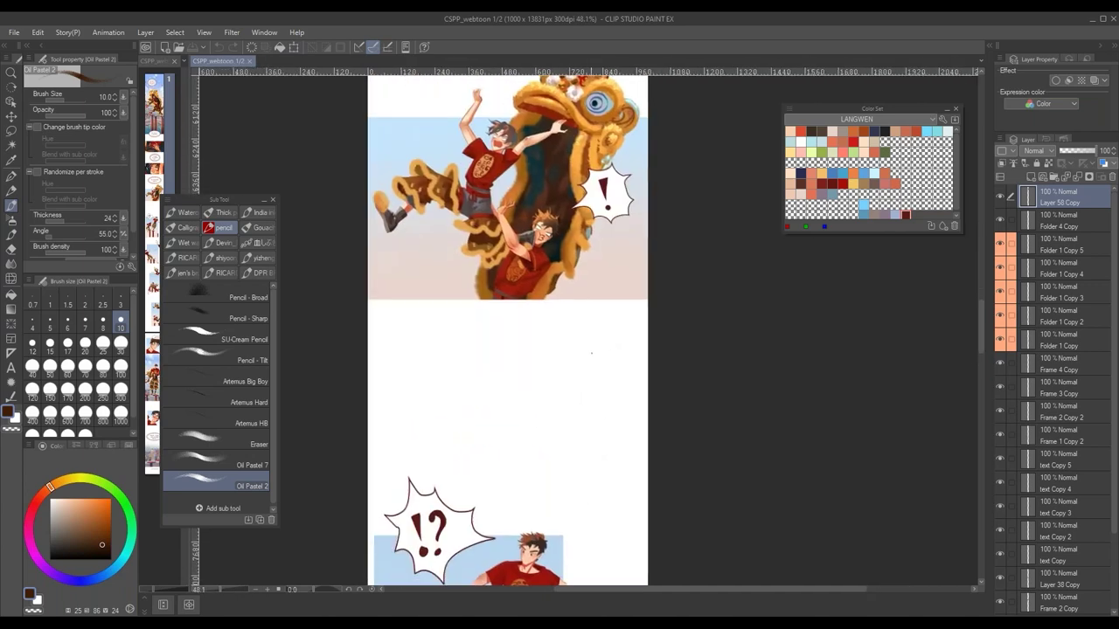
scroll(621, 496, down, 2)
scroll(604, 472, down, 2)
scroll(603, 437, up, 6)
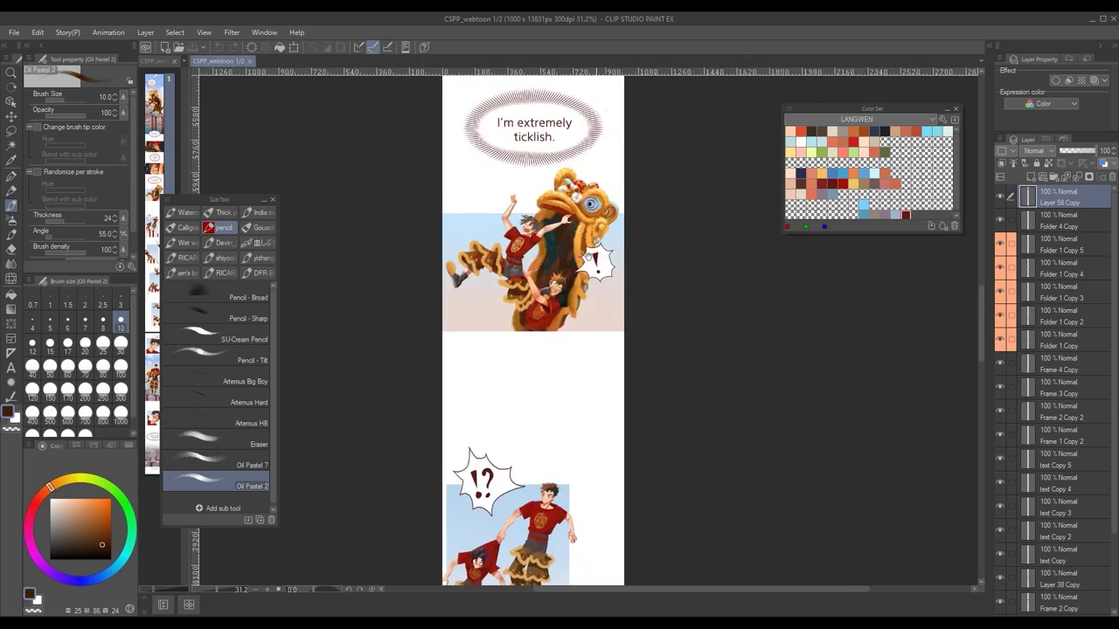
scroll(603, 350, down, 3)
scroll(623, 344, up, 3)
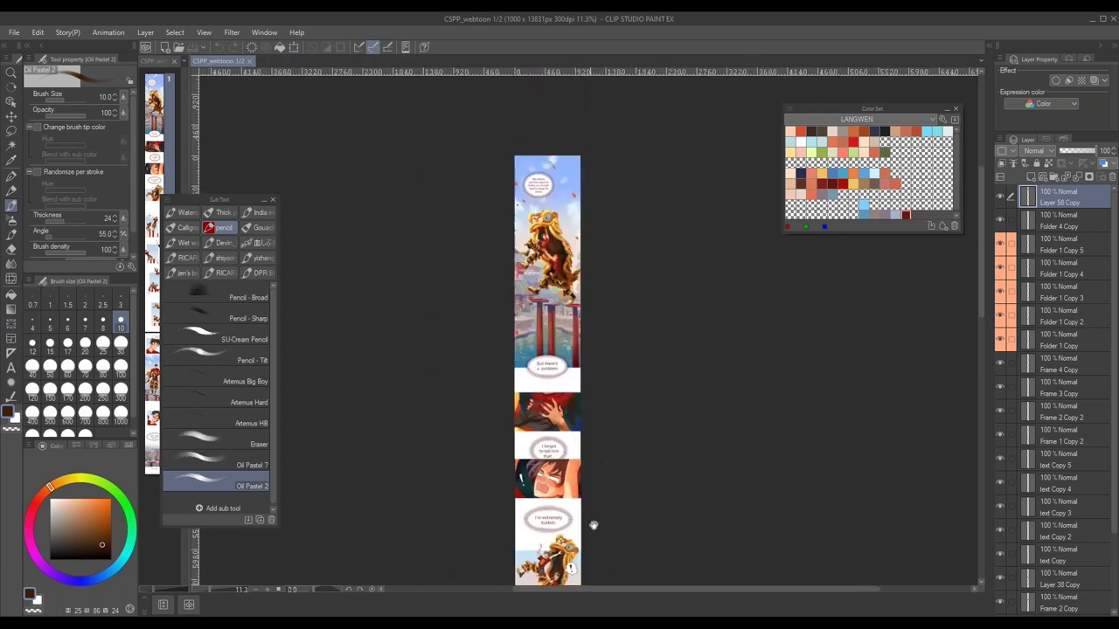
scroll(622, 300, up, 3)
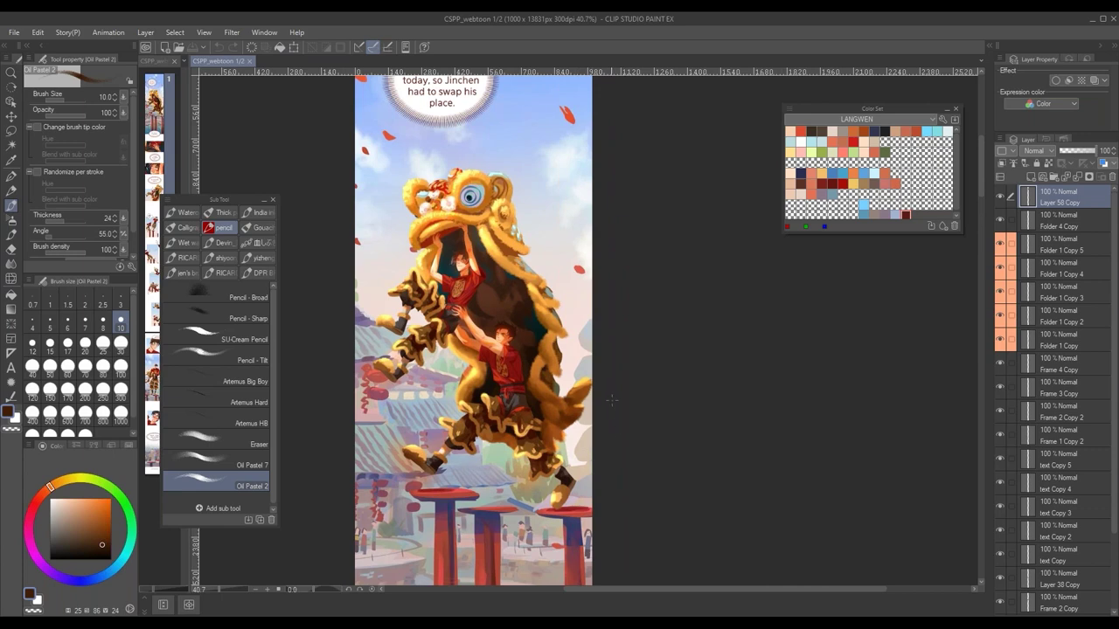
scroll(619, 484, down, 5)
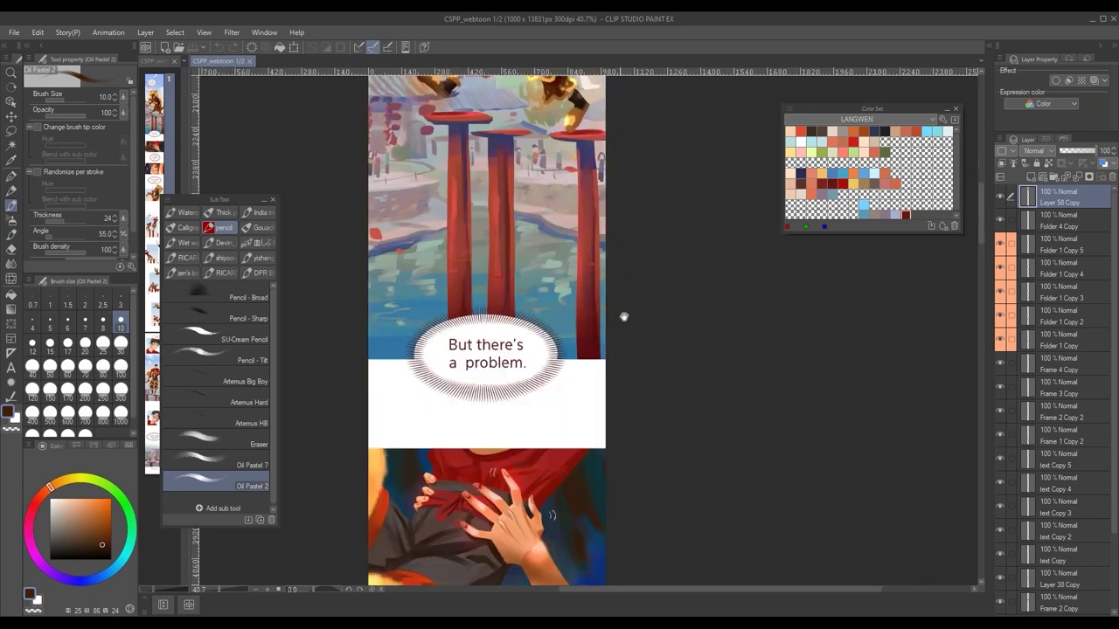
scroll(615, 497, down, 8)
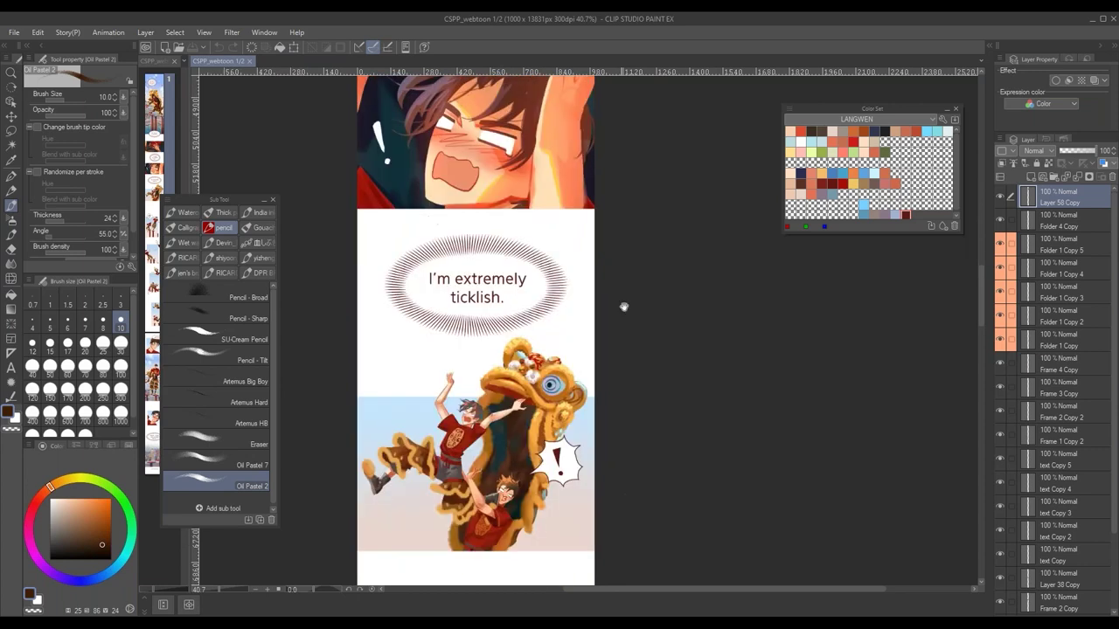
scroll(625, 528, down, 3)
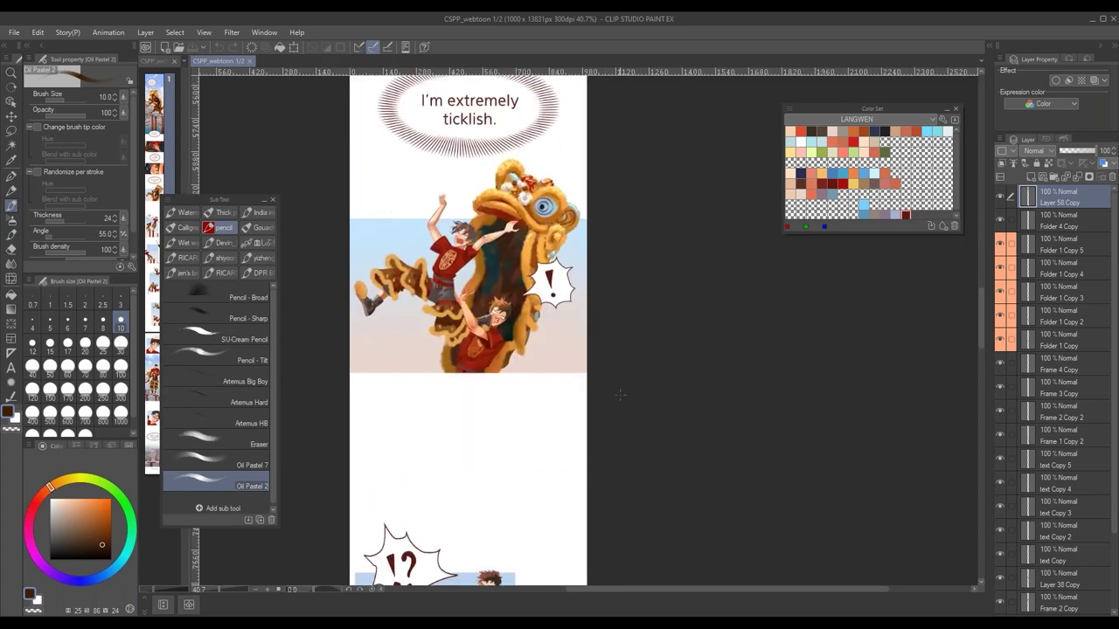
scroll(637, 512, up, 10)
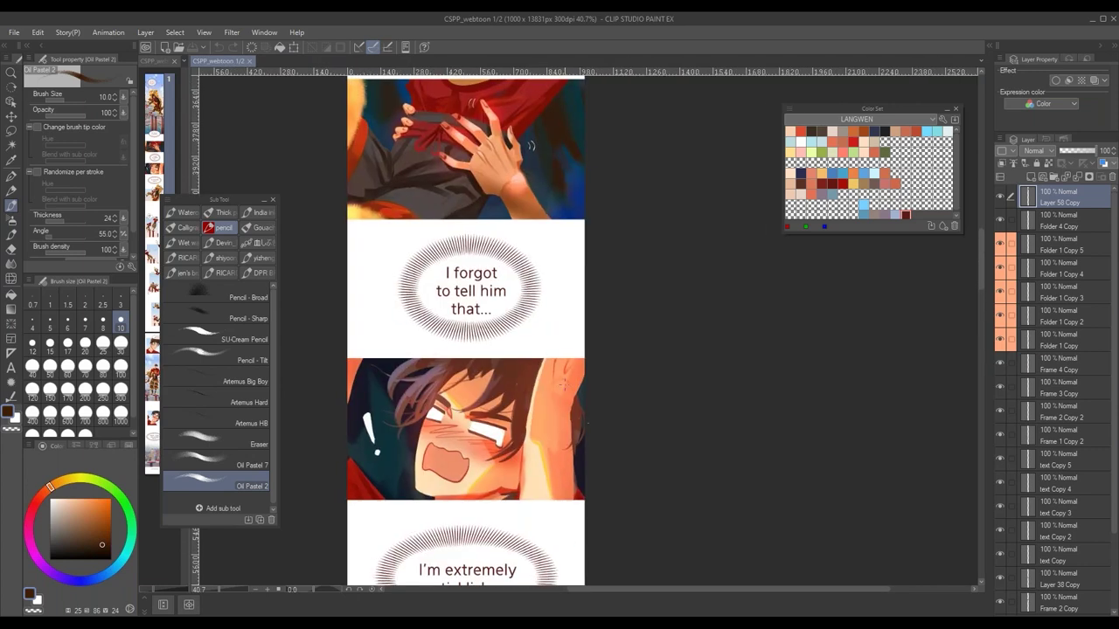
scroll(535, 542, down, 10)
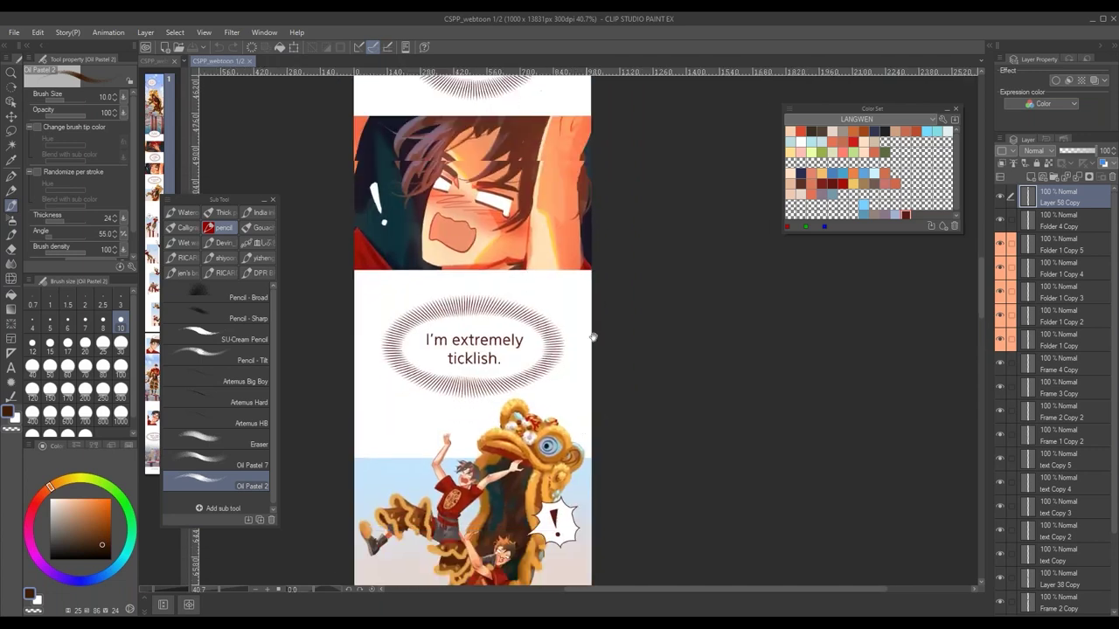
scroll(593, 444, up, 8)
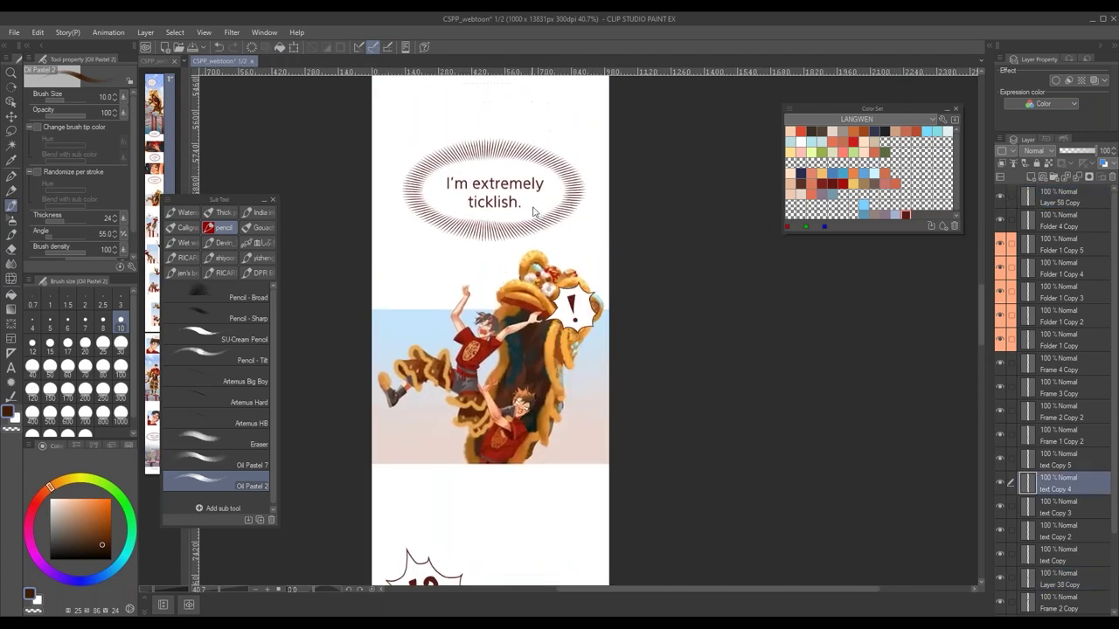
- Try moving the exclamation bubble up around the lion's head and changing the gaps between panels and speech bubbles
drag(553, 318, 553, 372)
drag(519, 167, 537, 480)
scroll(565, 386, down, 2)
drag(587, 341, 584, 360)
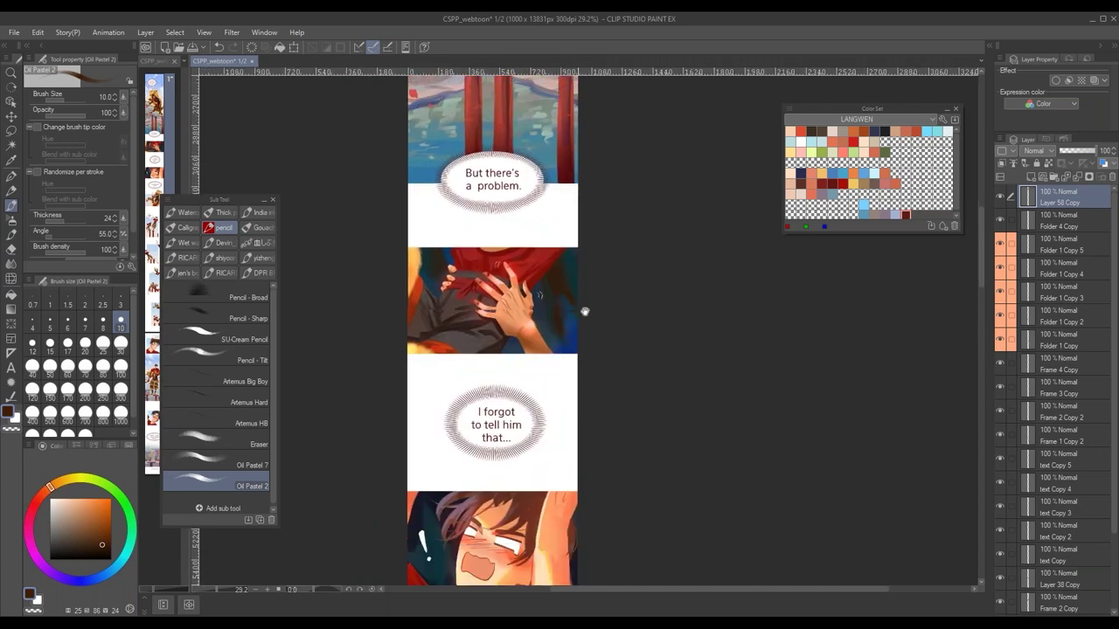
drag(582, 558, 590, 447)
scroll(589, 446, down, 8)
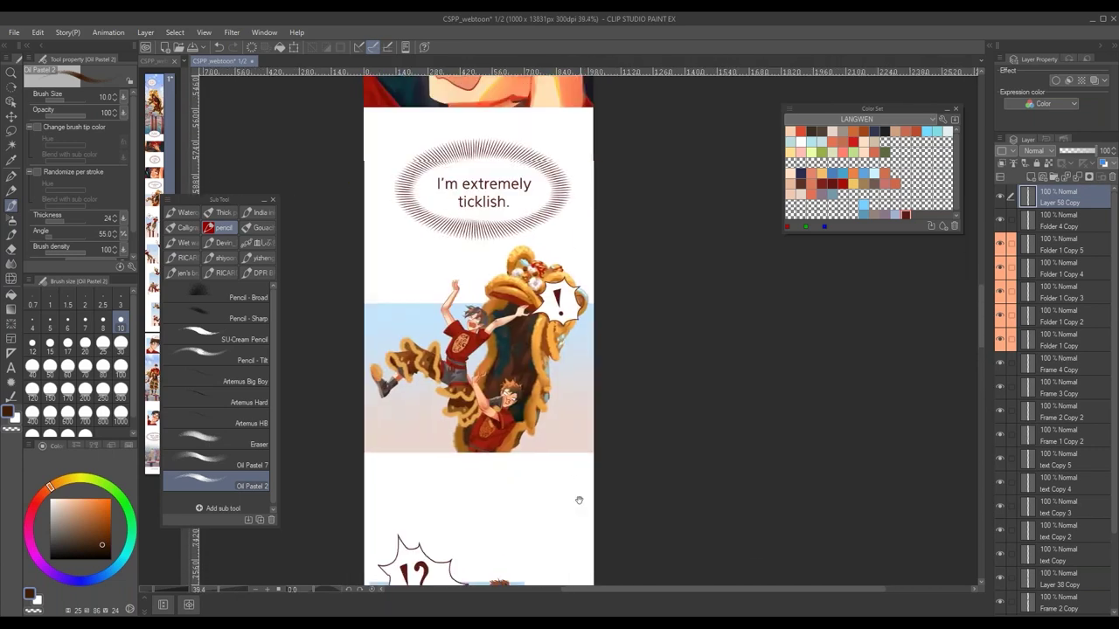
scroll(579, 497, up, 1)
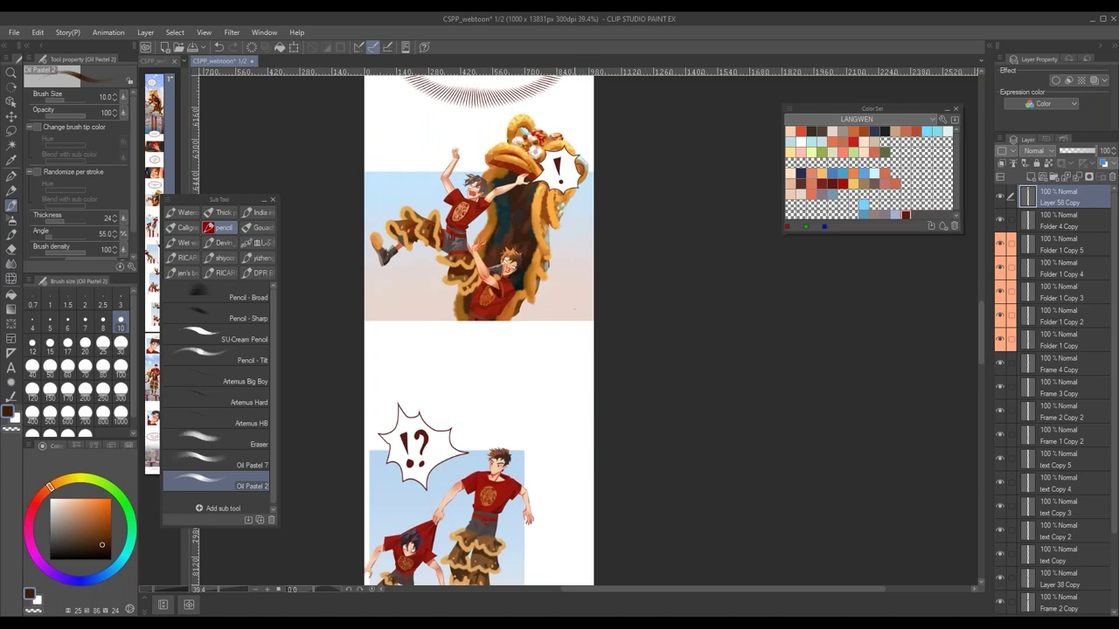
scroll(569, 306, up, 3)
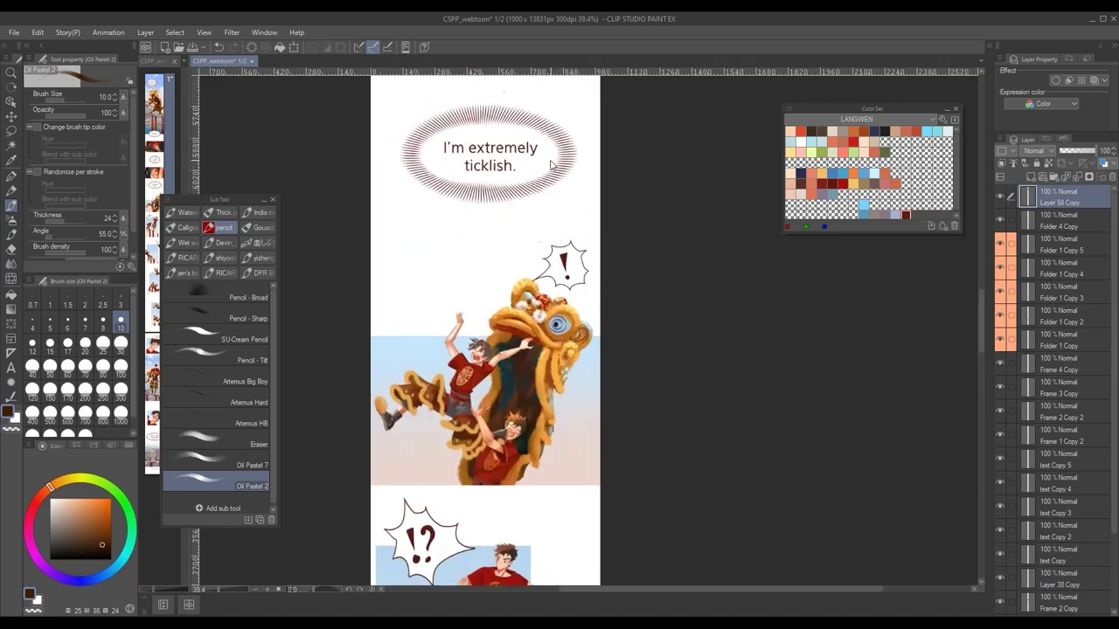
scroll(551, 164, down, 3)
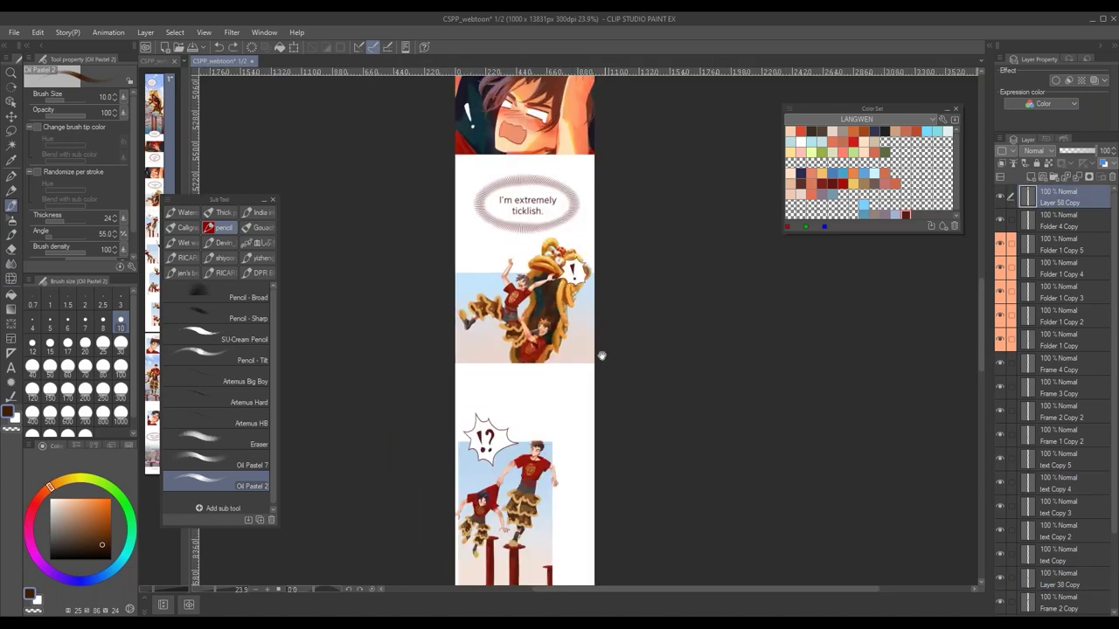
drag(601, 355, 578, 483)
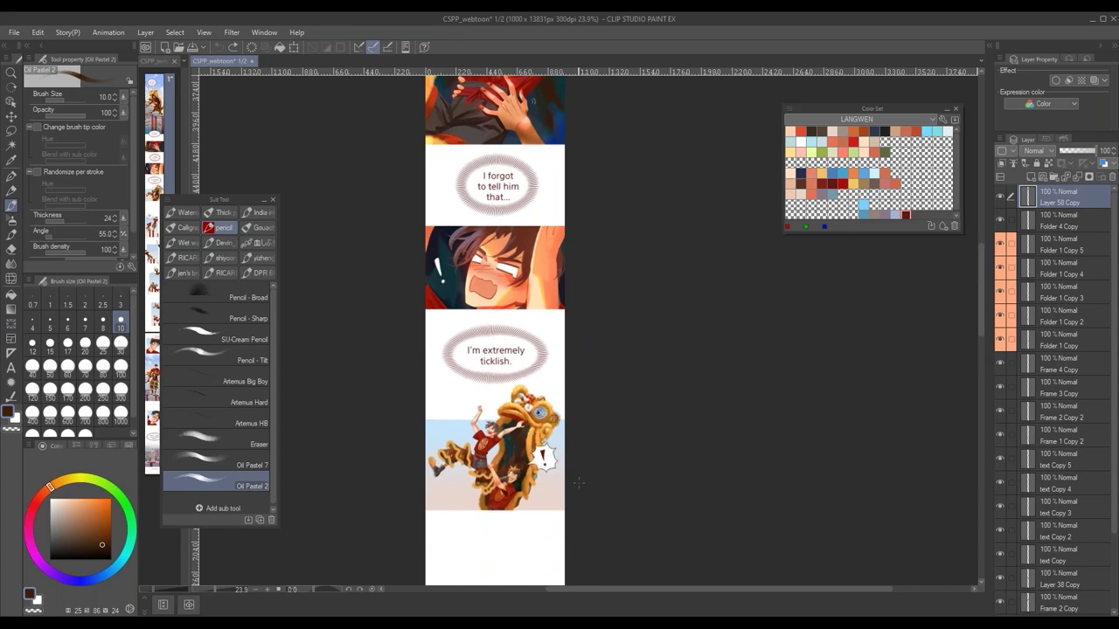
- Review the vertical spacing from the ticklish caption through the exclamation panel to the falling dancer panels
drag(594, 494, 583, 419)
drag(600, 527, 602, 372)
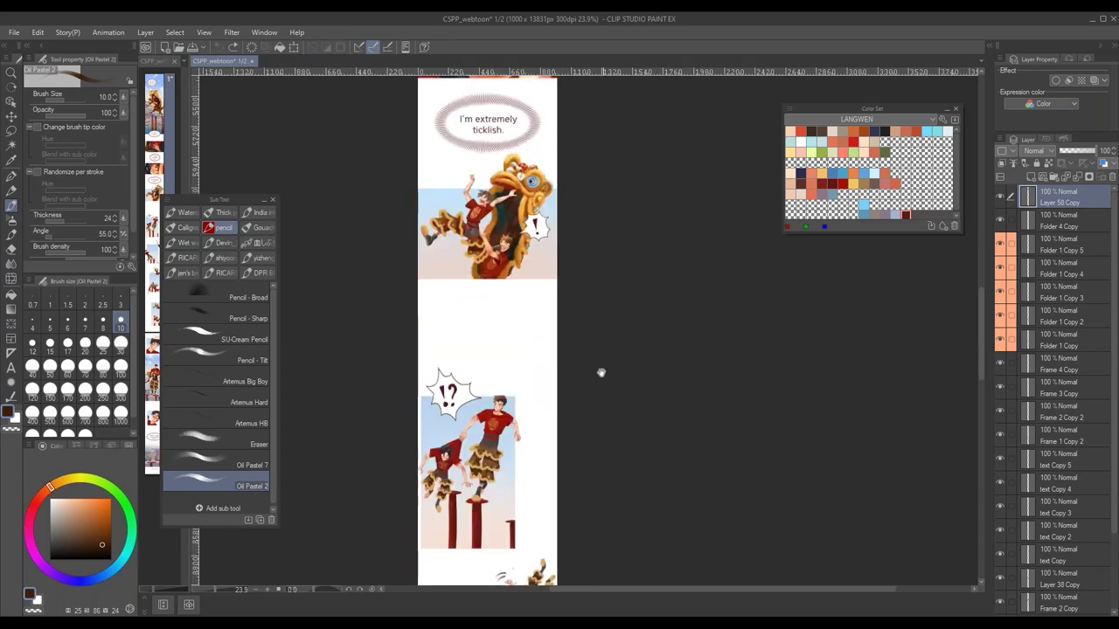
drag(597, 502, 612, 396)
scroll(559, 507, up, 3)
drag(580, 519, 595, 271)
drag(599, 493, 597, 294)
scroll(612, 504, down, 4)
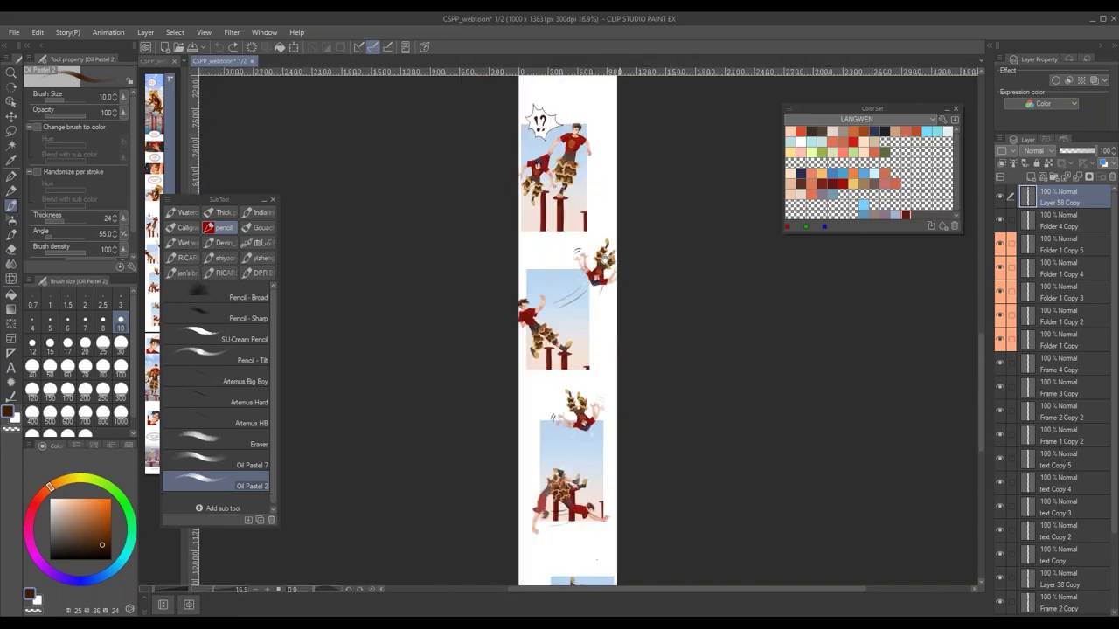
drag(587, 87, 537, 400)
scroll(551, 382, up, 4)
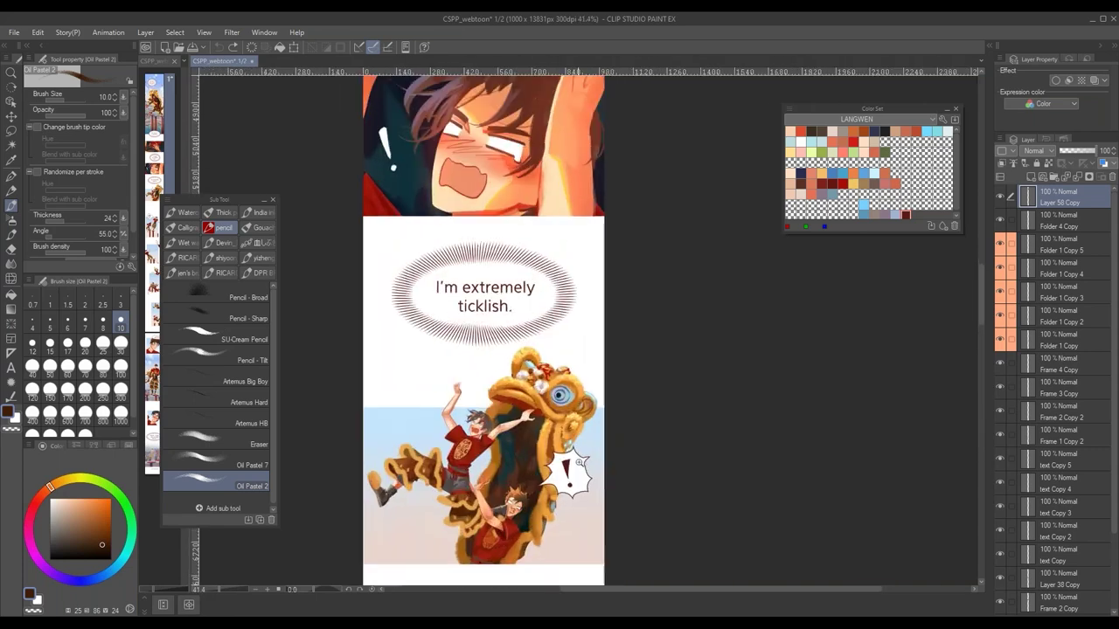
scroll(590, 390, down, 3)
scroll(590, 390, up, 2)
scroll(568, 375, down, 3)
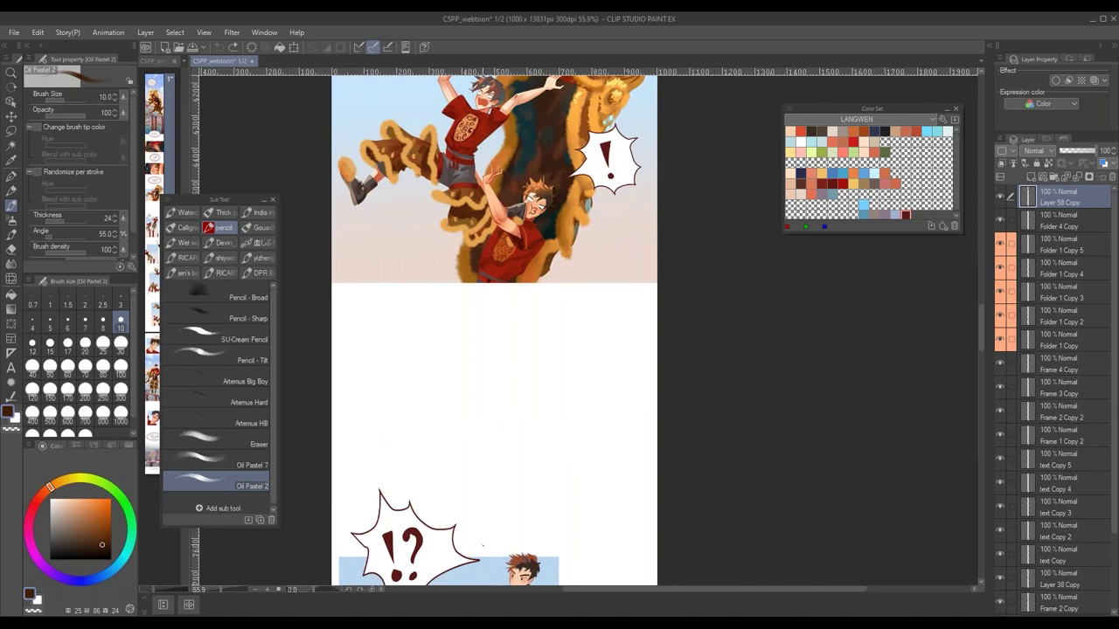
scroll(581, 419, up, 3)
scroll(577, 437, down, 1)
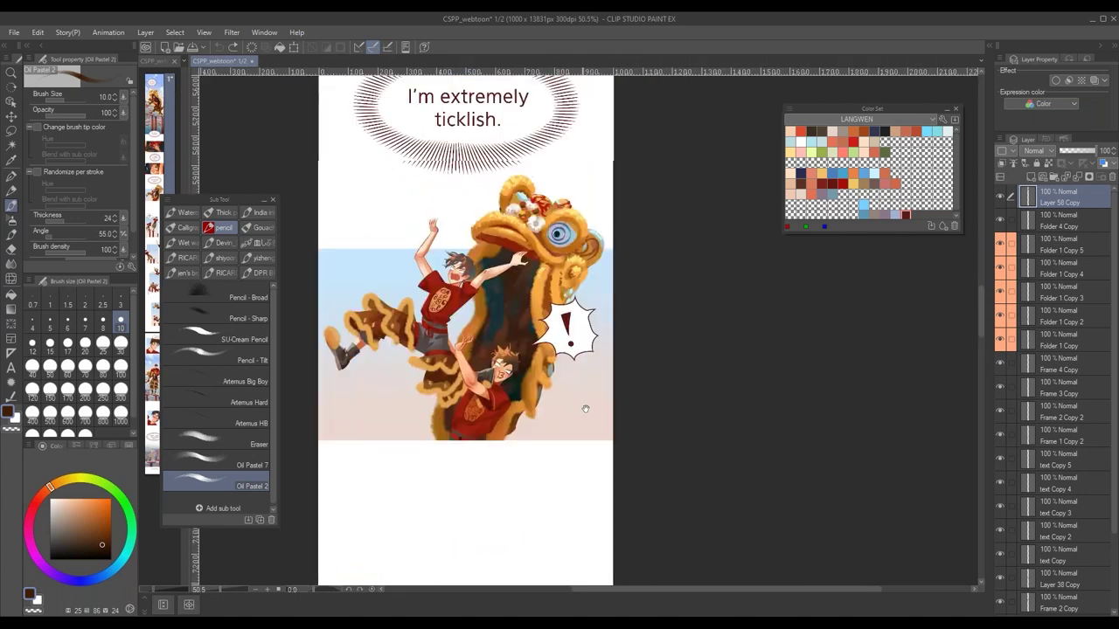
- Review the webtoon's vertical flow from the ticklish caption through the exclamation panel and falling dancer panels to the page end
scroll(585, 408, up, 2)
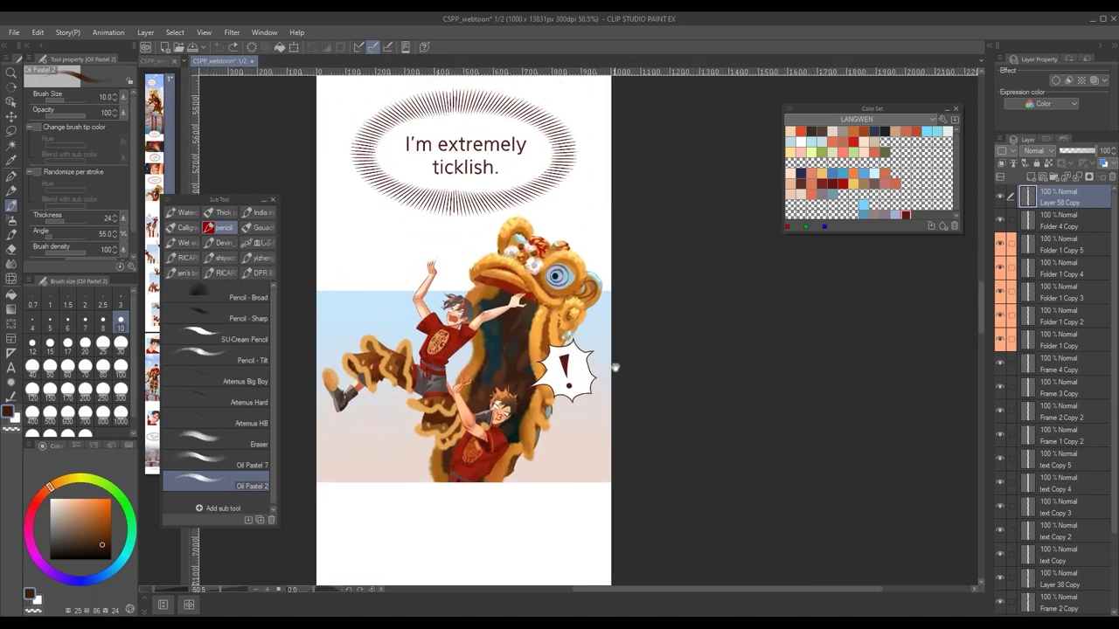
scroll(615, 367, up, 2)
scroll(615, 367, down, 1)
scroll(620, 460, down, 15)
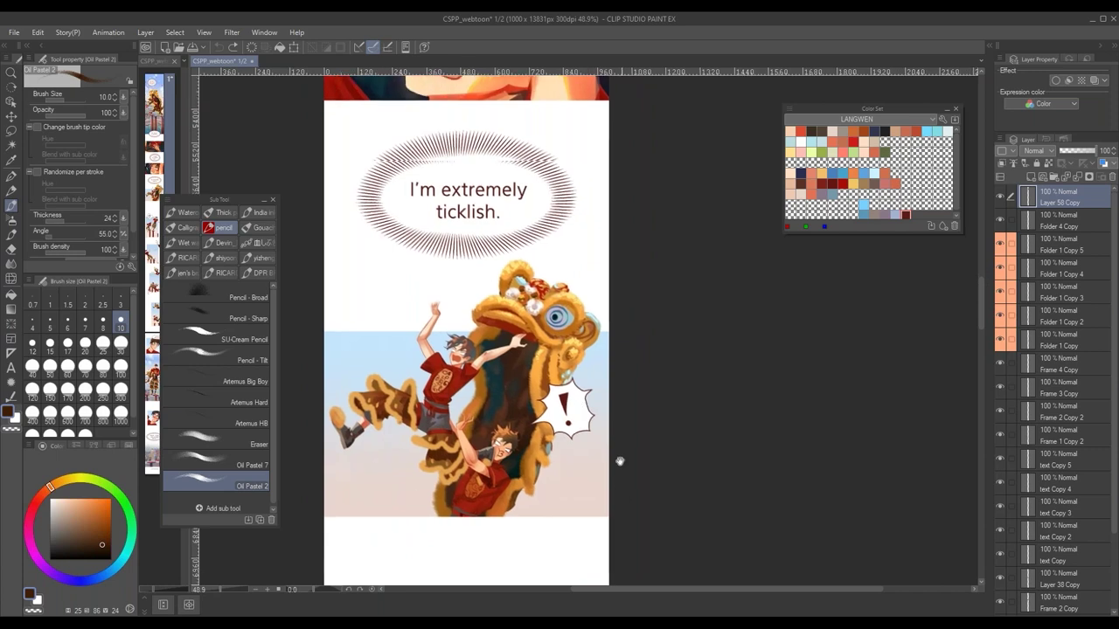
scroll(612, 432, up, 6)
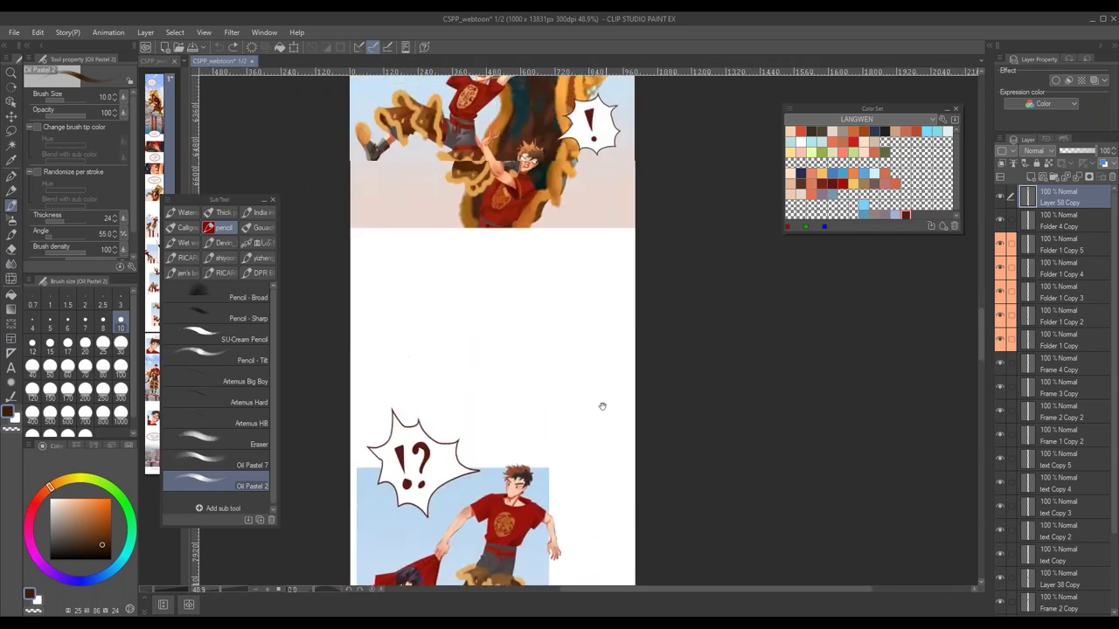
scroll(565, 400, down, 9)
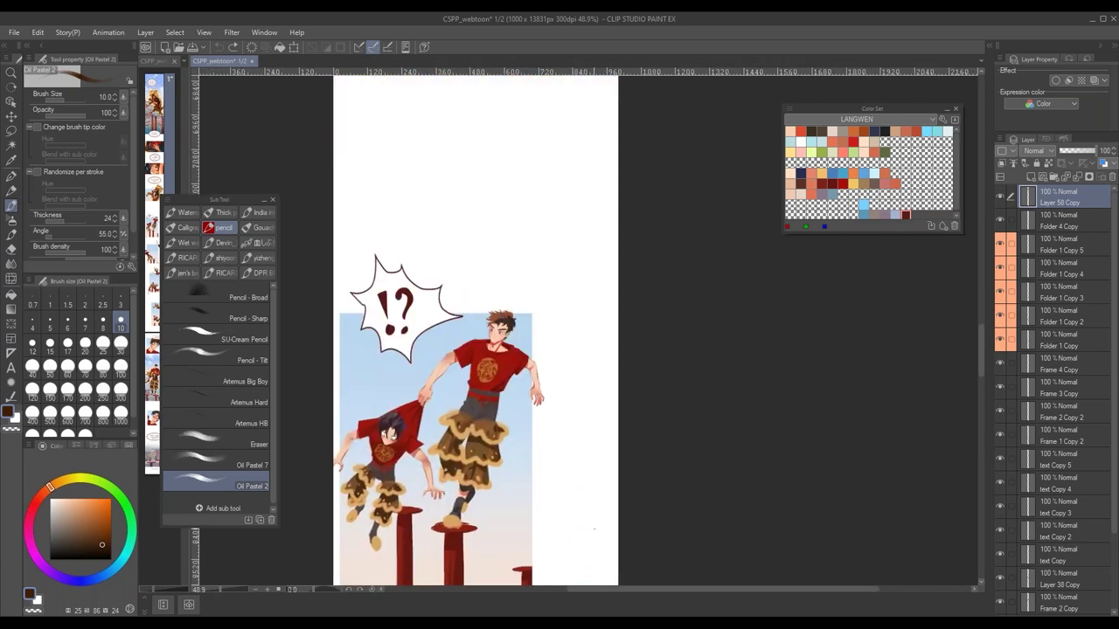
scroll(578, 443, down, 7)
scroll(597, 535, down, 16)
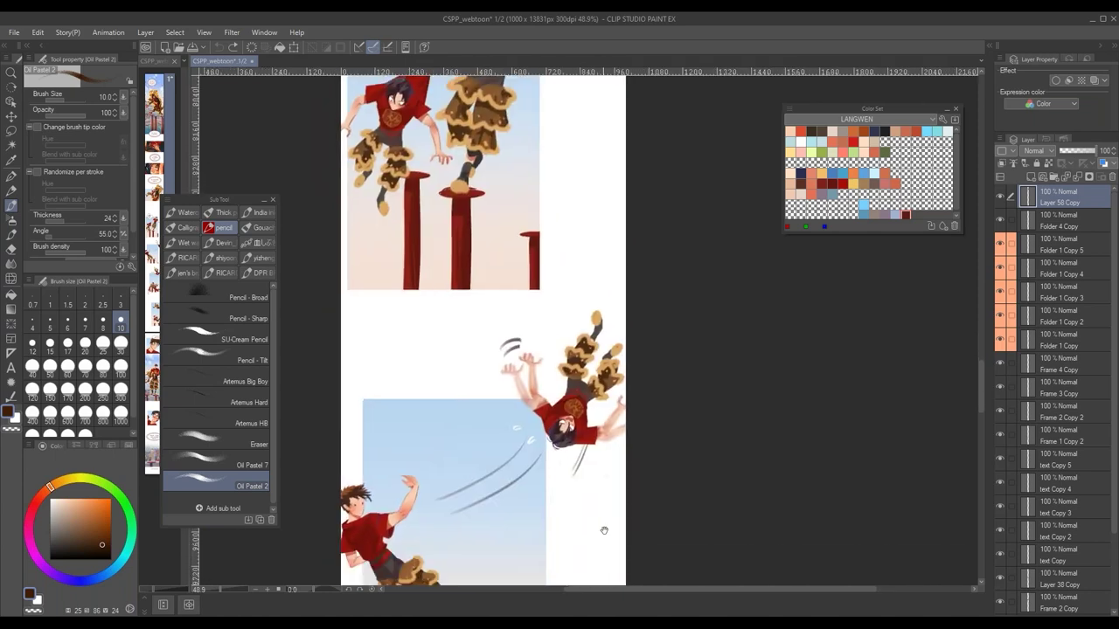
scroll(594, 490, down, 15)
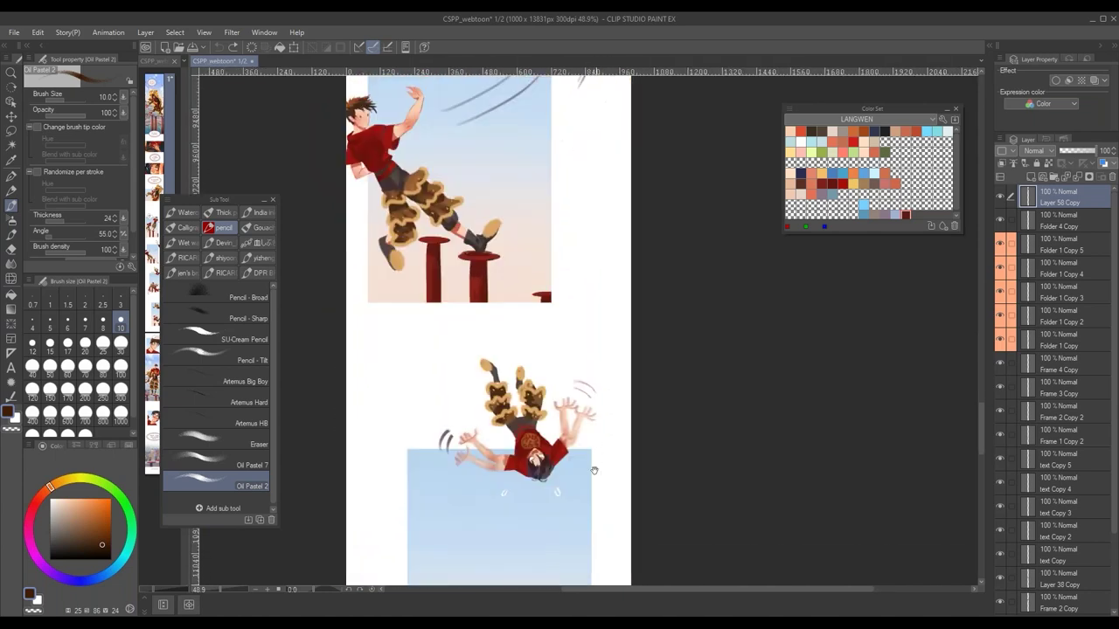
scroll(604, 491, down, 20)
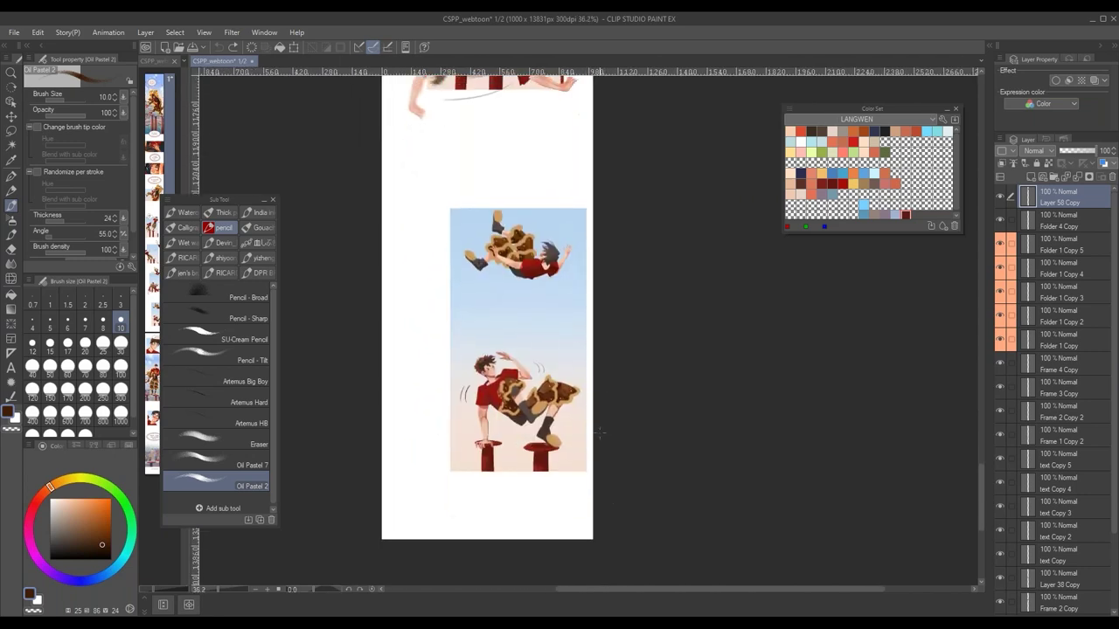
scroll(615, 222, down, 15)
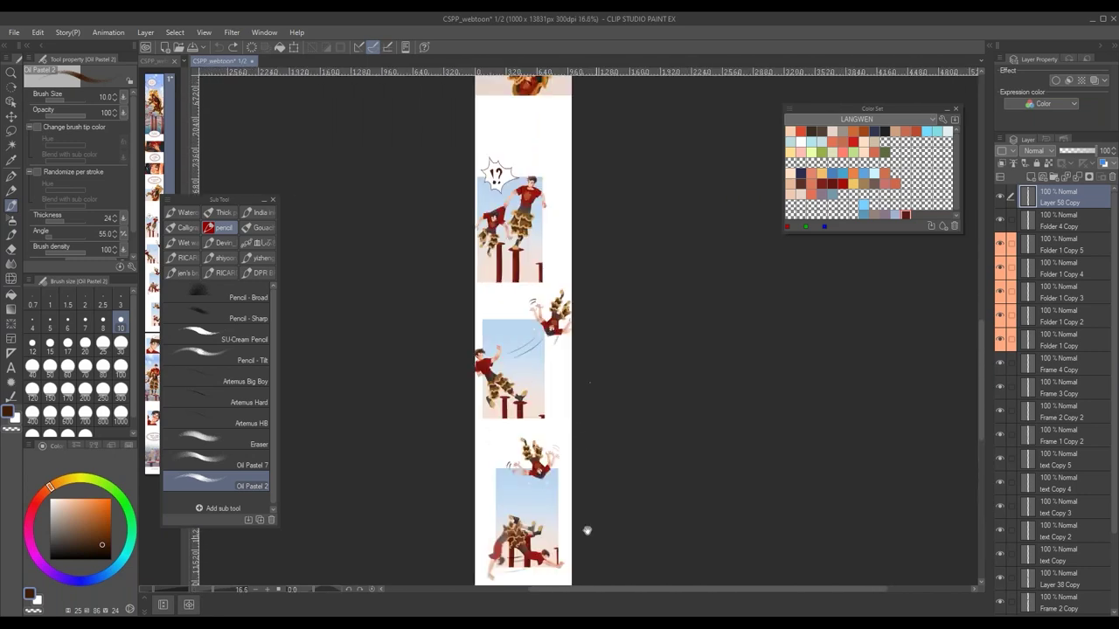
- Examine the spacing of captions and close-up panels between the opening lion scene and the ticklish caption
drag(575, 547, 588, 622)
drag(589, 234, 589, 524)
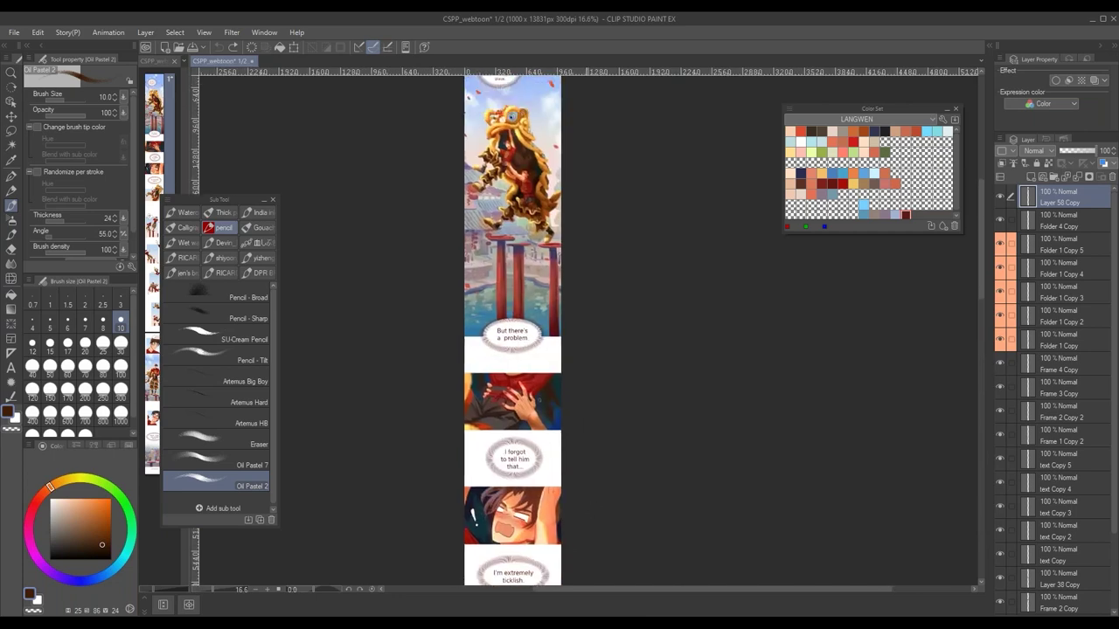
scroll(540, 435, up, 2)
drag(576, 325, 581, 293)
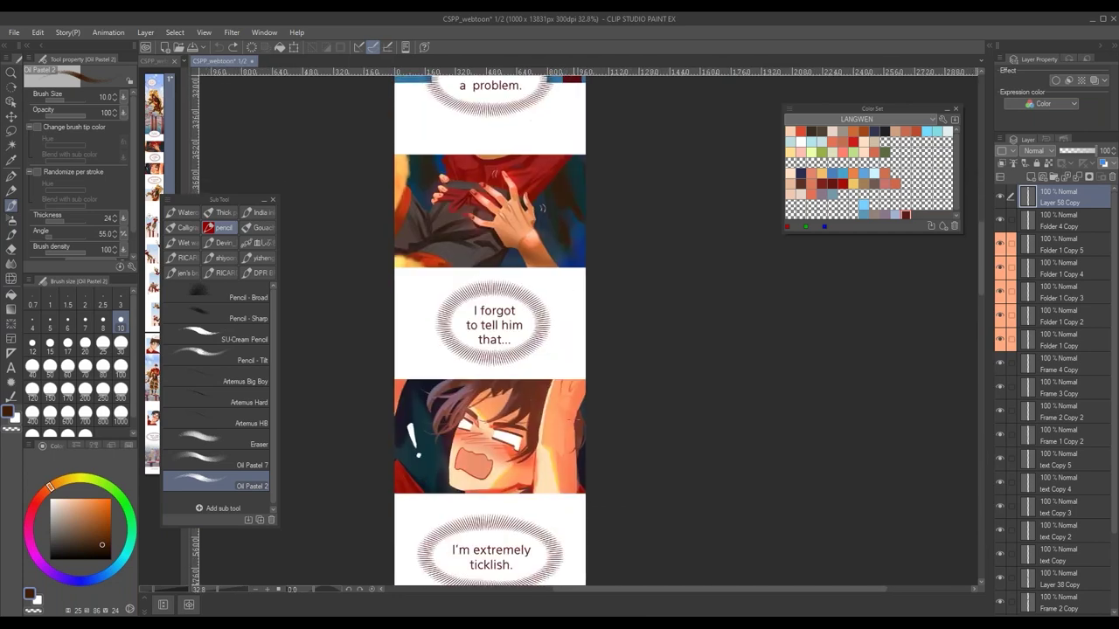
drag(586, 448, 582, 301)
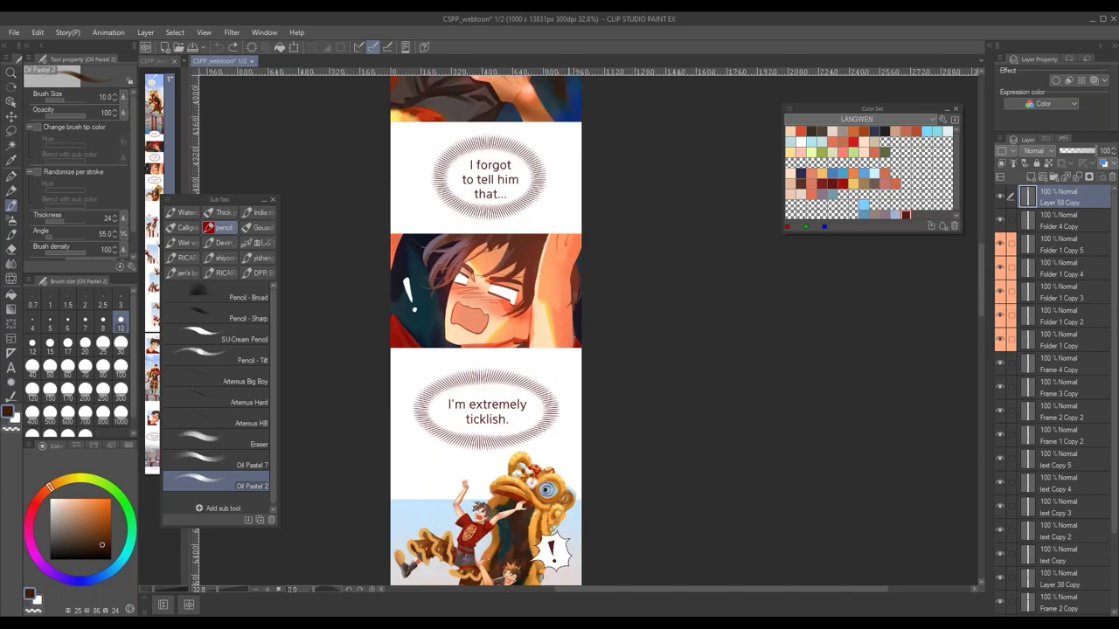
drag(576, 340, 572, 428)
scroll(569, 436, up, 3)
scroll(568, 435, down, 10)
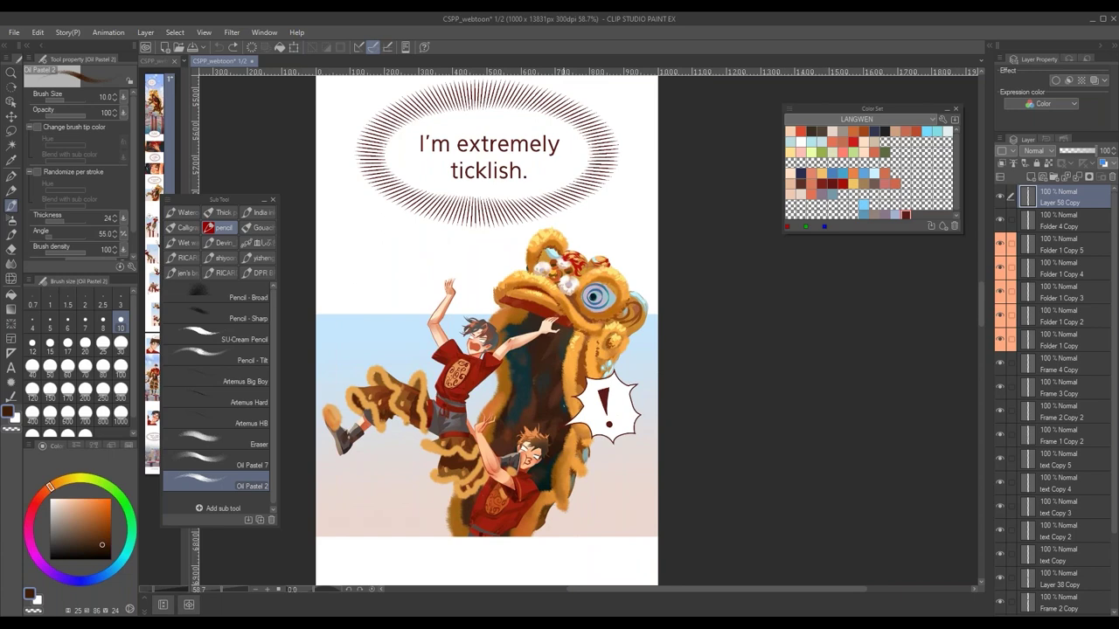
- Compare the gap below the exclamation panel with the spacing of the pole and falling dancer panels
drag(649, 339, 637, 365)
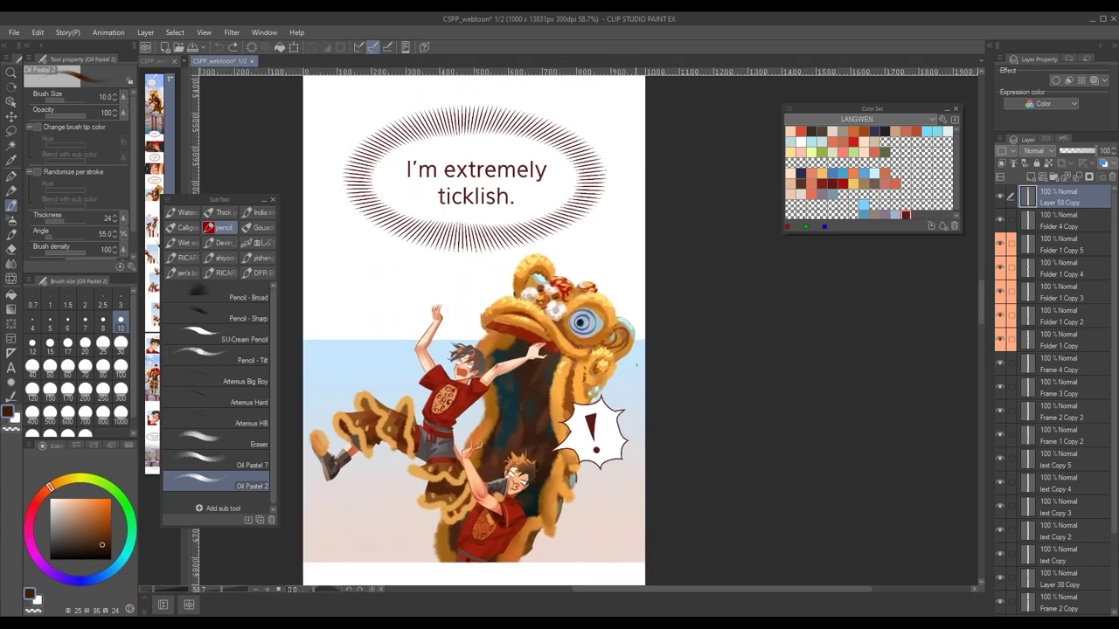
scroll(644, 365, down, 2)
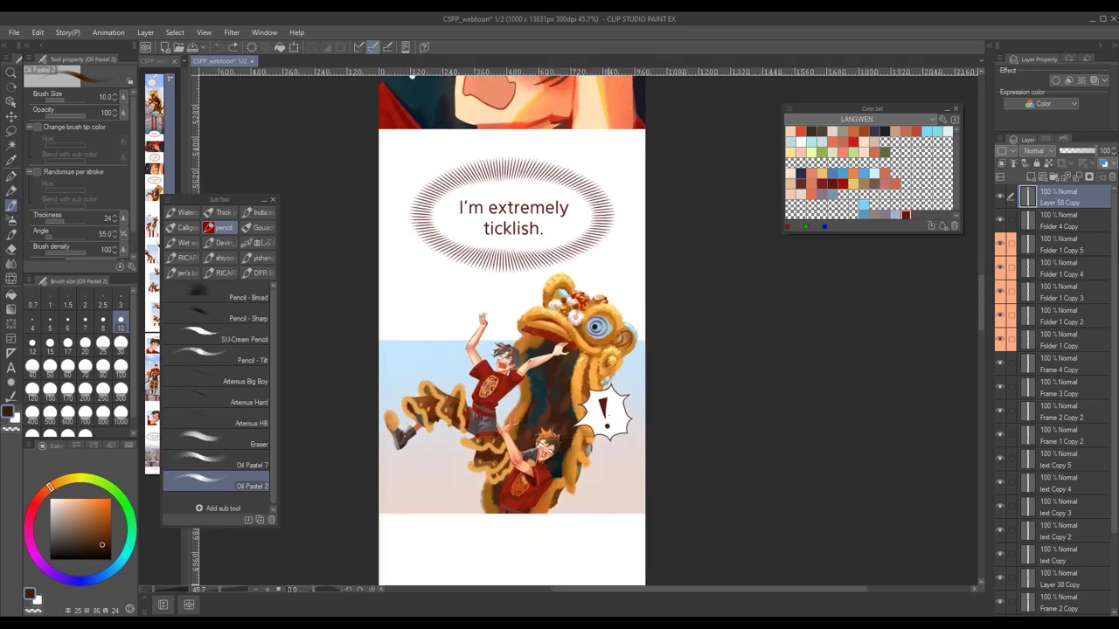
scroll(615, 415, down, 10)
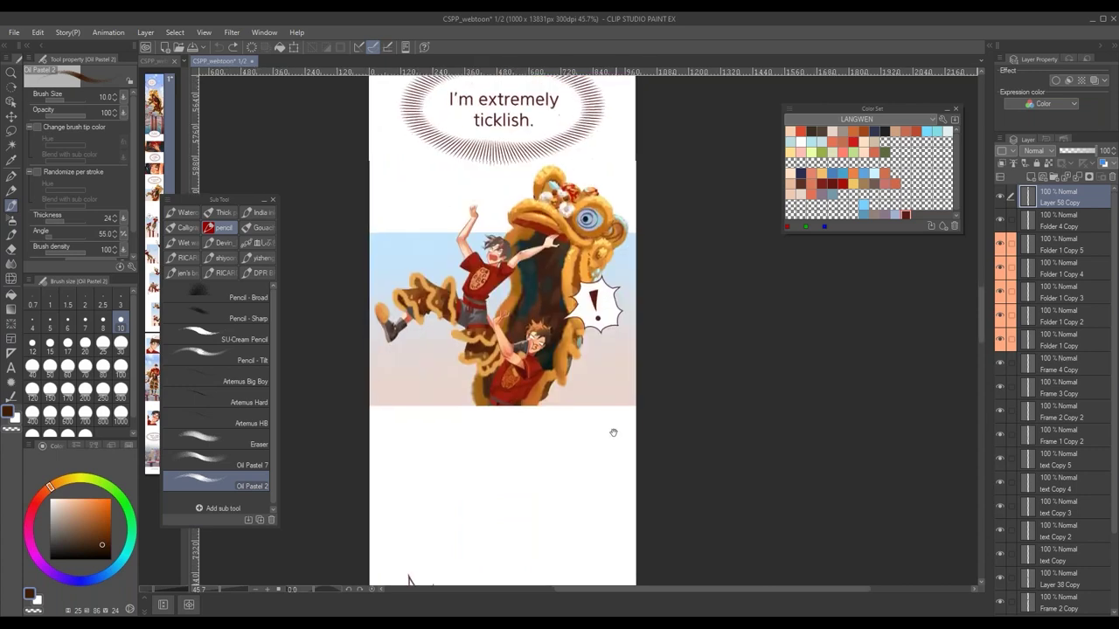
scroll(609, 333, down, 1)
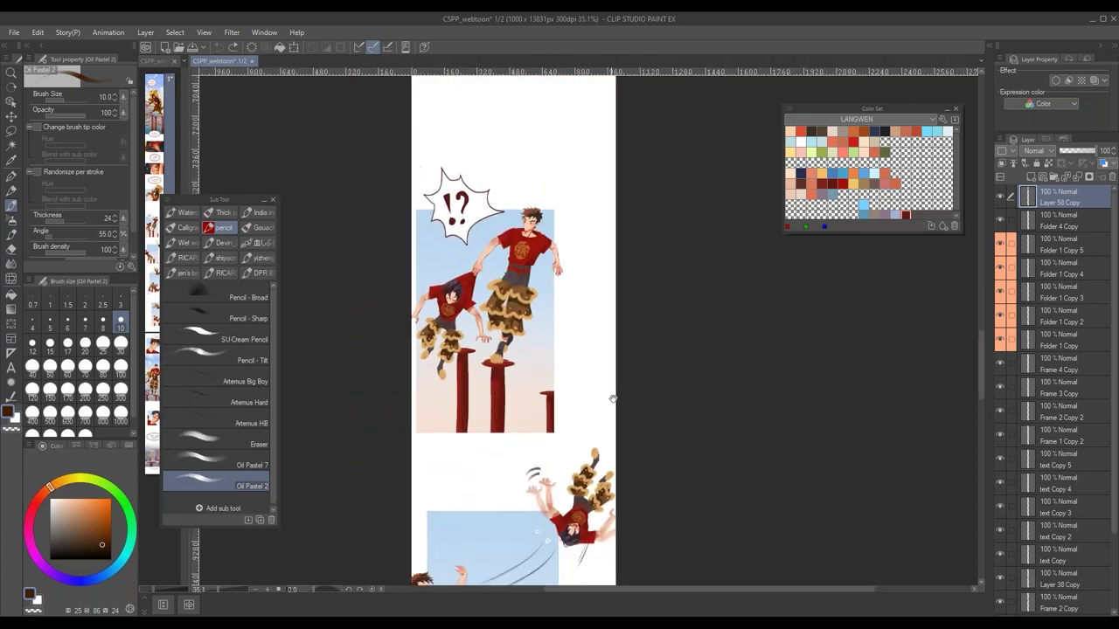
scroll(613, 400, down, 3)
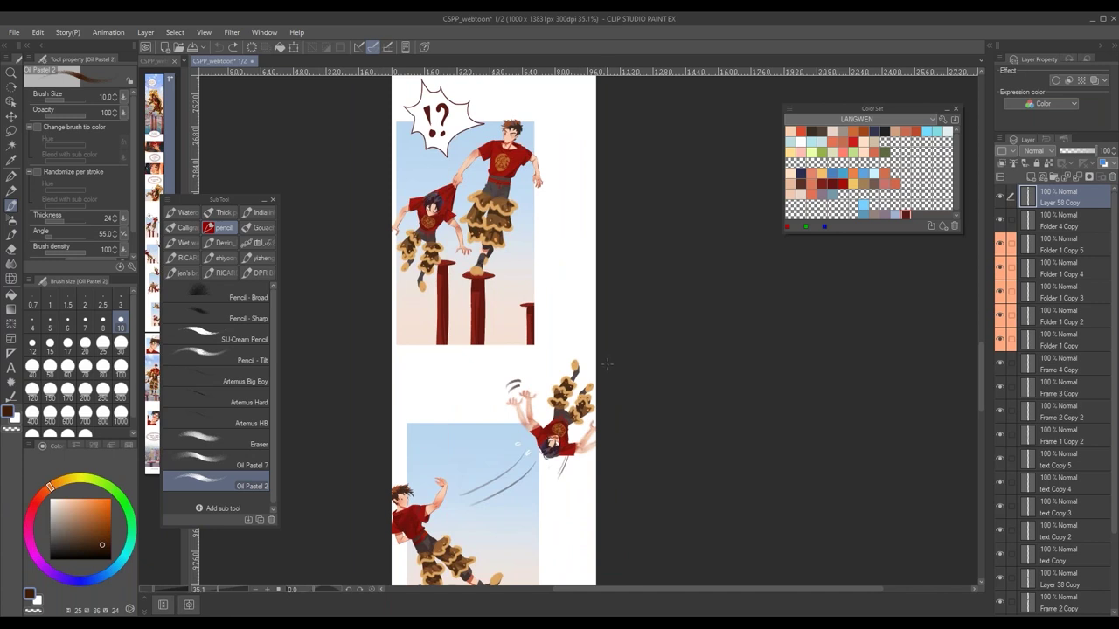
scroll(606, 330, down, 4)
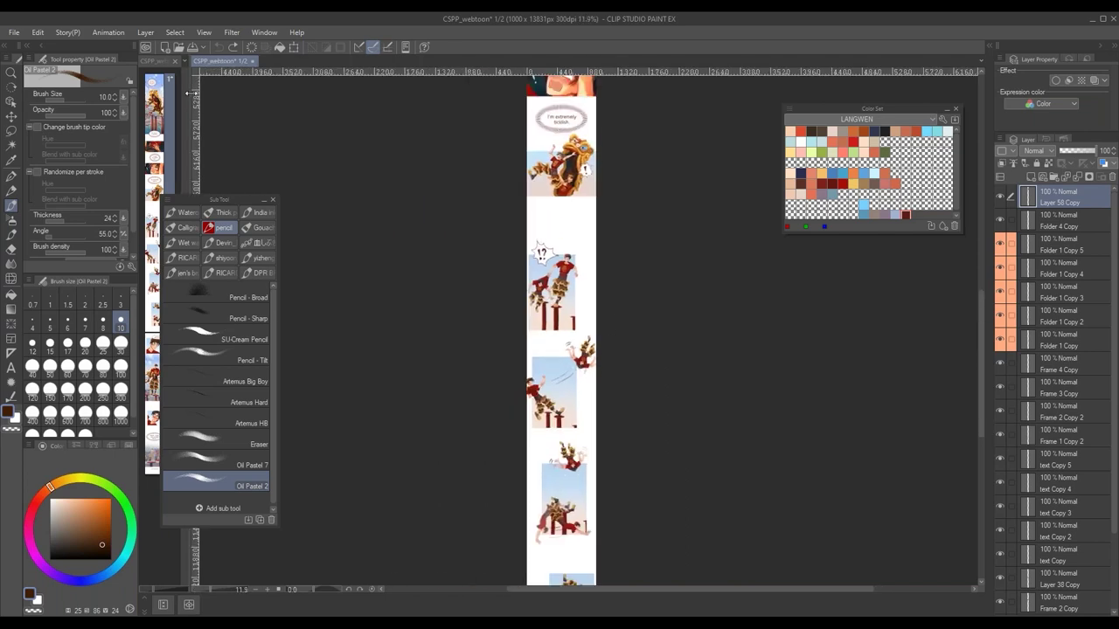
- Widen the page overview pane and close the first webtoon page without saving its changes
drag(186, 93, 452, 114)
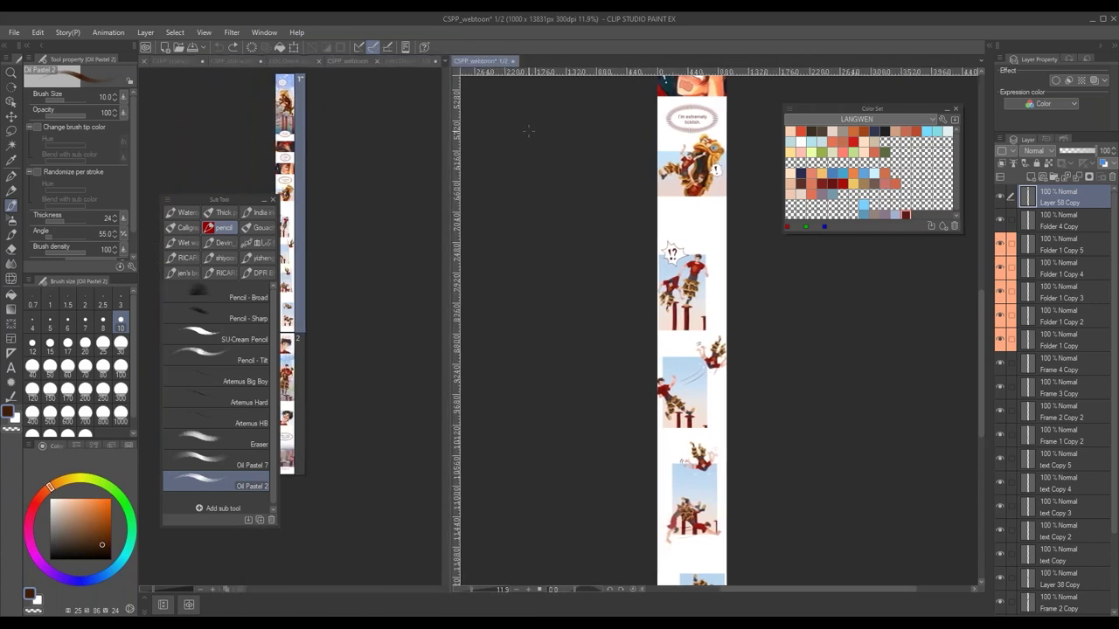
click(515, 62)
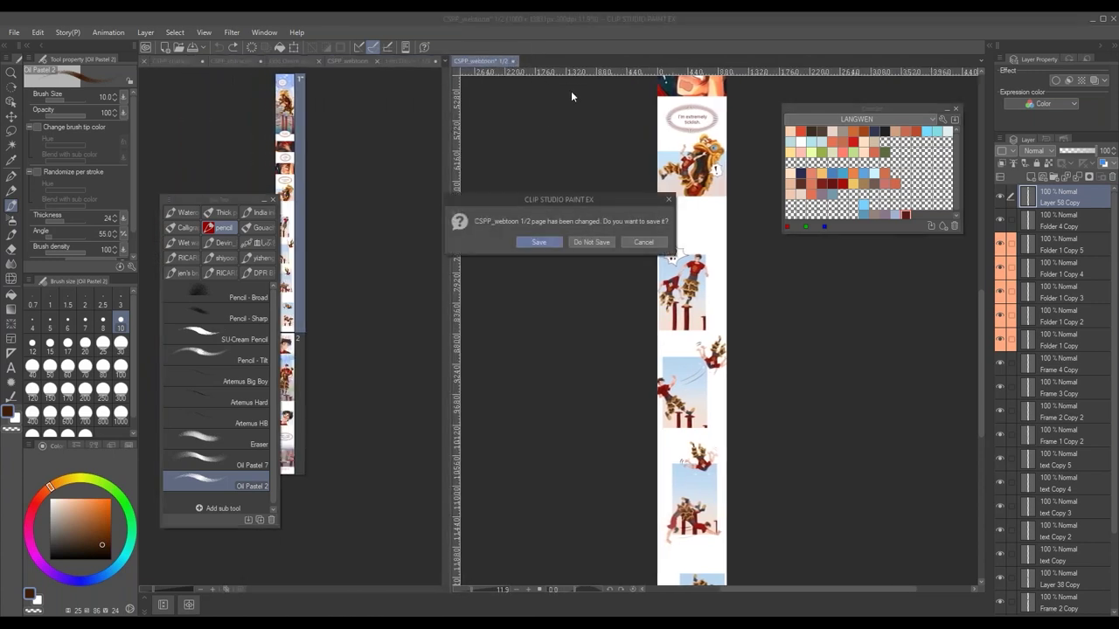
click(586, 244)
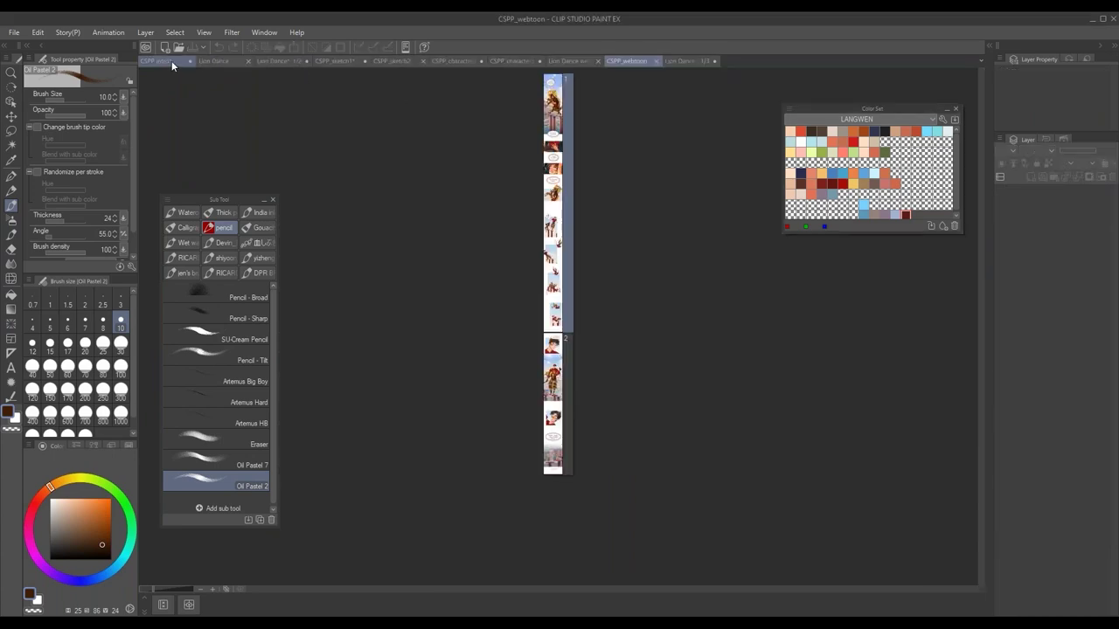
- Switch to the CSPP intro document and review the title and the session agenda down to the Q + A item
click(183, 61)
mouse_move(984, 531)
mouse_down()
mouse_move(975, 96)
mouse_move(970, 143)
mouse_up()
drag(639, 277, 537, 494)
drag(600, 359, 636, 473)
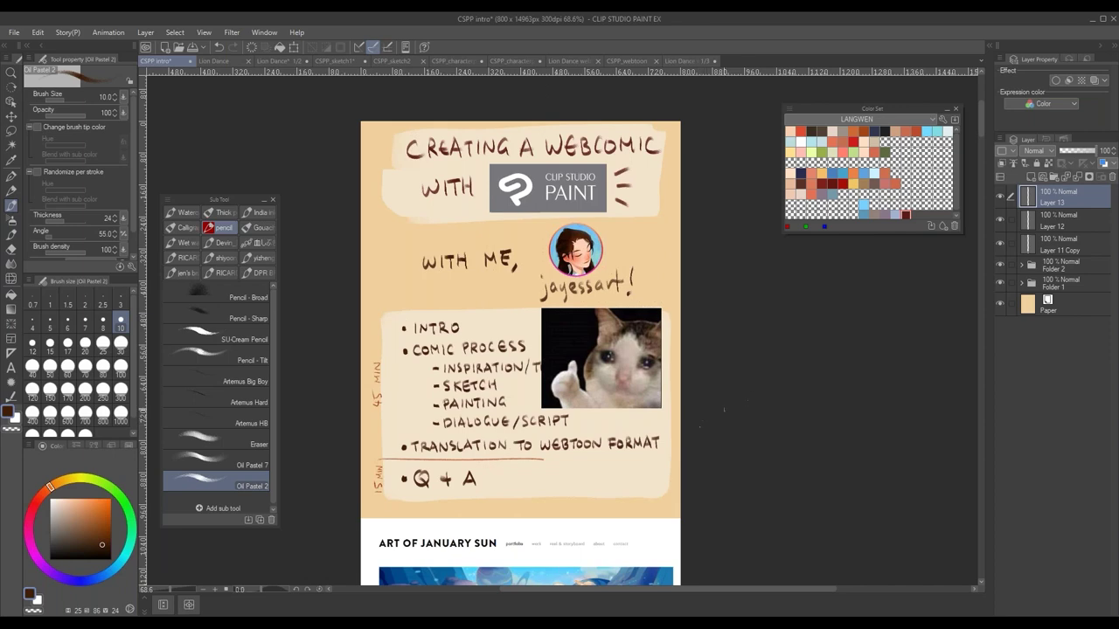
drag(639, 395, 684, 450)
drag(585, 534, 570, 399)
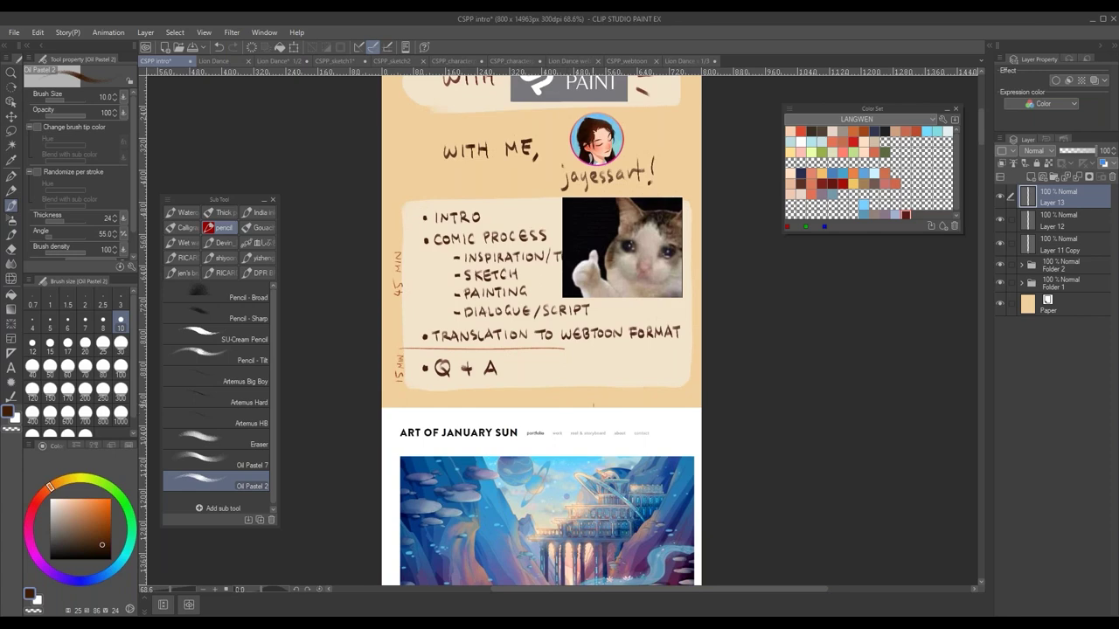
- Hide Layer 13, Layer 12 and Layer 11 Copy, and add a new layer above them
mouse_move(986, 157)
mouse_down()
mouse_move(971, 460)
mouse_move(979, 546)
mouse_up()
click(1001, 197)
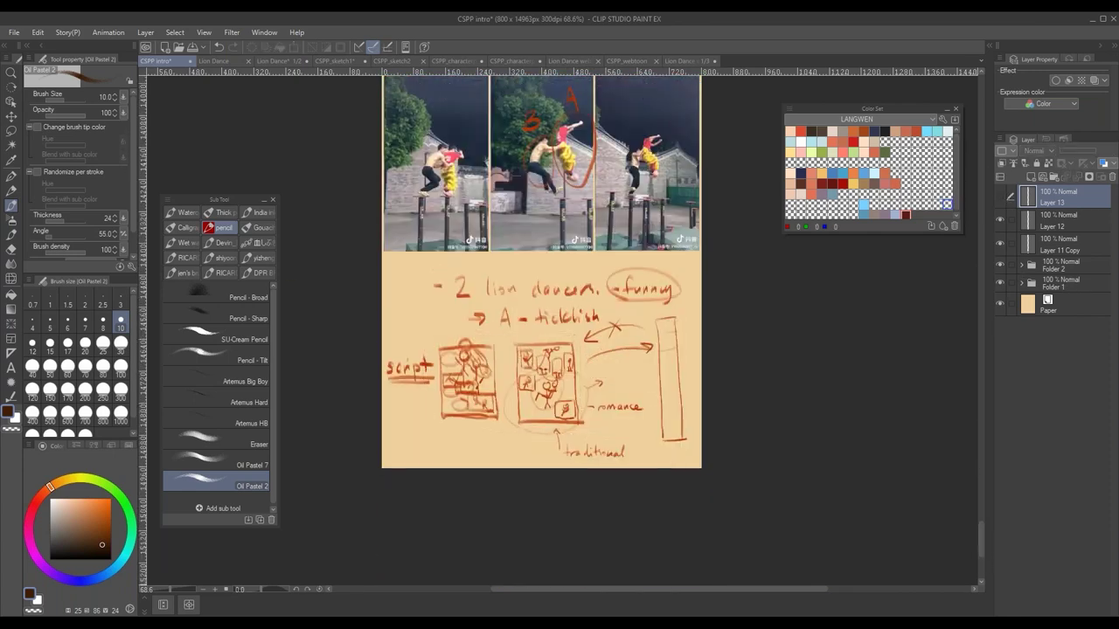
drag(1005, 229, 1005, 246)
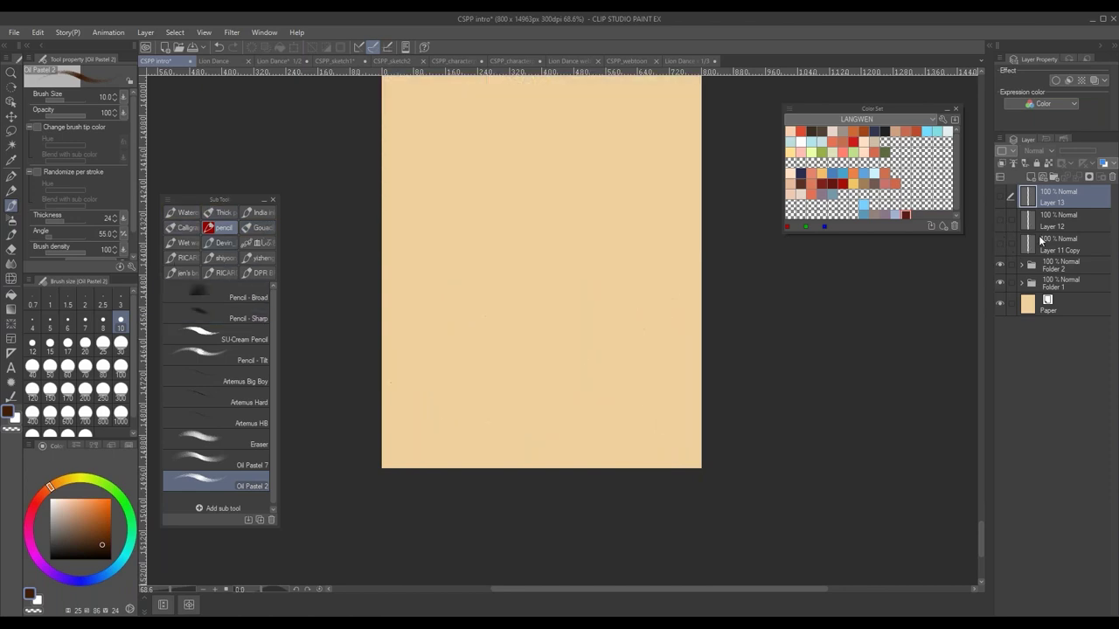
scroll(717, 332, up, 5)
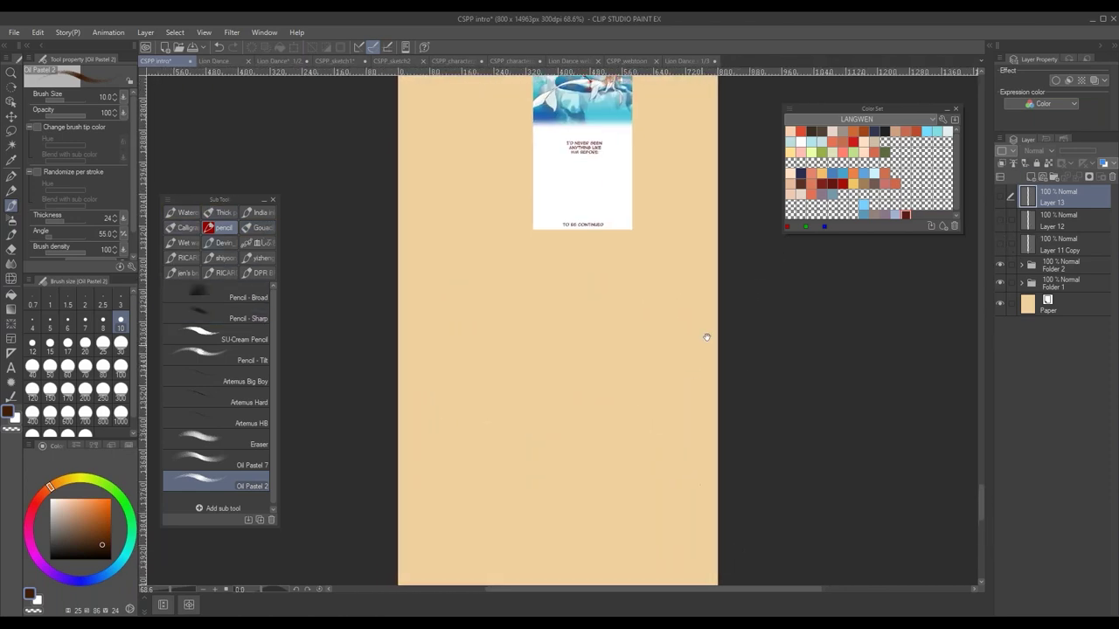
click(1031, 176)
- Shift the floating brush palette slightly and select the Oil Pastel 2 brush from the pencil group
drag(477, 332, 348, 403)
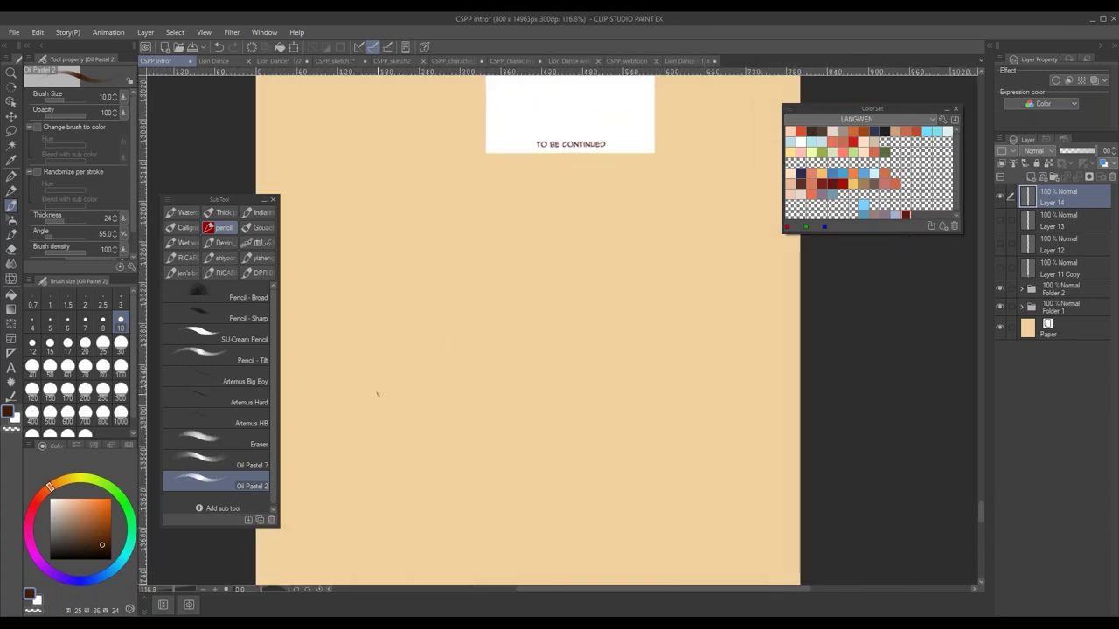
click(261, 272)
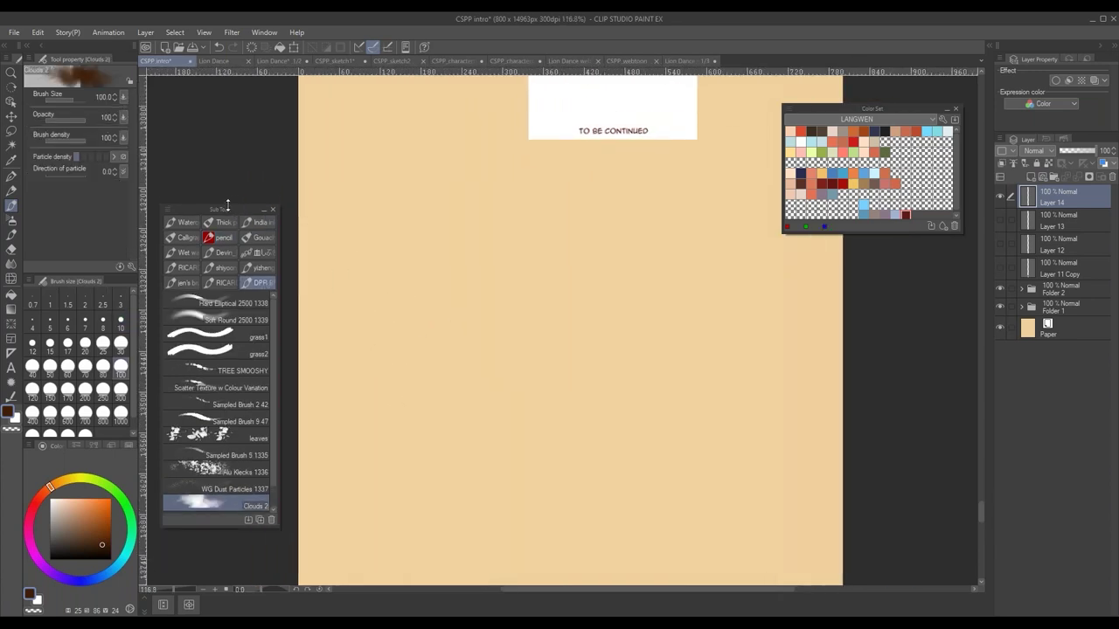
drag(238, 197, 228, 214)
mouse_move(430, 332)
mouse_down()
mouse_move(389, 348)
mouse_move(401, 362)
mouse_up()
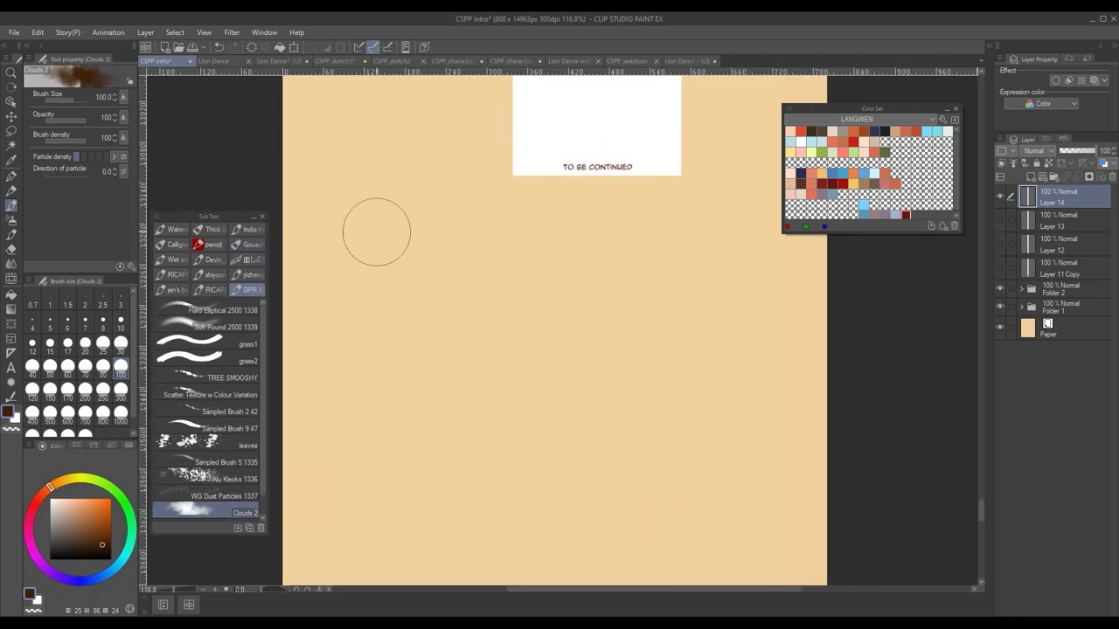
click(210, 243)
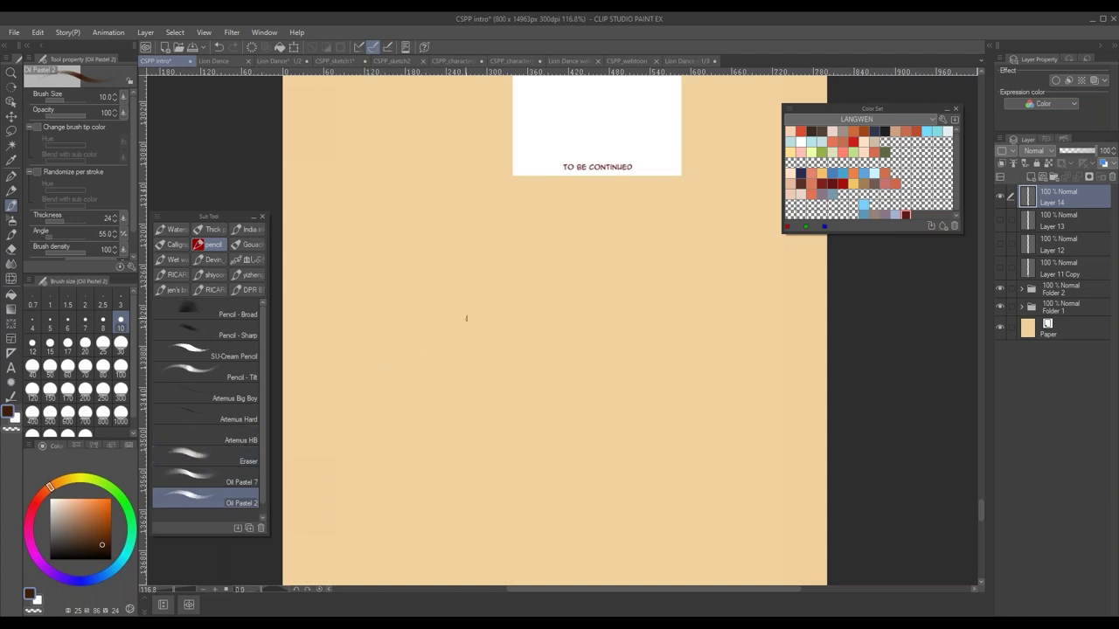
- Try long freehand oil pastel strokes across the blank area below the sample comic, and undo them
mouse_move(358, 367)
mouse_down()
mouse_move(408, 332)
mouse_move(421, 361)
mouse_move(448, 371)
mouse_move(508, 353)
mouse_move(547, 370)
mouse_move(649, 372)
mouse_move(778, 321)
mouse_up()
key(ctrl+z)
mouse_move(316, 371)
mouse_down()
mouse_move(416, 305)
mouse_move(469, 326)
mouse_move(617, 291)
mouse_up()
scroll(414, 364, up, 3)
key(ctrl+z)
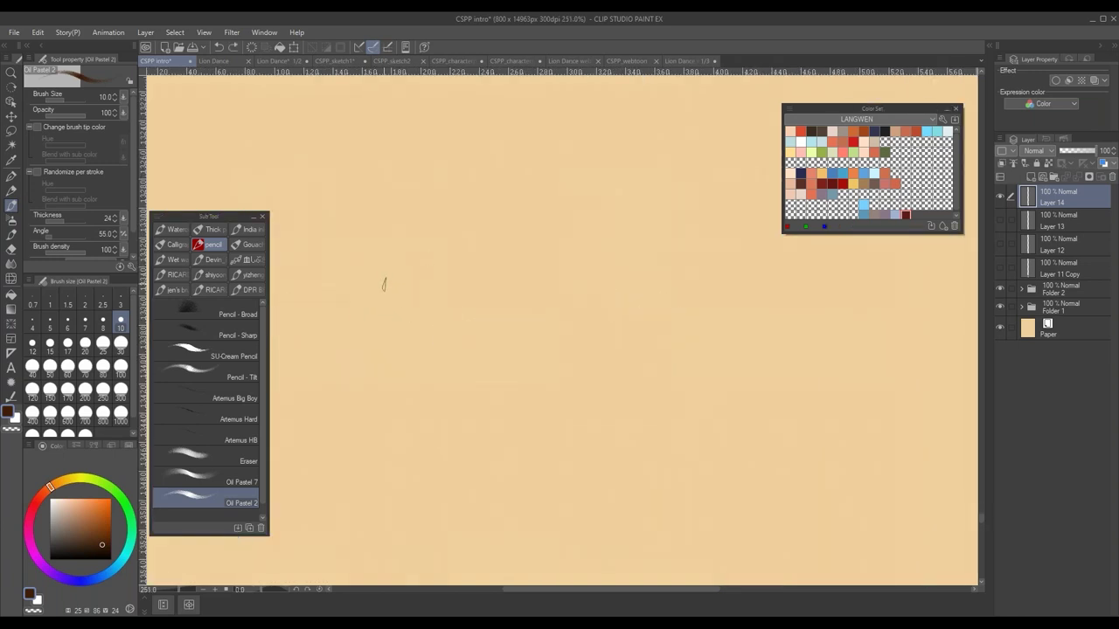
- Try lettering a large looping cursive L with further strokes beside it in the blank area, and undo them
mouse_move(352, 267)
mouse_down()
mouse_move(404, 289)
mouse_move(504, 385)
mouse_up()
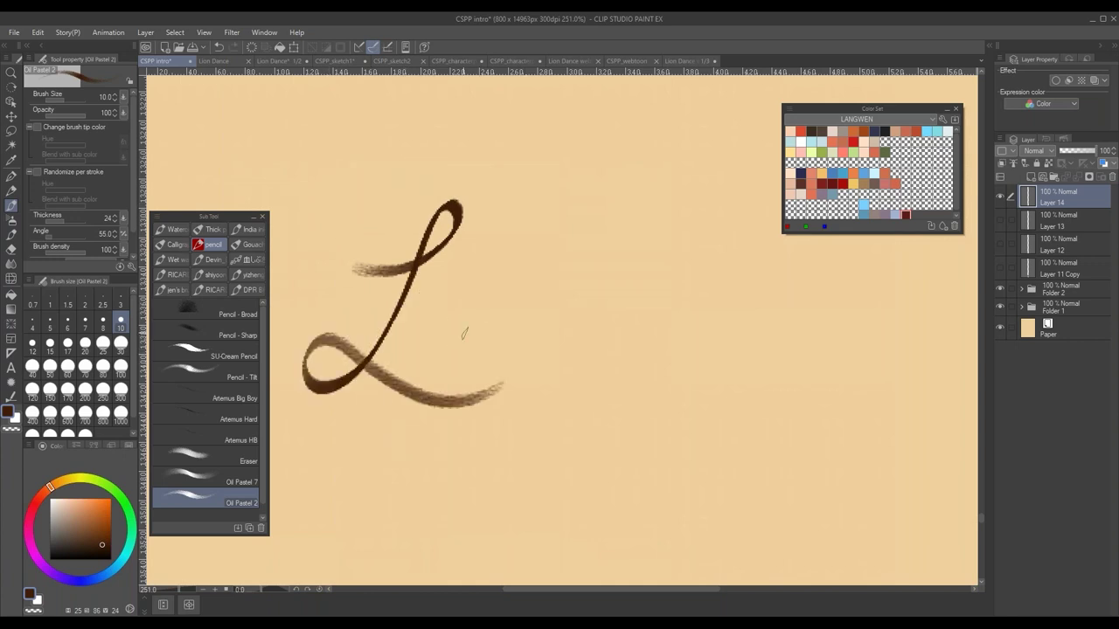
mouse_move(464, 333)
mouse_down()
mouse_move(461, 363)
mouse_move(632, 342)
mouse_move(633, 322)
mouse_move(726, 252)
mouse_move(770, 362)
mouse_up()
scroll(786, 340, down, 3)
drag(691, 434, 507, 401)
key(ctrl+z)
key(ctrl+z)
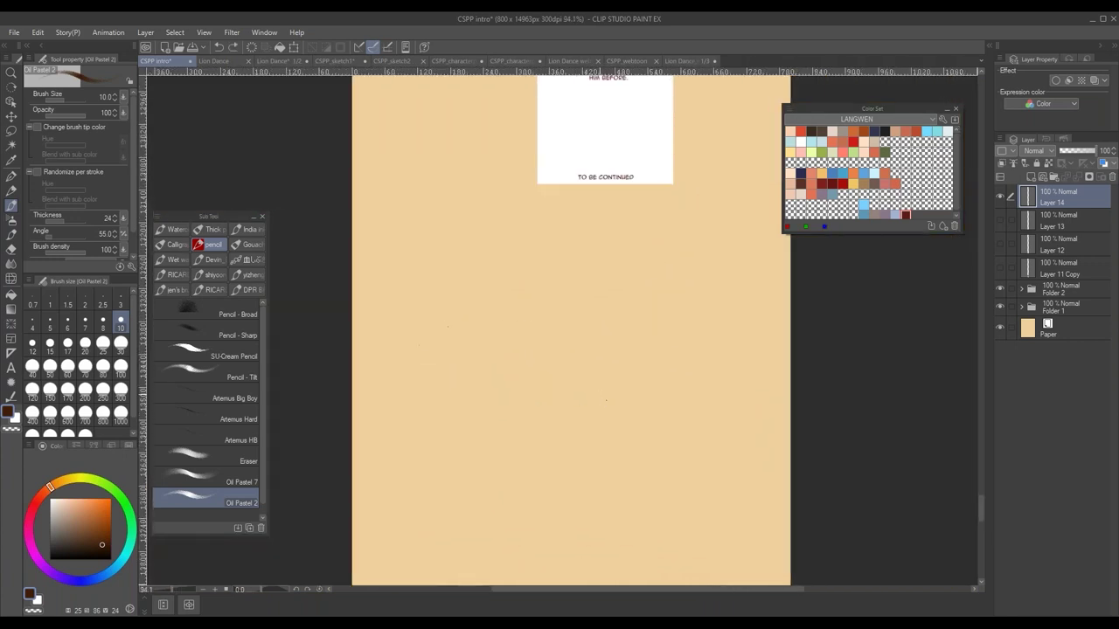
- Try short slanted Oil Pastel 2 strokes in the blank area below the sample comic, and undo them
scroll(578, 378, up, 2)
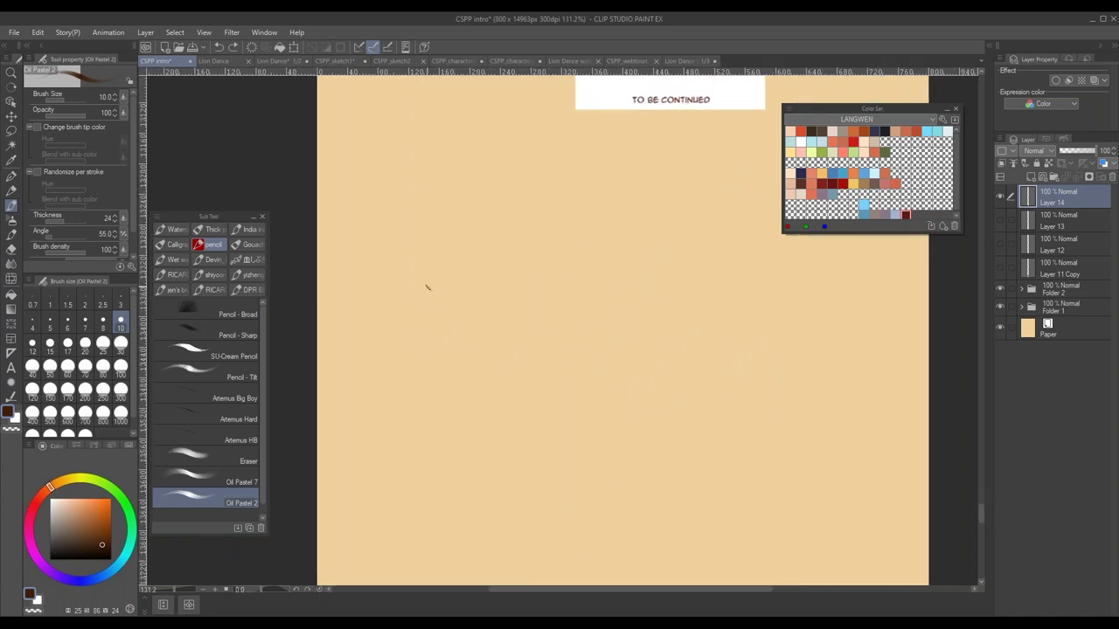
drag(428, 288, 472, 341)
key(ctrl+z)
key(ctrl+z)
key(ctrl+z)
drag(450, 260, 498, 402)
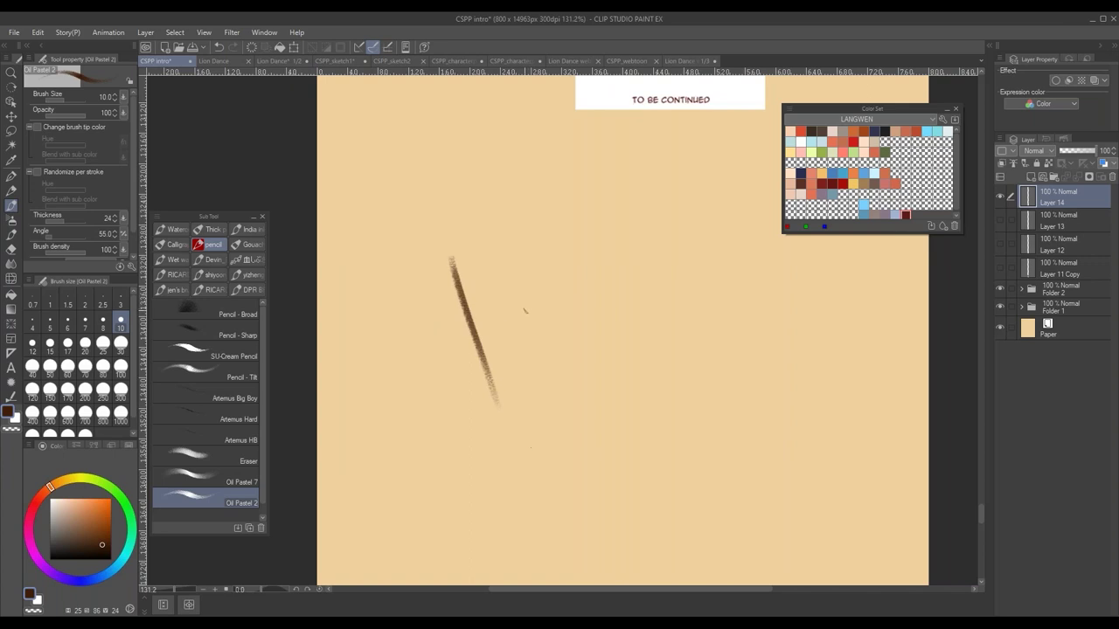
key(ctrl+z)
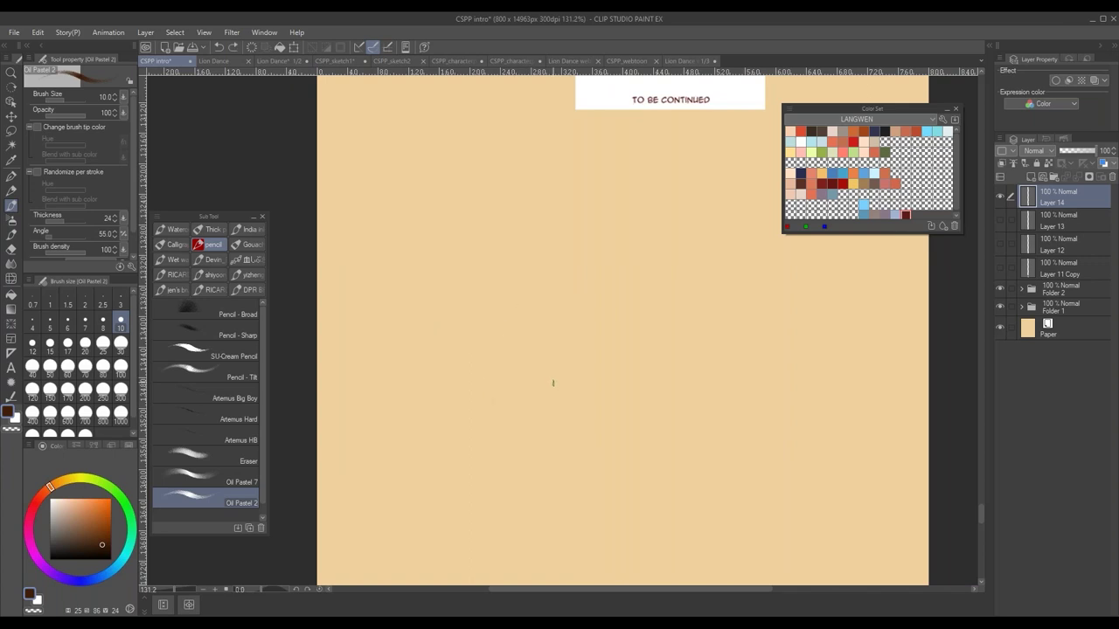
mouse_move(429, 343)
mouse_down()
mouse_move(383, 316)
mouse_move(449, 315)
mouse_move(489, 337)
mouse_up()
- Select the SU-Cream Pencil brush, try looping and curved strokes in the blank area, and undo them
click(246, 357)
key(ctrl+z)
mouse_move(400, 336)
mouse_down()
mouse_move(574, 382)
mouse_move(710, 383)
mouse_up()
key(ctrl+z)
mouse_move(423, 280)
mouse_down()
mouse_move(417, 325)
mouse_move(463, 335)
mouse_move(465, 377)
mouse_move(606, 360)
mouse_up()
key(ctrl+z)
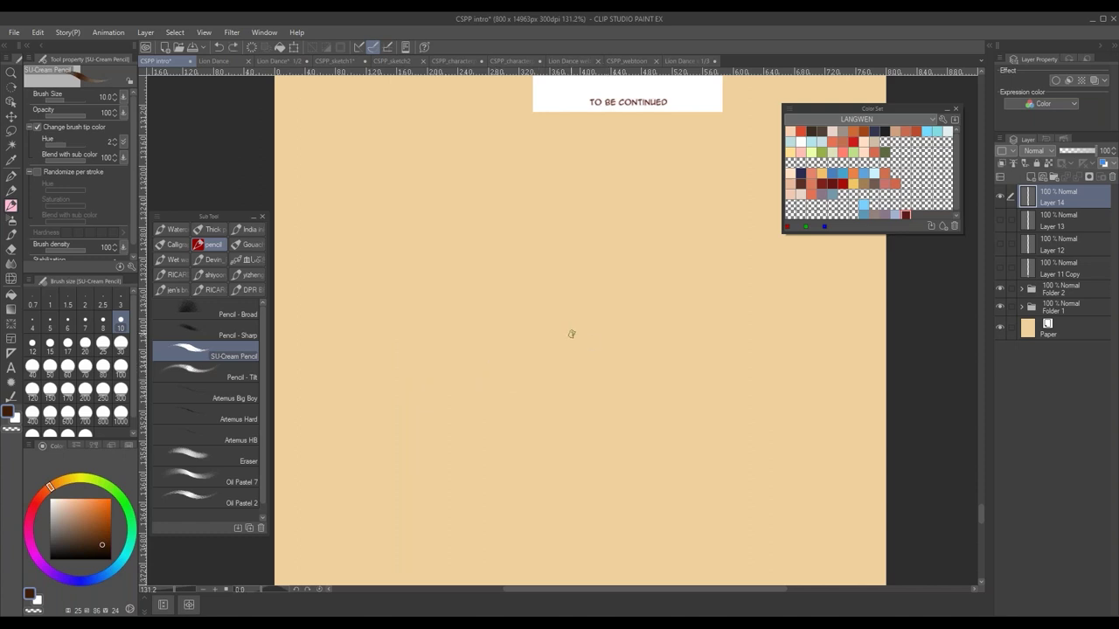
drag(406, 316, 603, 325)
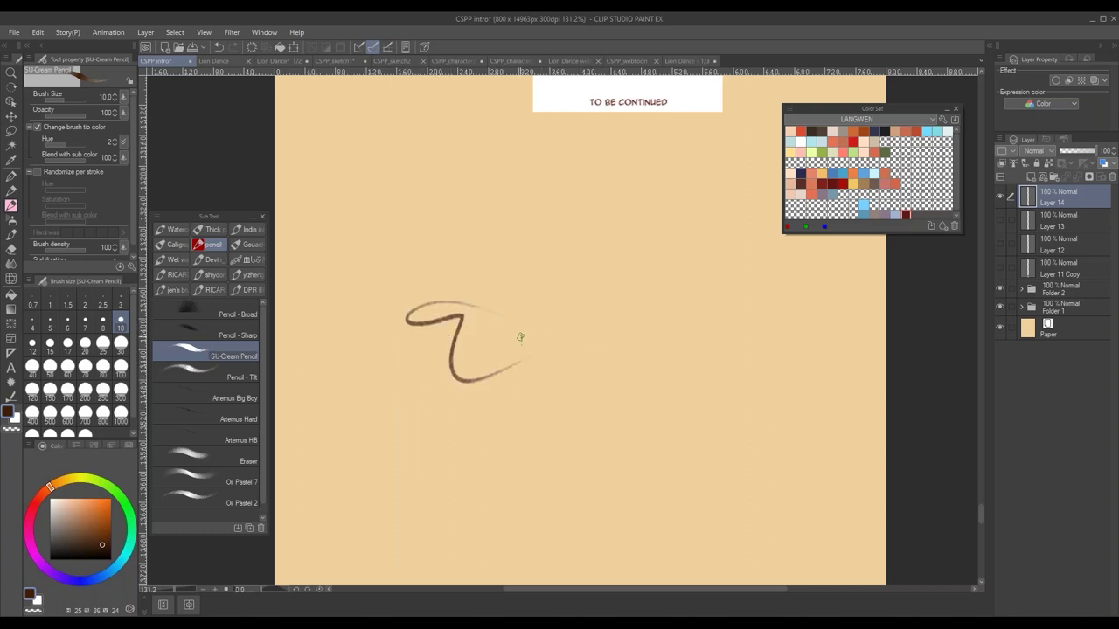
key(ctrl+z)
mouse_move(484, 311)
mouse_down()
mouse_move(499, 339)
mouse_move(489, 404)
mouse_up()
key(ctrl+z)
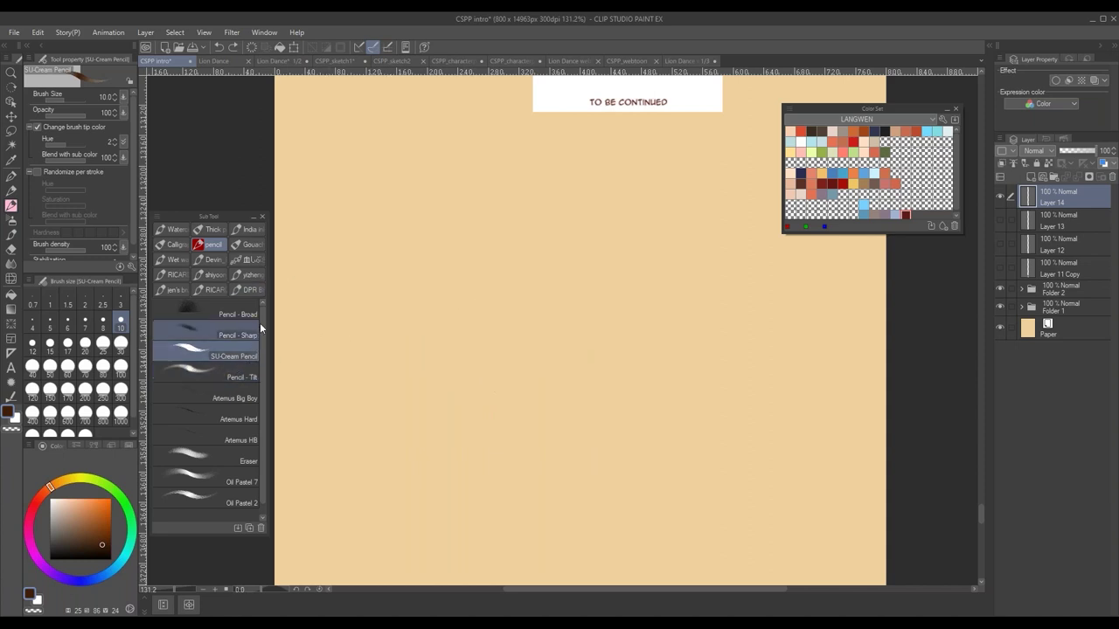
- Select the Hard Elliptical 2500 1338 brush from the DPR group, try thick tapered strokes in the blank area, and undo them
click(250, 289)
click(220, 308)
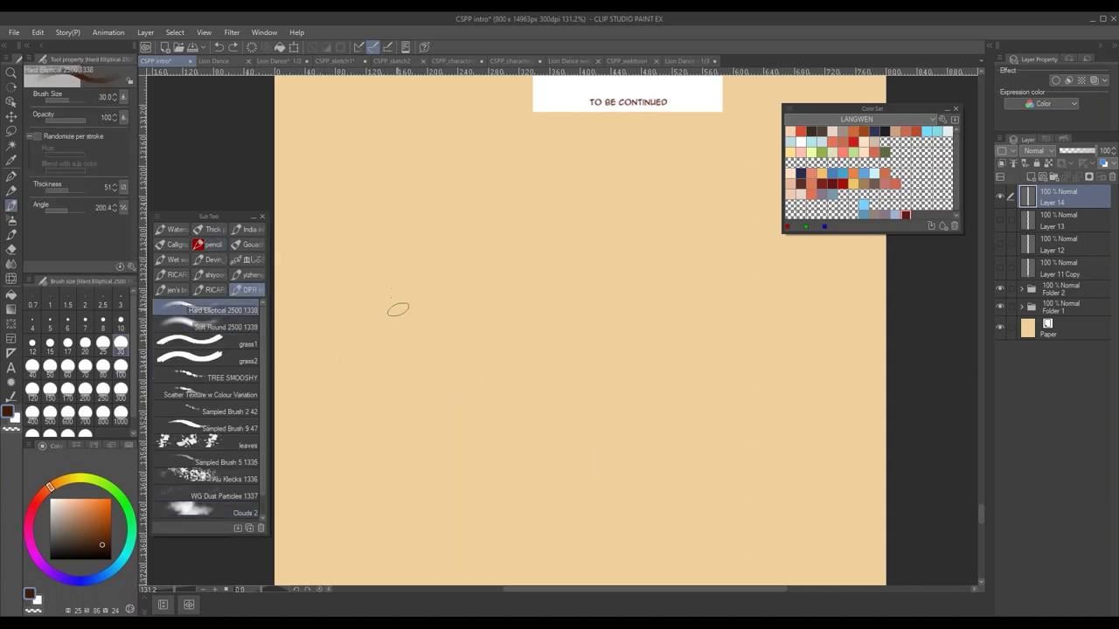
click(390, 298)
mouse_move(390, 298)
mouse_down()
mouse_move(436, 381)
mouse_move(496, 415)
mouse_up()
key(ctrl+z)
mouse_move(388, 322)
mouse_down()
mouse_move(473, 397)
mouse_move(599, 382)
mouse_up()
key(ctrl+z)
drag(390, 302, 512, 388)
key(ctrl+z)
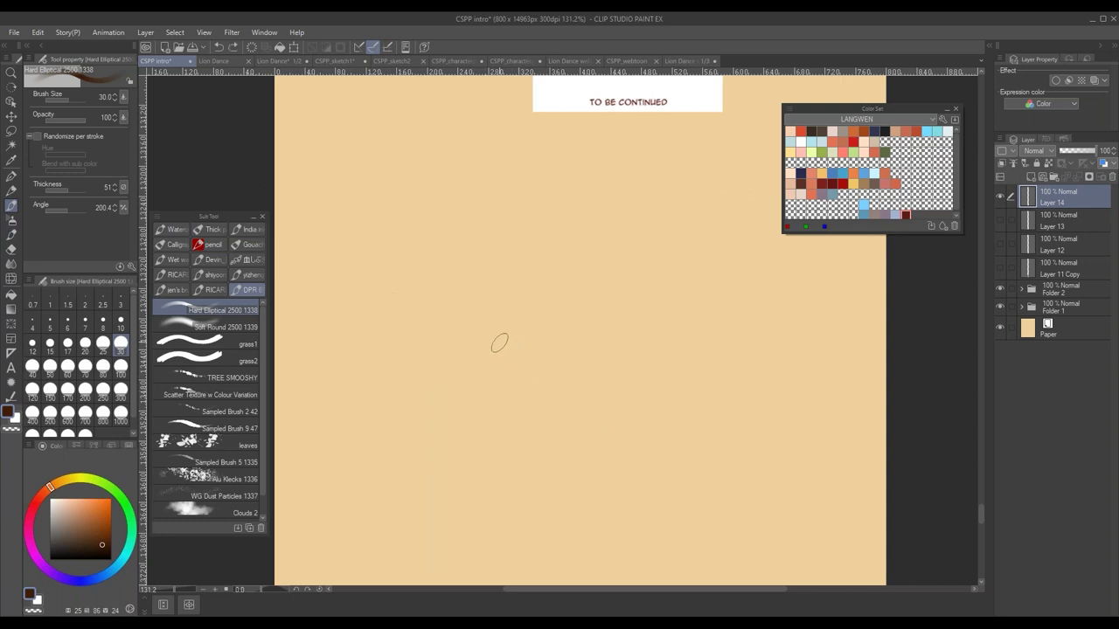
mouse_move(499, 343)
mouse_down()
mouse_move(472, 376)
mouse_move(490, 332)
mouse_move(442, 332)
mouse_move(523, 386)
mouse_up()
key(ctrl+z)
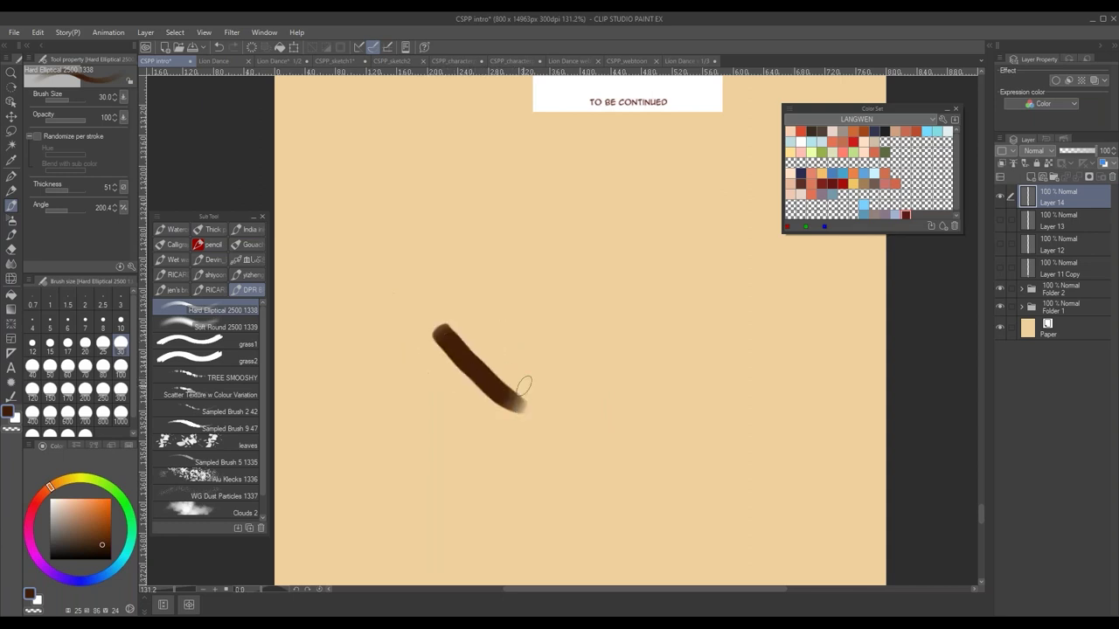
key(ctrl+z)
- Try further long and crossing Hard Elliptical strokes in a closer view of the blank area, and remove them
scroll(464, 317, up, 2)
mouse_move(437, 343)
mouse_down()
mouse_move(467, 324)
mouse_move(417, 359)
mouse_move(504, 317)
mouse_move(490, 335)
mouse_move(504, 417)
mouse_move(545, 471)
mouse_move(605, 443)
mouse_move(695, 476)
mouse_up()
key(ctrl+z)
mouse_move(631, 404)
mouse_down()
mouse_move(537, 362)
mouse_move(525, 419)
mouse_move(607, 395)
mouse_move(749, 320)
mouse_up()
key(ctrl+z)
mouse_move(679, 370)
mouse_down()
mouse_move(440, 363)
mouse_move(554, 481)
mouse_move(494, 533)
mouse_move(647, 479)
mouse_move(515, 259)
mouse_move(661, 312)
mouse_move(617, 384)
mouse_move(535, 373)
mouse_up()
key(ctrl+z)
mouse_move(623, 336)
mouse_down()
mouse_move(547, 343)
mouse_move(609, 397)
mouse_move(619, 393)
mouse_up()
key(Delete)
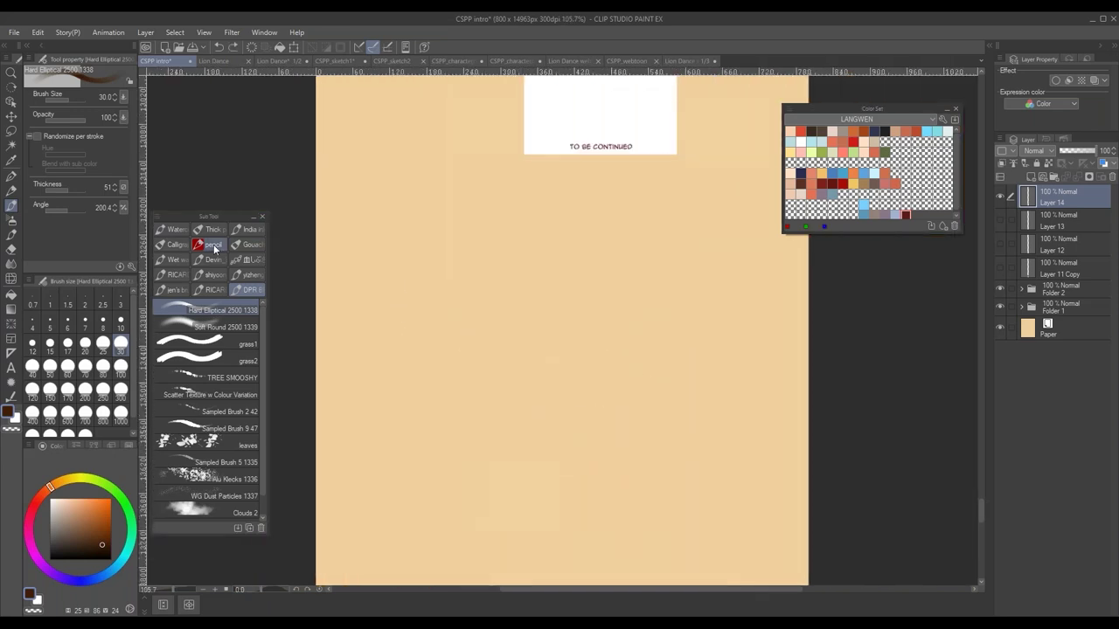
- Switch to the Oil Pastel 2 brush of the pencil group, try a comparison stroke, and clear it
click(210, 245)
click(240, 502)
mouse_move(420, 321)
mouse_down()
mouse_move(449, 383)
mouse_move(586, 380)
mouse_up()
key(Delete)
- Select FLAT BRUSH from the calligraphy group, try several textured strokes in the blank area, and clear them
click(172, 245)
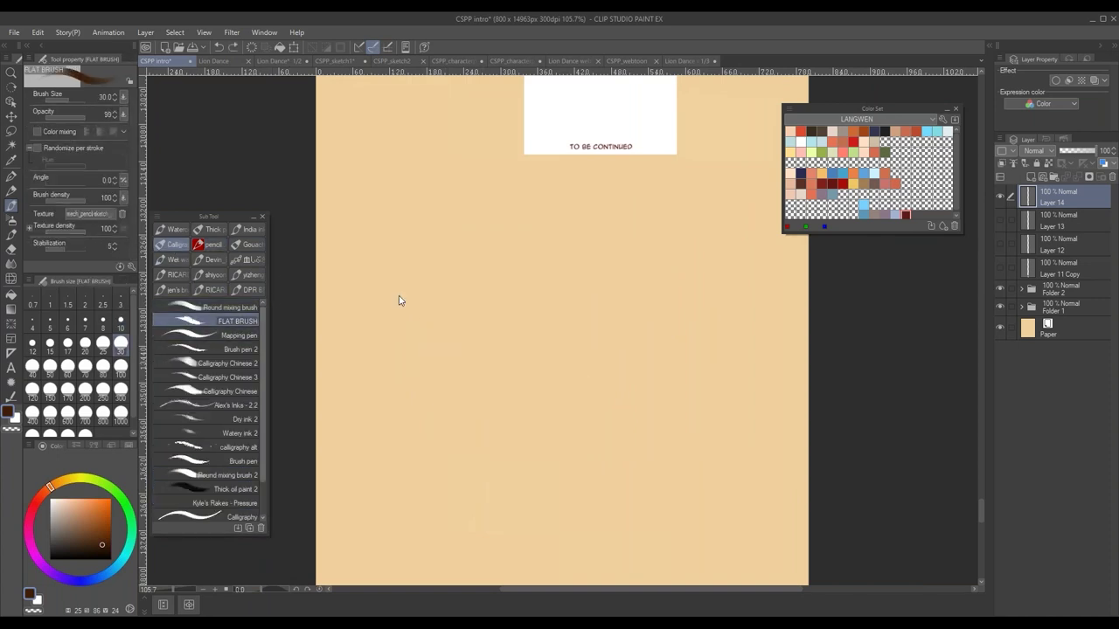
drag(442, 342, 499, 305)
key(Delete)
mouse_move(403, 391)
mouse_down()
mouse_move(495, 320)
mouse_move(507, 399)
mouse_move(642, 334)
mouse_move(358, 345)
mouse_move(393, 428)
mouse_move(493, 389)
mouse_move(706, 354)
mouse_up()
key(Delete)
mouse_move(619, 312)
mouse_down()
mouse_move(454, 452)
mouse_move(477, 419)
mouse_move(549, 435)
mouse_up()
key(ctrl+plus)
key(Delete)
key(Delete)
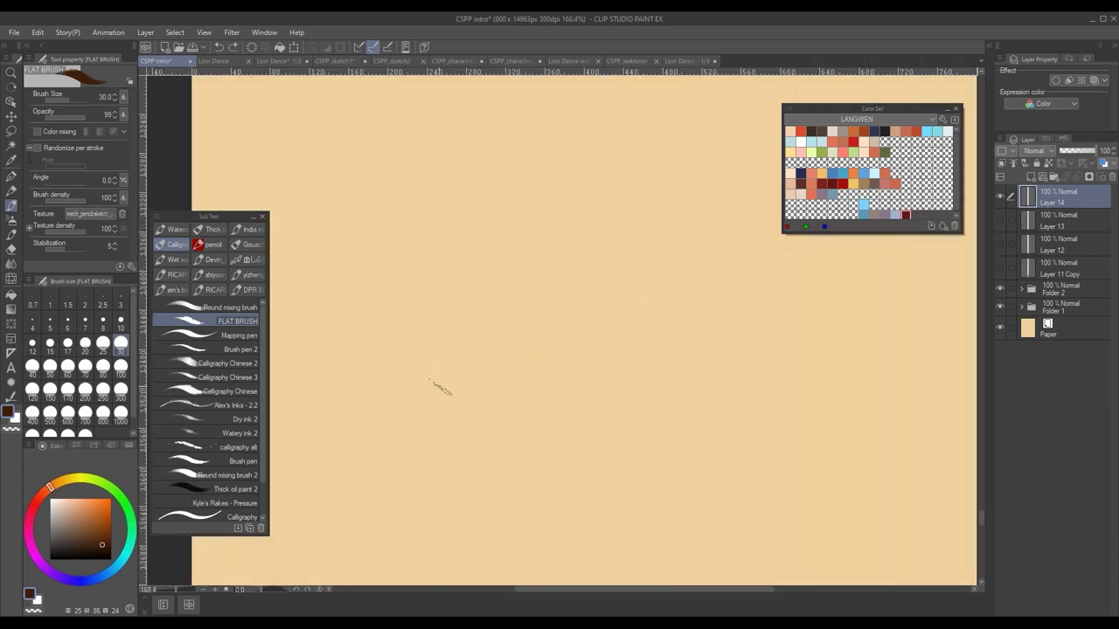
- Try more sweeping FLAT BRUSH strokes across the blank area at different zoom levels, and clear them
mouse_move(479, 330)
mouse_down()
mouse_move(476, 362)
mouse_move(575, 348)
mouse_move(603, 377)
mouse_move(769, 374)
mouse_up()
key(Delete)
scroll(710, 363, down, 5)
mouse_move(707, 358)
mouse_down()
mouse_move(611, 390)
mouse_move(530, 444)
mouse_move(518, 487)
mouse_move(531, 511)
mouse_up()
scroll(516, 463, up, 2)
key(Delete)
- View the CSPP_characterpainted2 page and examine the hand panel of CSPP_characterpainted1 close up for its brushwork
click(512, 61)
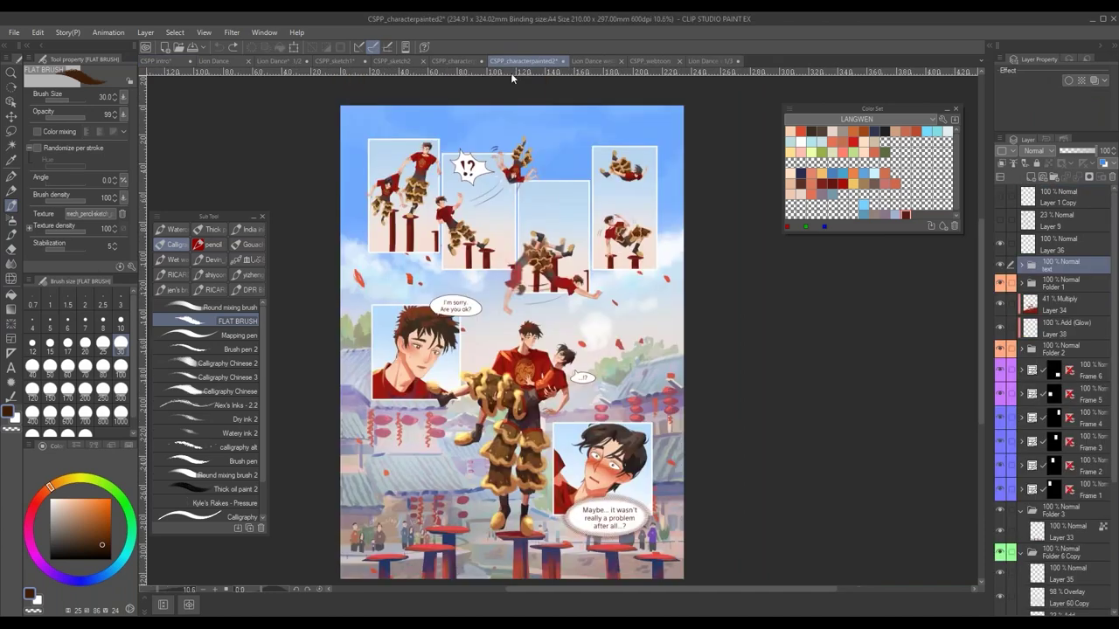
click(456, 61)
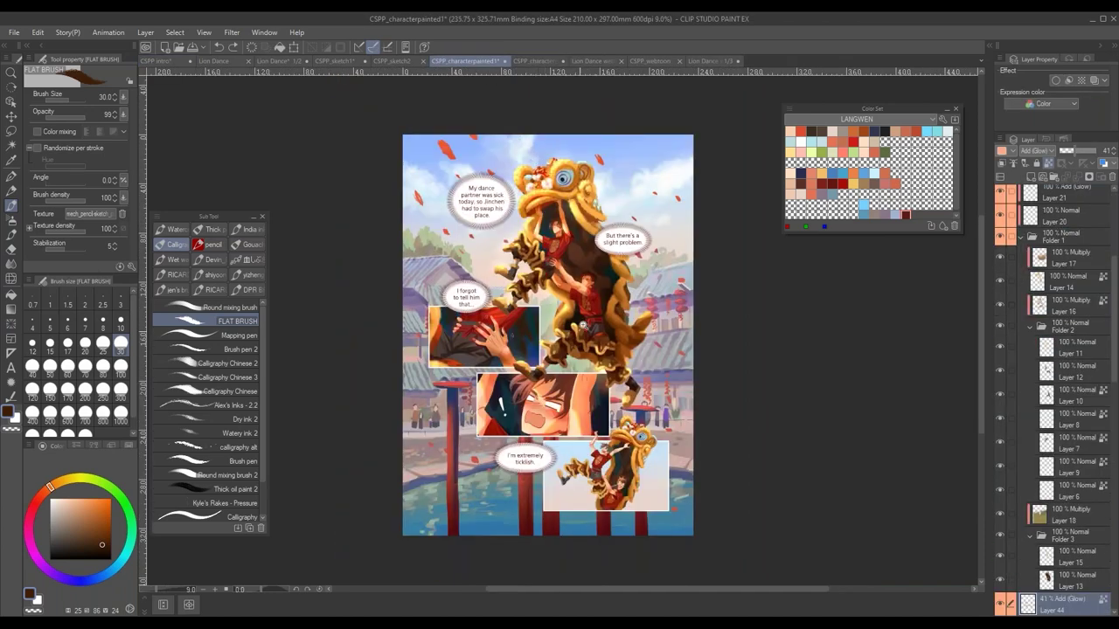
scroll(481, 335, up, 10)
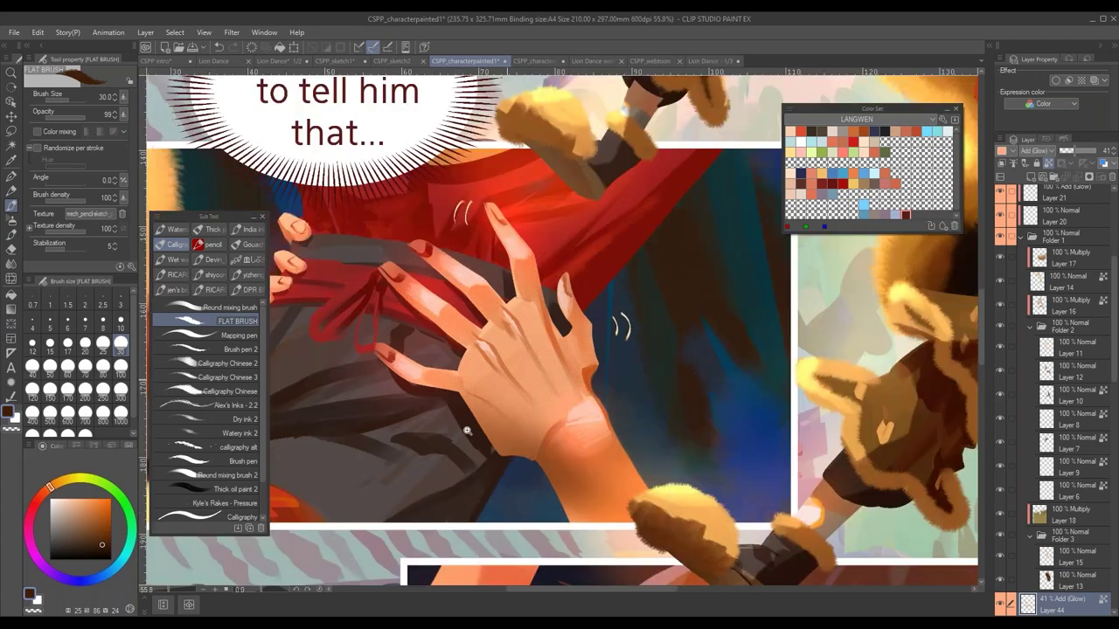
- Return to the CSPP intro document, try a stroke with a brush from the DPR group below the sample comic, and undo it
click(157, 61)
click(210, 244)
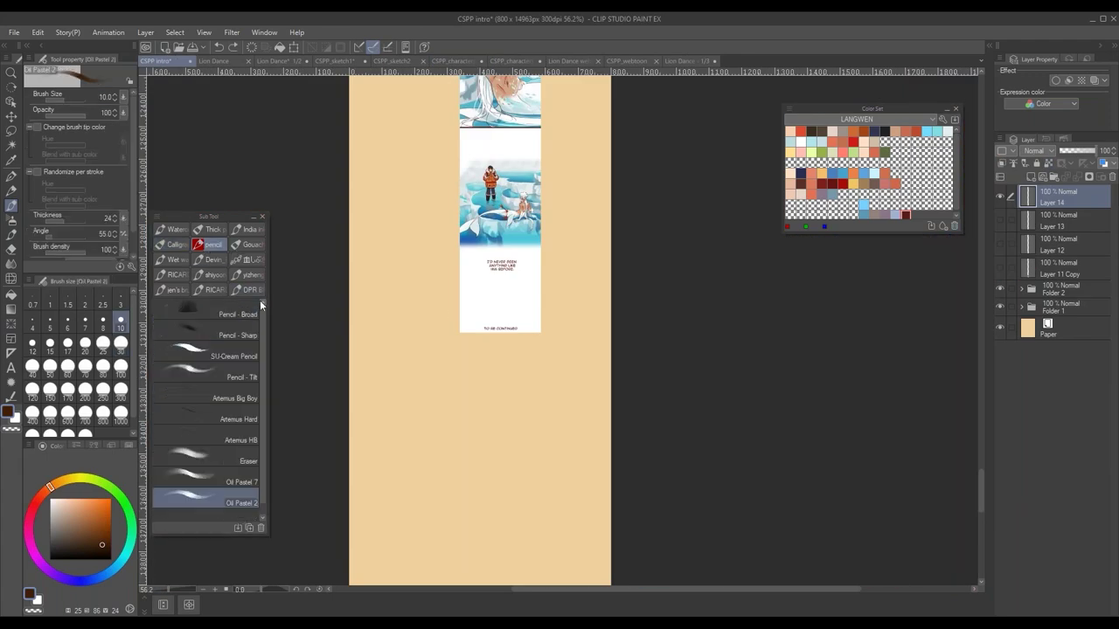
click(251, 289)
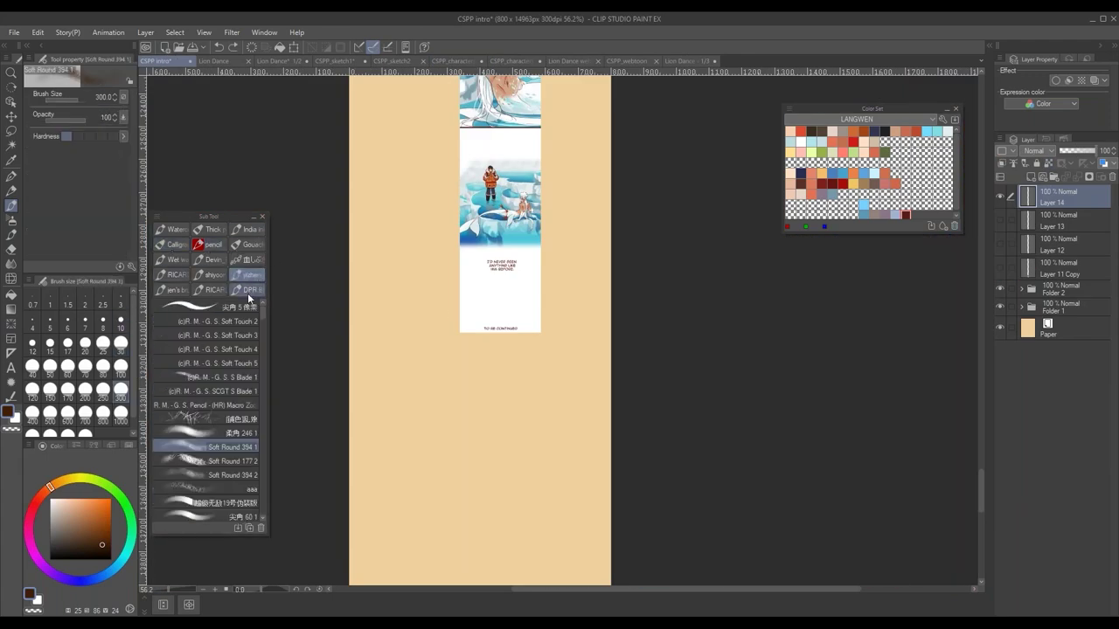
click(224, 511)
mouse_move(433, 380)
mouse_down()
mouse_move(463, 411)
mouse_move(571, 437)
mouse_up()
key(ctrl+z)
- Open the brush group containing the grass brushes, widen the floating palette to two columns, and narrow it back to one
click(209, 260)
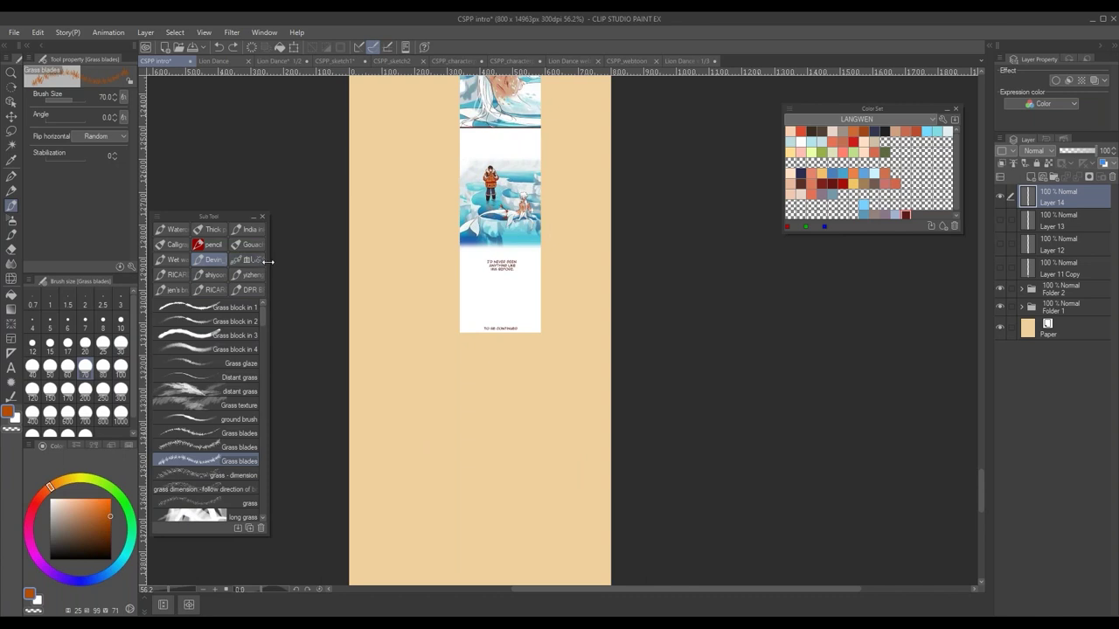
drag(268, 262, 328, 261)
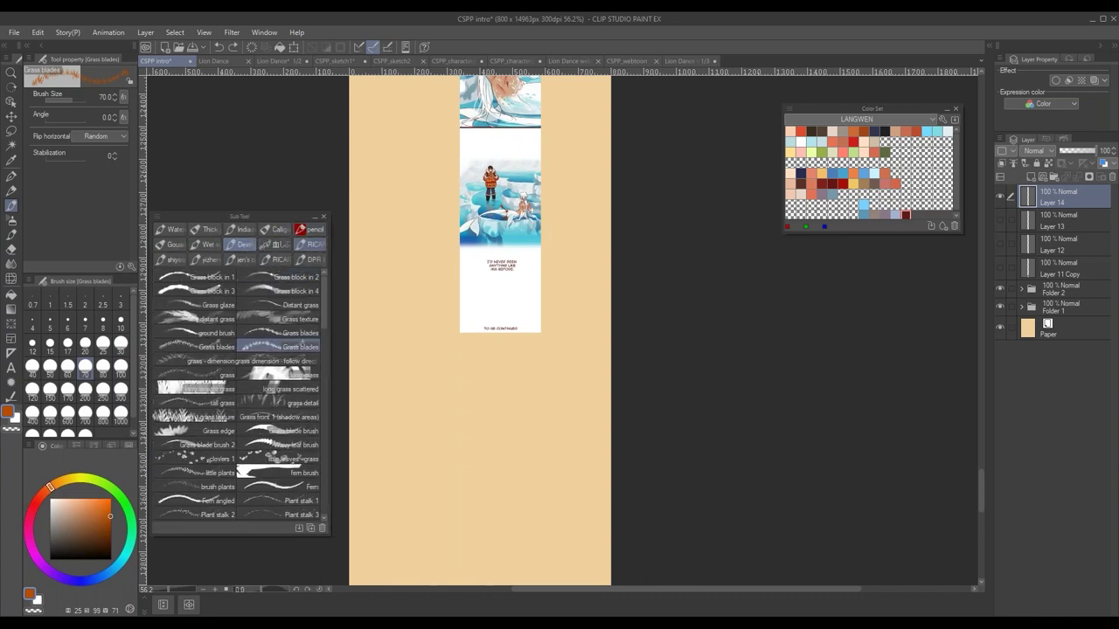
drag(327, 273, 259, 273)
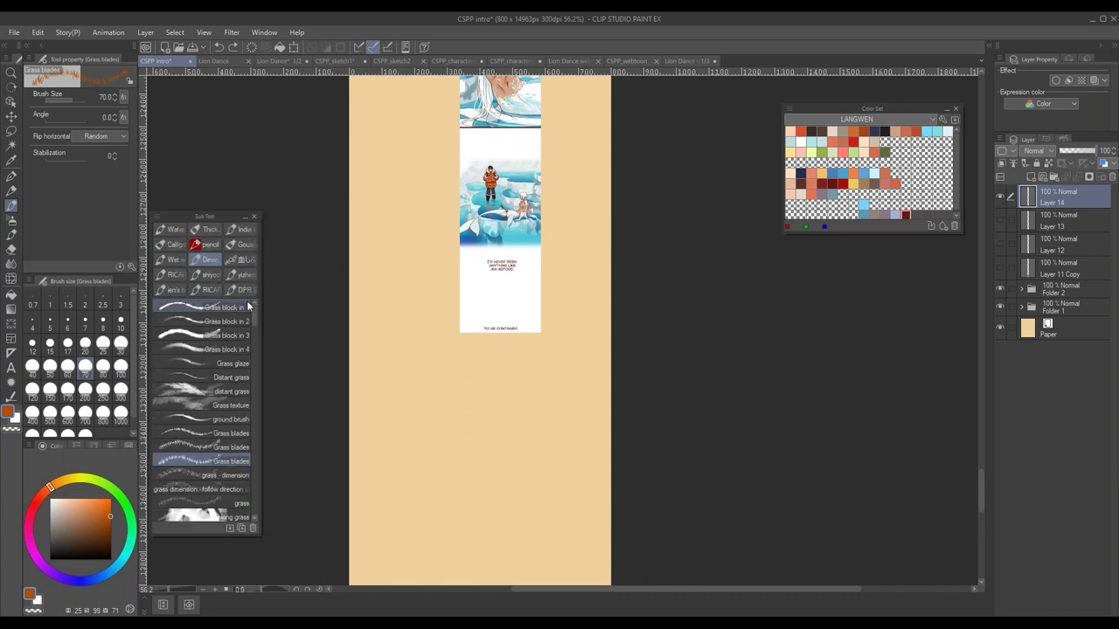
- Select the treetop block in brush from the grass and tree brushes, try foliage strokes below the sample comic, and undo them
click(211, 262)
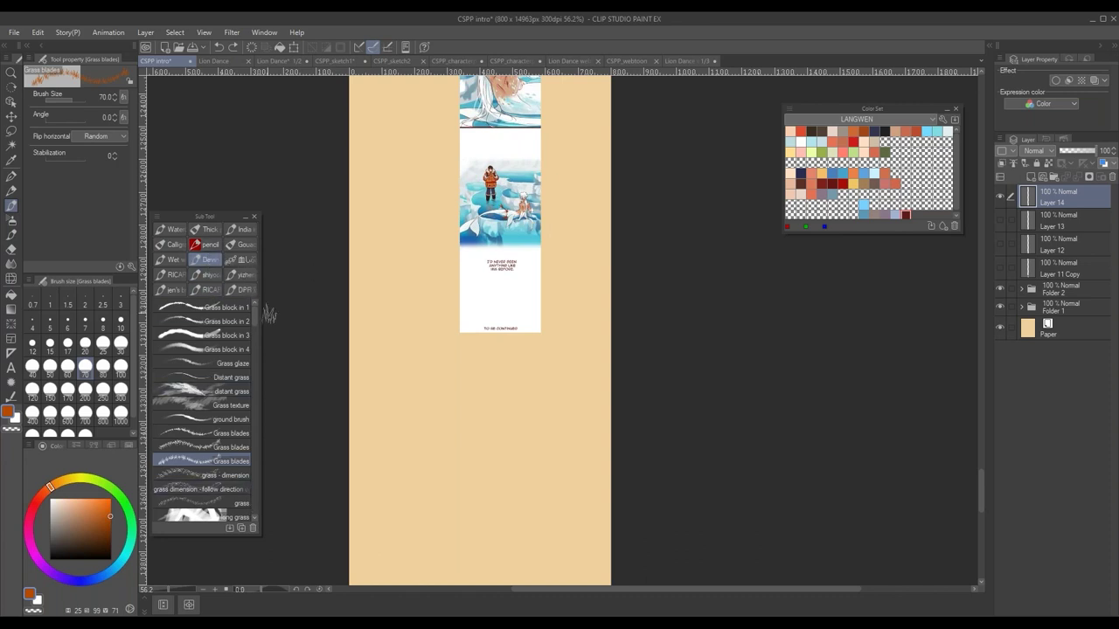
scroll(249, 454, down, 10)
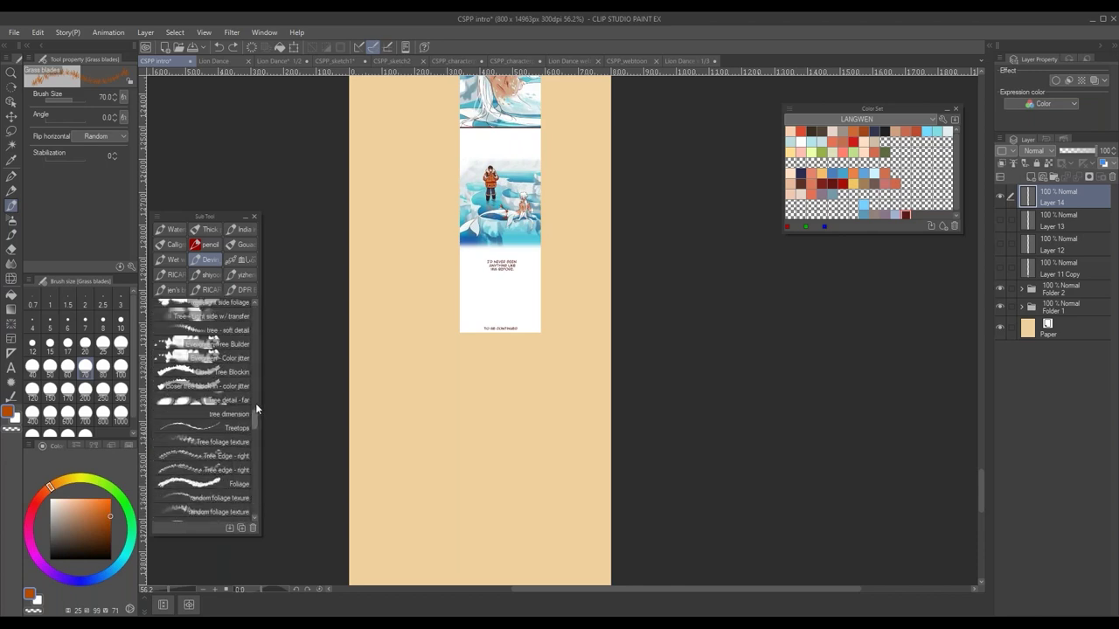
click(229, 397)
mouse_move(467, 379)
mouse_down()
mouse_move(435, 404)
mouse_move(502, 441)
mouse_move(471, 496)
mouse_up()
scroll(541, 438, up, 2)
mouse_move(492, 372)
mouse_down()
mouse_move(559, 385)
mouse_move(636, 360)
mouse_move(437, 385)
mouse_move(346, 415)
mouse_up()
key(ctrl+z)
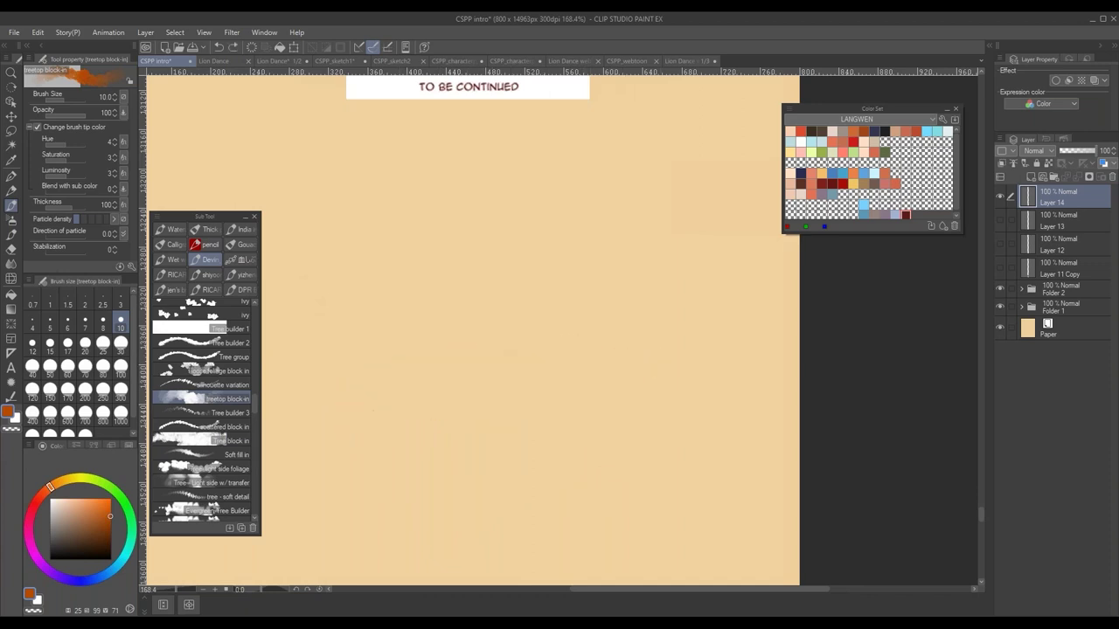
- Go back to the pencil group's Oil Pastel 2 brush, try one orange stroke in the blank area, and undo it
drag(254, 420, 254, 313)
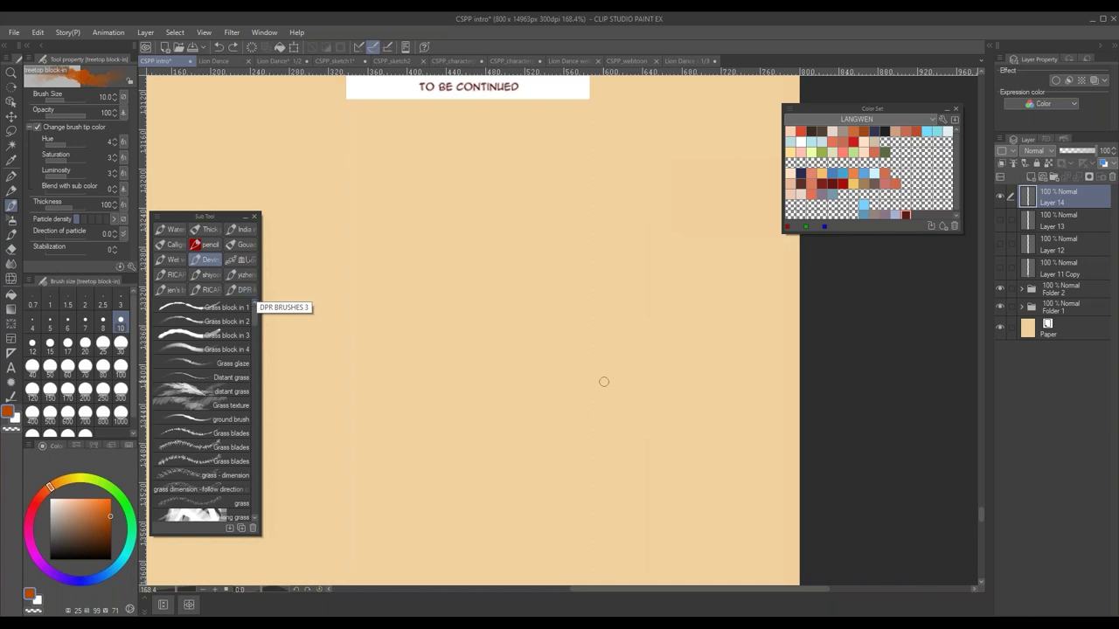
scroll(602, 385, down, 3)
click(206, 245)
mouse_move(452, 311)
mouse_down()
mouse_move(436, 334)
mouse_move(533, 429)
mouse_move(586, 411)
mouse_up()
key(ctrl+z)
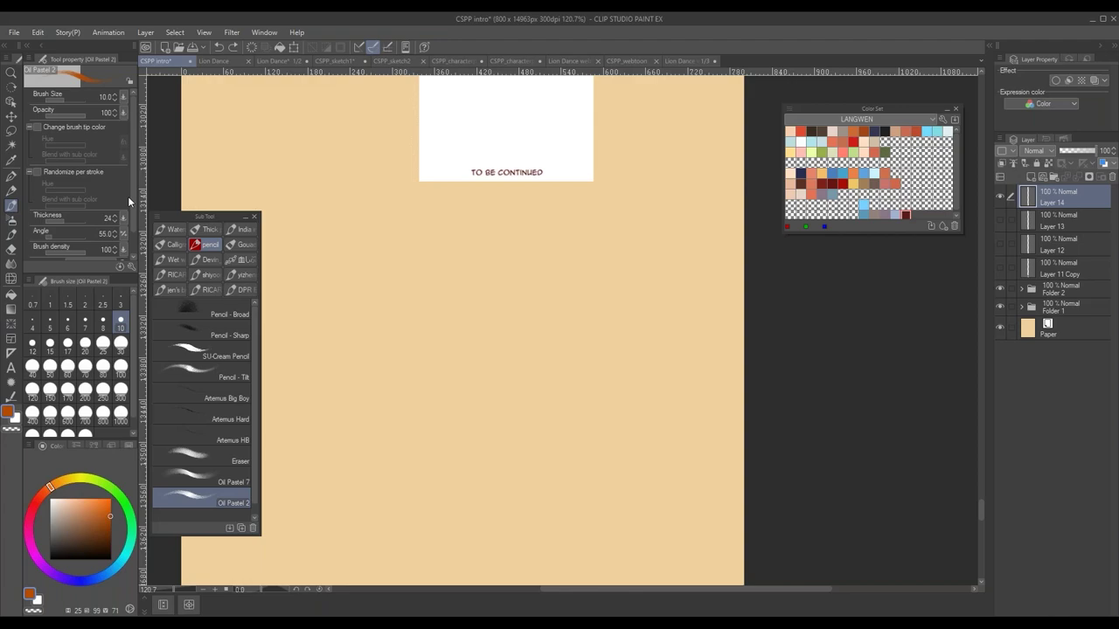
mouse_move(980, 515)
mouse_down()
mouse_move(981, 199)
mouse_move(996, 227)
mouse_move(978, 285)
mouse_move(976, 511)
mouse_up()
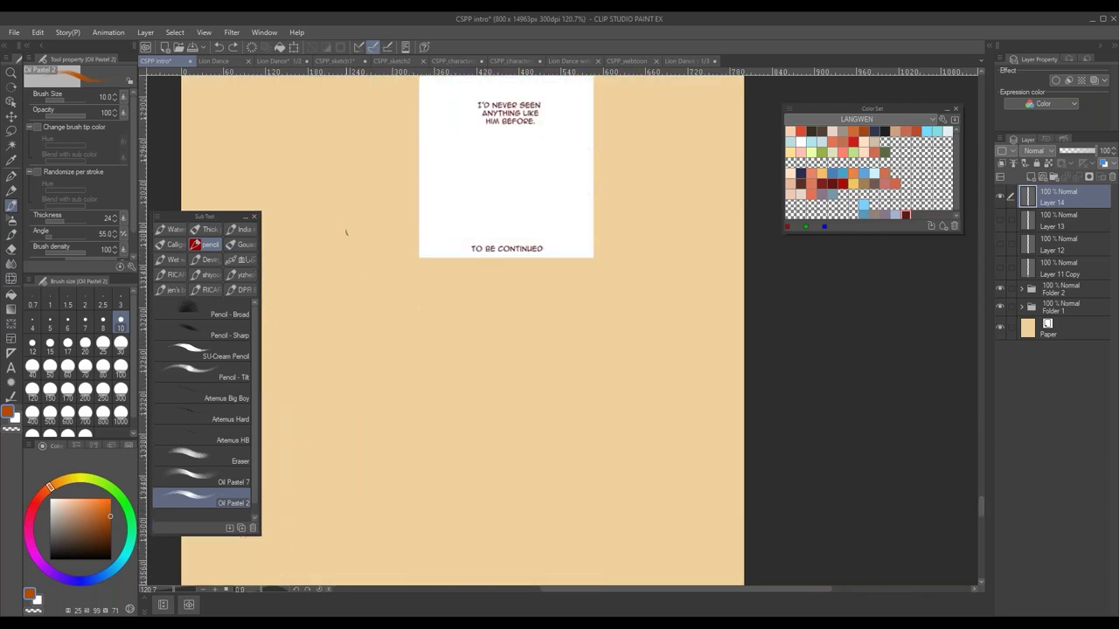
- Look through the foliage and shiyoon ink brush groups, and select the pondleaves brush from the decorative group
click(205, 259)
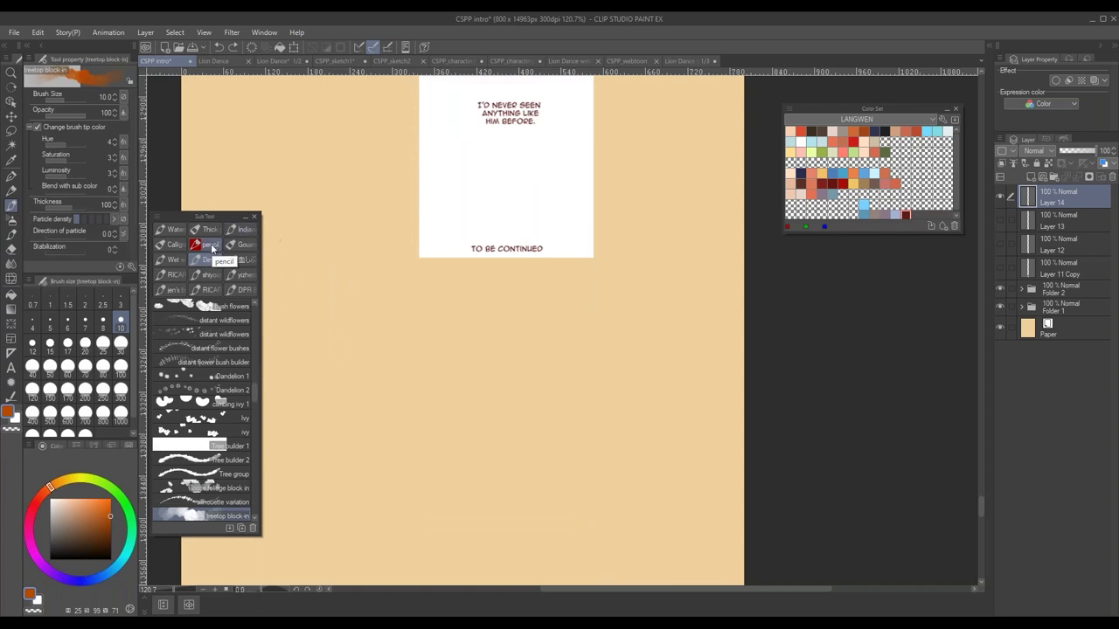
click(208, 274)
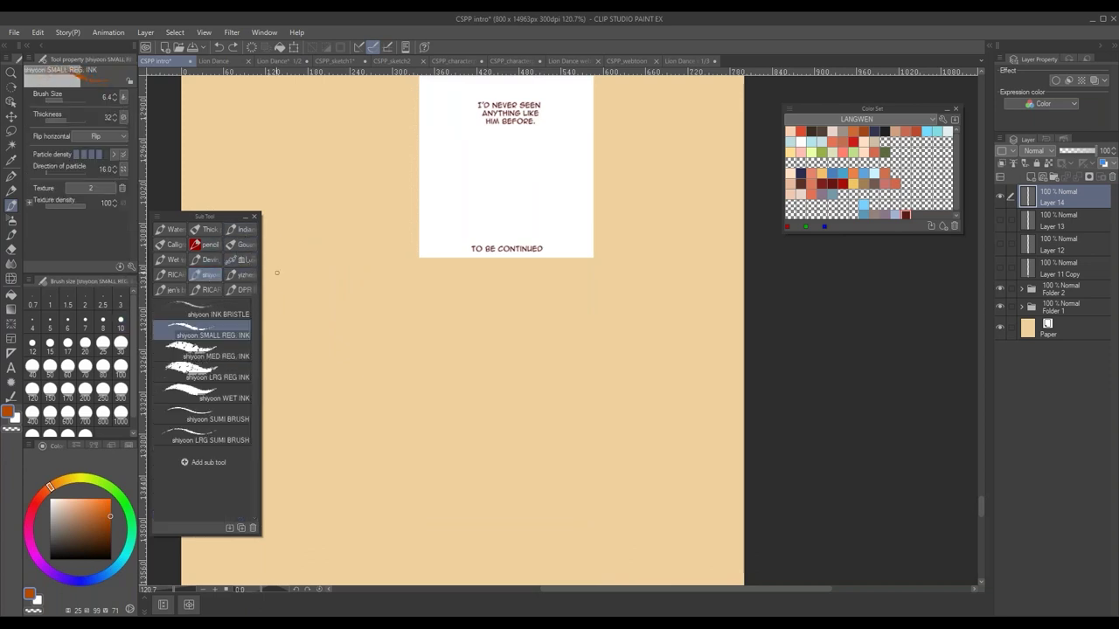
click(240, 260)
click(201, 445)
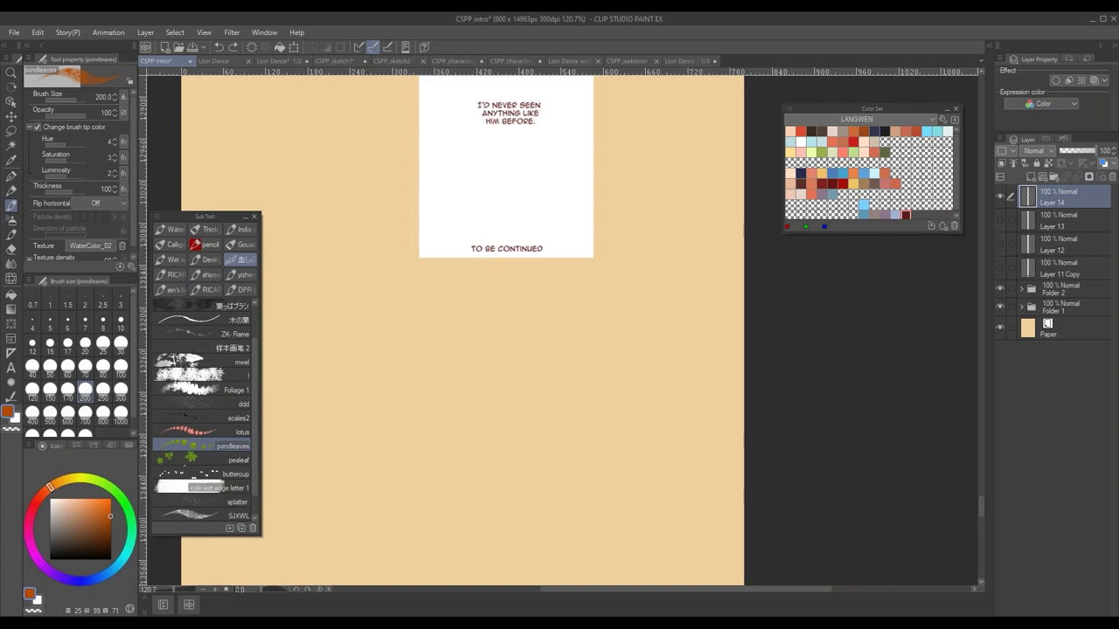
- Try short runs of overlapping green pond leaves in the blank area, and undo them
drag(381, 409, 477, 411)
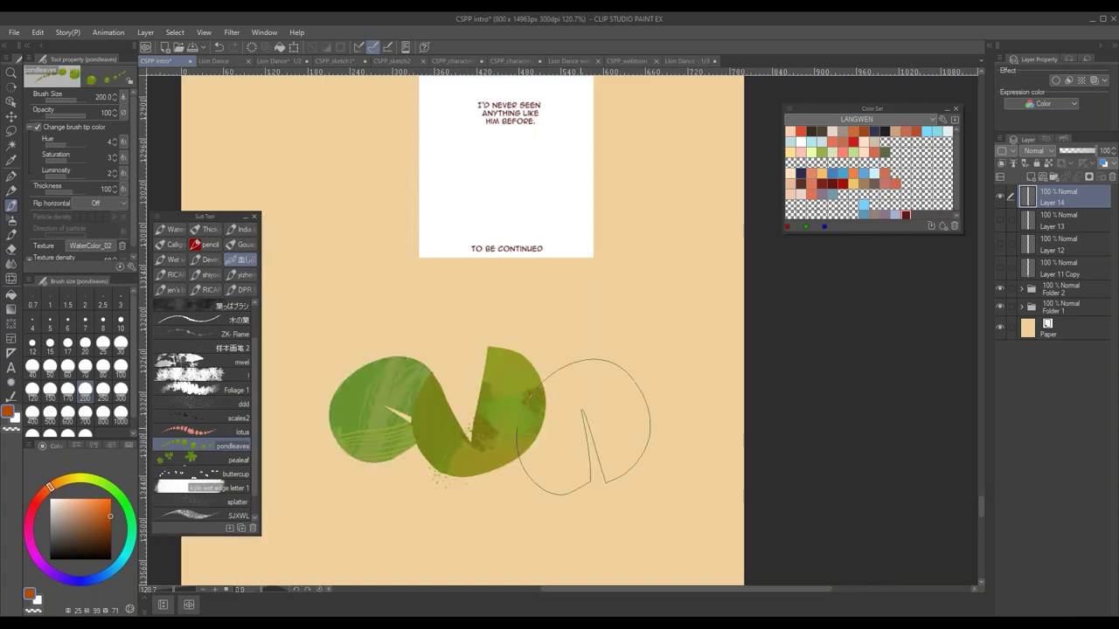
key(ctrl+z)
mouse_move(661, 403)
mouse_down()
mouse_move(522, 390)
mouse_move(399, 490)
mouse_move(687, 474)
mouse_move(542, 498)
mouse_move(633, 472)
mouse_up()
key(ctrl+z)
- Look back over the webtoon format, webcomics and process overview sections, and return to the blank area below the sample comic
scroll(609, 420, down, 5)
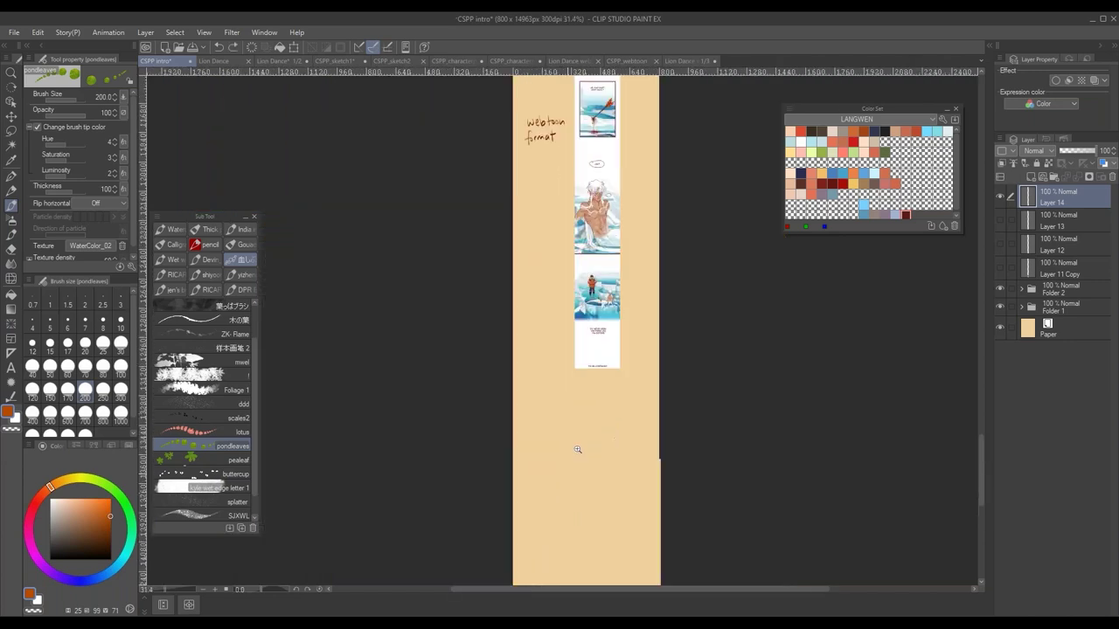
drag(684, 349, 602, 554)
drag(580, 250, 560, 509)
drag(502, 270, 512, 420)
scroll(511, 419, up, 5)
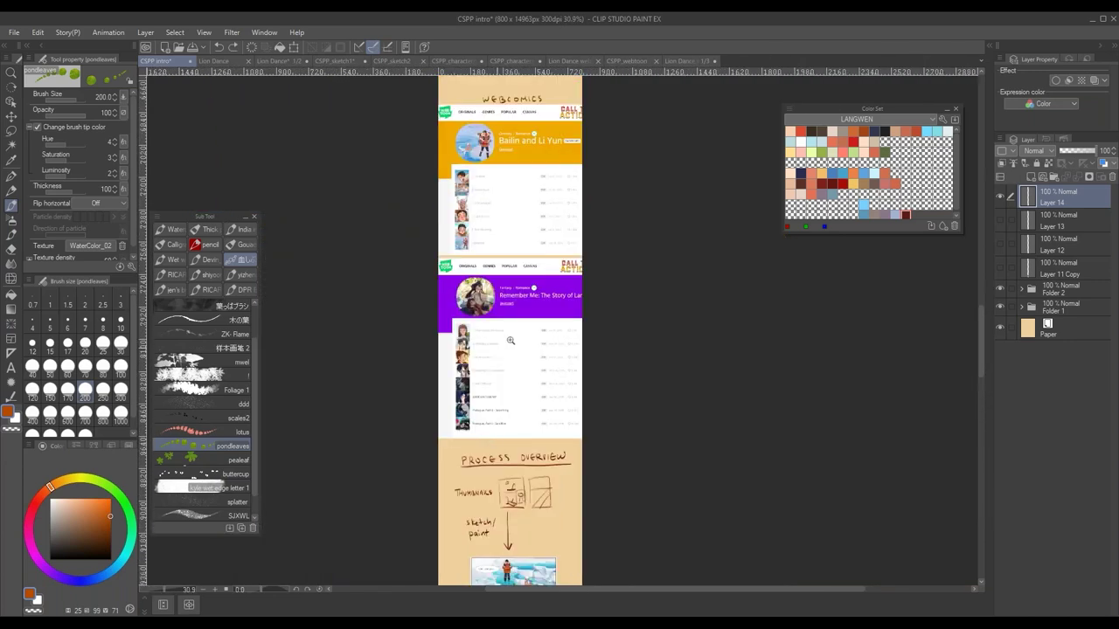
scroll(475, 462, up, 3)
scroll(606, 399, down, 4)
scroll(582, 400, down, 1)
drag(591, 554, 572, 246)
mouse_move(490, 396)
mouse_down()
mouse_move(527, 379)
mouse_move(586, 402)
mouse_move(551, 450)
mouse_up()
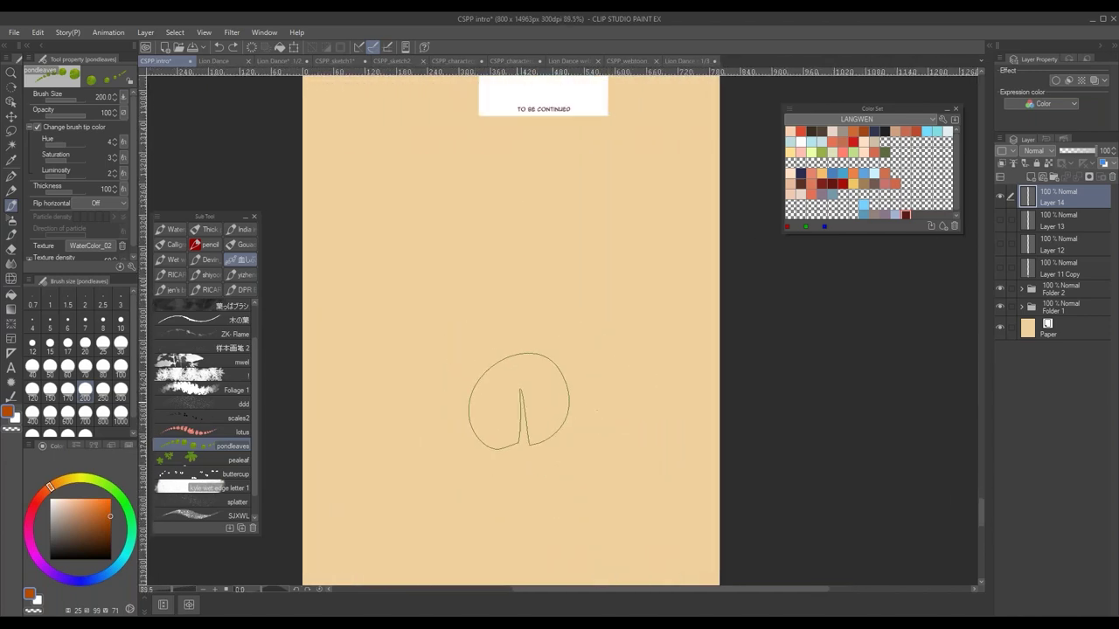
- Scatter a cluster of overlapping pond leaves across the blank area below the sample comic, and clear them
scroll(524, 420, up, 1)
mouse_move(339, 358)
mouse_down()
mouse_move(633, 338)
mouse_move(546, 367)
mouse_move(469, 432)
mouse_move(644, 450)
mouse_move(539, 474)
mouse_move(393, 538)
mouse_move(624, 537)
mouse_move(529, 411)
mouse_move(453, 236)
mouse_move(339, 336)
mouse_move(339, 481)
mouse_move(647, 268)
mouse_up()
drag(645, 563, 618, 468)
scroll(618, 469, down, 3)
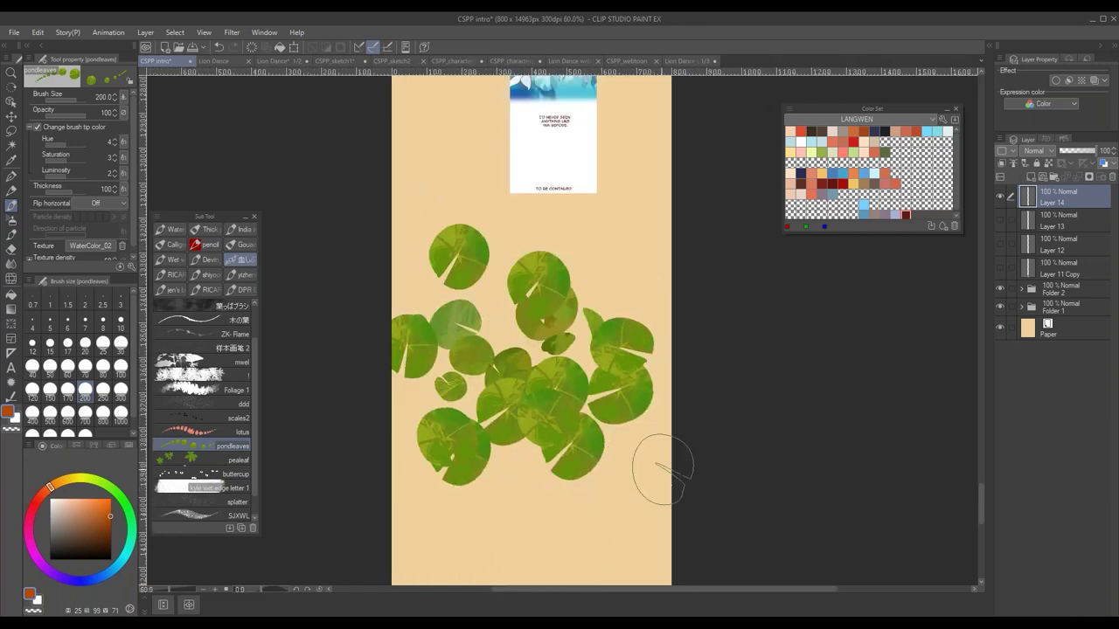
scroll(660, 463, up, 4)
key(Delete)
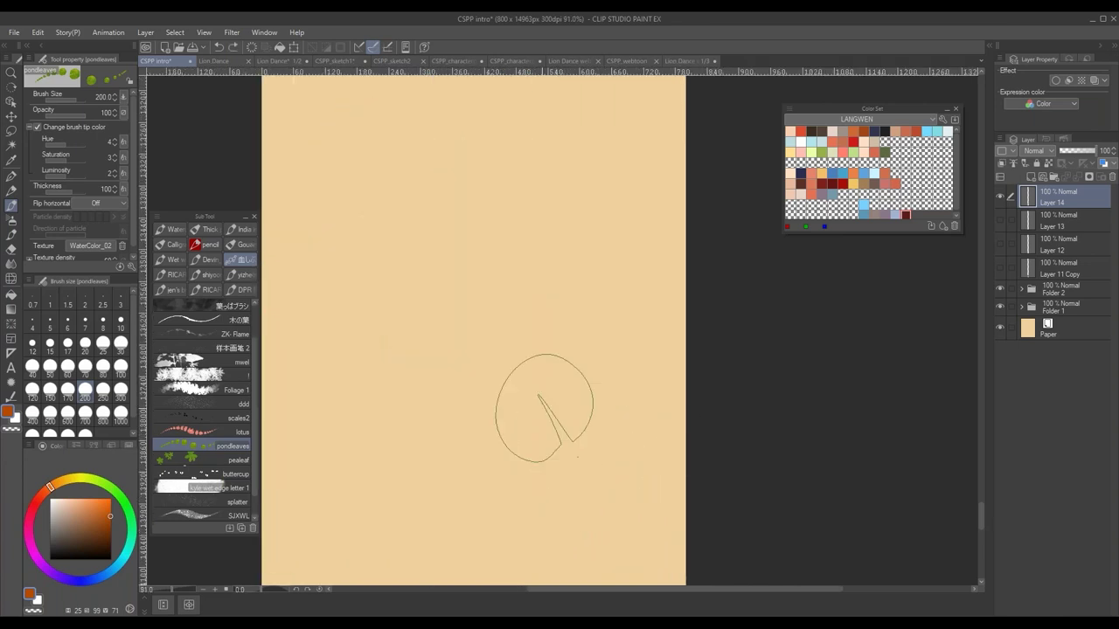
- Paint overlapping pond leaves on Layer 14 below the sample comic, lasso the whole cluster, delete it and deselect
mouse_move(545, 417)
mouse_down()
mouse_move(323, 420)
mouse_move(421, 434)
mouse_move(560, 424)
mouse_move(560, 506)
mouse_move(443, 469)
mouse_move(542, 288)
mouse_move(421, 212)
mouse_move(296, 297)
mouse_move(411, 289)
mouse_move(565, 307)
mouse_move(611, 381)
mouse_move(556, 482)
mouse_up()
key(Delete)
mouse_move(605, 323)
mouse_down()
mouse_move(544, 299)
mouse_move(338, 462)
mouse_move(426, 231)
mouse_move(542, 367)
mouse_move(504, 175)
mouse_move(314, 367)
mouse_move(640, 450)
mouse_move(594, 464)
mouse_up()
key(w)
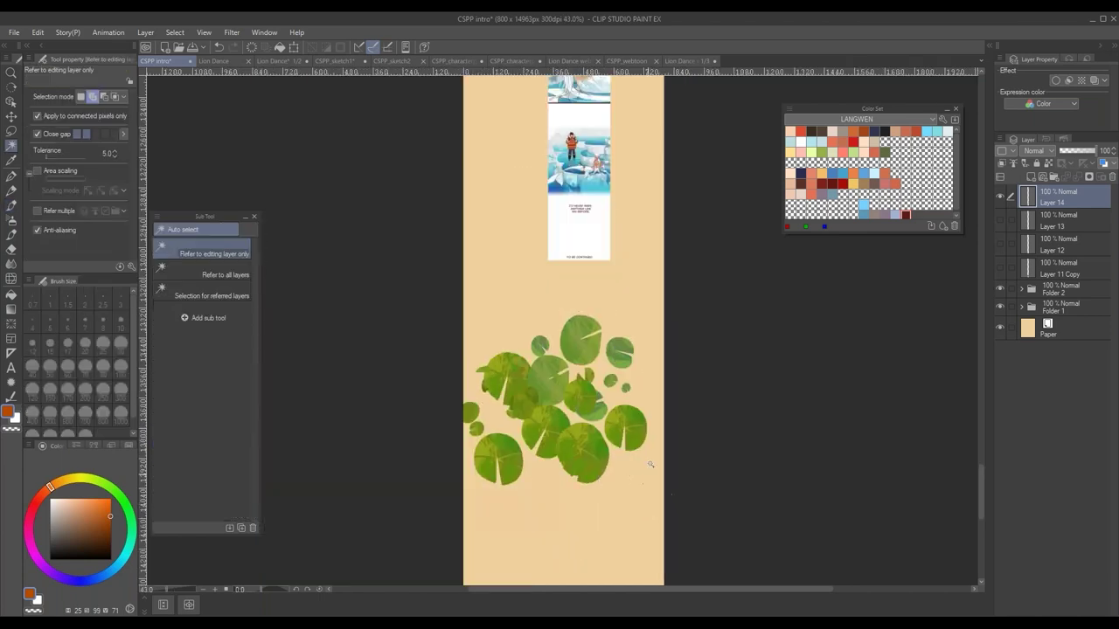
key(m)
mouse_move(620, 292)
mouse_down()
mouse_move(509, 302)
mouse_move(684, 384)
mouse_move(656, 299)
mouse_up()
key(Delete)
key(ctrl+d)
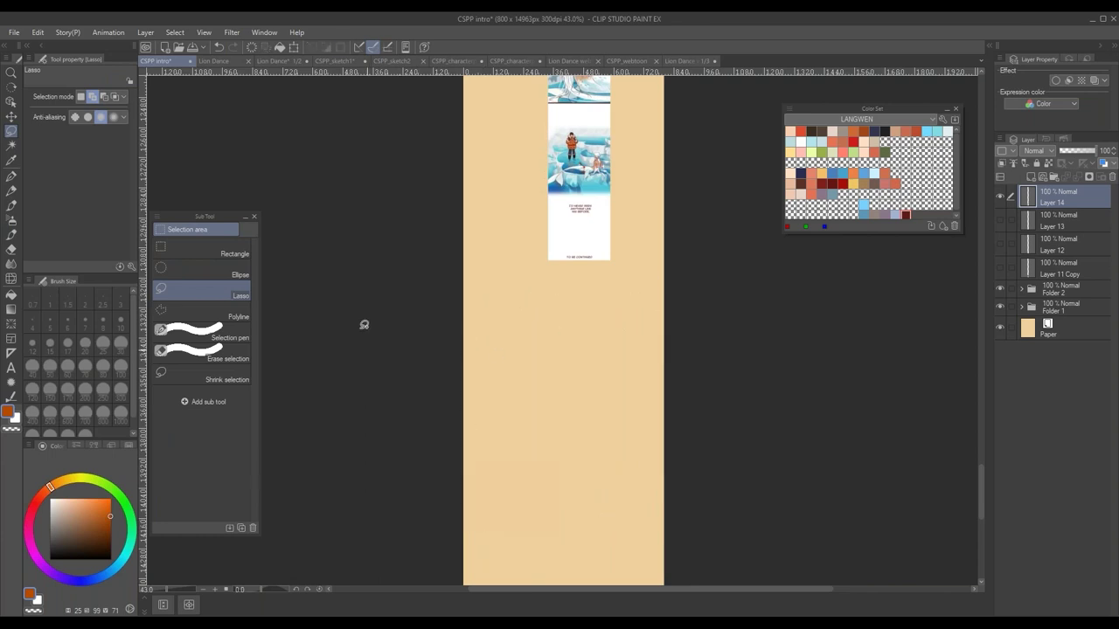
- Look through the shiyoon ink and DPR brush groups, and return to the pondleaves brush in the decorative group
key(b)
click(206, 278)
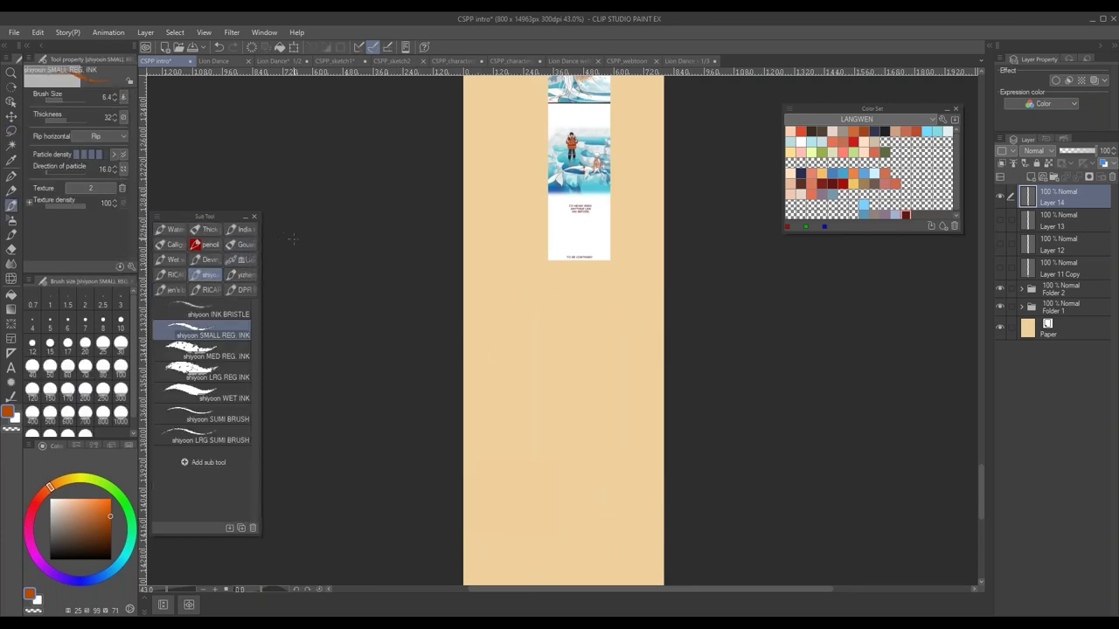
drag(562, 383, 504, 368)
click(242, 289)
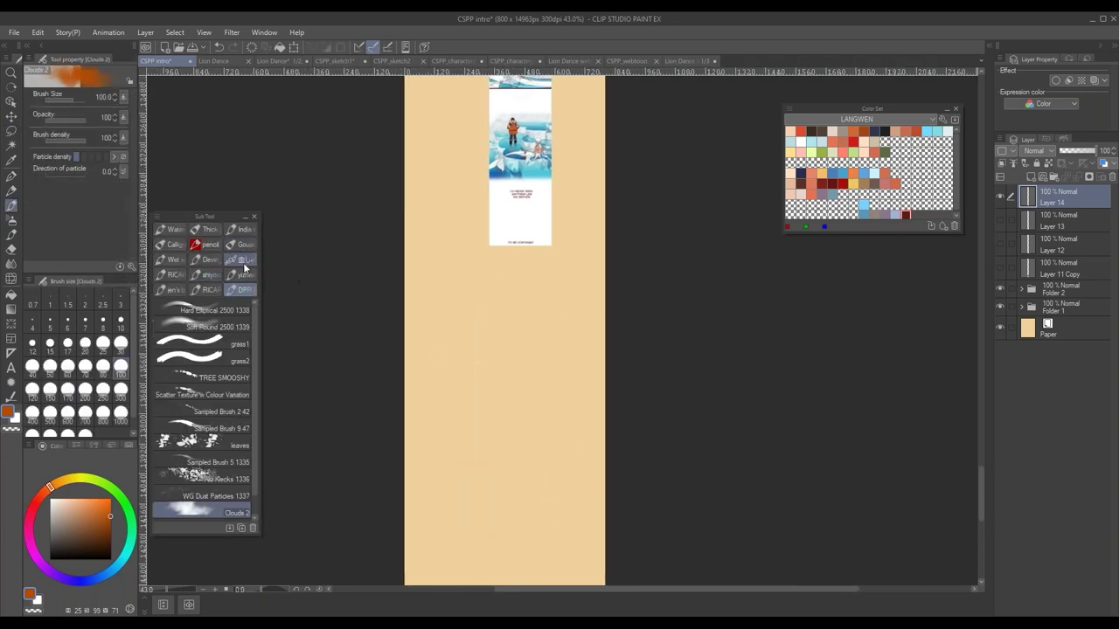
click(245, 262)
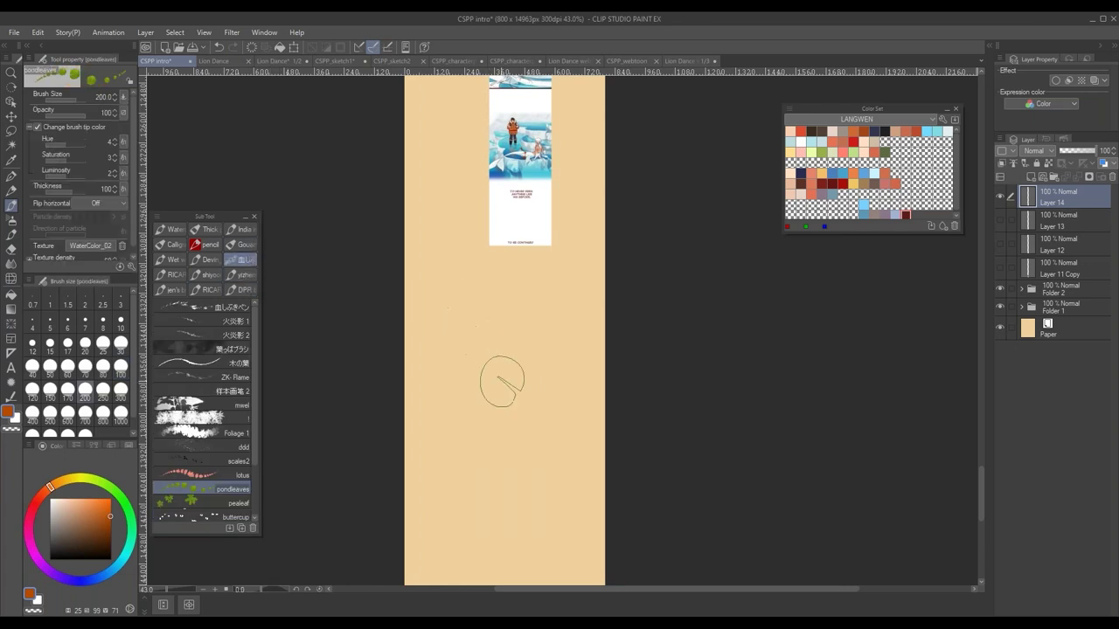
drag(501, 382, 469, 371)
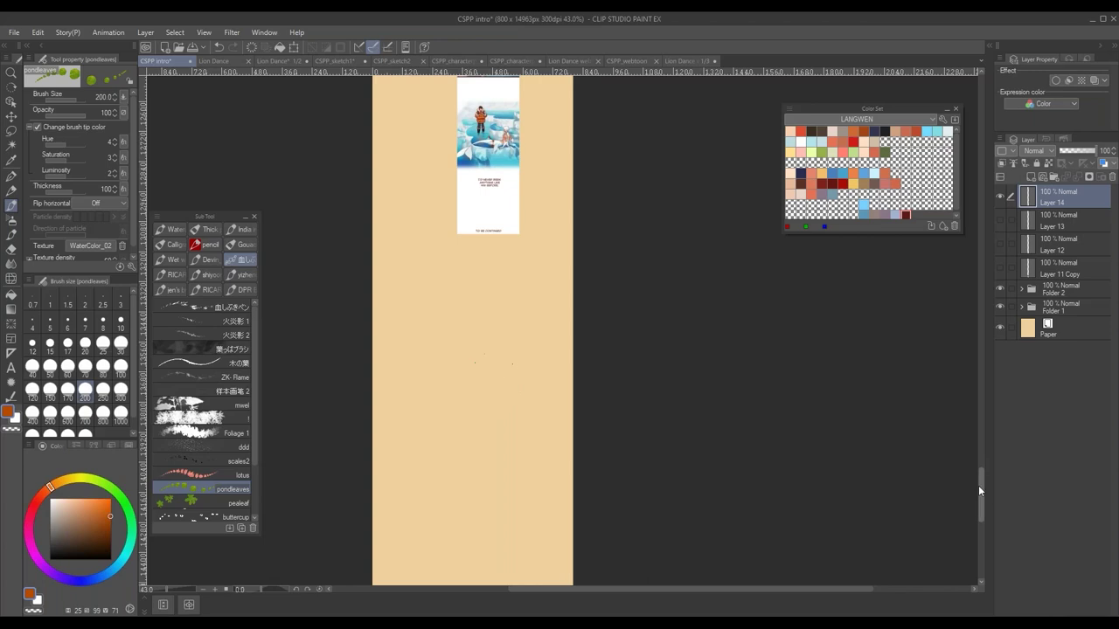
- Go back to the title and agenda page, and look over the Instagram section and the background design sheets
drag(980, 487, 1005, 133)
mouse_move(490, 217)
mouse_down()
mouse_move(517, 196)
mouse_move(559, 213)
mouse_move(595, 229)
mouse_move(587, 258)
mouse_up()
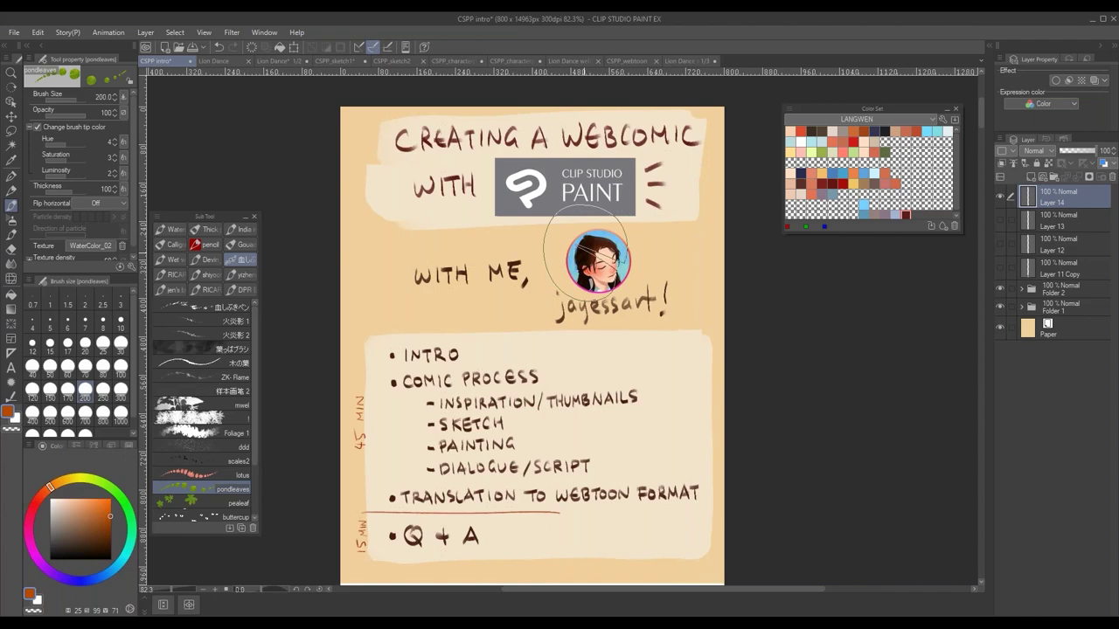
drag(980, 113, 977, 261)
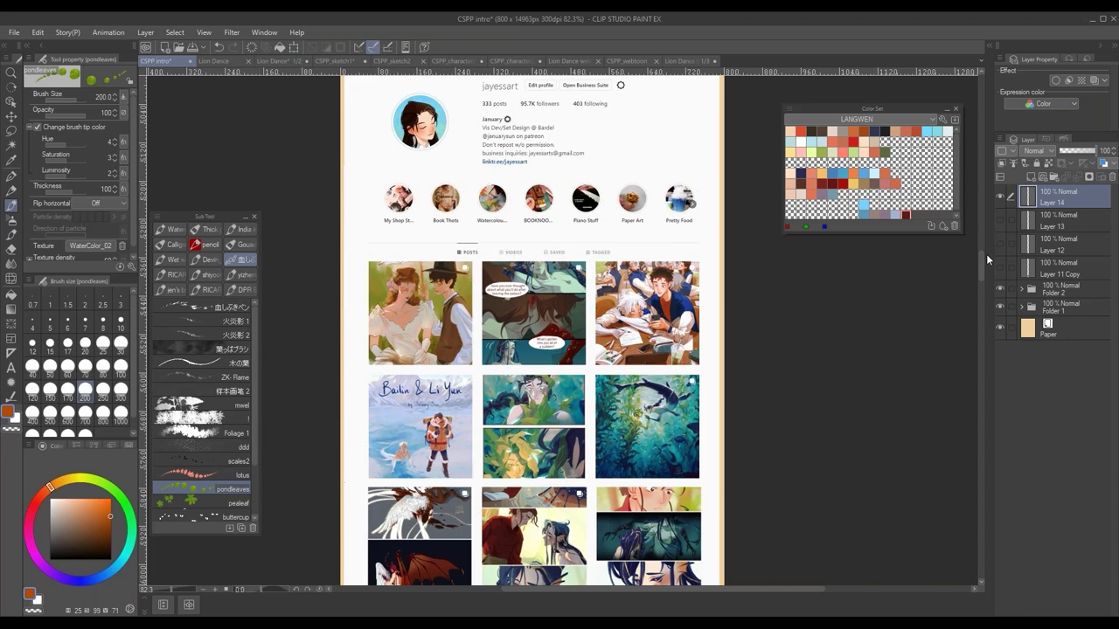
drag(987, 260, 996, 206)
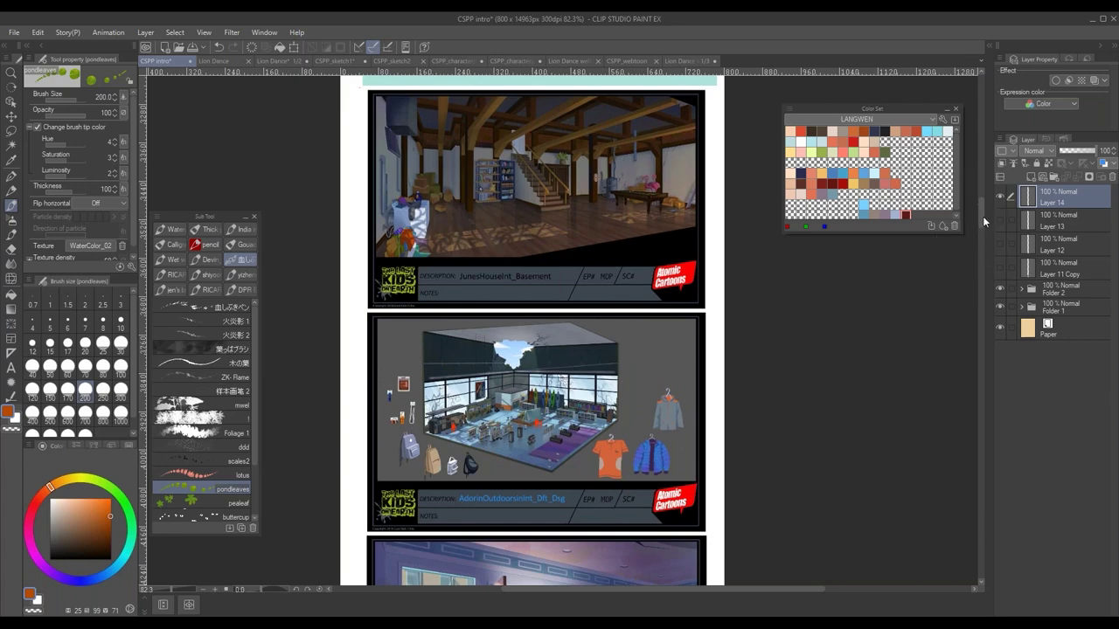
drag(983, 216, 985, 216)
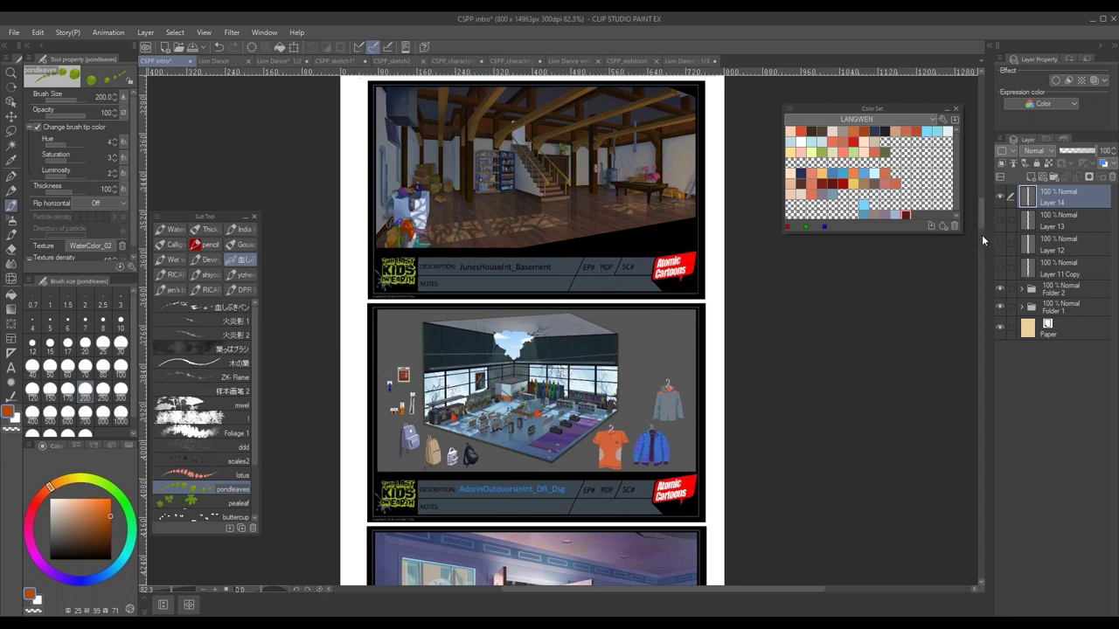
- Examine the Nick's House first and second floor cutaways, and the basement and outdoor shop interior designs
scroll(977, 219, up, 5)
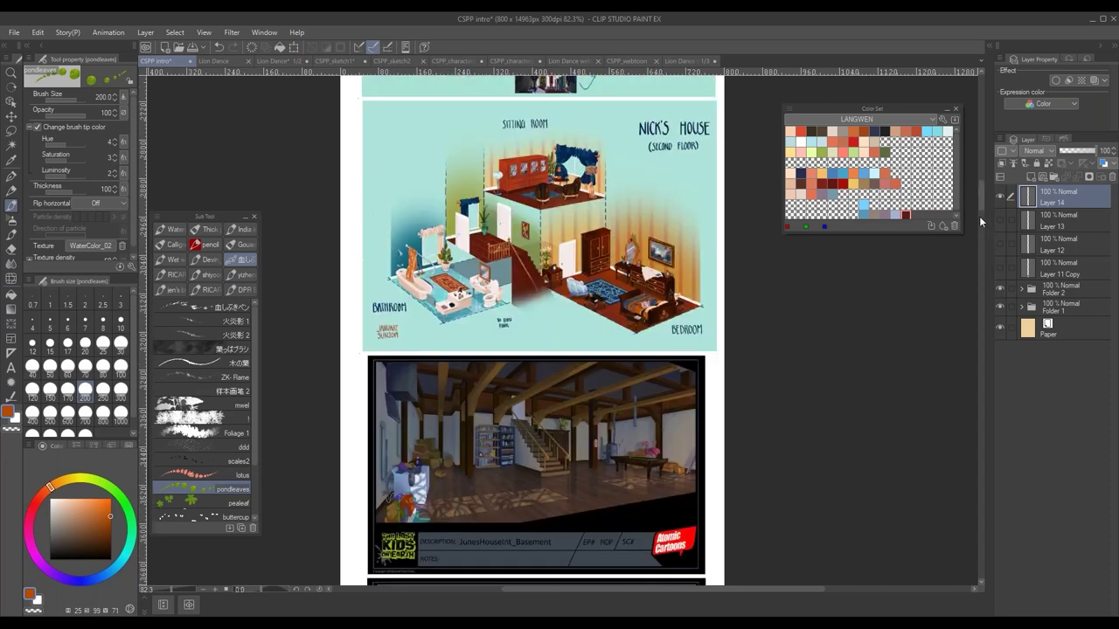
scroll(980, 201, up, 5)
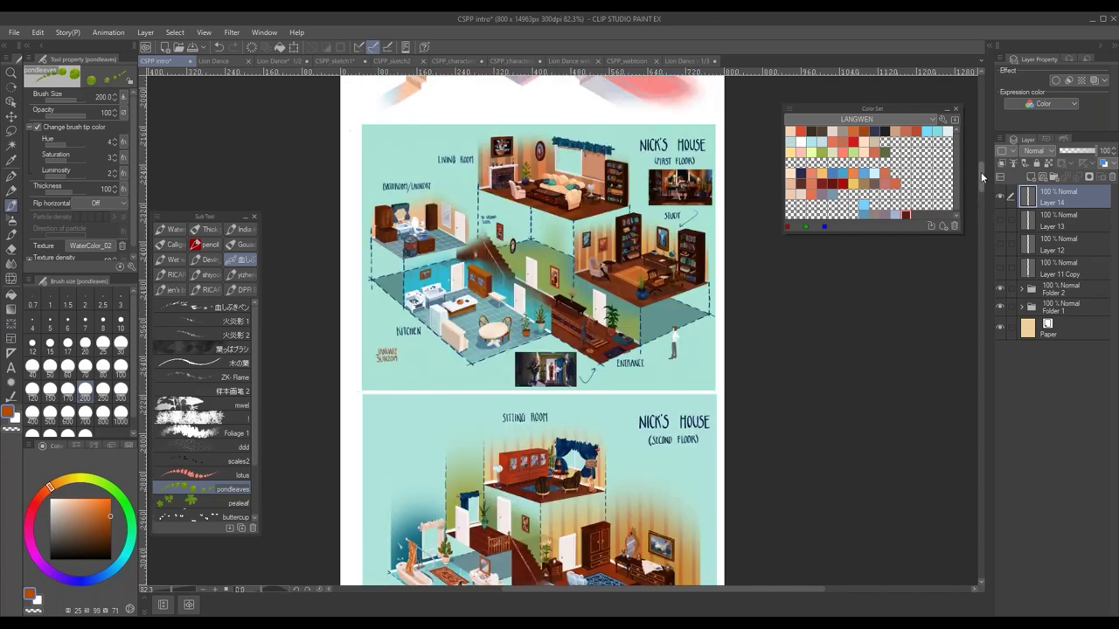
scroll(980, 172, up, 3)
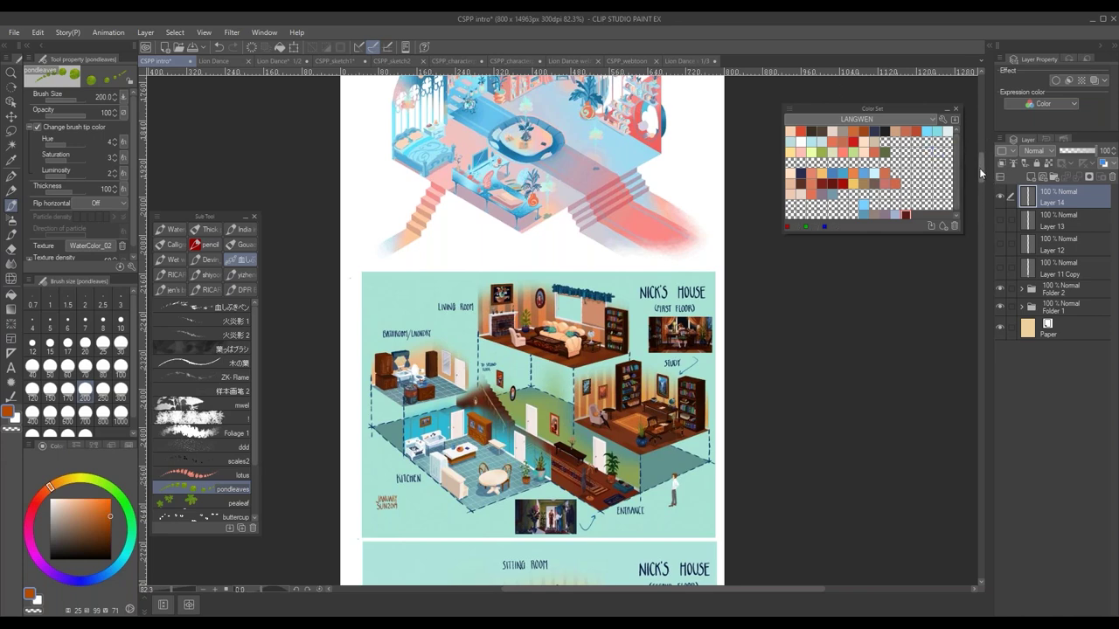
mouse_move(979, 168)
mouse_down()
mouse_move(978, 185)
mouse_move(981, 173)
mouse_up()
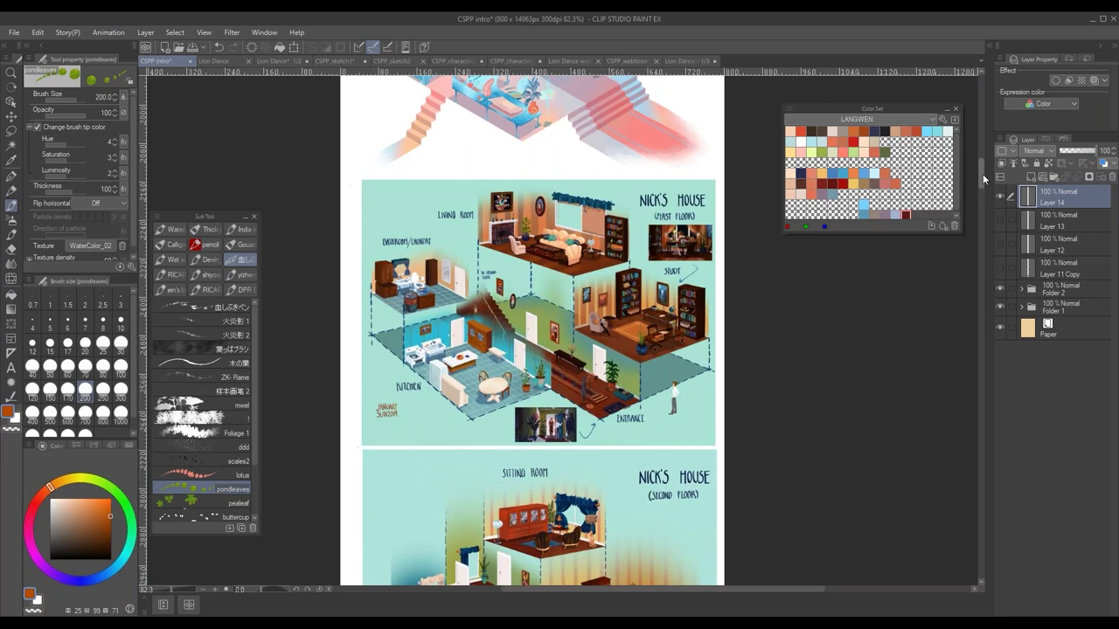
mouse_move(982, 173)
mouse_down()
mouse_move(986, 161)
mouse_move(979, 184)
mouse_move(986, 172)
mouse_up()
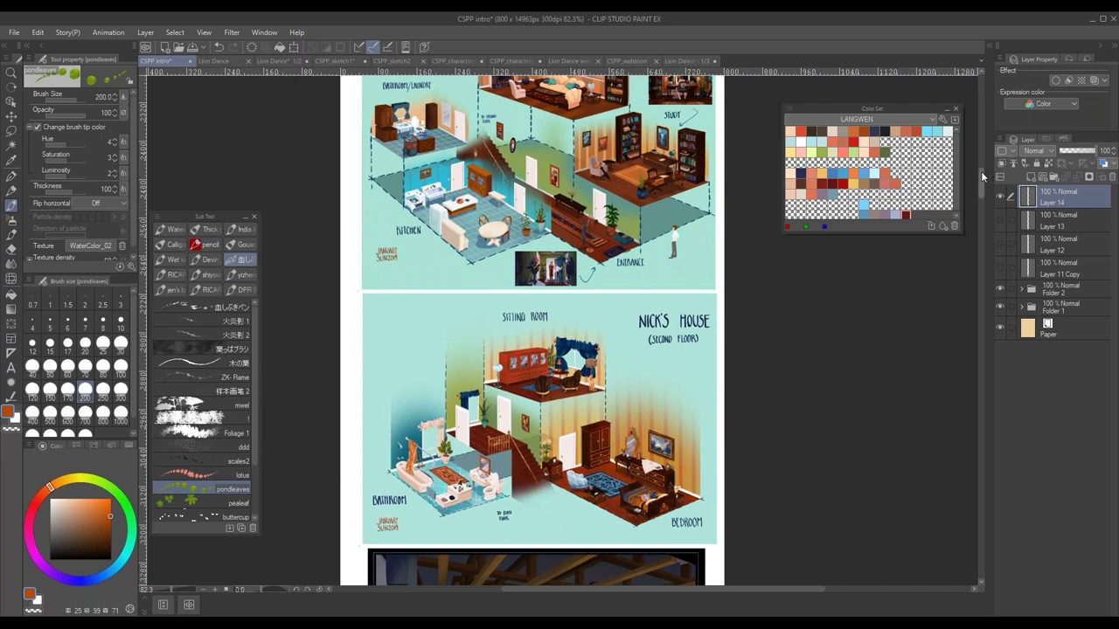
drag(982, 182, 979, 208)
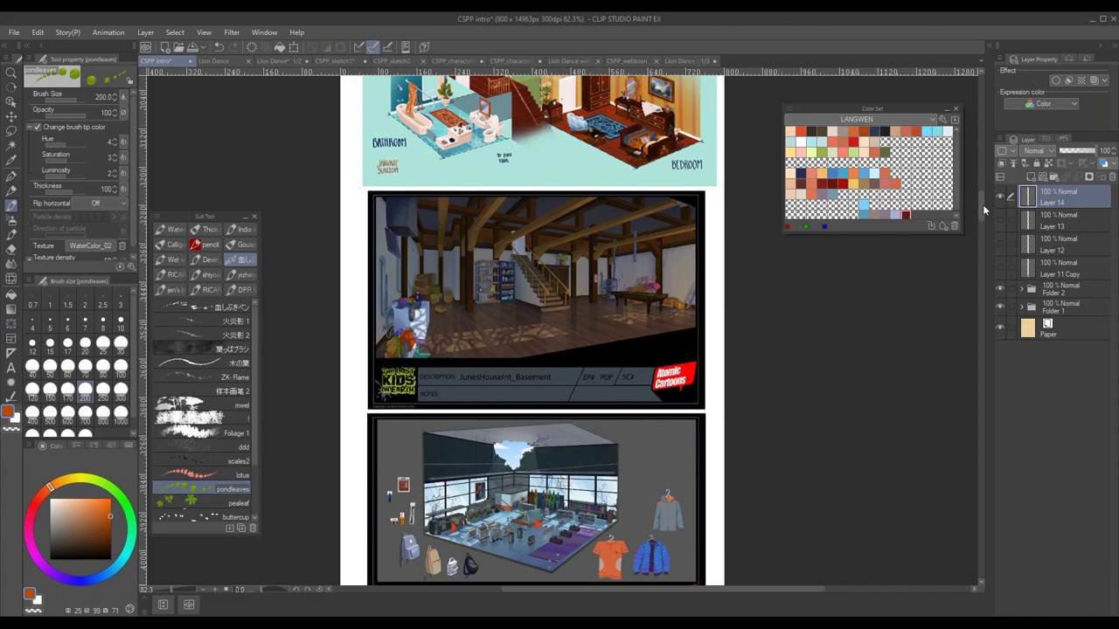
- Return to the title page, view the painted lion dance comic page document, and switch back to the intro document
drag(982, 205, 981, 110)
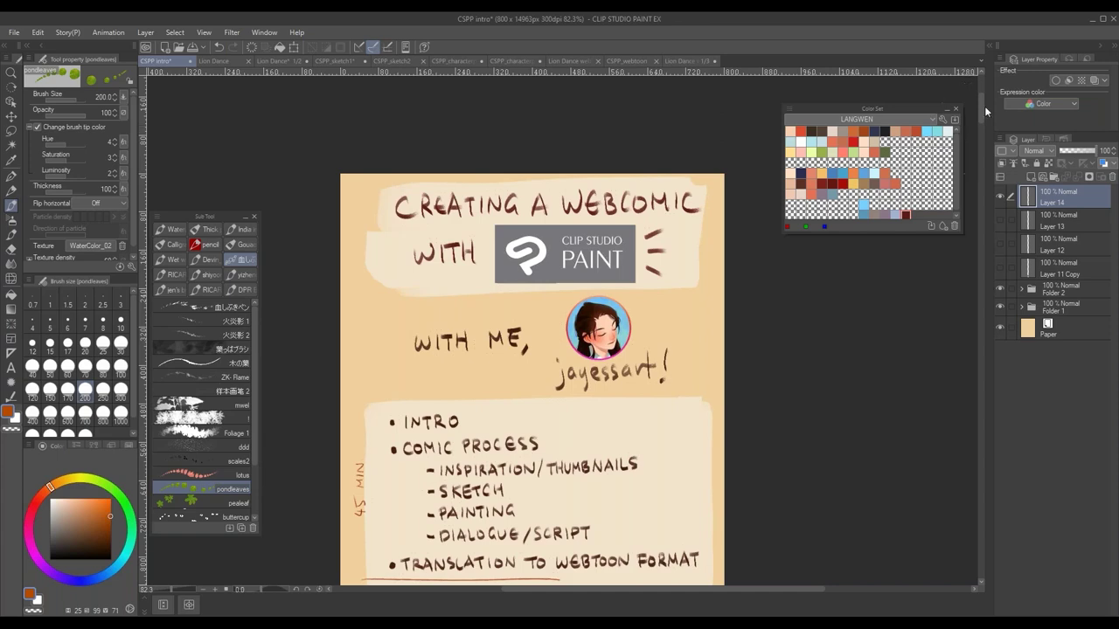
click(512, 61)
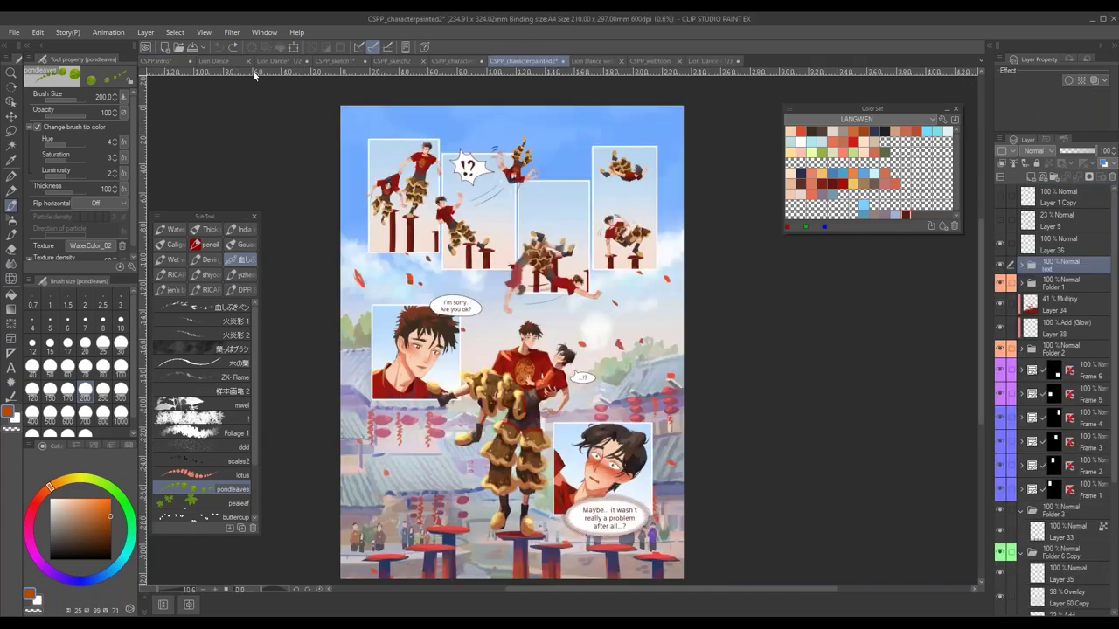
click(155, 62)
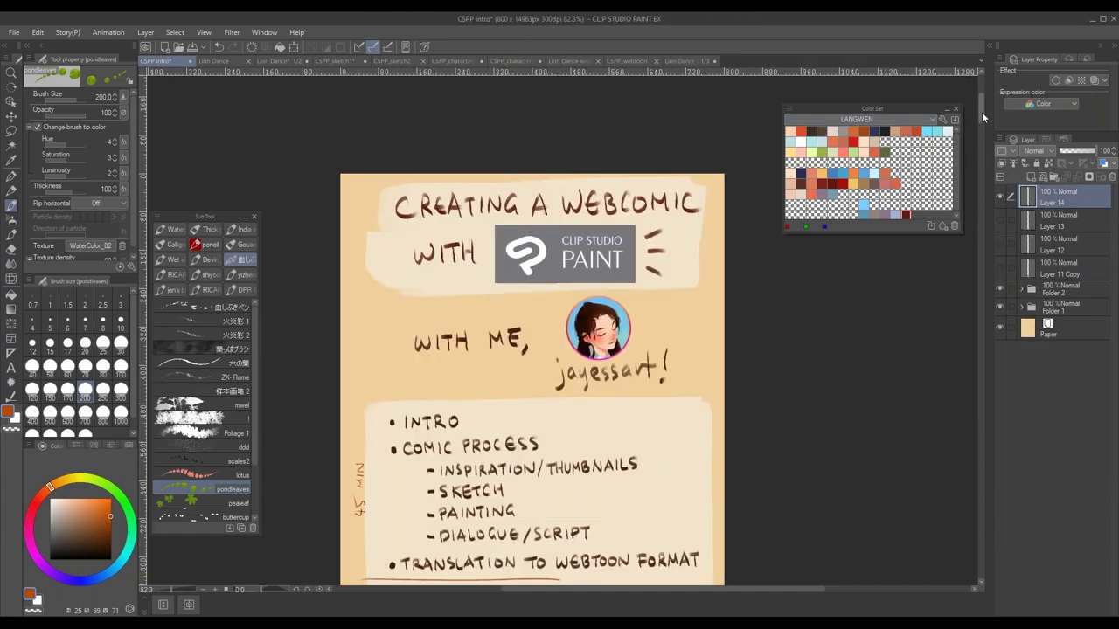
- Look through the background designs and the Instagram post grid down to the Bailin and Li Yun listing under Webcomics
drag(982, 111, 980, 161)
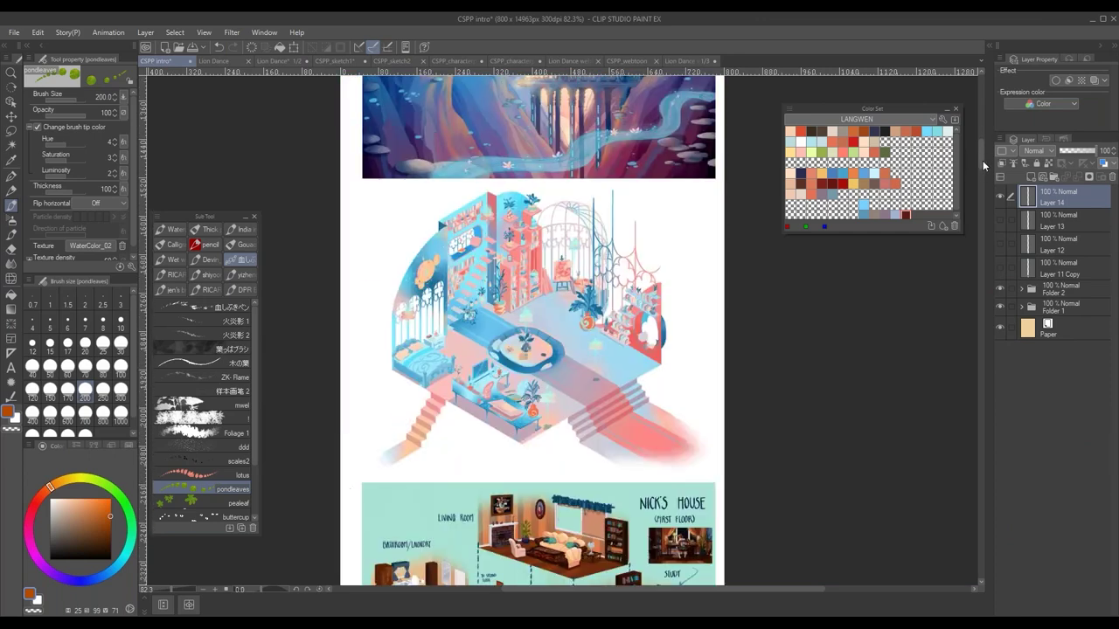
drag(982, 160, 979, 255)
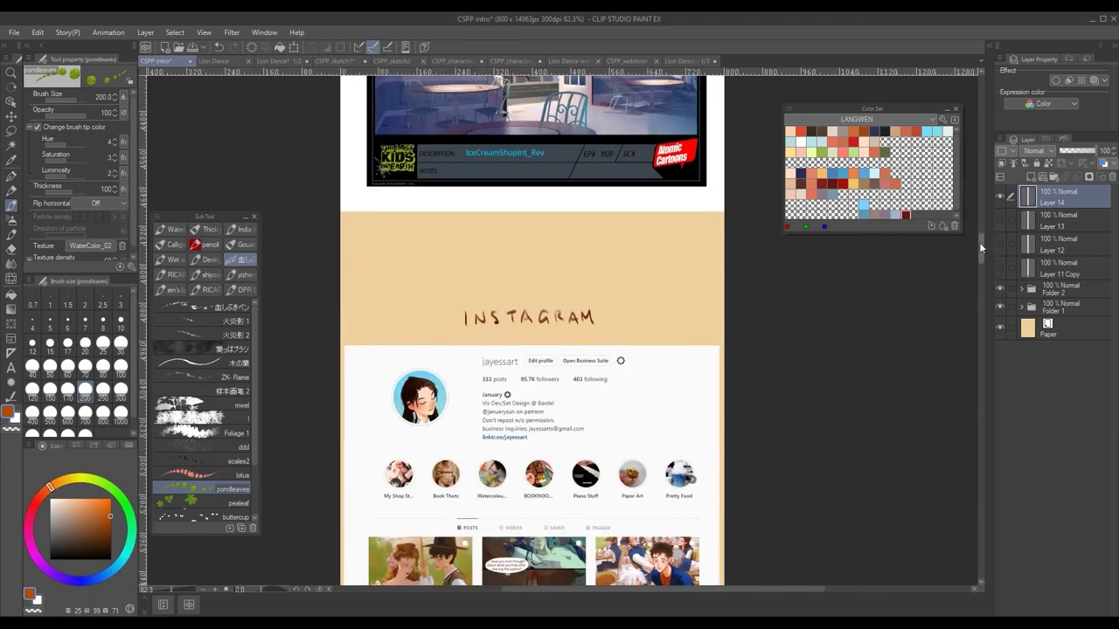
scroll(980, 248, down, 5)
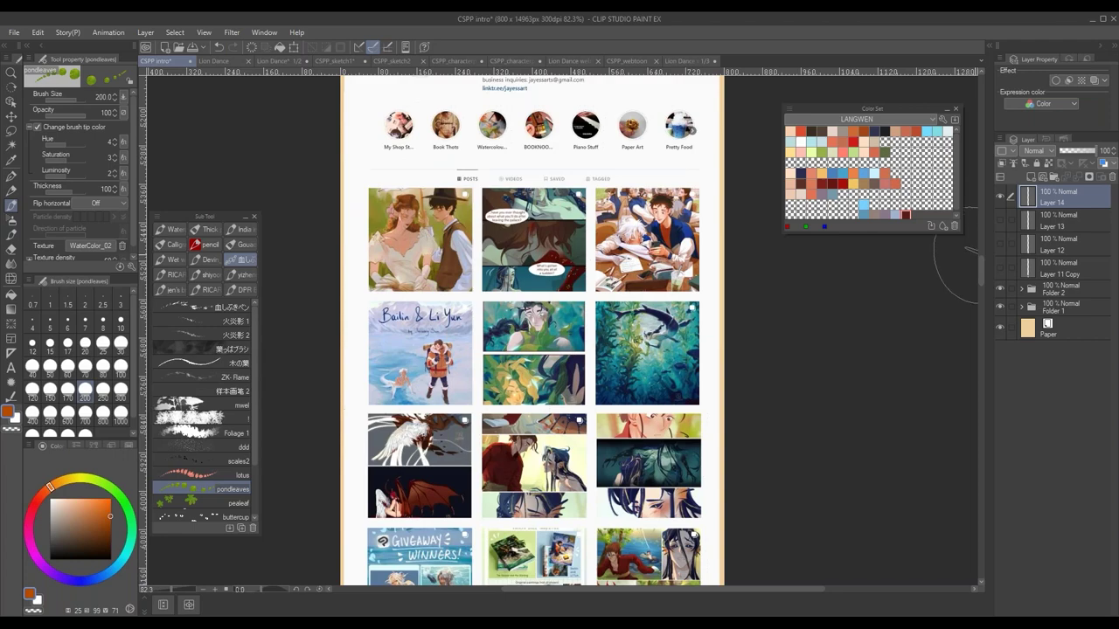
scroll(979, 272, down, 5)
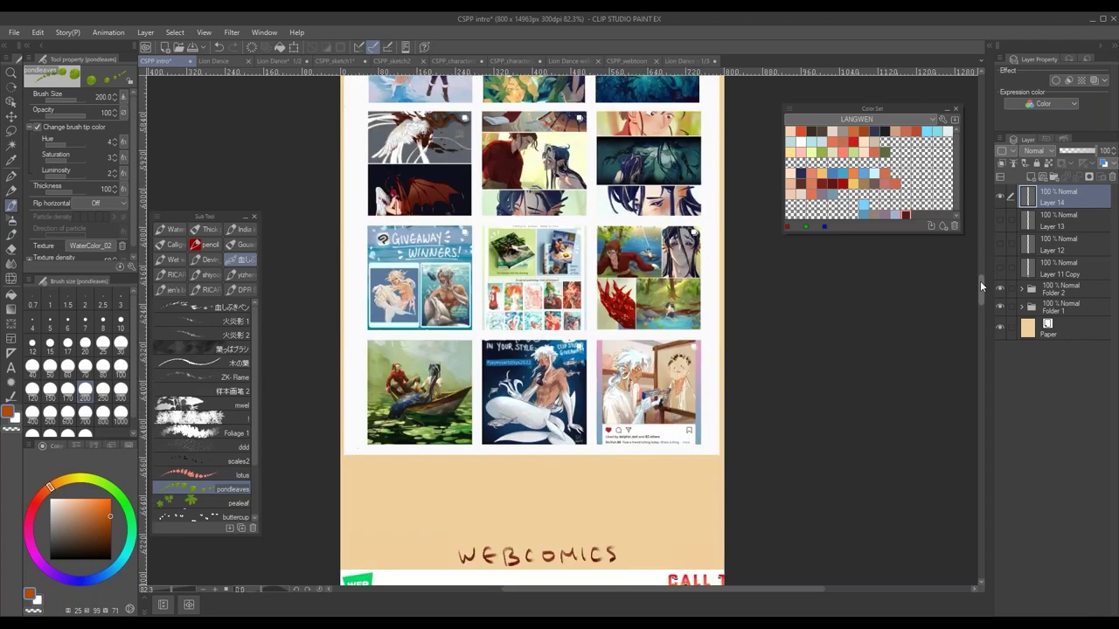
drag(981, 279, 978, 307)
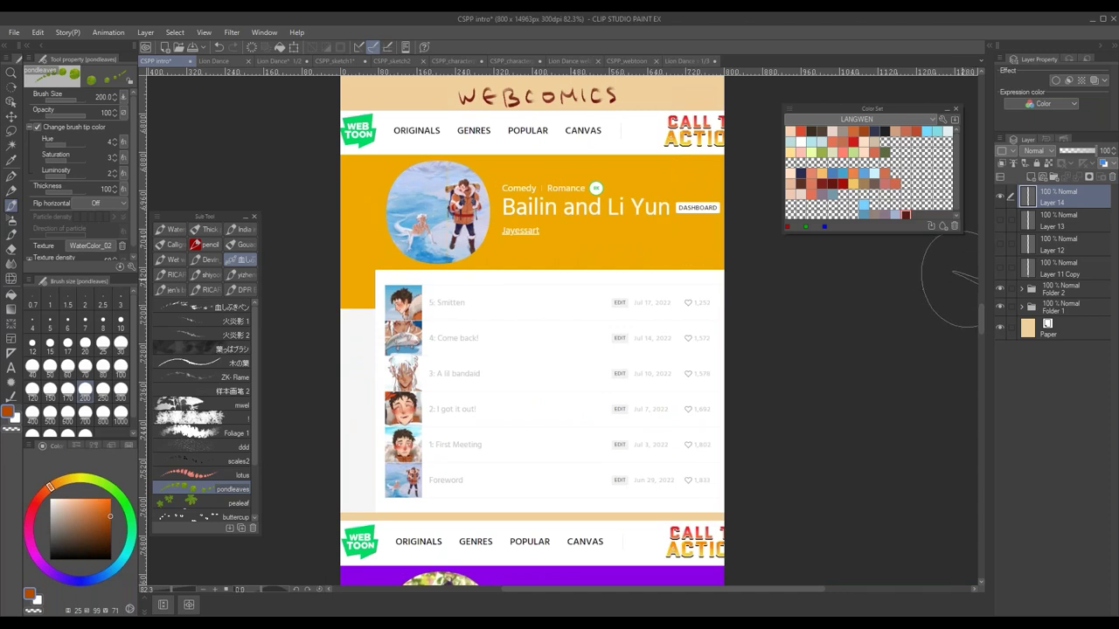
scroll(980, 313, up, 1)
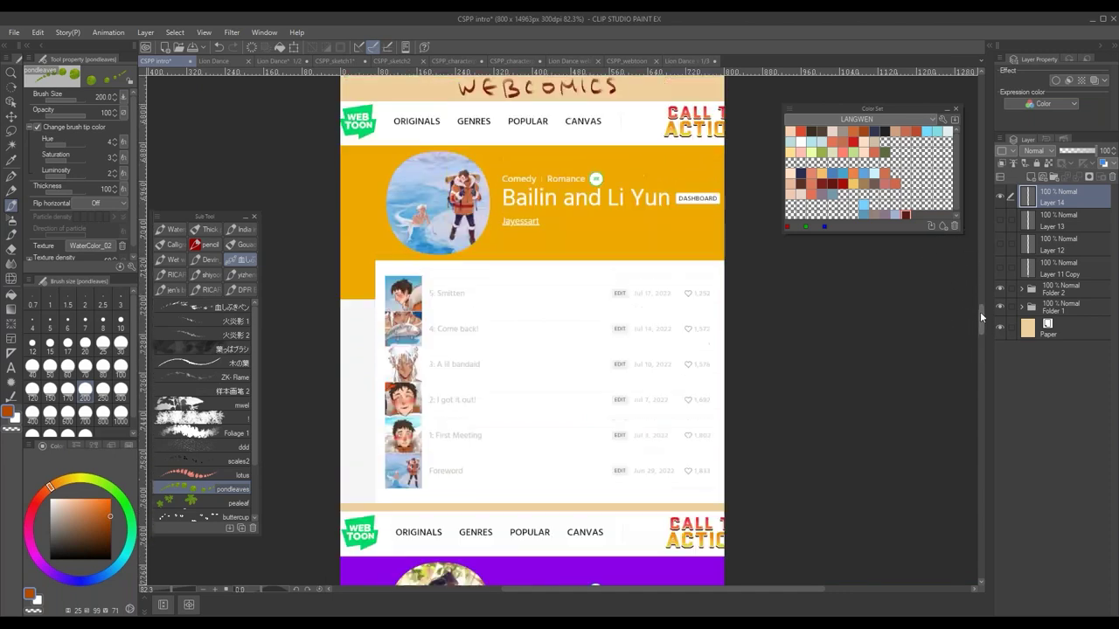